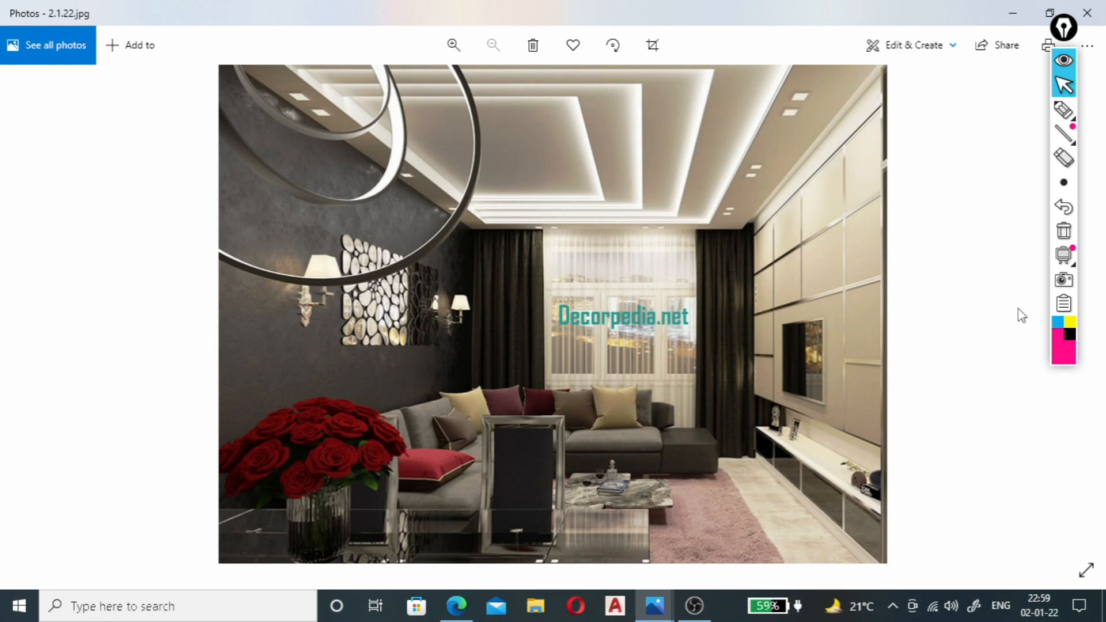
# With the pen tool, draw a dimension mark across the ceiling border beside the TV wall and label it 2'.
pyautogui.click(1066, 119)
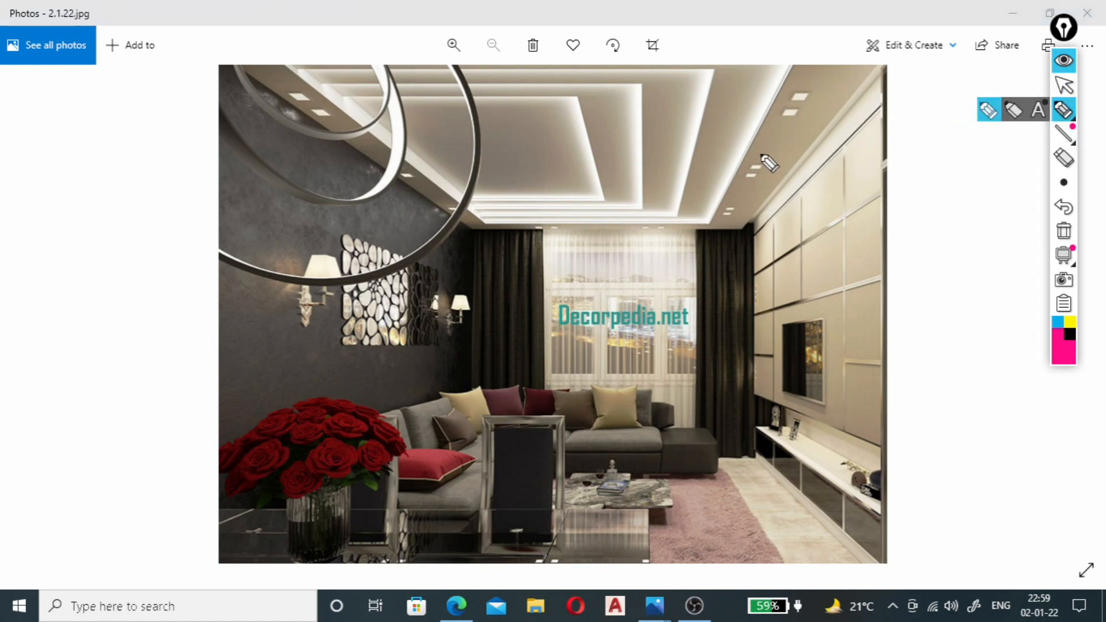
pyautogui.moveTo(756, 151)
pyautogui.mouseDown()
pyautogui.moveTo(835, 148)
pyautogui.moveTo(815, 163)
pyautogui.mouseUp()
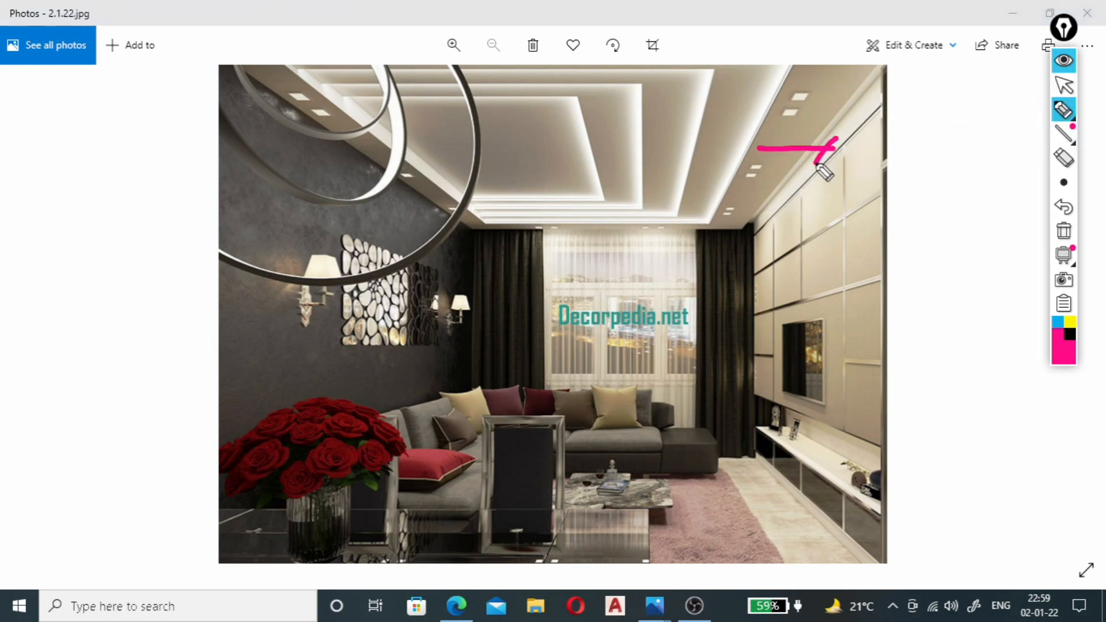
pyautogui.moveTo(759, 134); pyautogui.dragTo(752, 161)
pyautogui.moveTo(765, 167)
pyautogui.mouseDown()
pyautogui.moveTo(784, 185)
pyautogui.moveTo(799, 168)
pyautogui.mouseUp()
pyautogui.moveTo(818, 149); pyautogui.dragTo(814, 162)
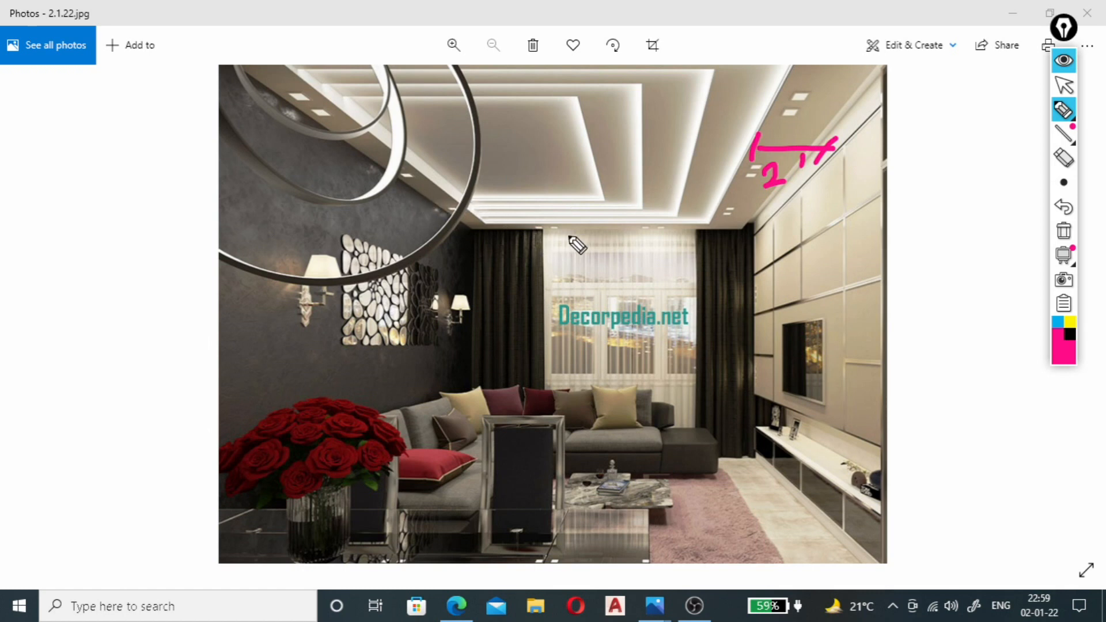
# Mark the ceiling borders along the window wall and the dark wall as 2' wide.
pyautogui.moveTo(584, 223)
pyautogui.mouseDown()
pyautogui.moveTo(569, 251)
pyautogui.moveTo(596, 217)
pyautogui.moveTo(609, 250)
pyautogui.moveTo(616, 241)
pyautogui.mouseUp()
pyautogui.click(616, 232)
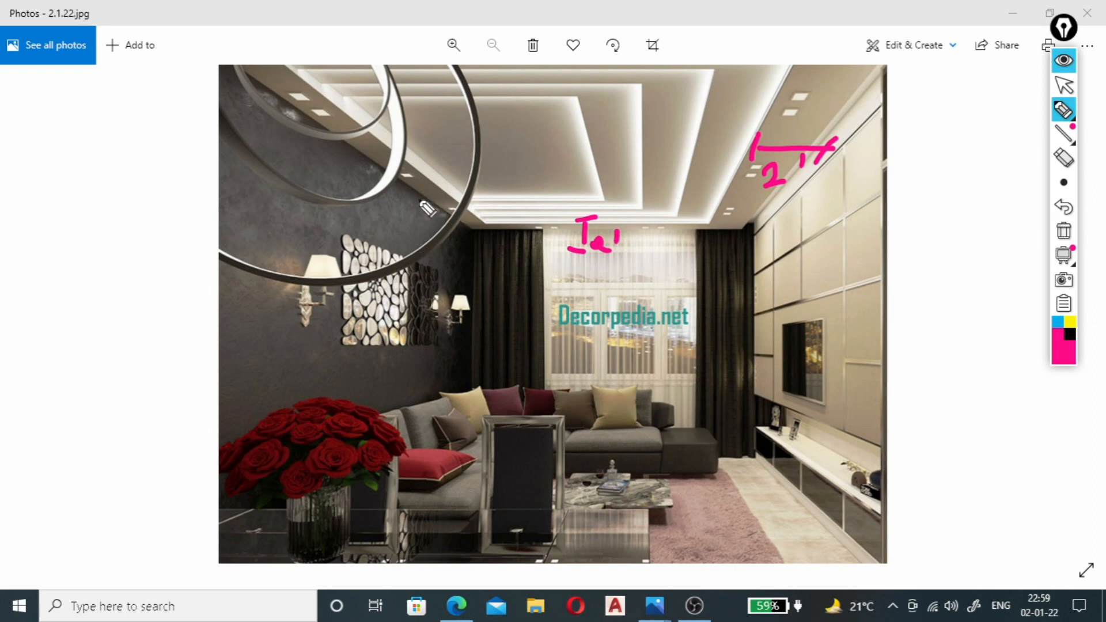
pyautogui.moveTo(415, 196)
pyautogui.mouseDown()
pyautogui.moveTo(442, 189)
pyautogui.moveTo(443, 199)
pyautogui.moveTo(419, 207)
pyautogui.moveTo(415, 174)
pyautogui.mouseUp()
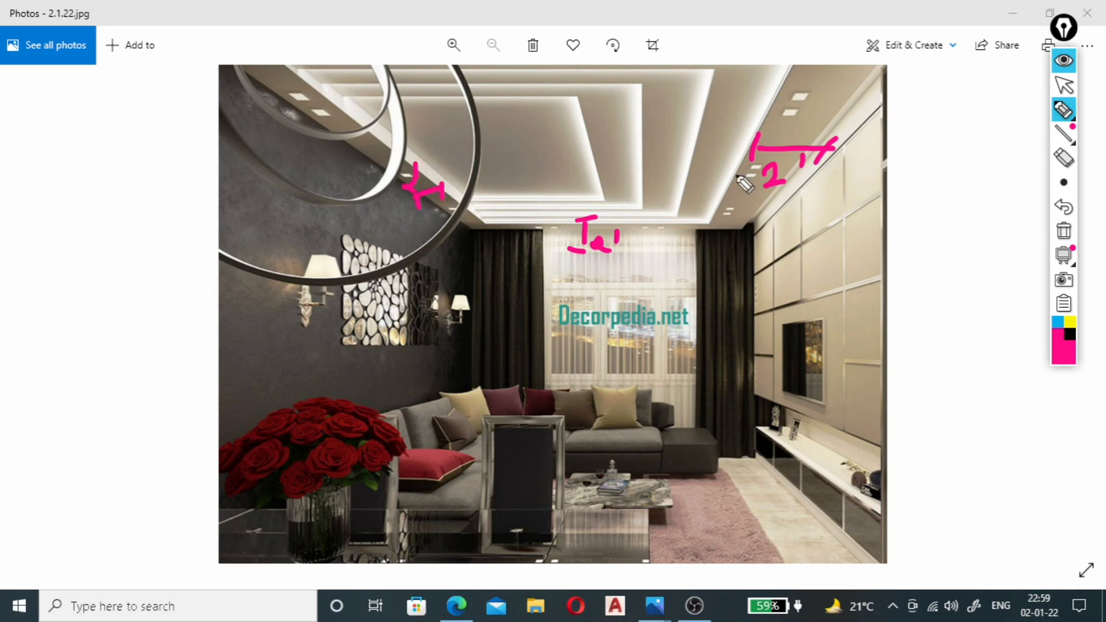
# Label the three inner ceiling bands 2' each and the width of the central panel 6'.
pyautogui.moveTo(698, 180)
pyautogui.mouseDown()
pyautogui.moveTo(708, 187)
pyautogui.moveTo(712, 168)
pyautogui.moveTo(666, 184)
pyautogui.moveTo(680, 157)
pyautogui.mouseUp()
pyautogui.moveTo(608, 163); pyautogui.dragTo(627, 180)
pyautogui.moveTo(633, 140); pyautogui.dragTo(632, 151)
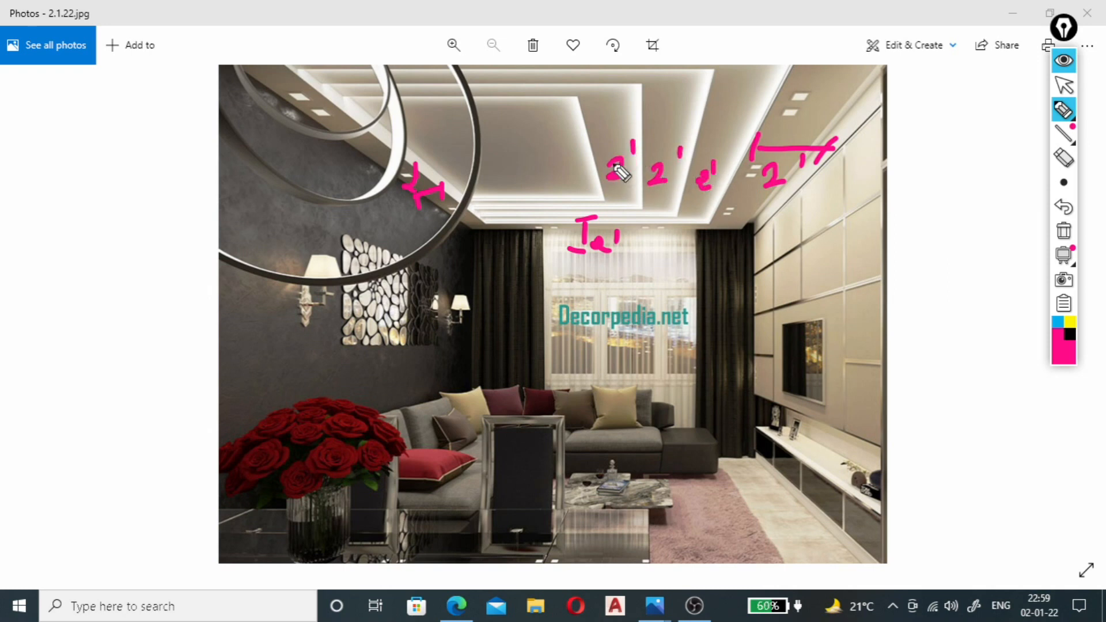
pyautogui.moveTo(523, 153)
pyautogui.mouseDown()
pyautogui.moveTo(516, 165)
pyautogui.moveTo(539, 156)
pyautogui.mouseUp()
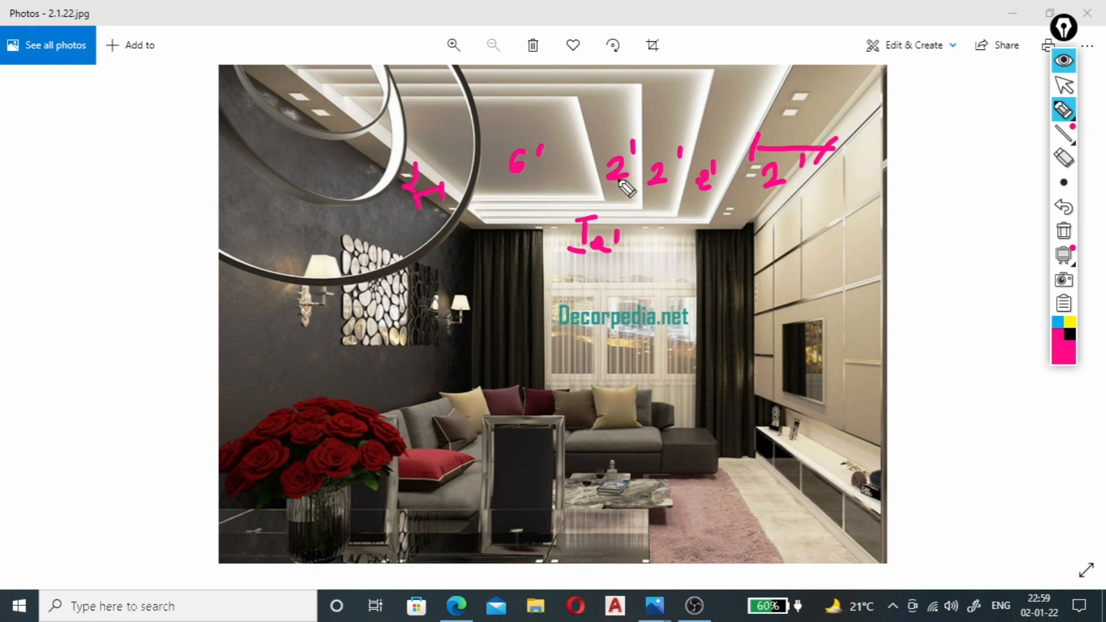
# Dot the ceiling bands at both ends of the central panel and mark the panel's length as 8'.
pyautogui.click(600, 210)
pyautogui.click(609, 219)
pyautogui.click(498, 66)
pyautogui.click(499, 75)
pyautogui.click(496, 92)
pyautogui.click(559, 108)
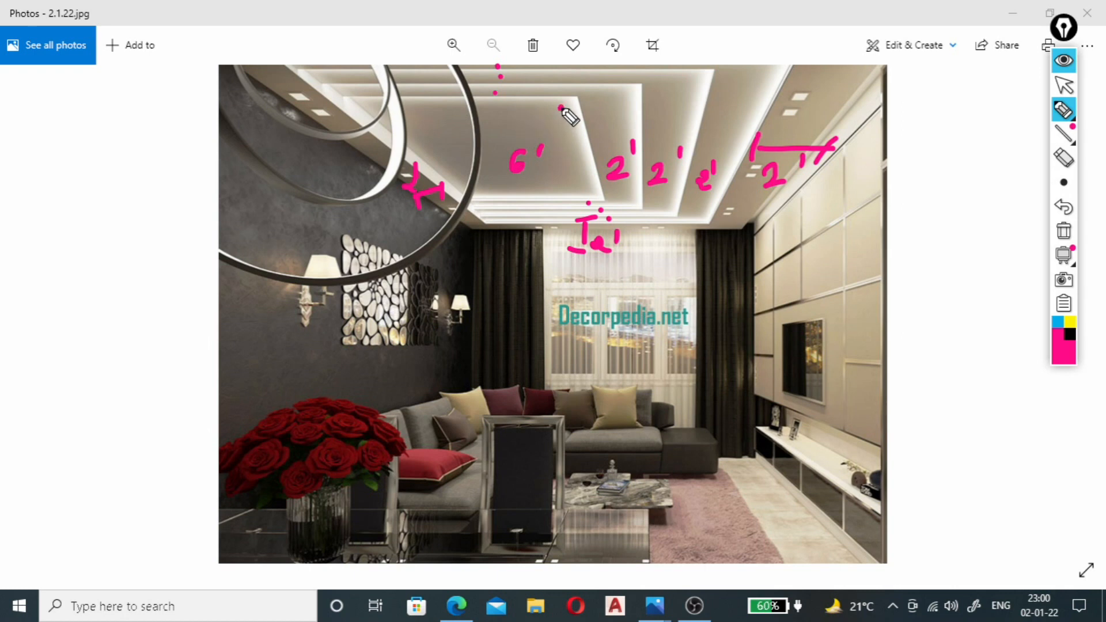
pyautogui.moveTo(553, 110)
pyautogui.mouseDown()
pyautogui.moveTo(578, 155)
pyautogui.moveTo(576, 195)
pyautogui.moveTo(593, 198)
pyautogui.mouseUp()
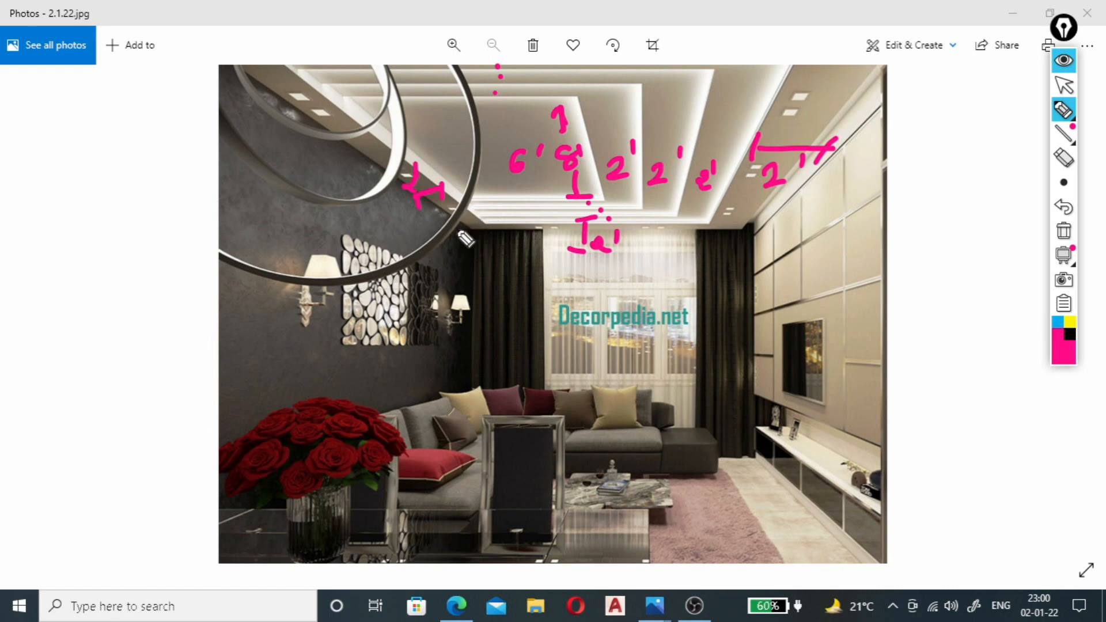
# Draw the overall room dimension lines across the ceiling, labelling the width 16' and the length 24'.
pyautogui.moveTo(451, 222); pyautogui.dragTo(774, 214)
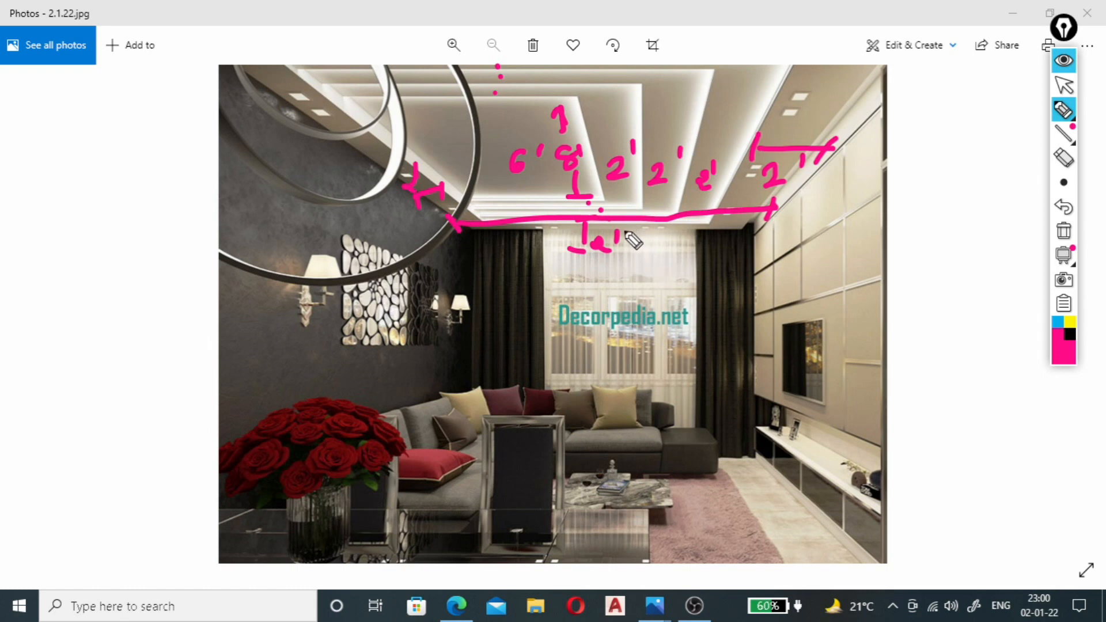
pyautogui.moveTo(636, 240)
pyautogui.mouseDown()
pyautogui.moveTo(638, 260)
pyautogui.moveTo(681, 251)
pyautogui.mouseUp()
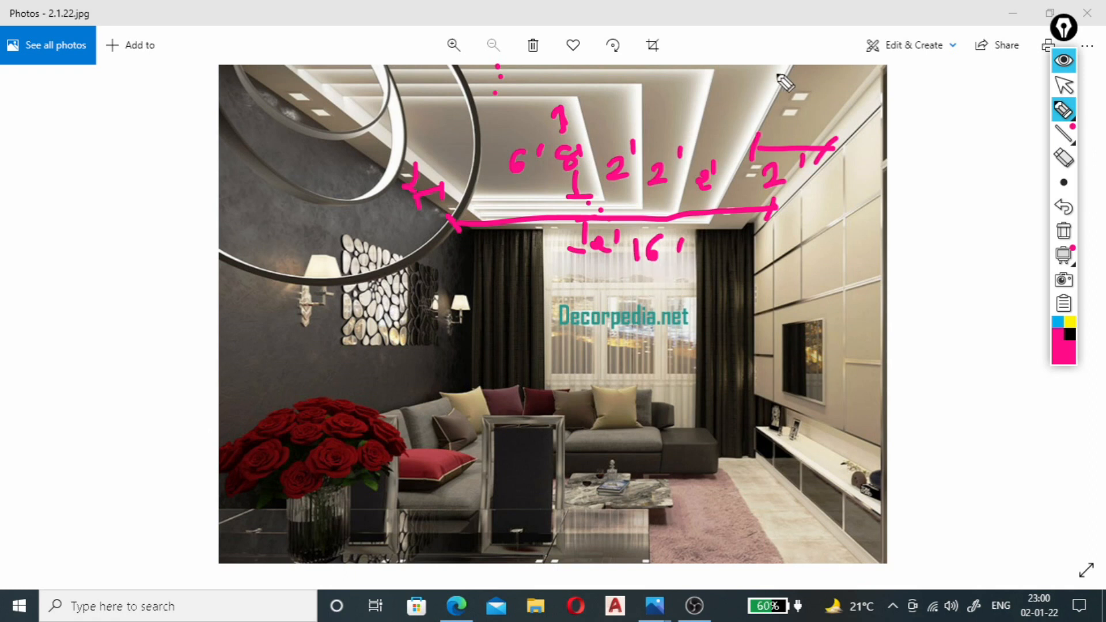
pyautogui.moveTo(819, 61)
pyautogui.mouseDown()
pyautogui.moveTo(754, 237)
pyautogui.moveTo(808, 216)
pyautogui.moveTo(813, 232)
pyautogui.moveTo(841, 224)
pyautogui.mouseUp()
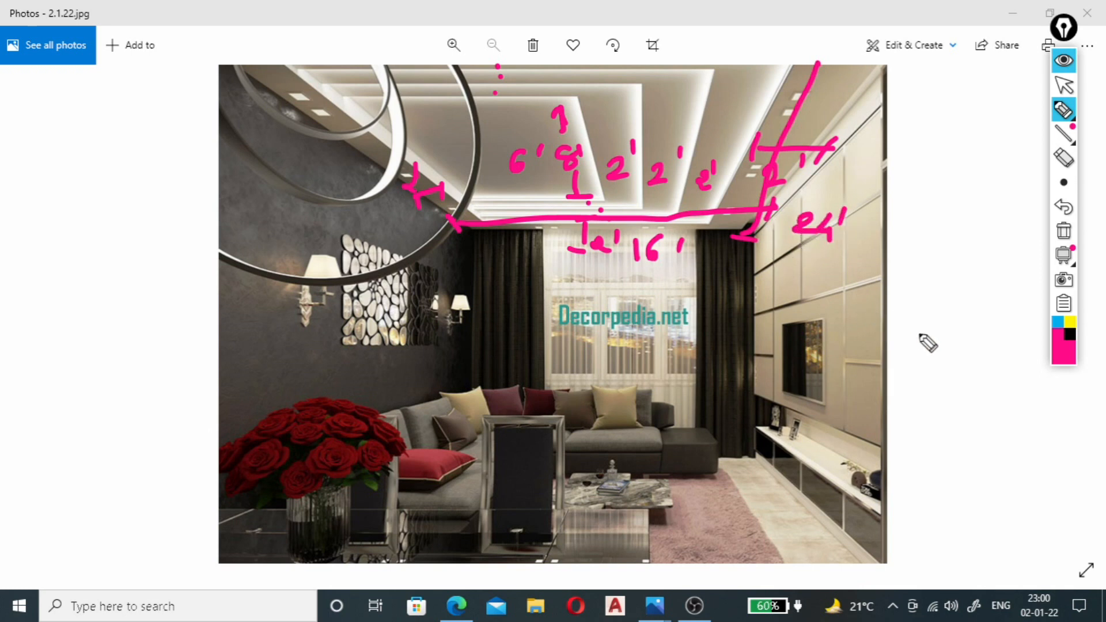
# Write the double-underlined size 16' x 24' beside the photo, with the title "Drawing Room Design" beneath it.
pyautogui.moveTo(912, 299)
pyautogui.mouseDown()
pyautogui.moveTo(911, 316)
pyautogui.moveTo(940, 288)
pyautogui.moveTo(960, 311)
pyautogui.mouseUp()
pyautogui.moveTo(960, 298)
pyautogui.mouseDown()
pyautogui.moveTo(947, 311)
pyautogui.moveTo(1001, 311)
pyautogui.mouseUp()
pyautogui.moveTo(1012, 275); pyautogui.dragTo(1010, 292)
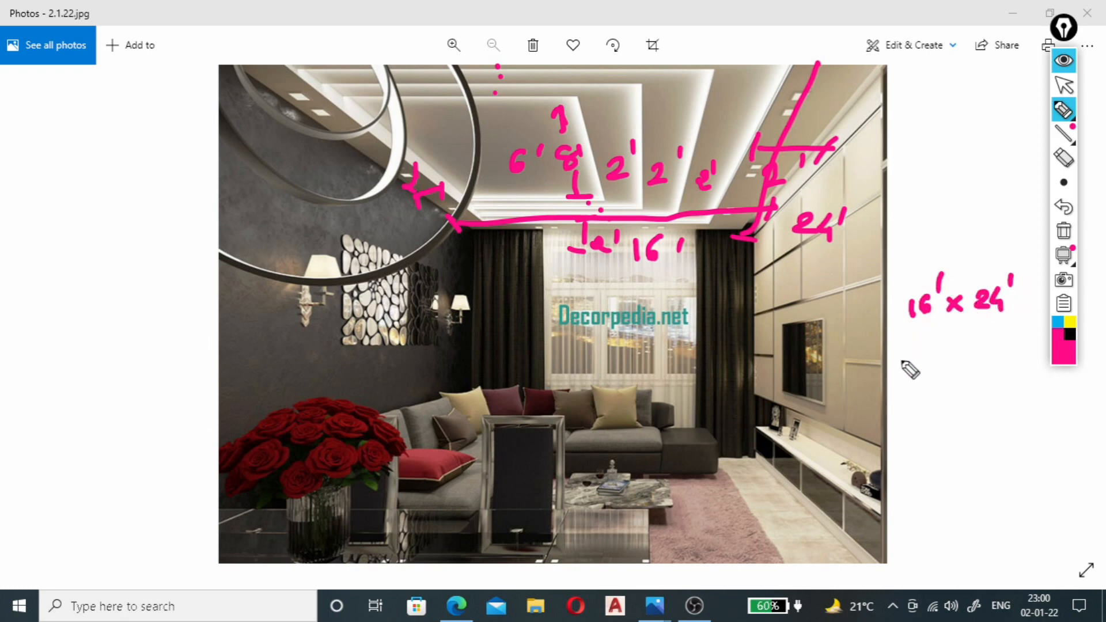
pyautogui.moveTo(917, 331); pyautogui.dragTo(1007, 312)
pyautogui.moveTo(926, 339); pyautogui.dragTo(1006, 326)
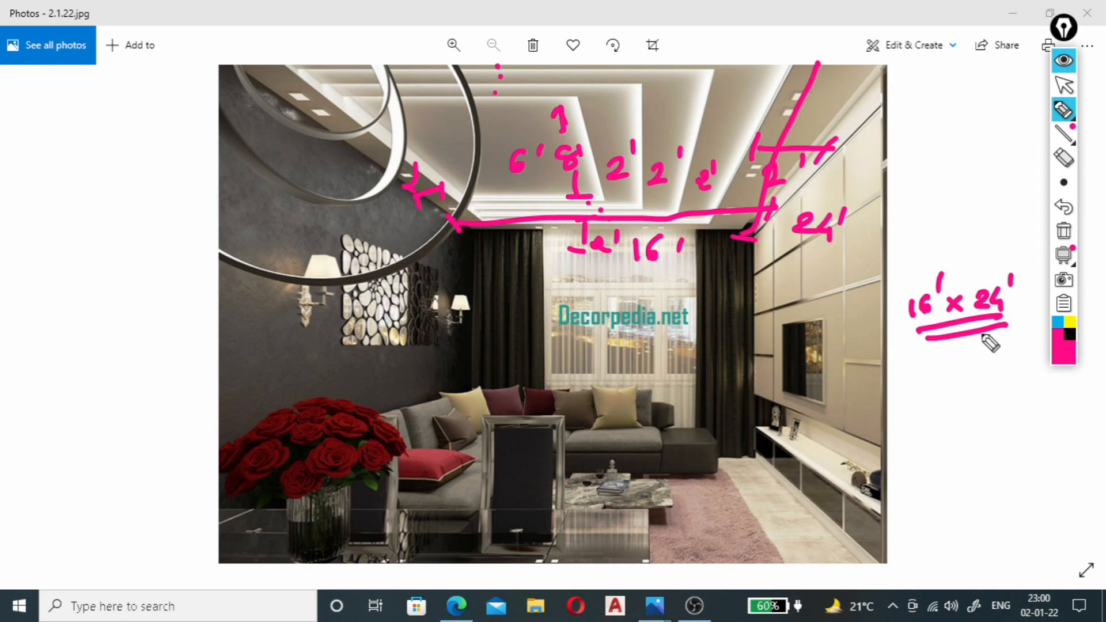
pyautogui.moveTo(919, 351)
pyautogui.mouseDown()
pyautogui.moveTo(947, 371)
pyautogui.moveTo(1014, 363)
pyautogui.moveTo(1009, 378)
pyautogui.mouseUp()
pyautogui.moveTo(925, 413)
pyautogui.mouseDown()
pyautogui.moveTo(935, 402)
pyautogui.moveTo(1003, 404)
pyautogui.mouseUp()
pyautogui.moveTo(910, 451); pyautogui.dragTo(1031, 460)
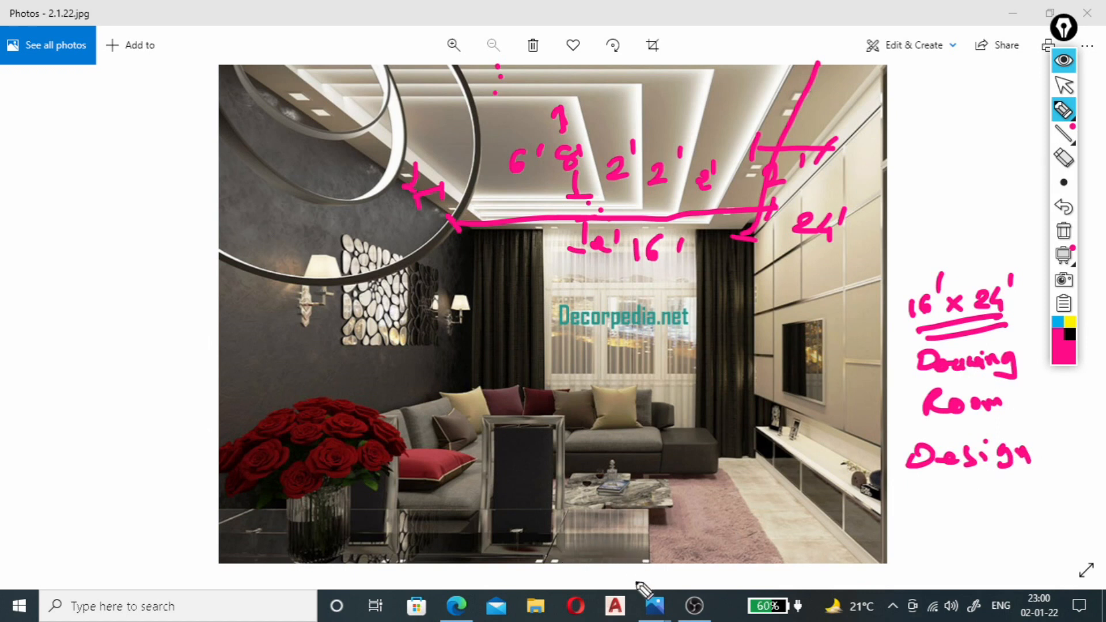
# Leave pen mode, switch to AutoCAD, start a new drawing and turn off its grid.
pyautogui.click(1063, 88)
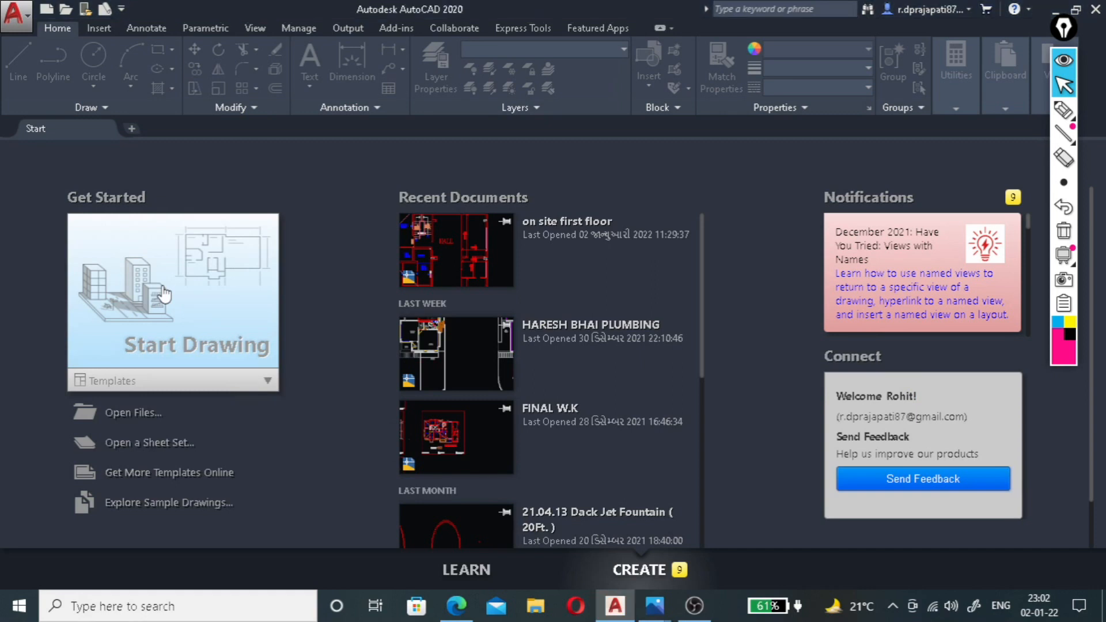
pyautogui.click(164, 294)
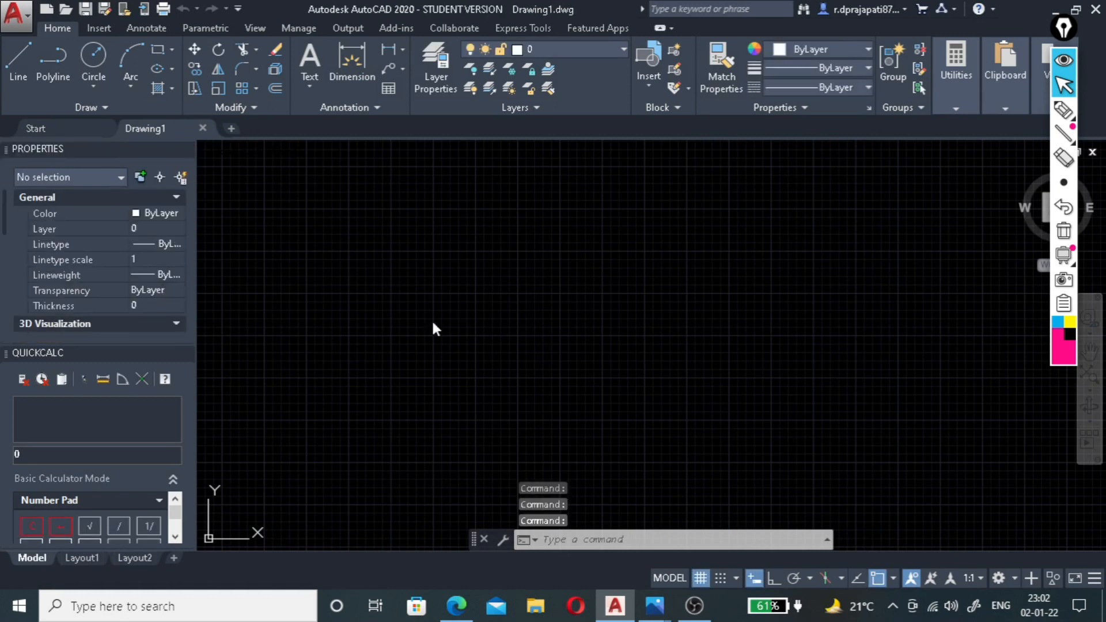
pyautogui.click(701, 578)
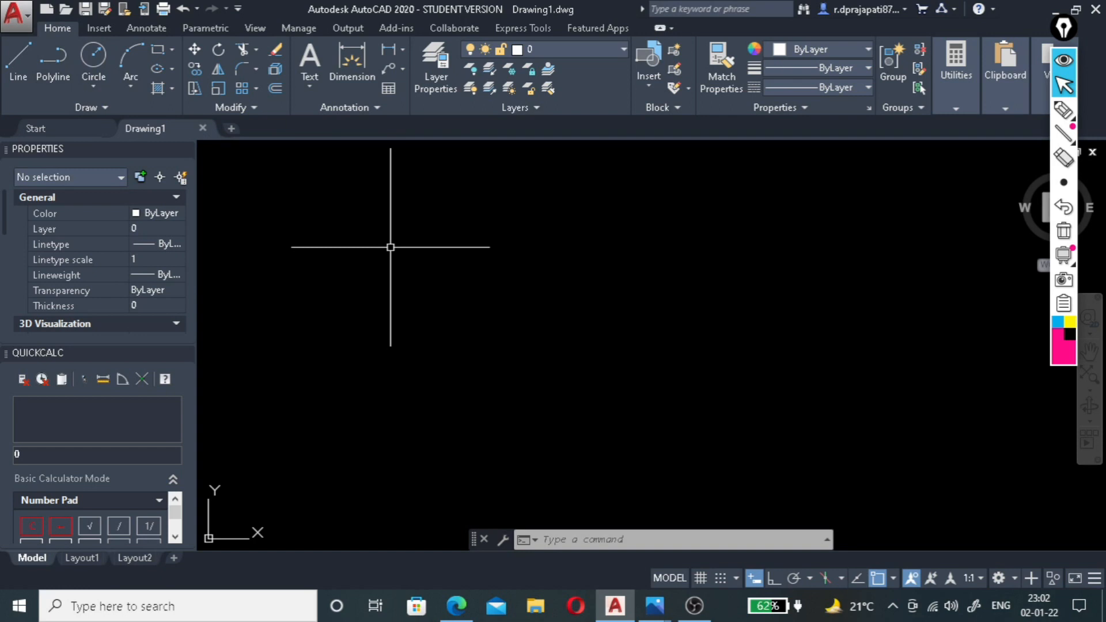
# Set the drawing units to Architectural with 0'-0 1/4" precision and the insertion scale to Inches.
pyautogui.write('un')
pyautogui.press('Return')
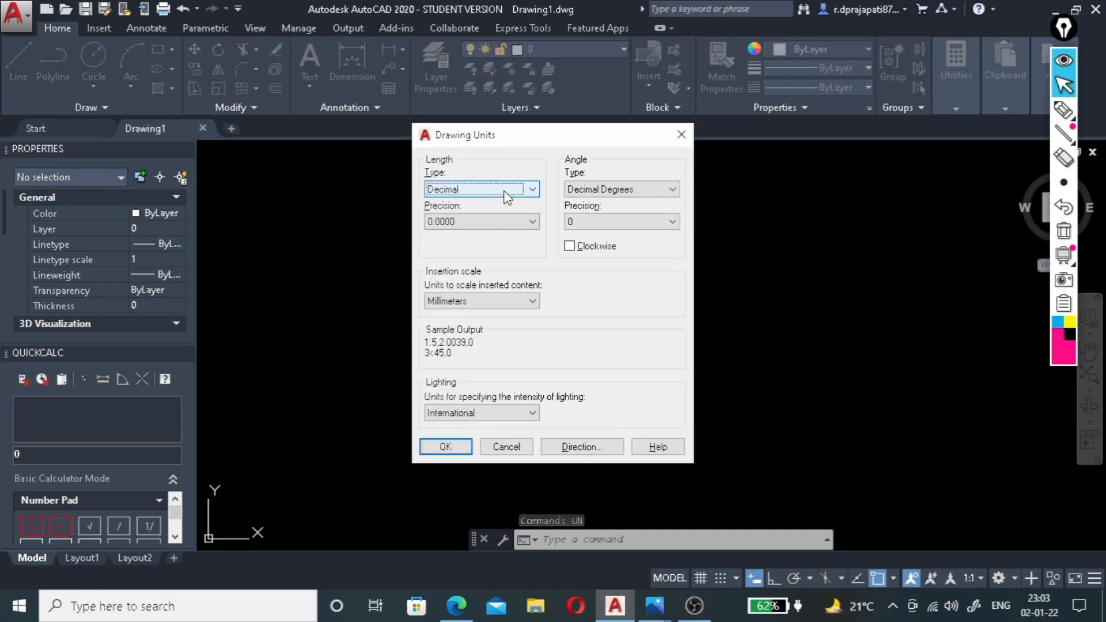
pyautogui.click(505, 196)
pyautogui.click(496, 202)
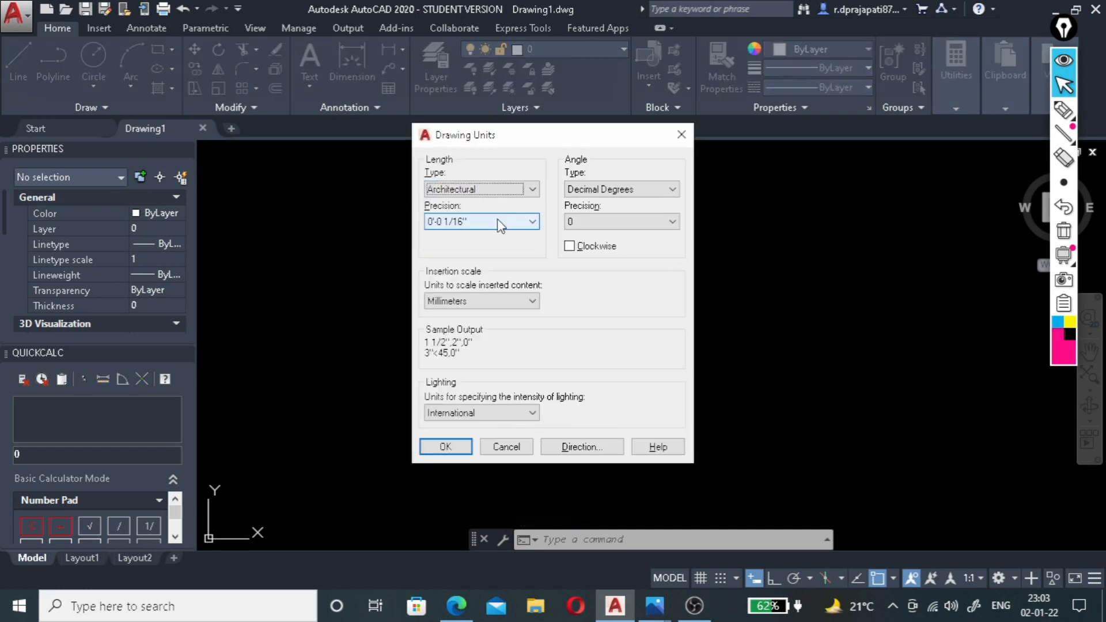
pyautogui.click(498, 225)
pyautogui.click(489, 260)
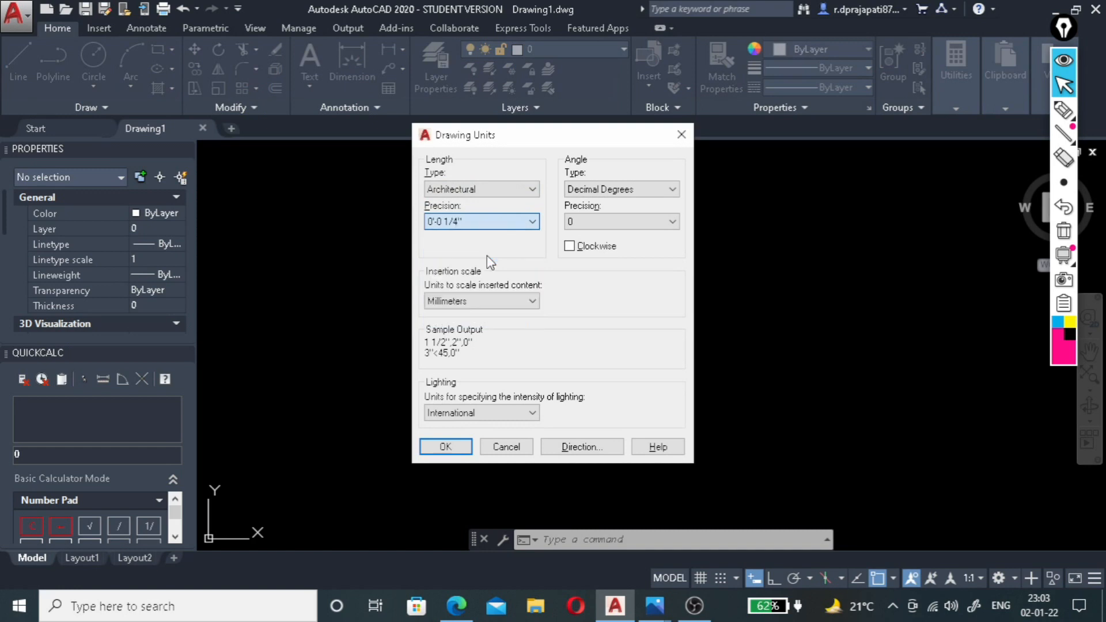
pyautogui.click(492, 301)
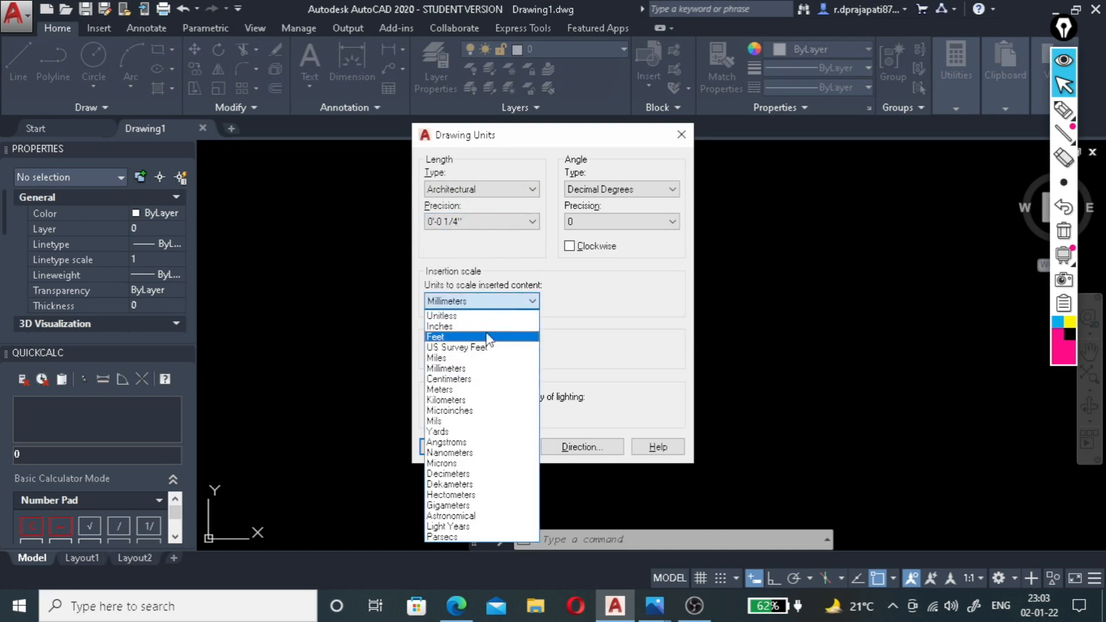
pyautogui.click(489, 327)
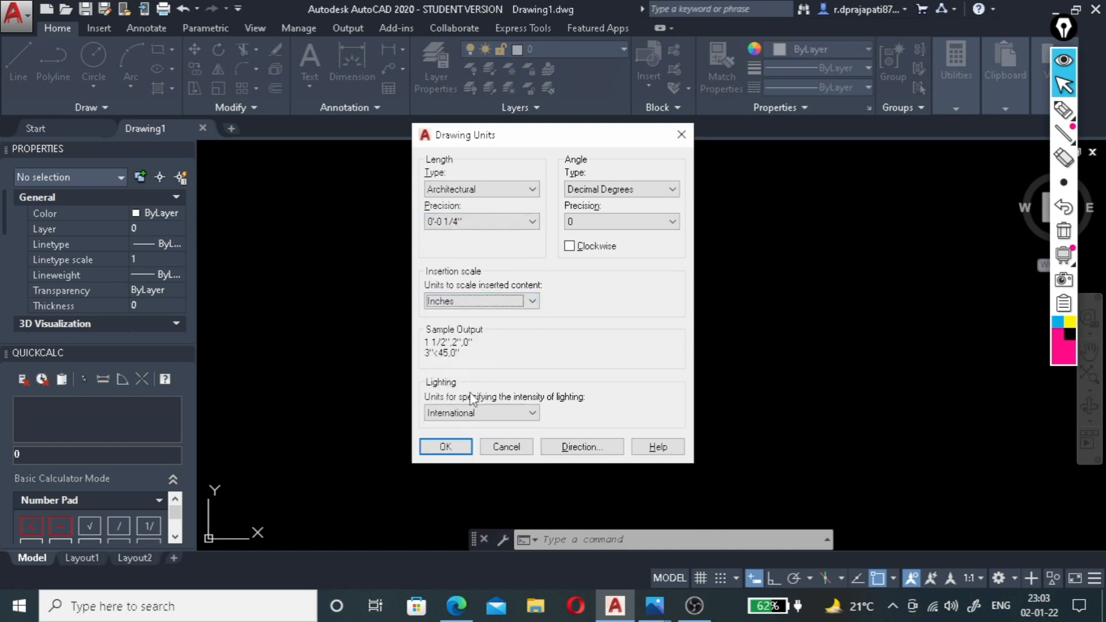
pyautogui.click(459, 448)
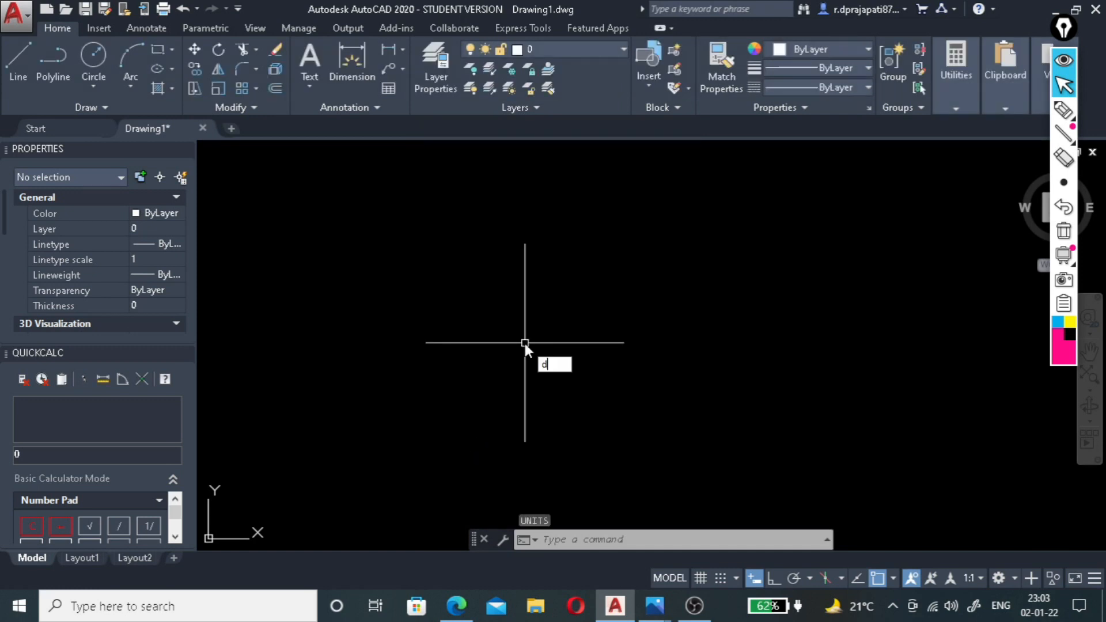
# Modify dimension style ISO-25 to use Architectural primary units with 0'-0 1/4" precision.
pyautogui.press('Return')
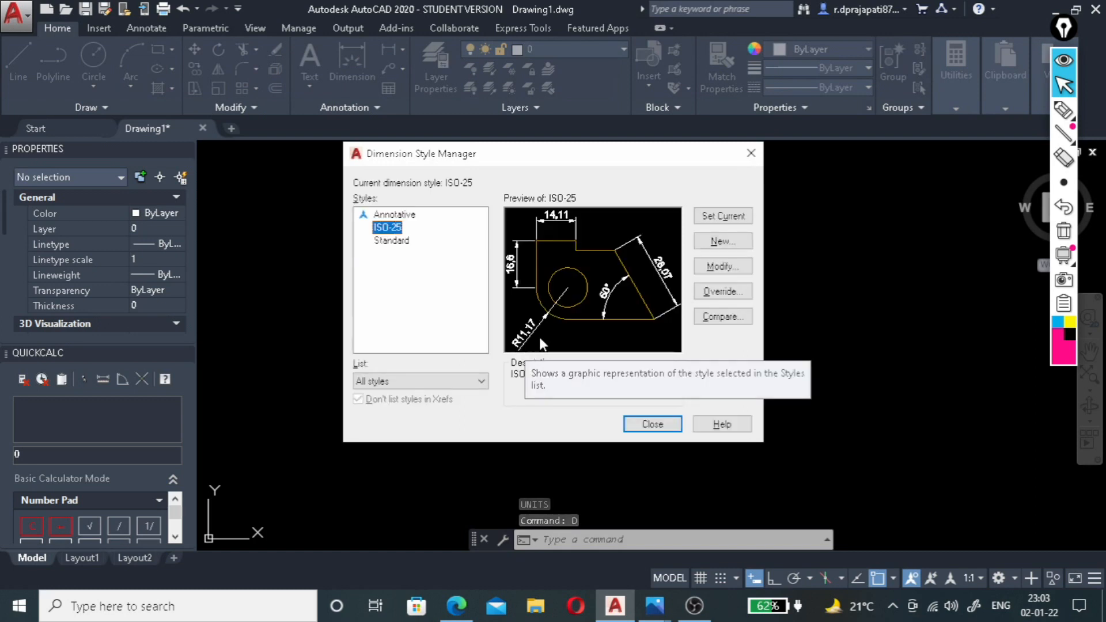
pyautogui.click(712, 270)
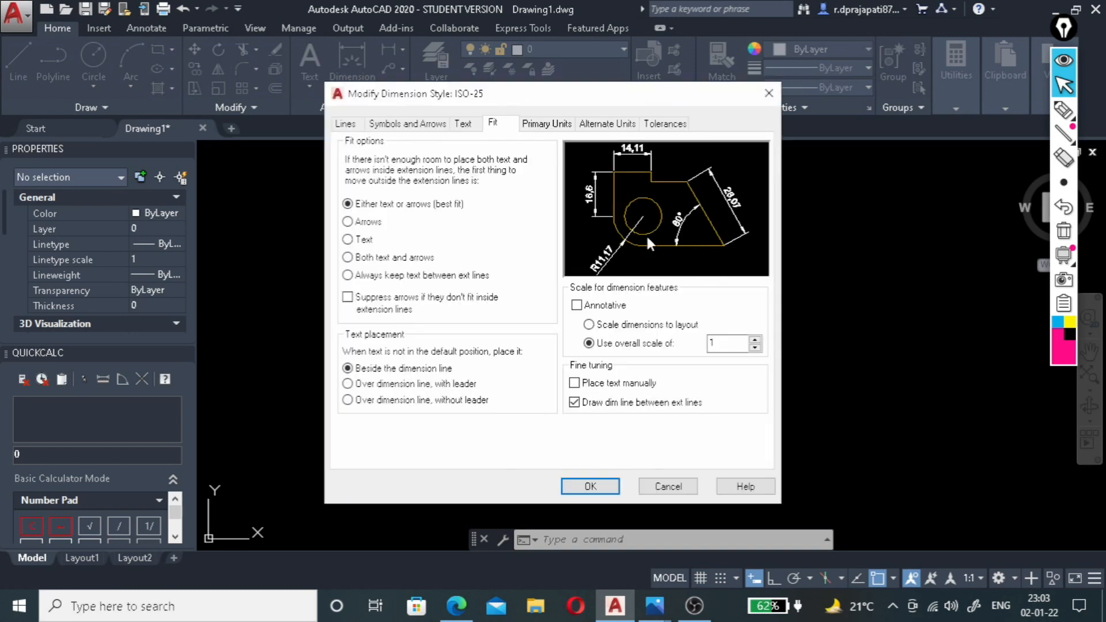
pyautogui.click(550, 124)
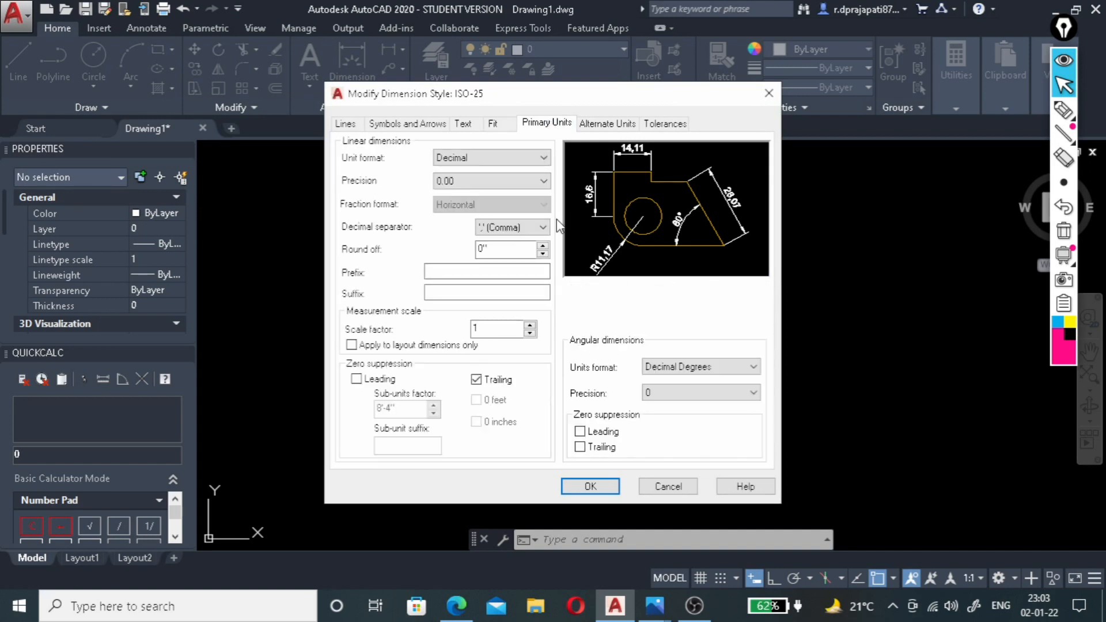
pyautogui.click(506, 157)
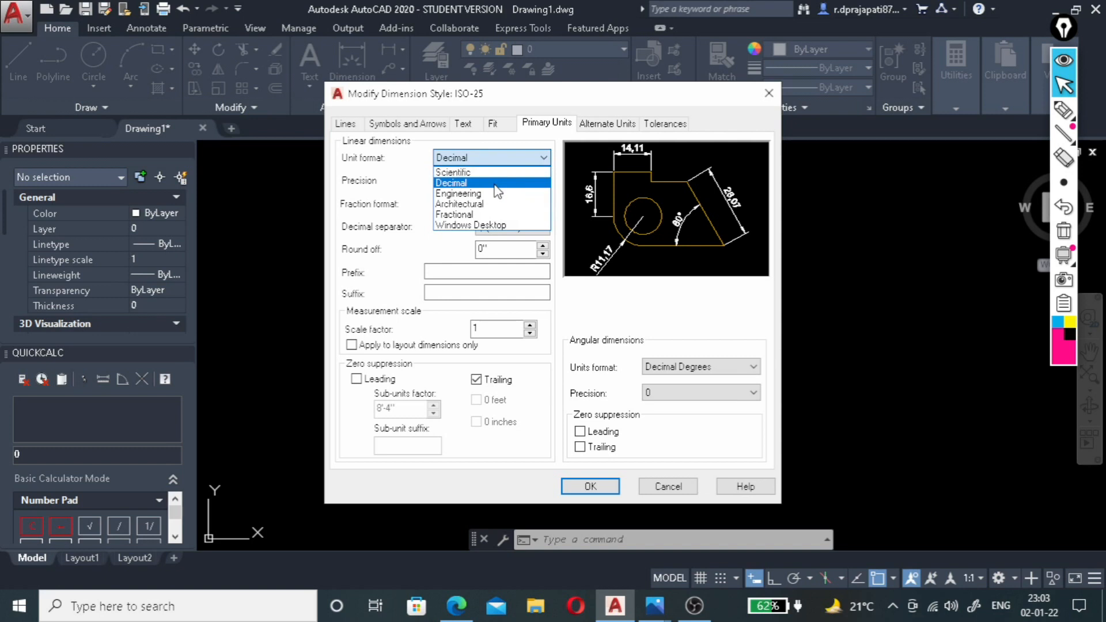
pyautogui.click(495, 205)
pyautogui.click(491, 183)
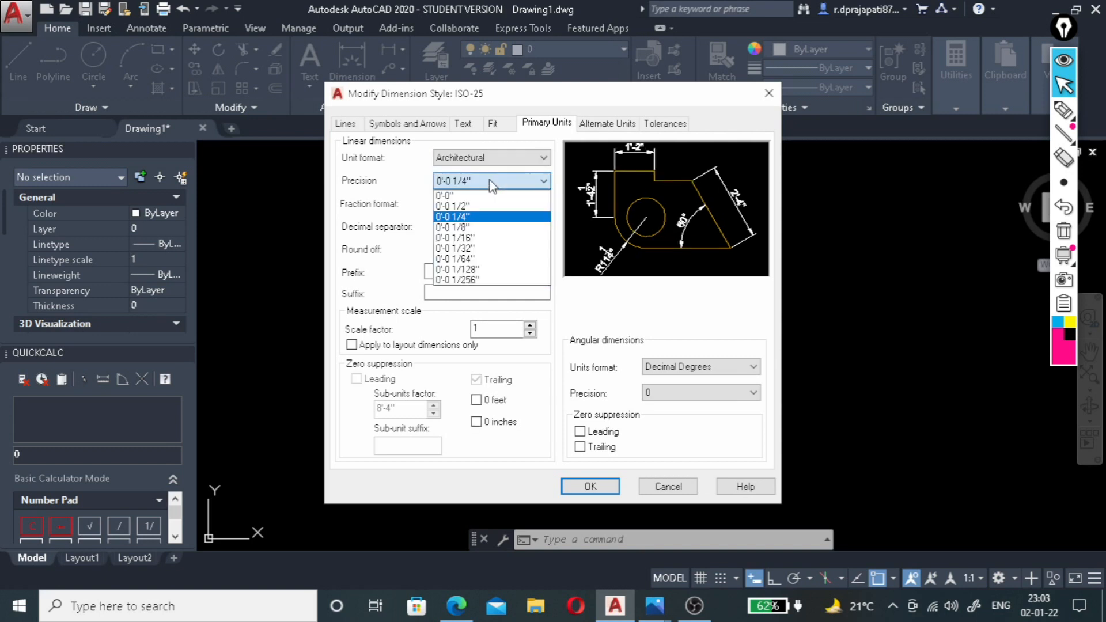
pyautogui.click(486, 218)
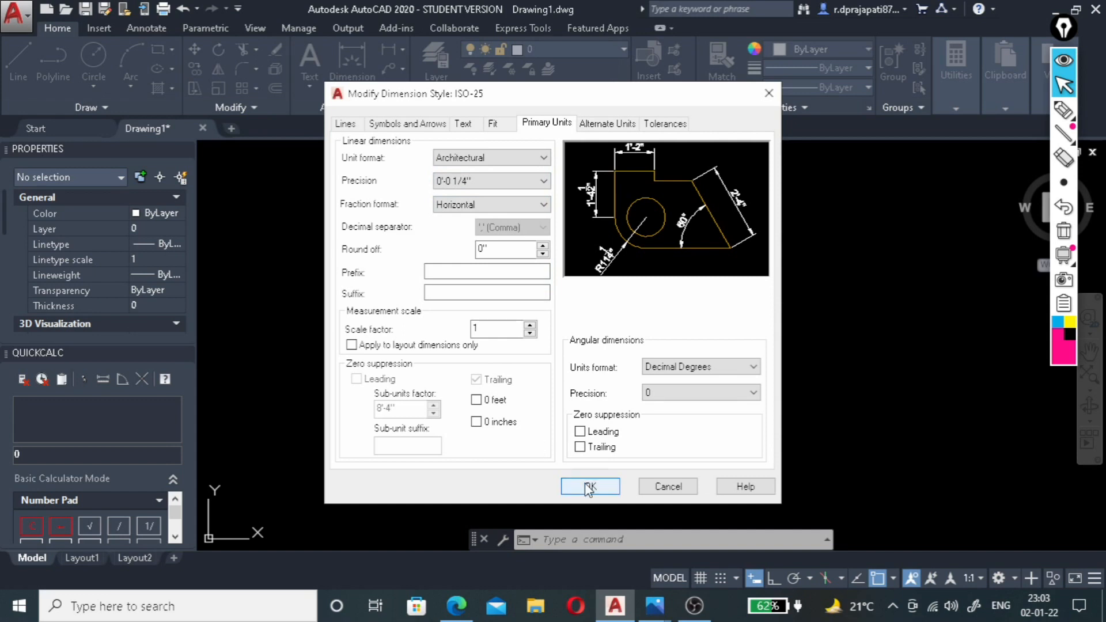
# Set the ISO-25 dimension text height to 6" and make the style current.
pyautogui.click(464, 123)
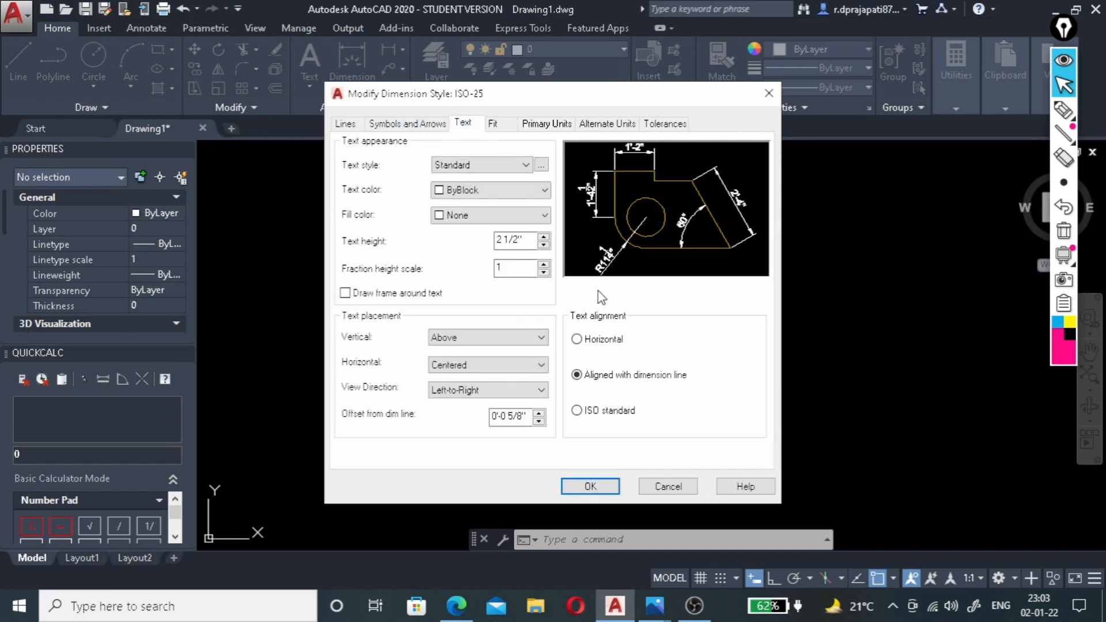
pyautogui.moveTo(534, 240); pyautogui.dragTo(466, 241)
pyautogui.write('6')
pyautogui.click(590, 486)
pyautogui.click(712, 217)
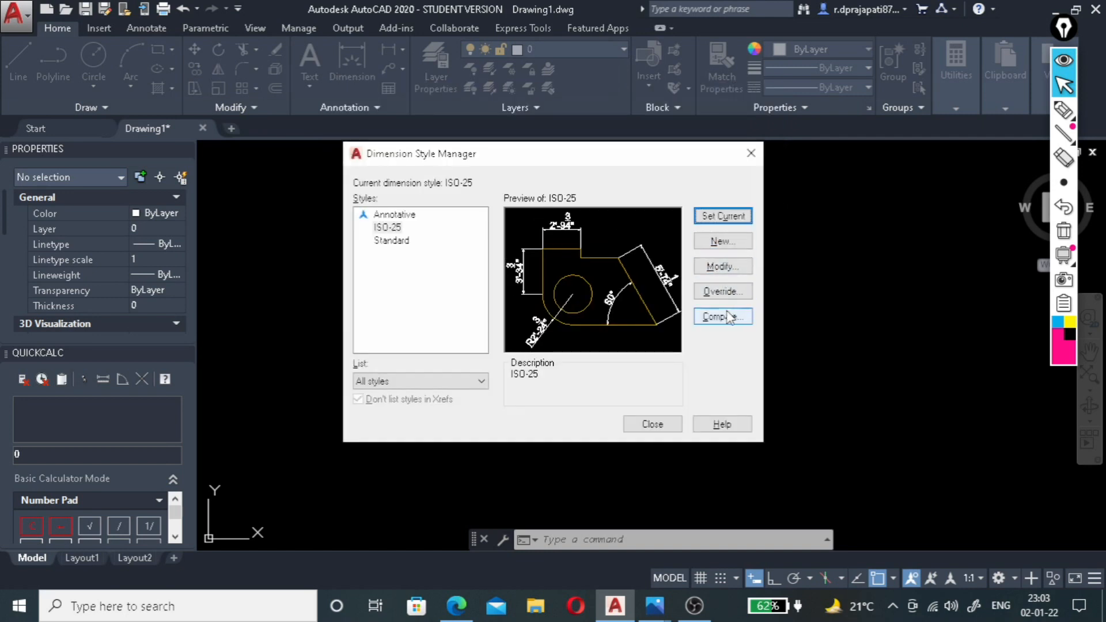
pyautogui.click(652, 423)
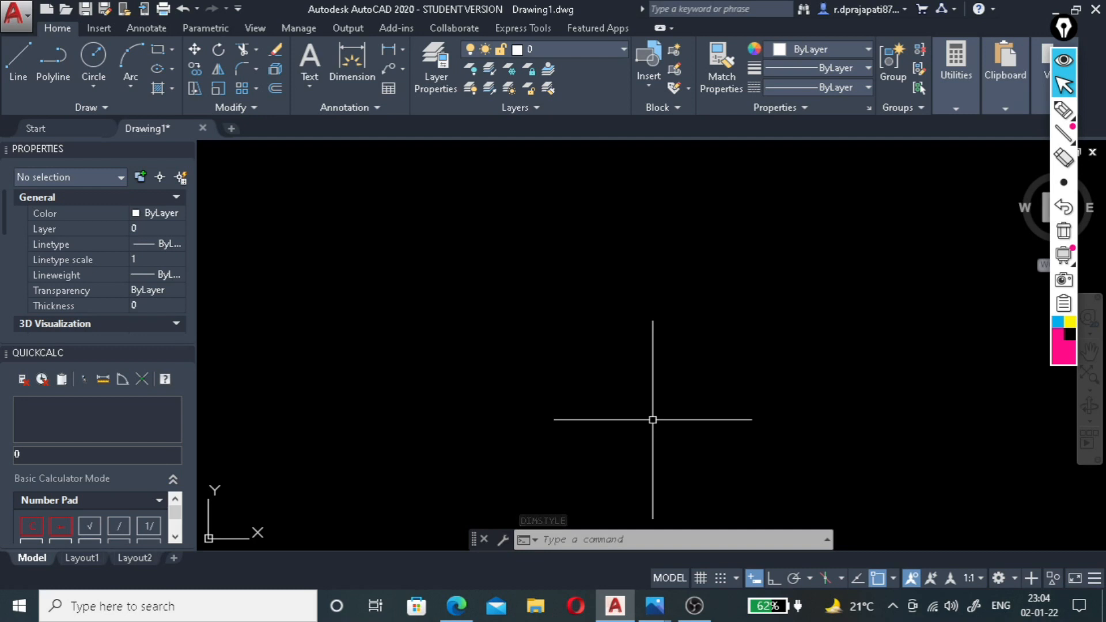
# Draw a rectangle 16' long and 24' wide for the room outline using the Dimensions option.
pyautogui.write('rect')
pyautogui.press('Return')
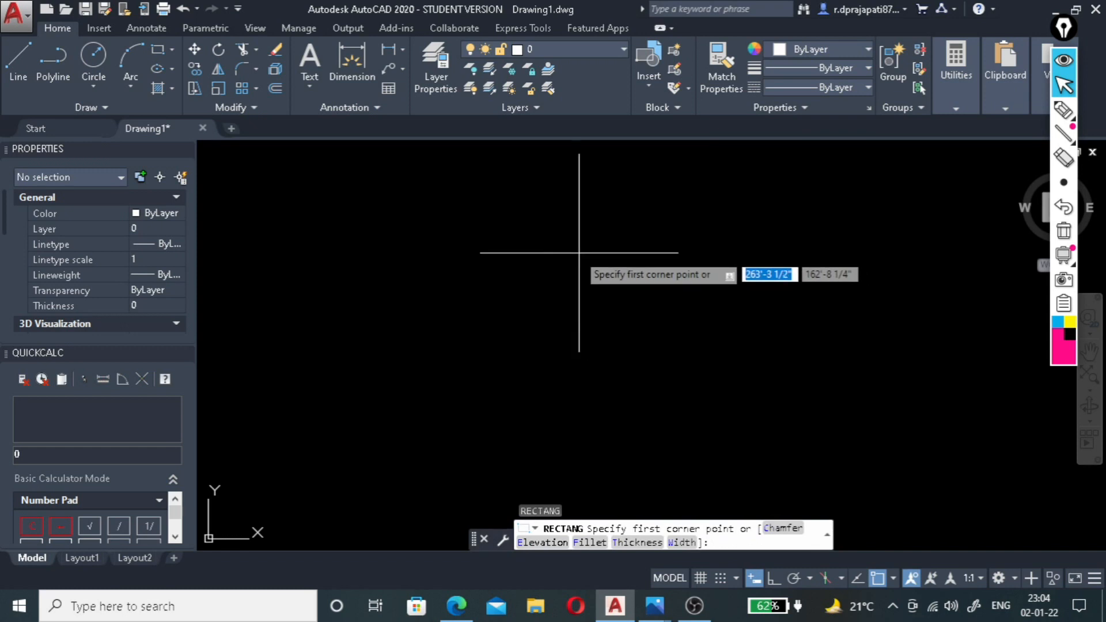
pyautogui.click(523, 228)
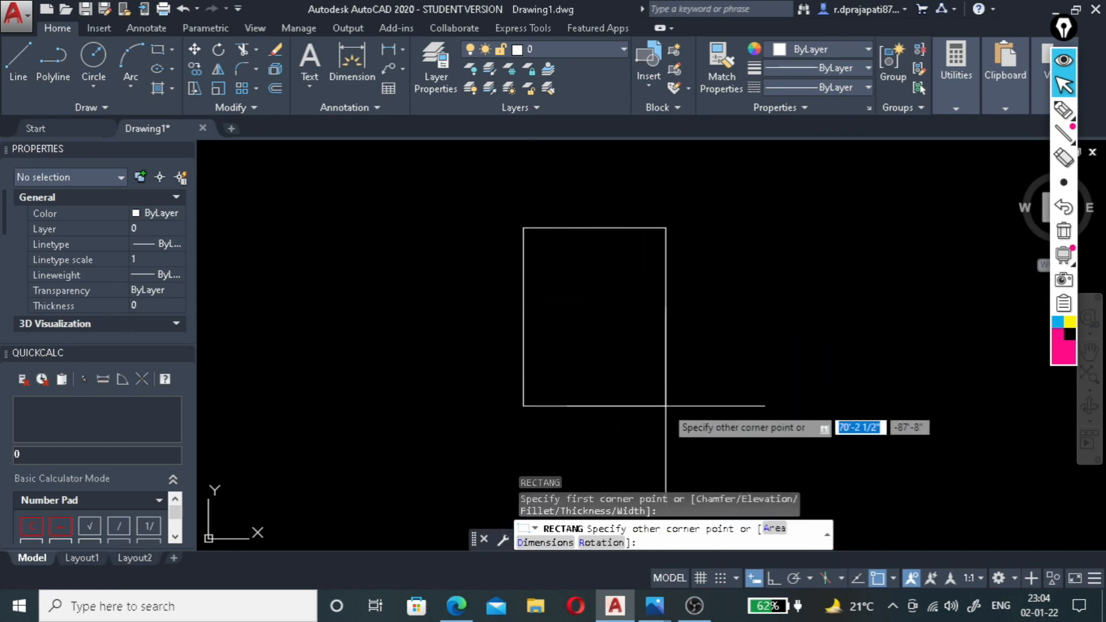
pyautogui.write('d')
pyautogui.press('Return')
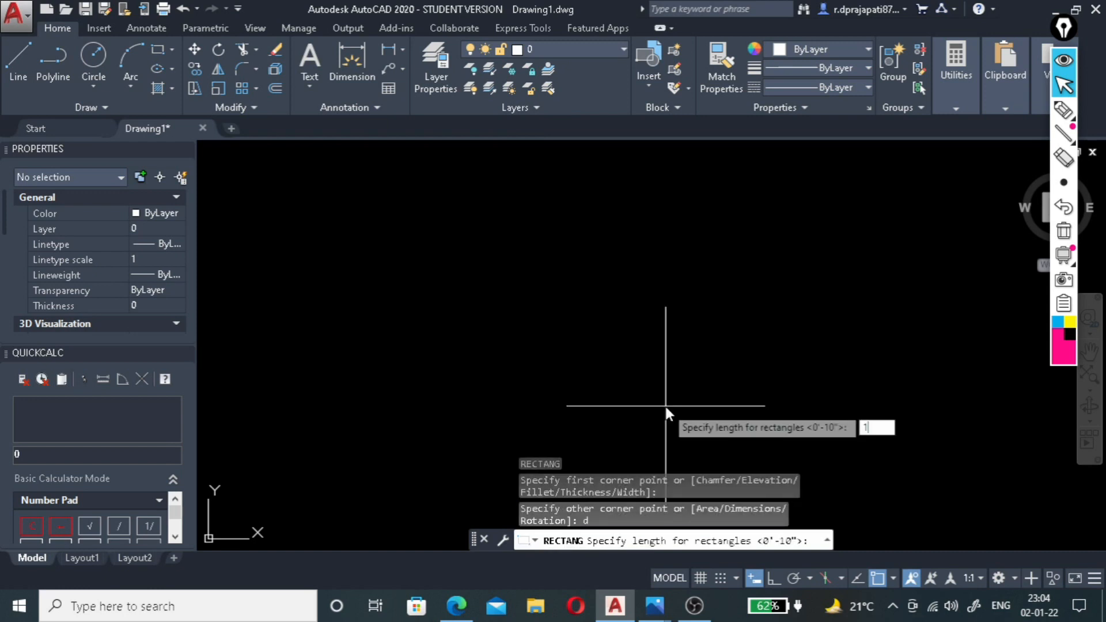
pyautogui.press('Return')
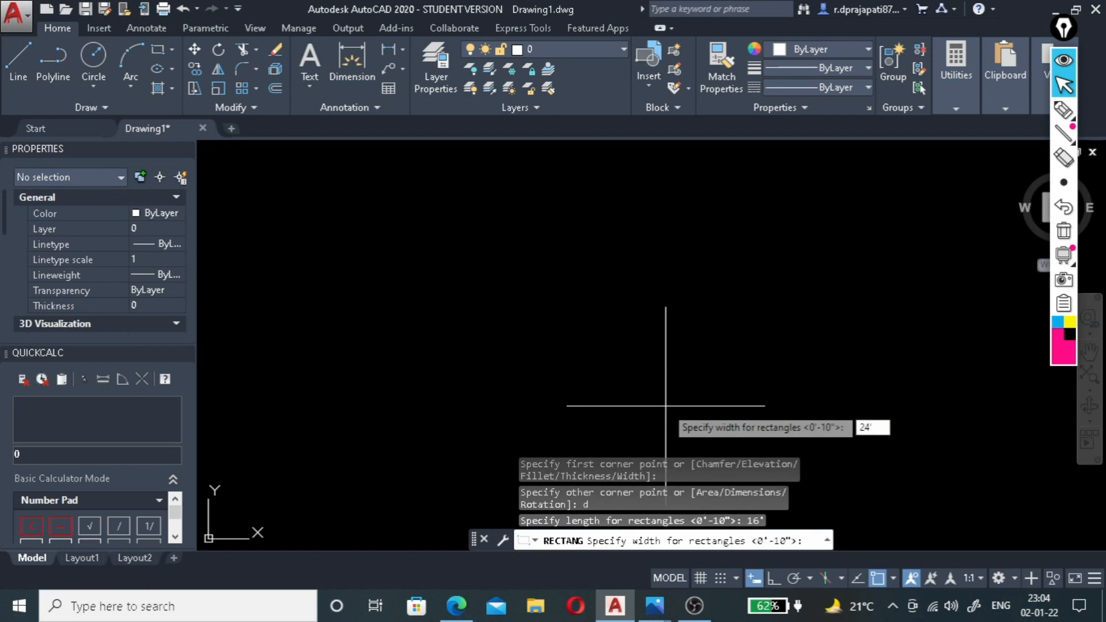
pyautogui.press('Return')
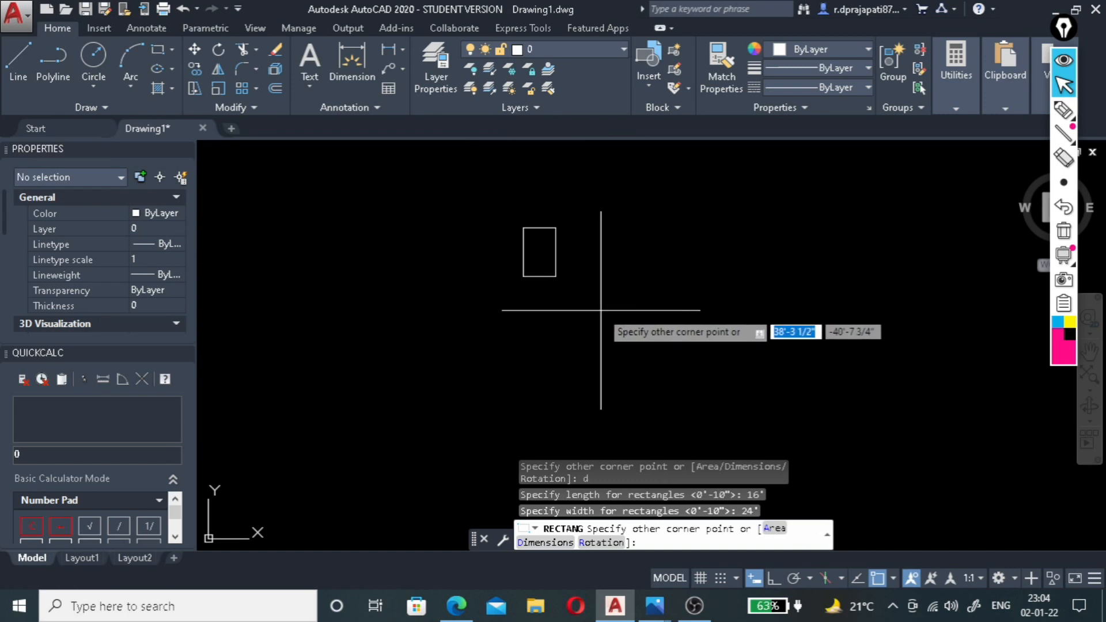
pyautogui.click(567, 309)
# Offset the room rectangle 2' inward.
pyautogui.scroll(6, 538, 233)
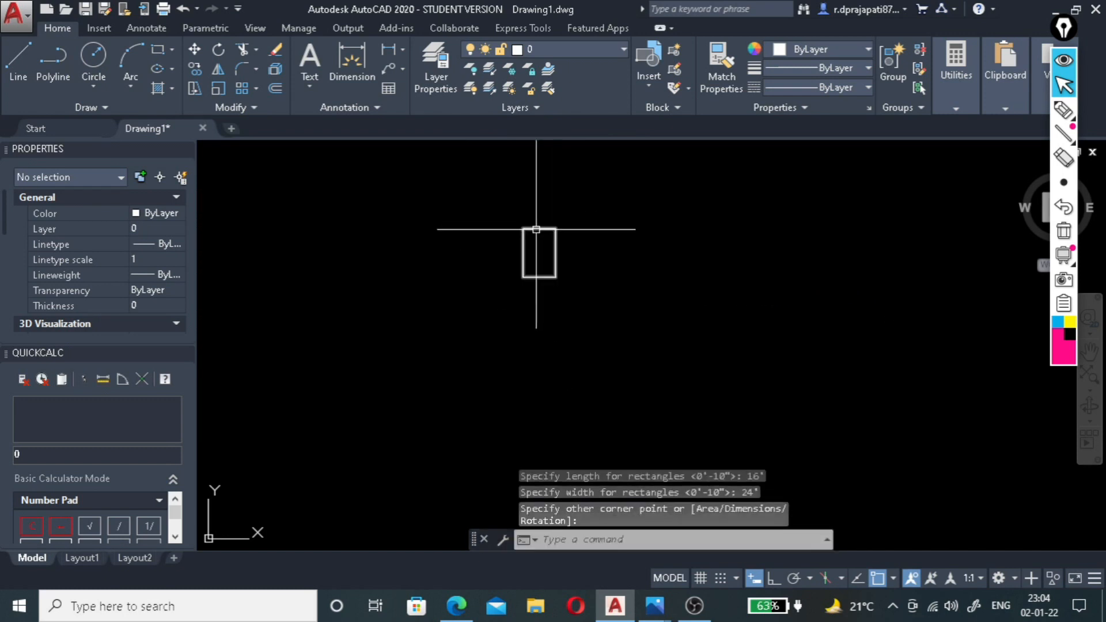
pyautogui.scroll(3, 535, 229)
pyautogui.scroll(-5, 536, 219)
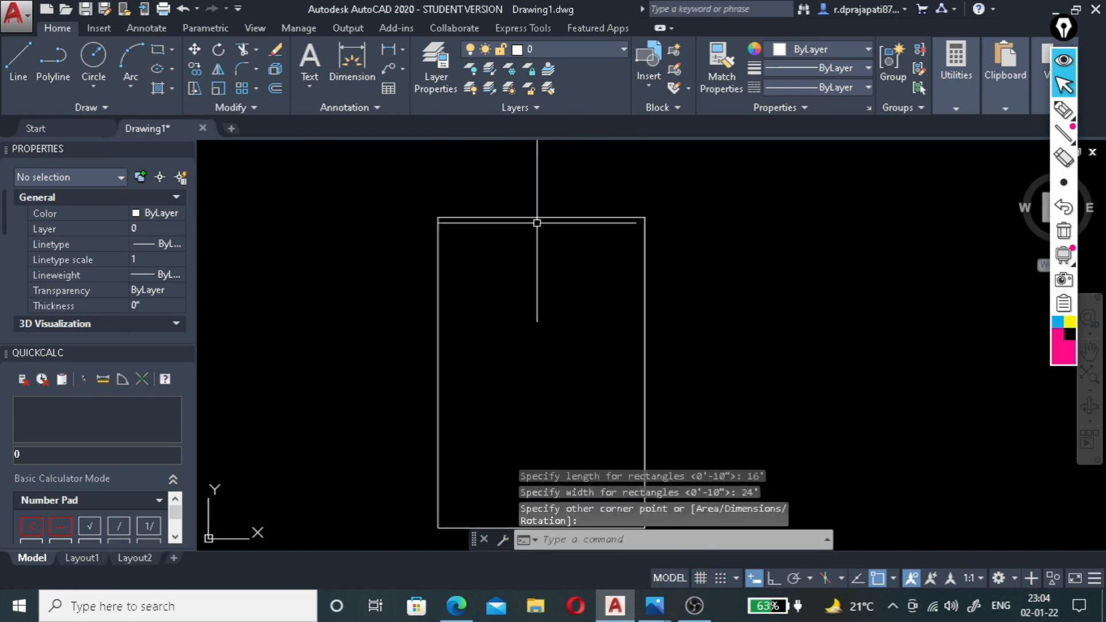
pyautogui.scroll(2, 541, 247)
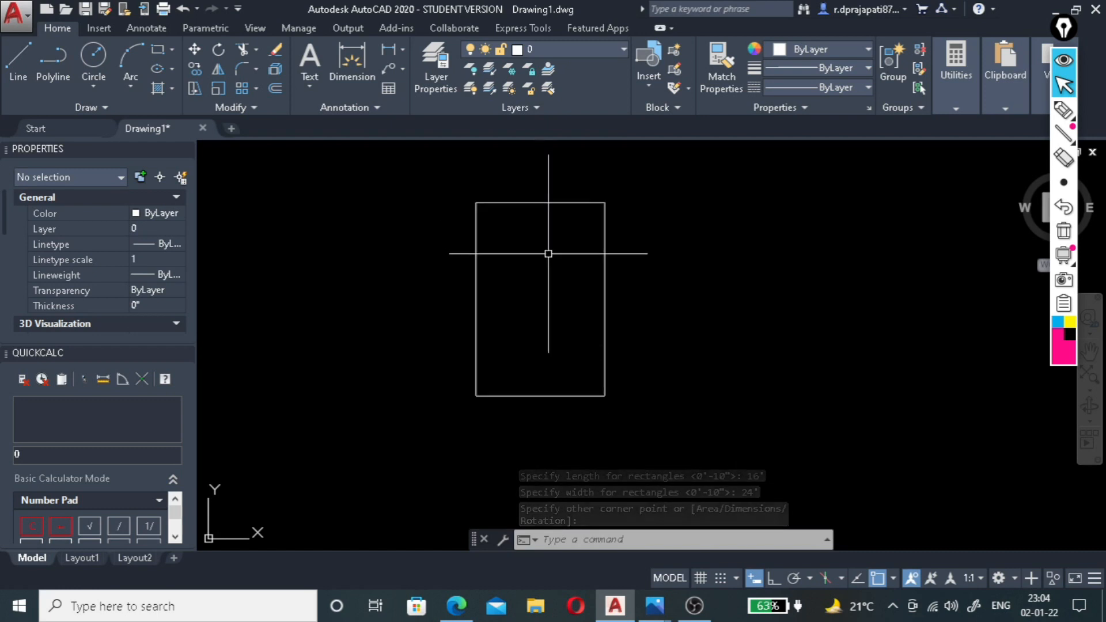
pyautogui.click(554, 203)
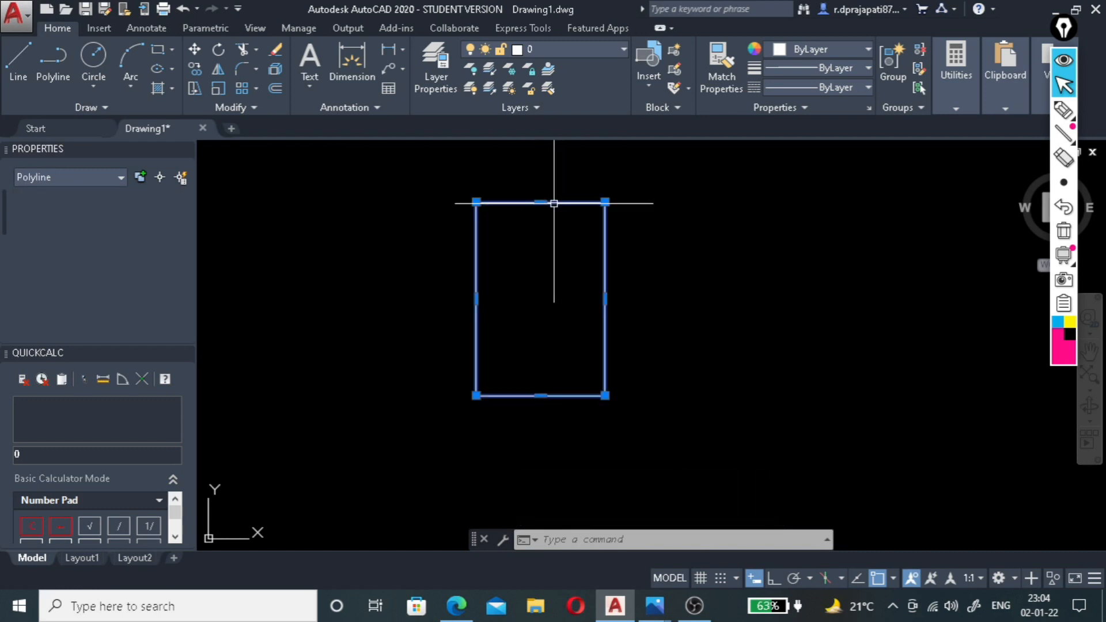
pyautogui.write('o')
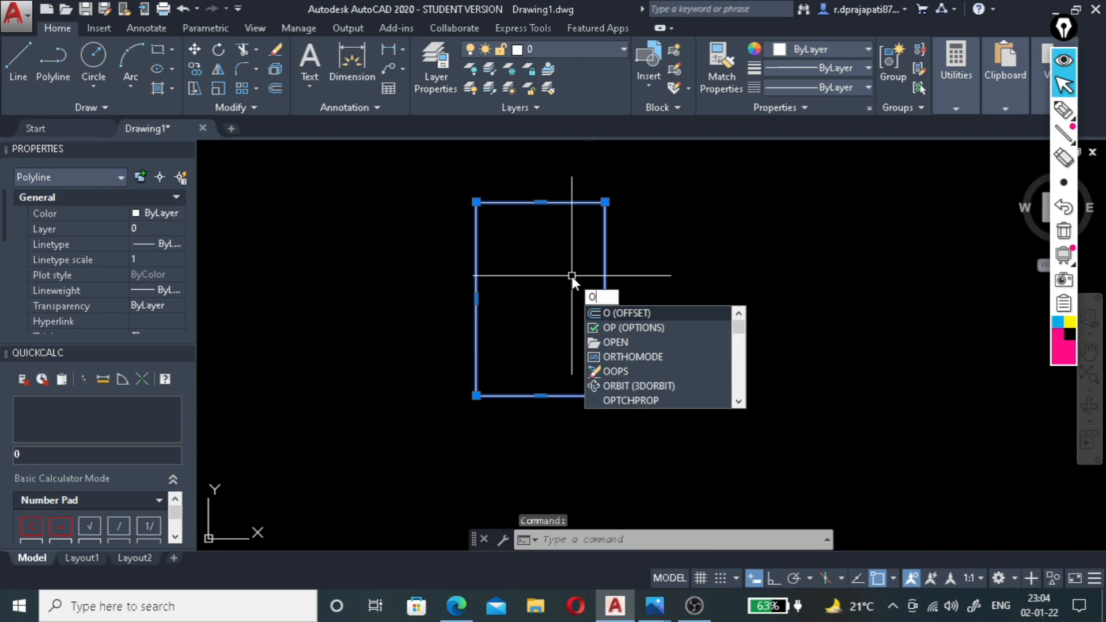
pyautogui.press('Return')
pyautogui.write('2')
pyautogui.press('Return')
pyautogui.click(604, 276)
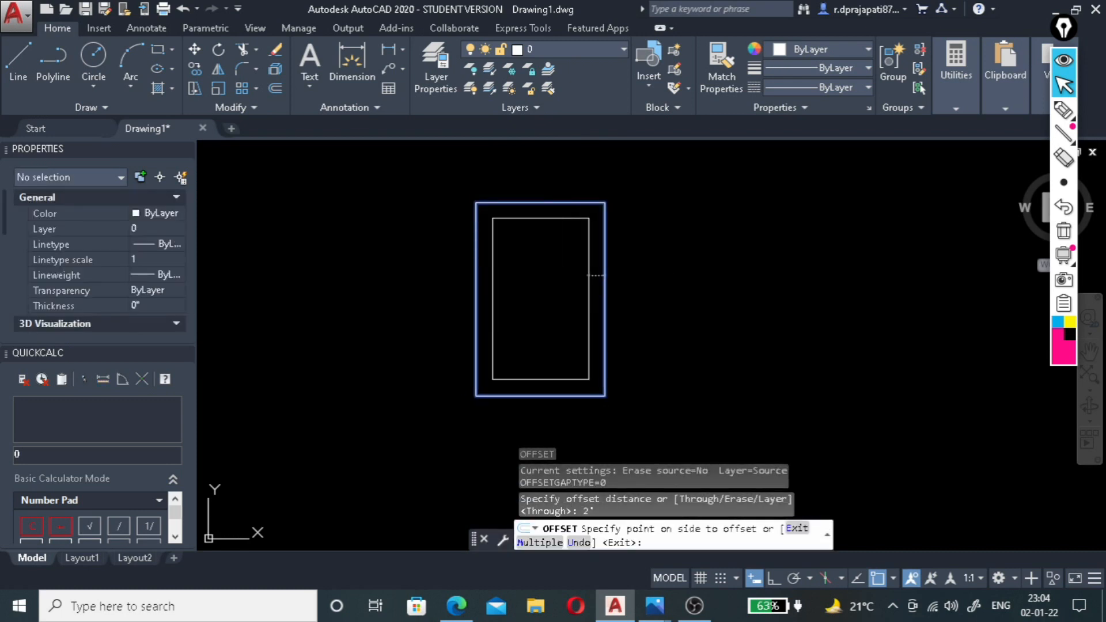
pyautogui.click(570, 277)
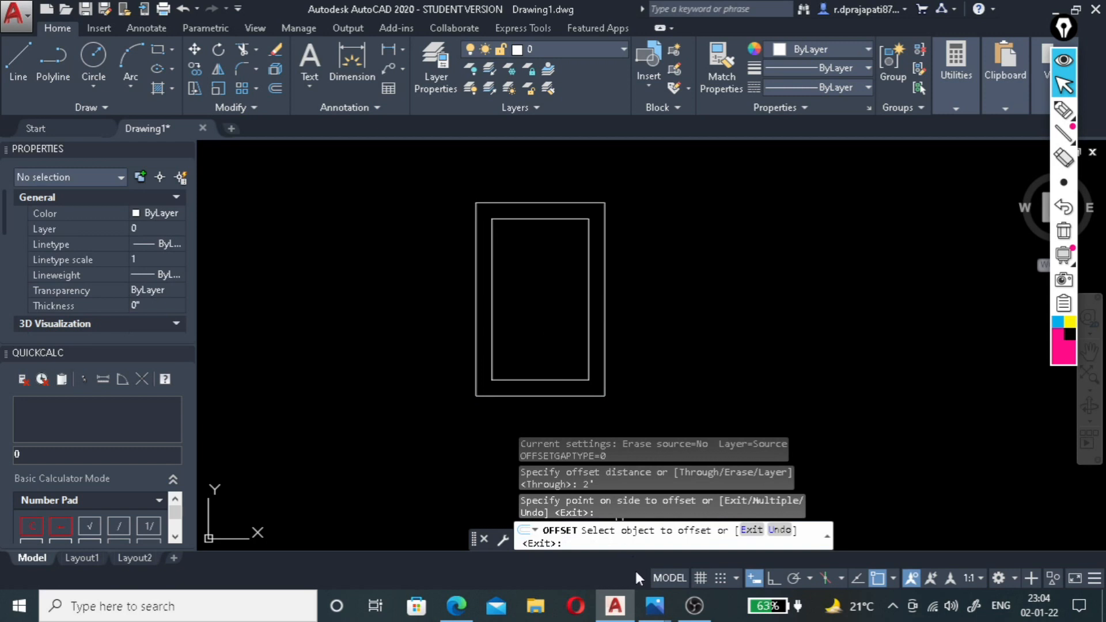
# Switch to Photos, examine the stepped ceiling in the maximized reference picture 2.1.22.jpg, and return to AutoCAD.
pyautogui.click(650, 609)
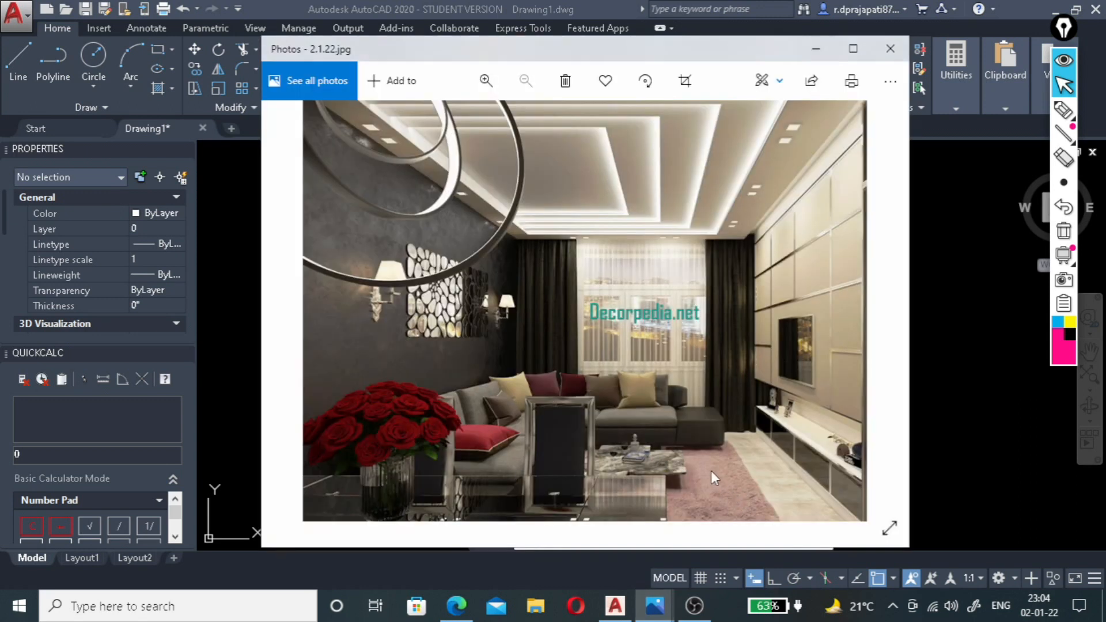
pyautogui.click(853, 49)
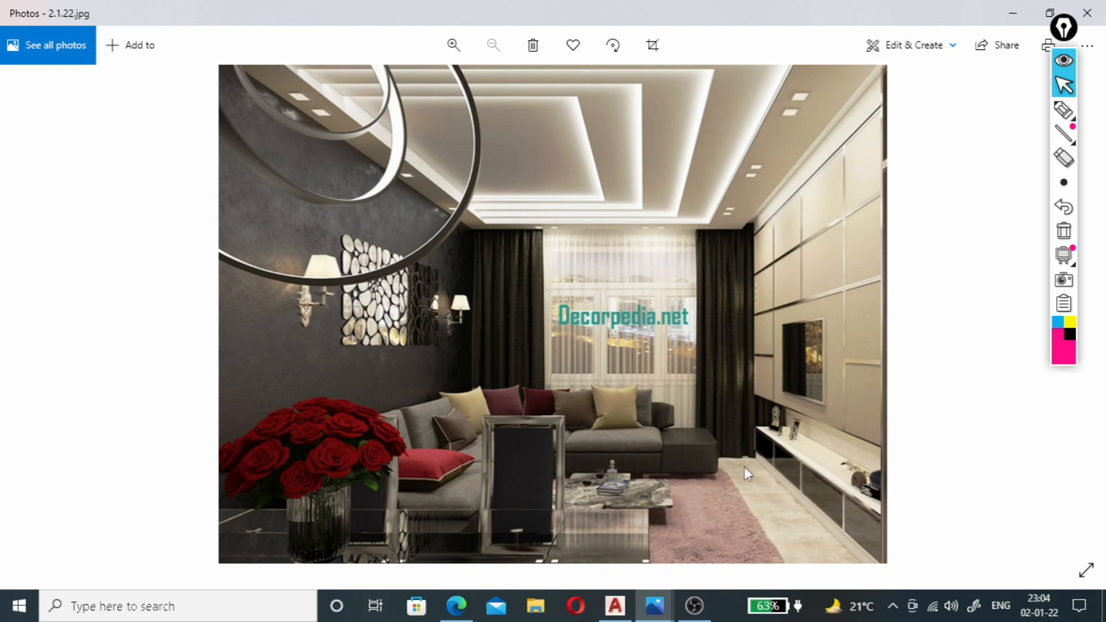
pyautogui.click(617, 612)
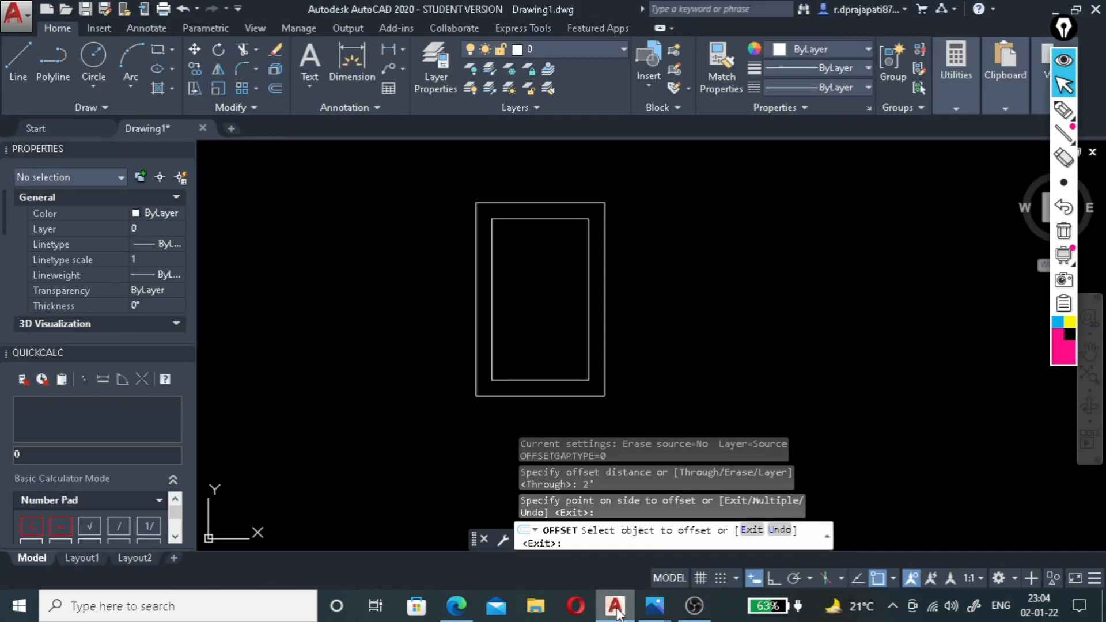
# End the Offset command and explode the inner rectangle into separate lines.
pyautogui.scroll(2, 536, 263)
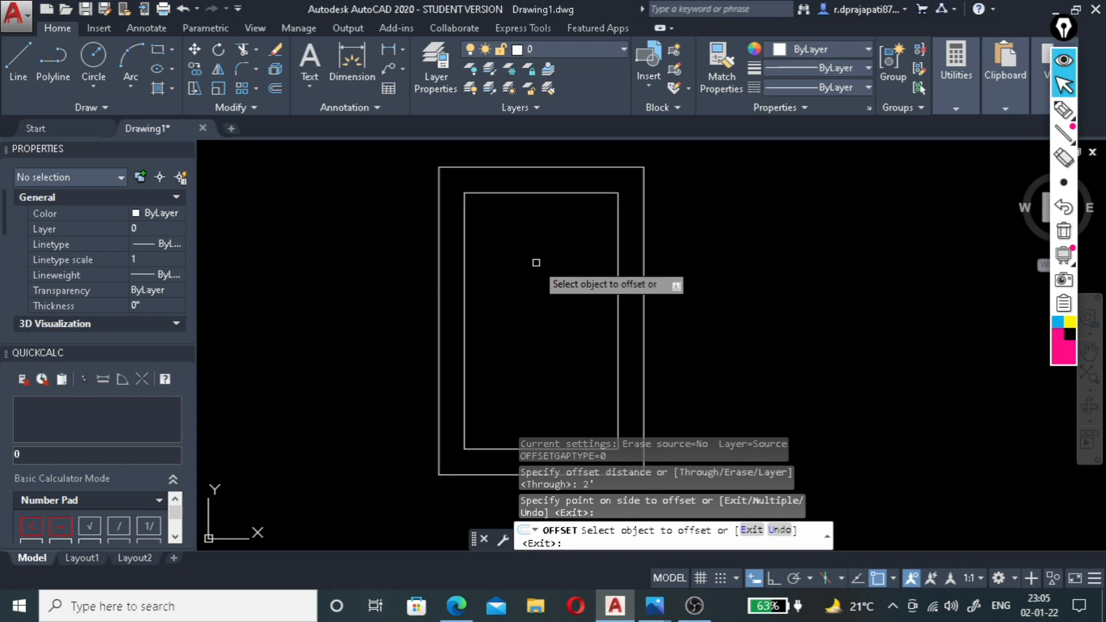
pyautogui.scroll(-2, 535, 263)
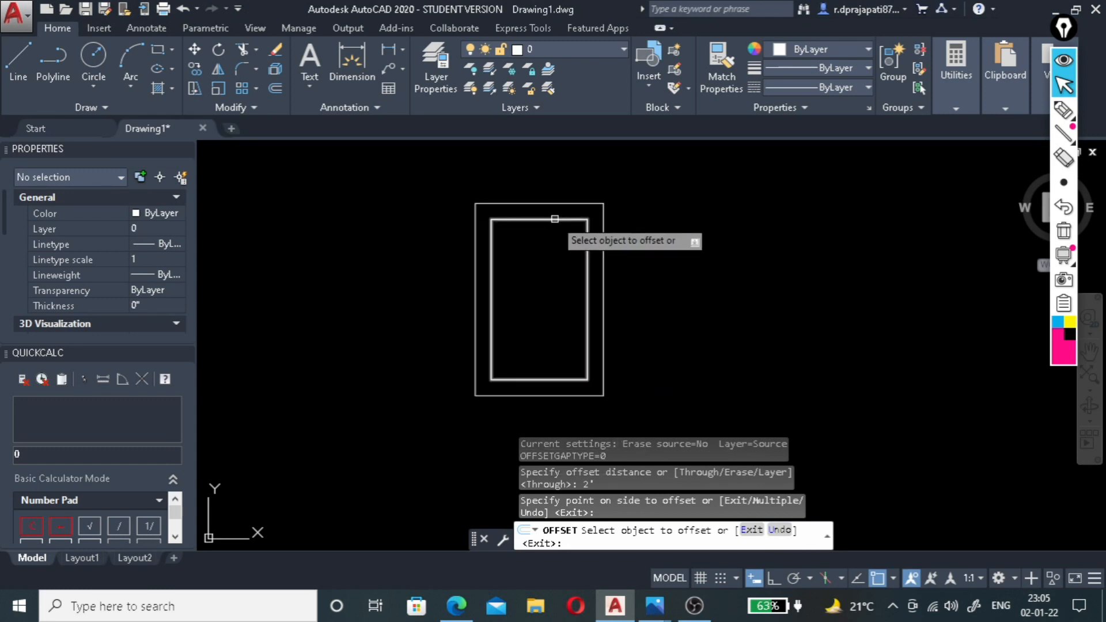
pyautogui.press('Escape')
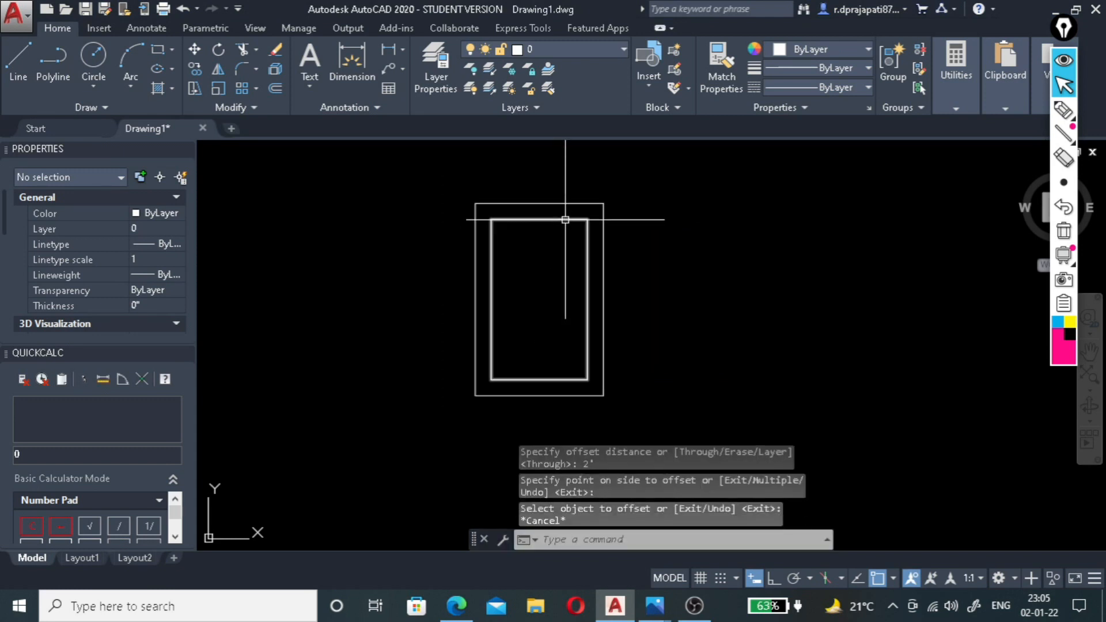
pyautogui.click(565, 220)
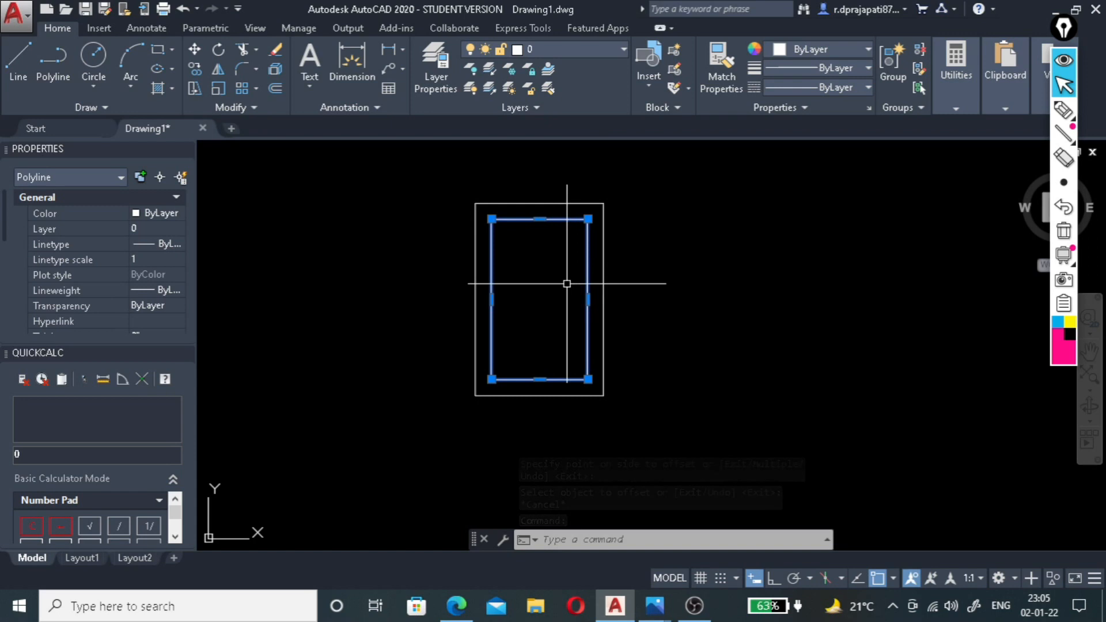
pyautogui.write('x')
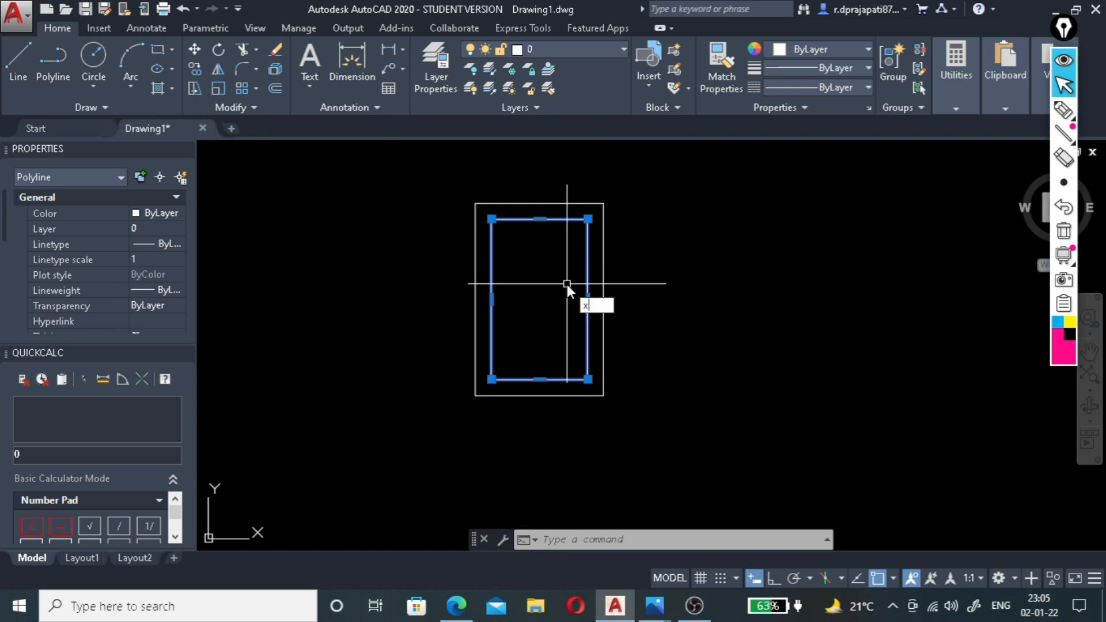
pyautogui.press('Return')
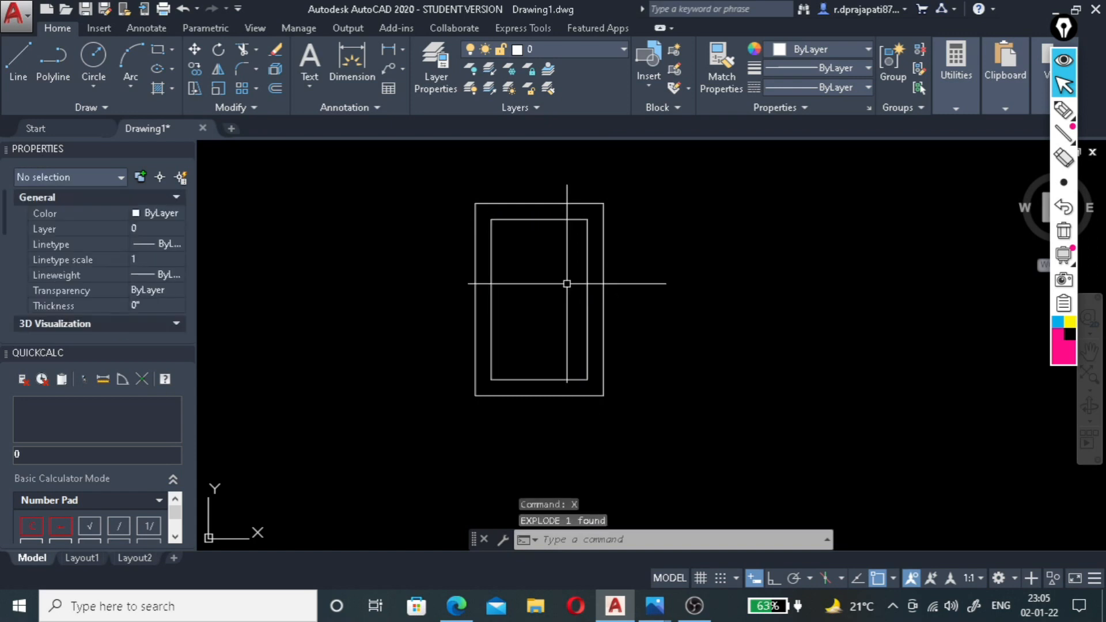
pyautogui.click(585, 283)
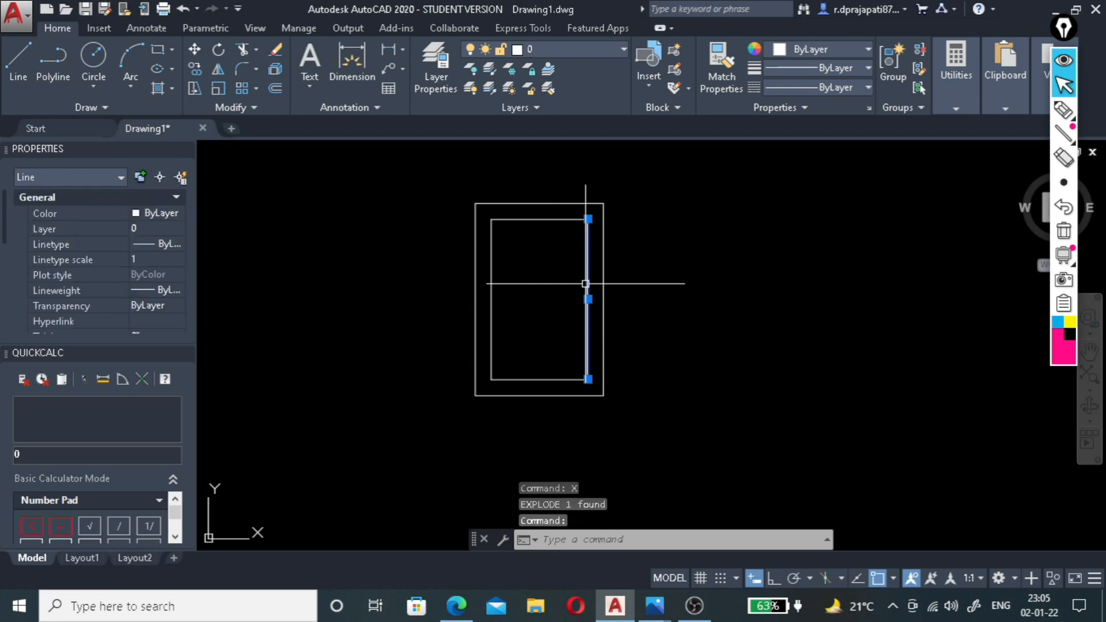
pyautogui.click(543, 219)
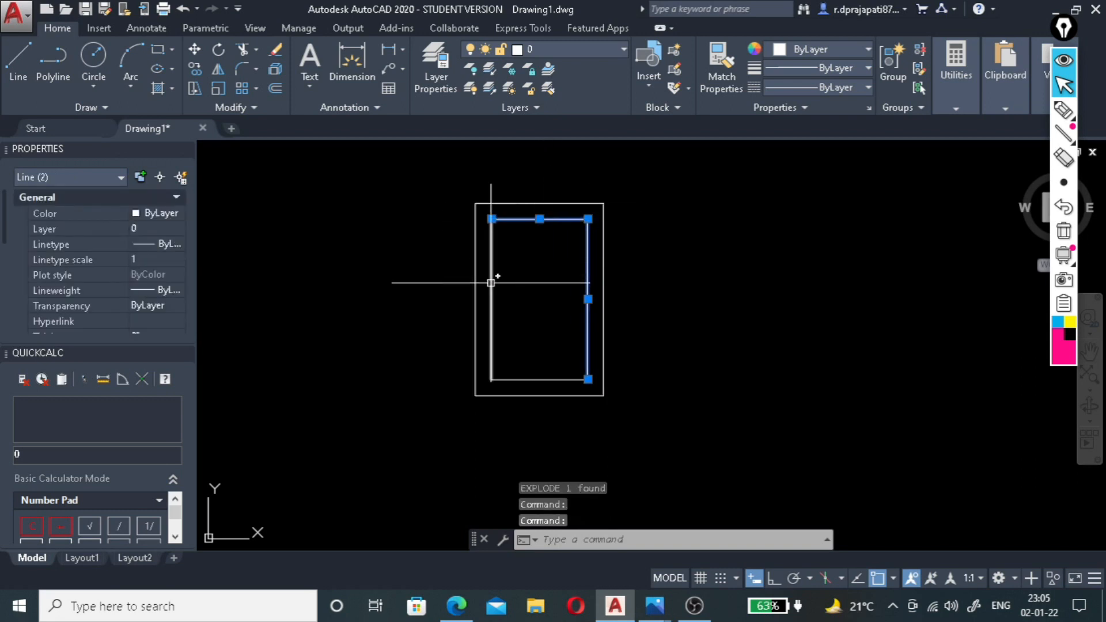
pyautogui.press('Escape')
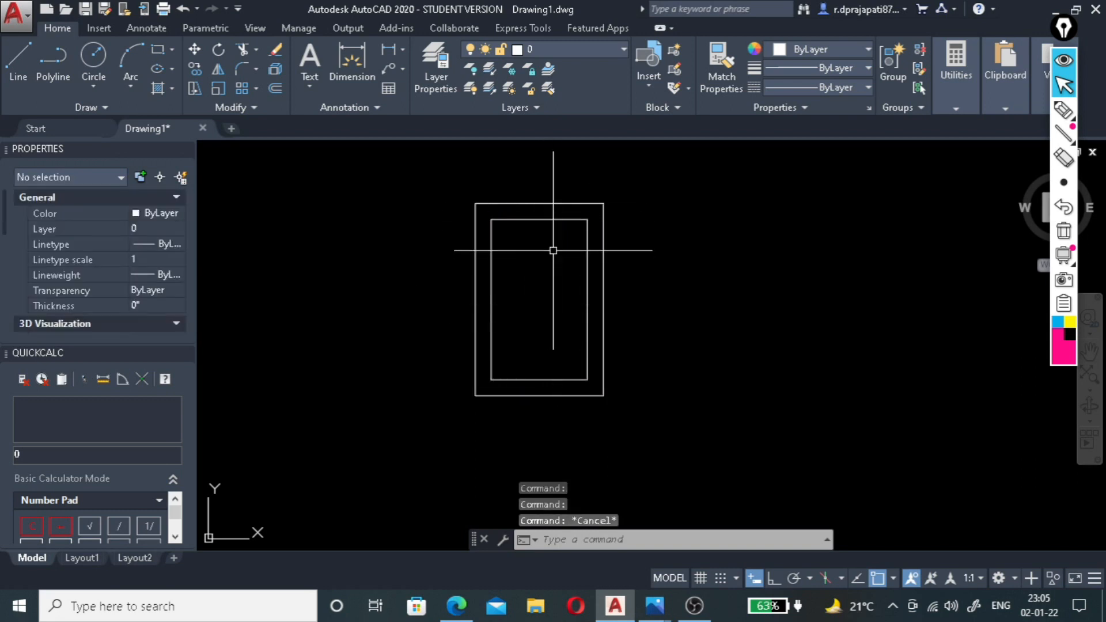
# Offset the upper, right and lower lines of the exploded inner rectangle 2' inward.
pyautogui.click(539, 218)
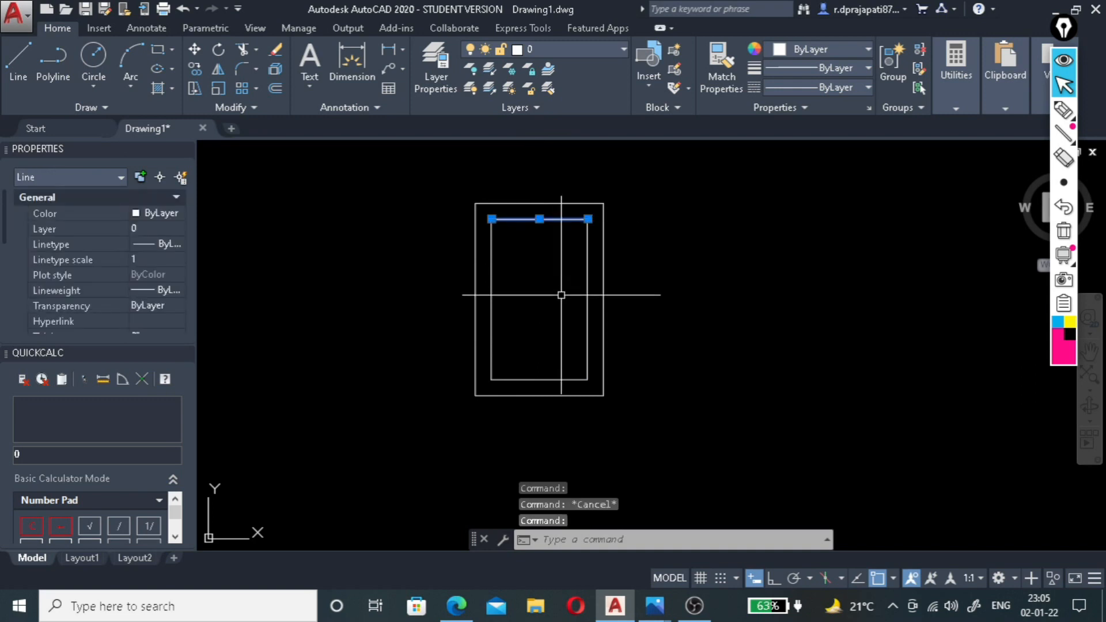
pyautogui.write('o')
pyautogui.press('Return')
pyautogui.write('2')
pyautogui.press('Return')
pyautogui.click(563, 219)
pyautogui.click(562, 296)
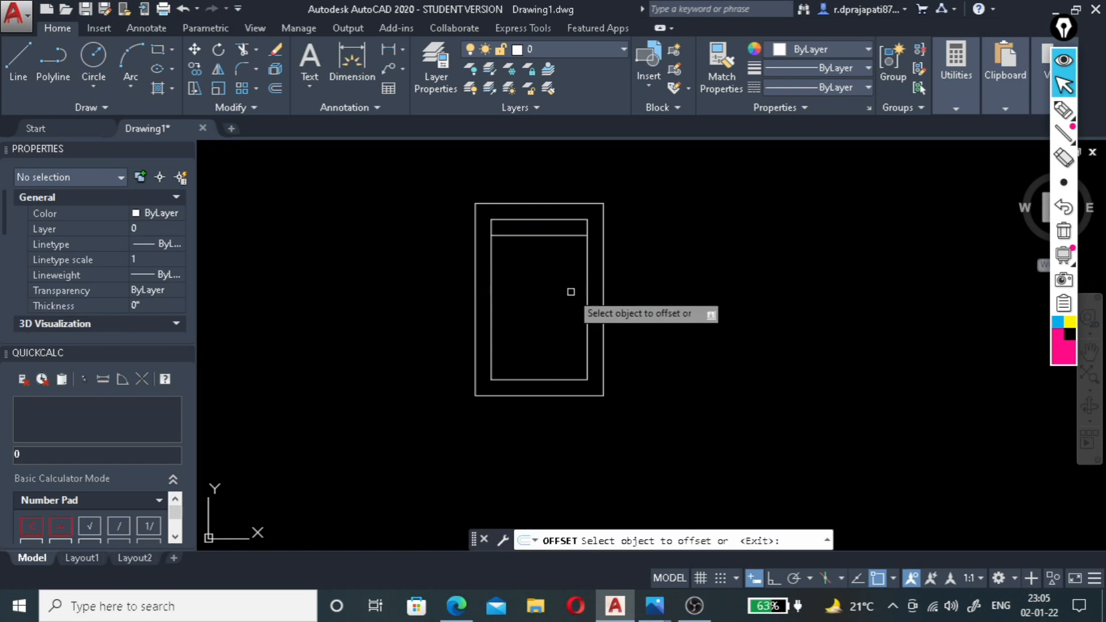
pyautogui.click(587, 294)
pyautogui.click(579, 294)
pyautogui.click(533, 380)
pyautogui.click(540, 346)
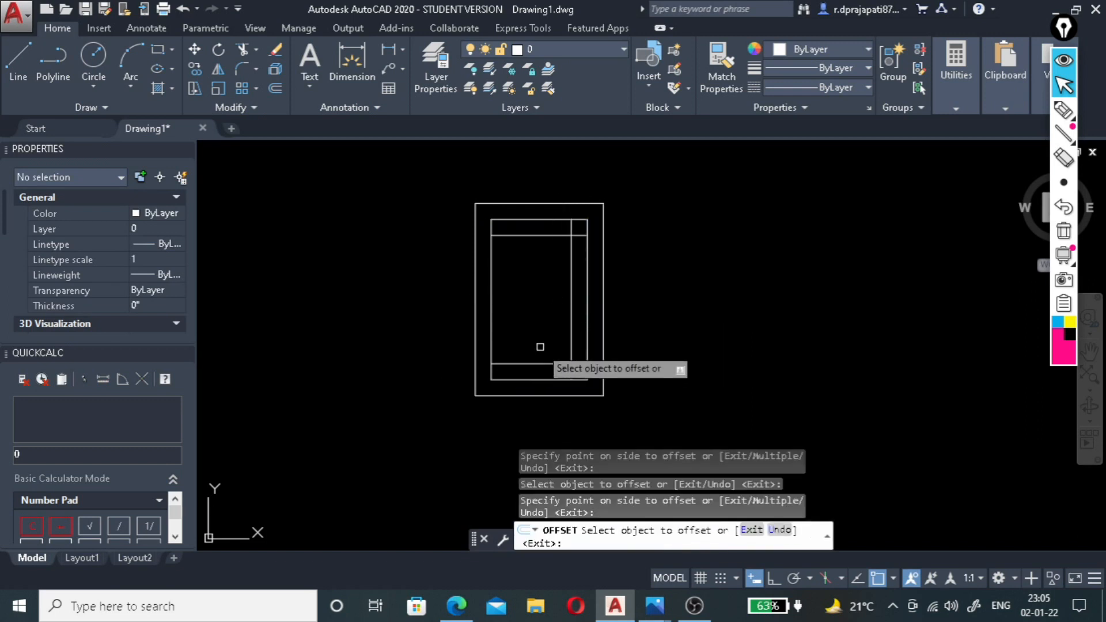
pyautogui.click(559, 264)
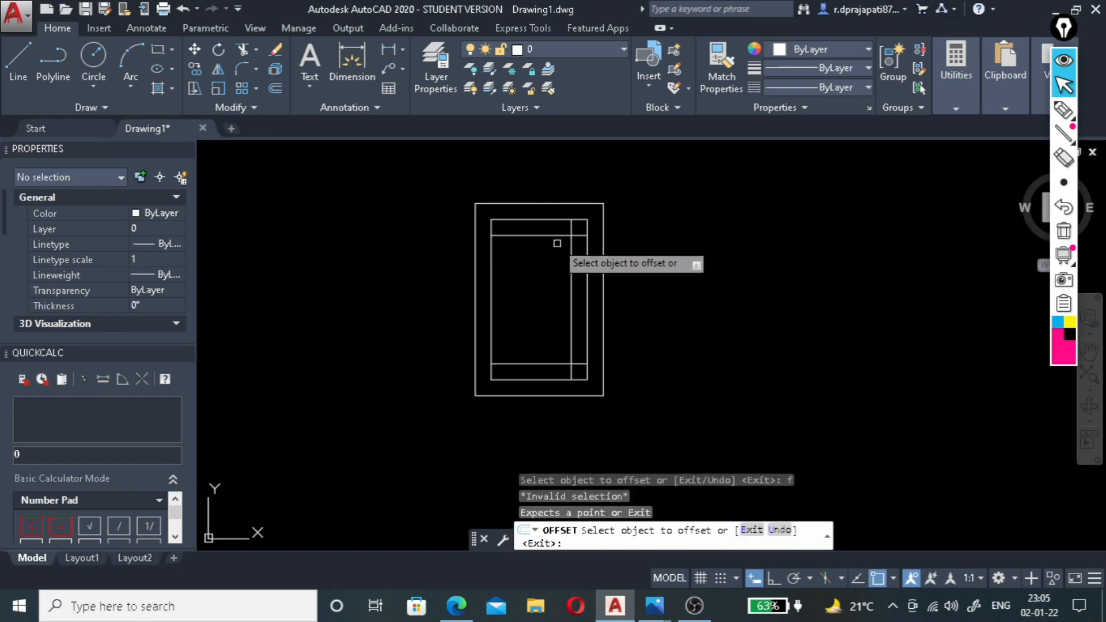
pyautogui.click(556, 234)
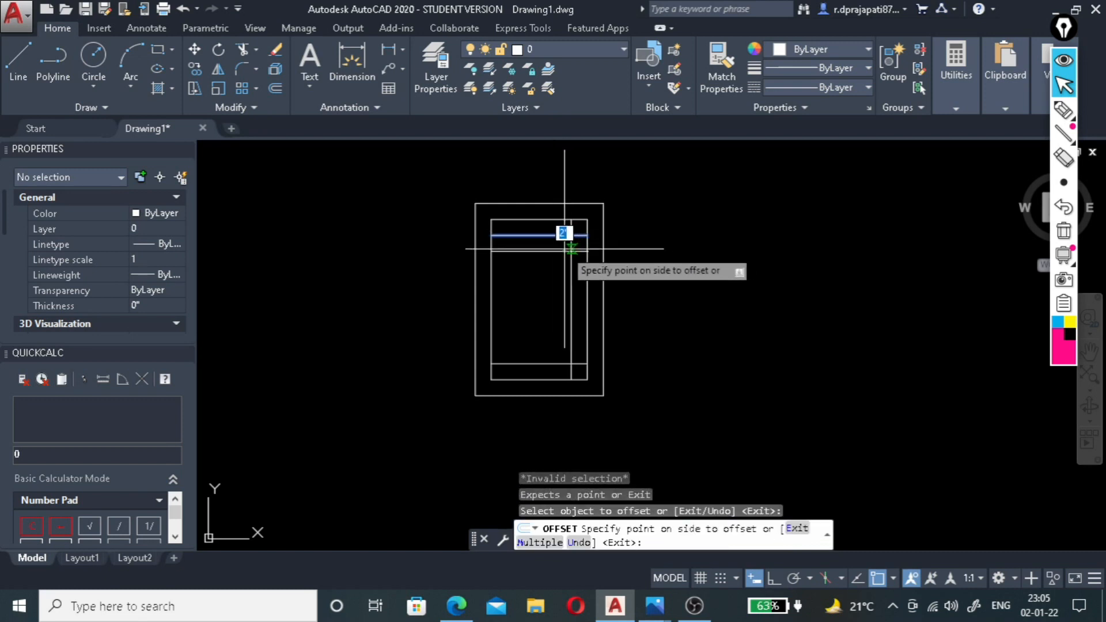
pyautogui.press('Escape')
# Fillet the vertical offset line with the upper and lower offset lines at zero radius to form two sharp right-hand corners.
pyautogui.write('f')
pyautogui.press('Return')
pyautogui.click(563, 236)
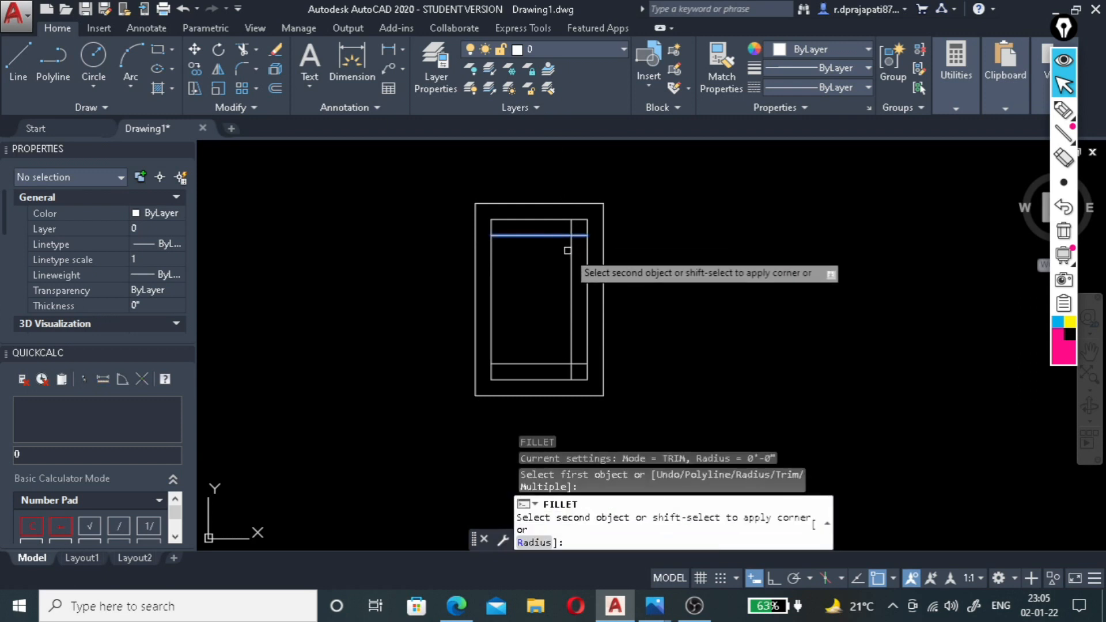
pyautogui.click(570, 278)
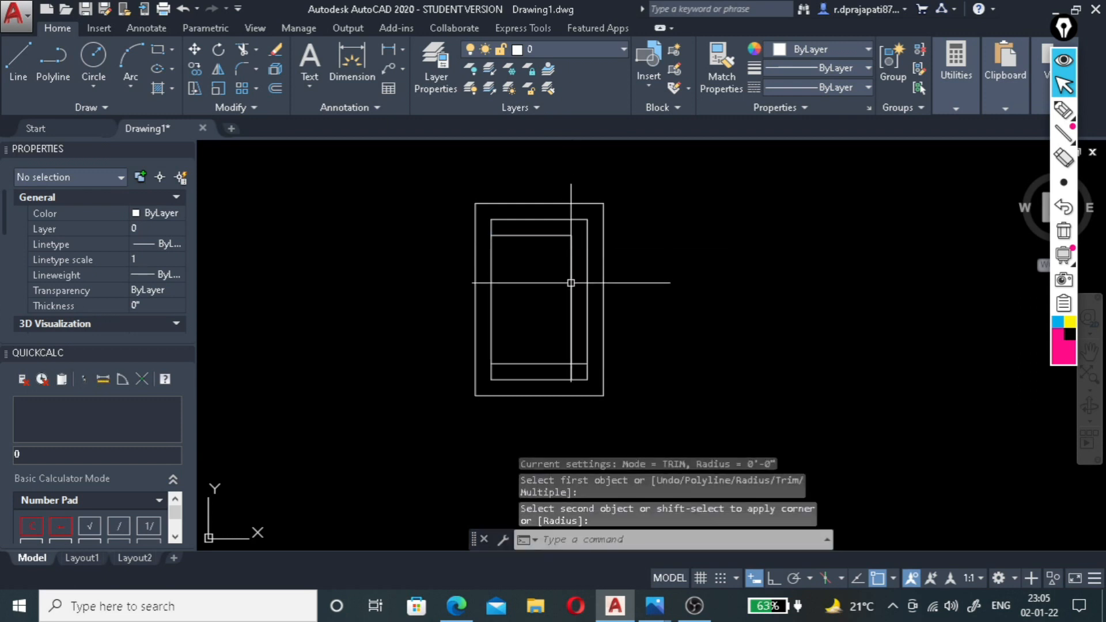
pyautogui.press('Return')
pyautogui.click(569, 344)
pyautogui.click(553, 362)
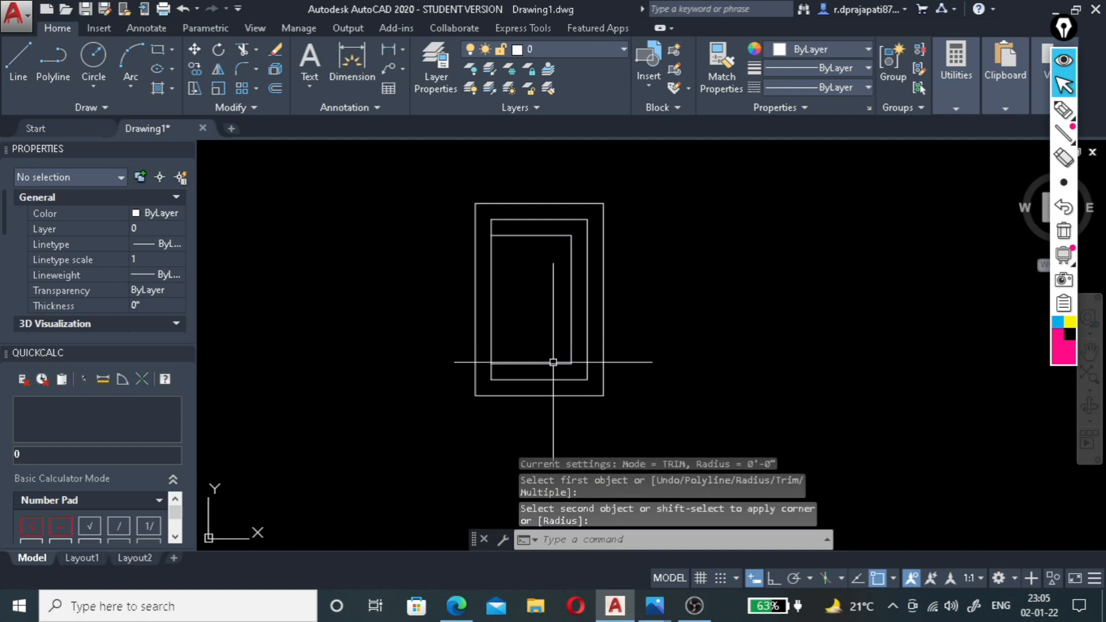
# Offset the upper, right and lower lines of the filleted three-sided outline another 2' inward.
pyautogui.click(556, 235)
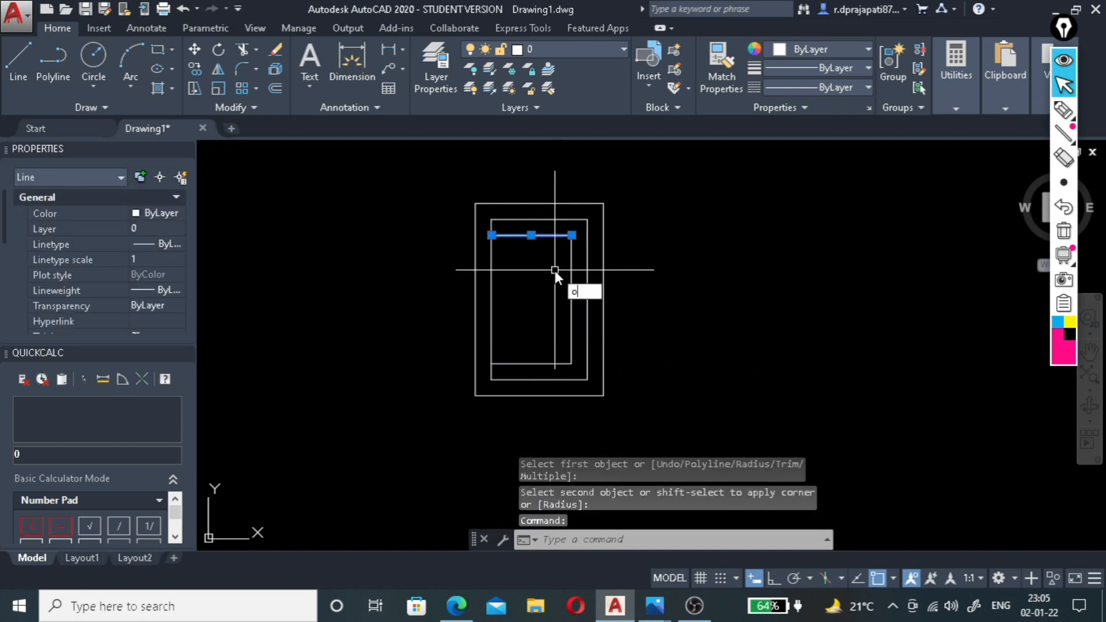
pyautogui.write('o')
pyautogui.press('Return')
pyautogui.press('Return')
pyautogui.click(542, 243)
pyautogui.click(571, 306)
pyautogui.click(562, 264)
pyautogui.click(531, 362)
pyautogui.click(518, 324)
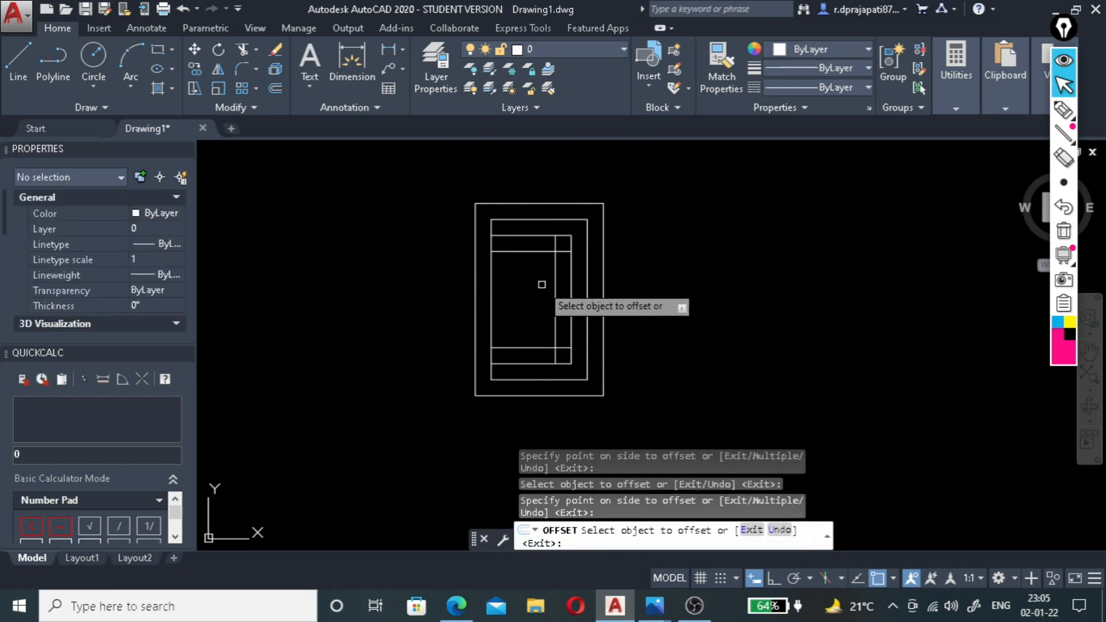
# Offset the newest upper, right and lower lines 2' further inward to lay out the innermost level.
pyautogui.click(525, 250)
pyautogui.click(526, 269)
pyautogui.click(555, 291)
pyautogui.click(525, 293)
pyautogui.click(524, 349)
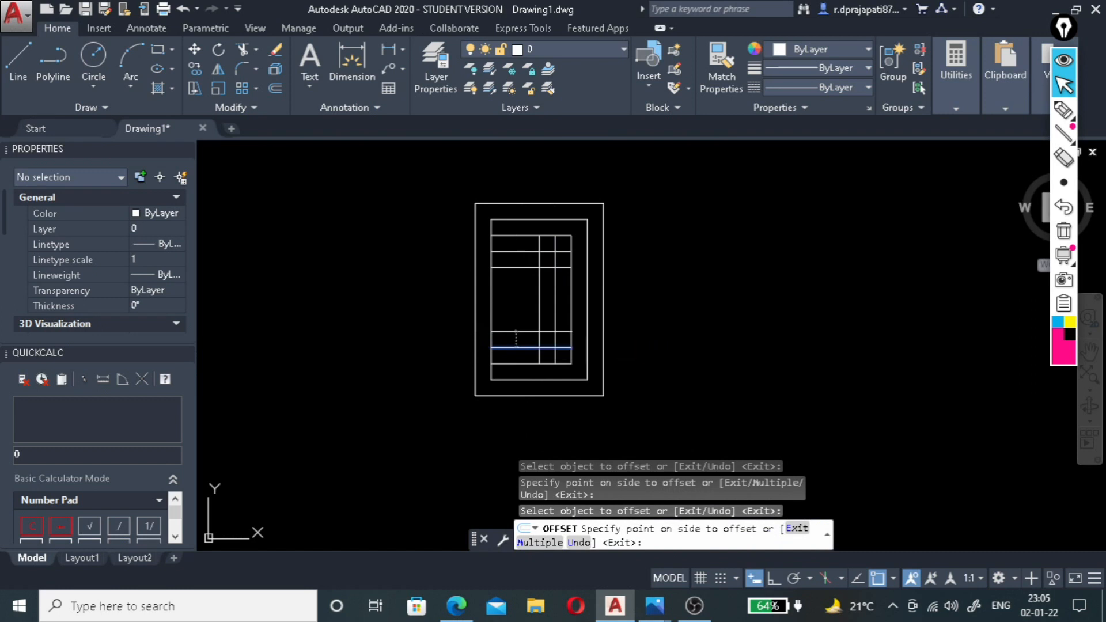
pyautogui.click(527, 330)
pyautogui.press('Escape')
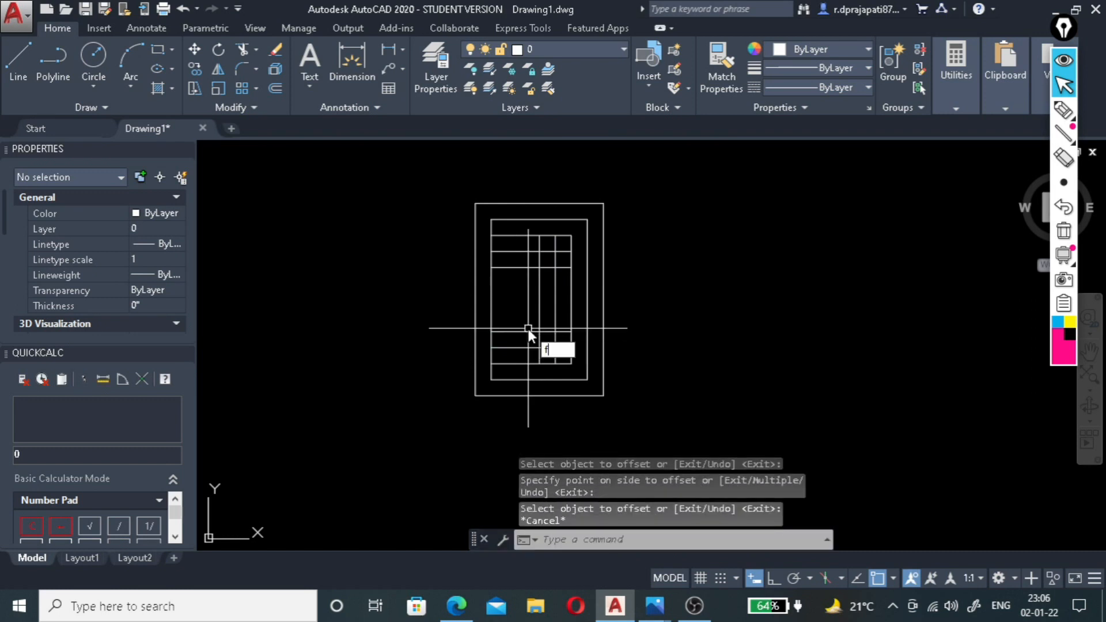
# Fillet the innermost vertical line with its upper and lower lines at zero radius to form sharp right-hand corners.
pyautogui.write('f')
pyautogui.press('Return')
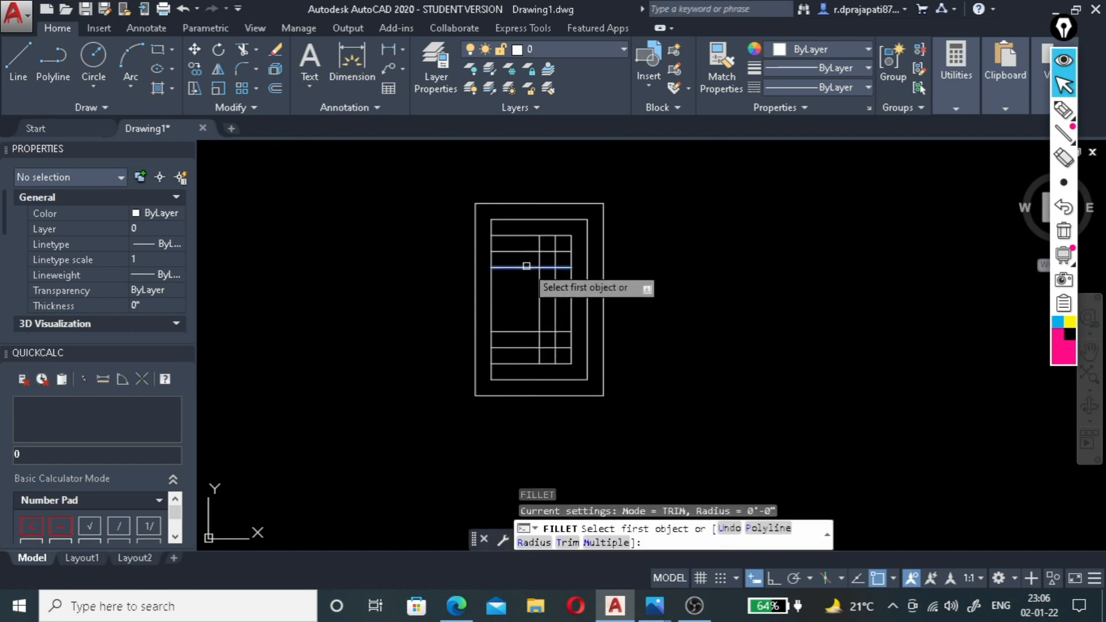
pyautogui.click(526, 266)
pyautogui.click(538, 305)
pyautogui.press('Return')
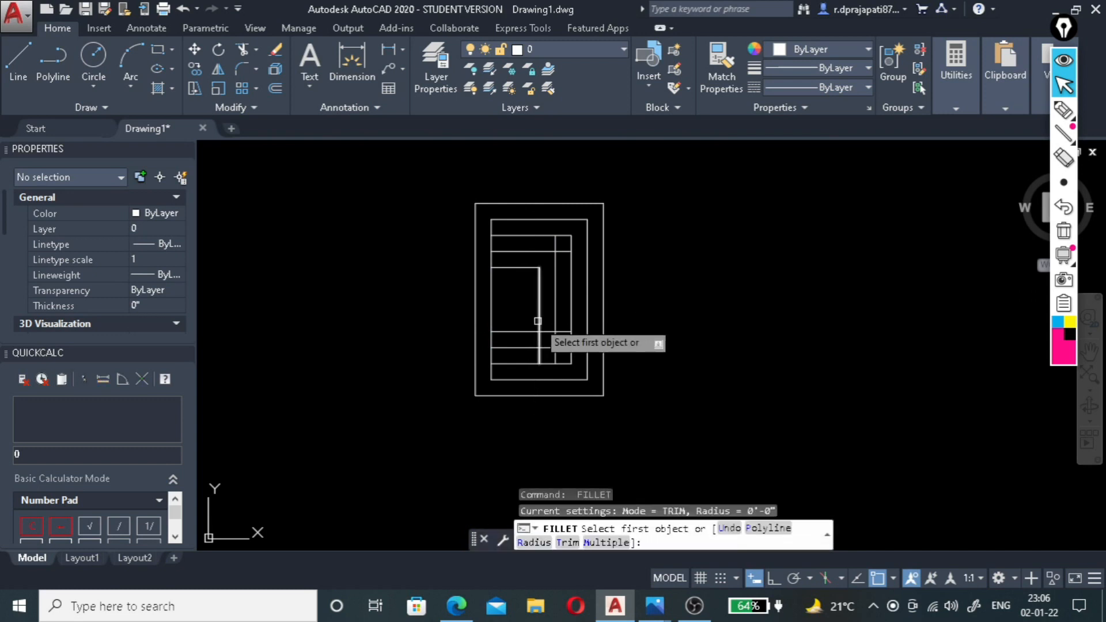
pyautogui.click(537, 321)
pyautogui.click(530, 331)
# Fillet the right-hand corners of the next outline outward at zero radius, closing the second-innermost level.
pyautogui.press('Return')
pyautogui.click(535, 252)
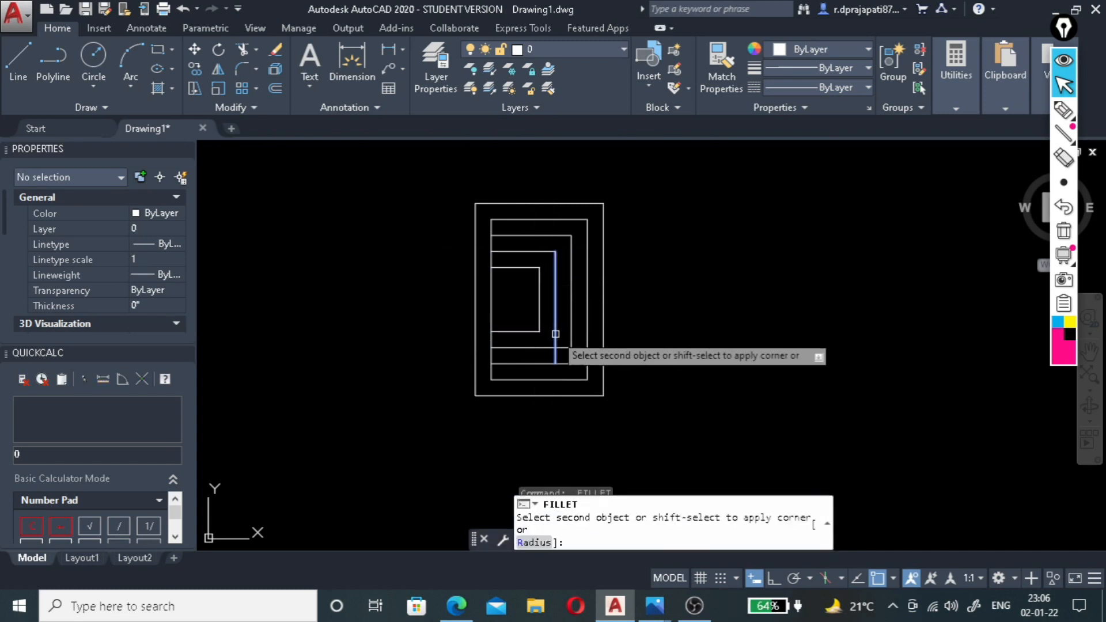
pyautogui.press('Escape')
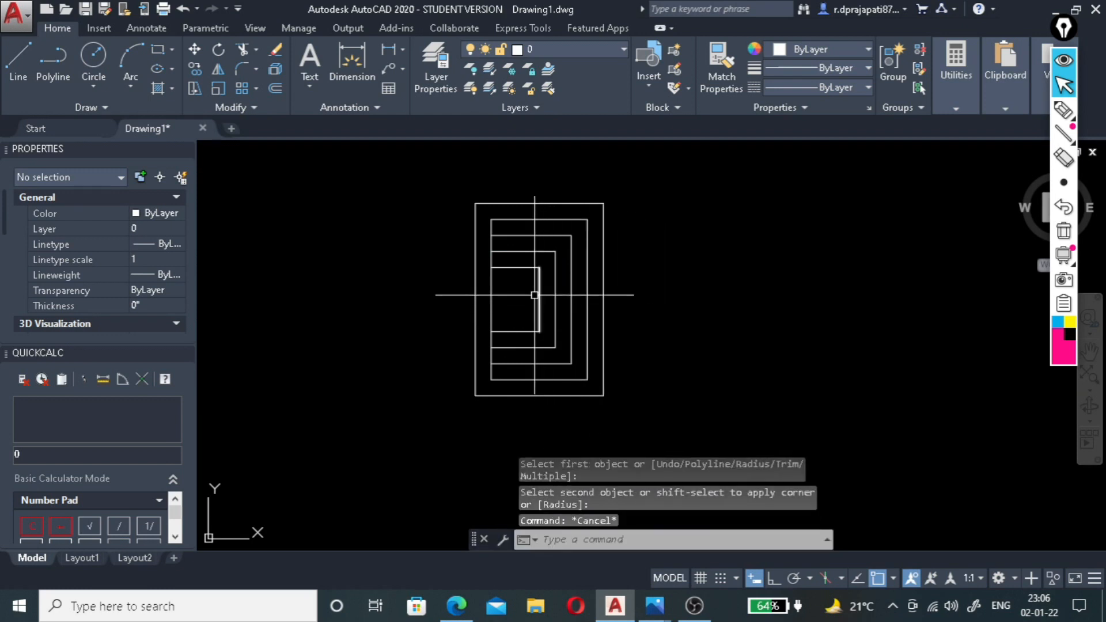
# Add a horizontal linear dimension across the width of the innermost rectangle.
pyautogui.click(387, 49)
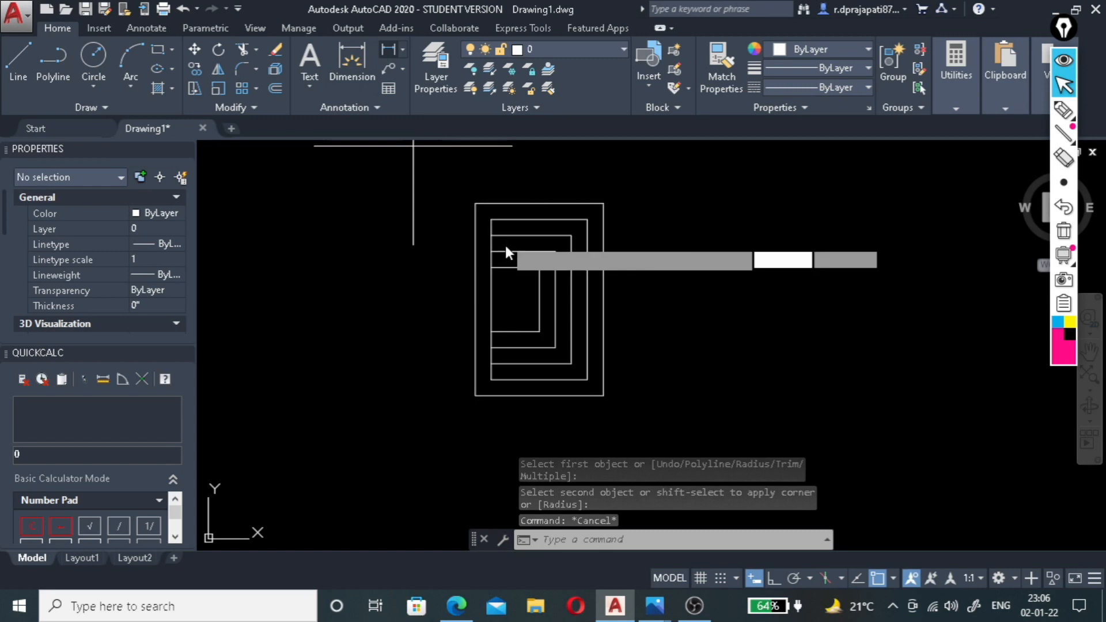
pyautogui.click(539, 299)
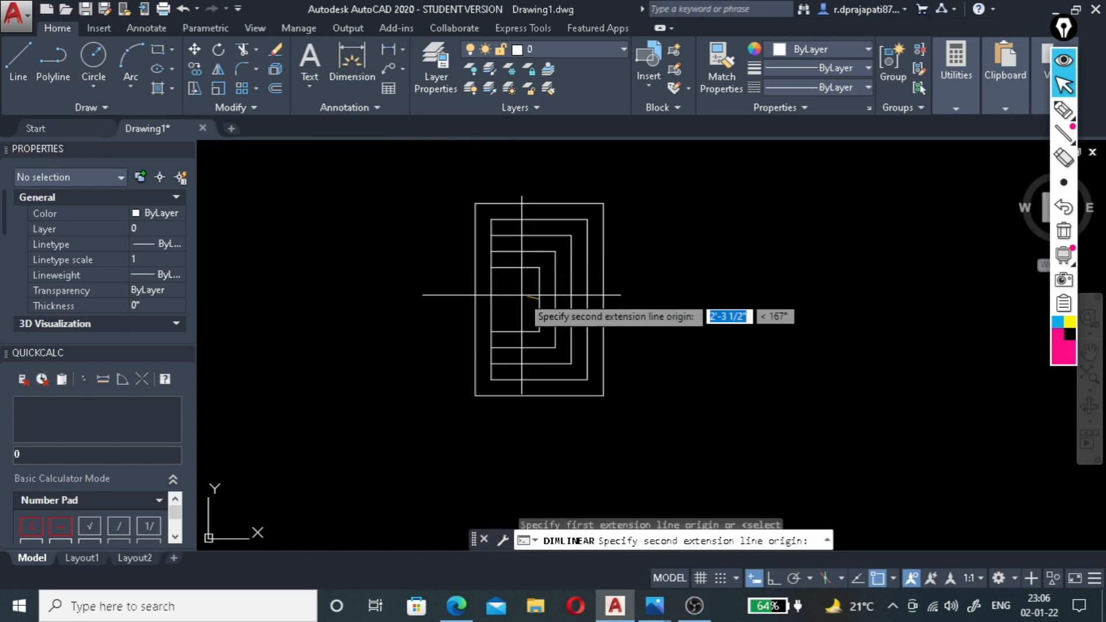
pyautogui.click(491, 299)
pyautogui.scroll(3, 518, 308)
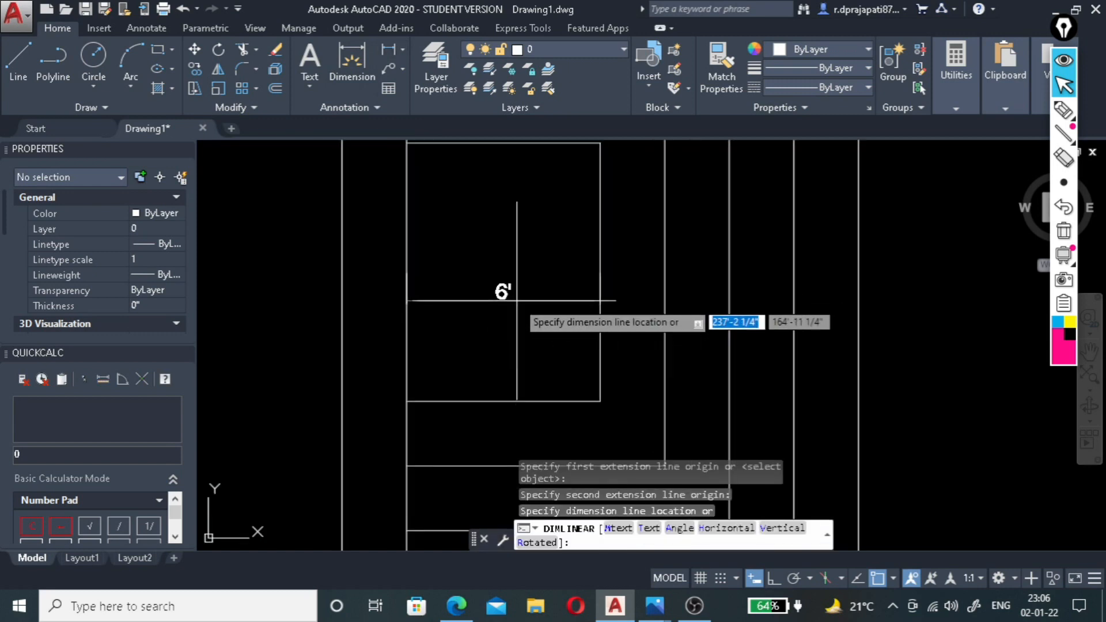
pyautogui.click(530, 296)
pyautogui.scroll(-2, 529, 305)
# Add a vertical linear dimension between the upper and lower lines of the innermost rectangle.
pyautogui.click(387, 49)
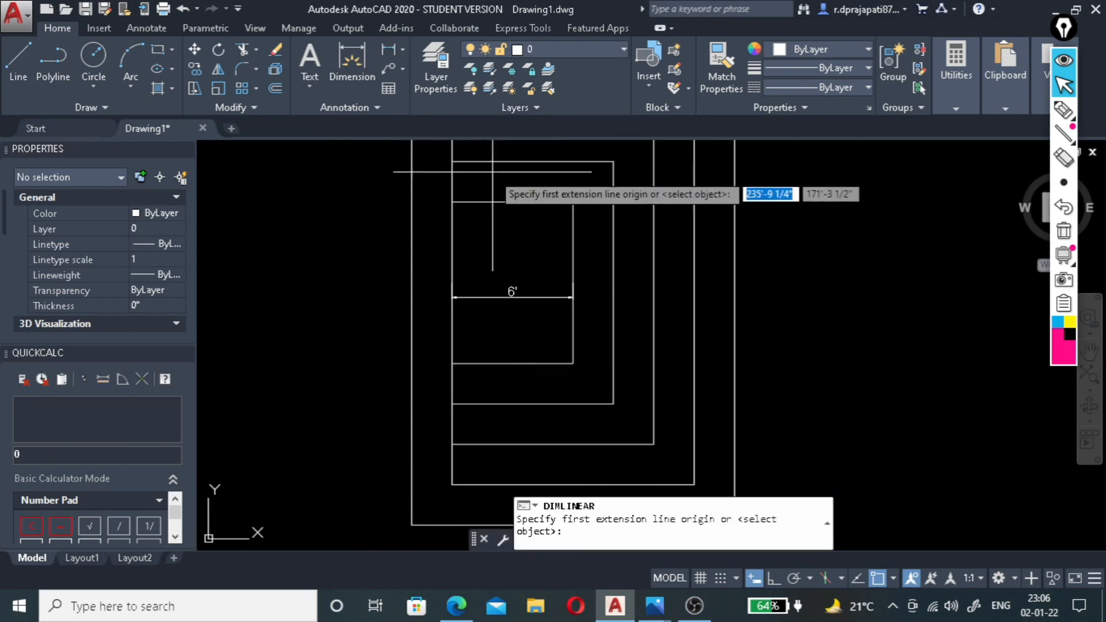
pyautogui.click(513, 202)
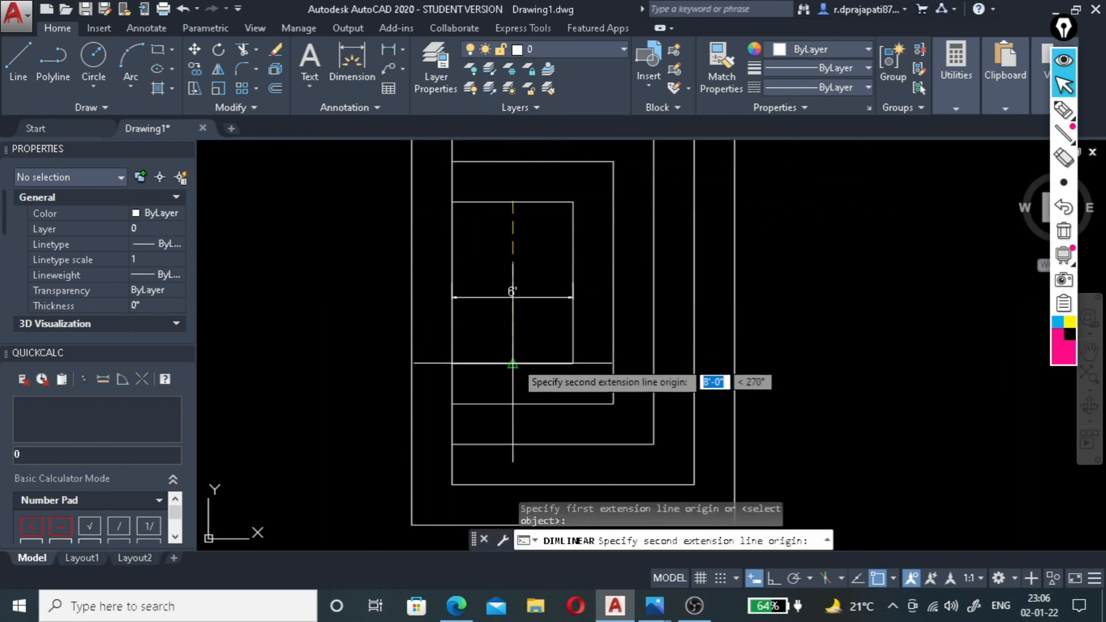
pyautogui.click(532, 363)
pyautogui.click(531, 344)
pyautogui.scroll(3, 536, 334)
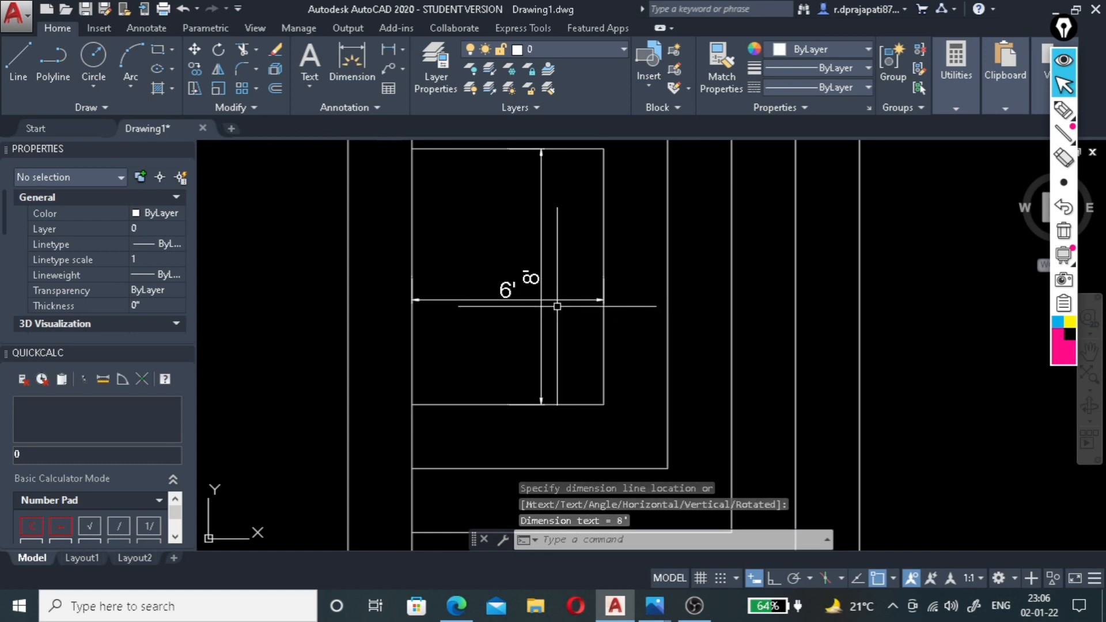
# Delete both the width and height dimensions inside the innermost rectangle.
pyautogui.scroll(-2, 558, 298)
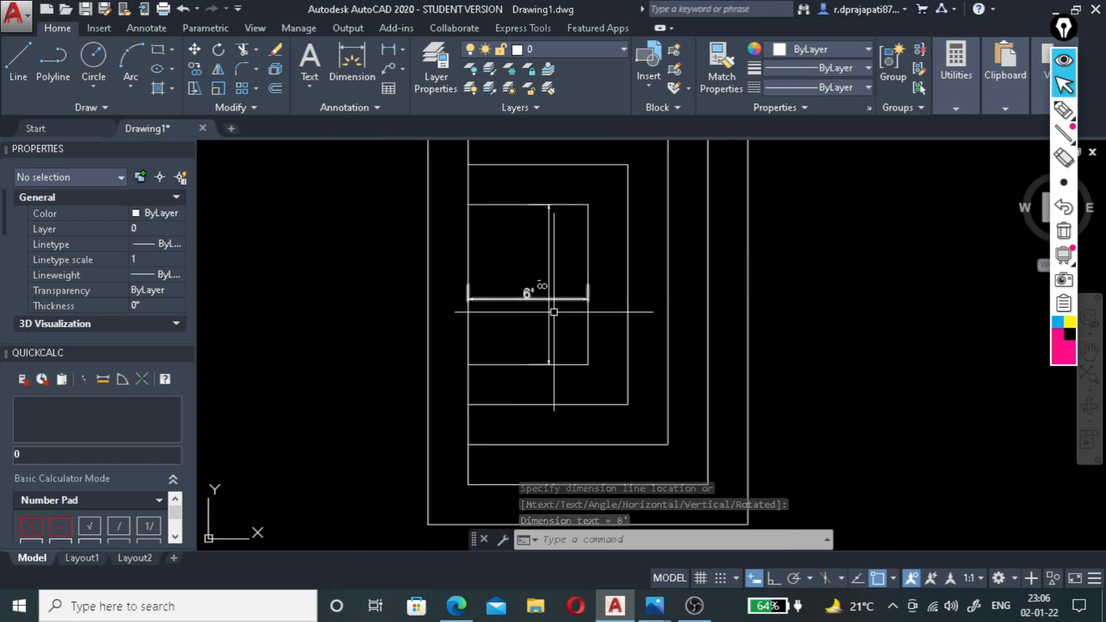
pyautogui.click(559, 270)
pyautogui.click(518, 315)
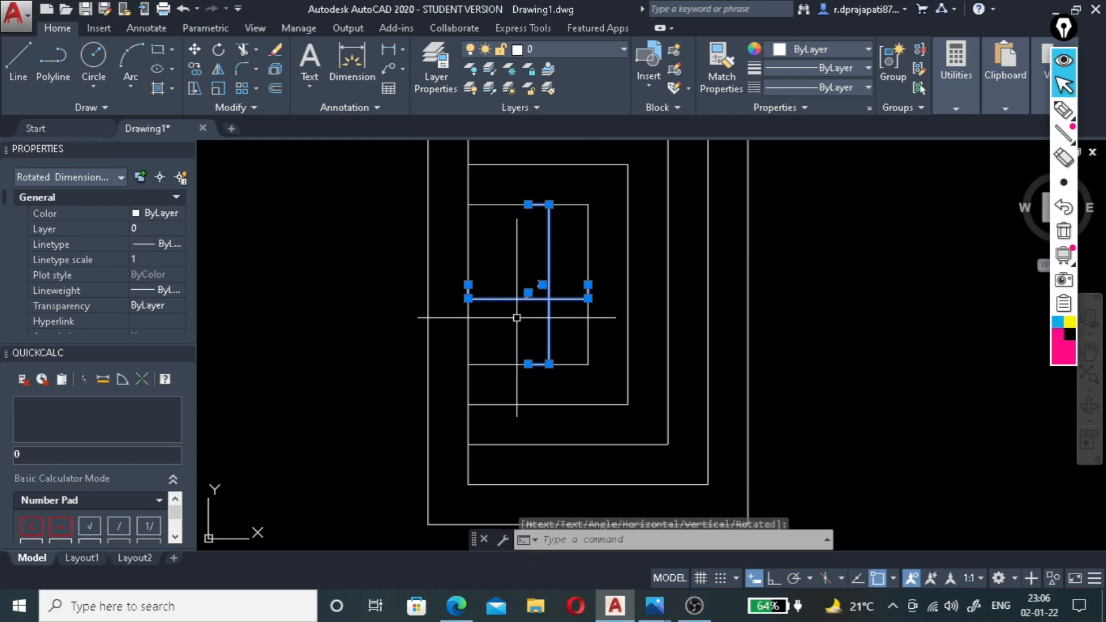
pyautogui.press('Delete')
pyautogui.scroll(-2, 516, 317)
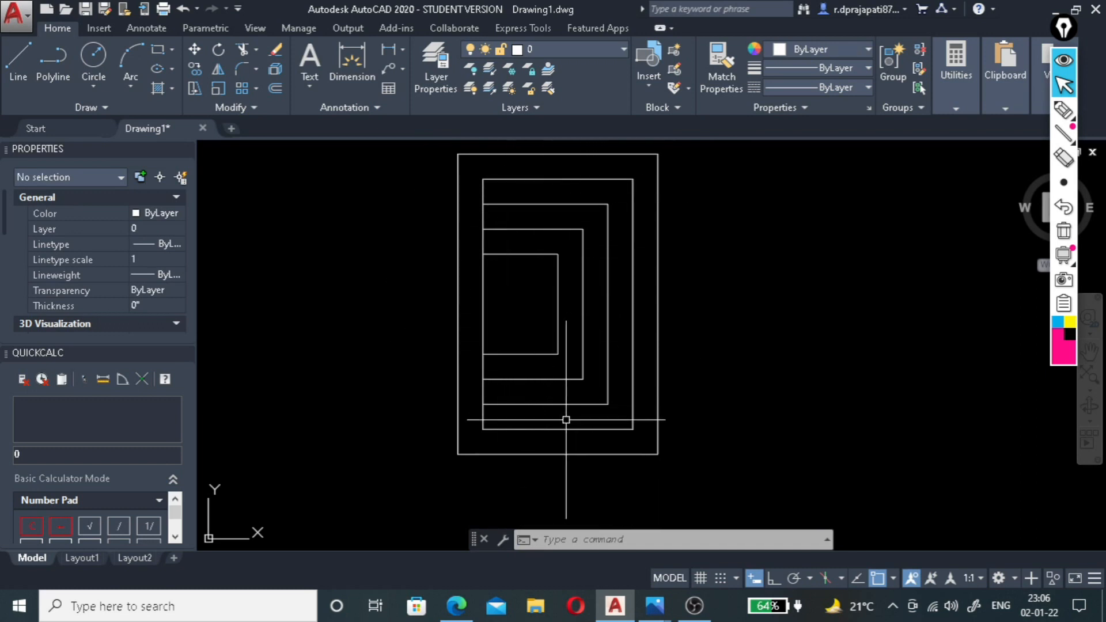
# Switch to the reference photo 2.1.22.jpg in Photos and mark each ceiling level with a pen dot.
pyautogui.moveTo(653, 605)
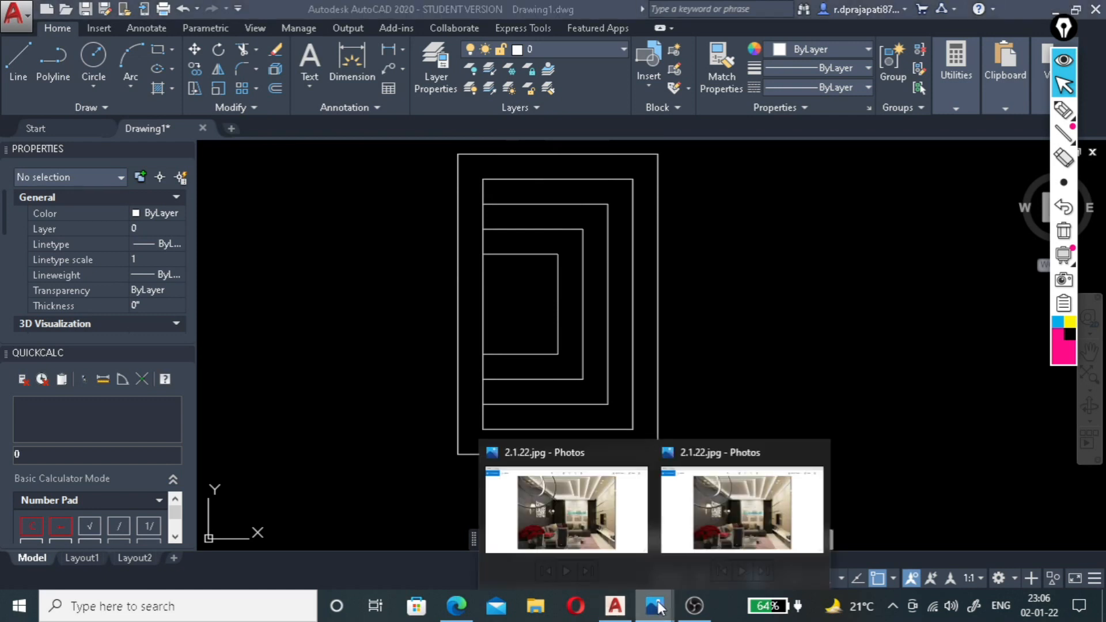
pyautogui.click(688, 542)
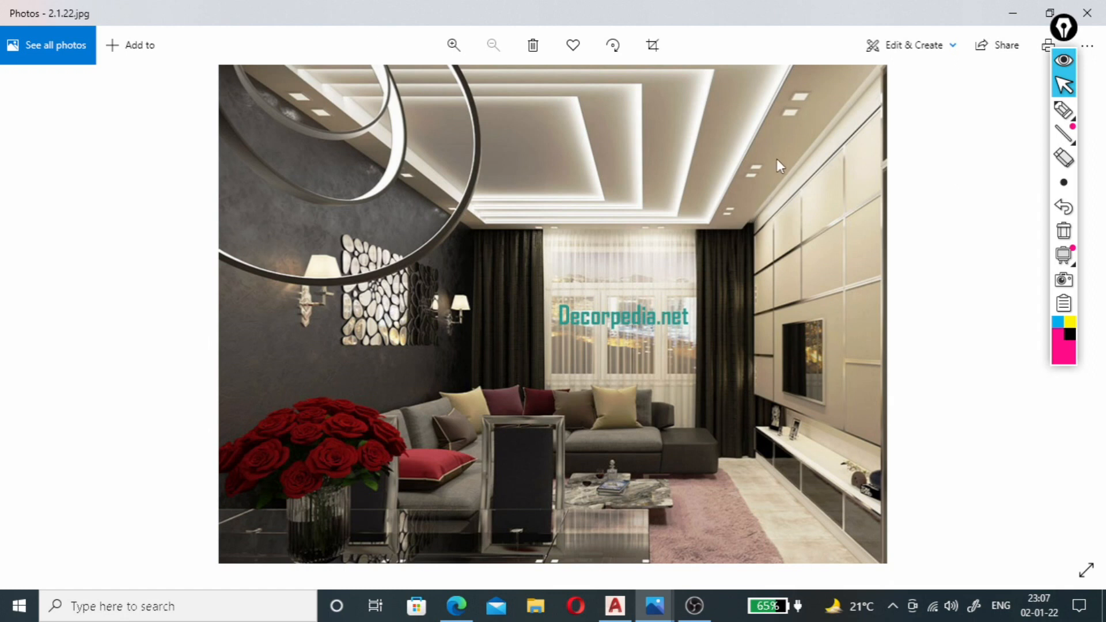
pyautogui.click(1063, 109)
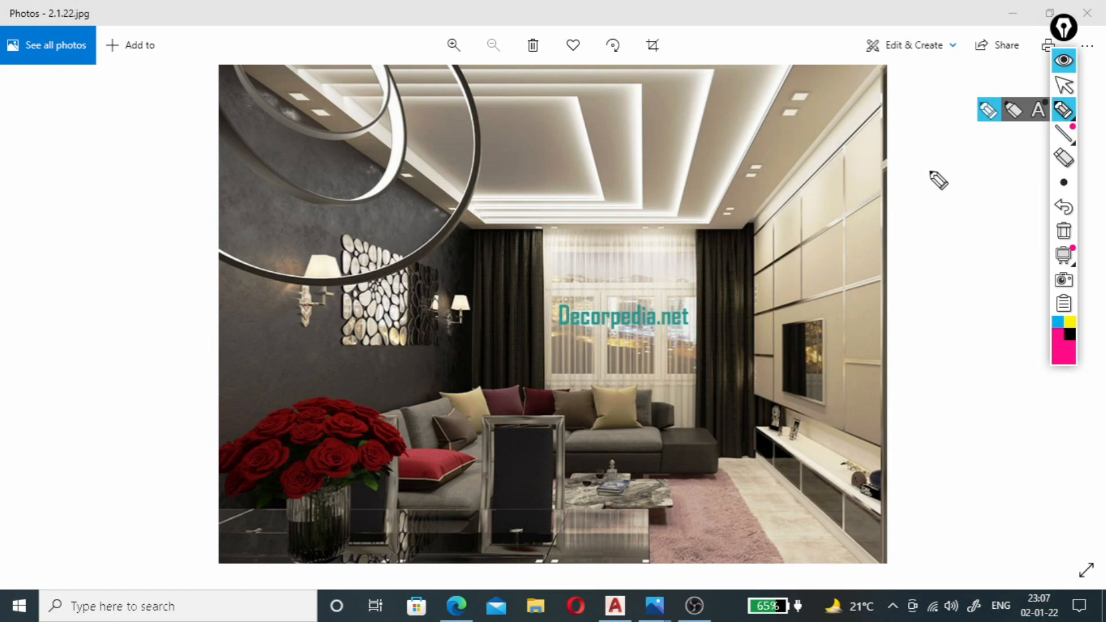
pyautogui.click(788, 141)
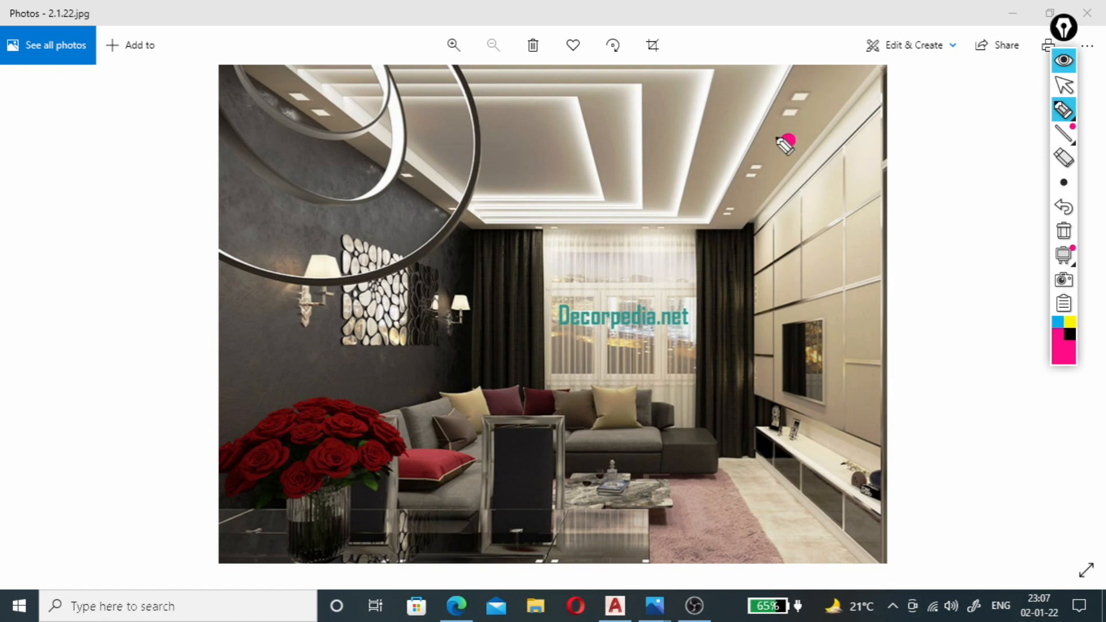
pyautogui.click(734, 123)
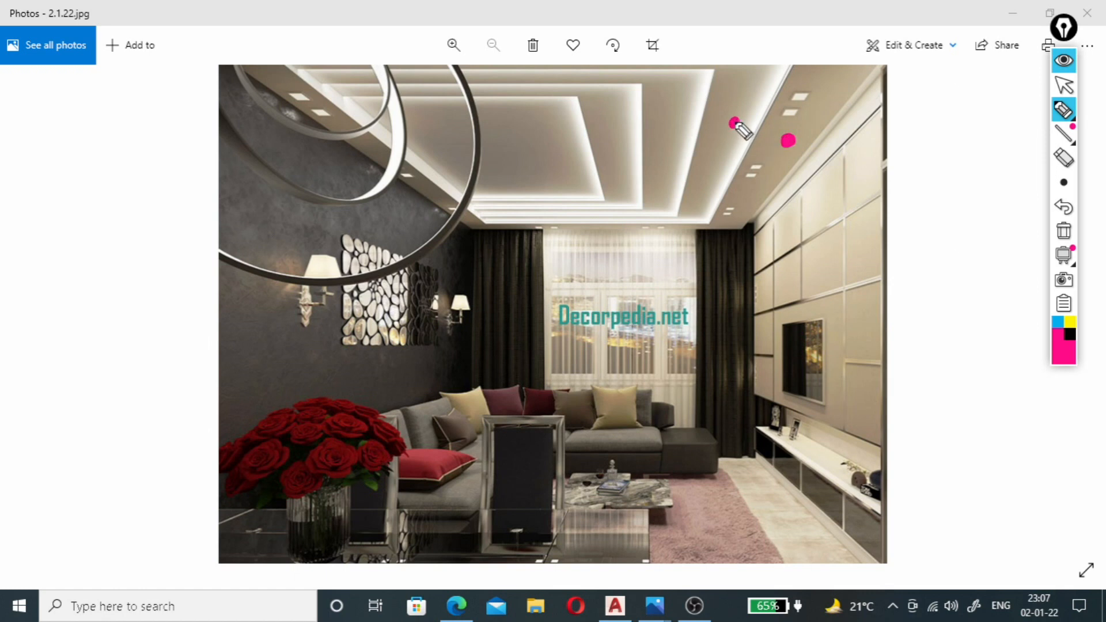
pyautogui.click(674, 123)
pyautogui.click(617, 141)
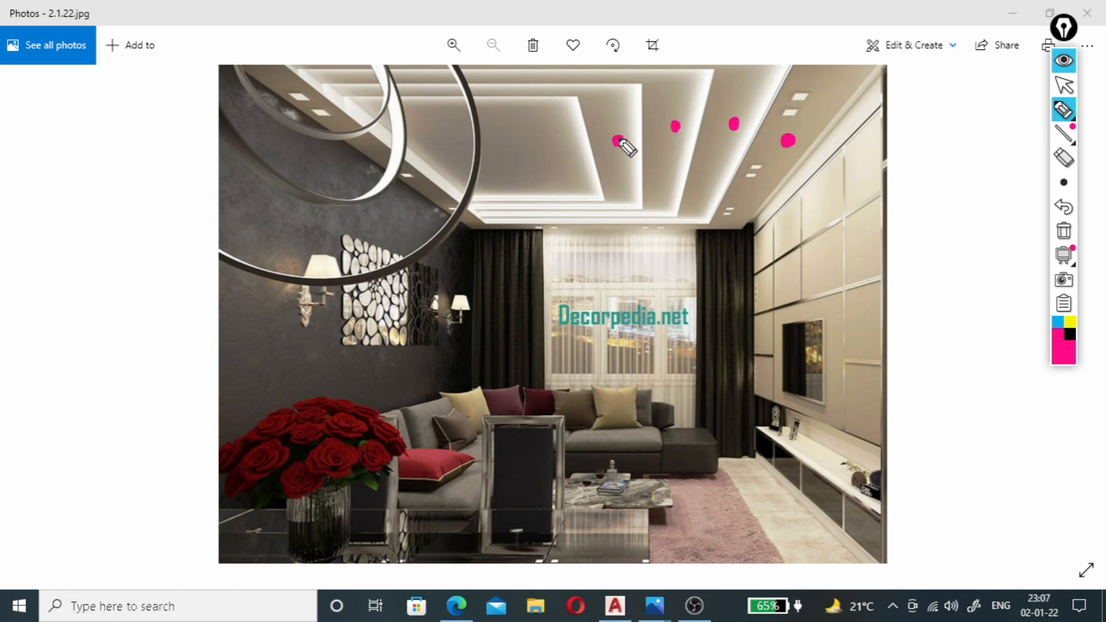
pyautogui.click(553, 156)
# Handwrite the level height 0'00" on the photo's innermost ceiling panel and a height on the next step outward.
pyautogui.moveTo(511, 140)
pyautogui.mouseDown()
pyautogui.moveTo(521, 126)
pyautogui.moveTo(557, 138)
pyautogui.moveTo(563, 119)
pyautogui.mouseUp()
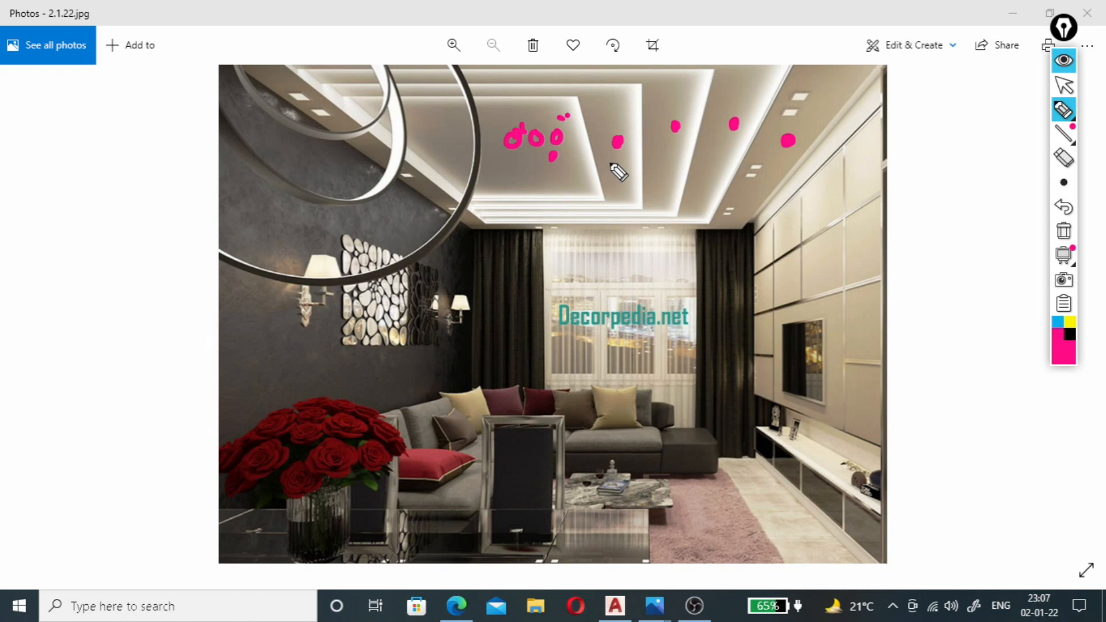
pyautogui.moveTo(608, 171)
pyautogui.mouseDown()
pyautogui.moveTo(621, 185)
pyautogui.moveTo(590, 187)
pyautogui.moveTo(598, 167)
pyautogui.moveTo(603, 178)
pyautogui.mouseUp()
pyautogui.click(629, 165)
pyautogui.click(568, 164)
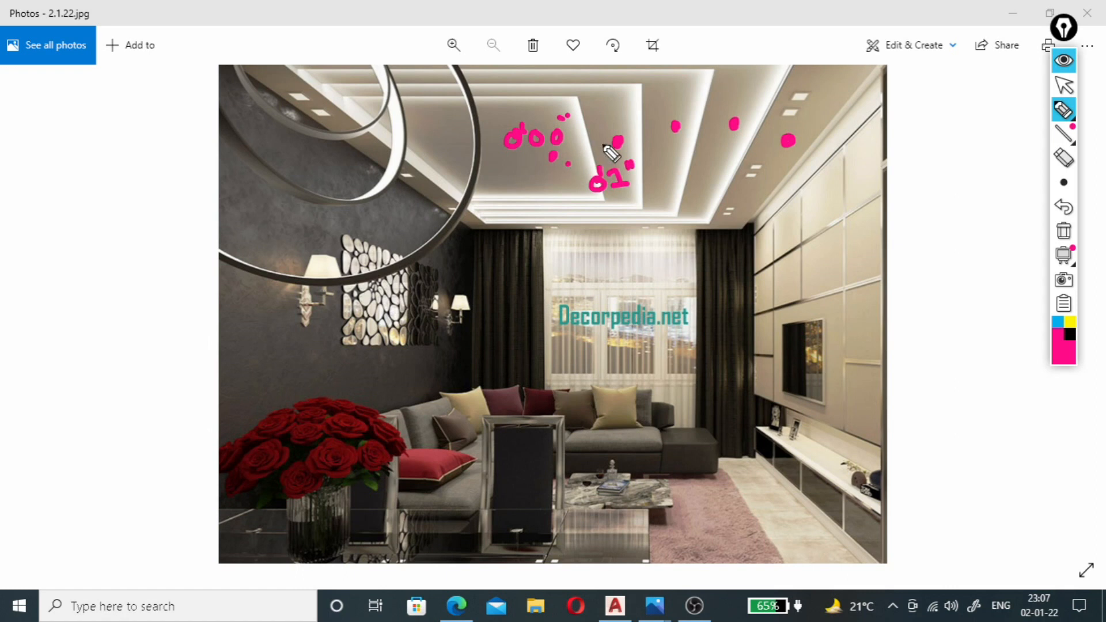
# Handwrite the level heights 4", 6" and 8" on the photo's three outer ceiling steps.
pyautogui.moveTo(662, 159)
pyautogui.mouseDown()
pyautogui.moveTo(681, 164)
pyautogui.moveTo(683, 153)
pyautogui.mouseUp()
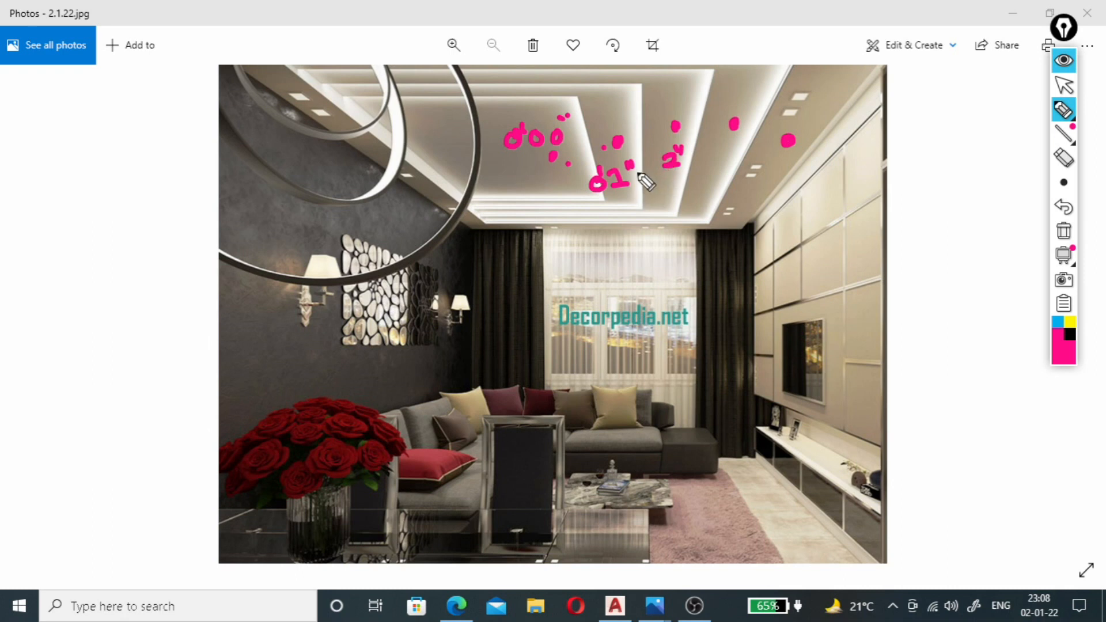
pyautogui.moveTo(657, 179)
pyautogui.mouseDown()
pyautogui.moveTo(663, 195)
pyautogui.moveTo(669, 180)
pyautogui.moveTo(681, 185)
pyautogui.mouseUp()
pyautogui.moveTo(667, 152); pyautogui.dragTo(678, 165)
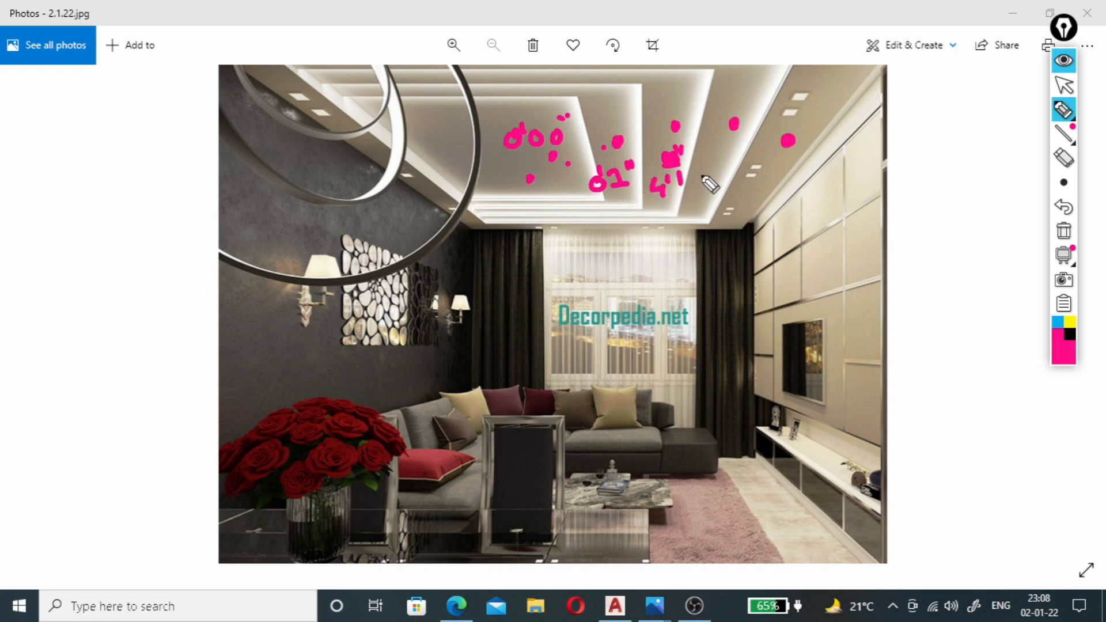
pyautogui.moveTo(712, 170)
pyautogui.mouseDown()
pyautogui.moveTo(705, 185)
pyautogui.moveTo(711, 168)
pyautogui.mouseUp()
pyautogui.moveTo(715, 158); pyautogui.dragTo(716, 161)
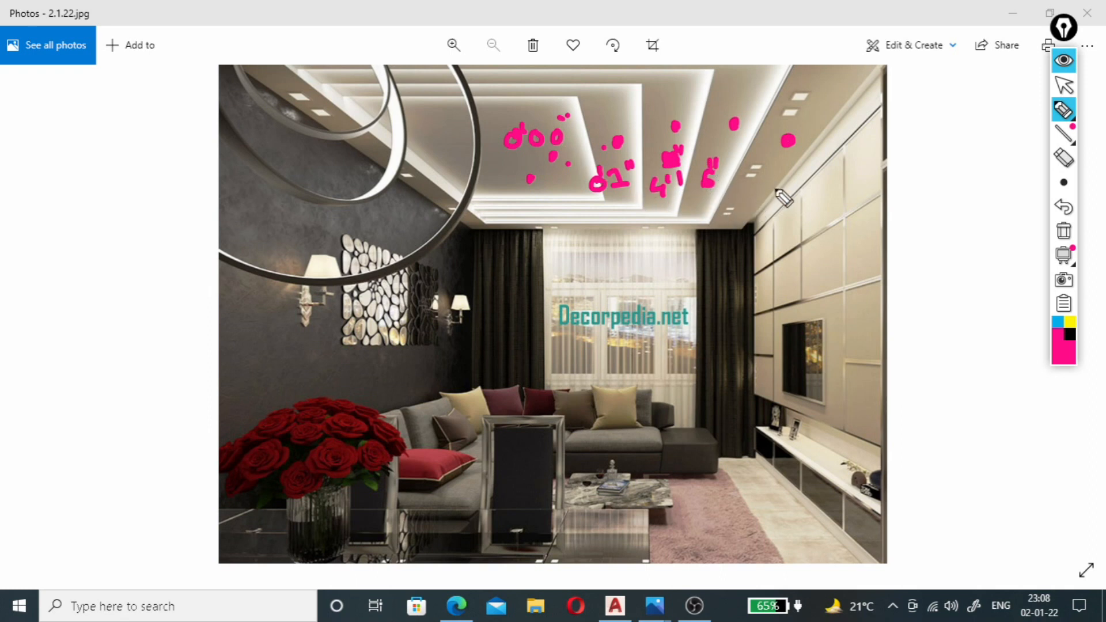
pyautogui.moveTo(772, 170); pyautogui.dragTo(778, 167)
pyautogui.moveTo(785, 155); pyautogui.dragTo(785, 164)
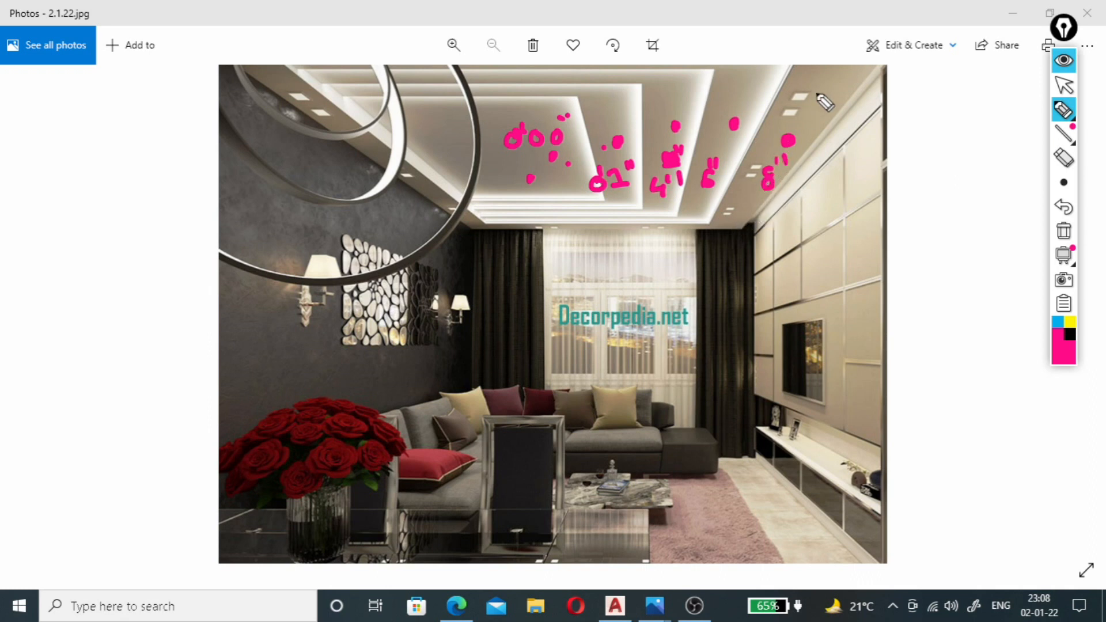
# Circle the spotlights on the photo's outermost ceiling band and draw minus strokes beside the handwritten level heights.
pyautogui.moveTo(819, 88)
pyautogui.mouseDown()
pyautogui.moveTo(789, 109)
pyautogui.moveTo(815, 120)
pyautogui.moveTo(818, 88)
pyautogui.mouseUp()
pyautogui.moveTo(482, 155); pyautogui.dragTo(497, 154)
pyautogui.moveTo(762, 154); pyautogui.dragTo(783, 152)
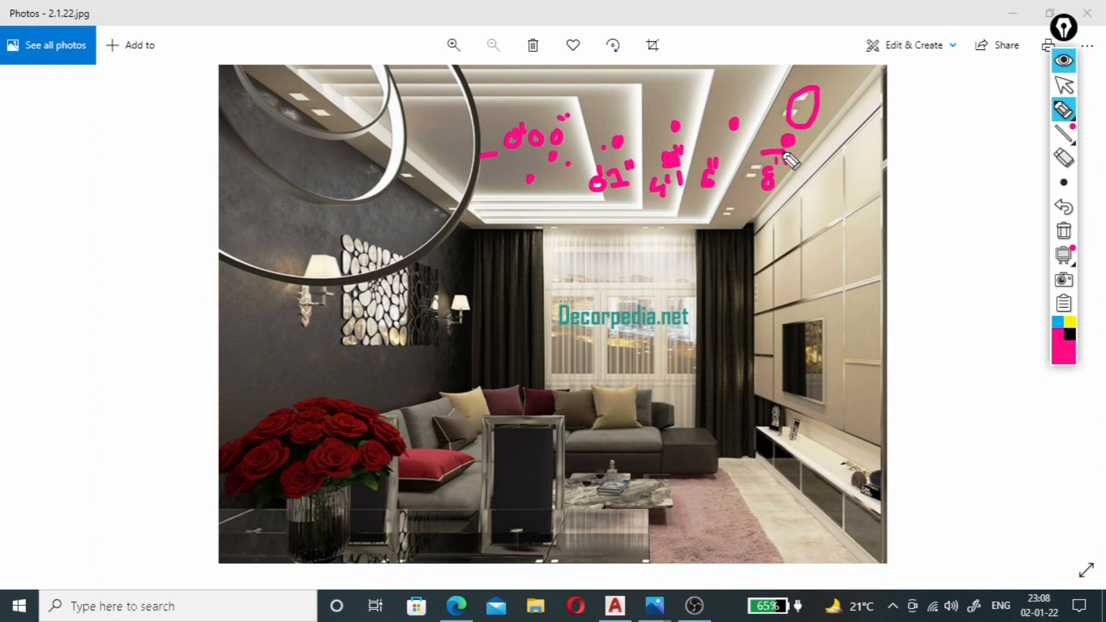
pyautogui.click(712, 136)
pyautogui.moveTo(712, 136)
pyautogui.mouseDown()
pyautogui.moveTo(725, 135)
pyautogui.moveTo(685, 136)
pyautogui.mouseUp()
pyautogui.moveTo(601, 145); pyautogui.dragTo(623, 143)
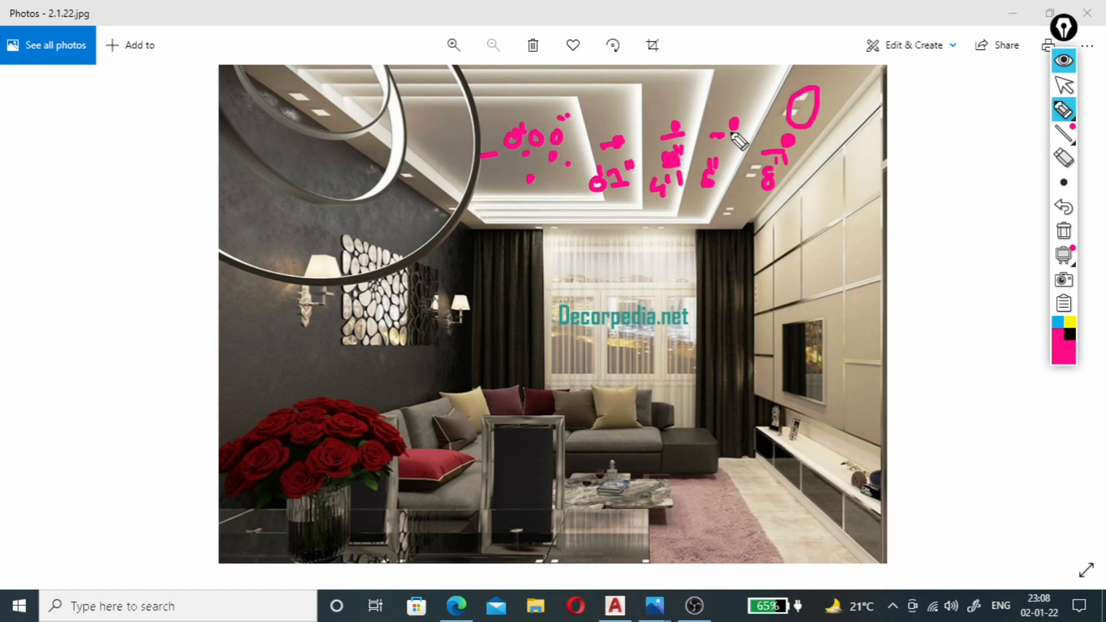
# Clear all pen annotations from the photo, restore the normal pointer and switch back to the AutoCAD drawing.
pyautogui.click(1063, 231)
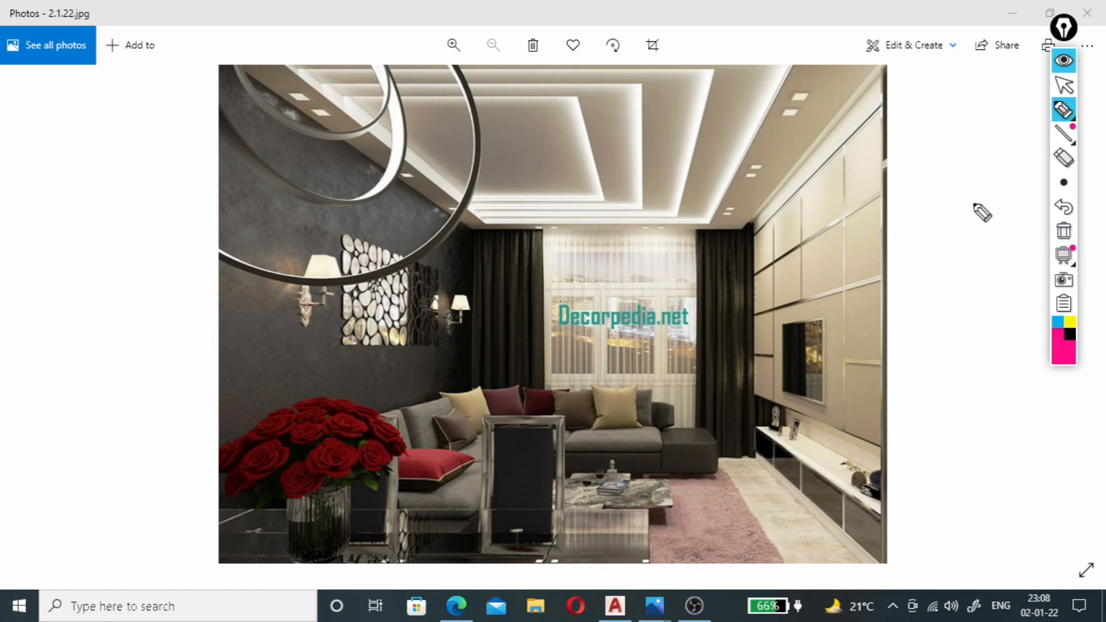
pyautogui.click(1063, 85)
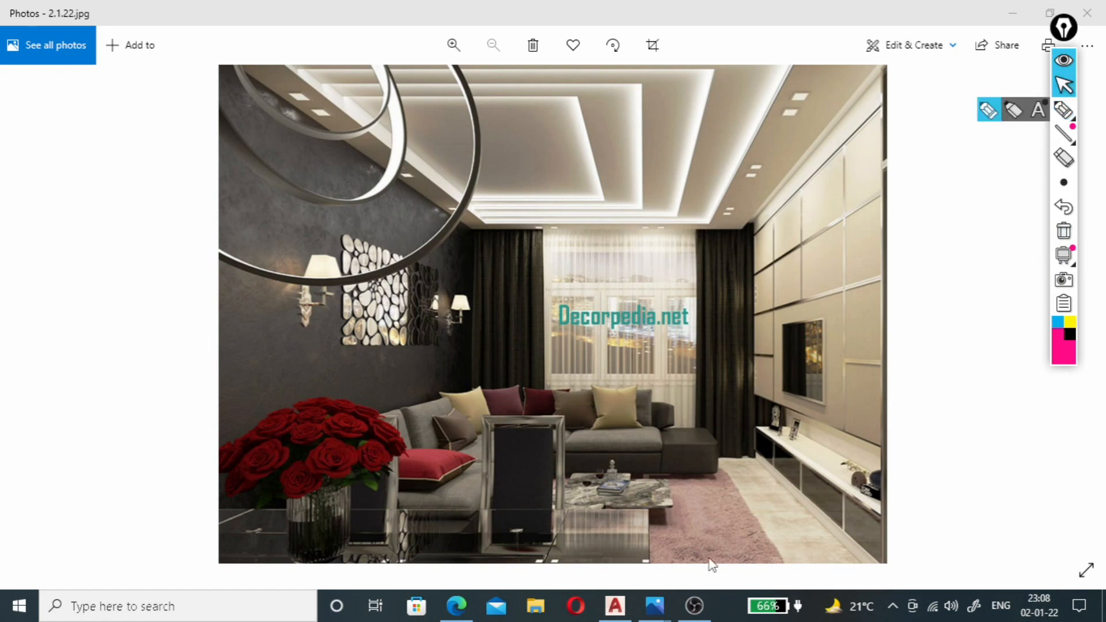
pyautogui.click(615, 606)
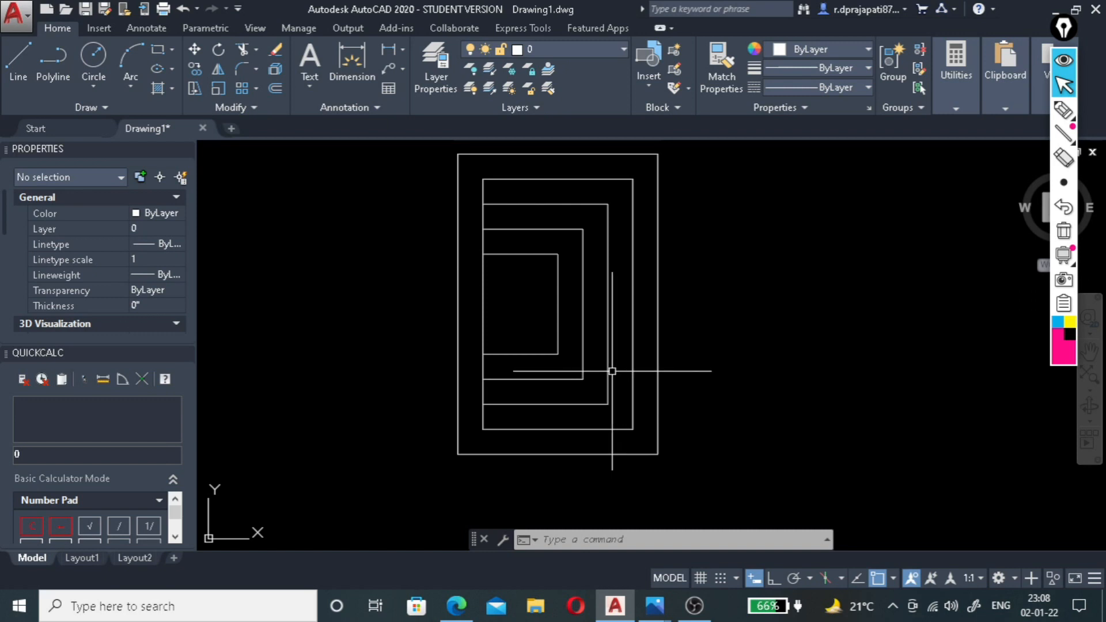
# Add the multiline text label 8" down inside the right side of the outermost ceiling band.
pyautogui.scroll(2, 640, 370)
pyautogui.scroll(-2, 655, 340)
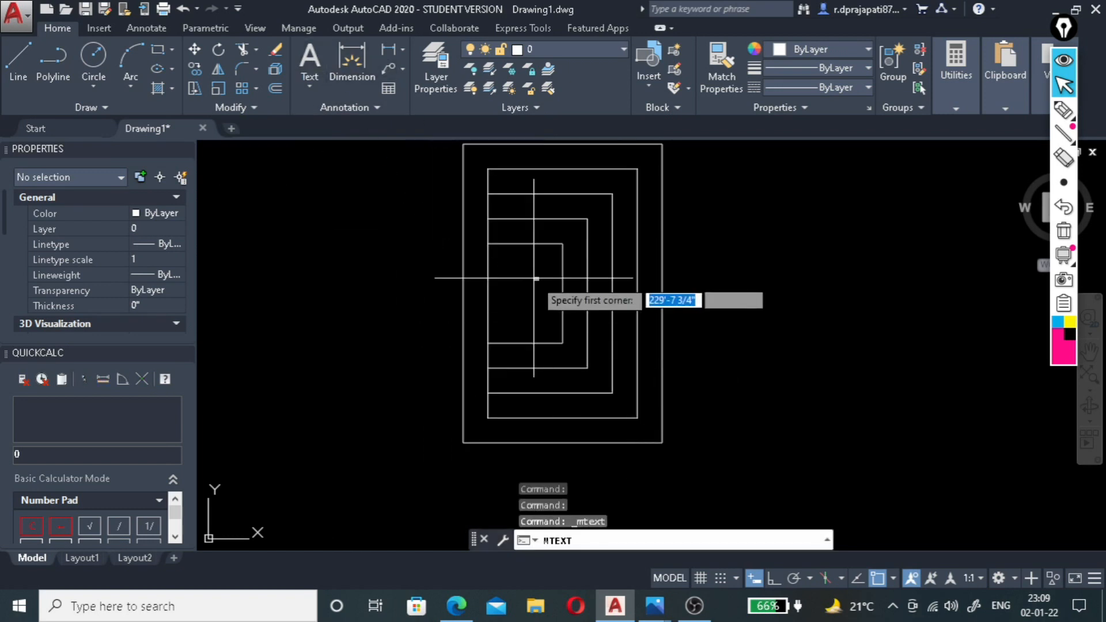
pyautogui.scroll(8, 633, 259)
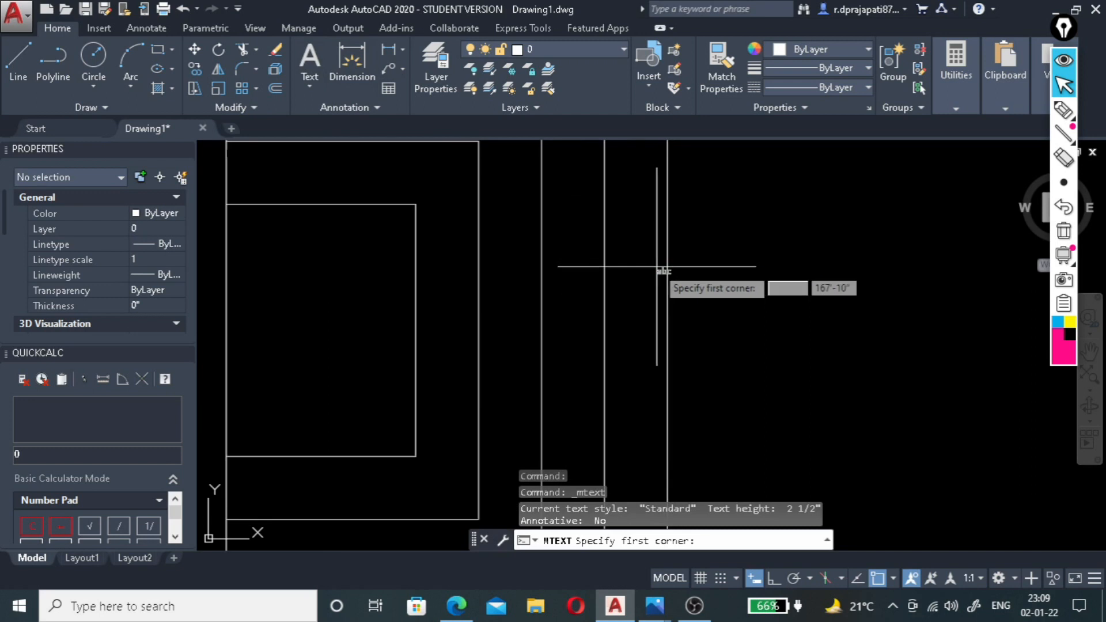
pyautogui.click(554, 228)
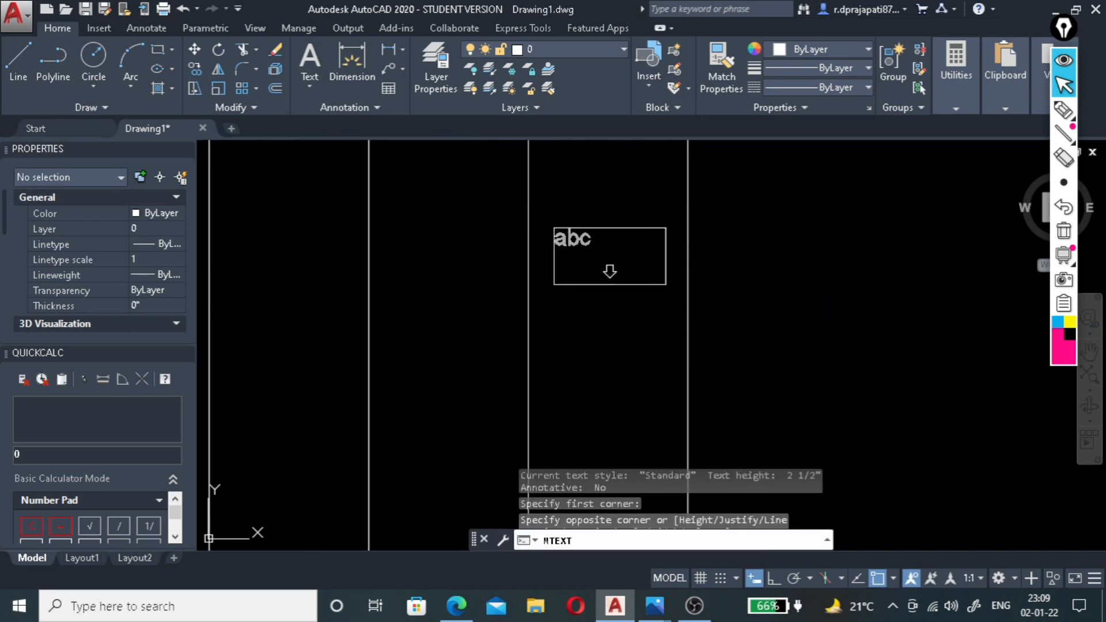
pyautogui.click(666, 284)
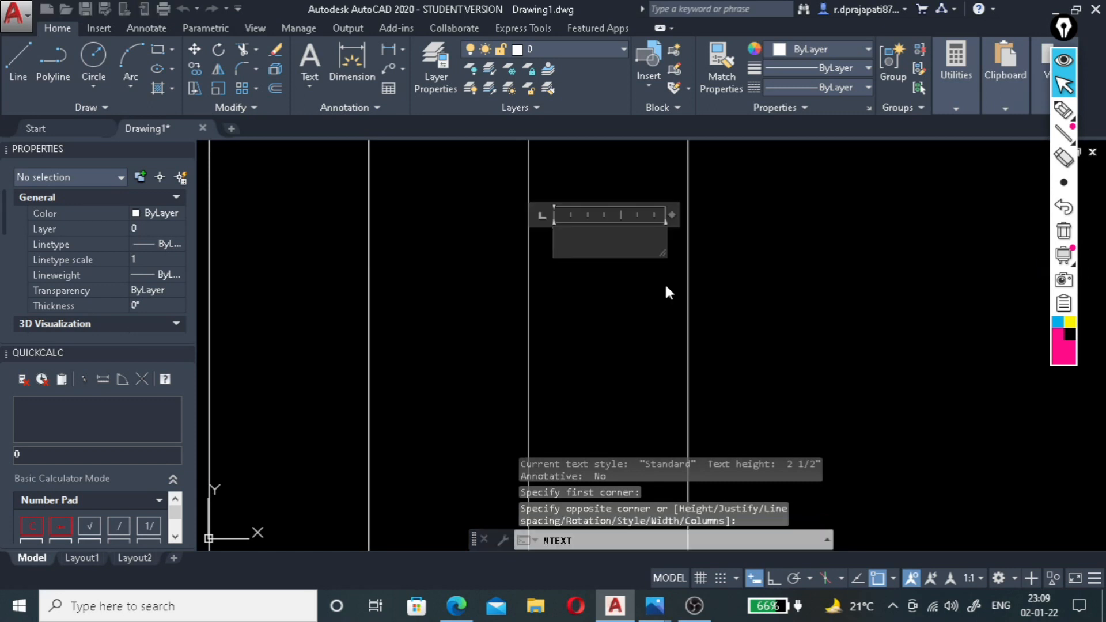
pyautogui.write('8" do')
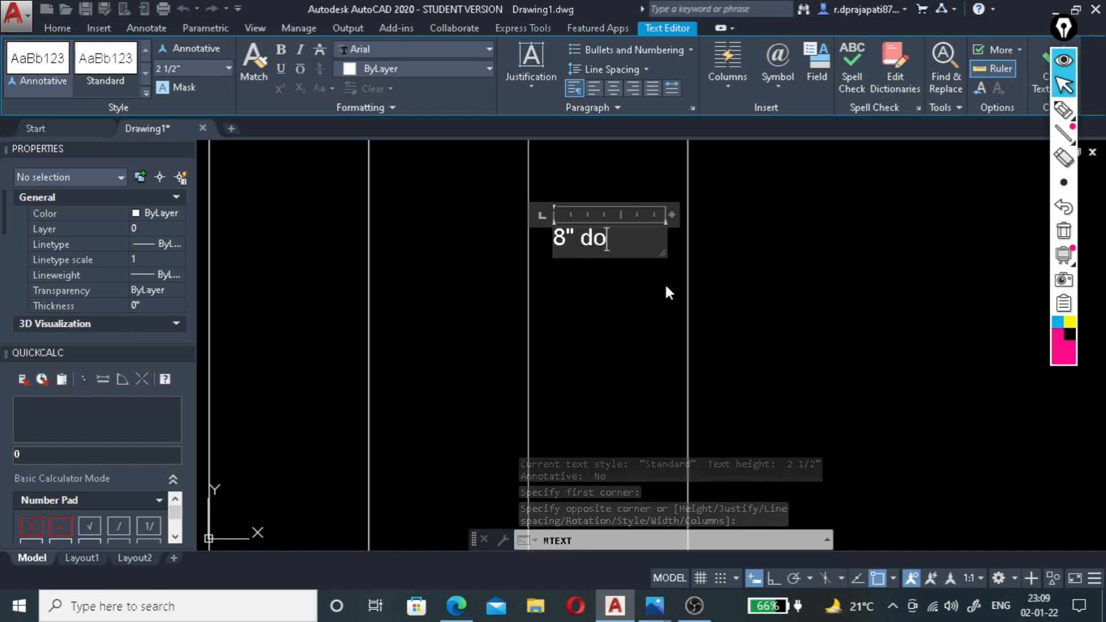
pyautogui.write('wn')
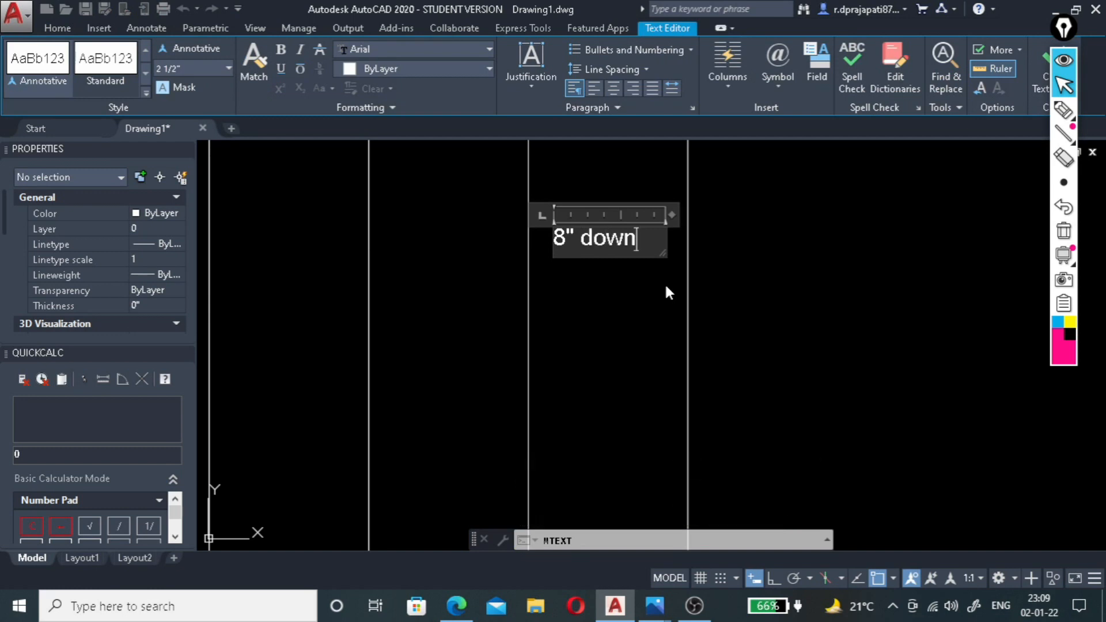
pyautogui.click(750, 296)
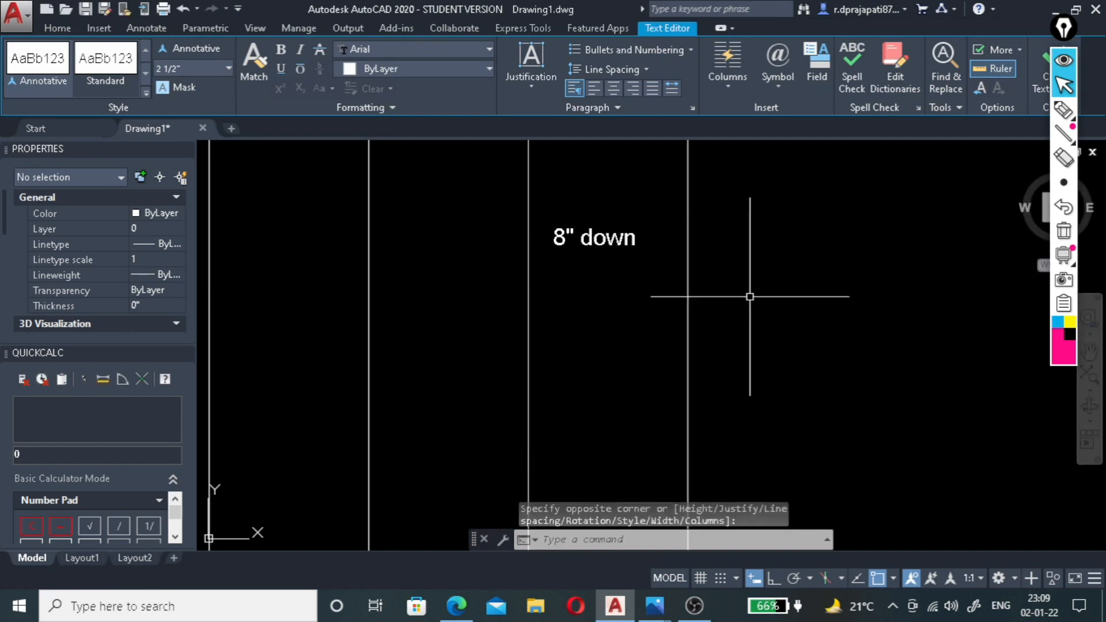
# Copy the 8" down label into the lower side of the outermost ceiling band.
pyautogui.scroll(-2, 740, 288)
pyautogui.scroll(2, 662, 279)
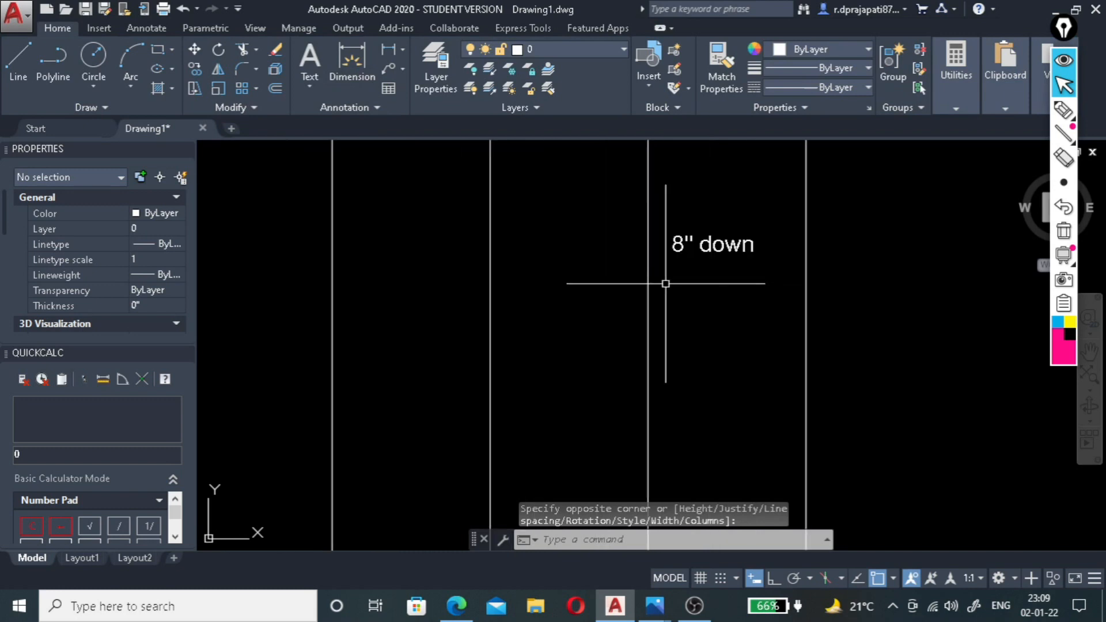
pyautogui.click(745, 223)
pyautogui.click(714, 272)
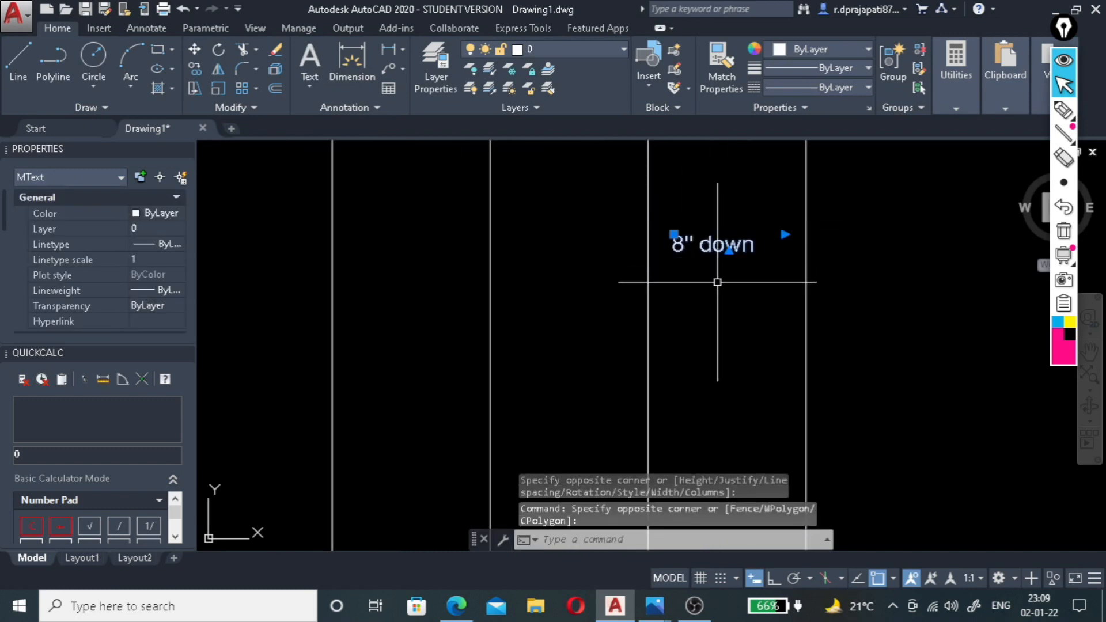
pyautogui.press('Return')
pyautogui.click(728, 241)
pyautogui.scroll(-5, 728, 233)
pyautogui.scroll(-4, 729, 277)
pyautogui.scroll(7, 711, 254)
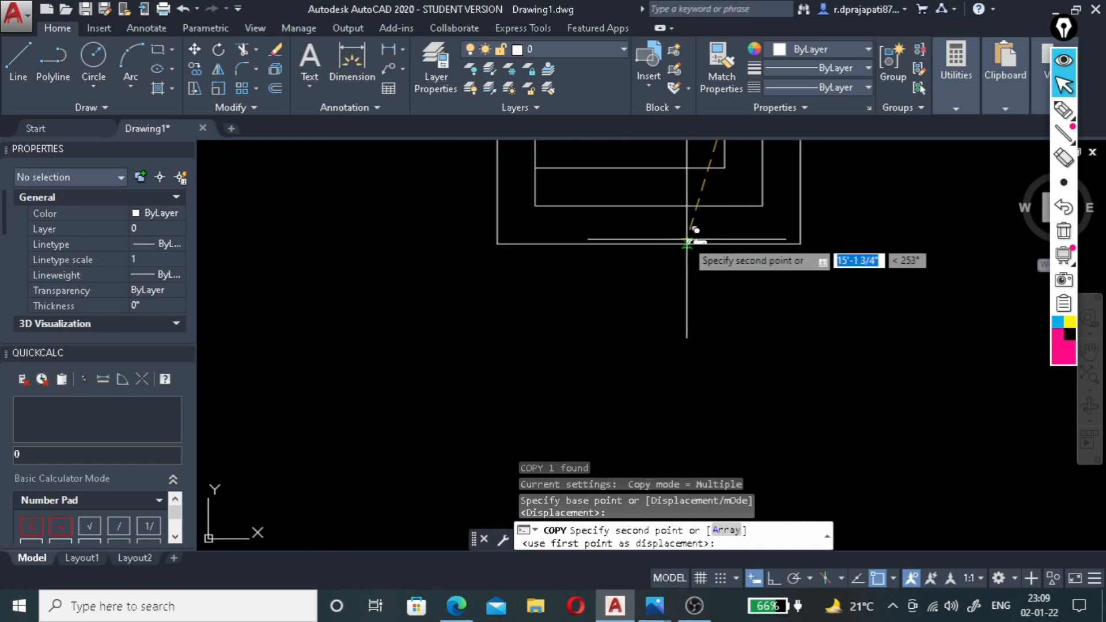
pyautogui.click(685, 288)
# Place further copies of the 8" down label in the left and upper sides of the outermost band.
pyautogui.scroll(-3, 573, 210)
pyautogui.scroll(5, 604, 207)
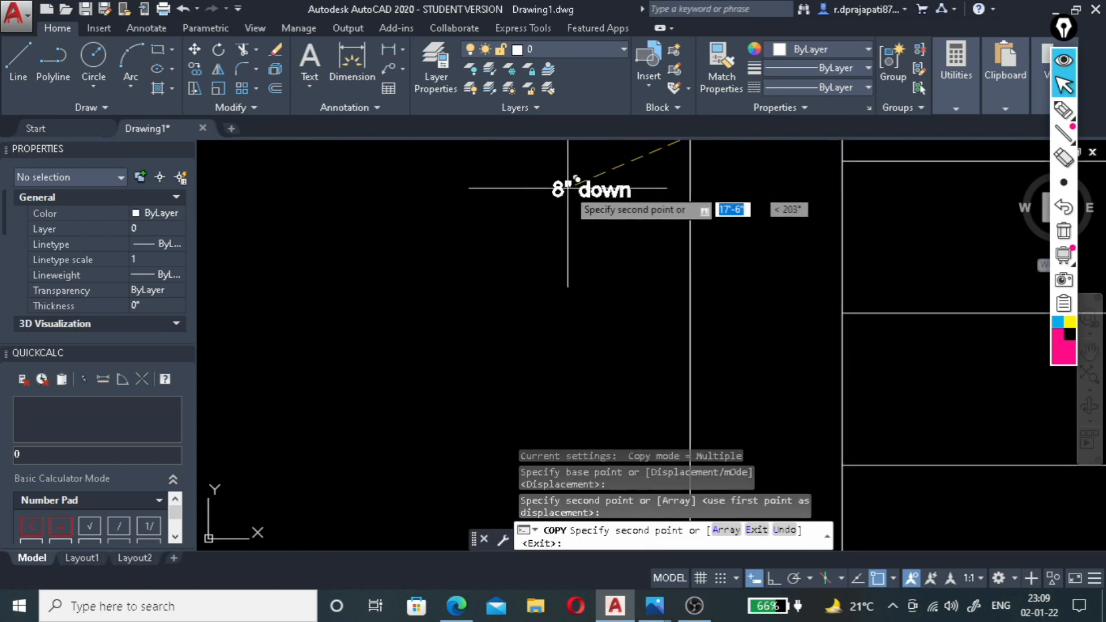
pyautogui.click(748, 217)
pyautogui.scroll(-4, 685, 259)
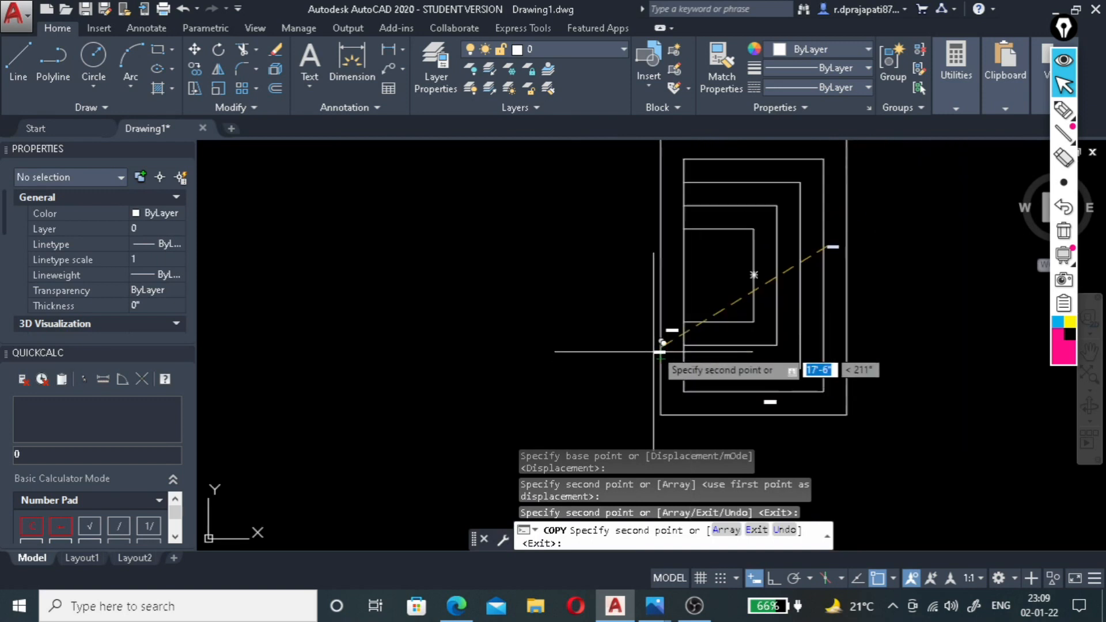
pyautogui.scroll(-2, 617, 308)
pyautogui.scroll(6, 691, 204)
pyautogui.click(691, 204)
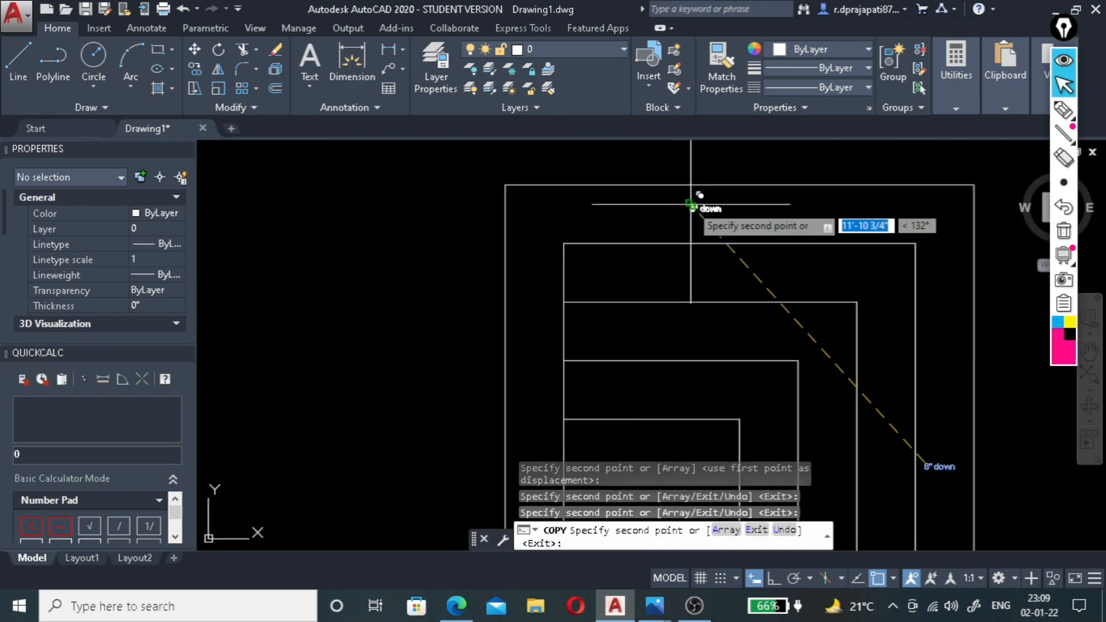
# Place copies of the 8" down label in the upper, right and lower sides of the second ceiling band.
pyautogui.scroll(-2, 636, 263)
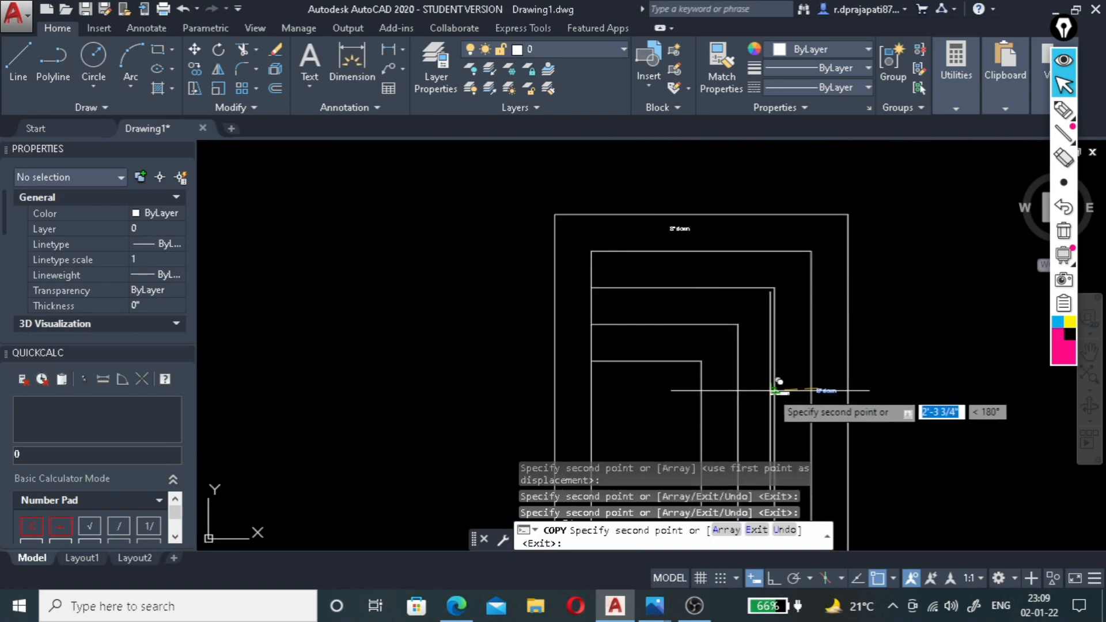
pyautogui.scroll(4, 726, 305)
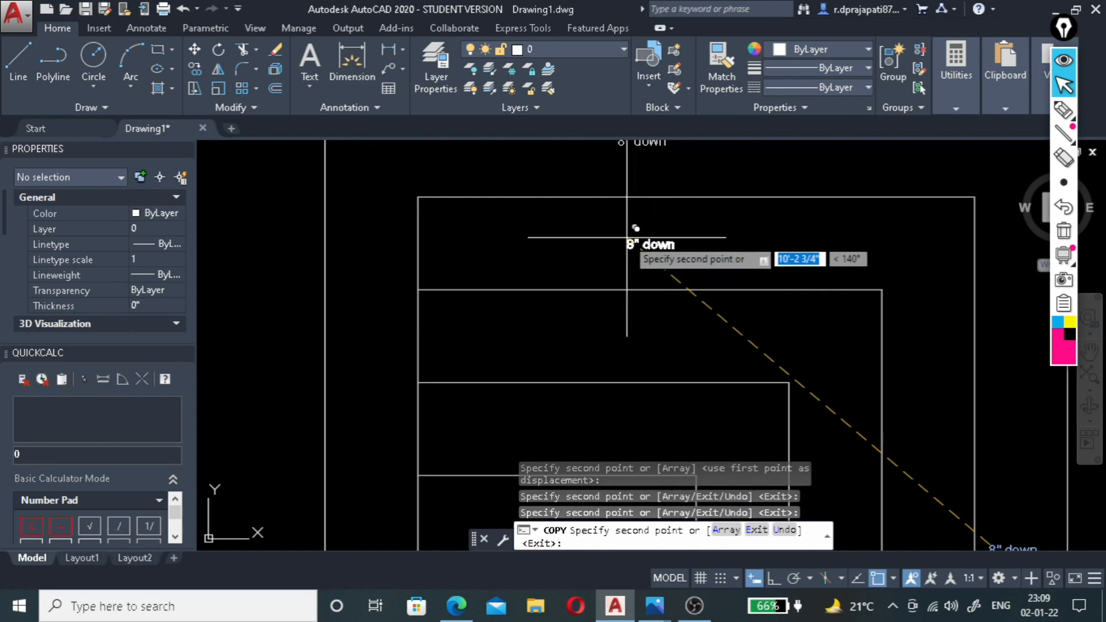
pyautogui.click(666, 260)
pyautogui.scroll(-2, 818, 276)
pyautogui.scroll(2, 864, 400)
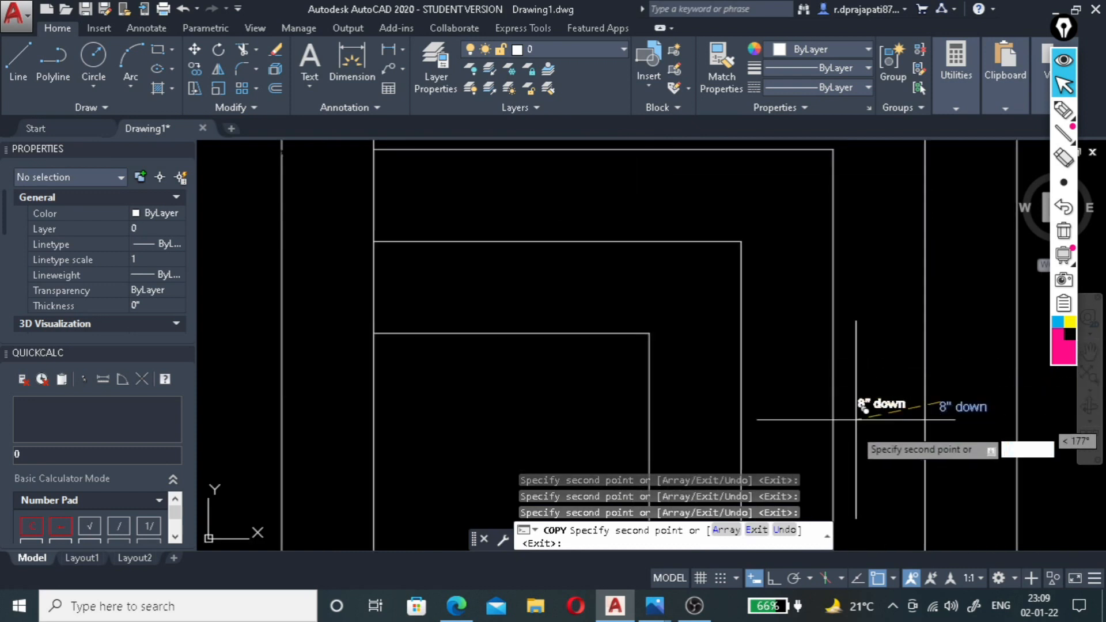
pyautogui.scroll(-4, 826, 407)
pyautogui.scroll(2, 802, 401)
pyautogui.click(836, 404)
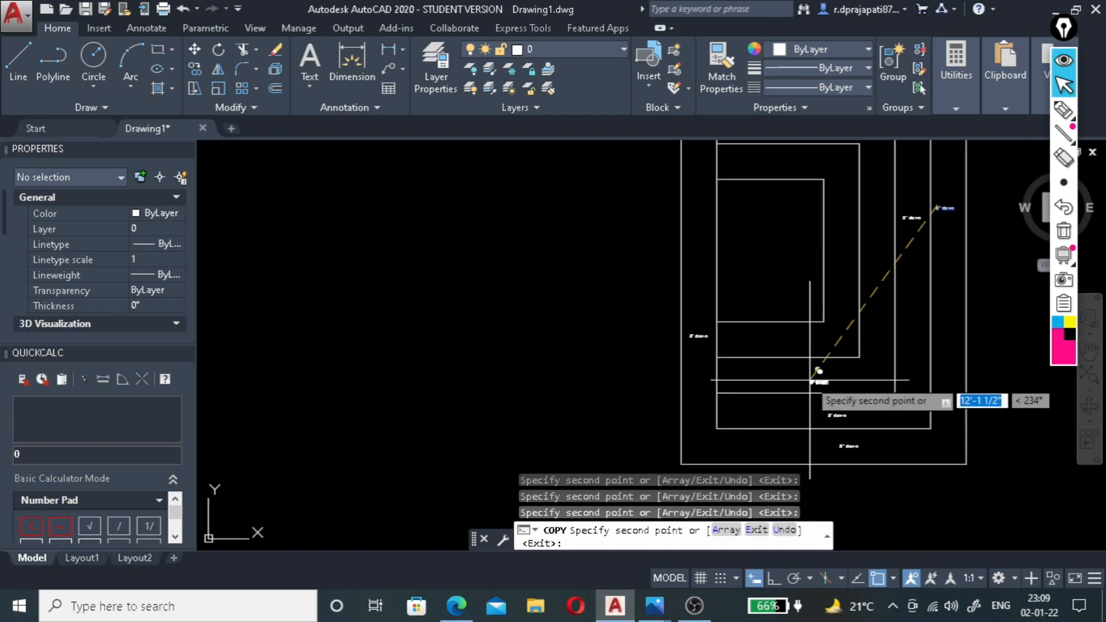
# Place copies of the 8" down label around the third and fourth bands and in the innermost panel, and end the copying.
pyautogui.scroll(2, 827, 256)
pyautogui.scroll(-5, 834, 259)
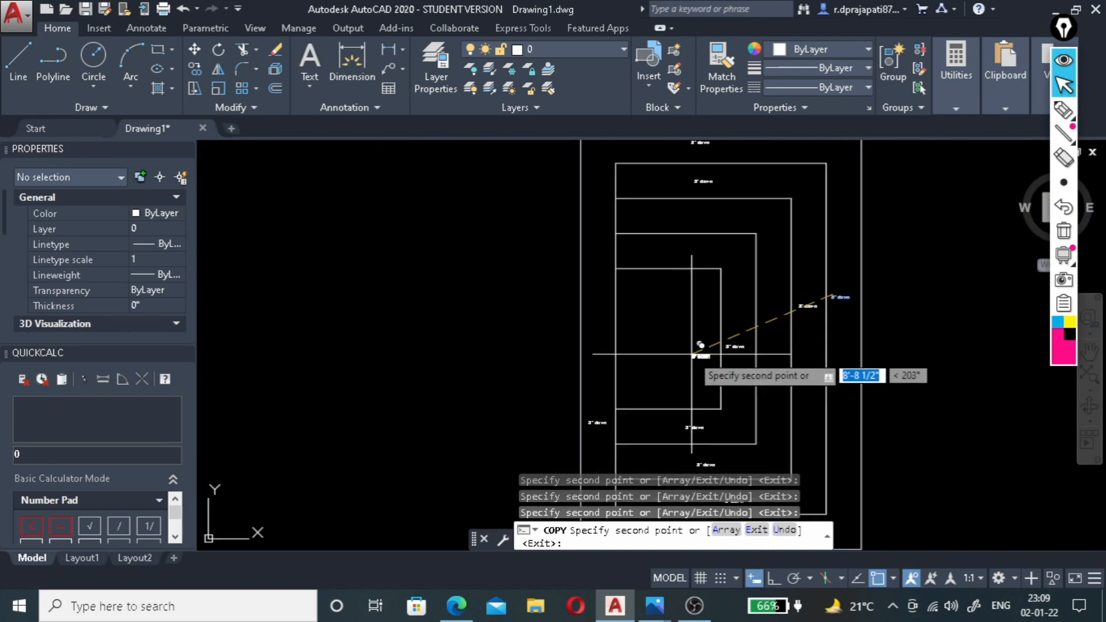
pyautogui.scroll(3, 685, 256)
pyautogui.scroll(-4, 640, 239)
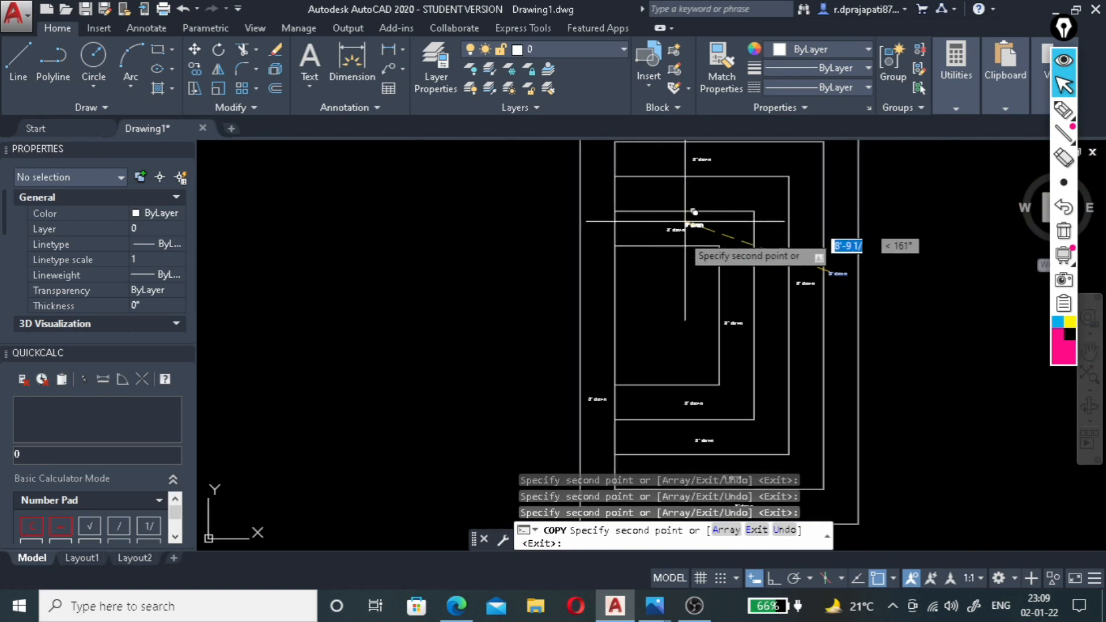
pyautogui.scroll(3, 760, 322)
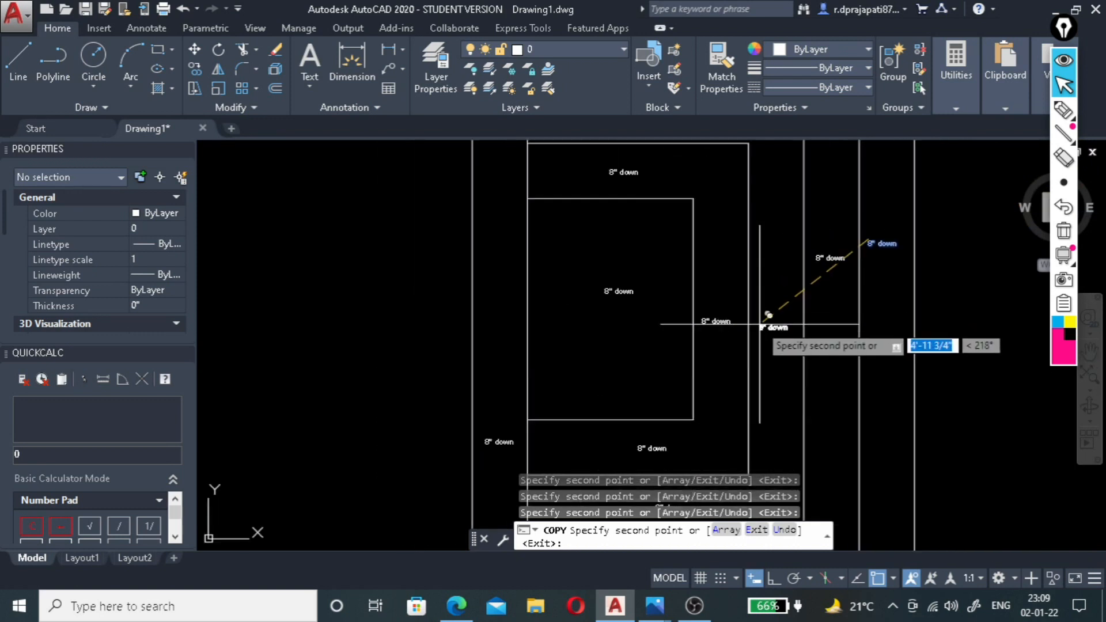
pyautogui.scroll(-2, 743, 334)
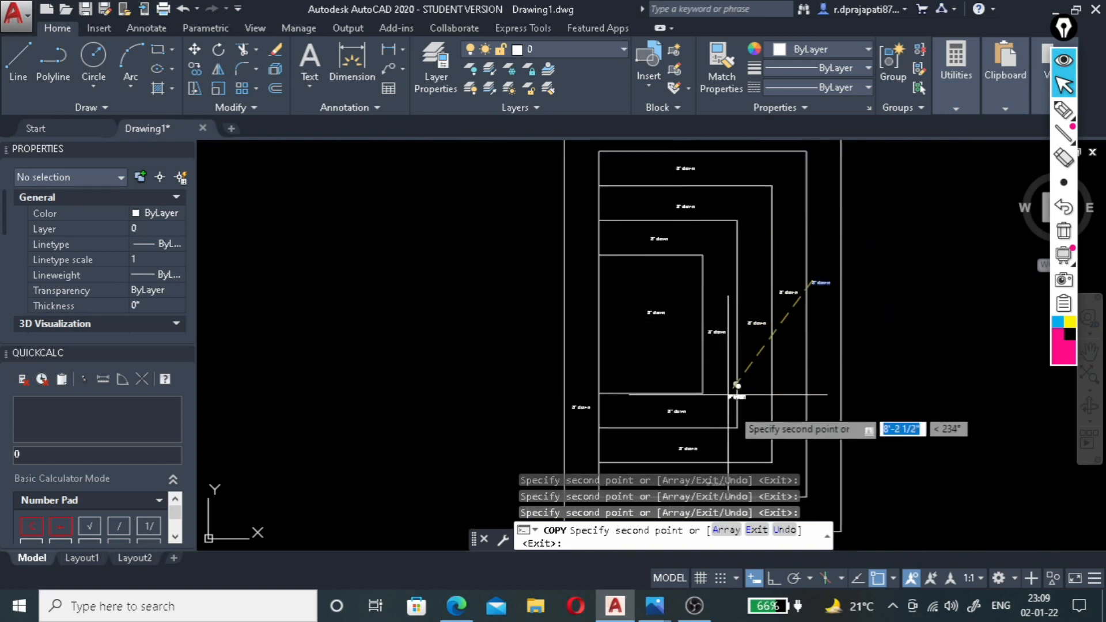
pyautogui.press('Escape')
# Change the label in the second band's upper side to read 6" down.
pyautogui.scroll(-1, 671, 267)
pyautogui.scroll(1, 751, 308)
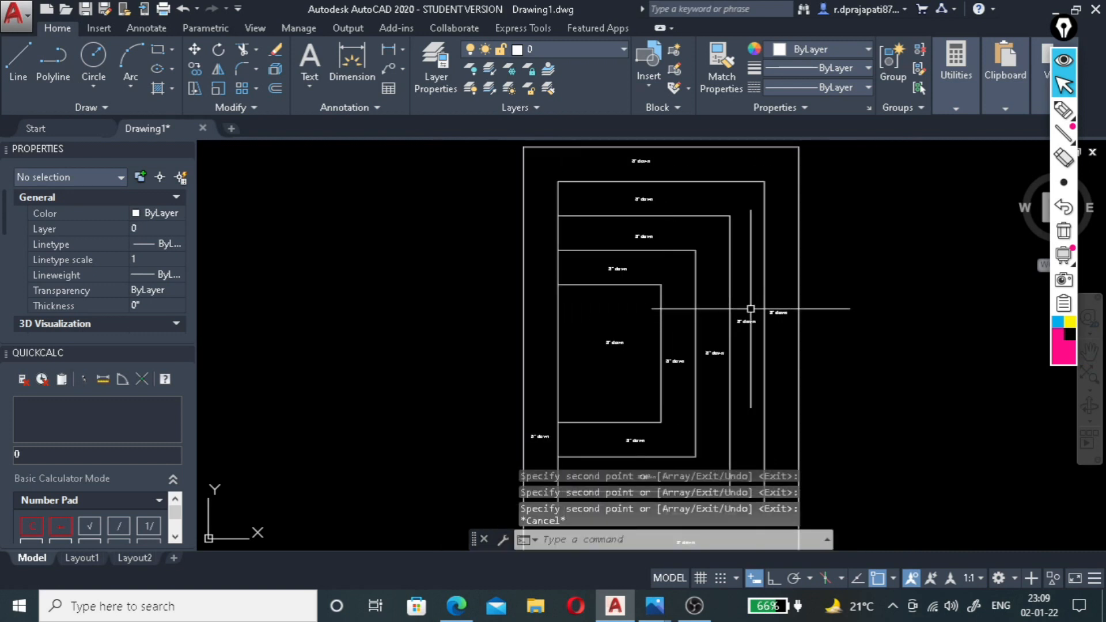
pyautogui.scroll(5, 603, 209)
pyautogui.click(710, 185)
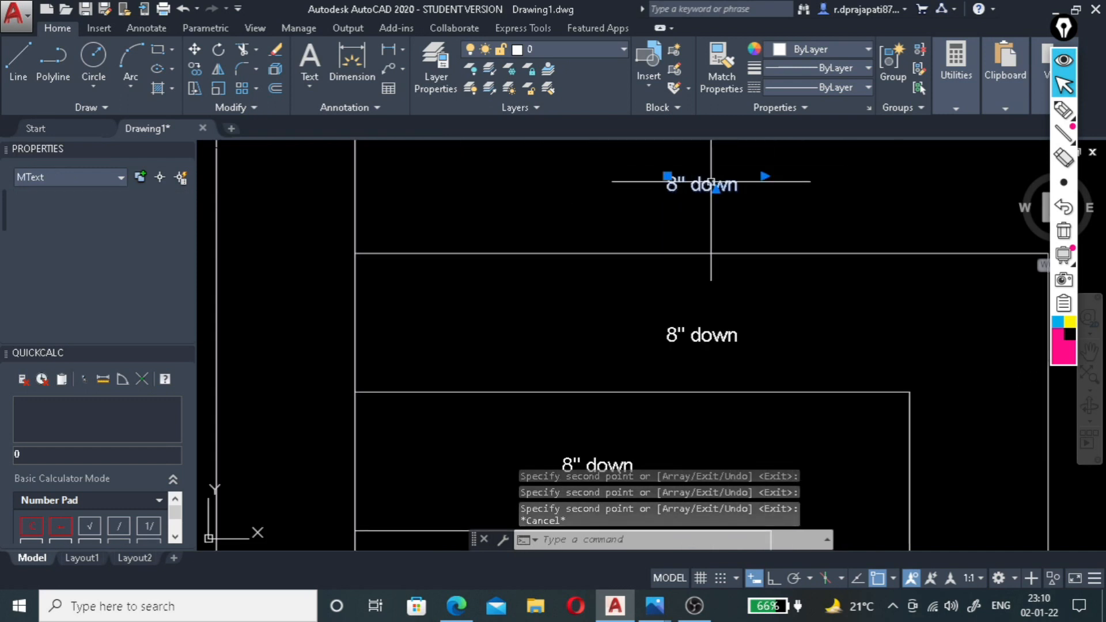
pyautogui.doubleClick(712, 186)
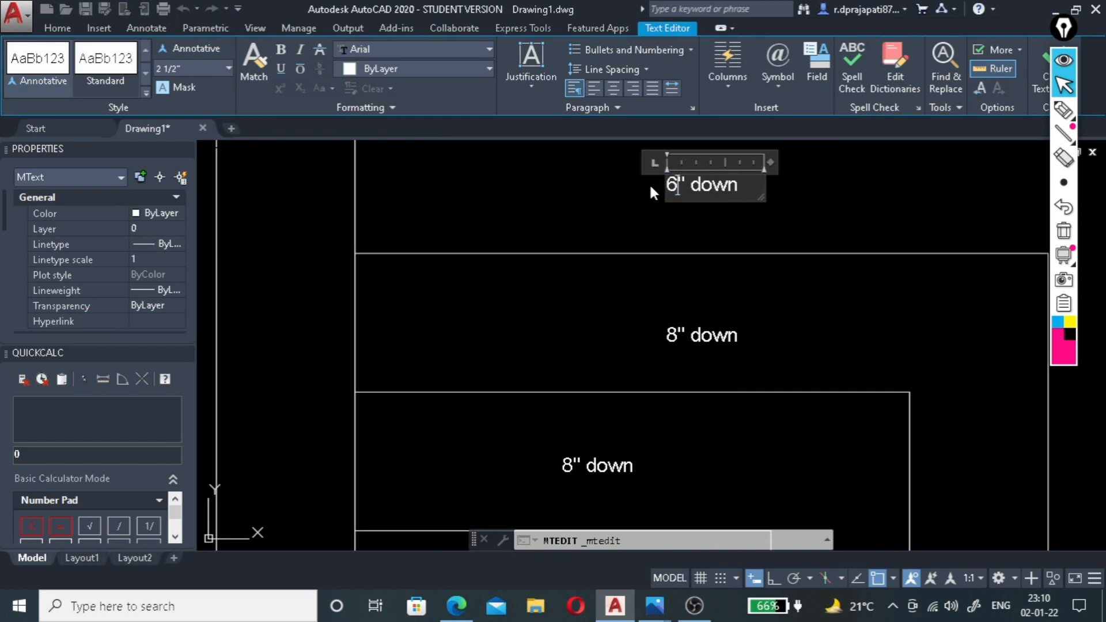
pyautogui.scroll(-5, 648, 182)
pyautogui.scroll(7, 710, 262)
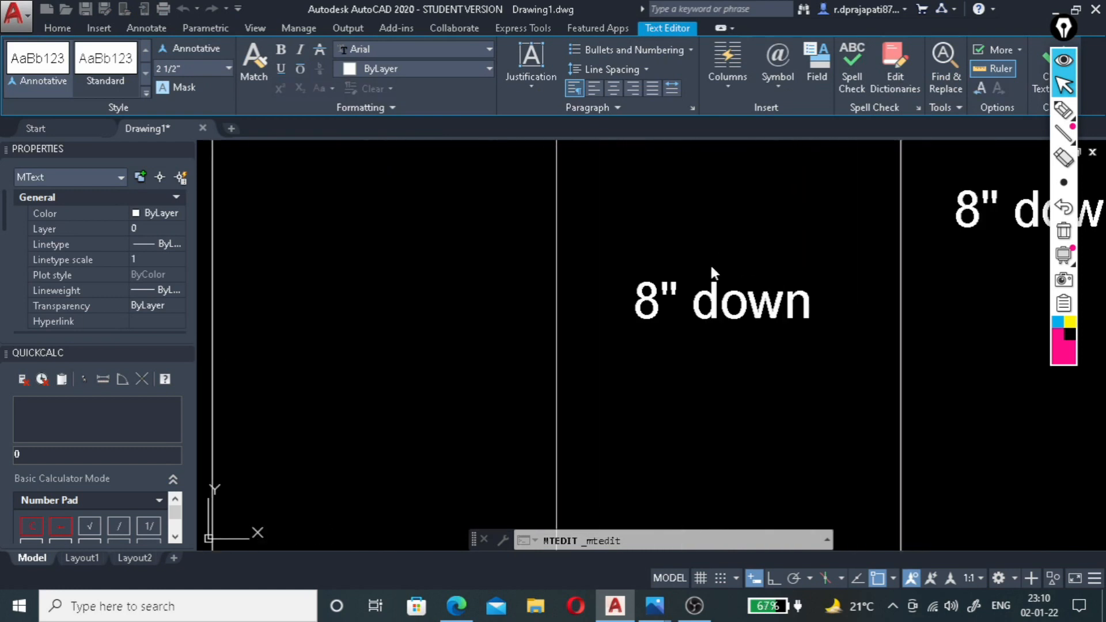
pyautogui.click(701, 298)
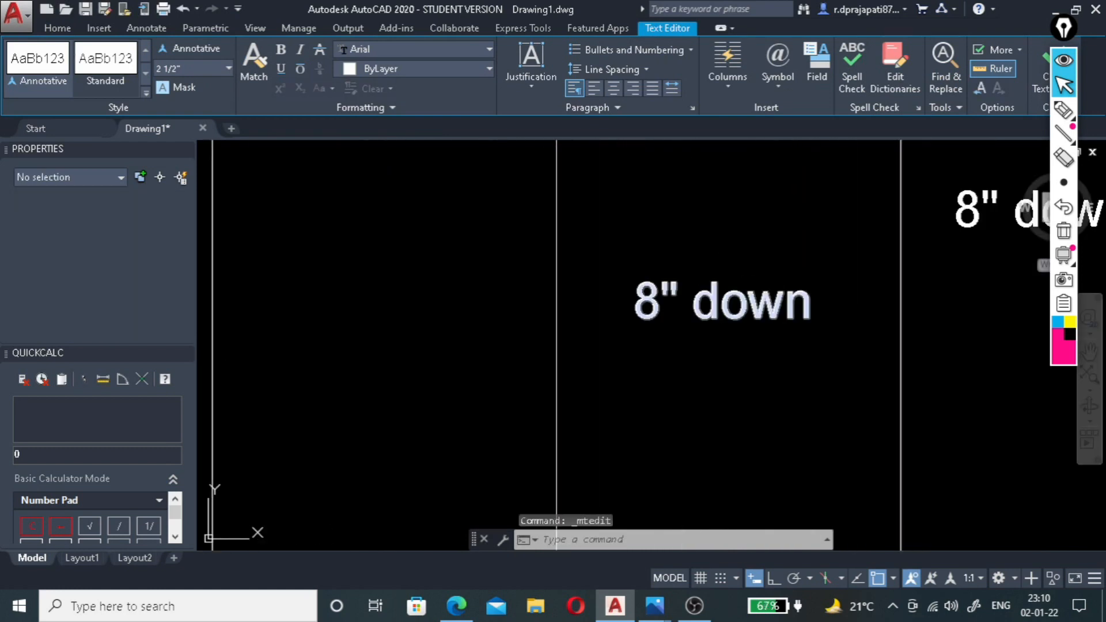
# Change the label in the second band's right side to read 6" down.
pyautogui.click(698, 300)
pyautogui.doubleClick(694, 308)
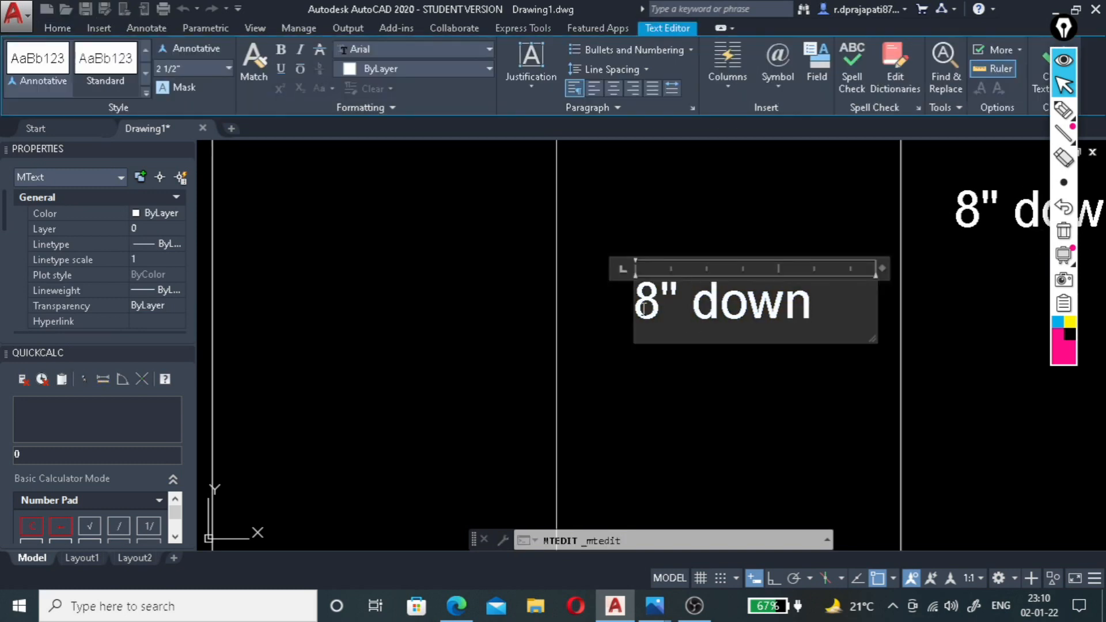
pyautogui.scroll(-8, 613, 304)
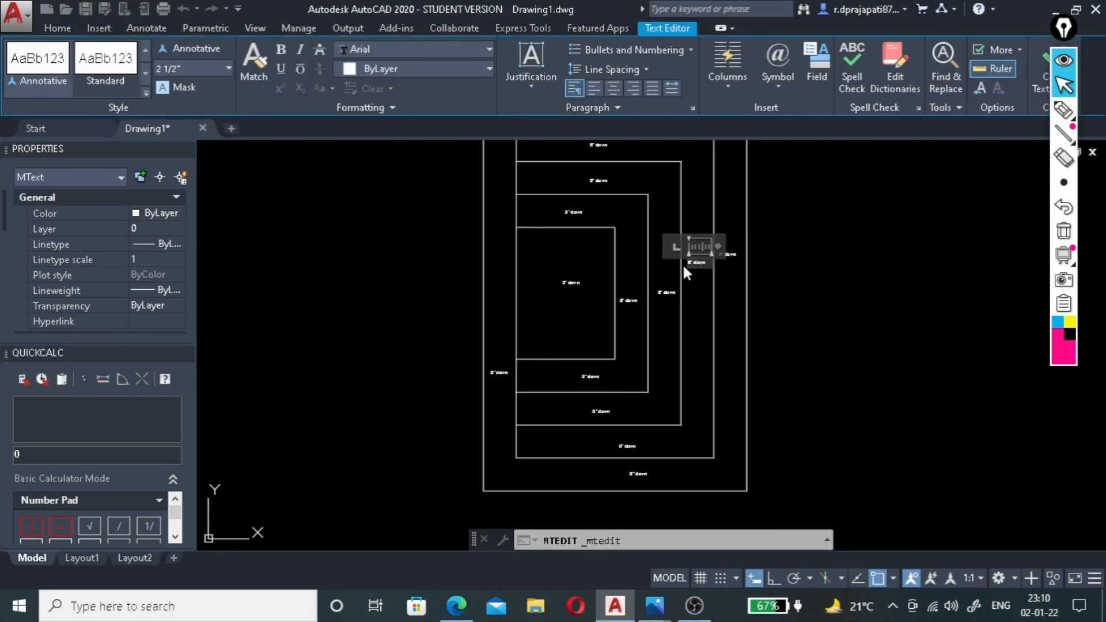
pyautogui.scroll(4, 597, 409)
pyautogui.click(607, 429)
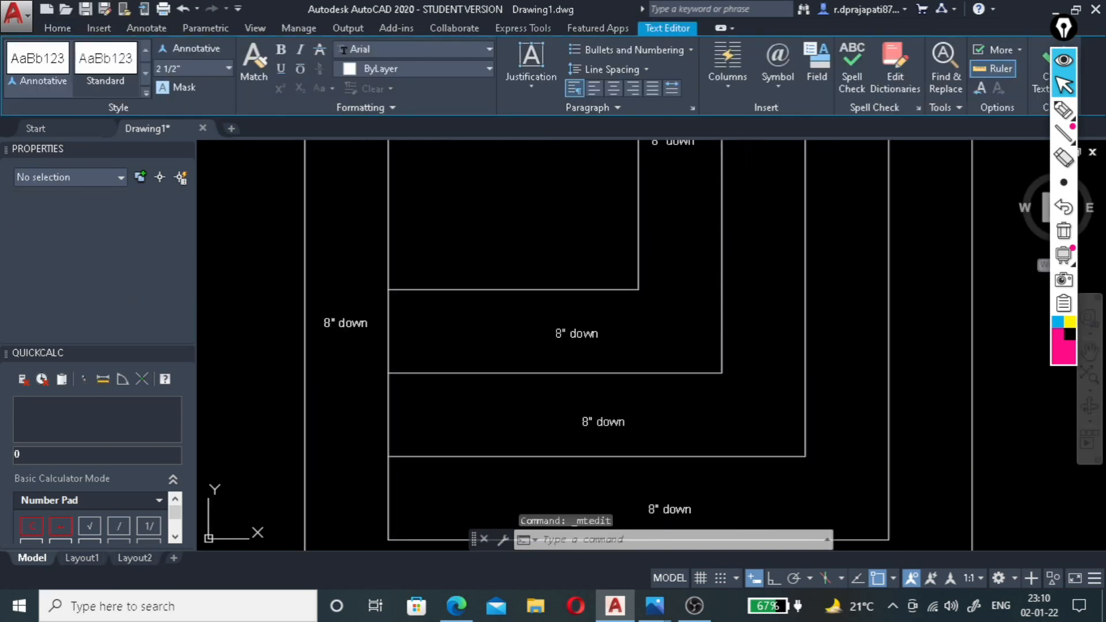
# Change the label in the third band's lower side to read 6" down.
pyautogui.scroll(4, 597, 421)
pyautogui.doubleClick(592, 424)
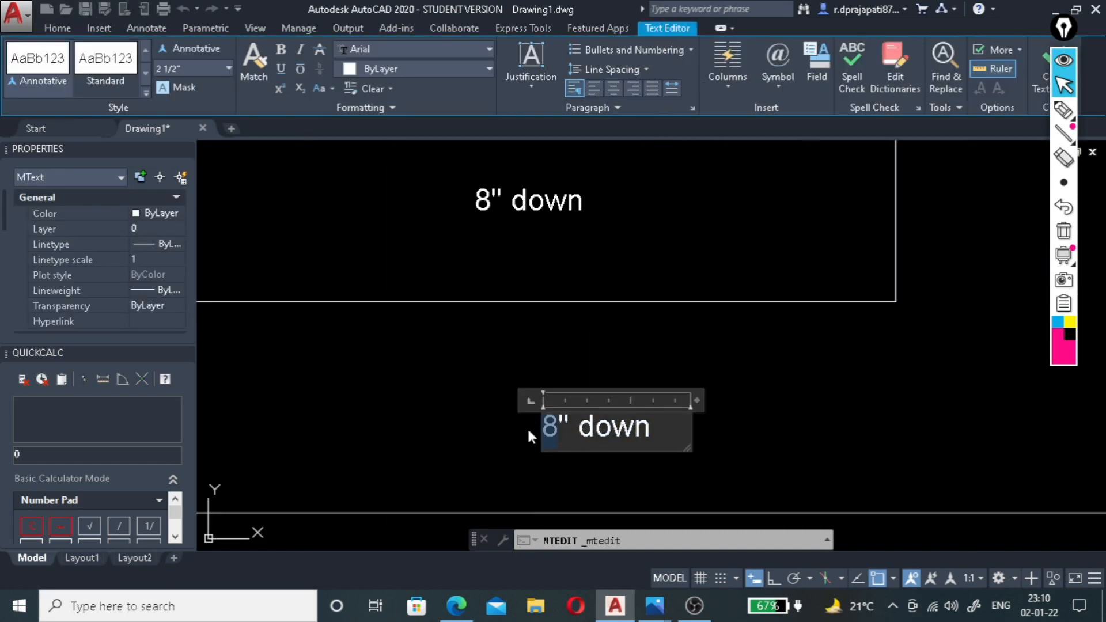
pyautogui.click(766, 391)
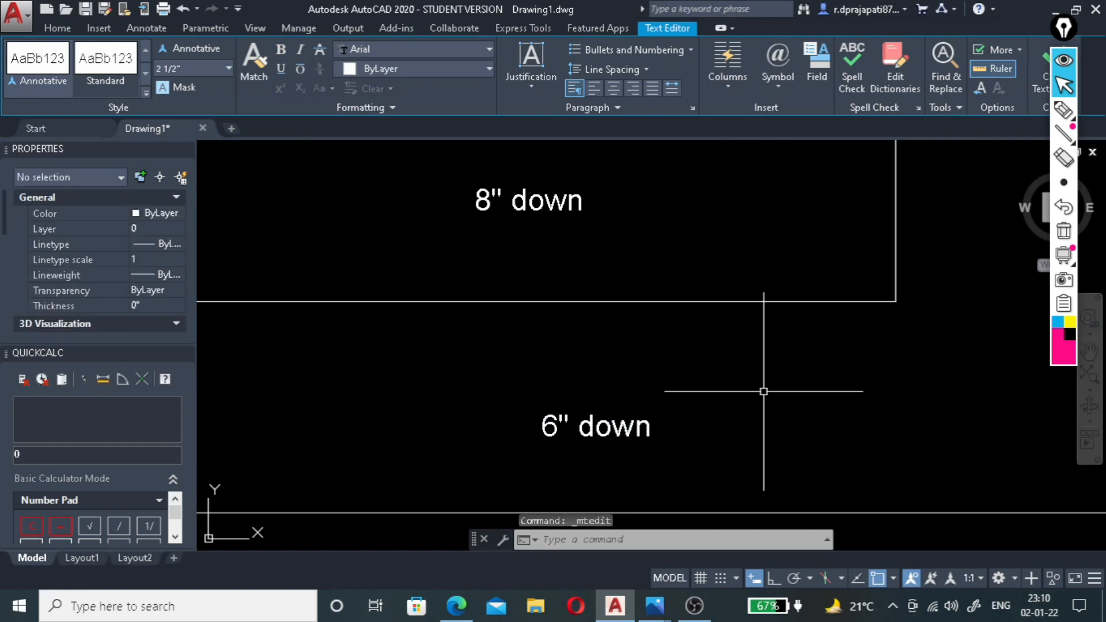
# Change the label in the fourth band's lower side to read 4" down.
pyautogui.scroll(-5, 737, 401)
pyautogui.scroll(2, 696, 423)
pyautogui.scroll(-2, 716, 424)
pyautogui.scroll(4, 685, 395)
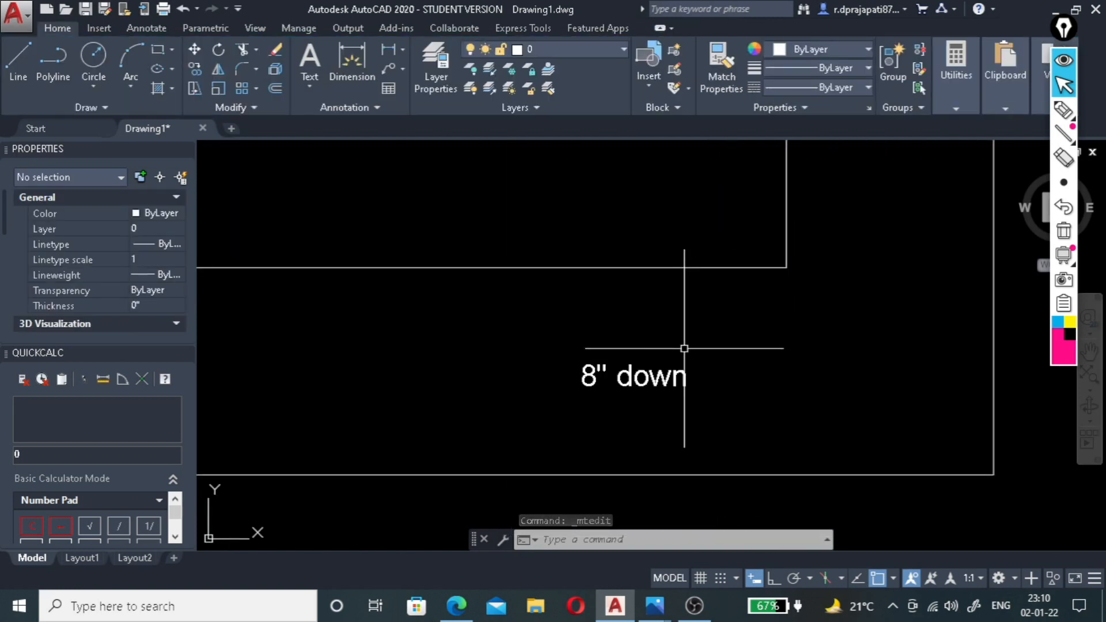
pyautogui.click(596, 370)
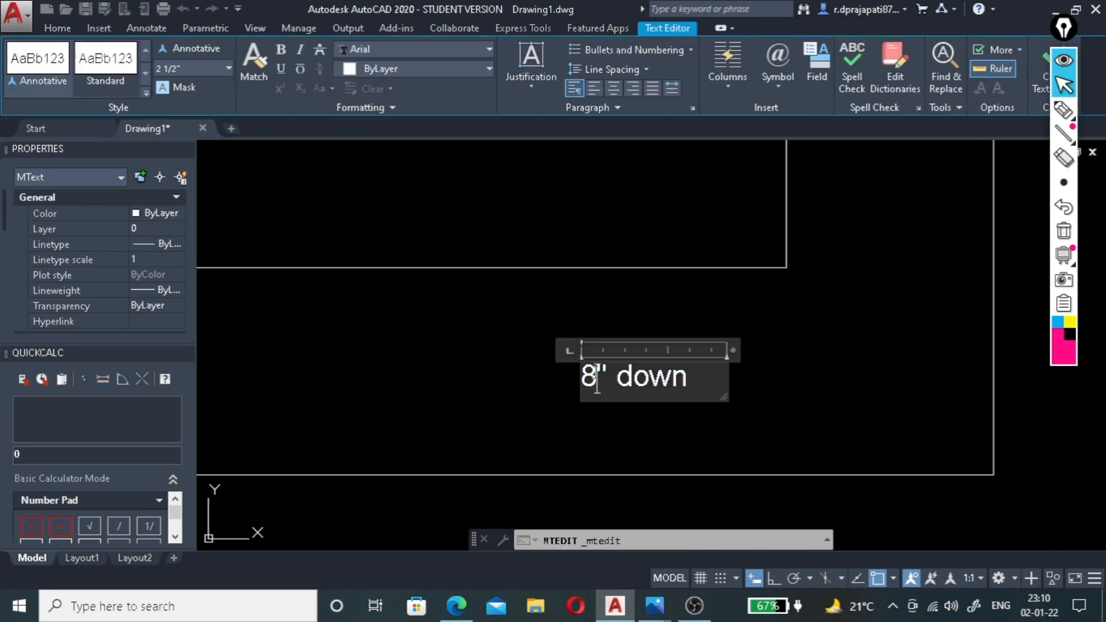
pyautogui.write('4')
pyautogui.scroll(-4, 573, 391)
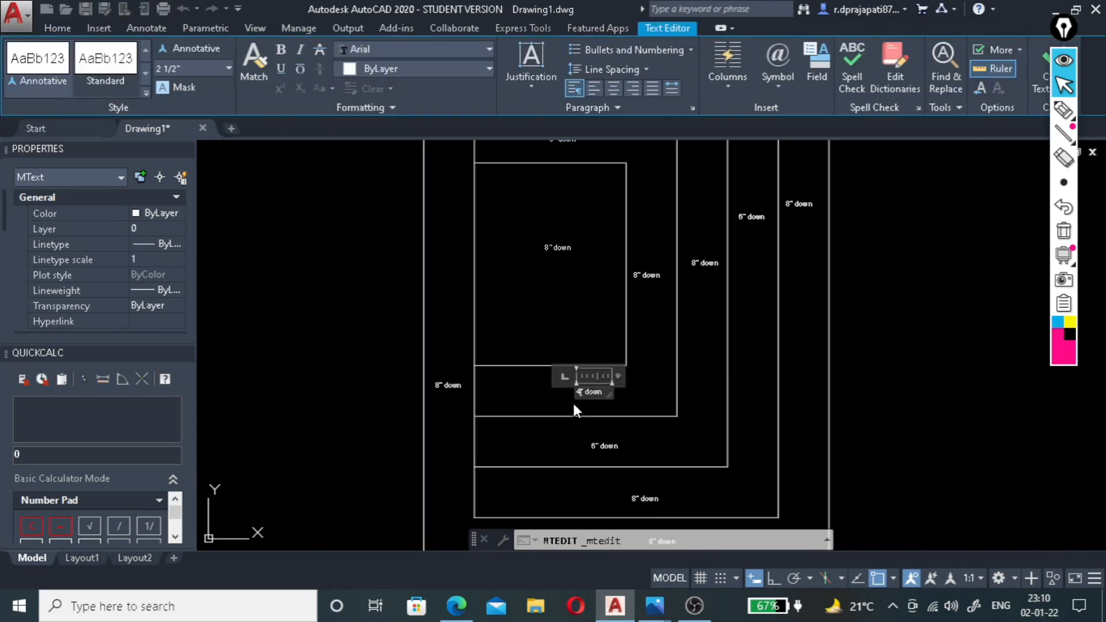
pyautogui.scroll(5, 651, 266)
pyautogui.press('Escape')
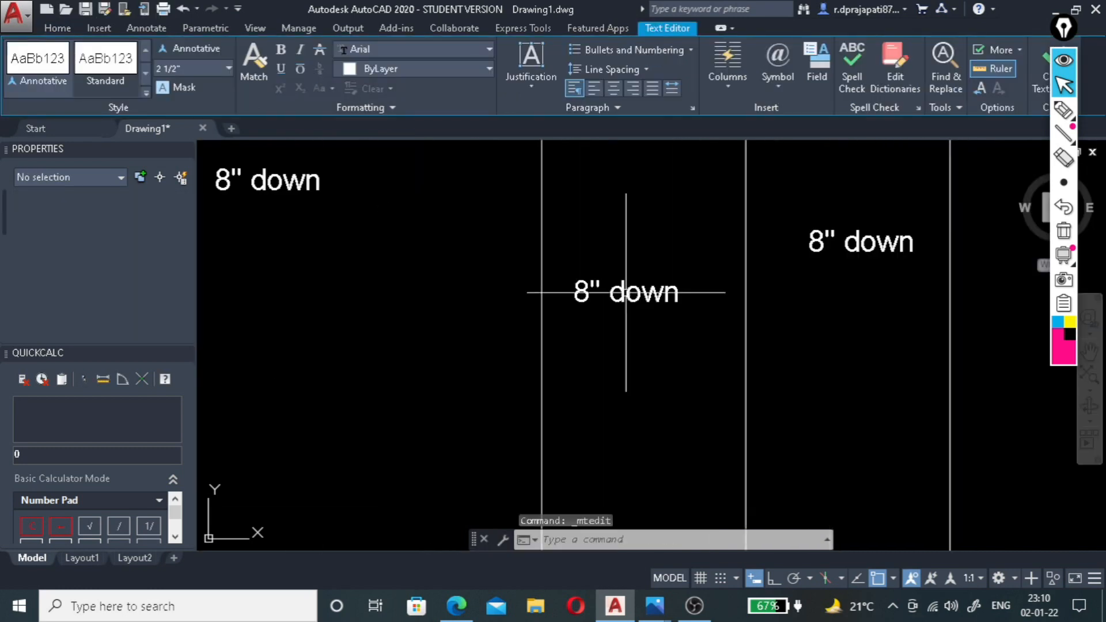
# Change the label in the fourth band's right side to read 4" down.
pyautogui.click(592, 291)
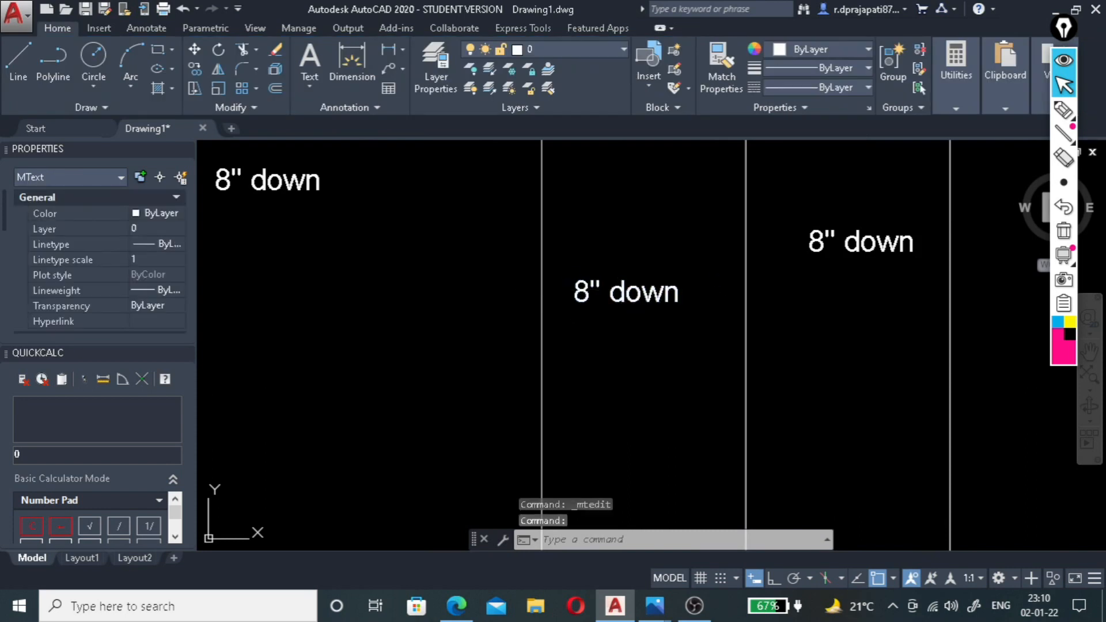
pyautogui.doubleClick(596, 294)
pyautogui.write('4')
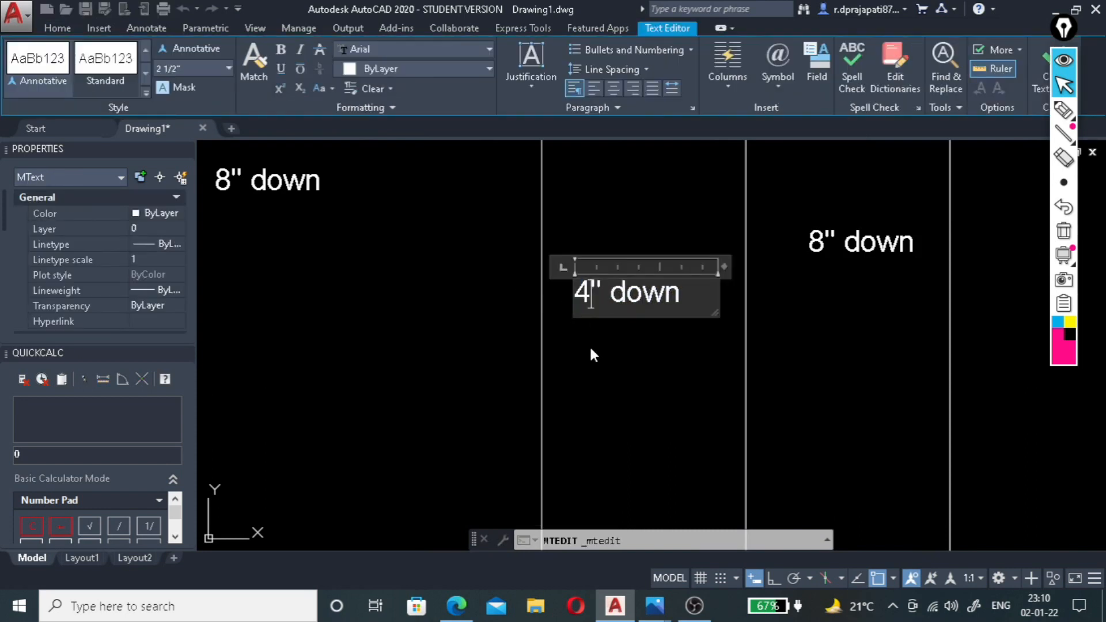
pyautogui.scroll(-5, 599, 389)
pyautogui.scroll(4, 513, 237)
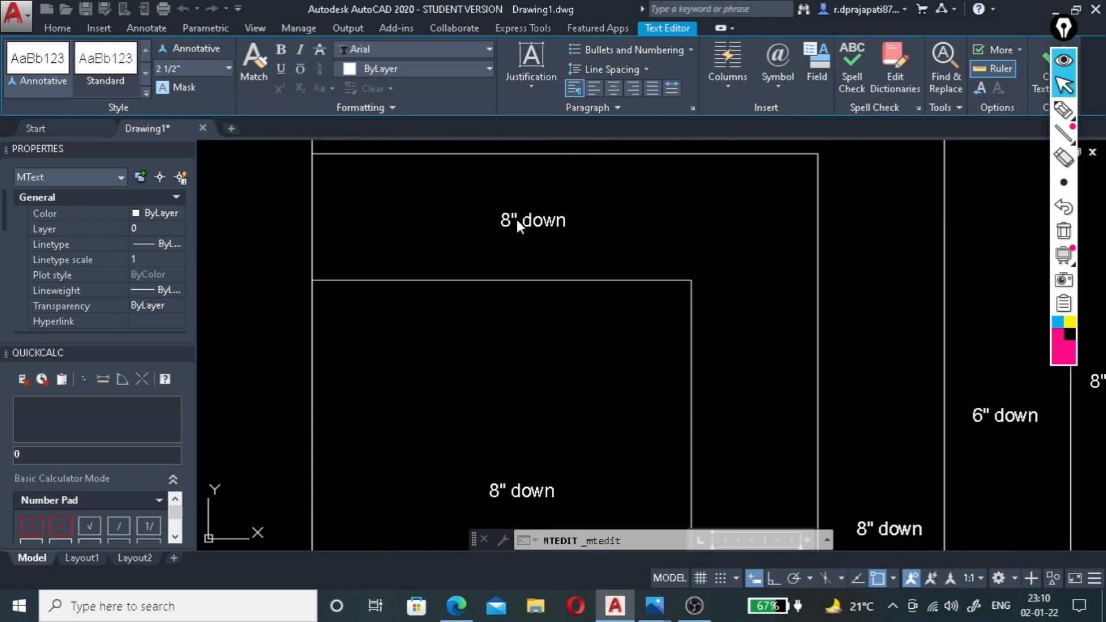
# Change the label in the fourth band's upper side to read 4" down.
pyautogui.click(516, 219)
pyautogui.scroll(4, 502, 217)
pyautogui.click(501, 223)
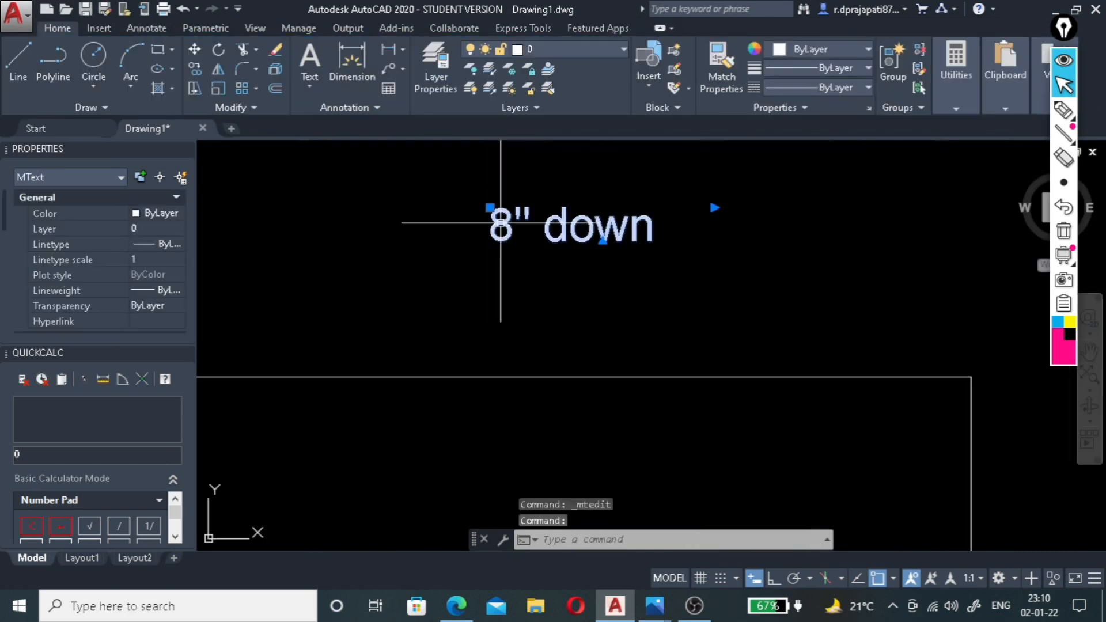
pyautogui.doubleClick(520, 226)
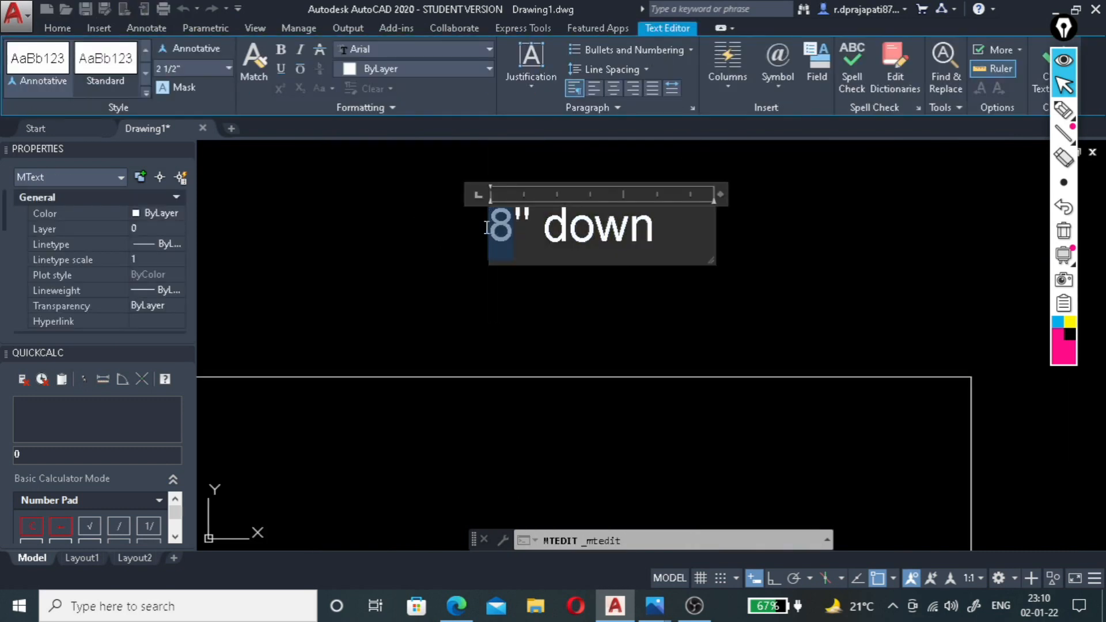
pyautogui.scroll(-6, 684, 265)
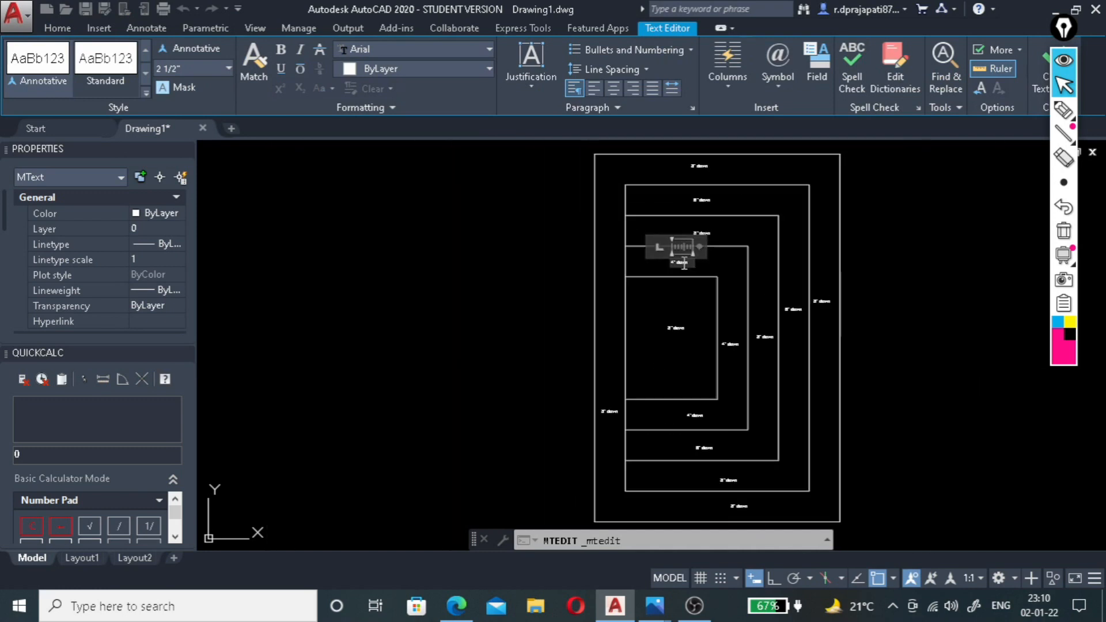
pyautogui.click(700, 320)
# Copy the 4" down label from the fourth band's upper side into the third band's upper side.
pyautogui.scroll(4, 691, 325)
pyautogui.scroll(-2, 665, 331)
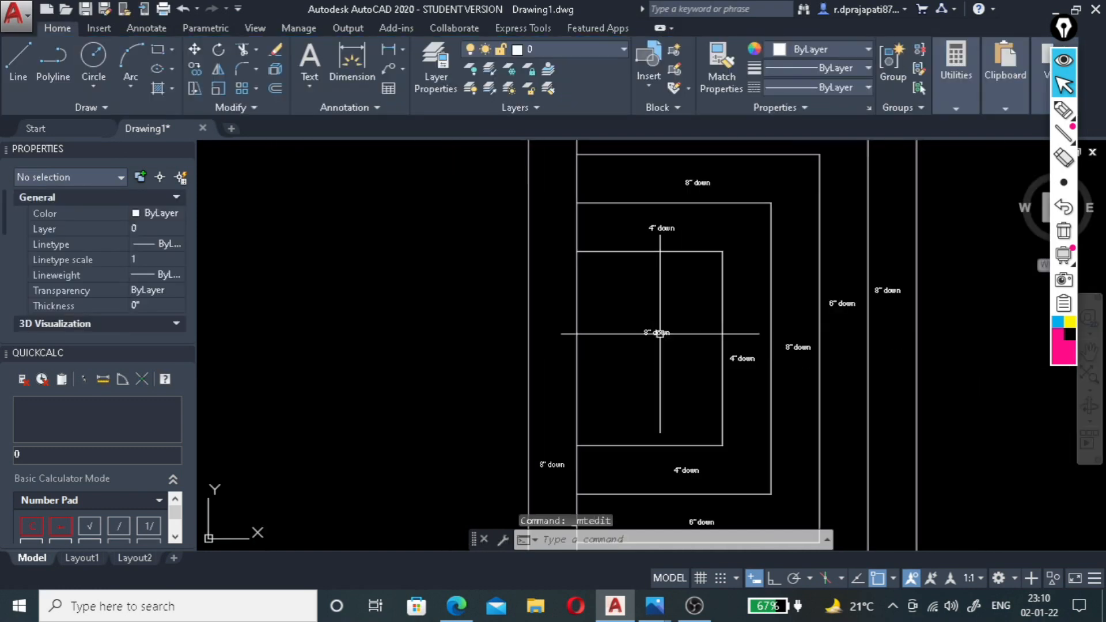
pyautogui.scroll(4, 835, 320)
pyautogui.scroll(-4, 703, 365)
pyautogui.scroll(4, 719, 369)
pyautogui.scroll(-3, 668, 384)
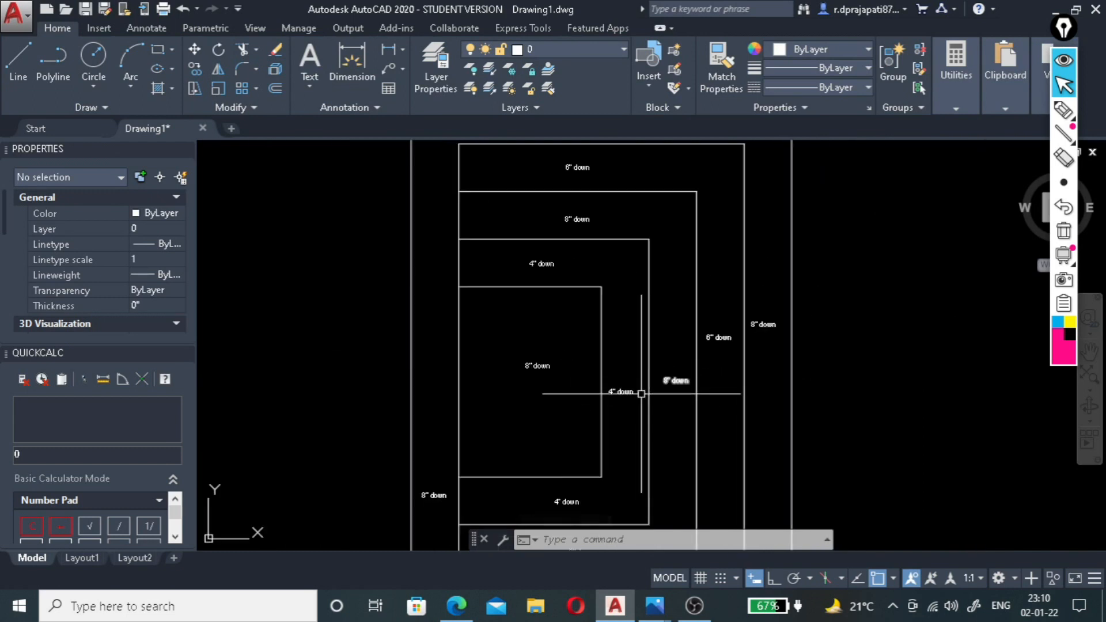
pyautogui.scroll(3, 583, 220)
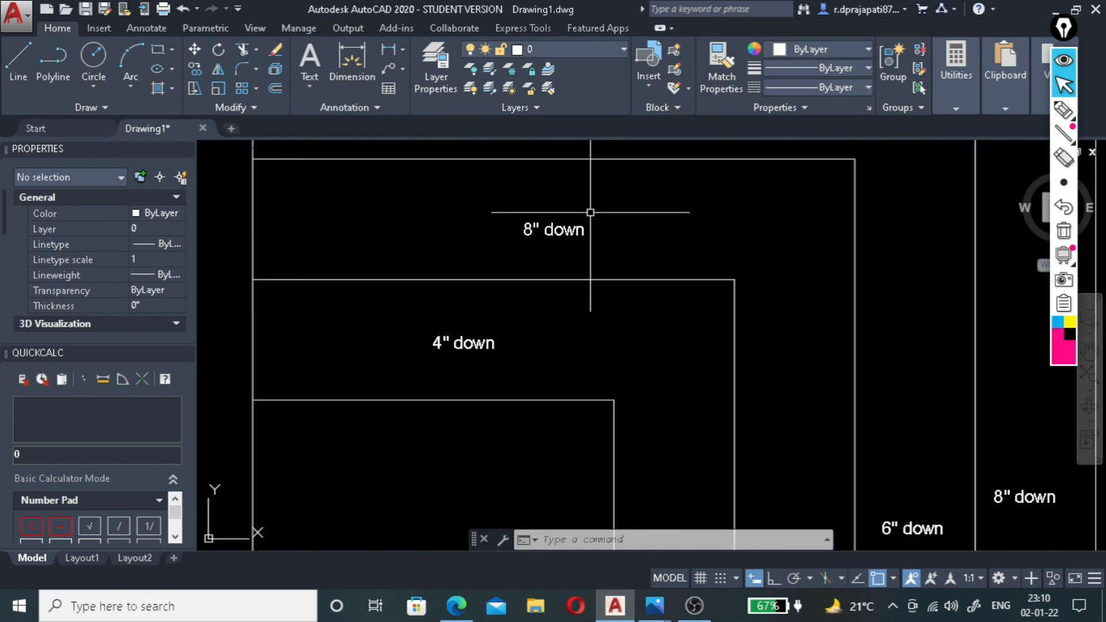
pyautogui.click(476, 344)
pyautogui.write('co')
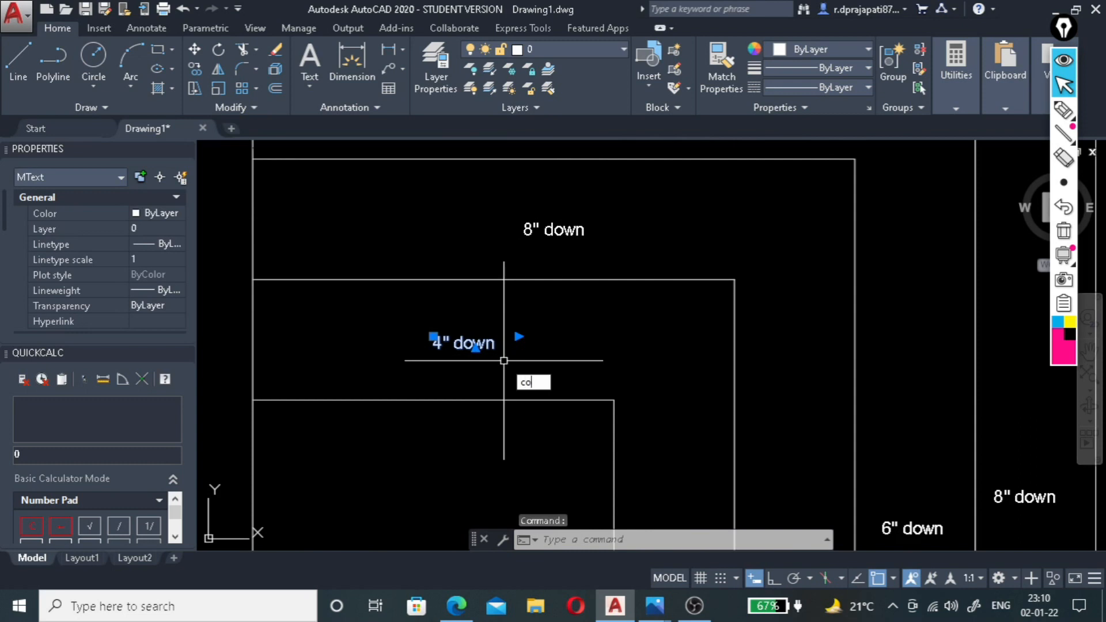
pyautogui.press('Return')
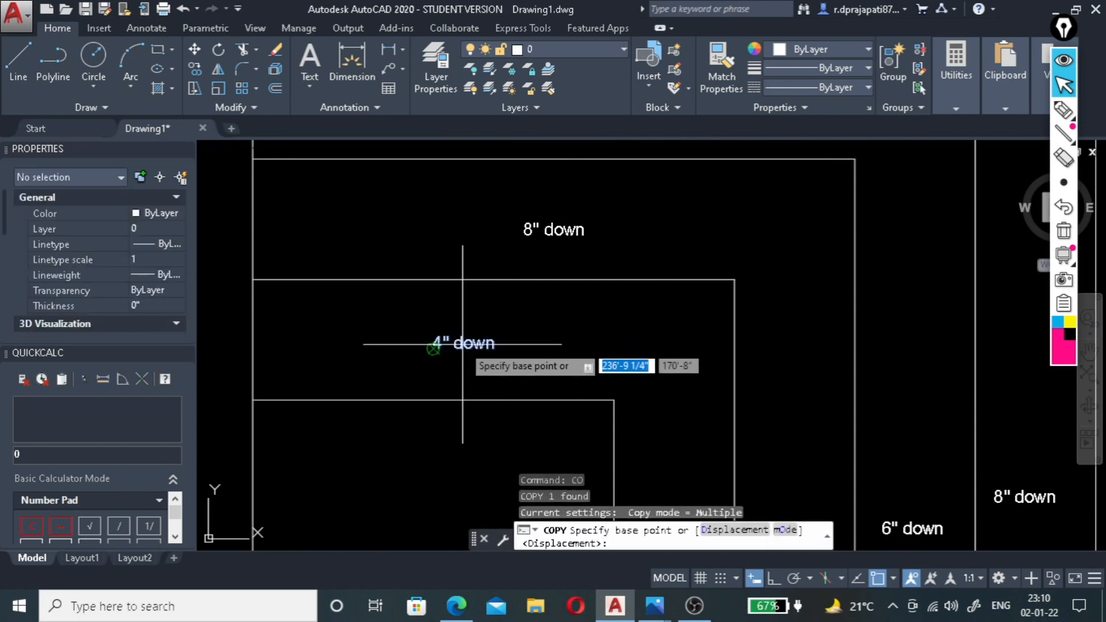
pyautogui.click(431, 329)
# Place further copies of the 4" down label in the third band's right and lower sides.
pyautogui.scroll(-3, 525, 285)
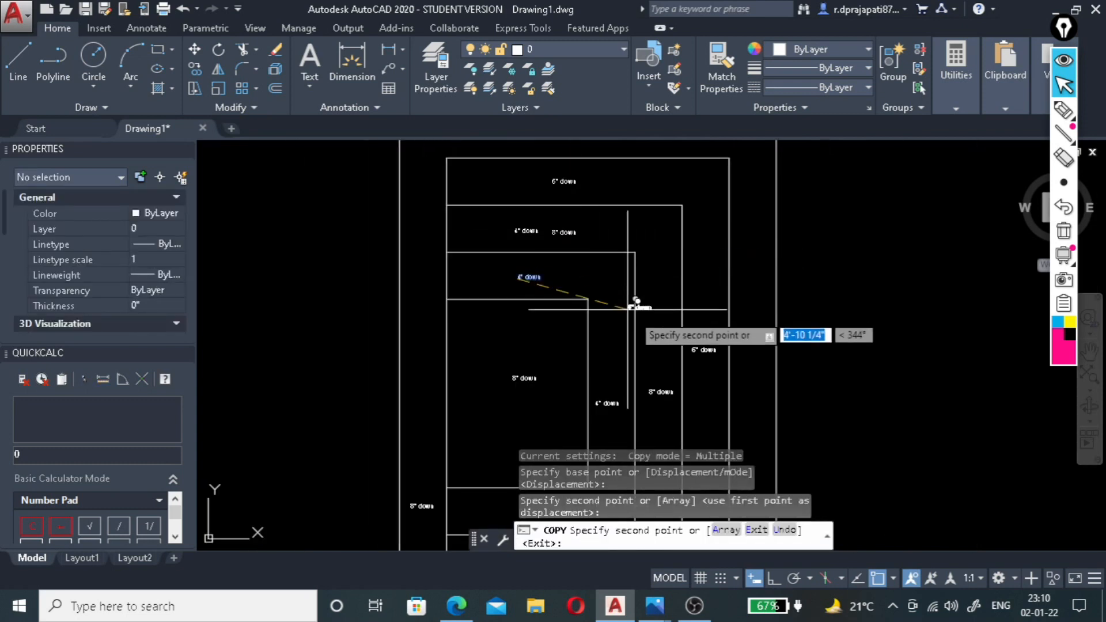
pyautogui.scroll(3, 570, 305)
pyautogui.scroll(-3, 624, 309)
pyautogui.scroll(4, 624, 315)
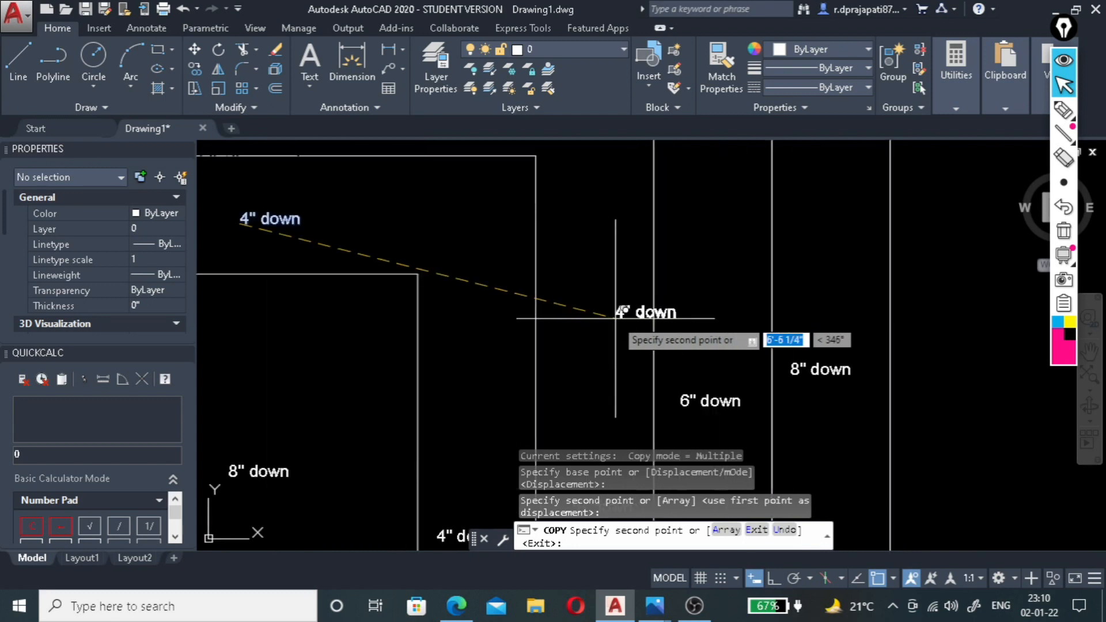
pyautogui.click(570, 362)
pyautogui.scroll(-4, 582, 256)
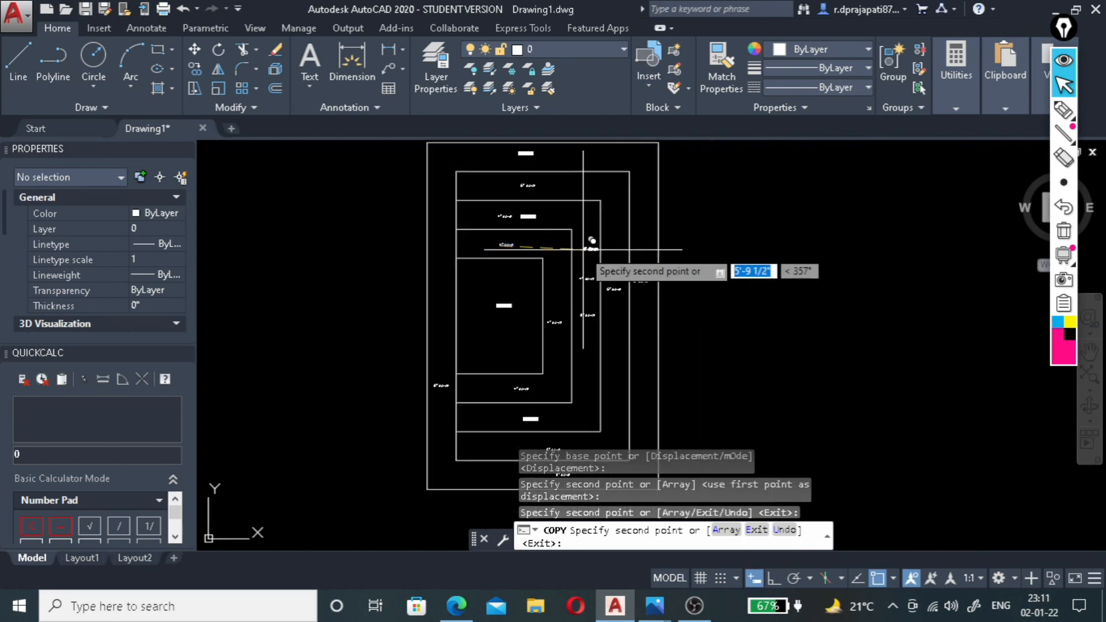
pyautogui.scroll(5, 515, 419)
pyautogui.click(513, 362)
pyautogui.press('Escape')
# Delete the old third-band labels: 6" down in the lower side and 8" down in the right and upper sides.
pyautogui.click(578, 421)
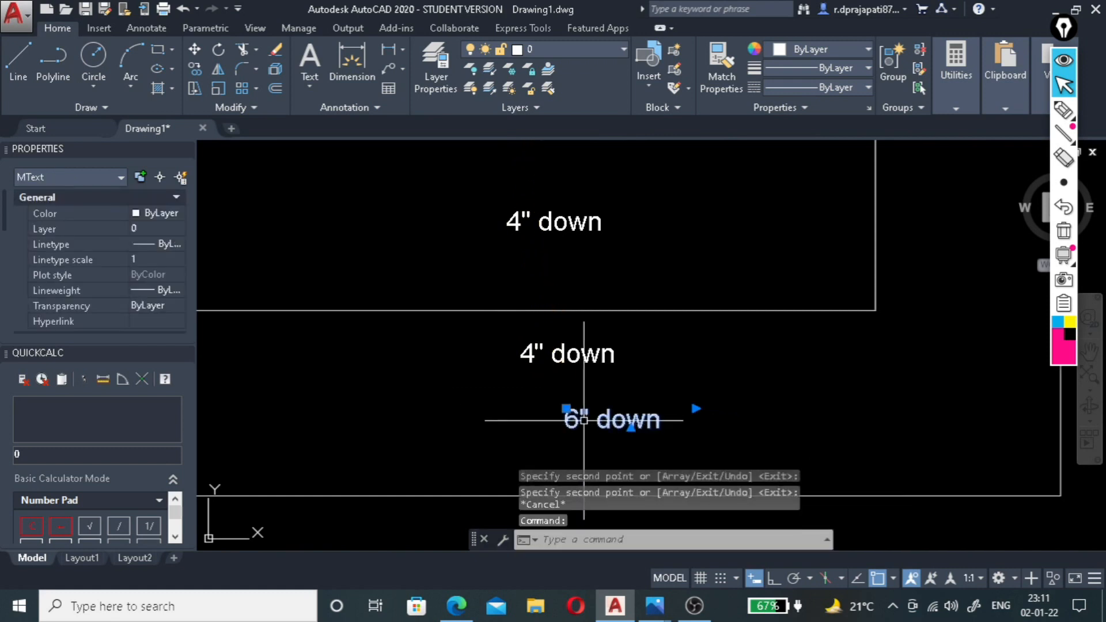
pyautogui.press('Delete')
pyautogui.scroll(-5, 576, 422)
pyautogui.scroll(5, 663, 286)
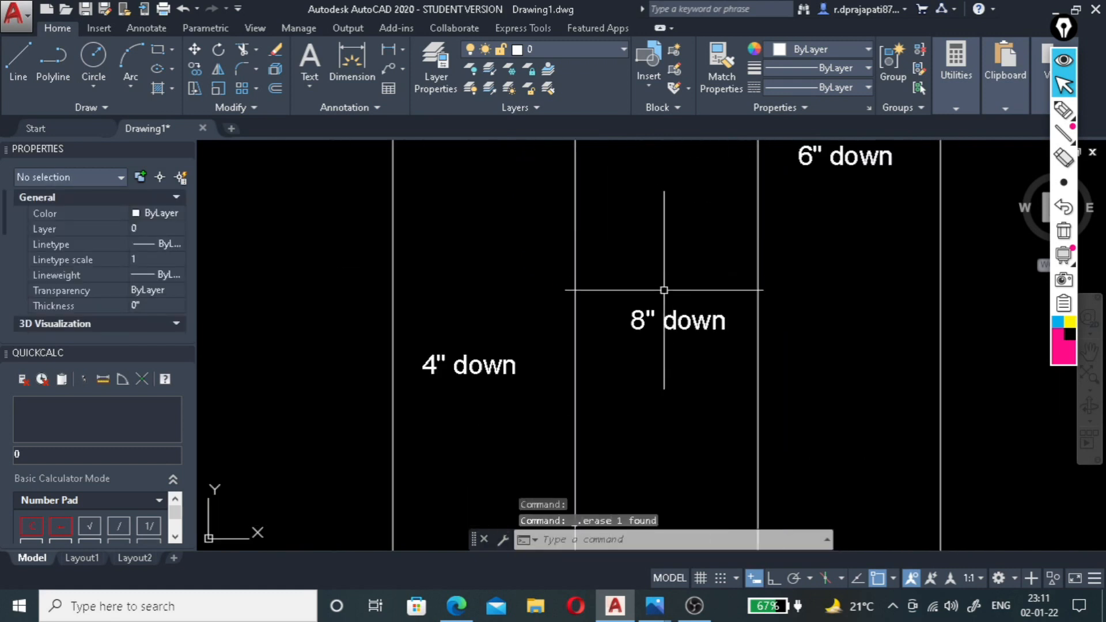
pyautogui.scroll(-4, 651, 357)
pyautogui.scroll(4, 661, 348)
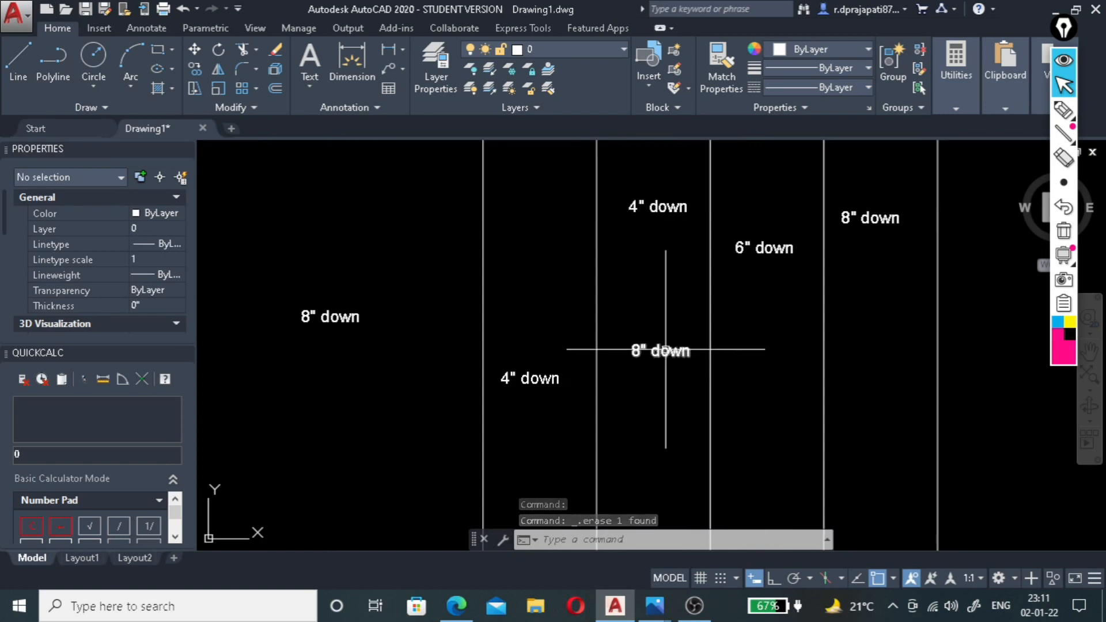
pyautogui.click(662, 347)
pyautogui.press('Delete')
pyautogui.scroll(-4, 601, 370)
pyautogui.scroll(6, 646, 227)
pyautogui.click(646, 252)
pyautogui.press('Delete')
# Change the label in the fourth band's upper side to read 2" down.
pyautogui.scroll(-6, 627, 278)
pyautogui.scroll(5, 597, 311)
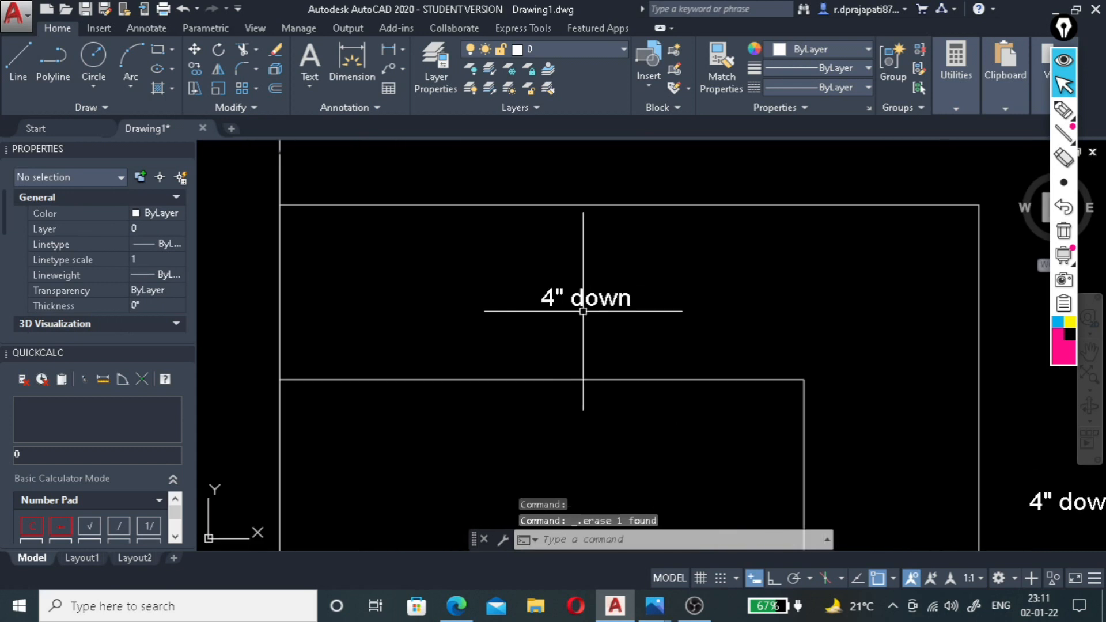
pyautogui.click(556, 295)
pyautogui.doubleClick(557, 298)
pyautogui.write('2')
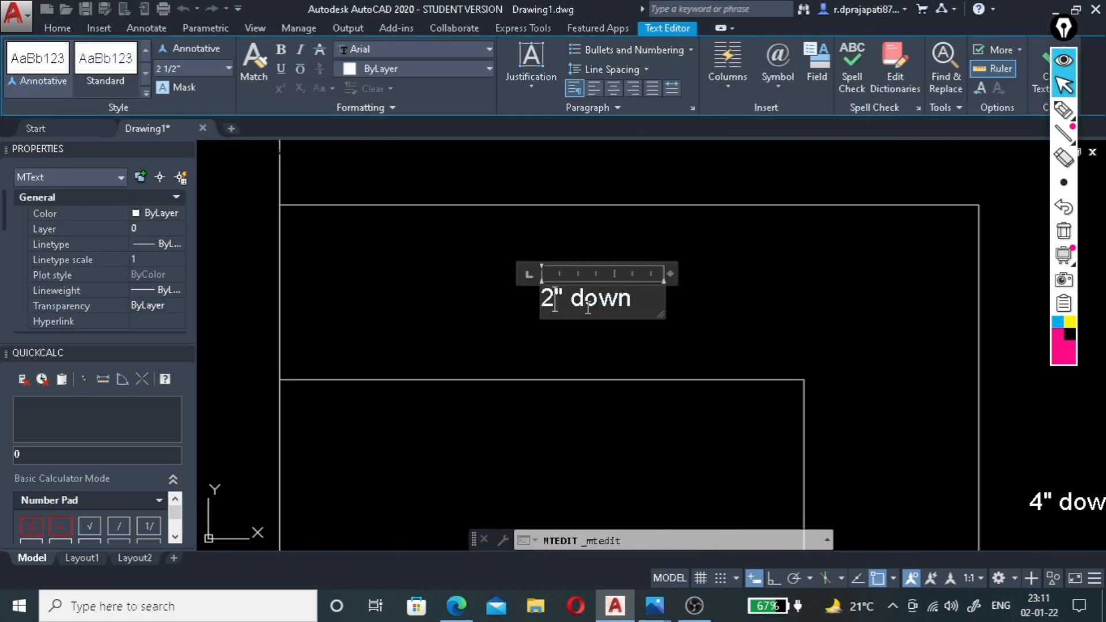
# Change the label in the fourth band's right side to read 2" down.
pyautogui.scroll(-5, 627, 259)
pyautogui.scroll(8, 658, 429)
pyautogui.scroll(6, 660, 433)
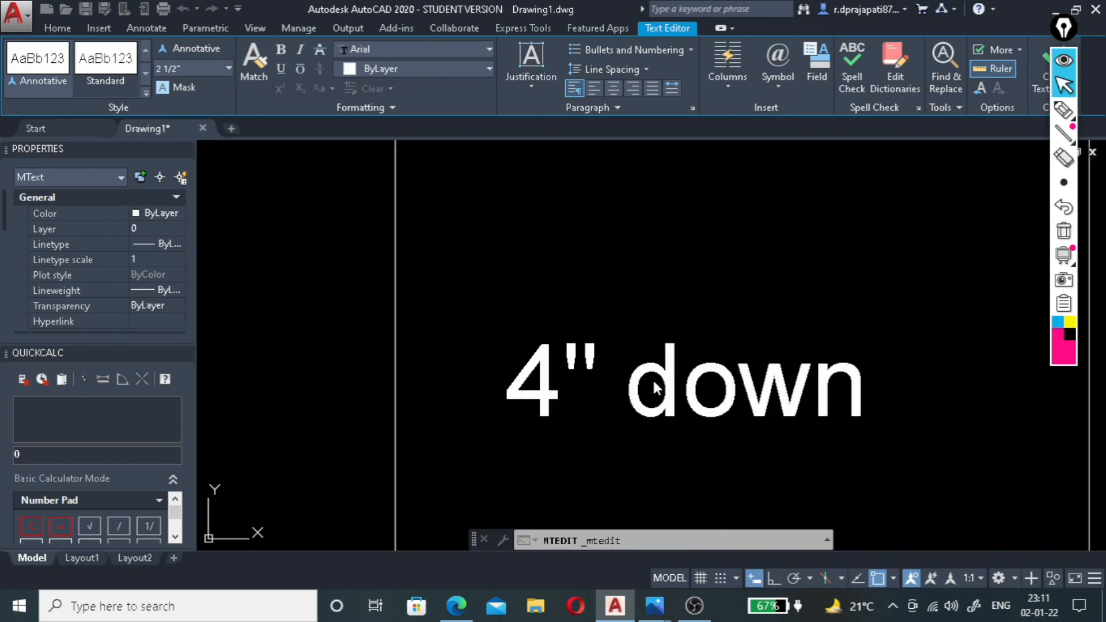
pyautogui.click(653, 379)
pyautogui.click(658, 374)
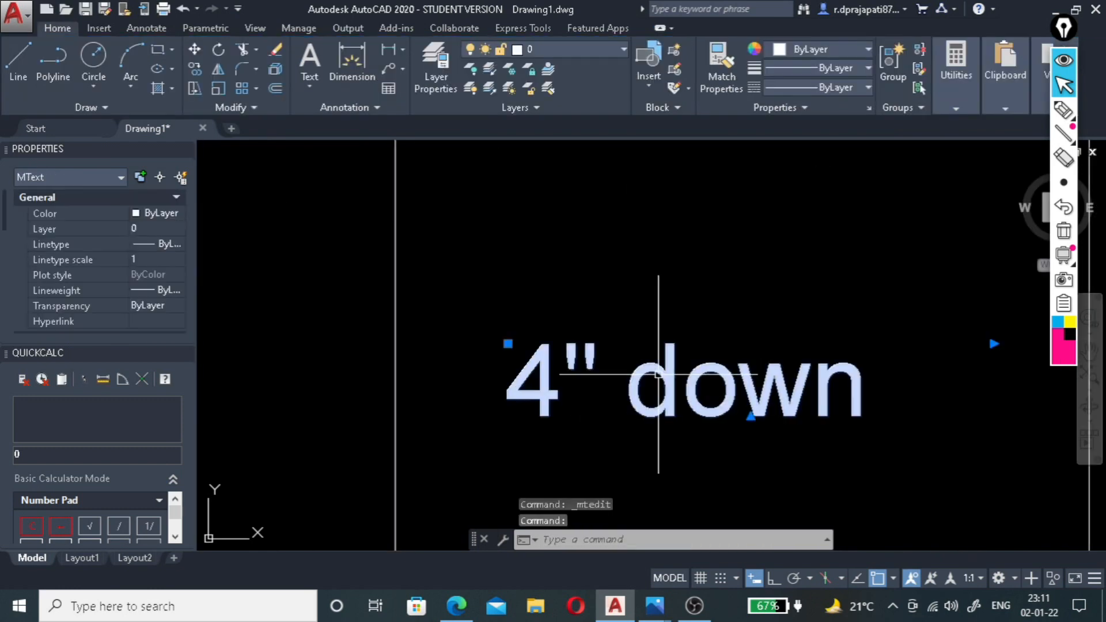
pyautogui.doubleClick(682, 385)
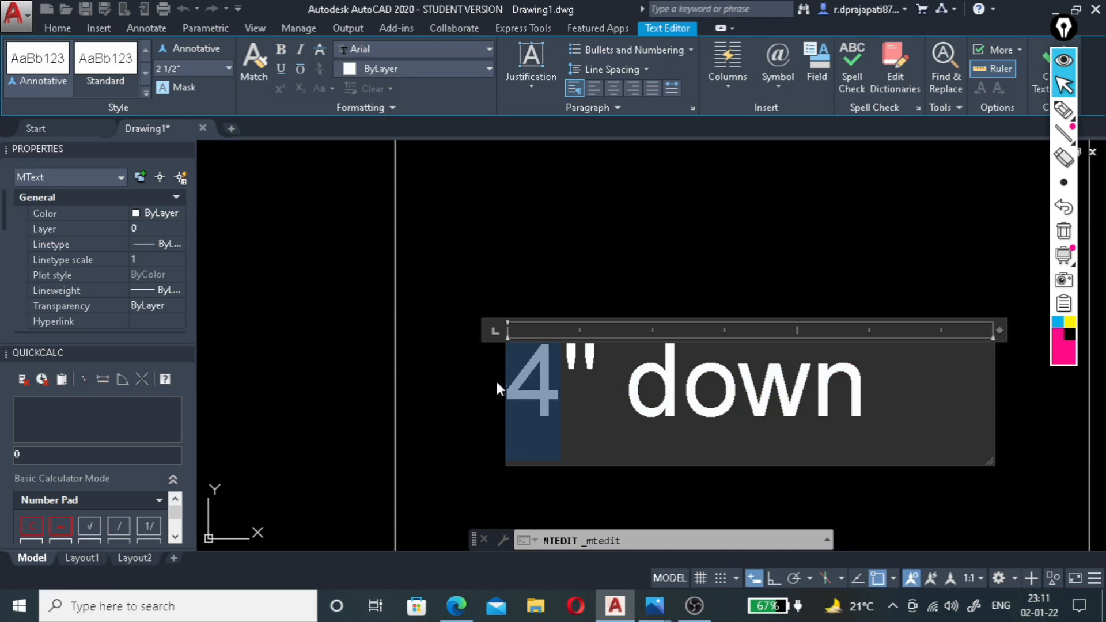
pyautogui.write('2')
# Change the label in the fourth band's lower side to read 2" down.
pyautogui.scroll(-9, 656, 285)
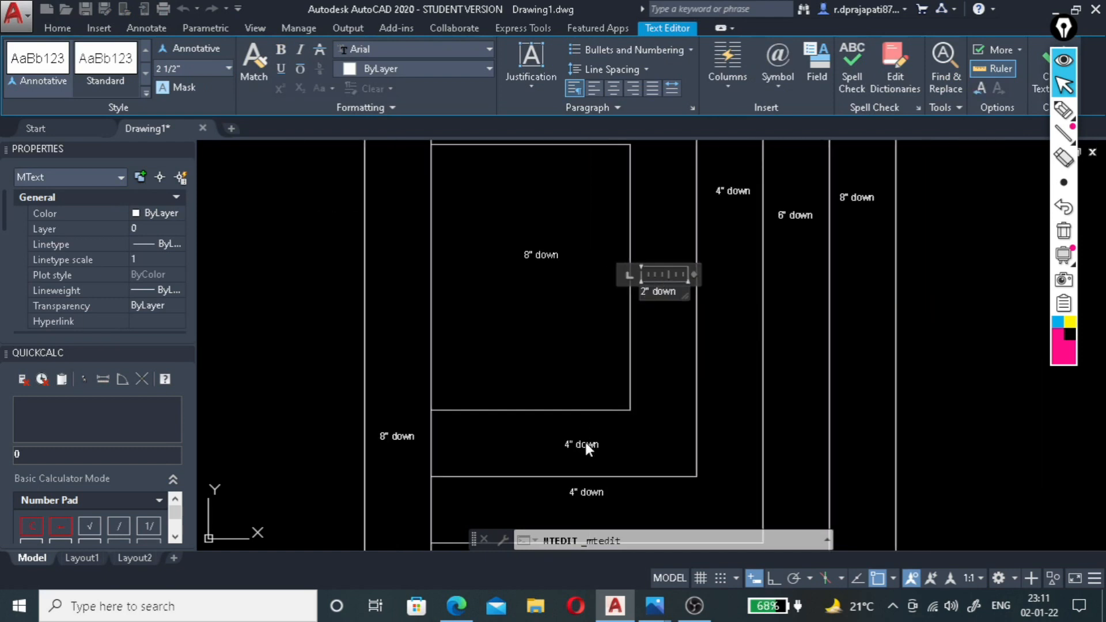
pyautogui.scroll(10, 585, 443)
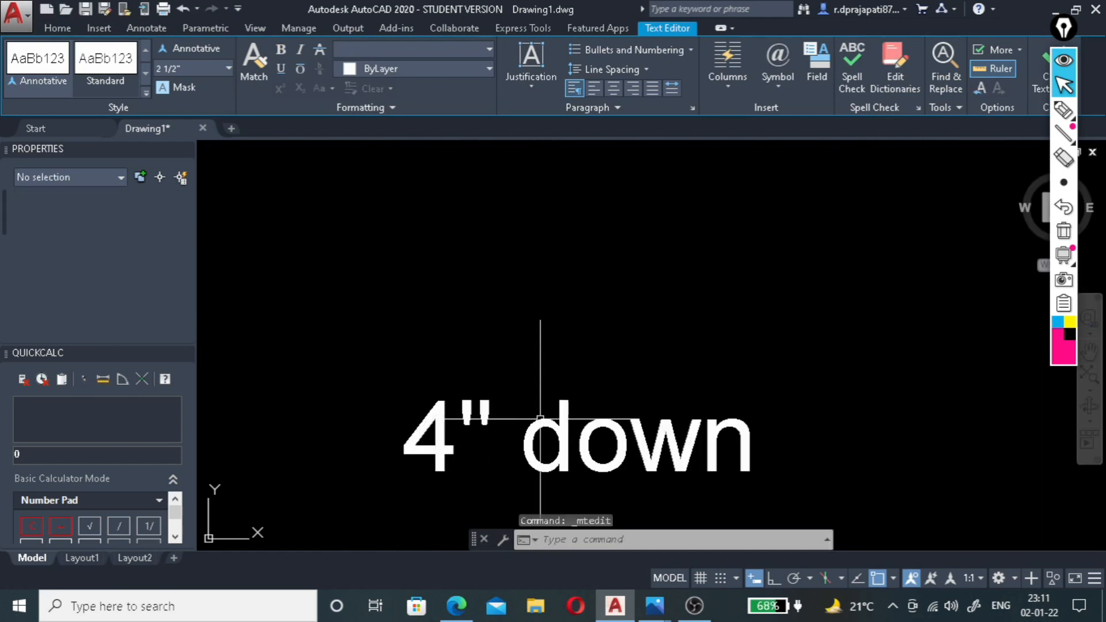
pyautogui.click(541, 422)
pyautogui.doubleClick(449, 441)
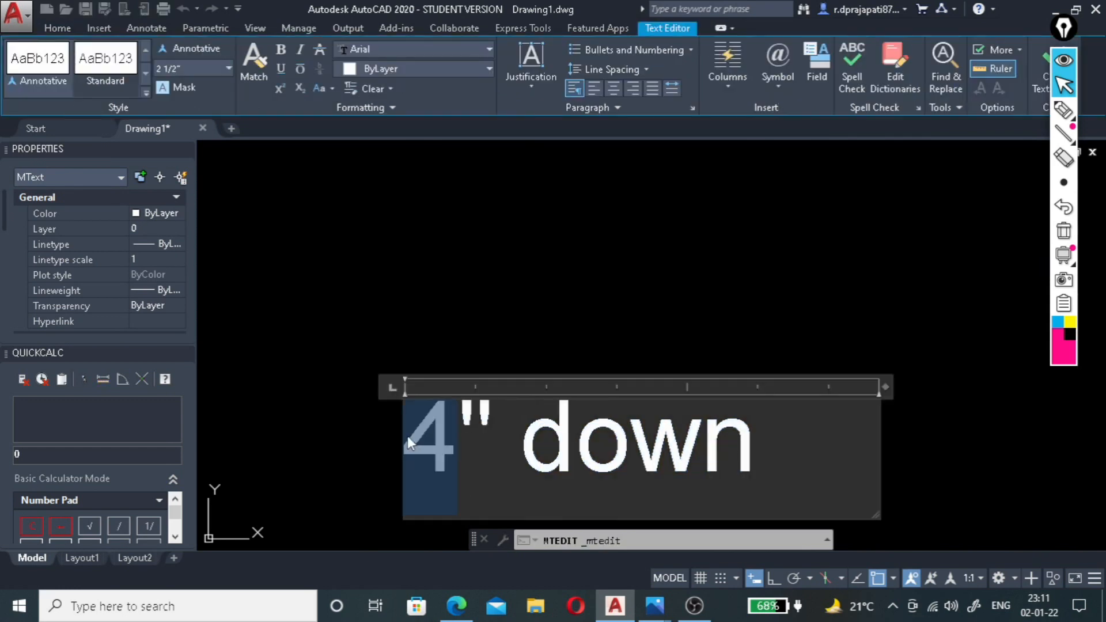
pyautogui.write('2')
pyautogui.click(645, 274)
# Change the label inside the innermost rectangle to read 0'0" down.
pyautogui.scroll(-5, 679, 336)
pyautogui.scroll(-5, 666, 388)
pyautogui.scroll(5, 607, 265)
pyautogui.click(618, 258)
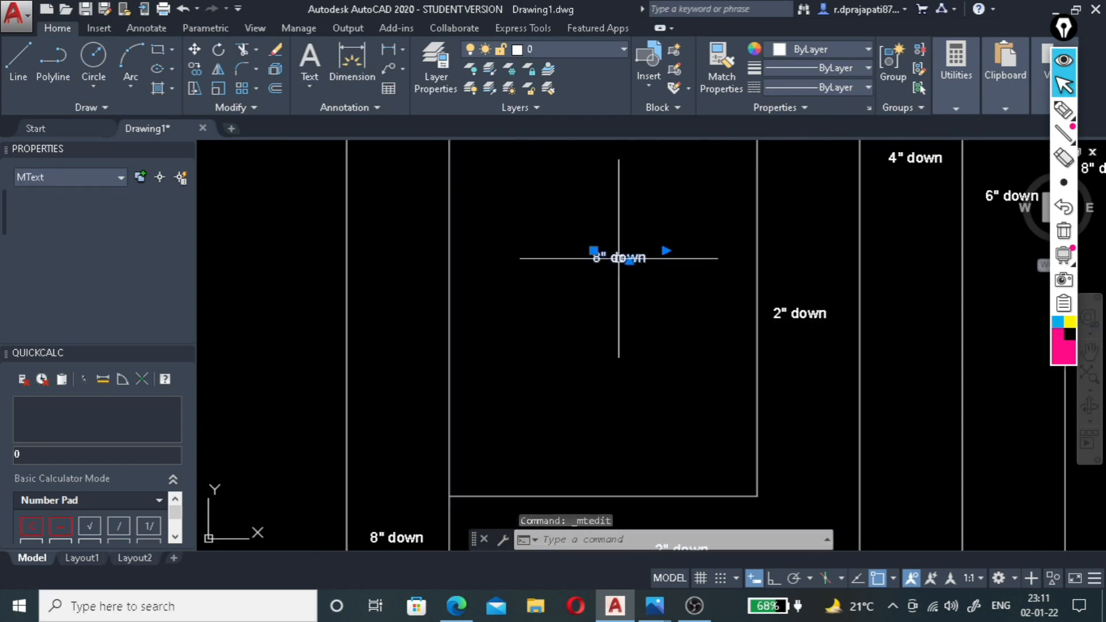
pyautogui.doubleClick(616, 258)
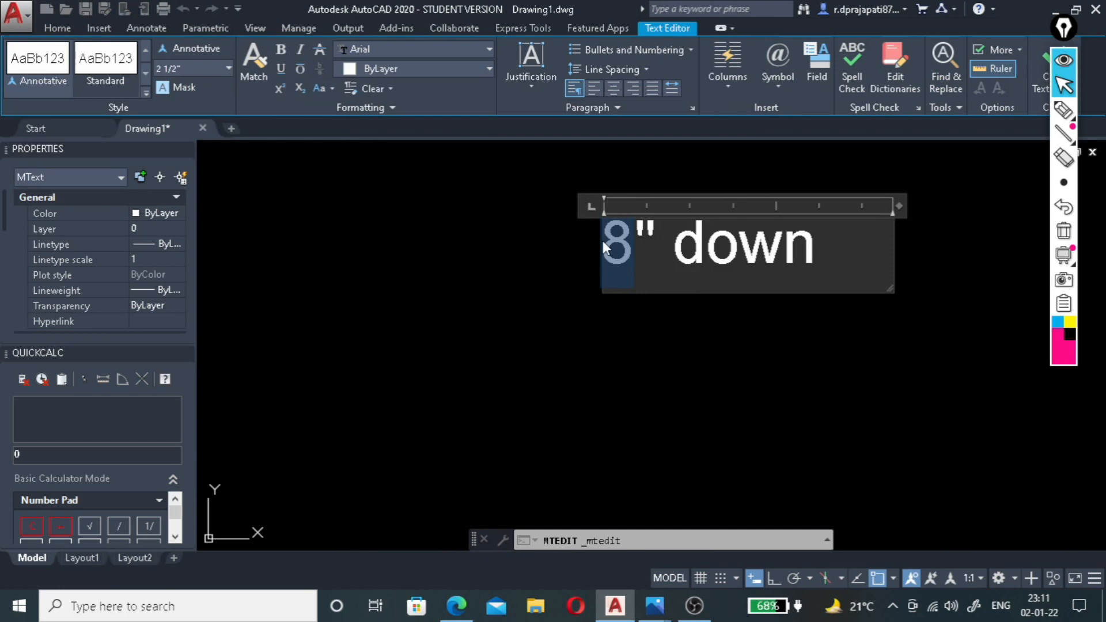
pyautogui.write('0')
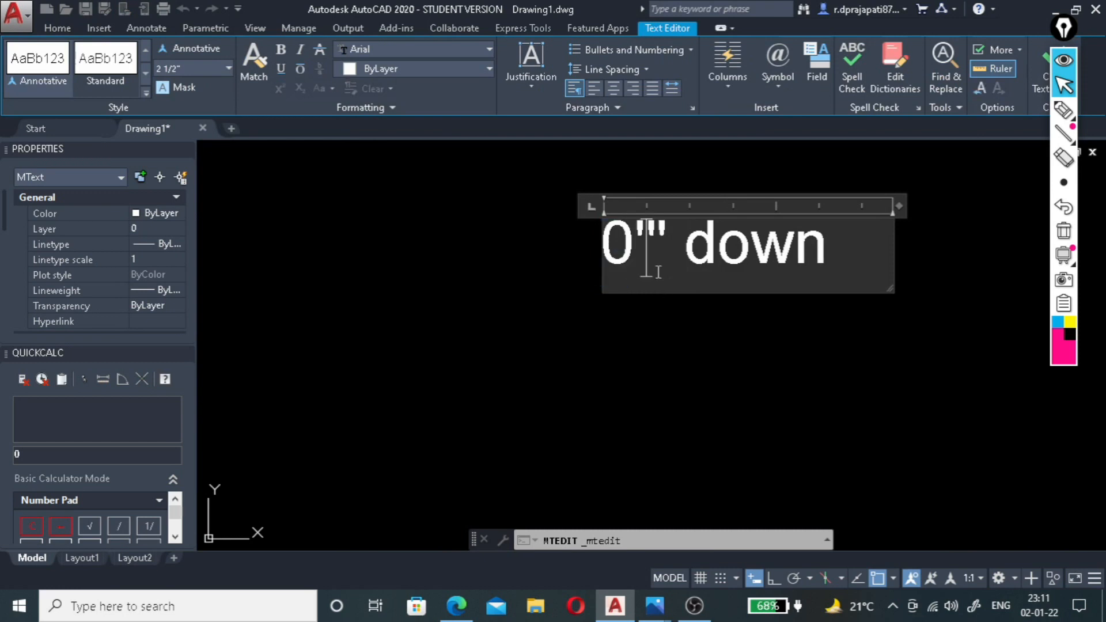
pyautogui.write("'0")
pyautogui.click(721, 367)
pyautogui.scroll(-5, 587, 311)
pyautogui.scroll(-2, 586, 307)
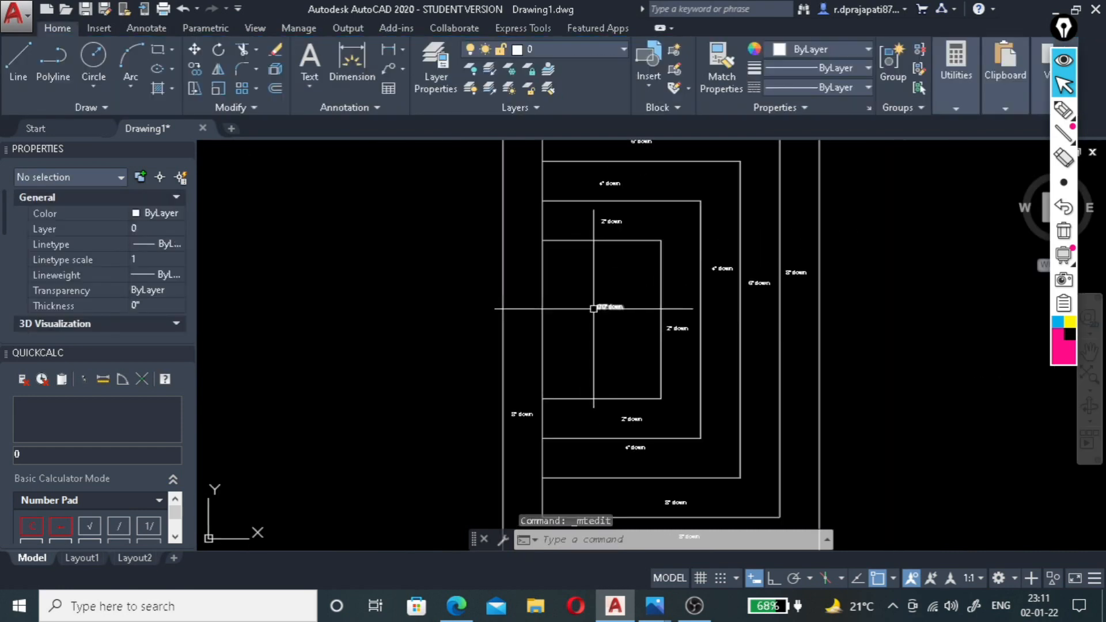
pyautogui.scroll(5, 511, 420)
pyautogui.scroll(-8, 508, 420)
pyautogui.scroll(7, 567, 306)
pyautogui.scroll(4, 558, 322)
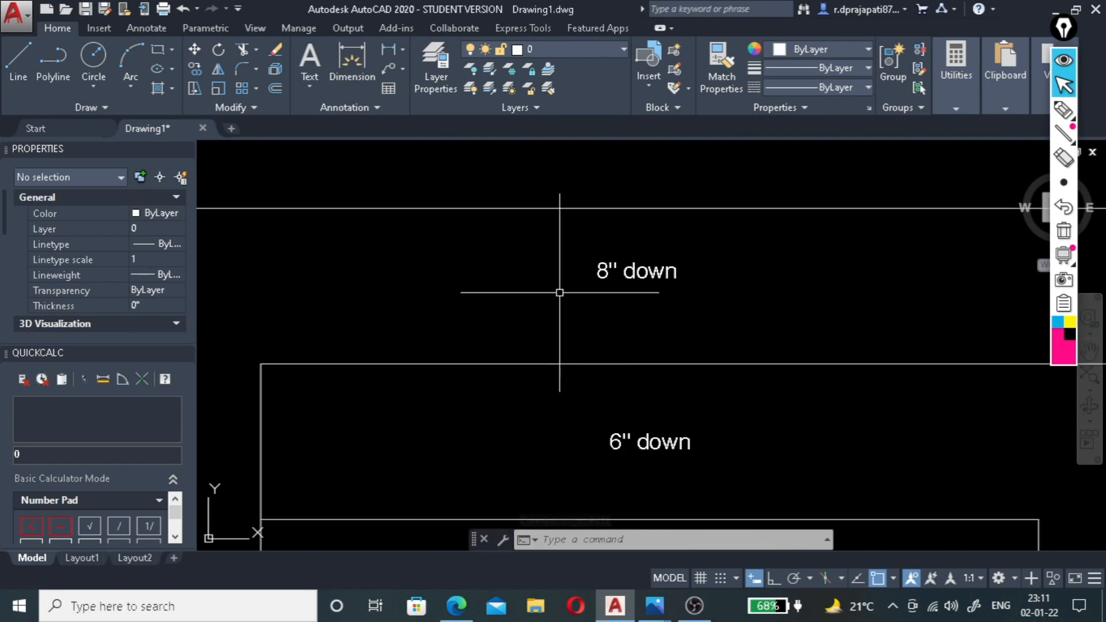
pyautogui.click(639, 268)
pyautogui.doubleClick(639, 269)
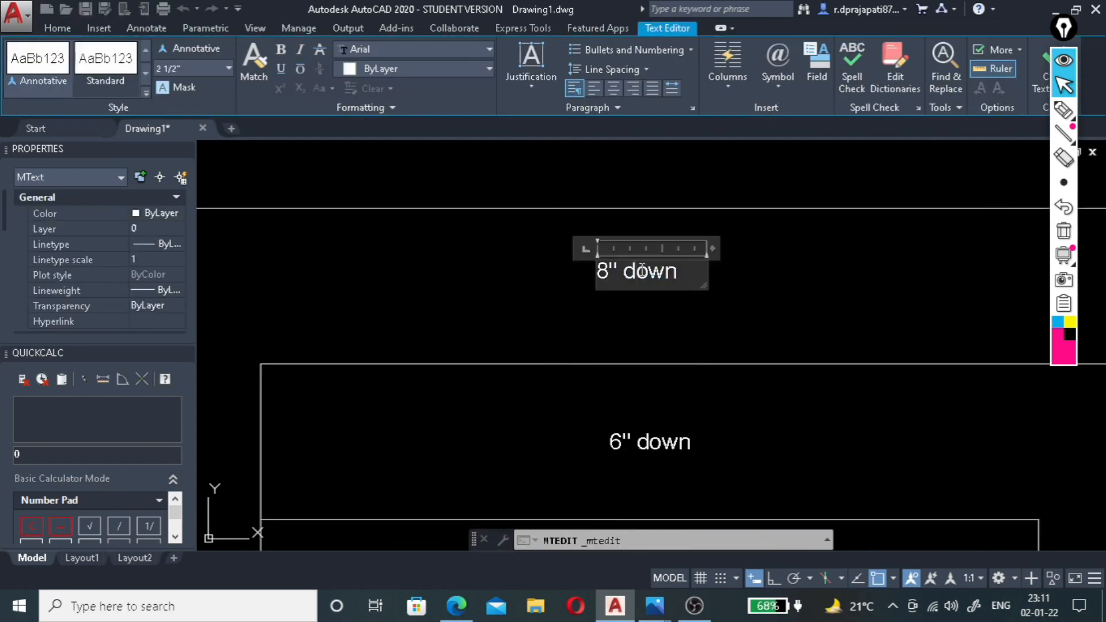
pyautogui.press('Escape')
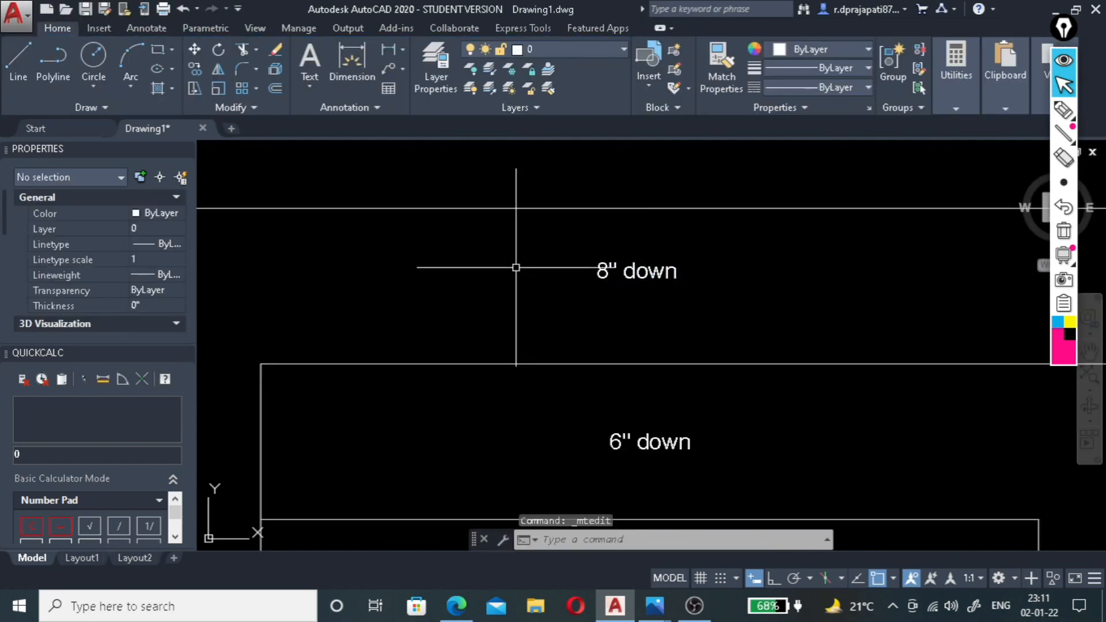
pyautogui.click(389, 53)
pyautogui.click(486, 246)
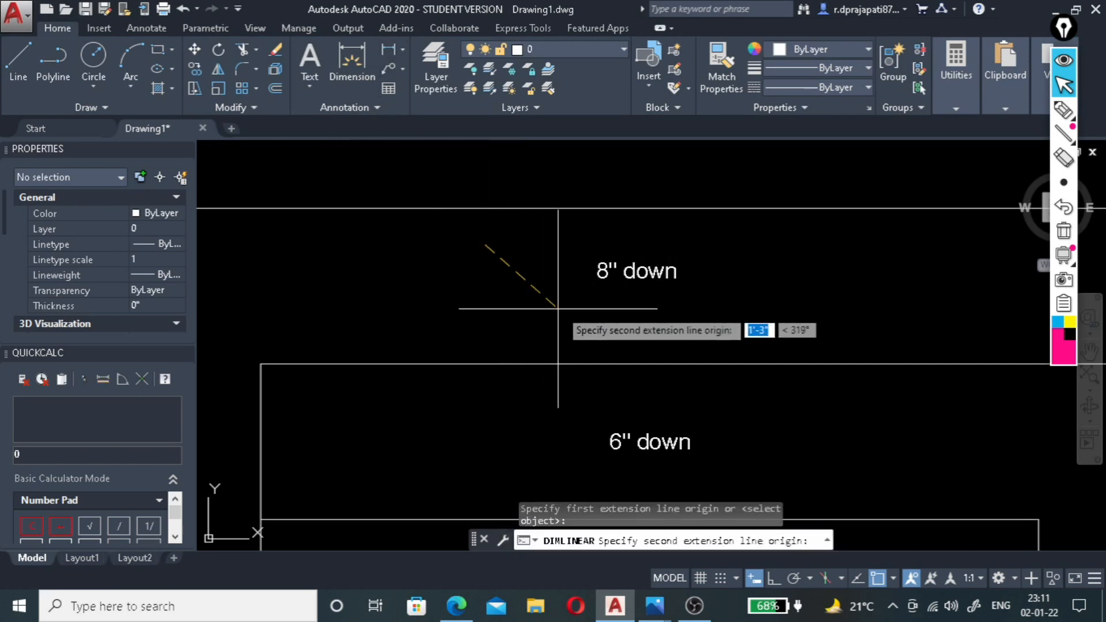
pyautogui.press('Escape')
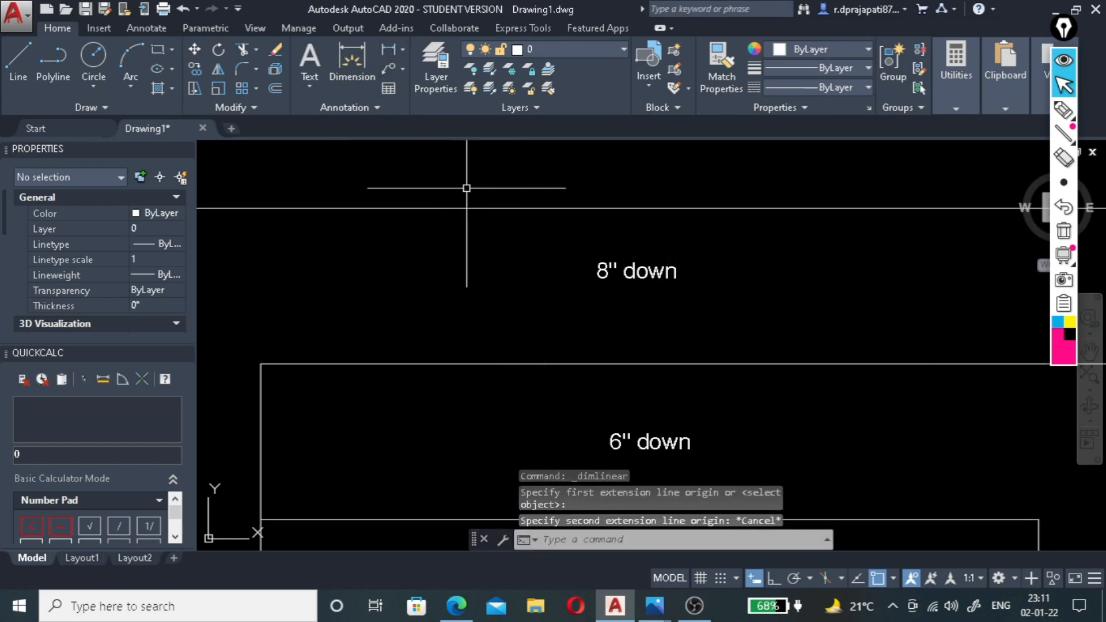
# Add the multiline text "lvl." ahead of the 8" down label in the outermost band's upper side.
pyautogui.click(311, 61)
pyautogui.click(510, 258)
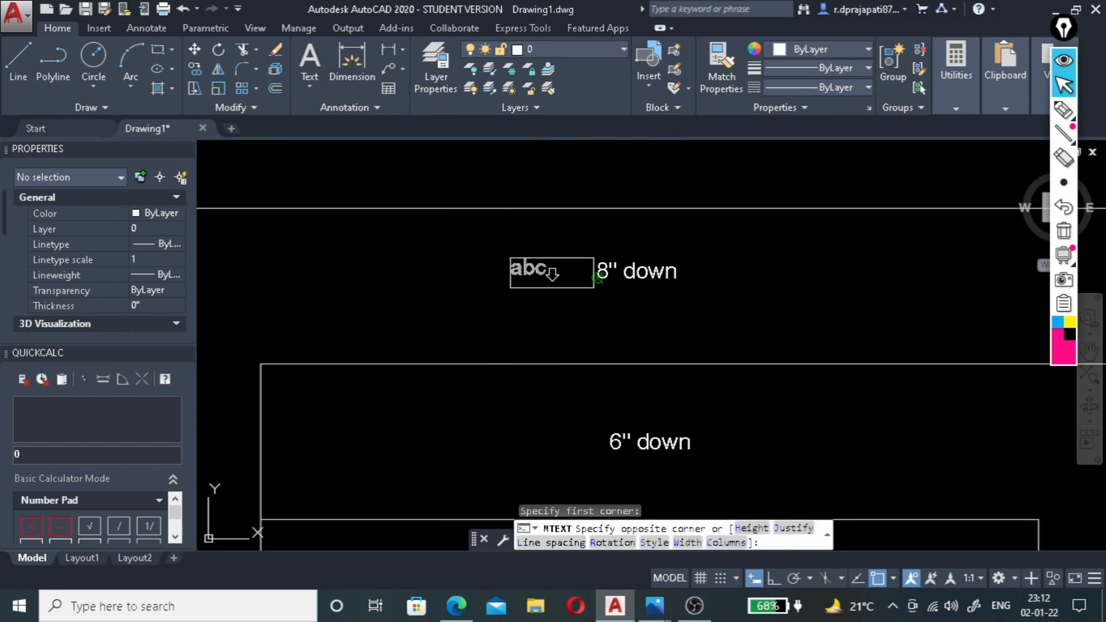
pyautogui.click(594, 286)
pyautogui.write('lvl.')
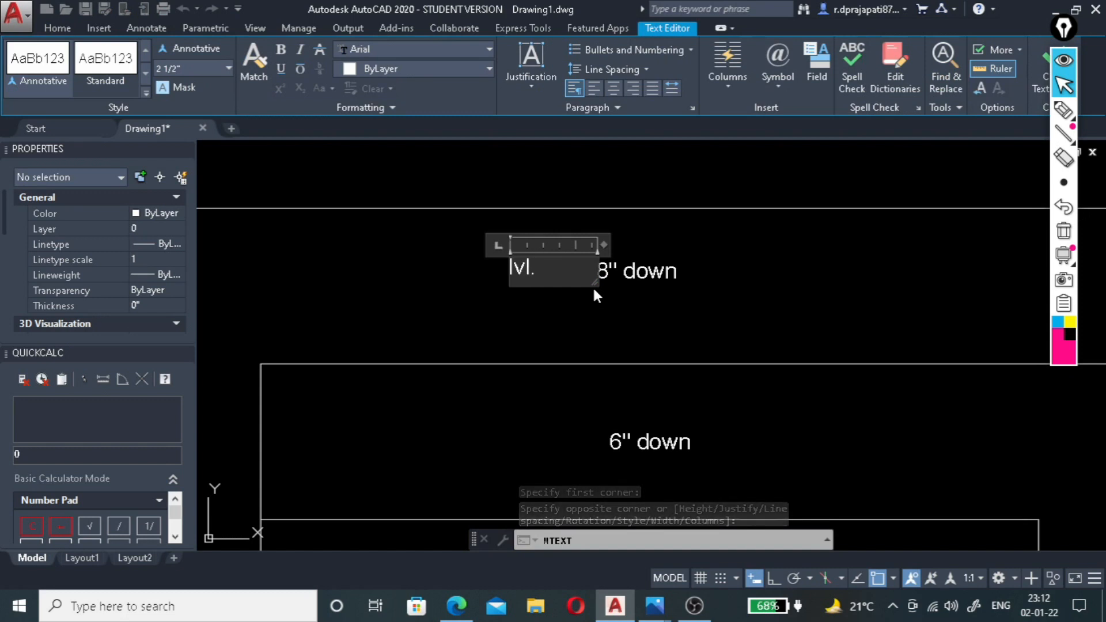
pyautogui.click(600, 281)
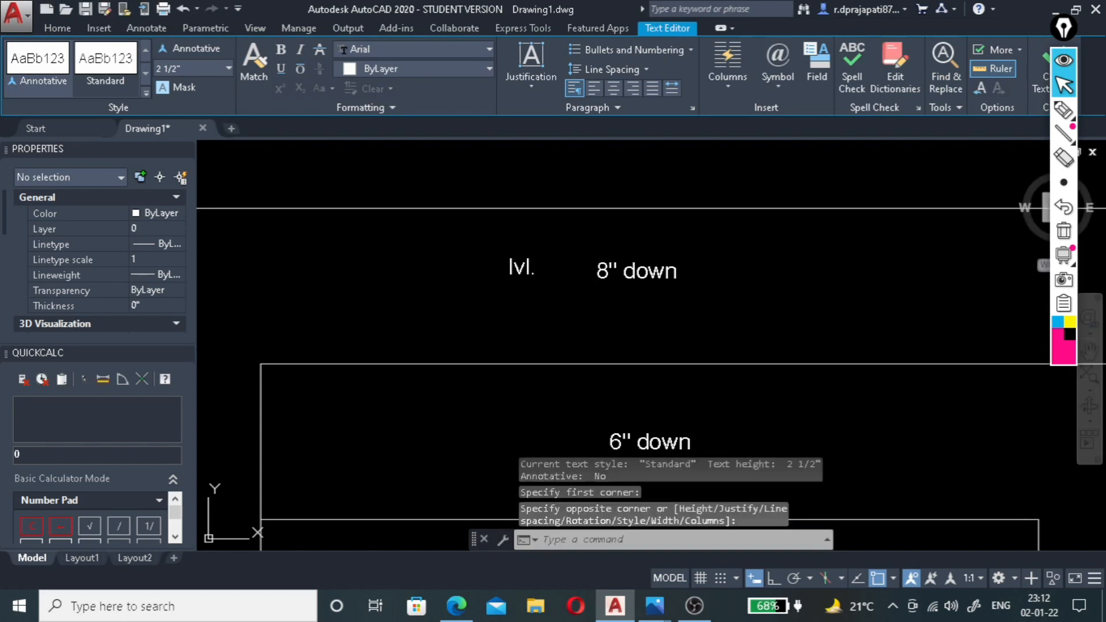
# Move the "lvl." text close to the start of the 8" down label in the outermost band's upper side.
pyautogui.click(528, 267)
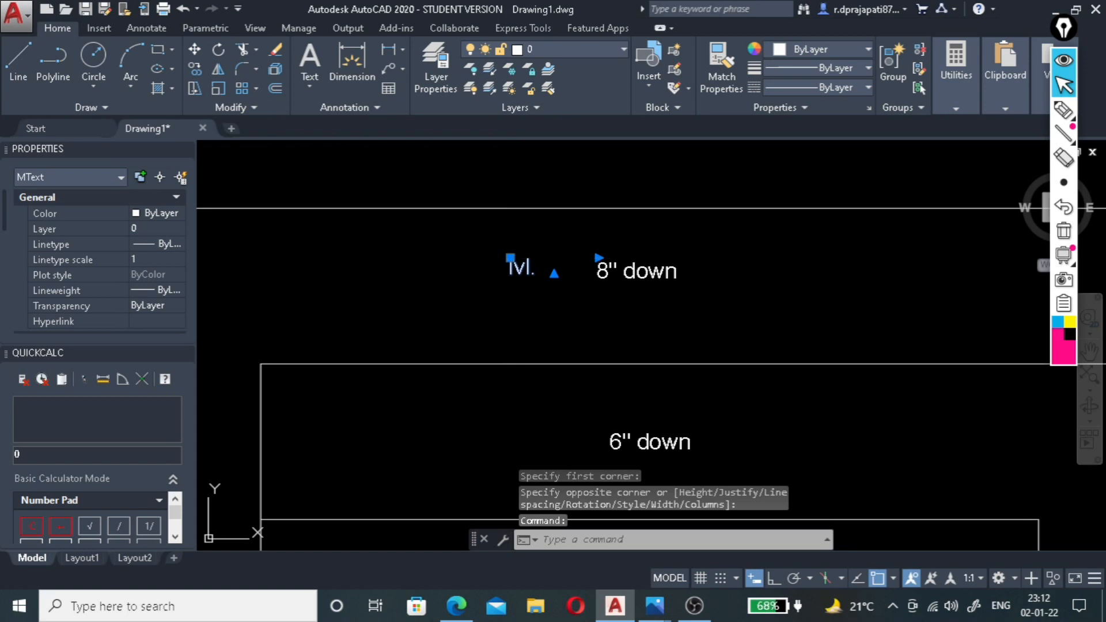
pyautogui.click(510, 258)
pyautogui.scroll(3, 556, 265)
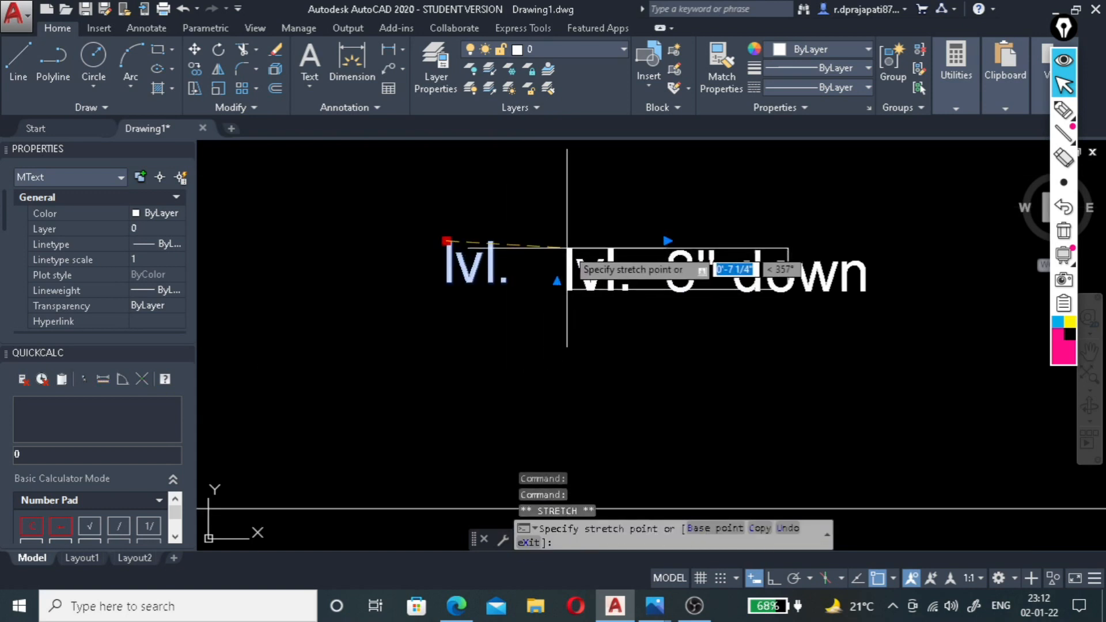
pyautogui.click(566, 249)
pyautogui.press('Escape')
# Copy the "lvl." text in front of the 6", 4" and 2" down labels in the upper side of the inner bands.
pyautogui.click(572, 268)
pyautogui.write('co')
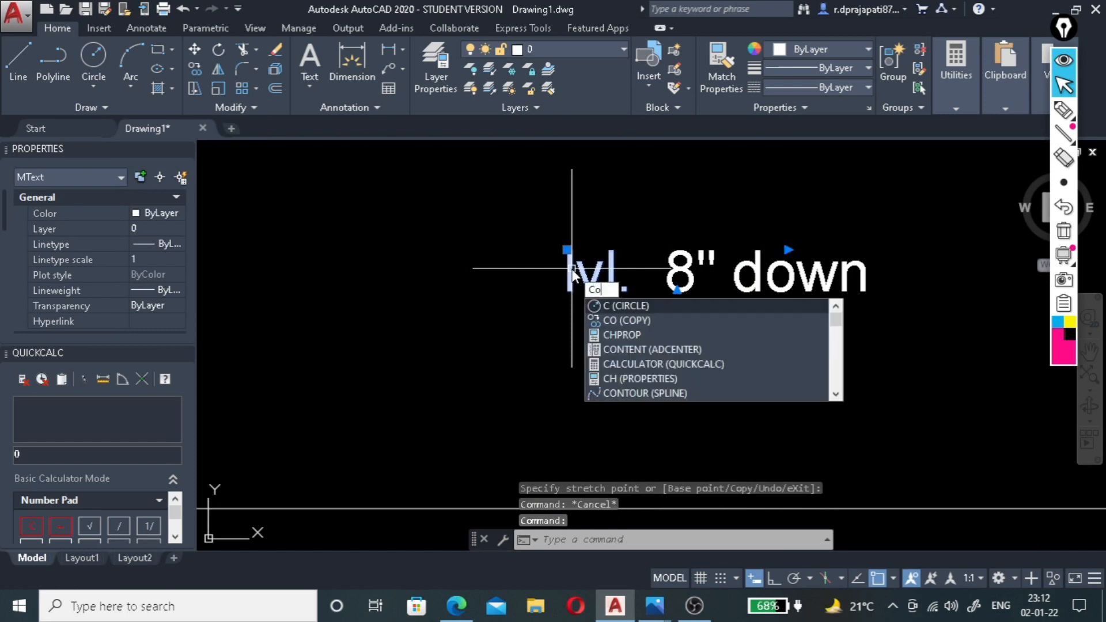
pyautogui.press('Return')
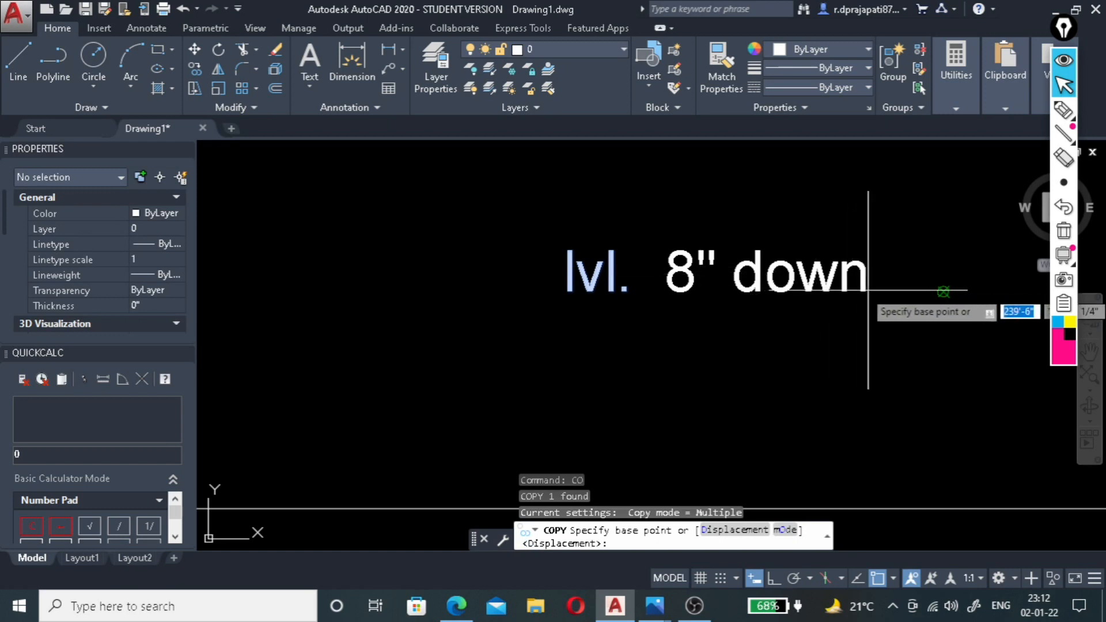
pyautogui.click(681, 266)
pyautogui.scroll(-3, 548, 292)
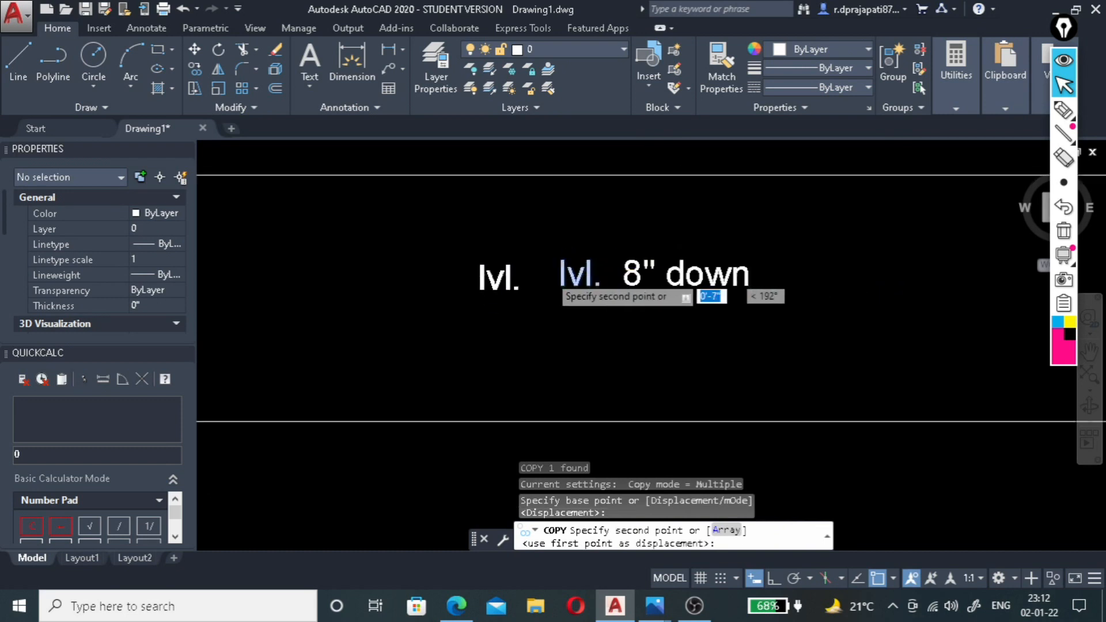
pyautogui.scroll(4, 561, 305)
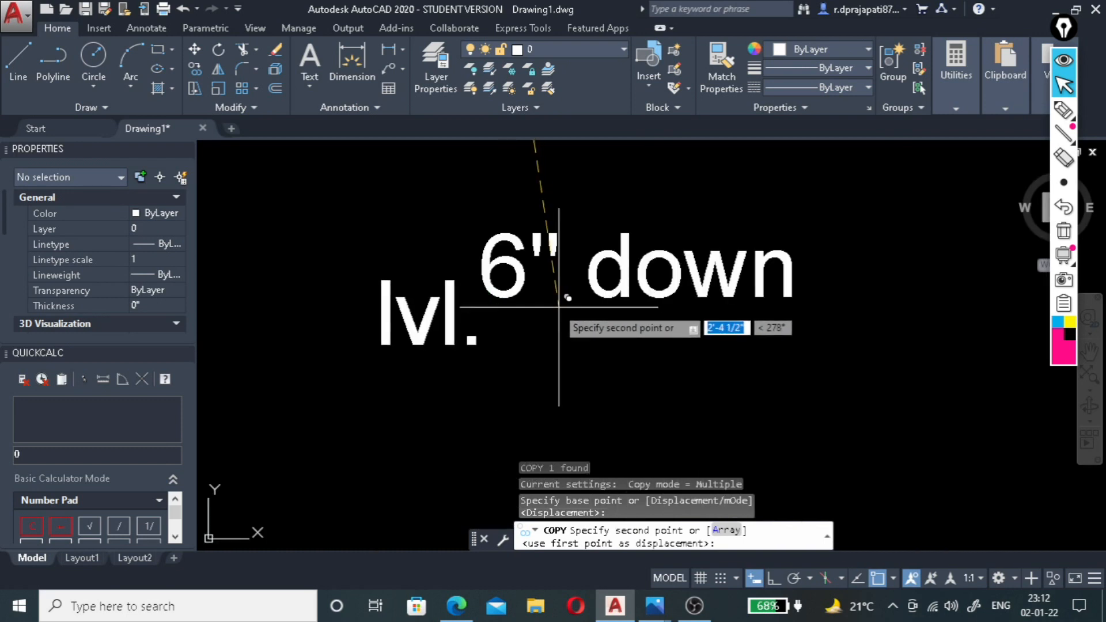
pyautogui.click(511, 264)
pyautogui.scroll(-6, 541, 216)
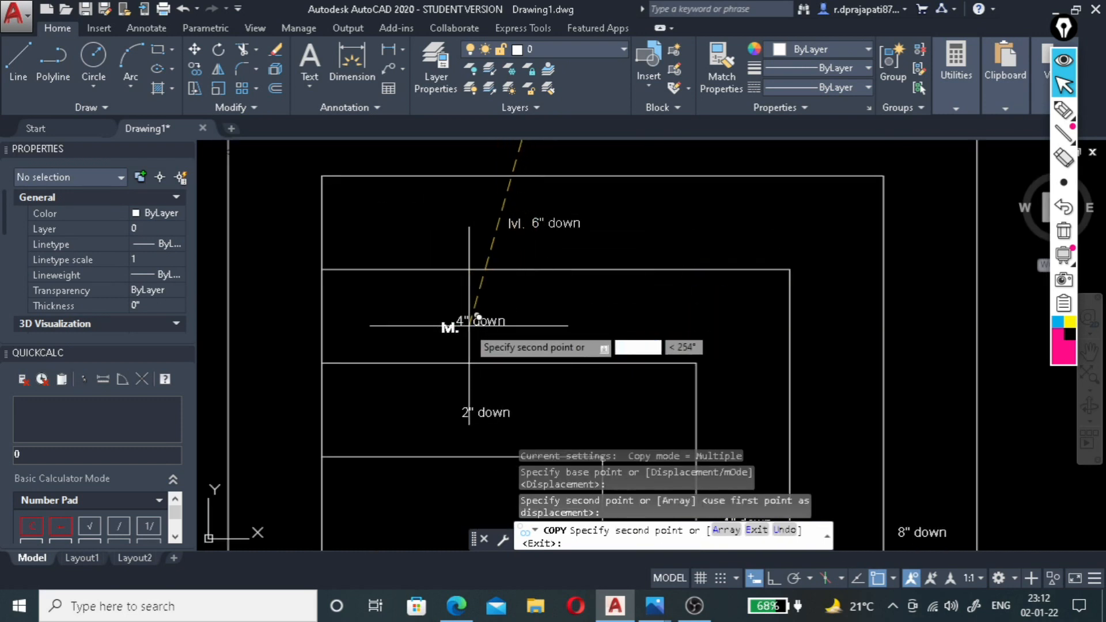
pyautogui.scroll(8, 461, 318)
pyautogui.click(486, 305)
pyautogui.scroll(-5, 518, 307)
pyautogui.scroll(6, 553, 322)
pyautogui.click(480, 319)
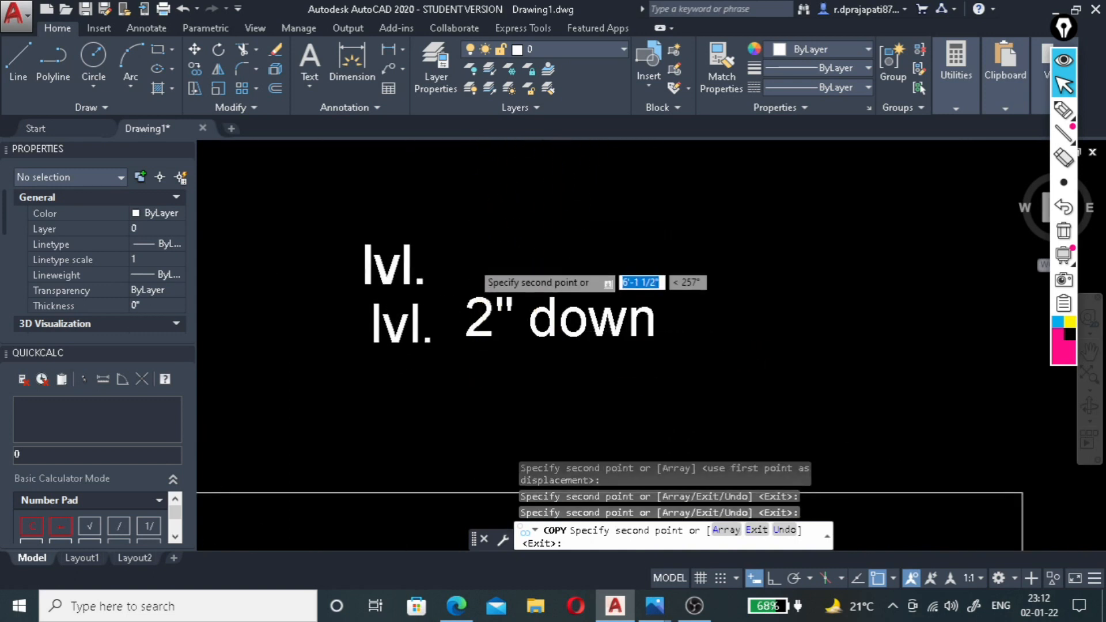
# Place further "lvl." copies in front of the 8", 6", 4" and 2" down labels along the bands' right sides.
pyautogui.scroll(-5, 469, 248)
pyautogui.scroll(5, 736, 373)
pyautogui.scroll(-4, 737, 373)
pyautogui.scroll(7, 760, 313)
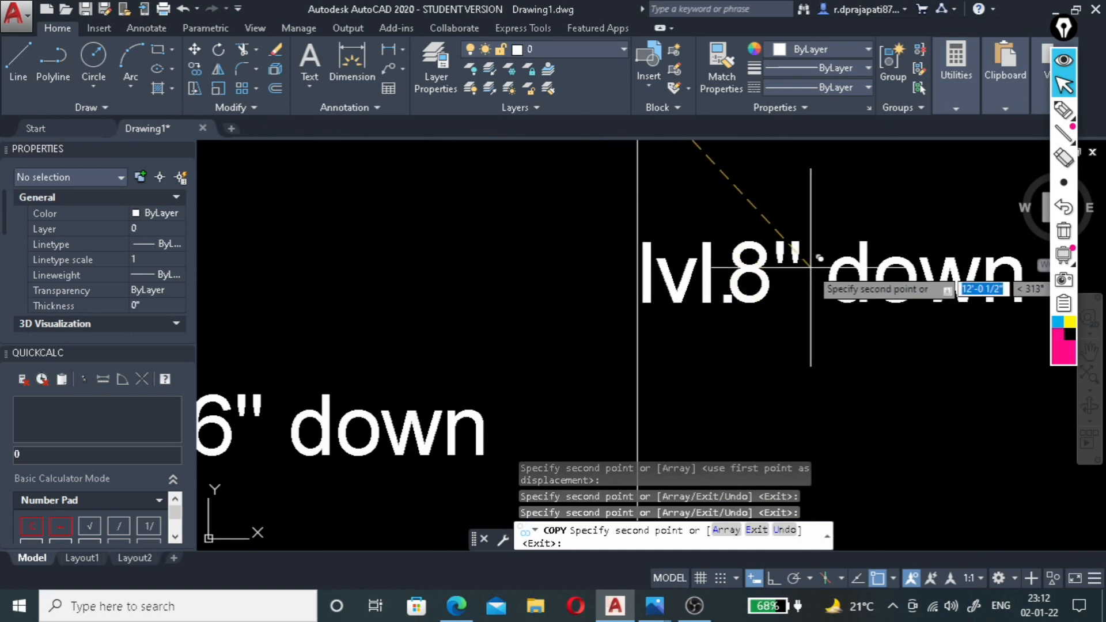
pyautogui.click(810, 266)
pyautogui.scroll(-3, 702, 271)
pyautogui.scroll(4, 633, 302)
pyautogui.click(631, 298)
pyautogui.scroll(-3, 593, 346)
pyautogui.scroll(4, 428, 239)
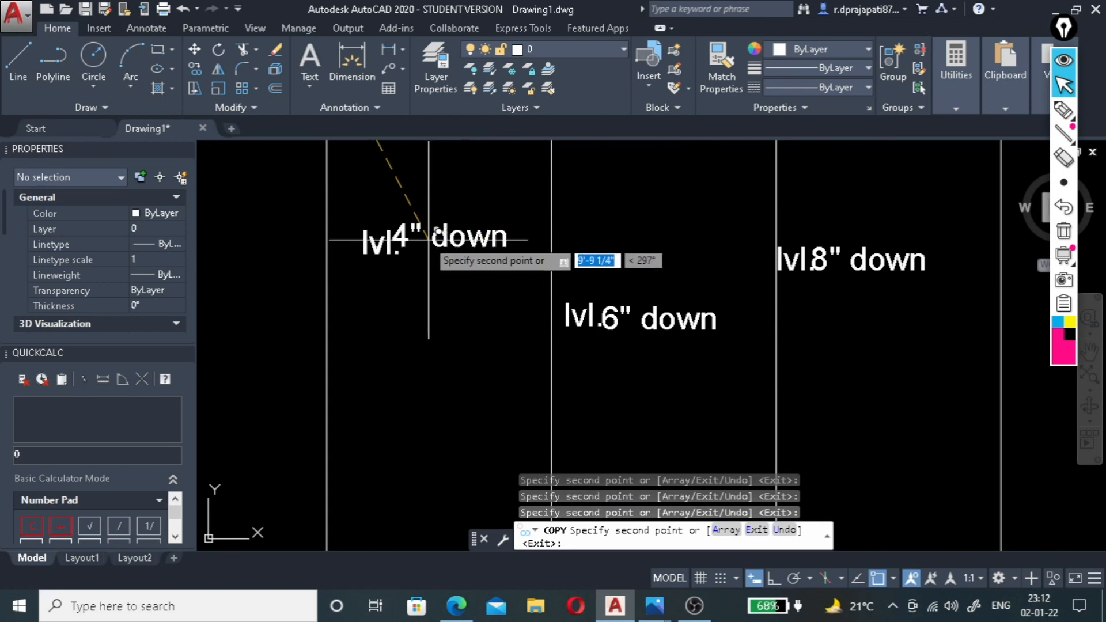
pyautogui.click(422, 233)
pyautogui.scroll(-3, 562, 173)
pyautogui.scroll(4, 407, 218)
pyautogui.click(407, 209)
# Place "lvl." copies in front of the 2" down and 4" down labels in the bands' lower sides.
pyautogui.scroll(-3, 468, 253)
pyautogui.scroll(4, 392, 383)
pyautogui.scroll(2, 392, 383)
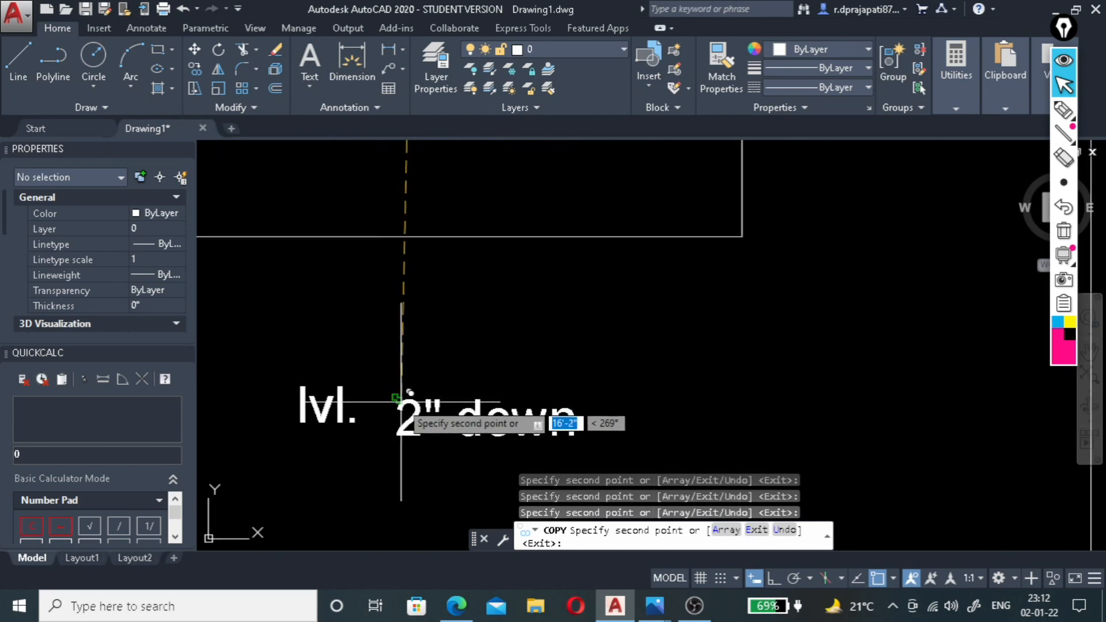
pyautogui.click(436, 406)
pyautogui.scroll(-3, 573, 296)
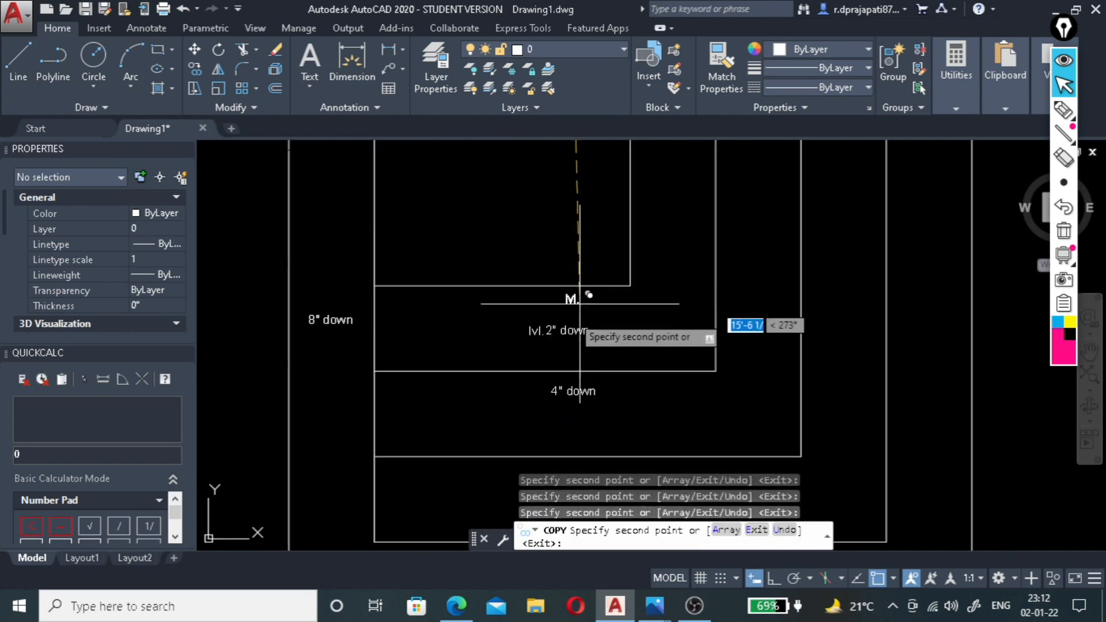
pyautogui.scroll(4, 570, 372)
pyautogui.click(570, 385)
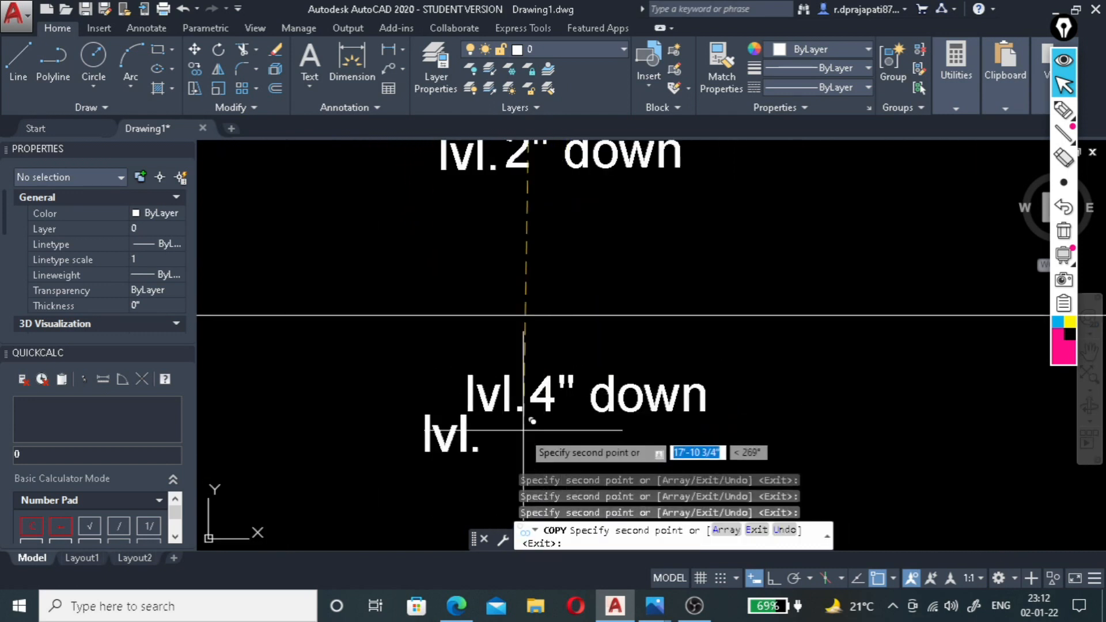
# Place "lvl." copies in front of the two 8" down labels in the lower sides of the two outermost bands.
pyautogui.scroll(-3, 543, 302)
pyautogui.scroll(-4, 579, 328)
pyautogui.scroll(6, 605, 376)
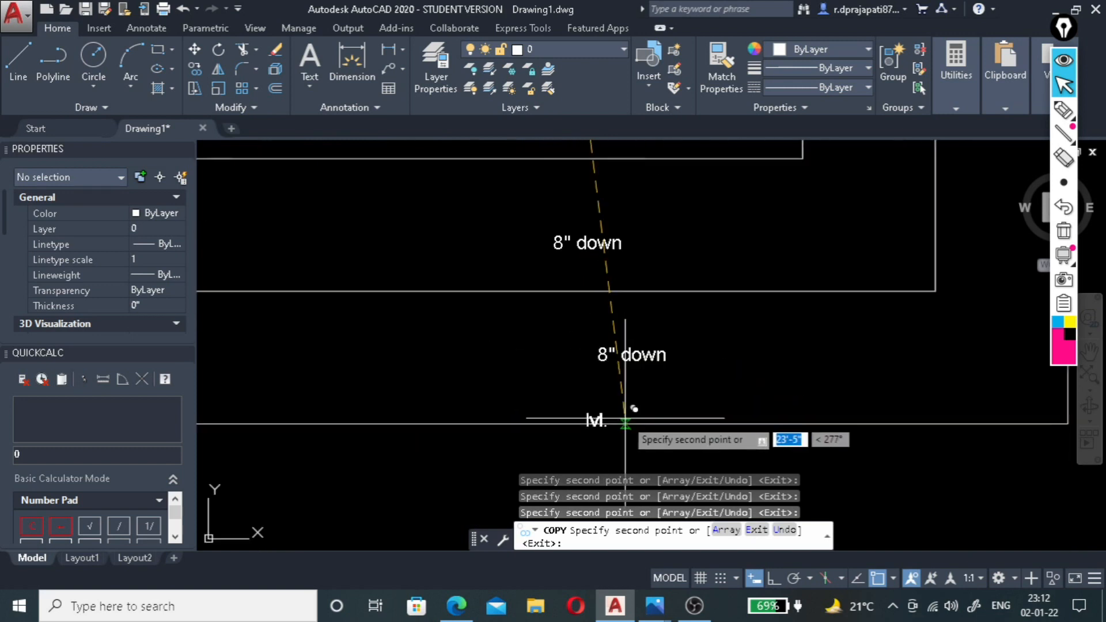
pyautogui.click(679, 316)
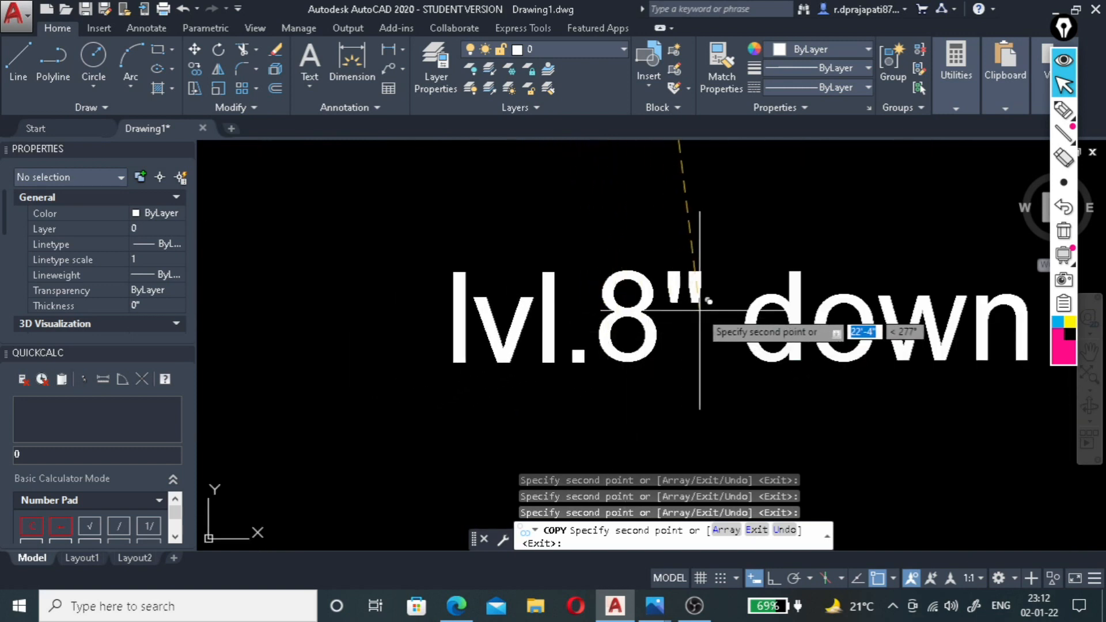
pyautogui.scroll(-5, 662, 392)
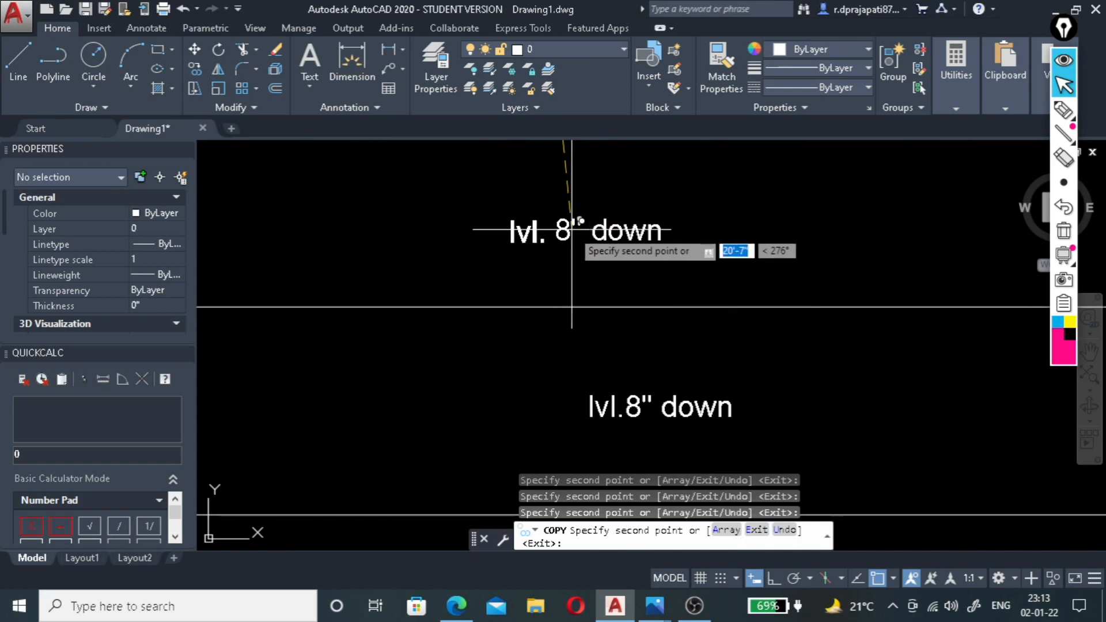
pyautogui.click(577, 229)
pyautogui.scroll(-6, 568, 271)
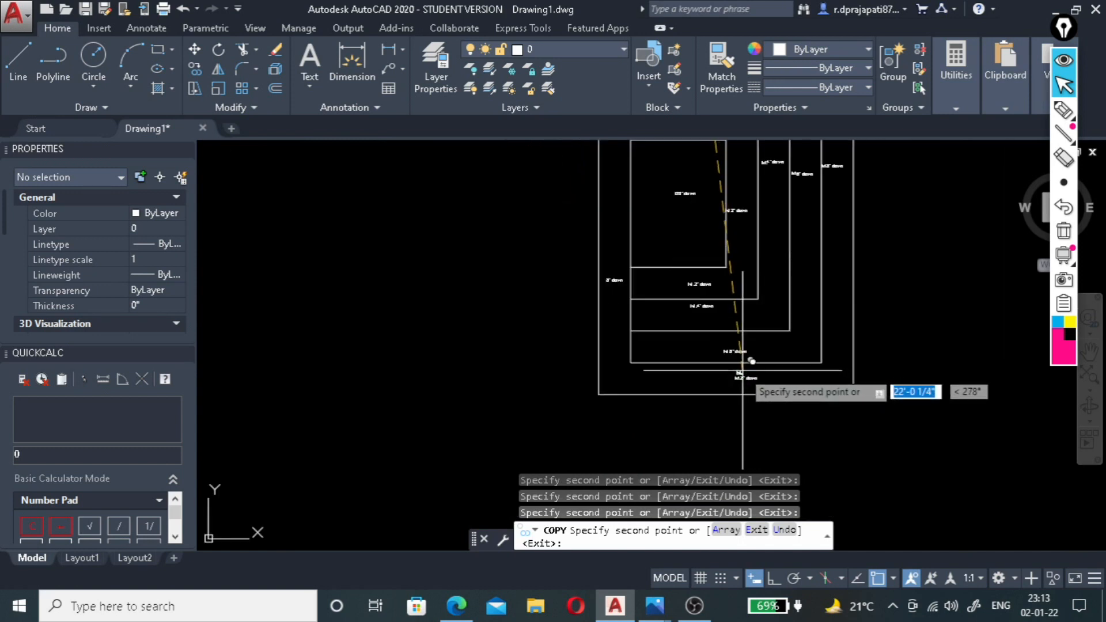
# Place "lvl." copies before the 8" down label in the outermost band's left side and the innermost 0'0" down label, ending the Copy command.
pyautogui.scroll(7, 617, 283)
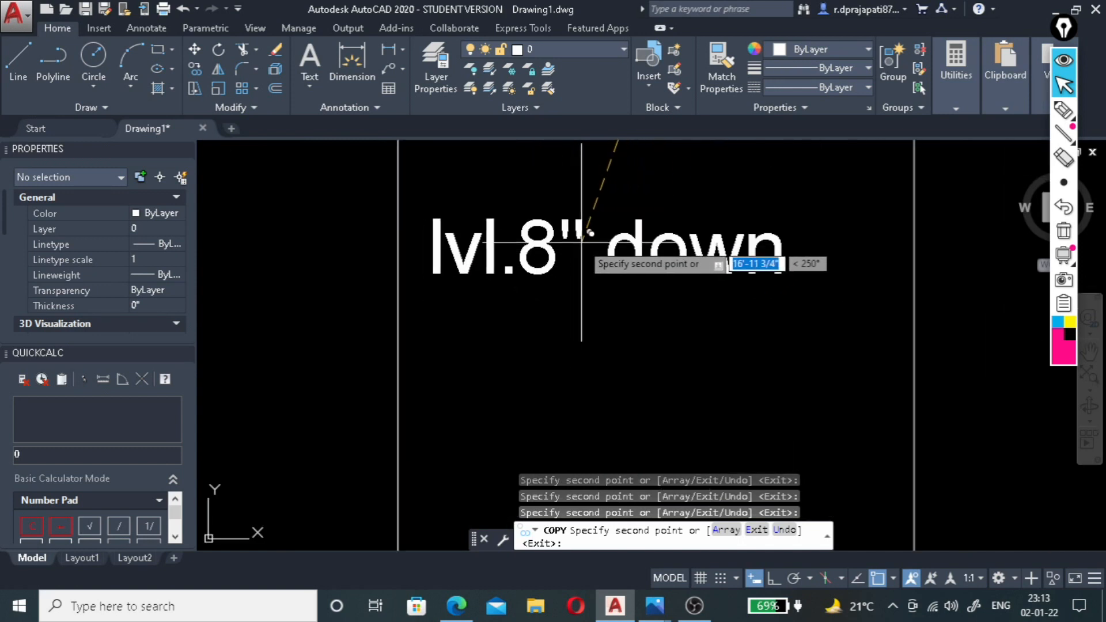
pyautogui.scroll(-6, 535, 369)
pyautogui.scroll(4, 642, 283)
pyautogui.scroll(4, 642, 283)
pyautogui.scroll(-2, 622, 298)
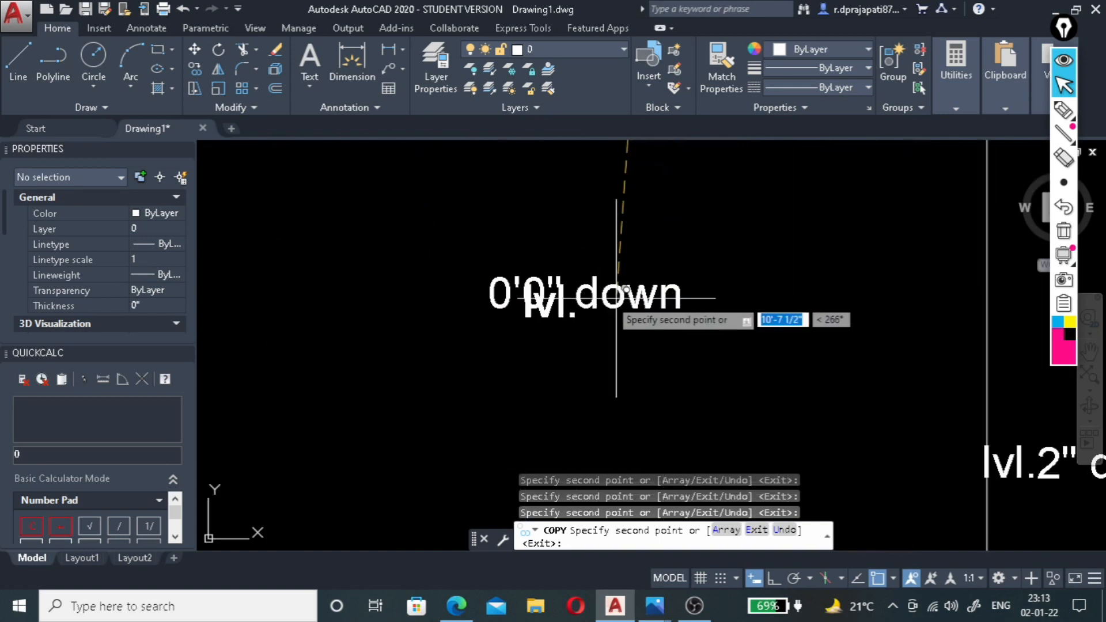
pyautogui.scroll(-7, 519, 289)
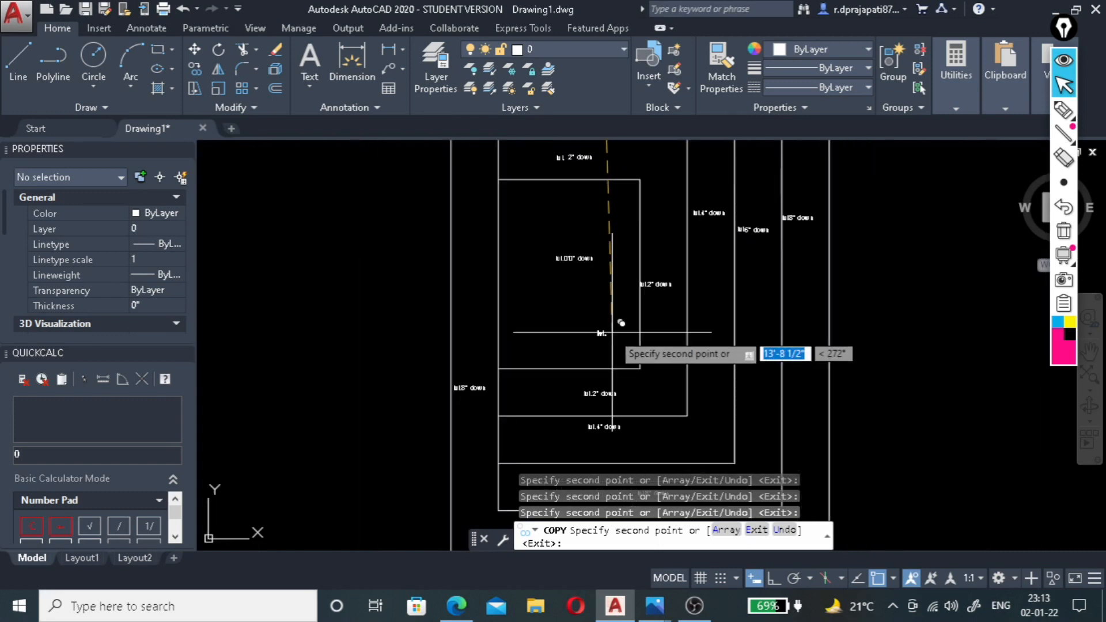
pyautogui.scroll(5, 610, 395)
pyautogui.scroll(-4, 518, 356)
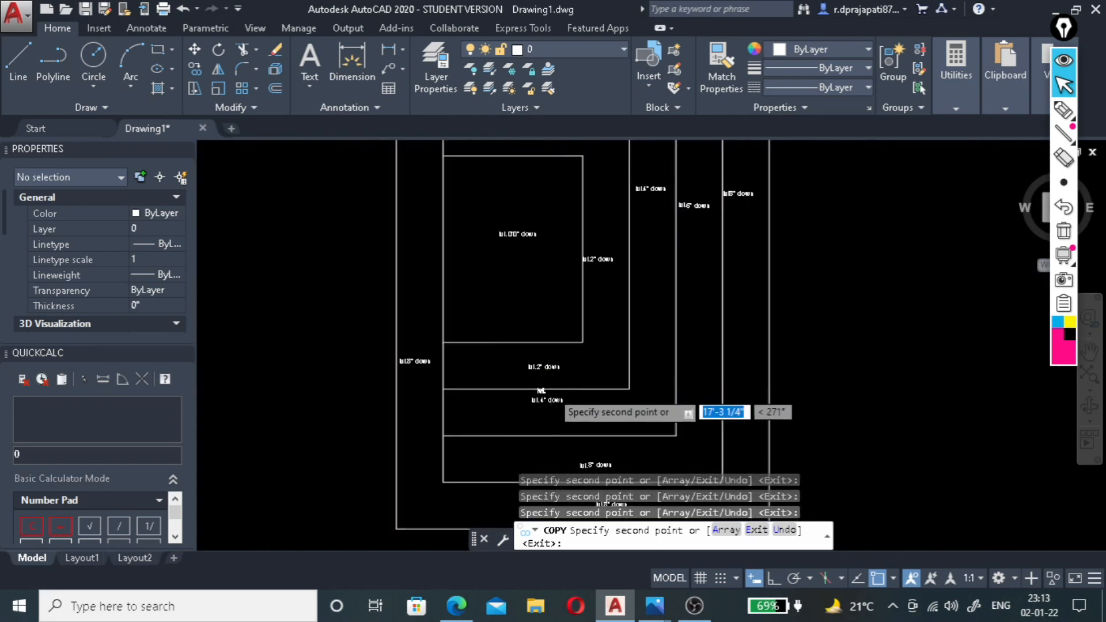
pyautogui.scroll(5, 679, 288)
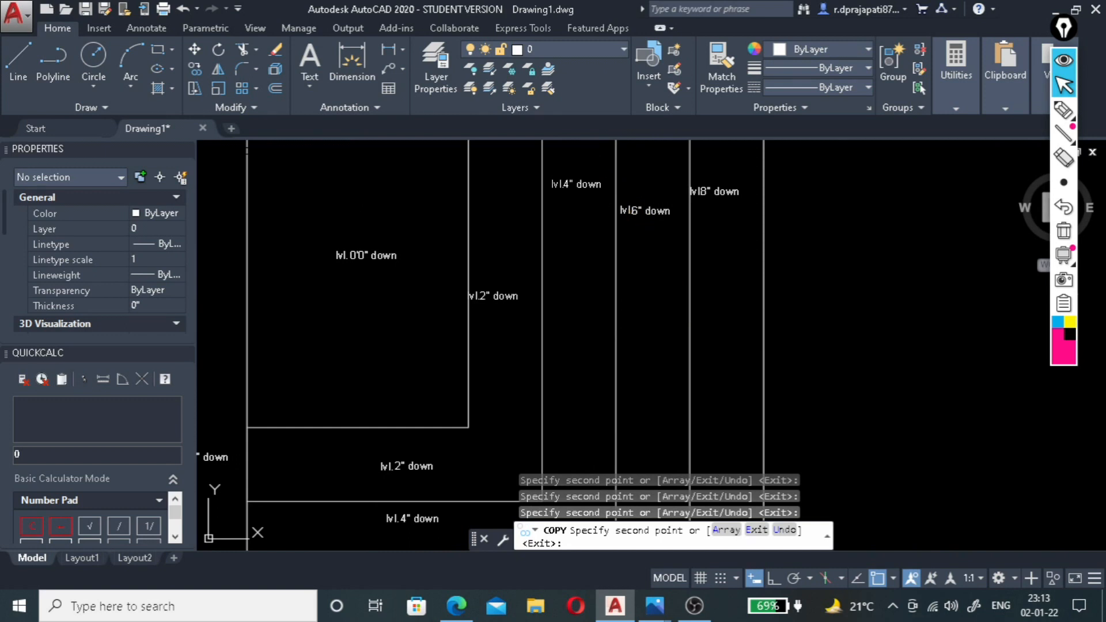
pyautogui.press('Escape')
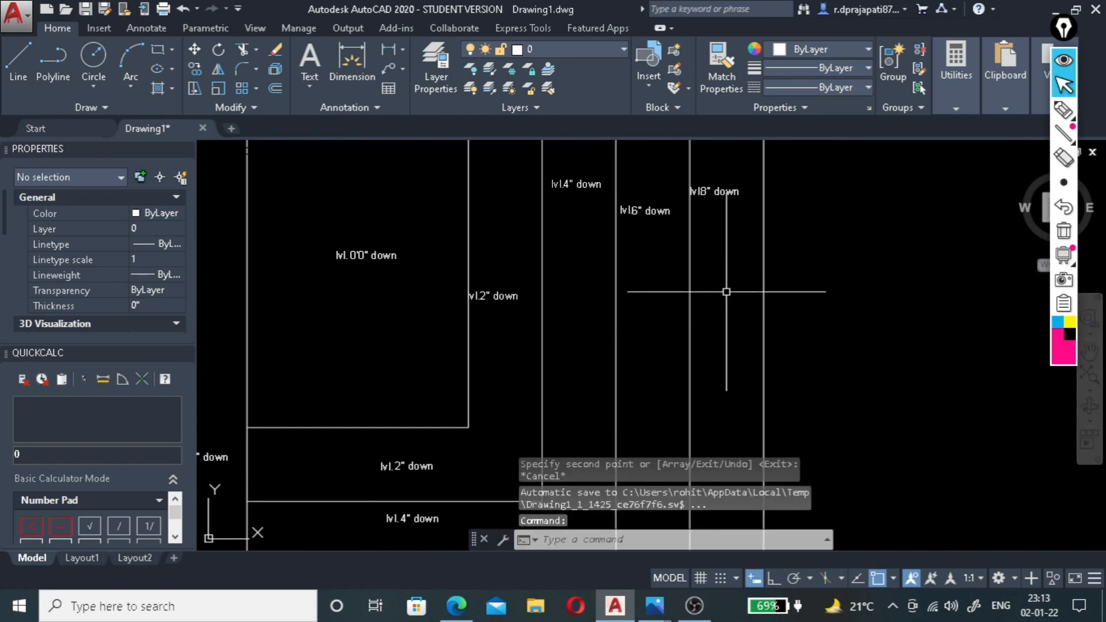
# Switch to the reference photo 2.1.22.jpg in Photos to examine the ceiling's outer border, and return to AutoCAD.
pyautogui.scroll(-6, 545, 334)
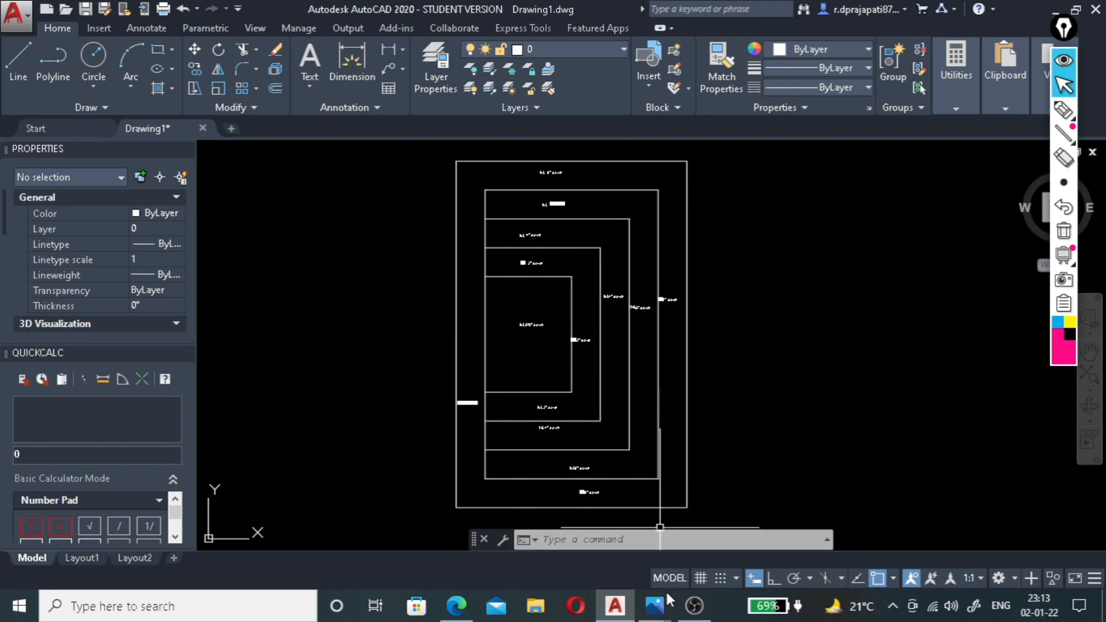
pyautogui.click(658, 609)
pyautogui.click(715, 519)
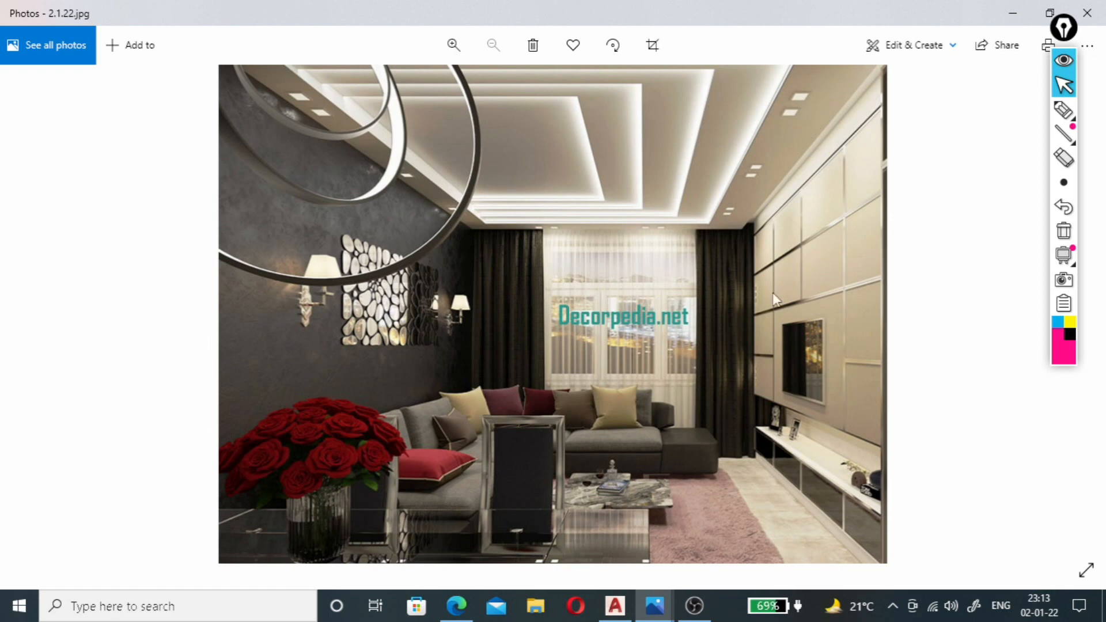
pyautogui.click(615, 606)
# Draw a horizontal line across the outermost band's right side, from the outer edge's midpoint to the inner edge.
pyautogui.scroll(3, 632, 365)
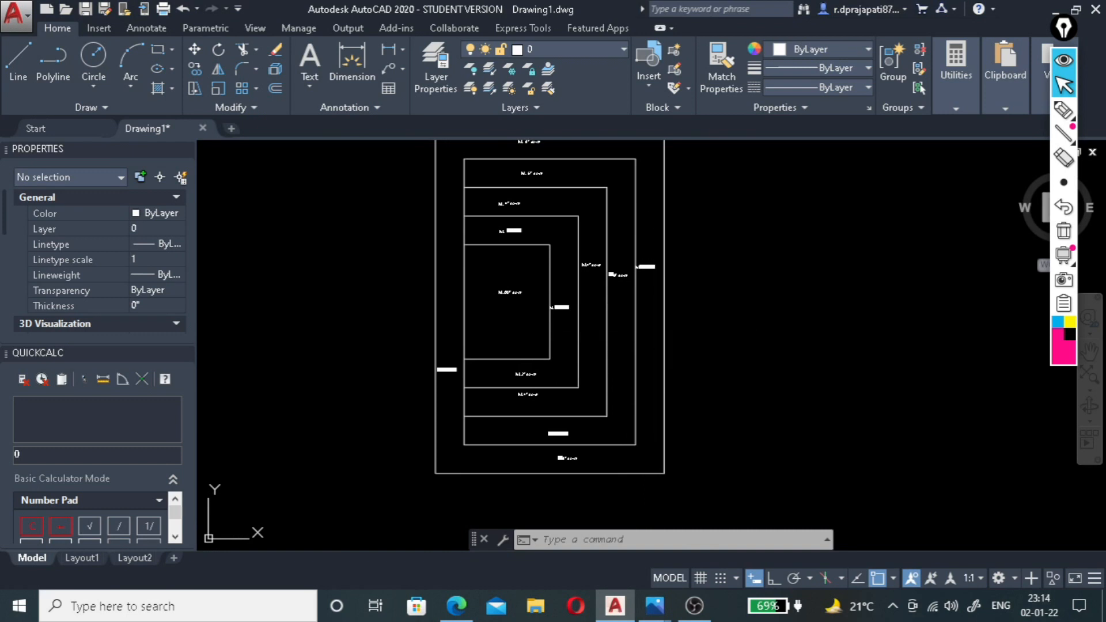
pyautogui.write('l')
pyautogui.press('Return')
pyautogui.scroll(5, 660, 299)
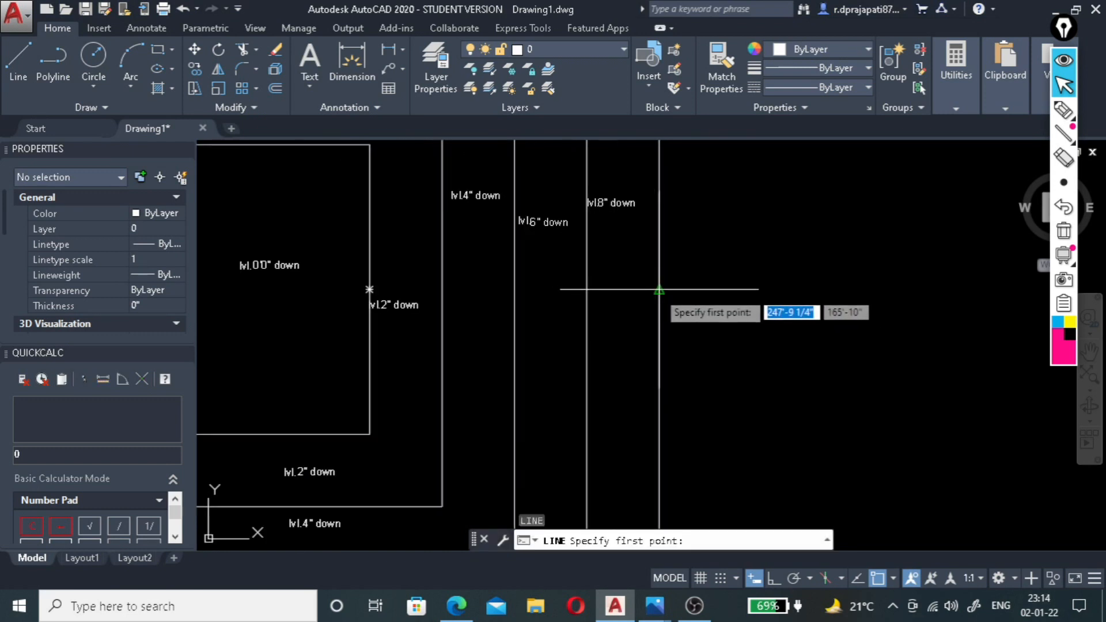
pyautogui.click(660, 290)
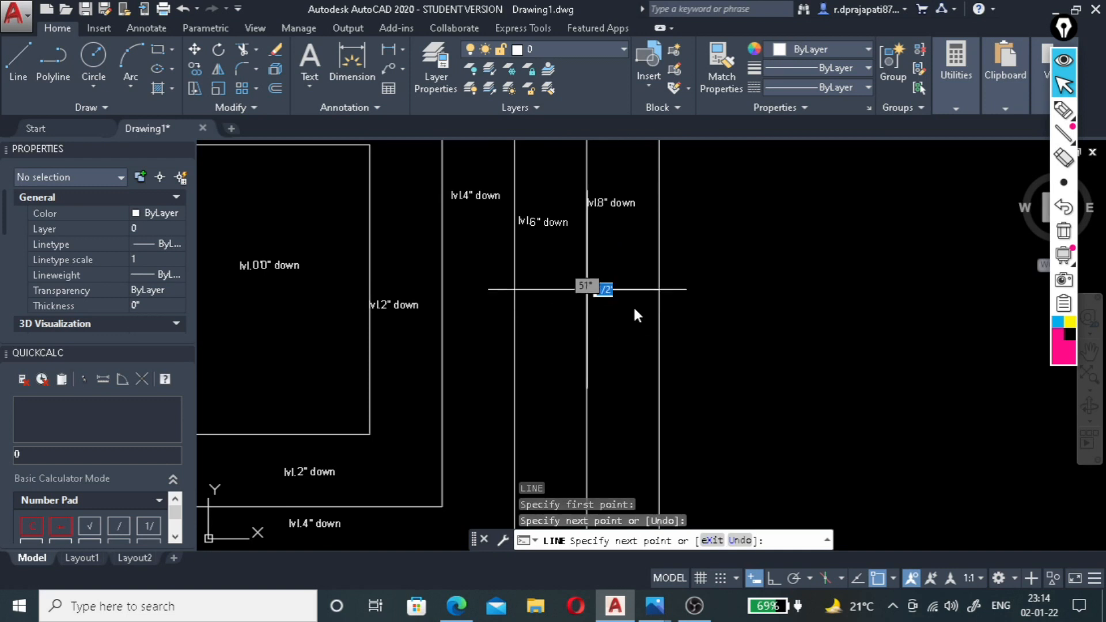
pyautogui.press('Escape')
# Offset the short horizontal line in the outermost band's right side by 6" both upward and downward.
pyautogui.scroll(4, 637, 286)
pyautogui.click(633, 281)
pyautogui.click(587, 344)
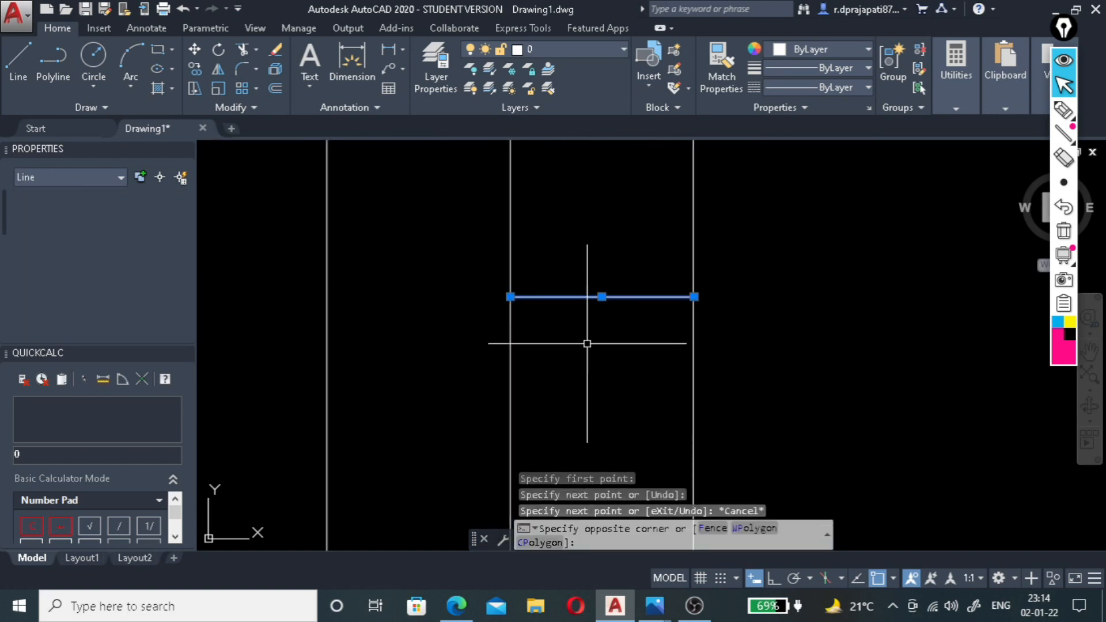
pyautogui.press('Return')
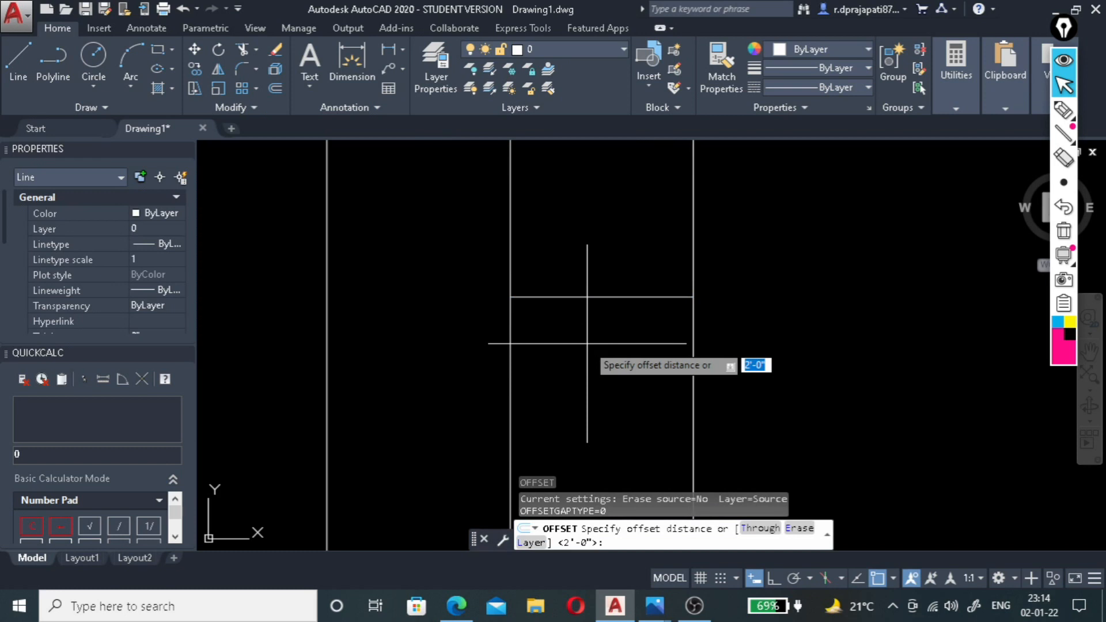
pyautogui.write('6')
pyautogui.press('Return')
pyautogui.click(587, 297)
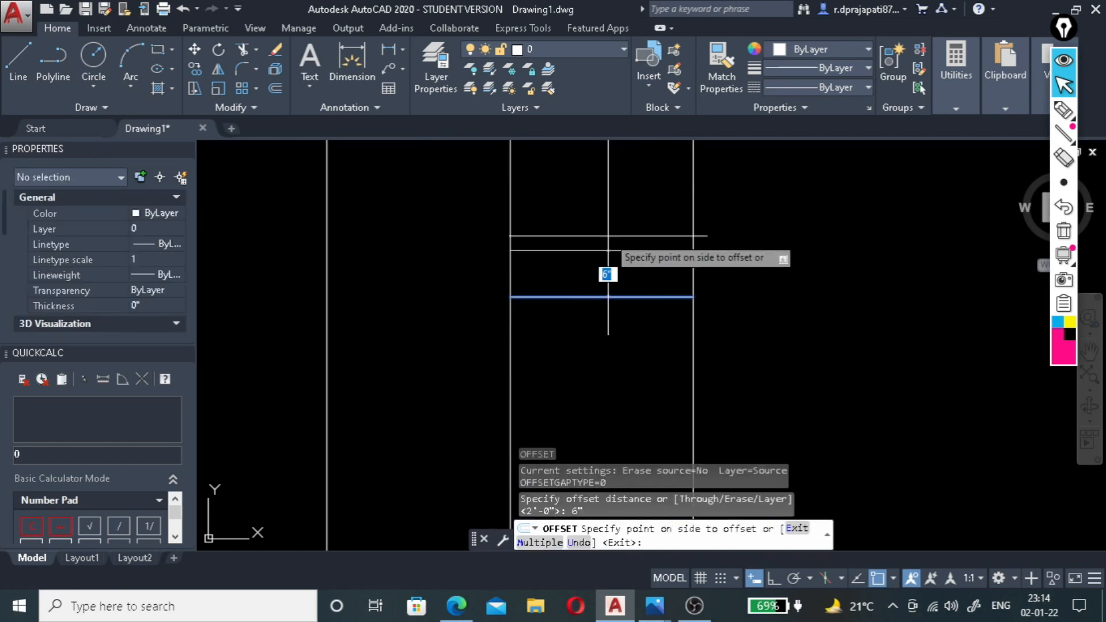
pyautogui.click(613, 291)
pyautogui.click(614, 299)
pyautogui.click(618, 352)
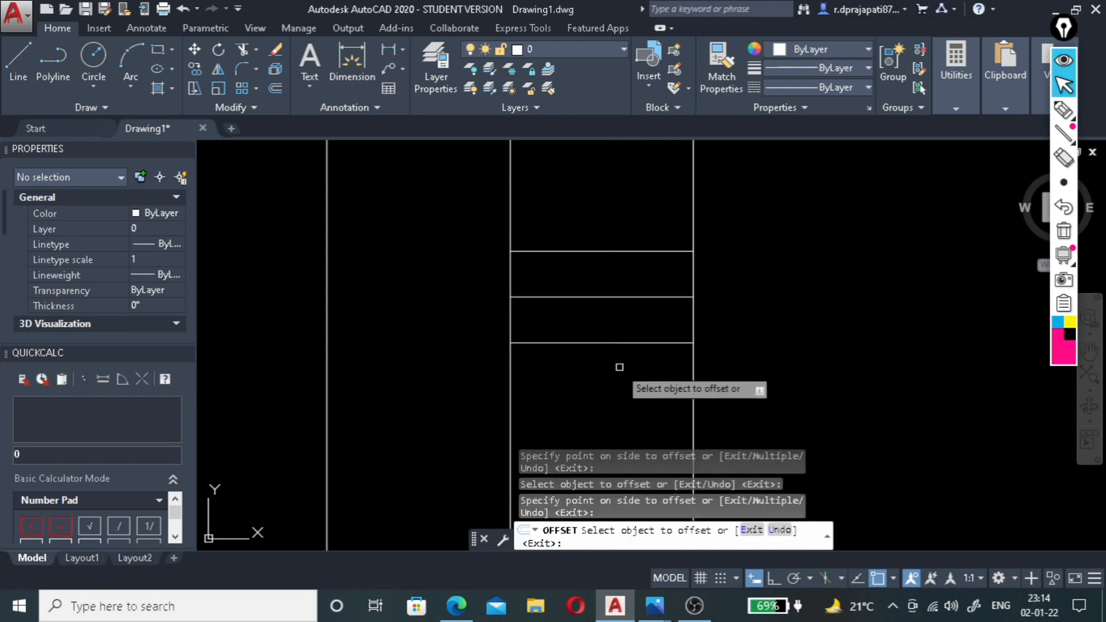
# End the Offset command and draw a 4" by 4" square in the empty space outside the ceiling's right edge.
pyautogui.press('Escape')
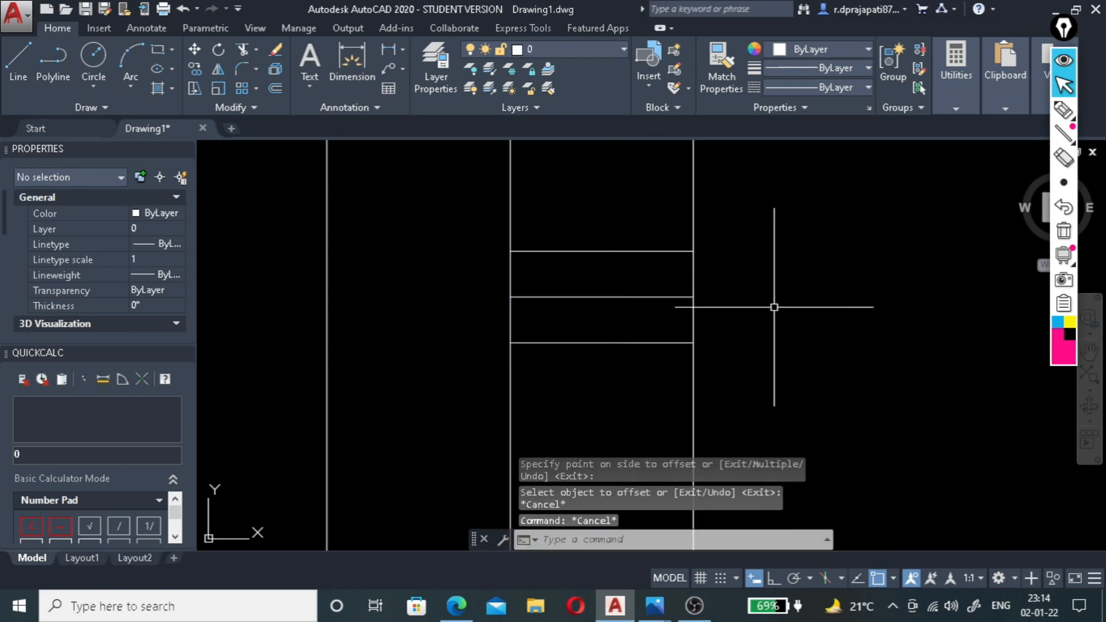
pyautogui.write('rec')
pyautogui.press('Return')
pyautogui.click(855, 266)
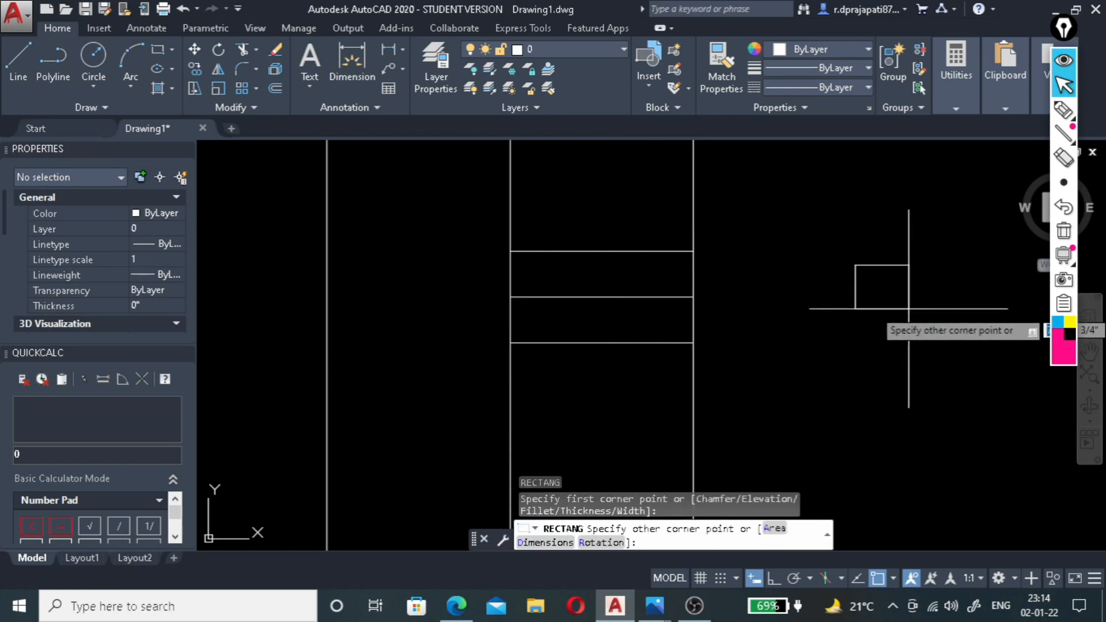
pyautogui.write('d')
pyautogui.press('Return')
pyautogui.write('"')
pyautogui.press('Return')
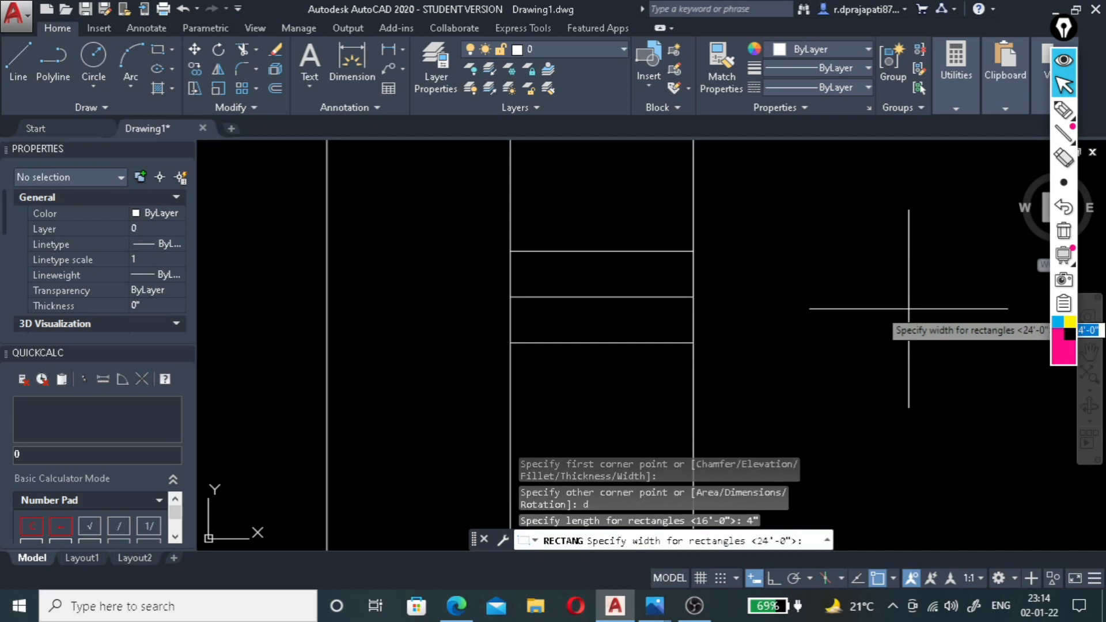
pyautogui.press('Return')
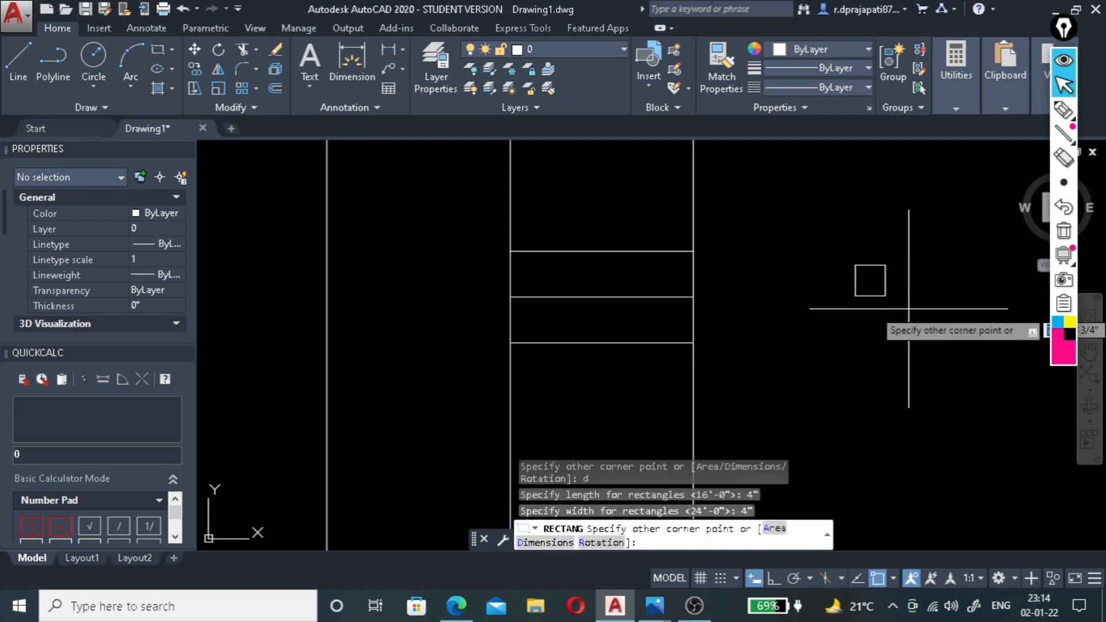
pyautogui.click(908, 308)
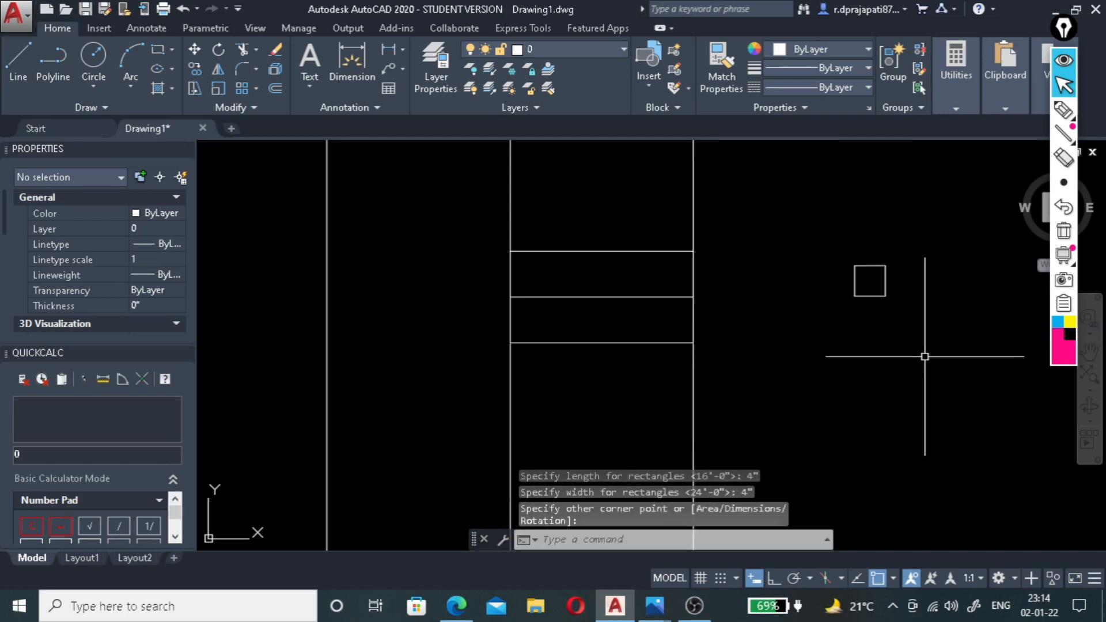
# Offset the small square outward by 1".
pyautogui.click(901, 257)
pyautogui.click(879, 276)
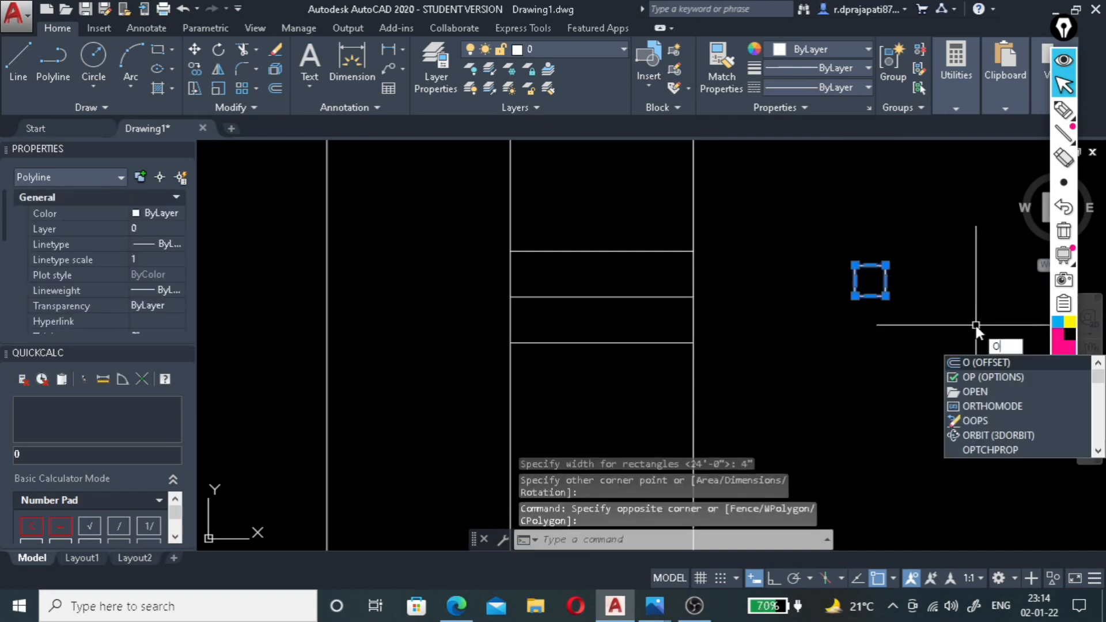
pyautogui.press('Return')
pyautogui.write('1"')
pyautogui.press('Return')
pyautogui.click(888, 288)
pyautogui.press('Return')
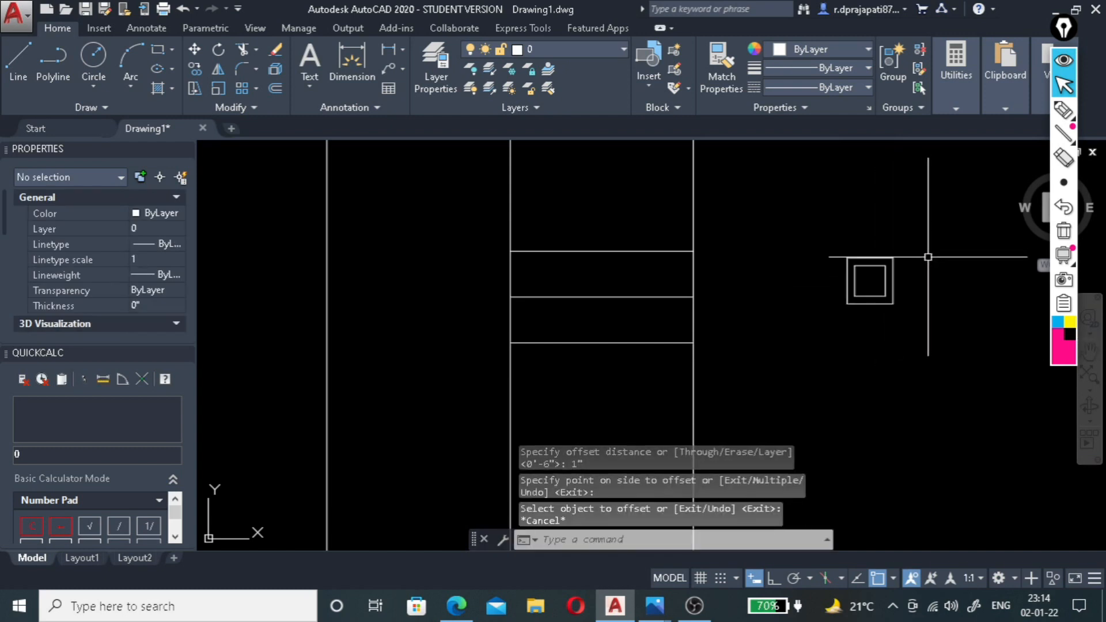
# Fill the inner square with a SOLID hatch.
pyautogui.write('h')
pyautogui.press('Return')
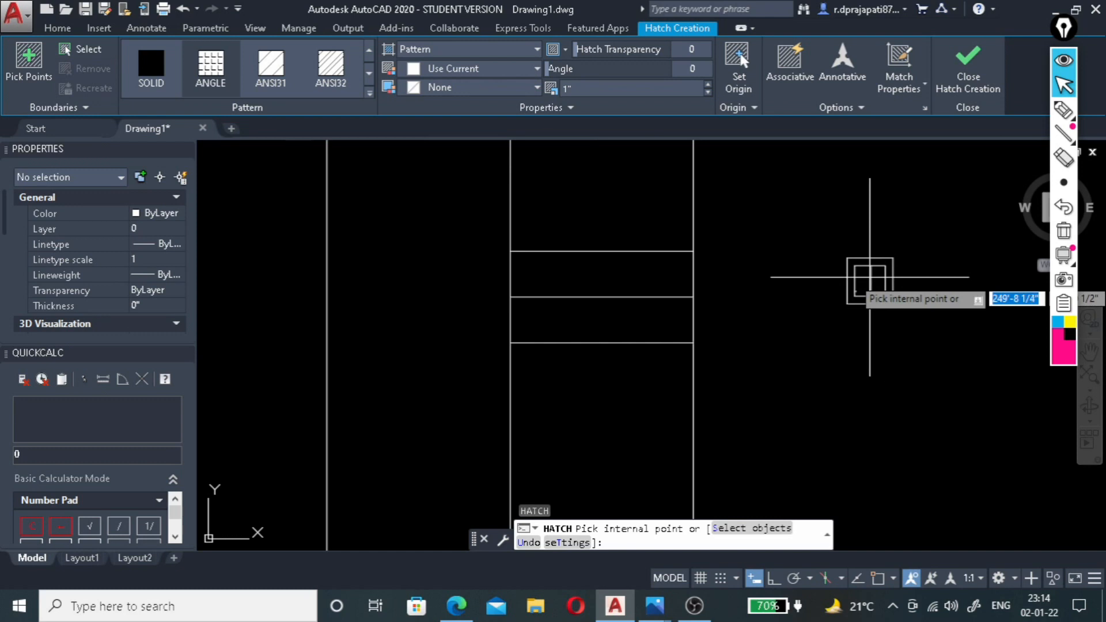
pyautogui.click(151, 63)
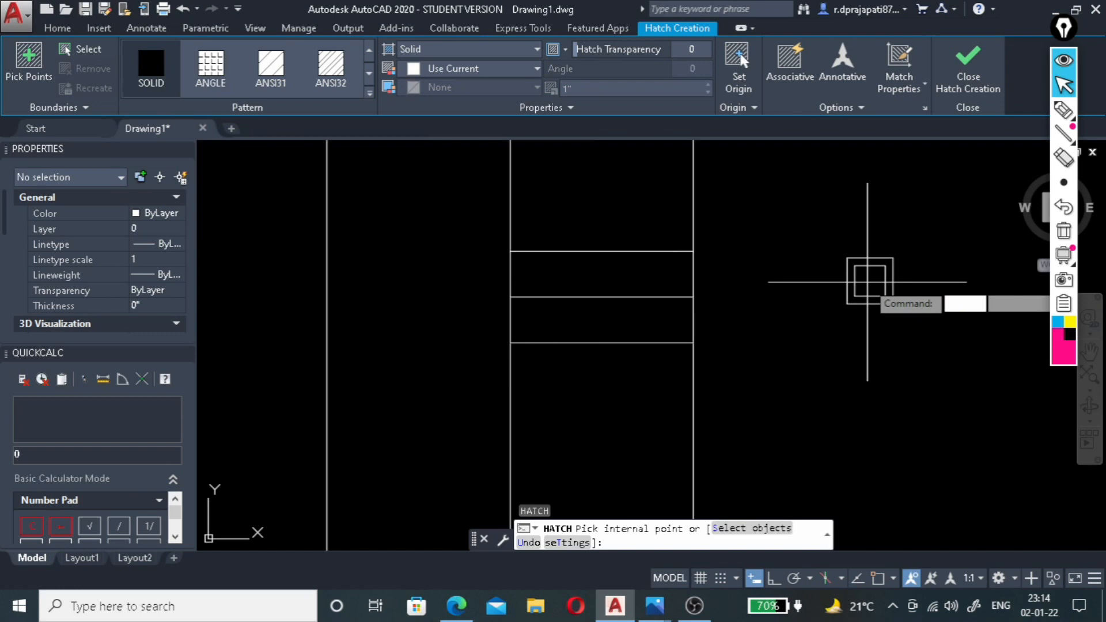
pyautogui.click(867, 282)
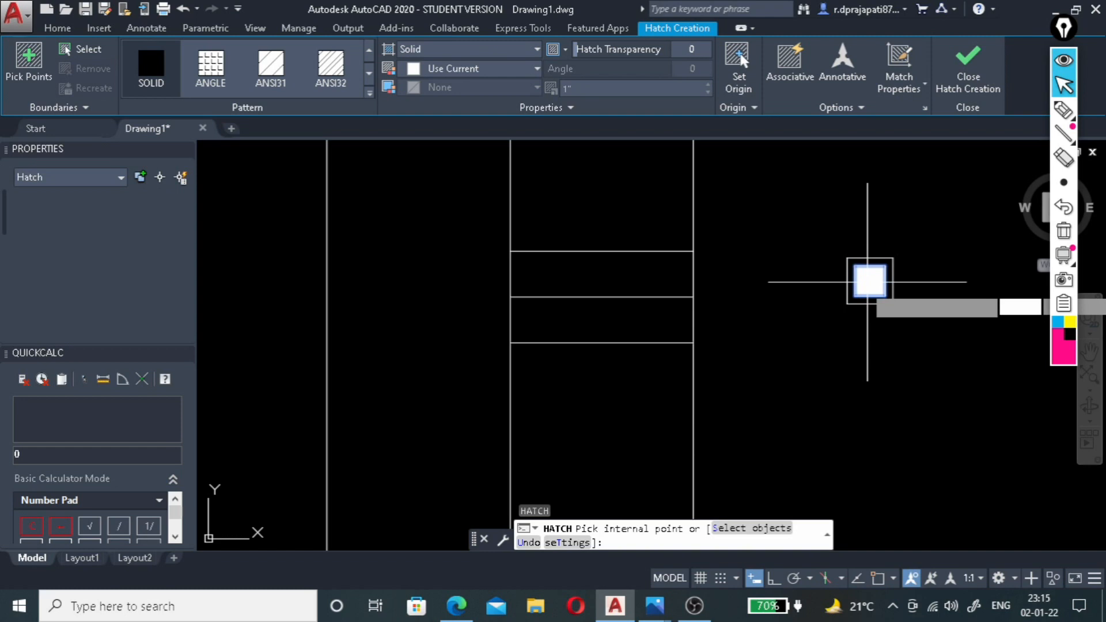
pyautogui.click(968, 68)
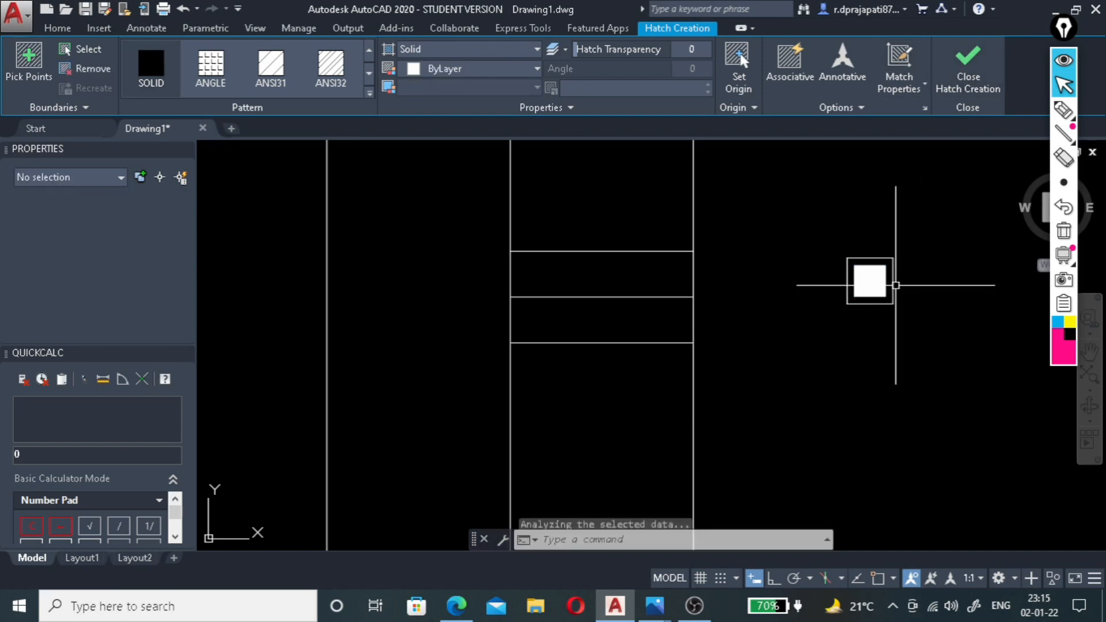
# Group the two nested squares and the solid hatch into one object.
pyautogui.click(895, 245)
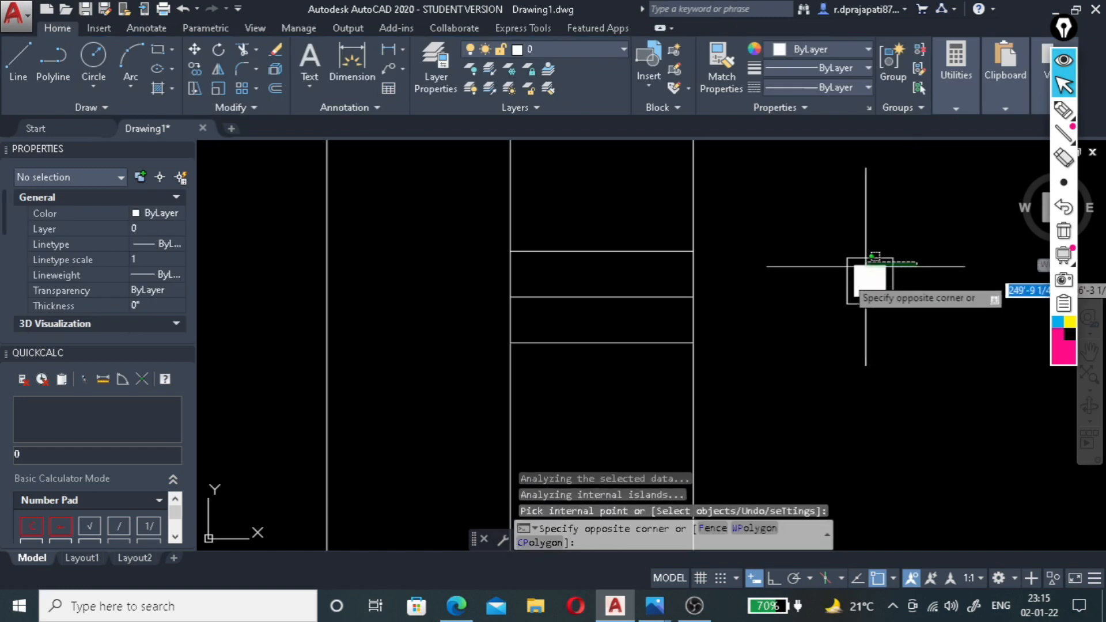
pyautogui.click(825, 332)
pyautogui.click(925, 206)
pyautogui.click(815, 327)
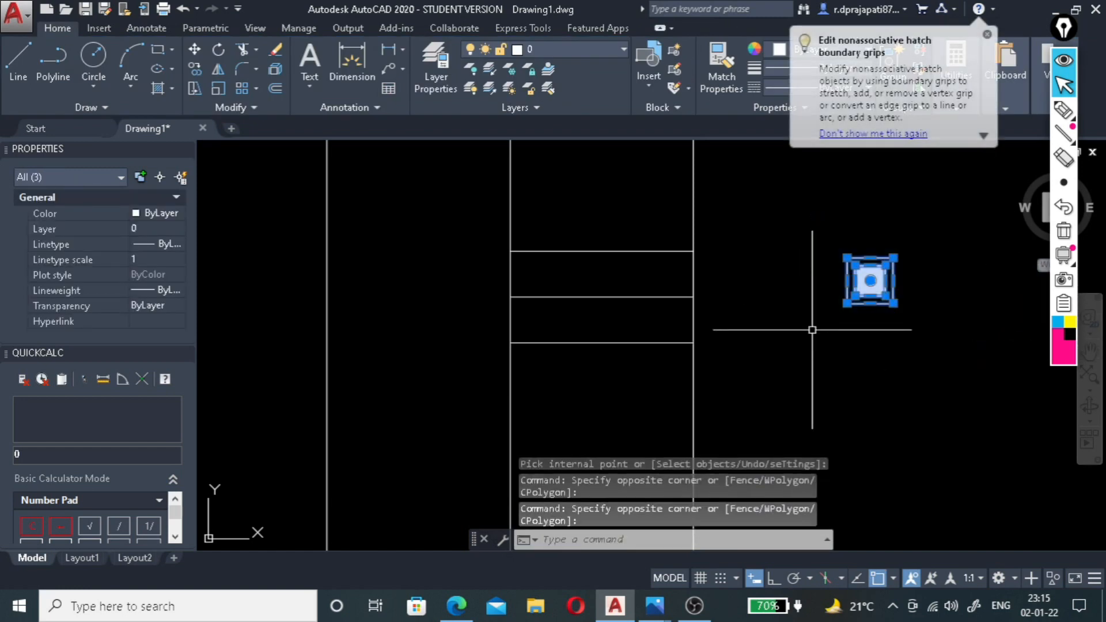
pyautogui.click(986, 35)
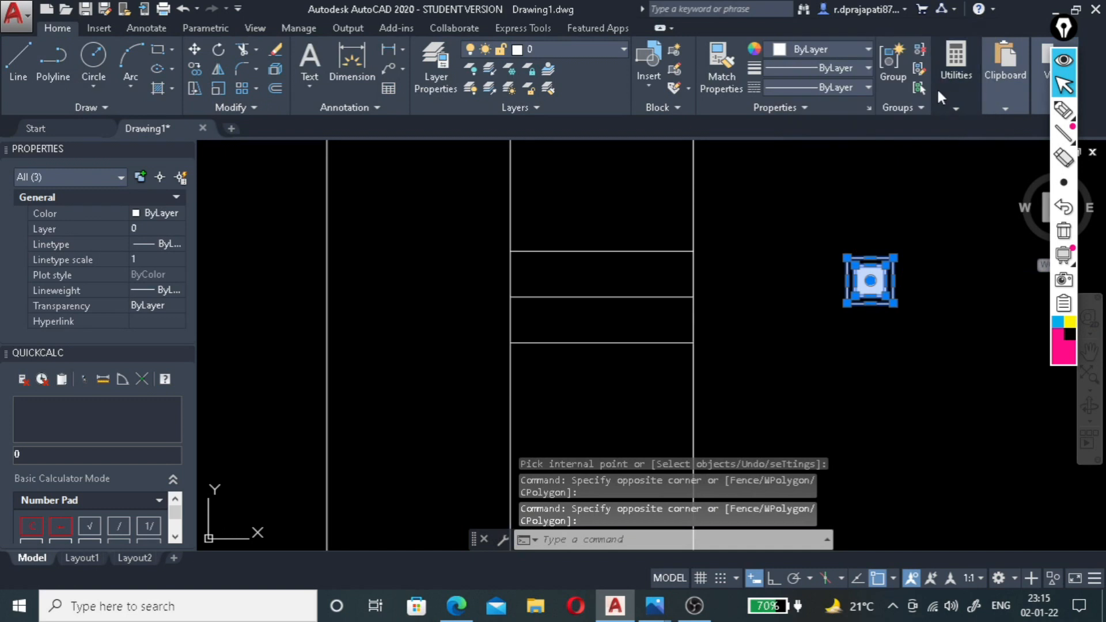
pyautogui.click(891, 60)
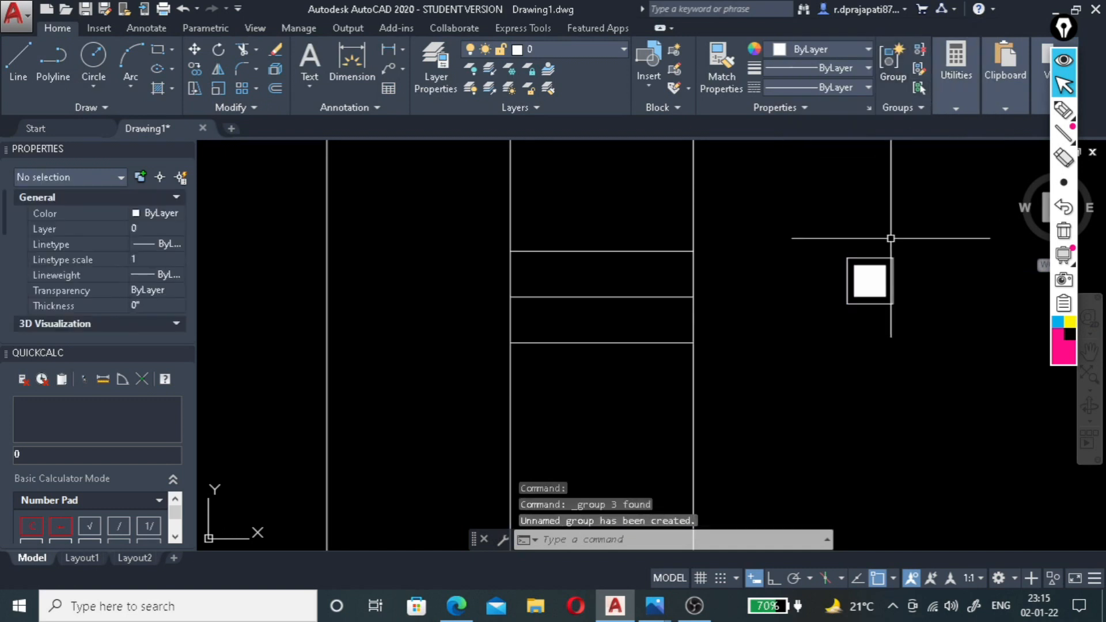
# Turn on group selection and test it by selecting the nested squares as one unit.
pyautogui.click(891, 258)
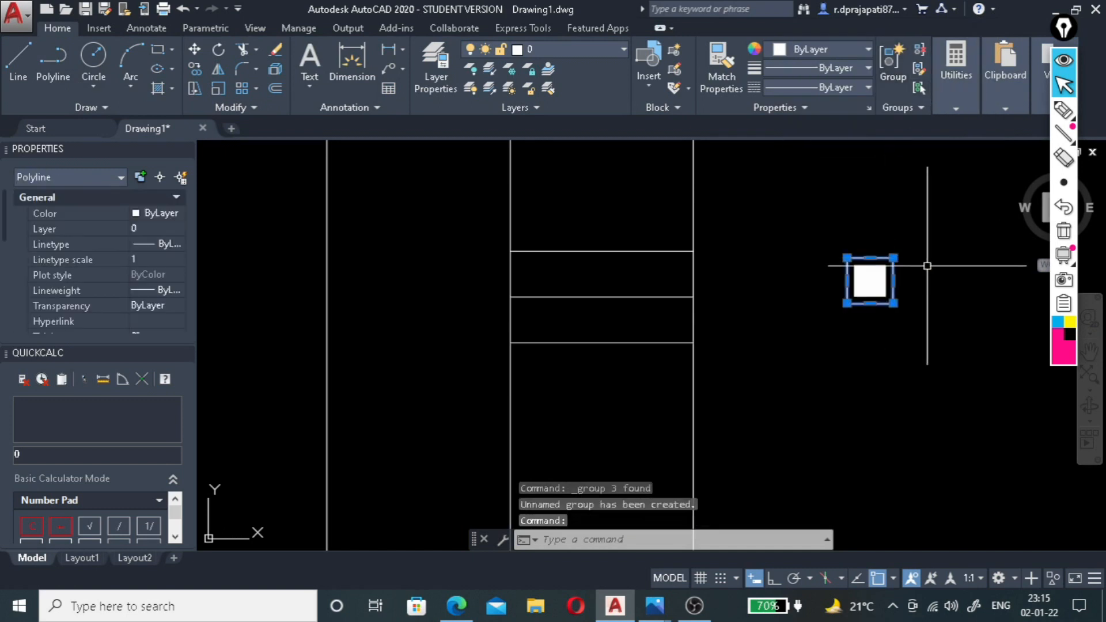
pyautogui.press('Escape')
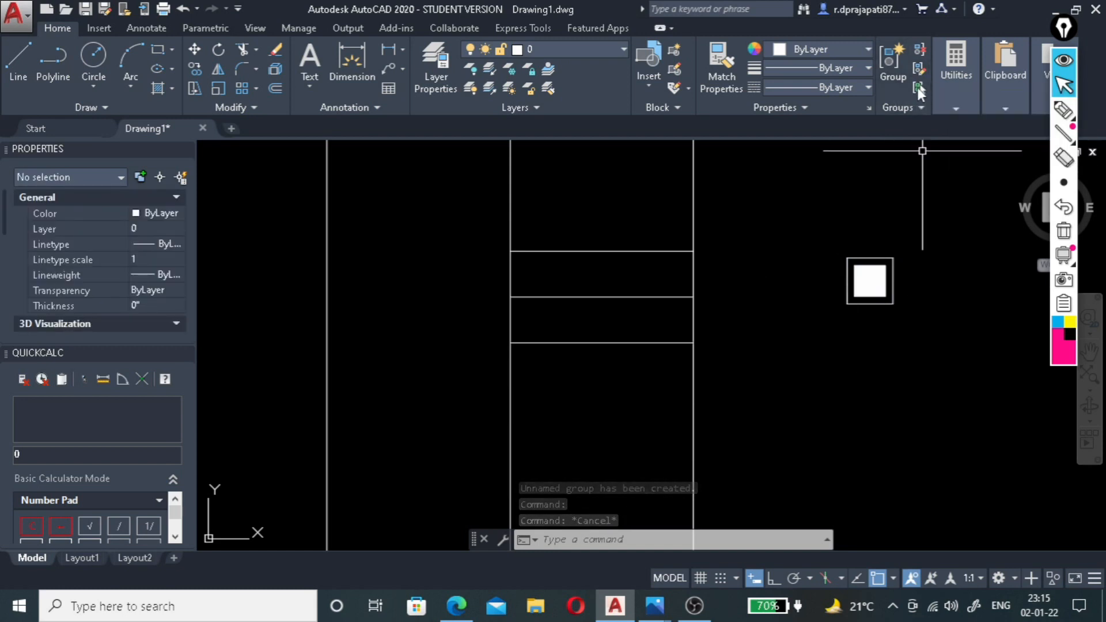
pyautogui.click(918, 89)
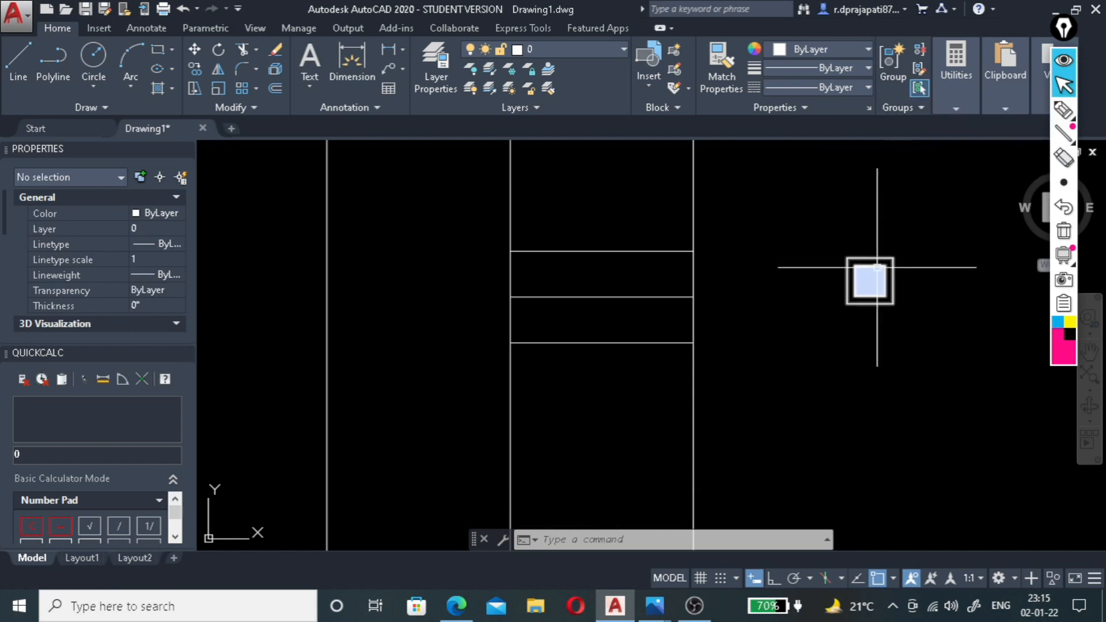
pyautogui.click(930, 224)
pyautogui.click(885, 277)
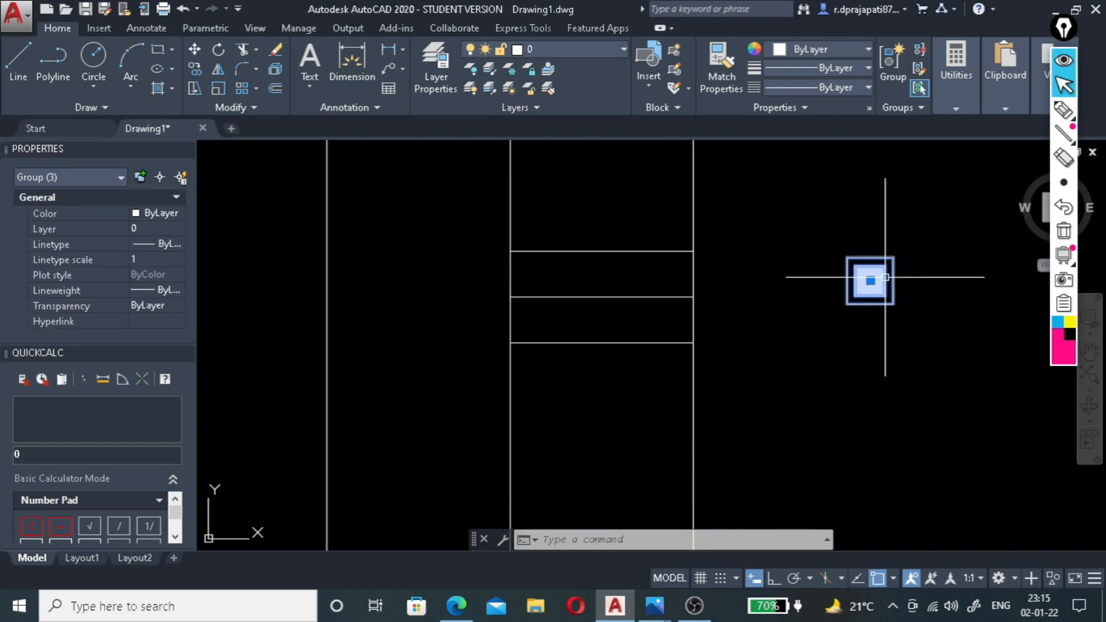
pyautogui.press('Escape')
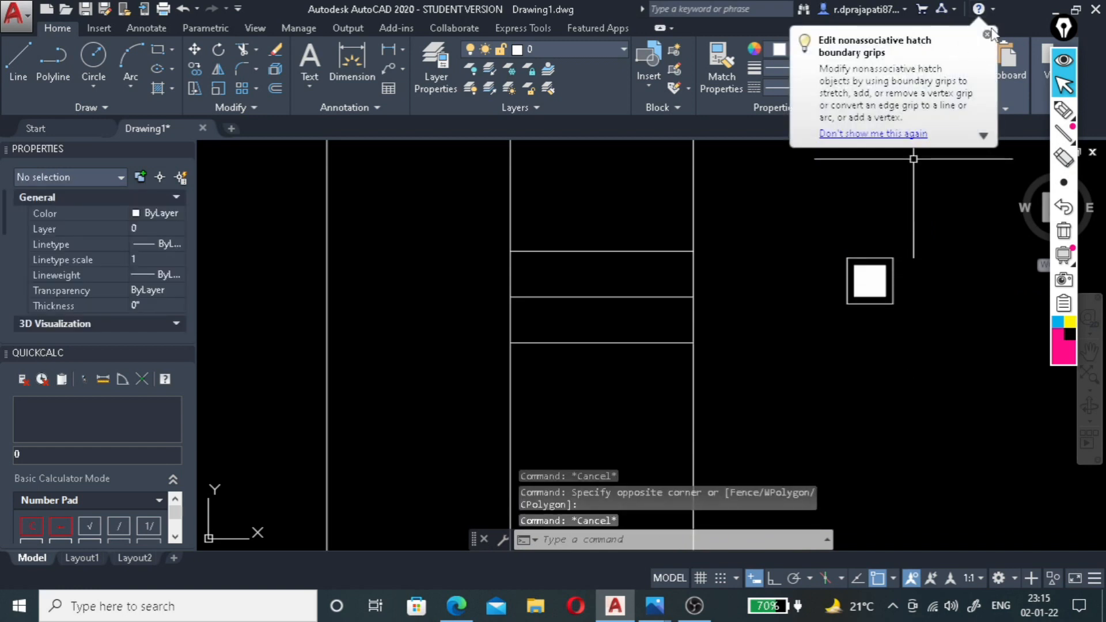
# Copy the grouped square from its top edge's midpoint to the midpoint of the lowest short line in the outermost band's right side.
pyautogui.click(987, 34)
pyautogui.click(904, 239)
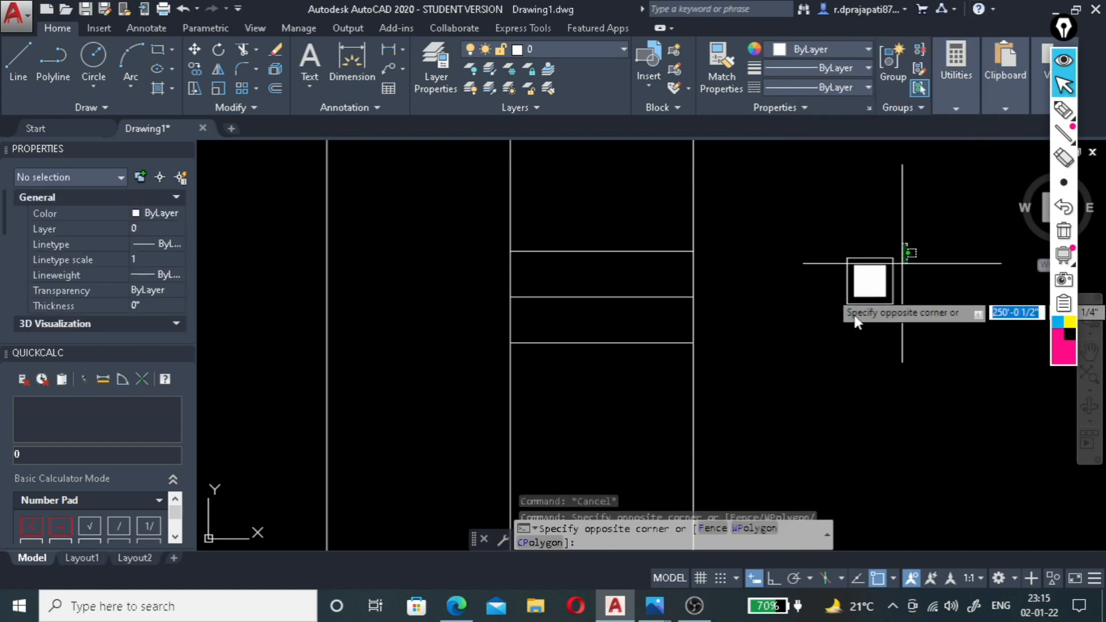
pyautogui.click(835, 328)
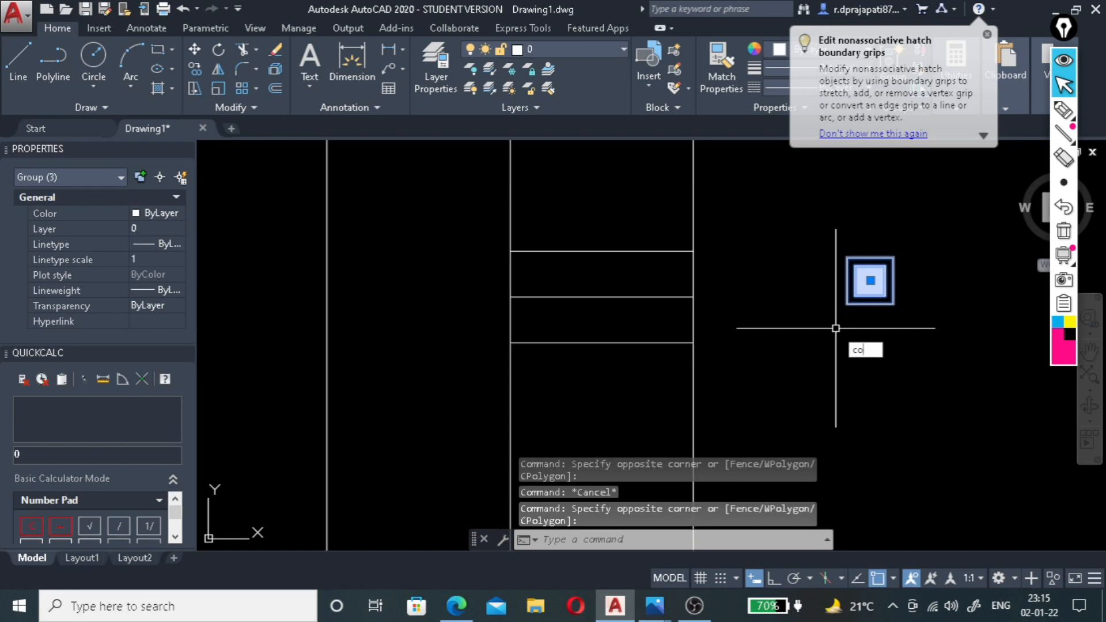
pyautogui.write('co')
pyautogui.press('Return')
pyautogui.click(866, 279)
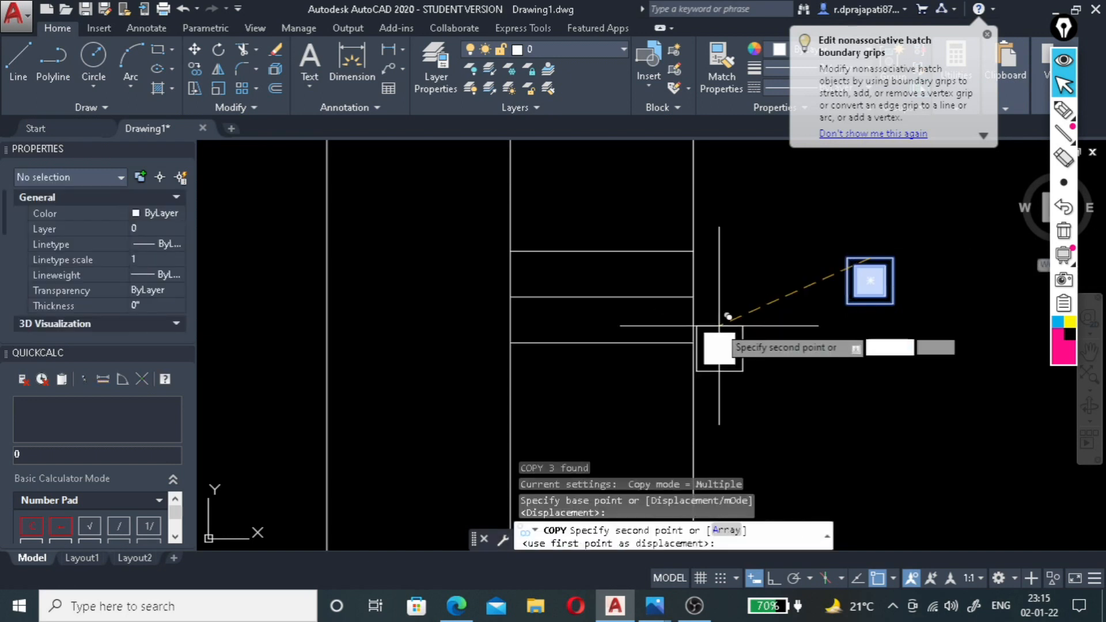
pyautogui.click(602, 343)
pyautogui.press('Return')
# Mirror the copied square group about the middle short horizontal line in the outermost band, keeping the source objects.
pyautogui.click(647, 361)
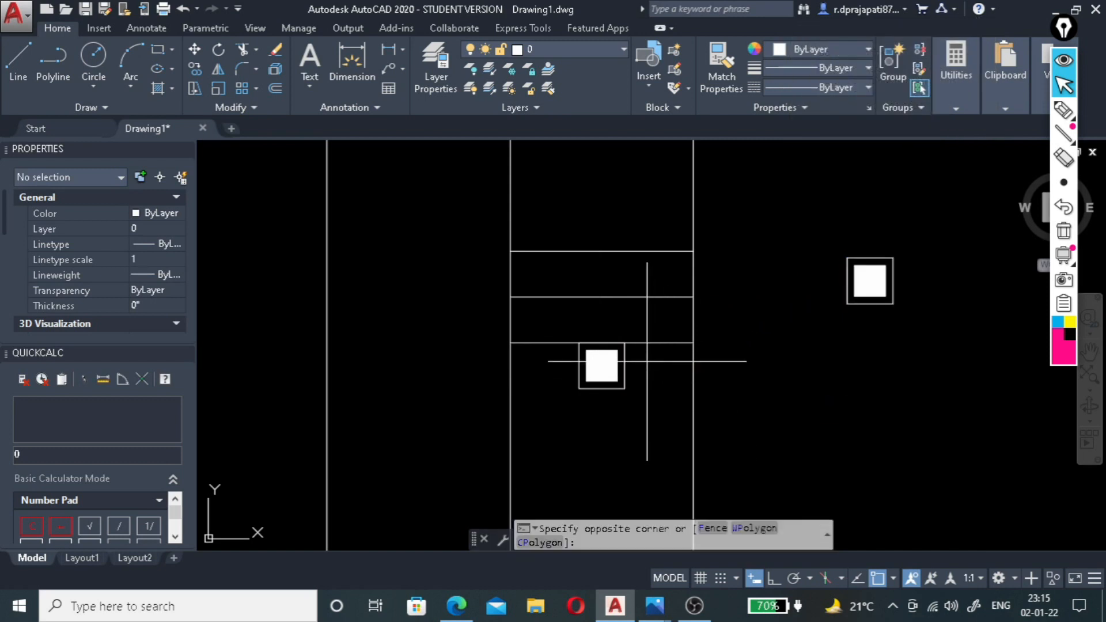
pyautogui.click(569, 399)
pyautogui.write('mi')
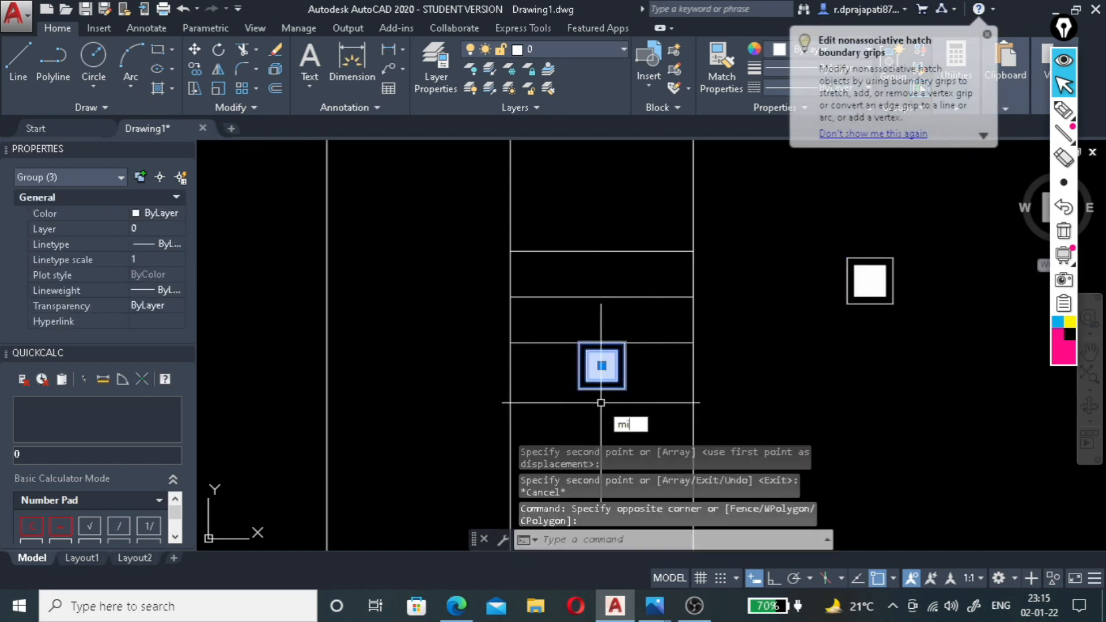
pyautogui.press('Return')
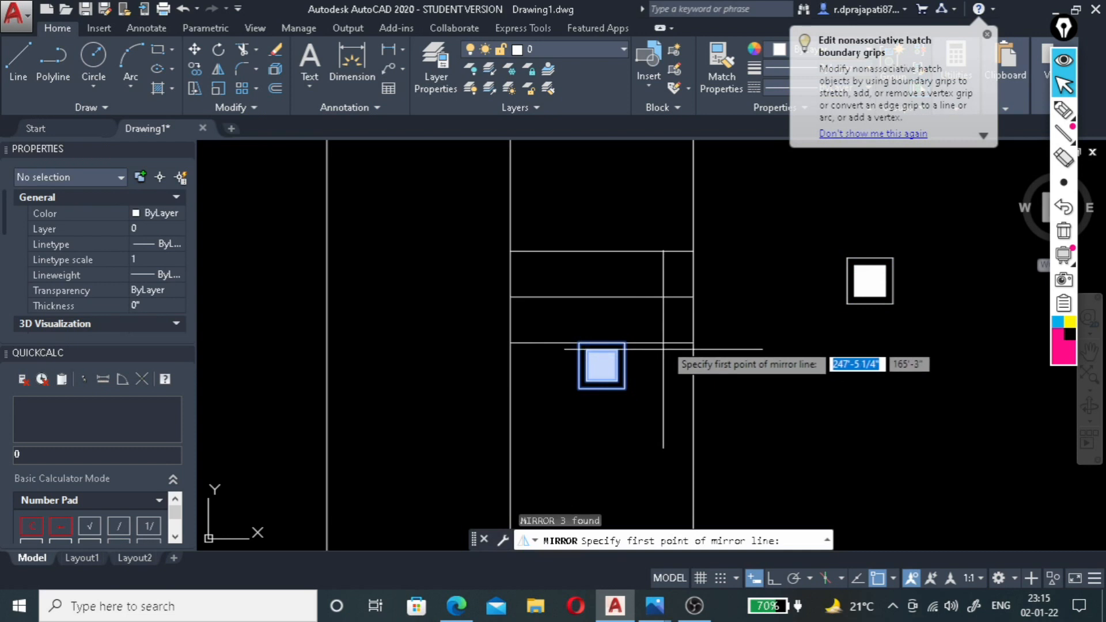
pyautogui.click(693, 297)
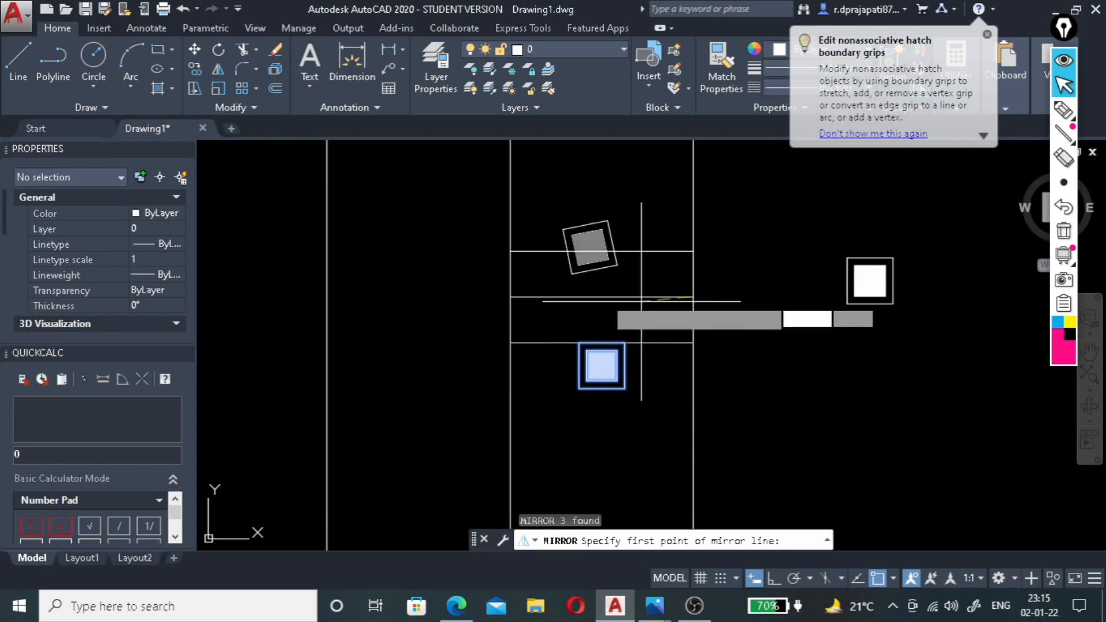
pyautogui.click(510, 302)
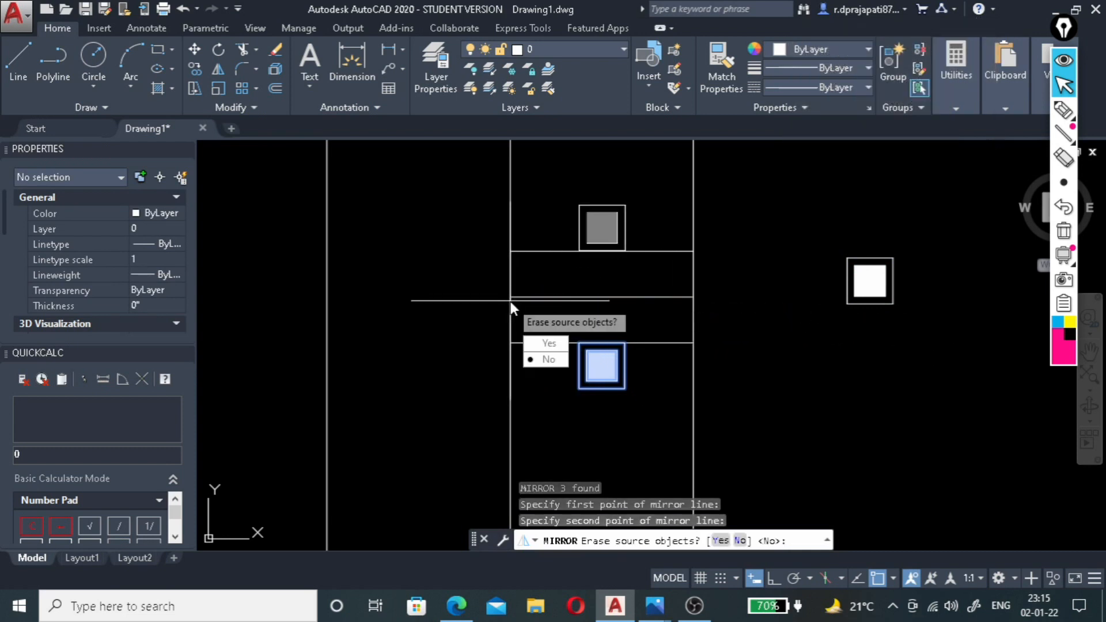
pyautogui.click(544, 357)
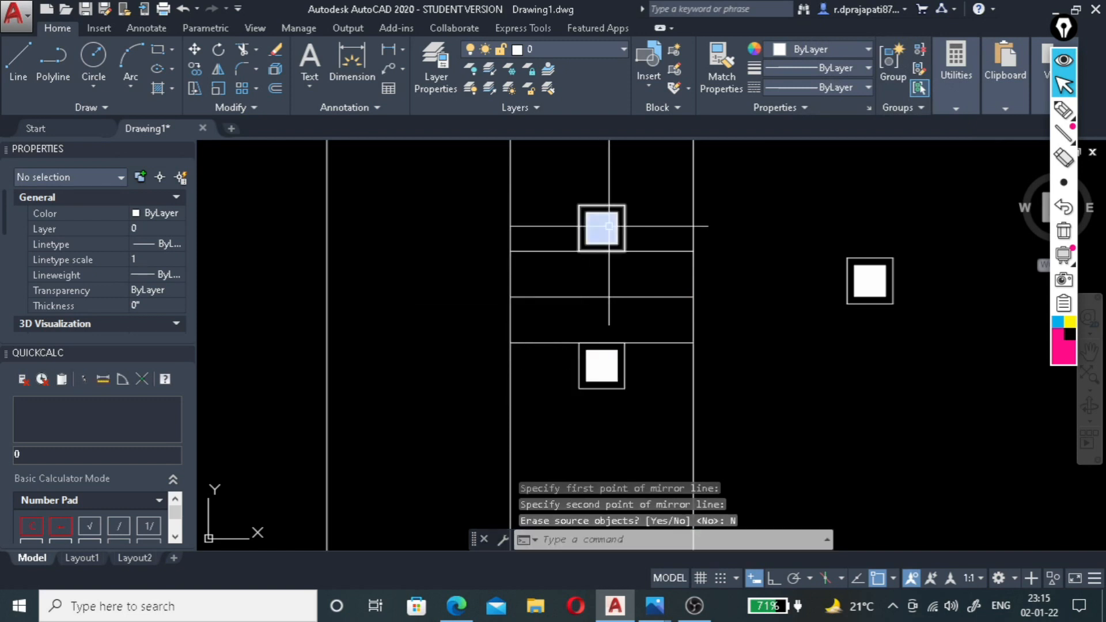
# Examine the placement of the two square groups in the outermost band against the whole ceiling plan.
pyautogui.scroll(-5, 609, 232)
pyautogui.scroll(3, 604, 245)
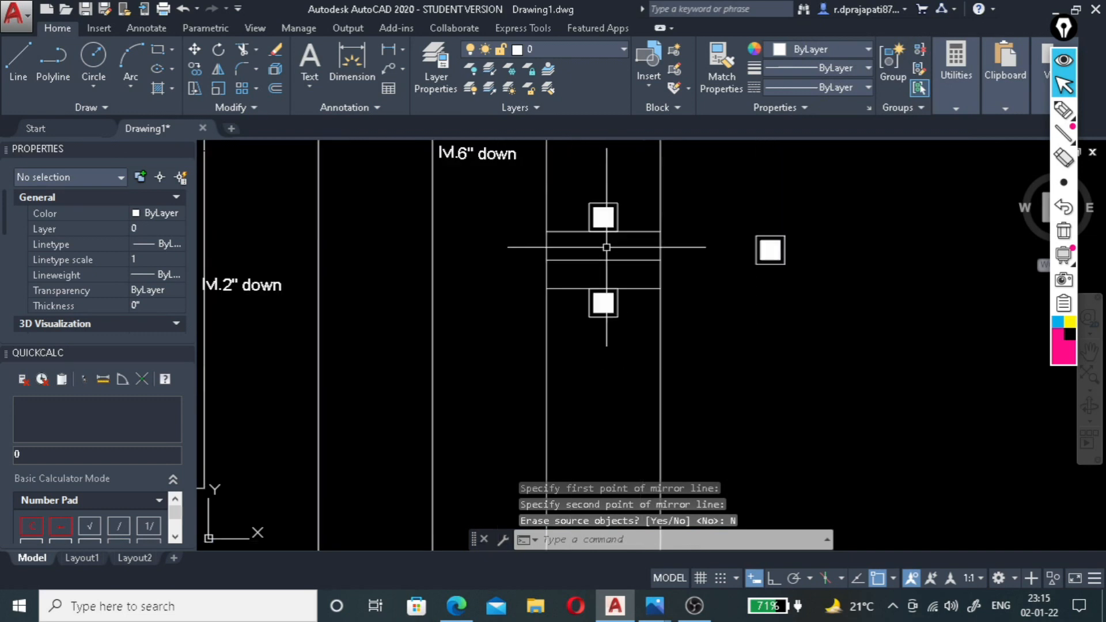
pyautogui.scroll(2, 627, 261)
pyautogui.scroll(-4, 626, 262)
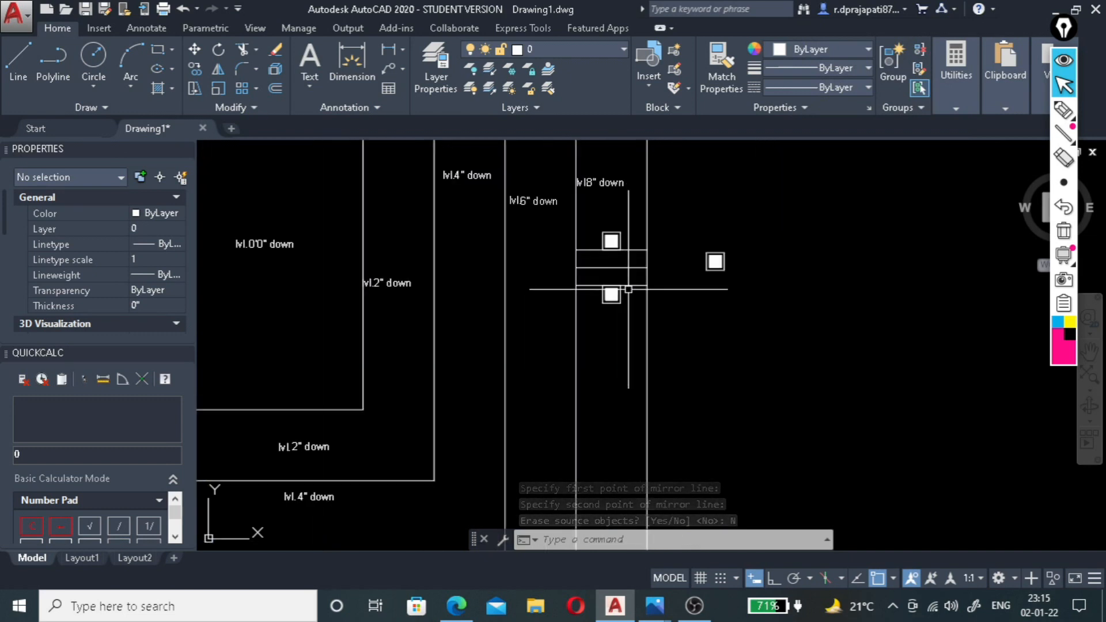
pyautogui.scroll(-3, 625, 253)
pyautogui.scroll(3, 625, 262)
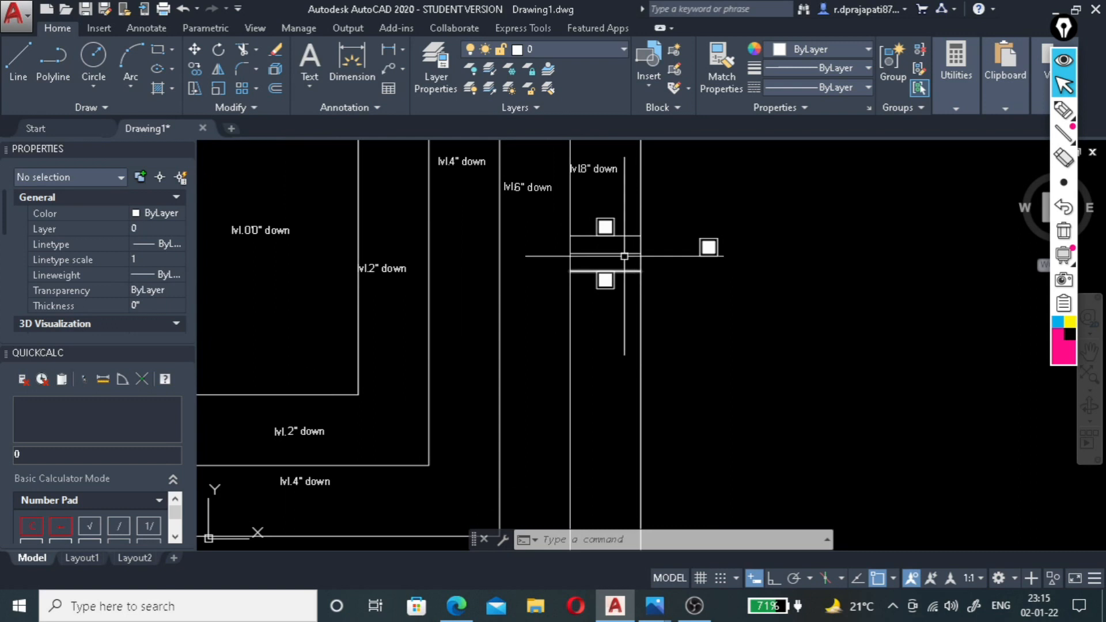
pyautogui.scroll(-2, 624, 276)
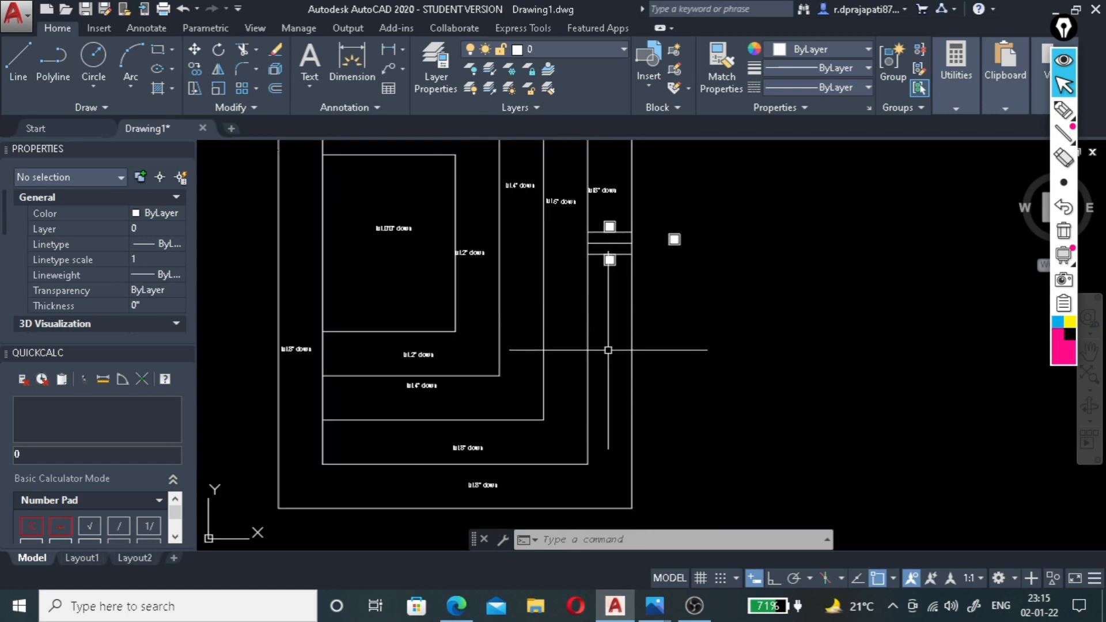
pyautogui.scroll(-1, 570, 423)
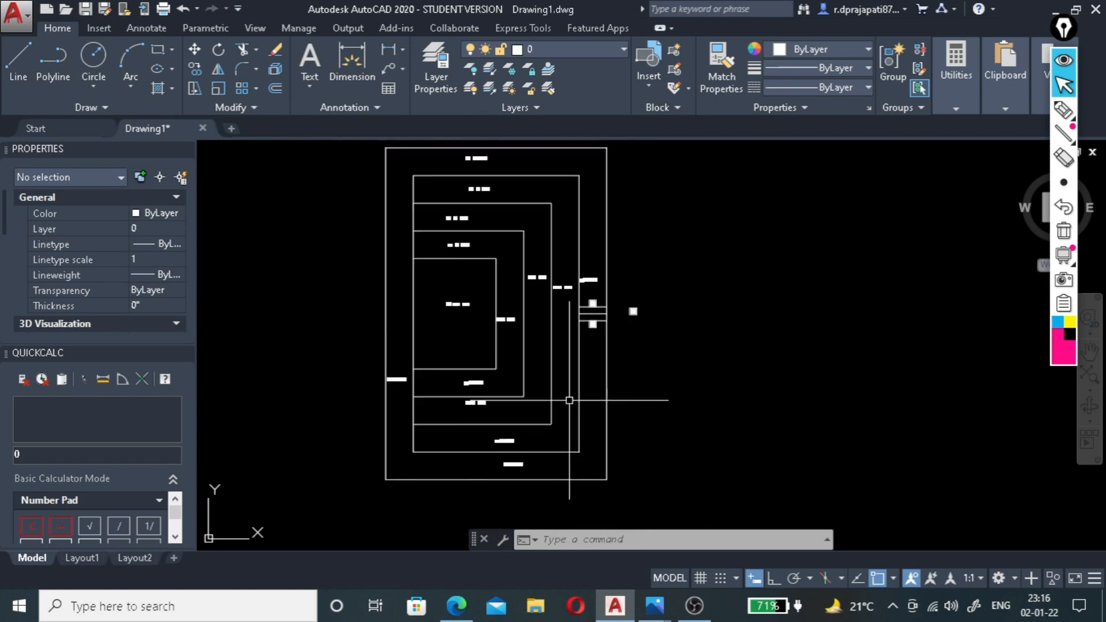
pyautogui.scroll(2, 592, 321)
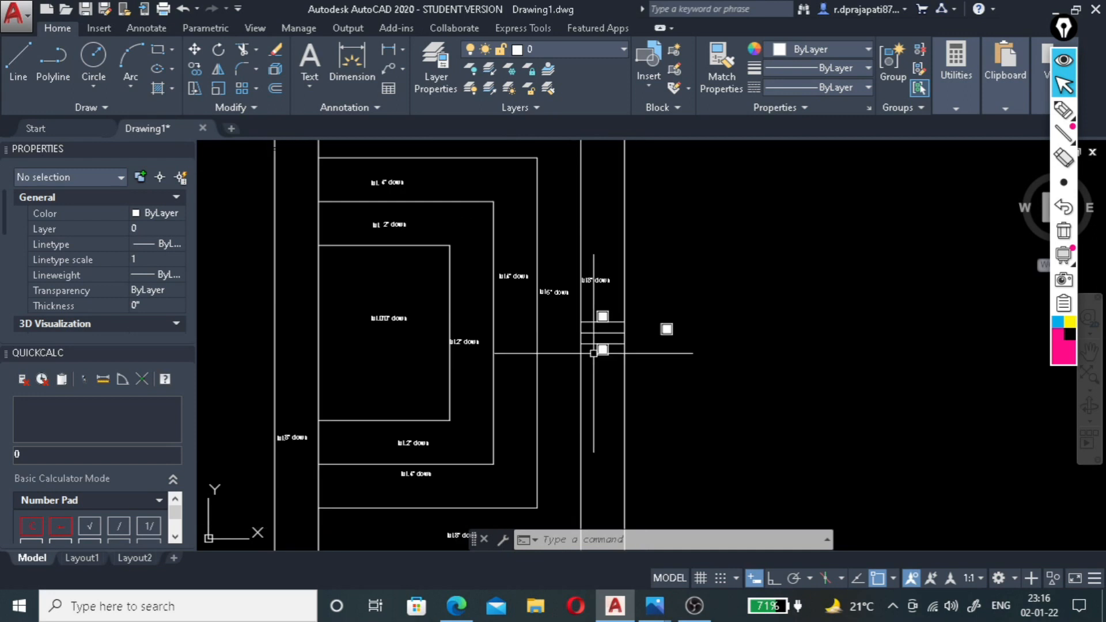
# Draw a horizontal line across the outermost band from the 6" level's top-right corner to the plan's outer right edge.
pyautogui.scroll(-2, 594, 355)
pyautogui.scroll(2, 574, 215)
pyautogui.scroll(-2, 585, 217)
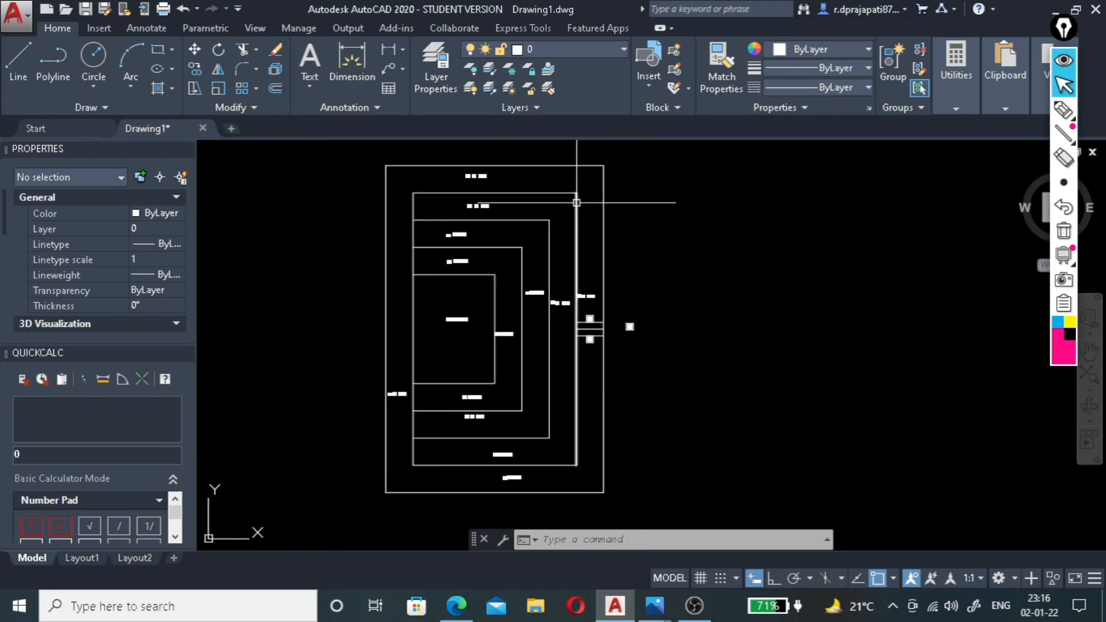
pyautogui.scroll(2, 584, 217)
pyautogui.scroll(-2, 536, 242)
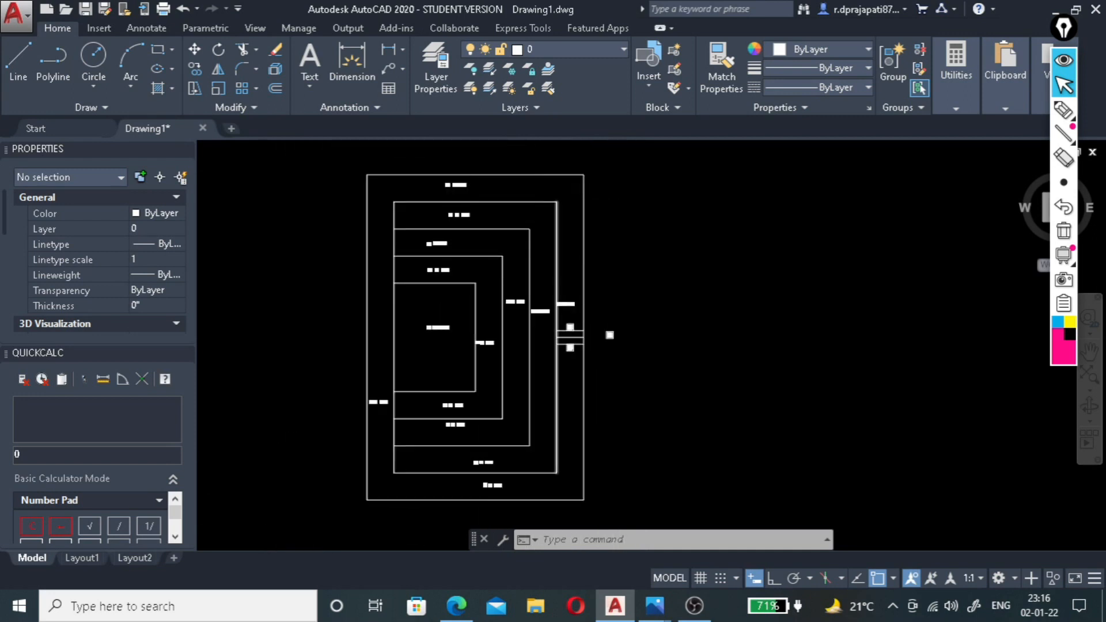
pyautogui.scroll(3, 567, 185)
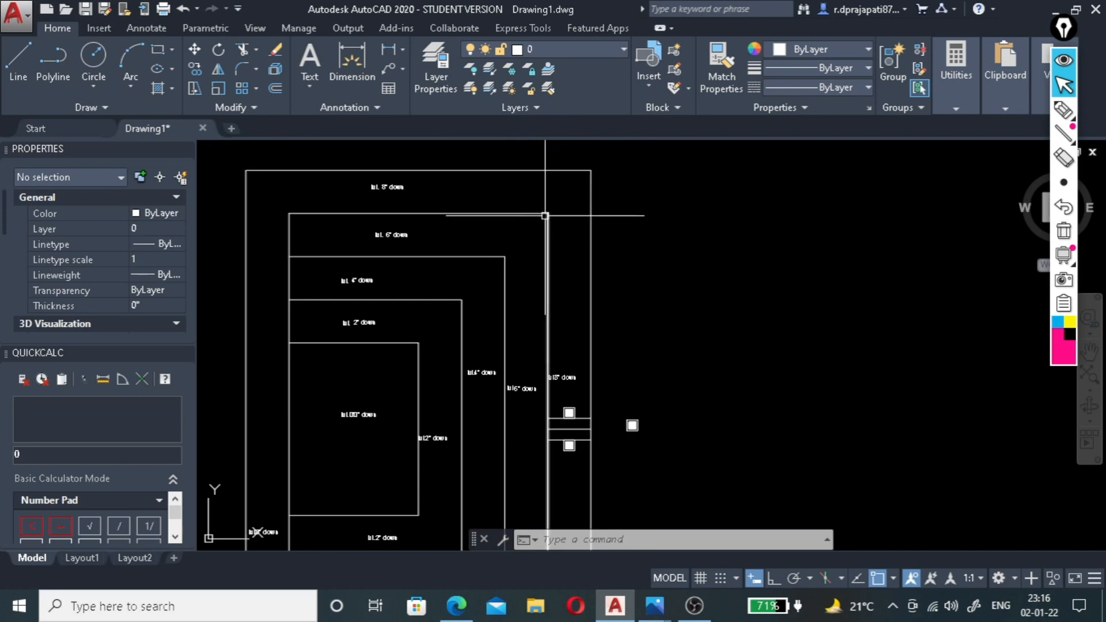
pyautogui.scroll(3, 545, 215)
pyautogui.scroll(-3, 552, 264)
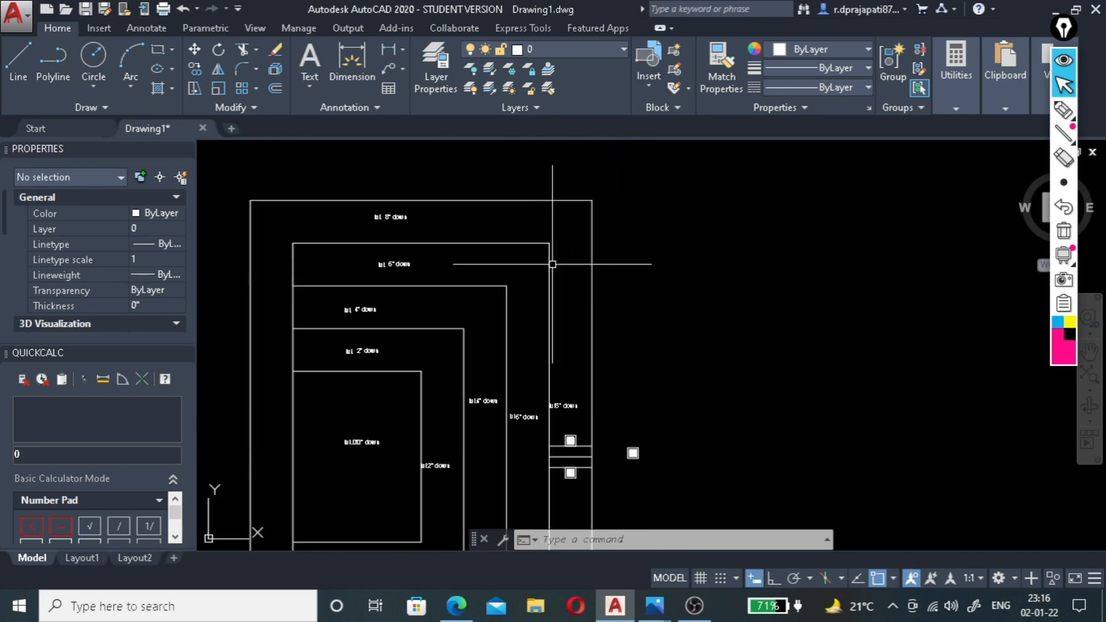
pyautogui.scroll(2, 567, 268)
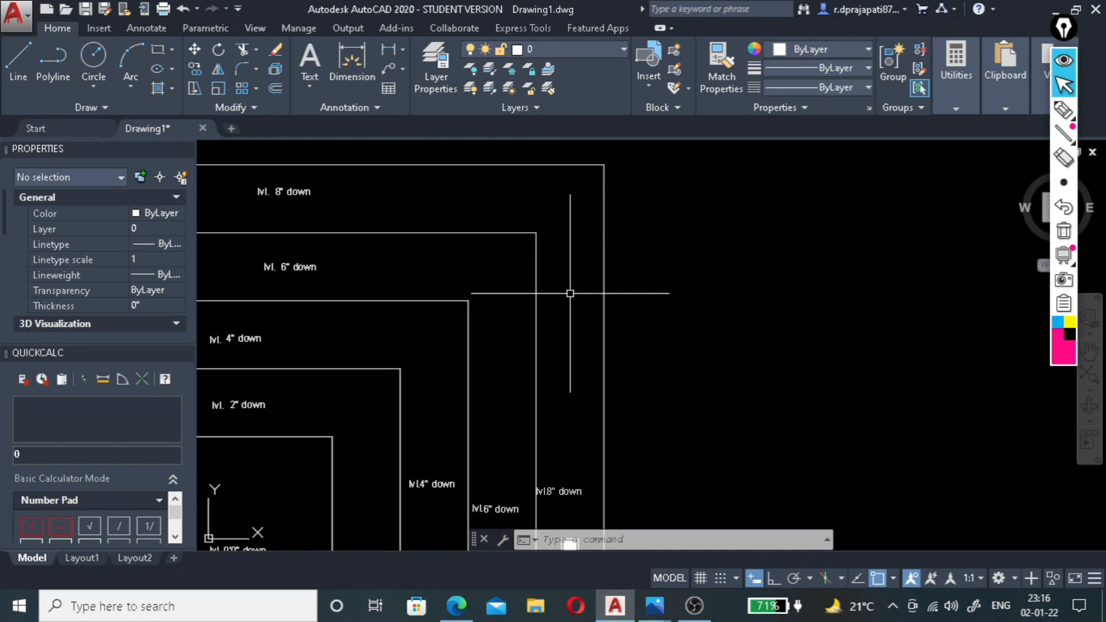
pyautogui.press('Return')
pyautogui.click(535, 233)
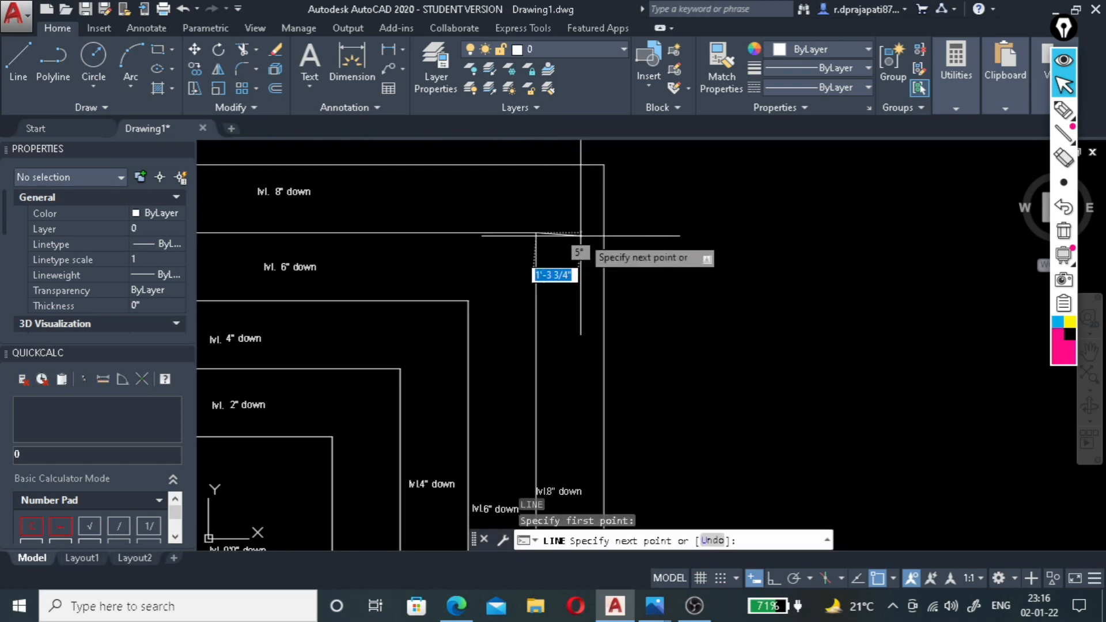
pyautogui.click(603, 233)
pyautogui.press('Escape')
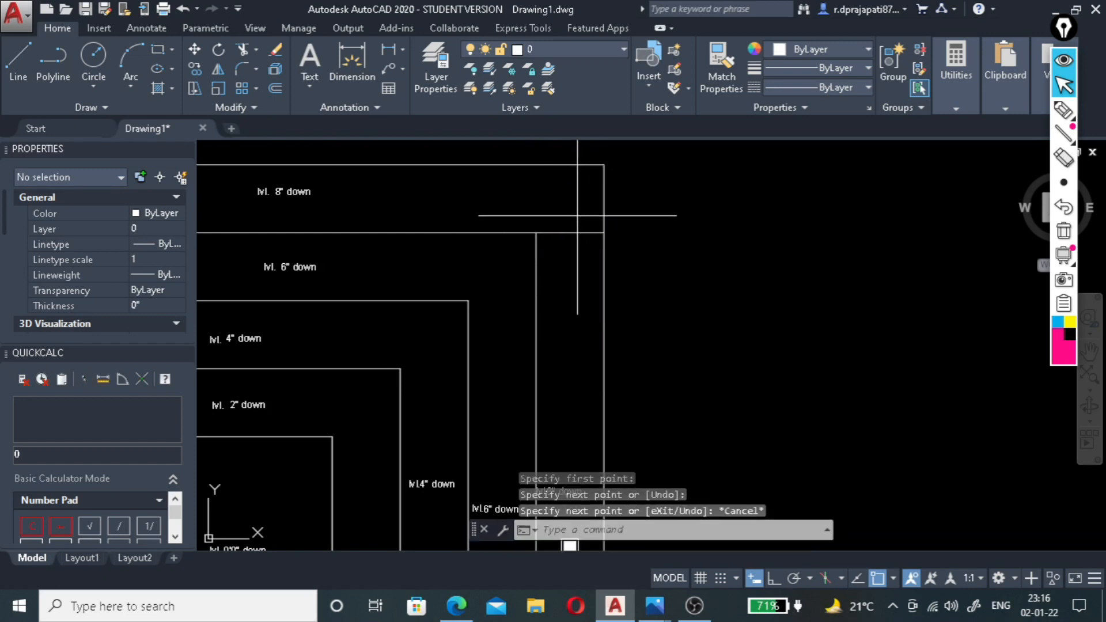
# Offset the new horizontal line 2' downward inside the outermost band's right side.
pyautogui.click(567, 233)
pyautogui.click(561, 252)
pyautogui.press('Return')
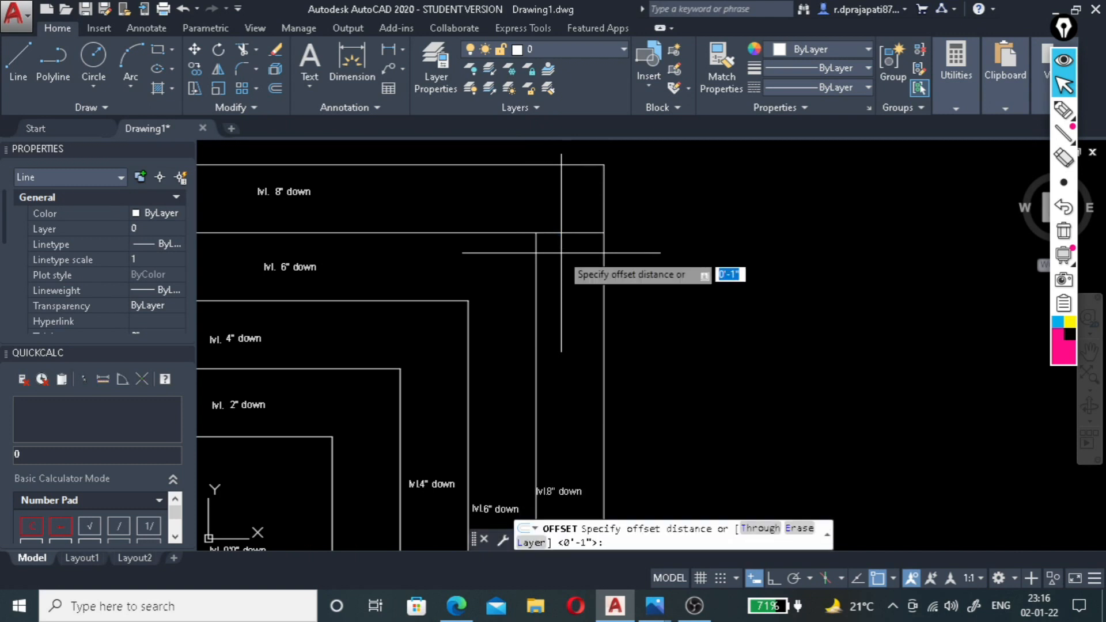
pyautogui.write("2'")
pyautogui.press('Return')
pyautogui.click(567, 270)
pyautogui.scroll(-4, 581, 223)
pyautogui.scroll(4, 575, 242)
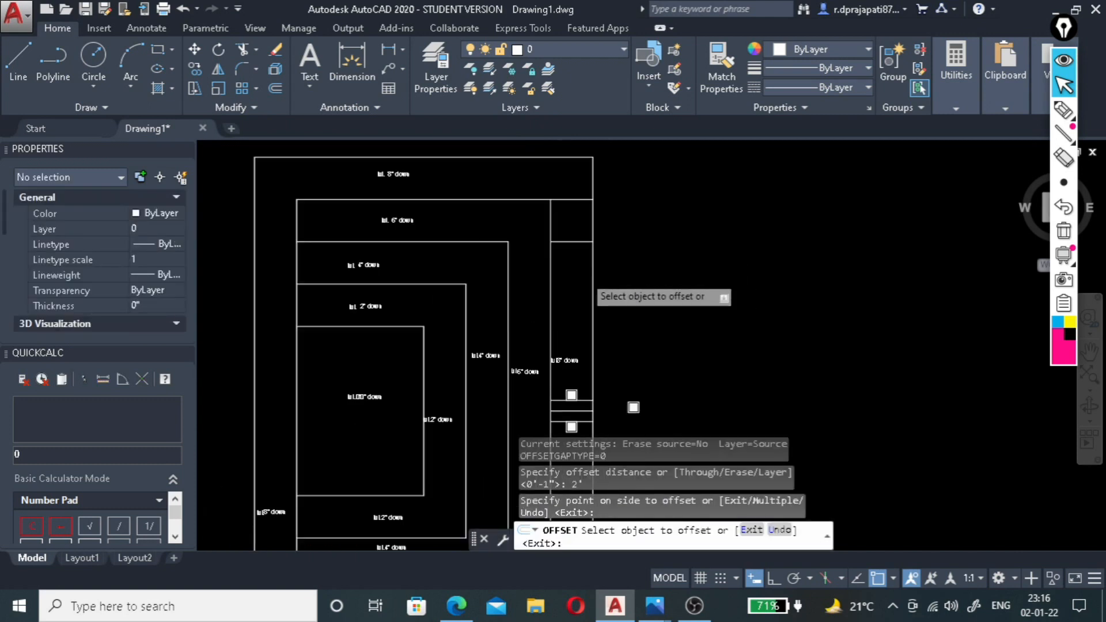
pyautogui.scroll(-2, 572, 256)
pyautogui.press('Escape')
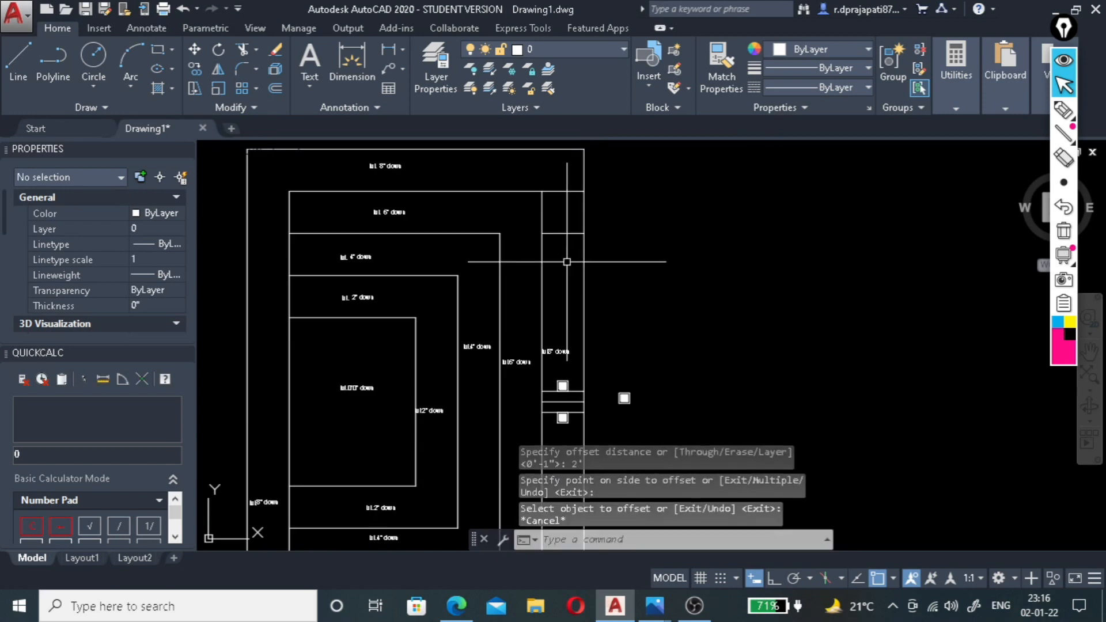
# Copy both squares and their three short lines from the upper square's top midpoint to the midpoint of the offset line.
pyautogui.scroll(2, 562, 406)
pyautogui.scroll(-2, 558, 415)
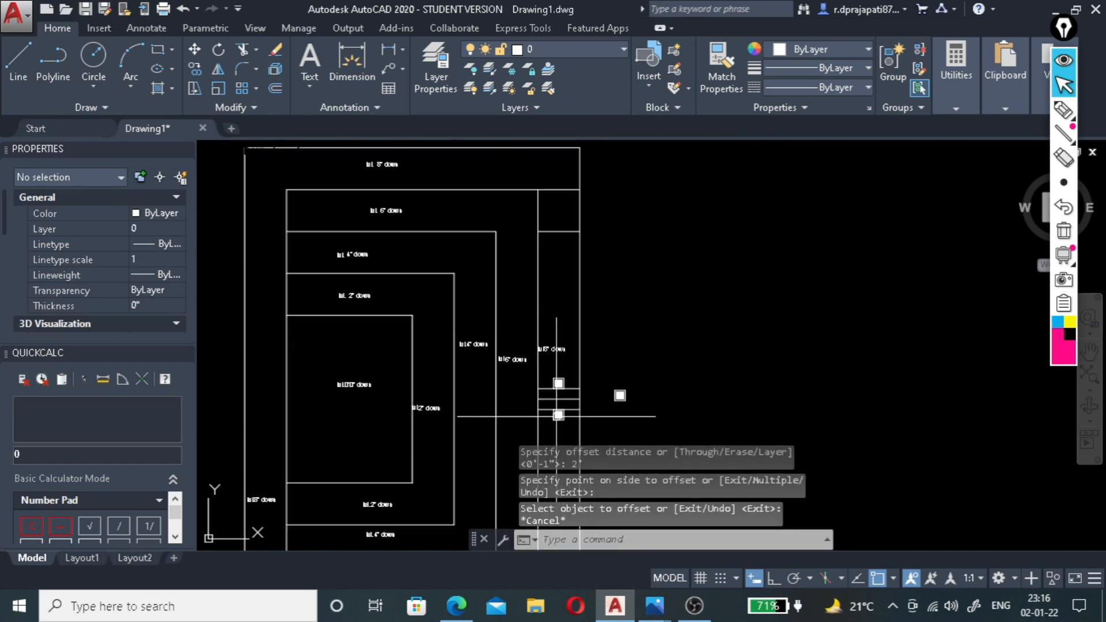
pyautogui.scroll(2, 560, 397)
pyautogui.scroll(-2, 569, 356)
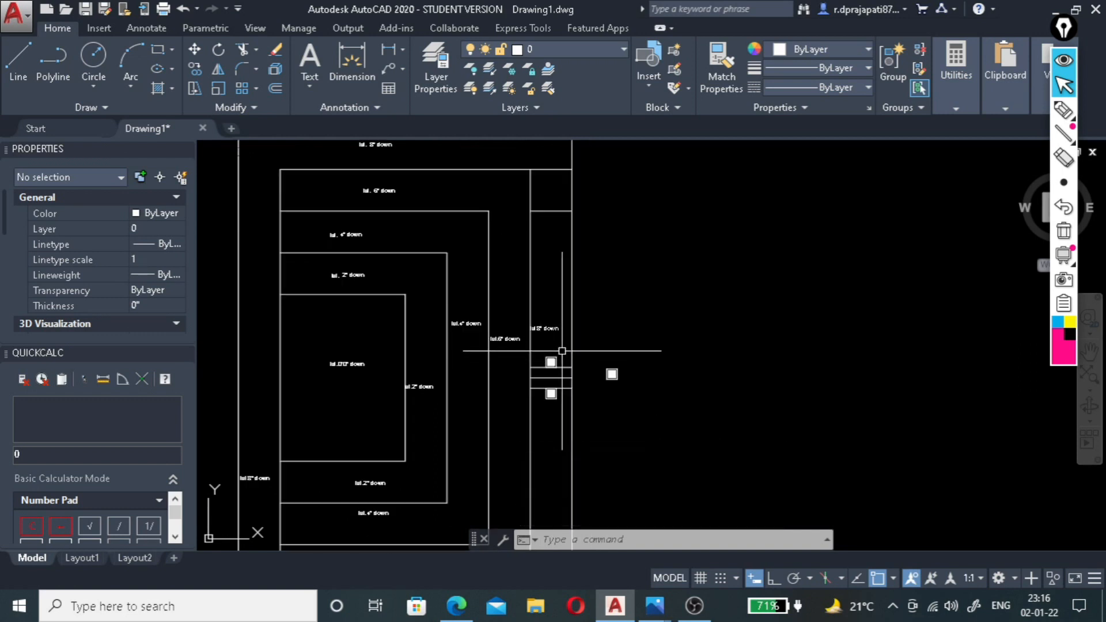
pyautogui.click(561, 351)
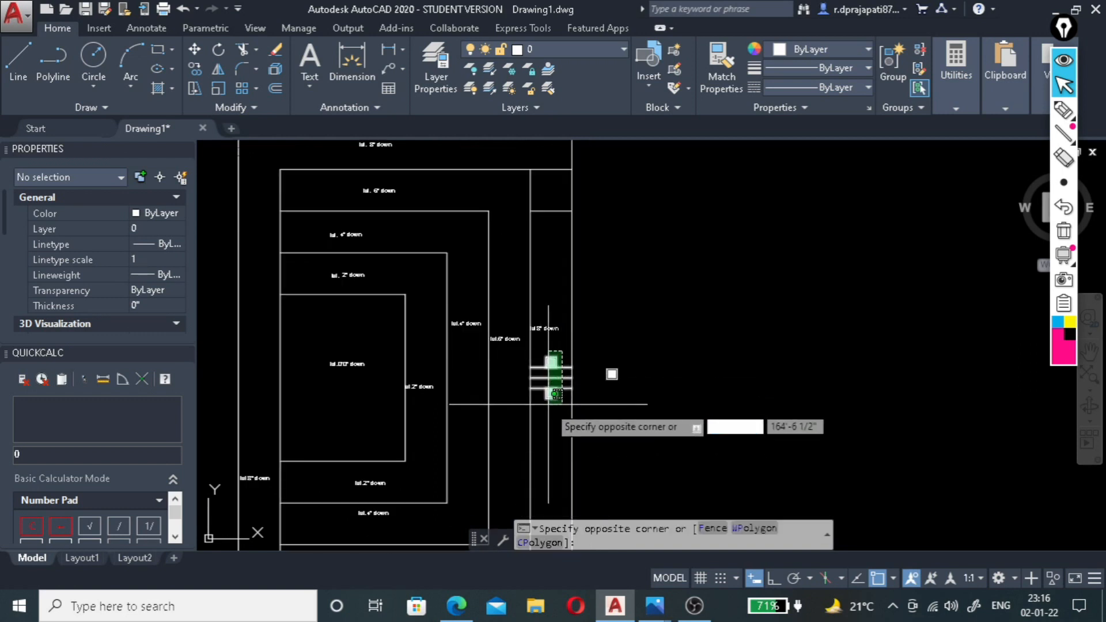
pyautogui.click(547, 403)
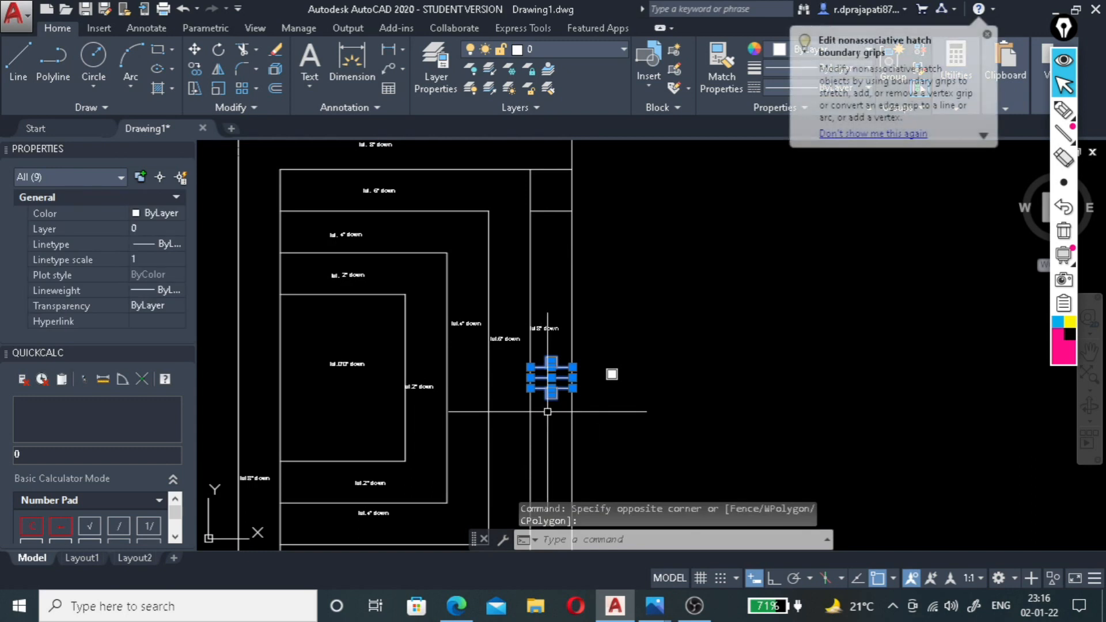
pyautogui.write('co')
pyautogui.press('Return')
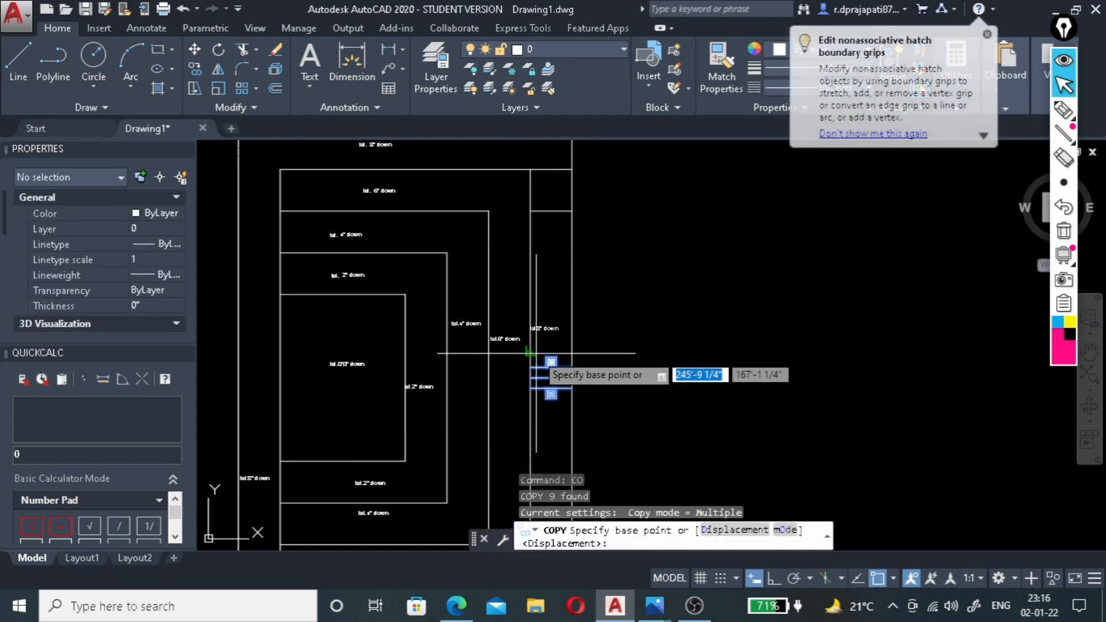
pyautogui.scroll(4, 538, 353)
pyautogui.click(570, 364)
pyautogui.scroll(-6, 569, 447)
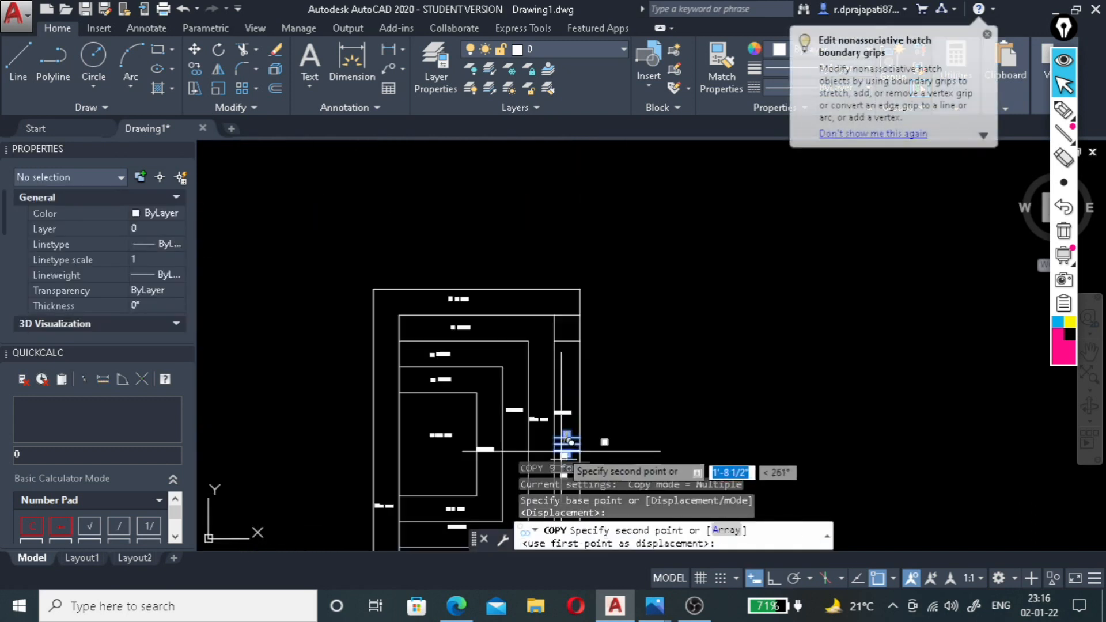
pyautogui.scroll(4, 563, 369)
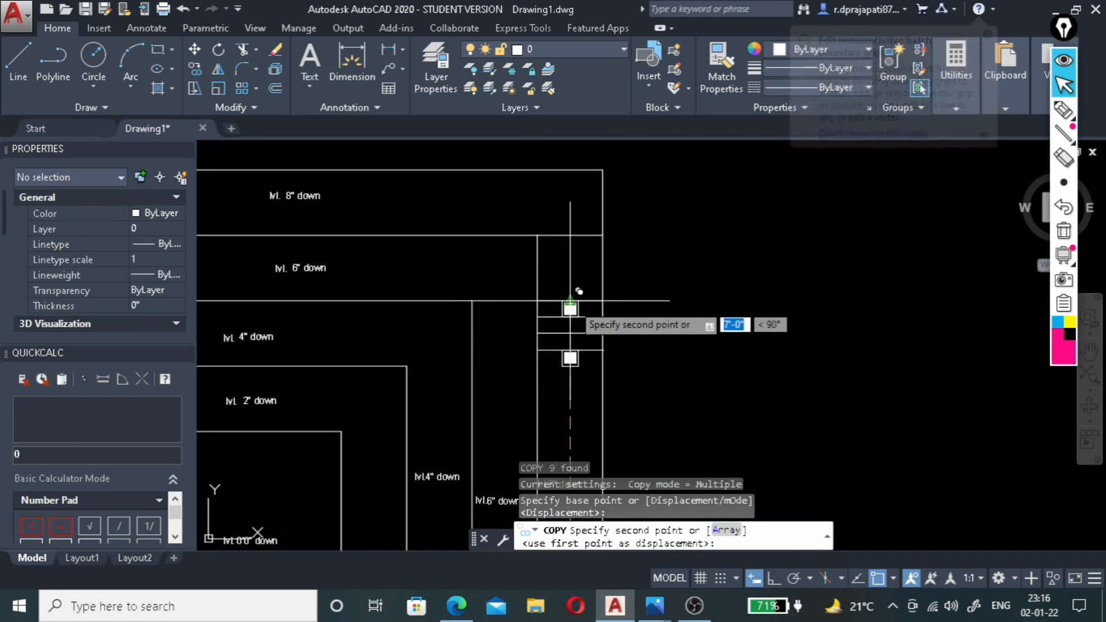
pyautogui.click(571, 311)
pyautogui.press('Escape')
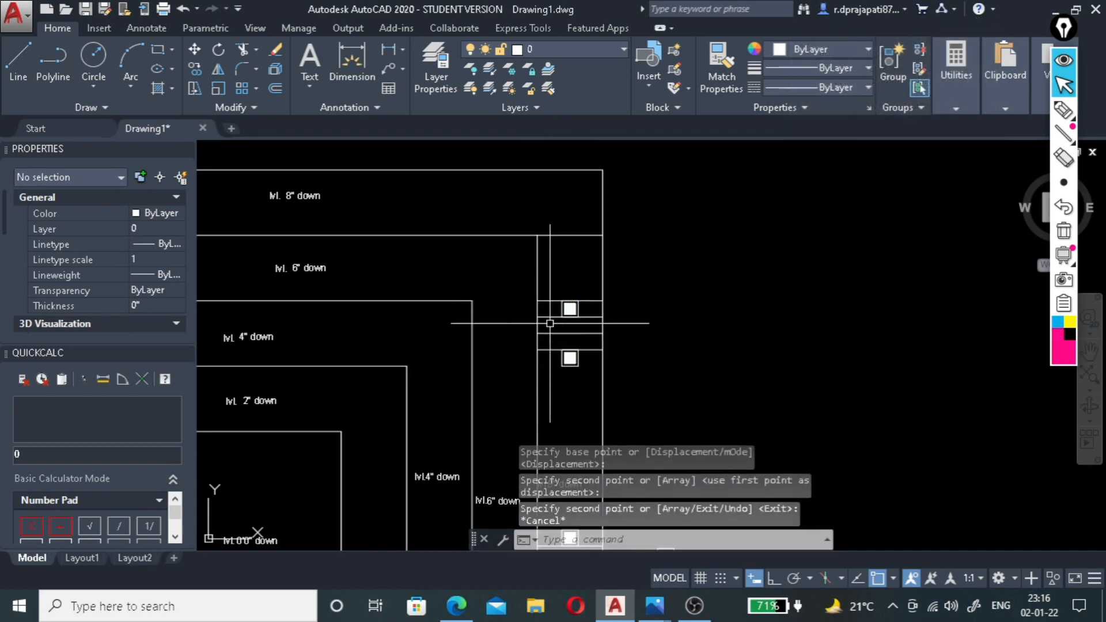
# Erase the short horizontal guide lines around the upper and middle pairs of squares, including the 2' offset line.
pyautogui.click(559, 290)
pyautogui.click(547, 367)
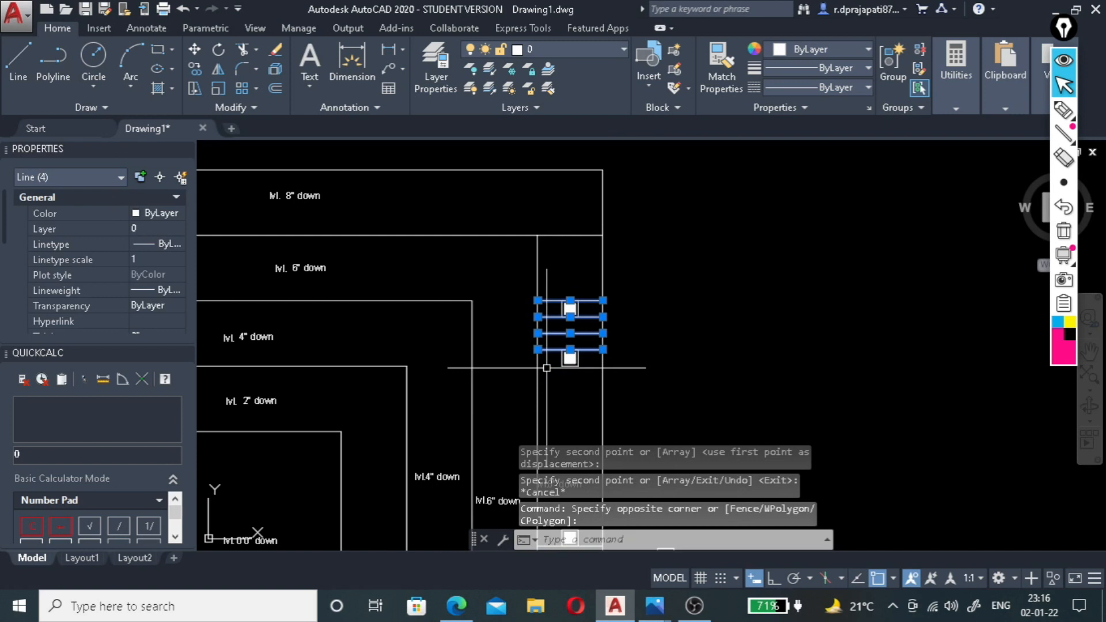
pyautogui.press('Delete')
pyautogui.scroll(-5, 573, 310)
pyautogui.scroll(8, 565, 299)
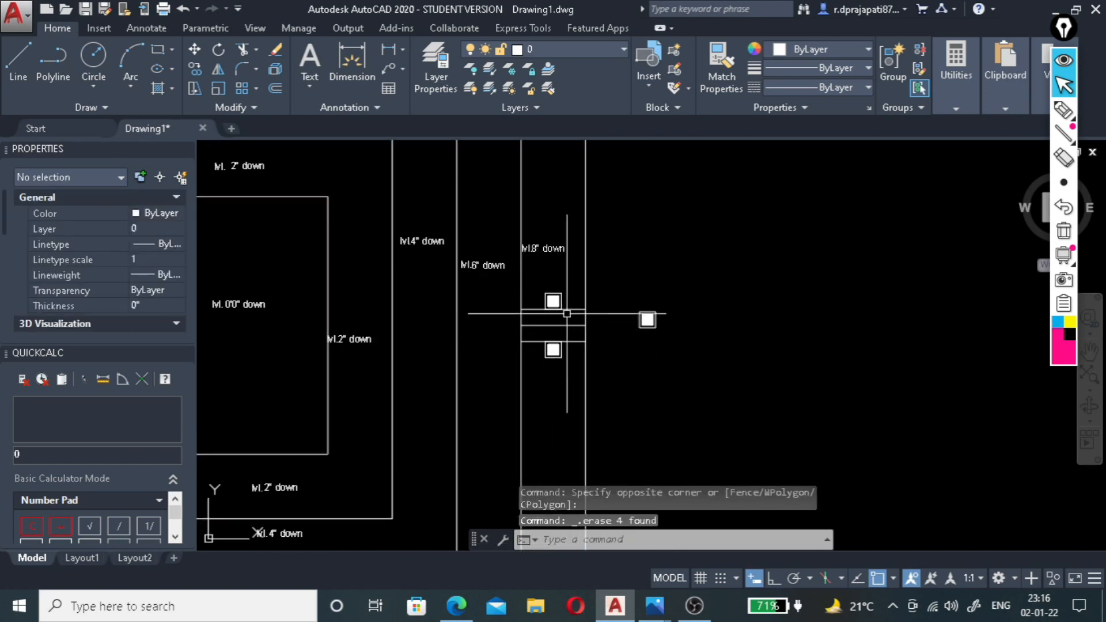
pyautogui.scroll(3, 563, 317)
pyautogui.click(580, 297)
pyautogui.click(564, 401)
pyautogui.press('Delete')
# Mirror the upper pair of squares about the plan's horizontal centreline through the right side's midpoints, keeping the source objects.
pyautogui.scroll(-3, 553, 395)
pyautogui.scroll(4, 570, 231)
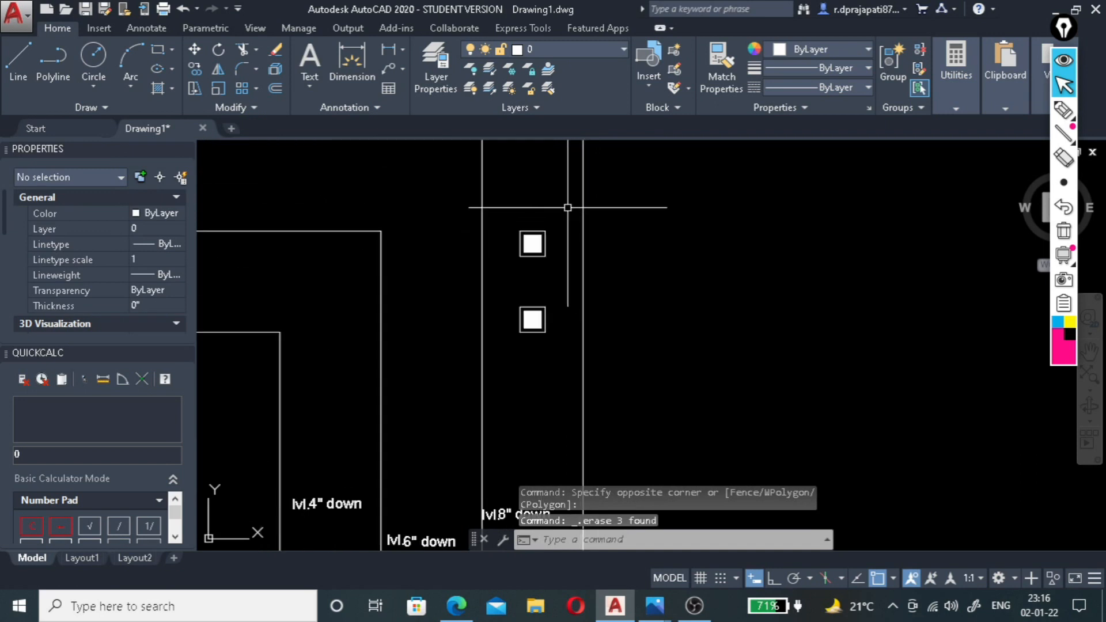
pyautogui.click(571, 207)
pyautogui.click(507, 358)
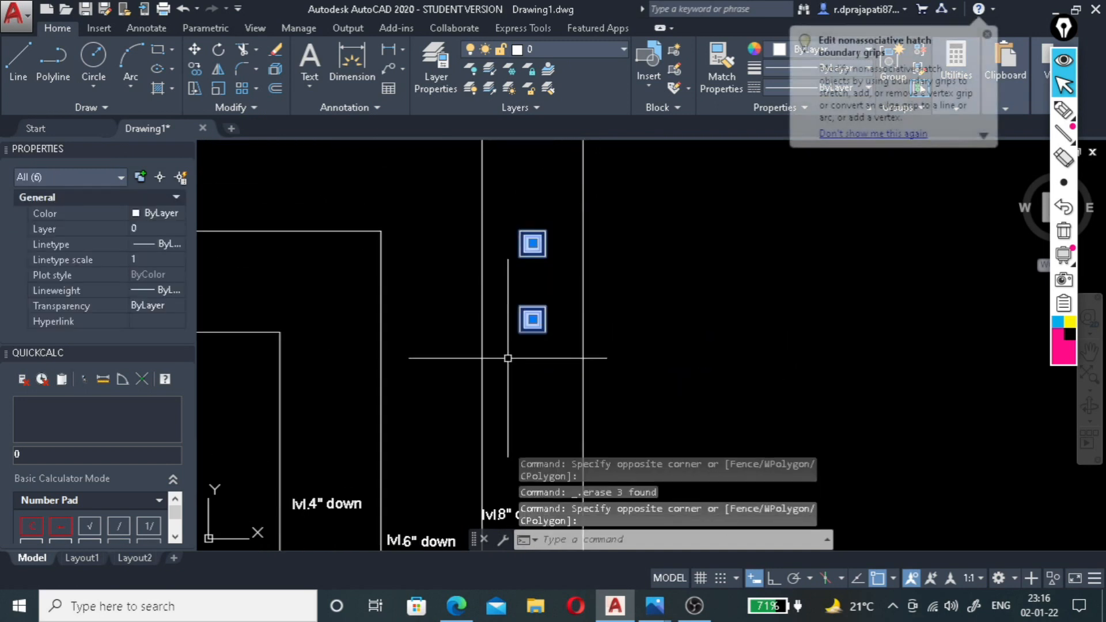
pyautogui.write('mi')
pyautogui.press('Return')
pyautogui.scroll(-3, 507, 357)
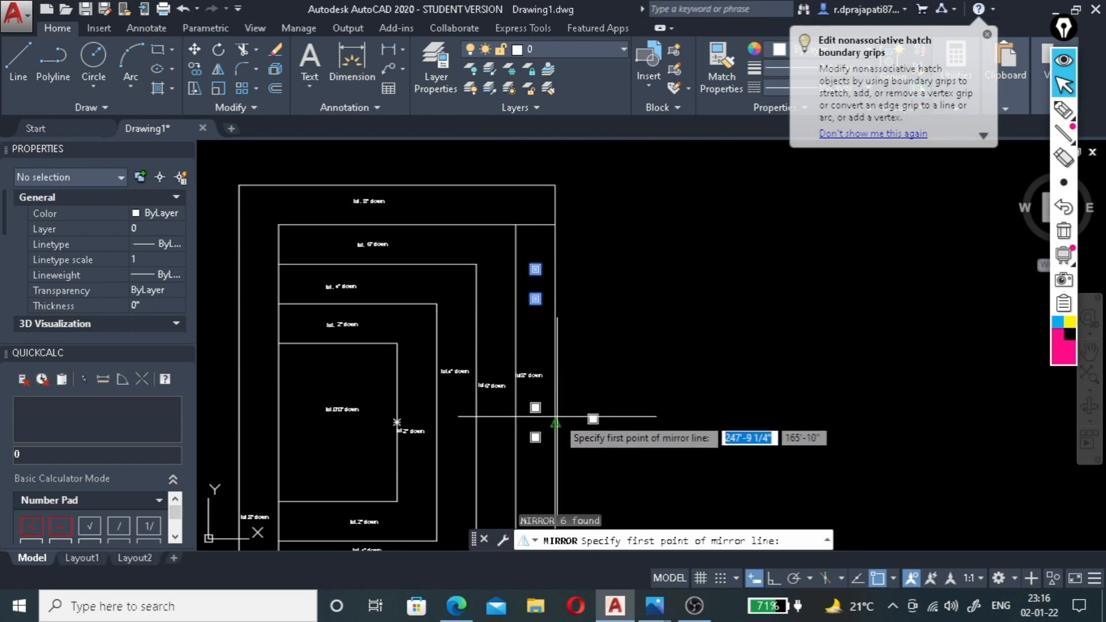
pyautogui.click(556, 416)
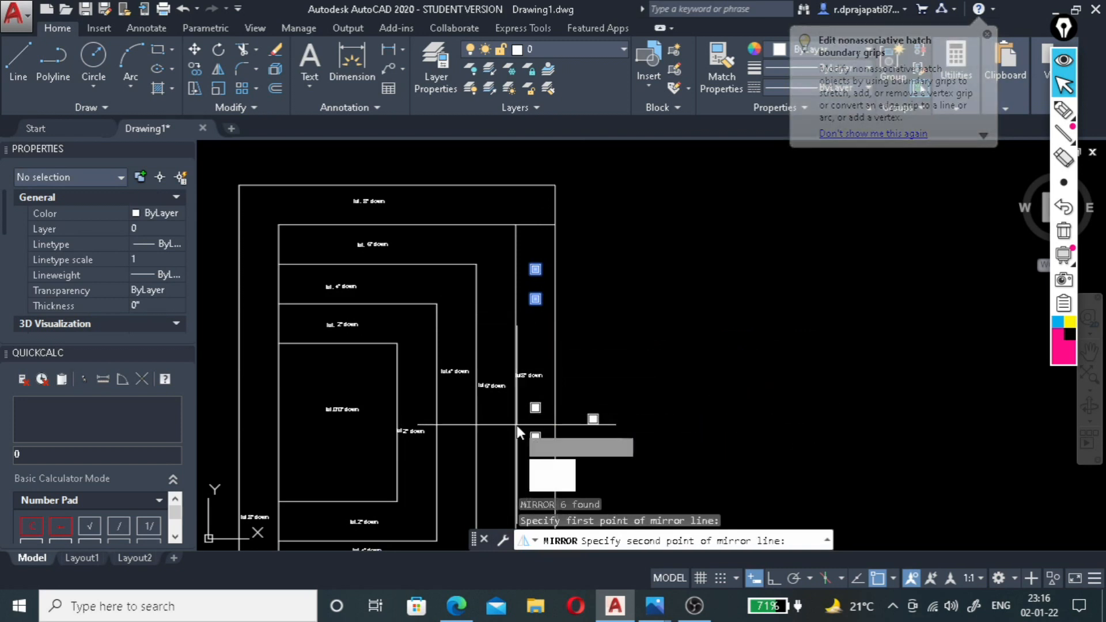
pyautogui.click(556, 480)
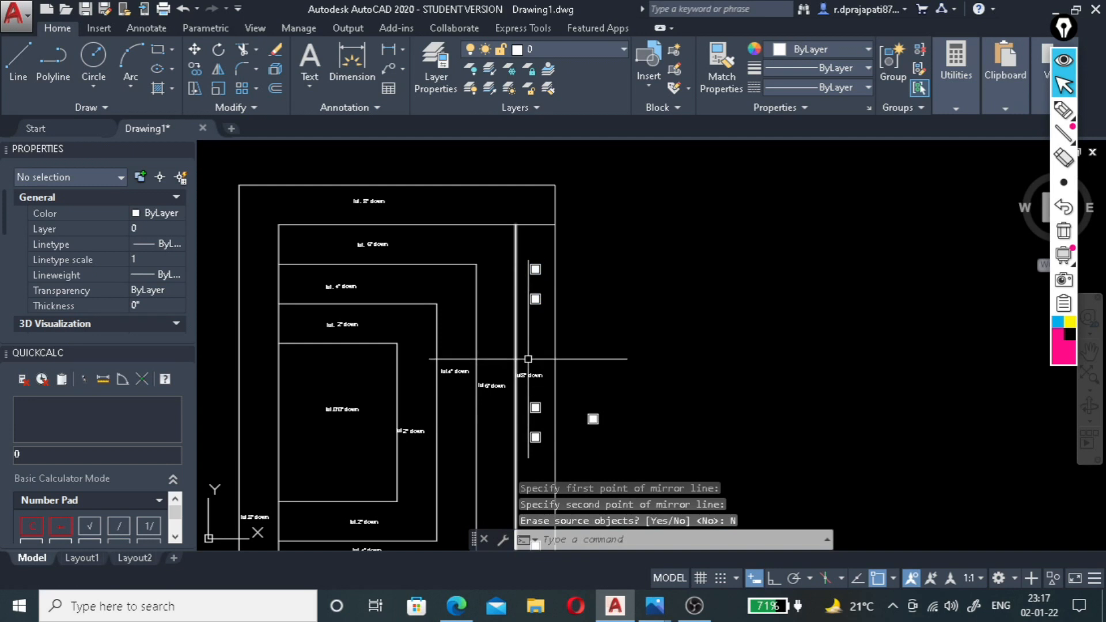
# Draw a vertical line from the 6" level's top-right corner up to the plan's outer top edge.
pyautogui.scroll(-4, 557, 340)
pyautogui.scroll(3, 554, 359)
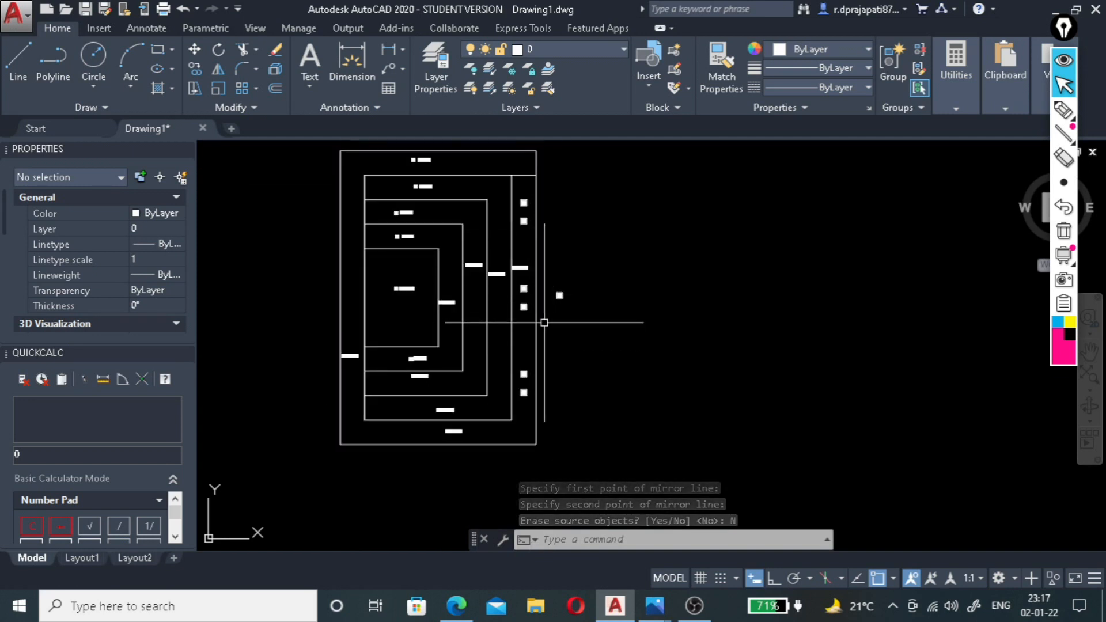
pyautogui.scroll(4, 491, 156)
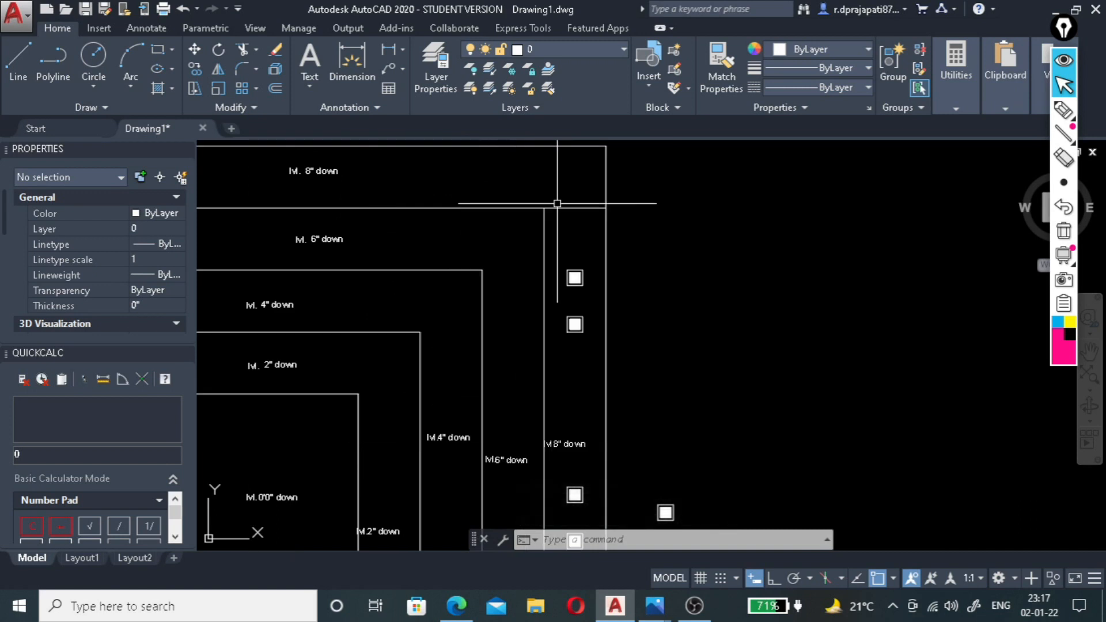
pyautogui.press('l')
pyautogui.press('Return')
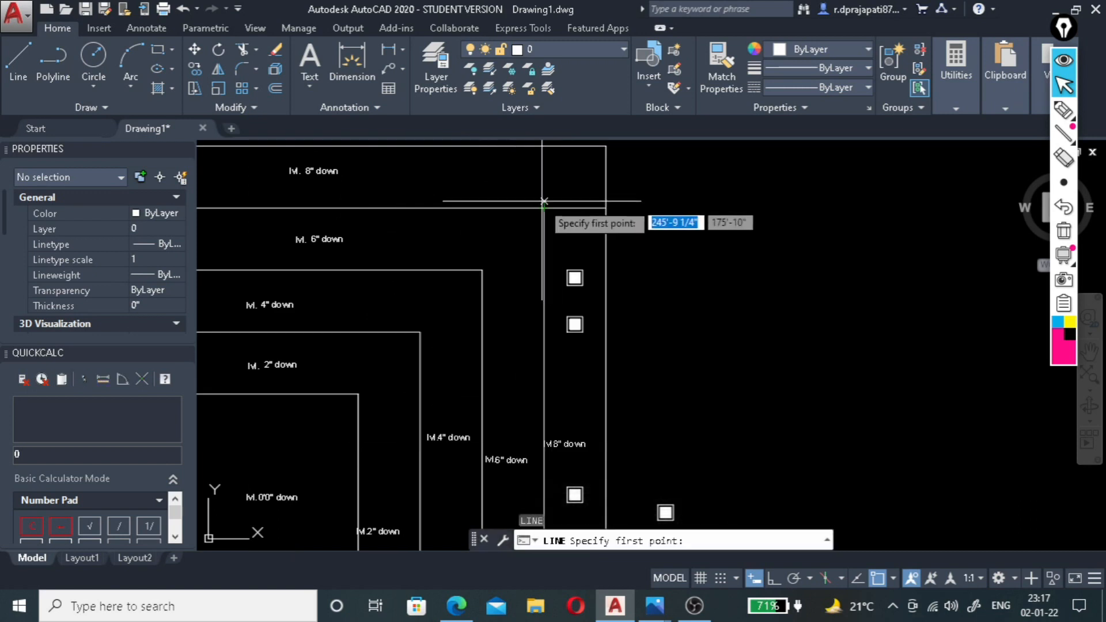
pyautogui.click(544, 208)
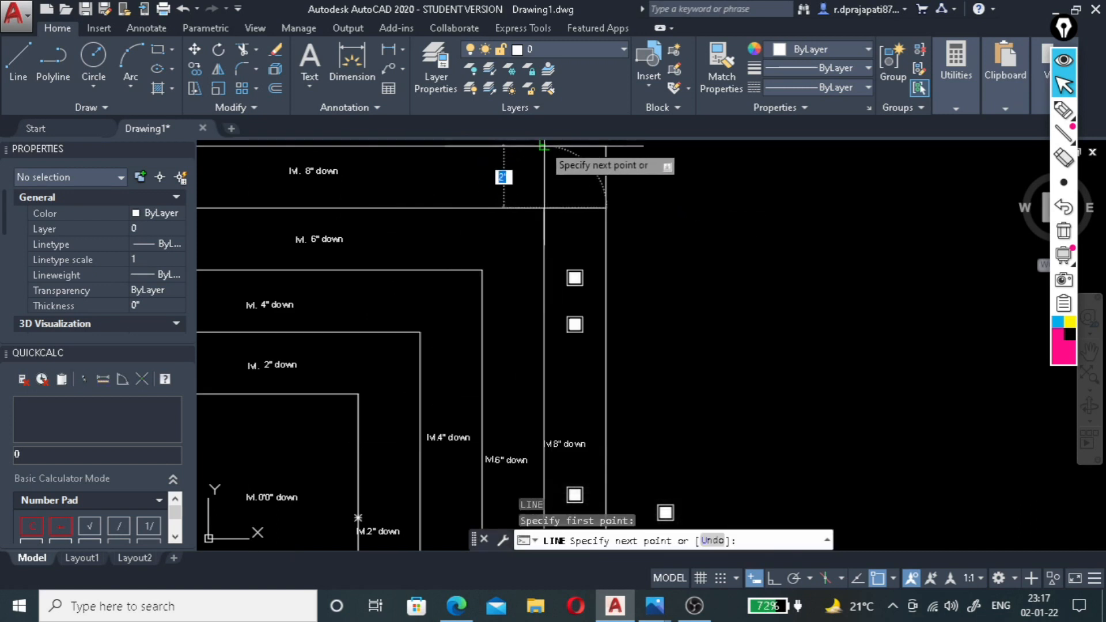
pyautogui.click(544, 146)
pyautogui.press('Escape')
# Offset the short vertical line 2' to the left within the outermost band's top side.
pyautogui.click(558, 172)
pyautogui.click(532, 183)
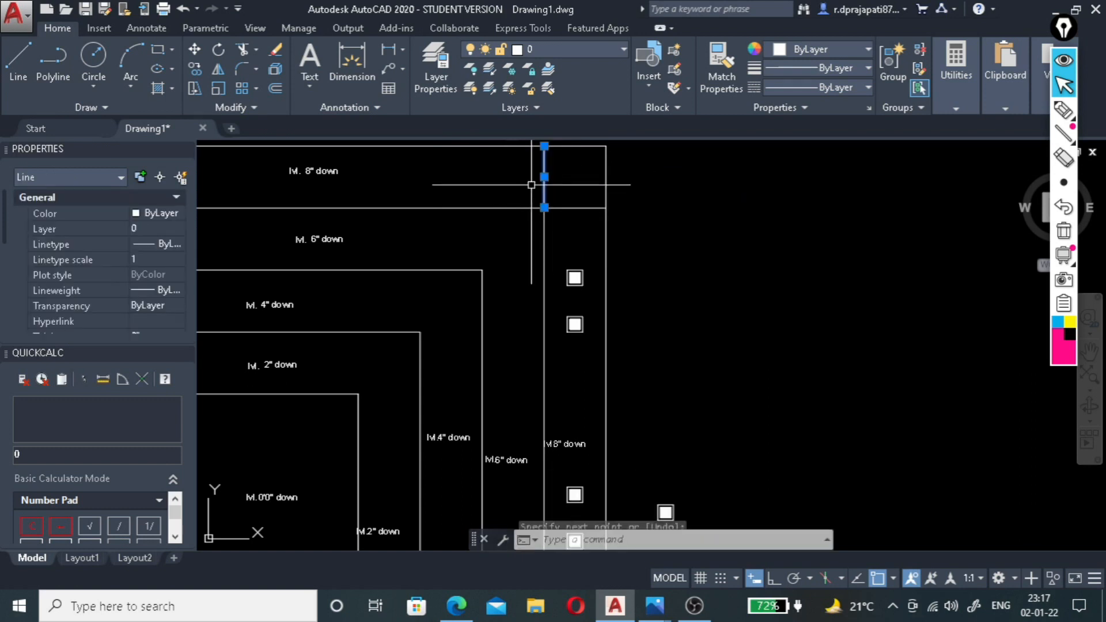
pyautogui.write('o')
pyautogui.press('Return')
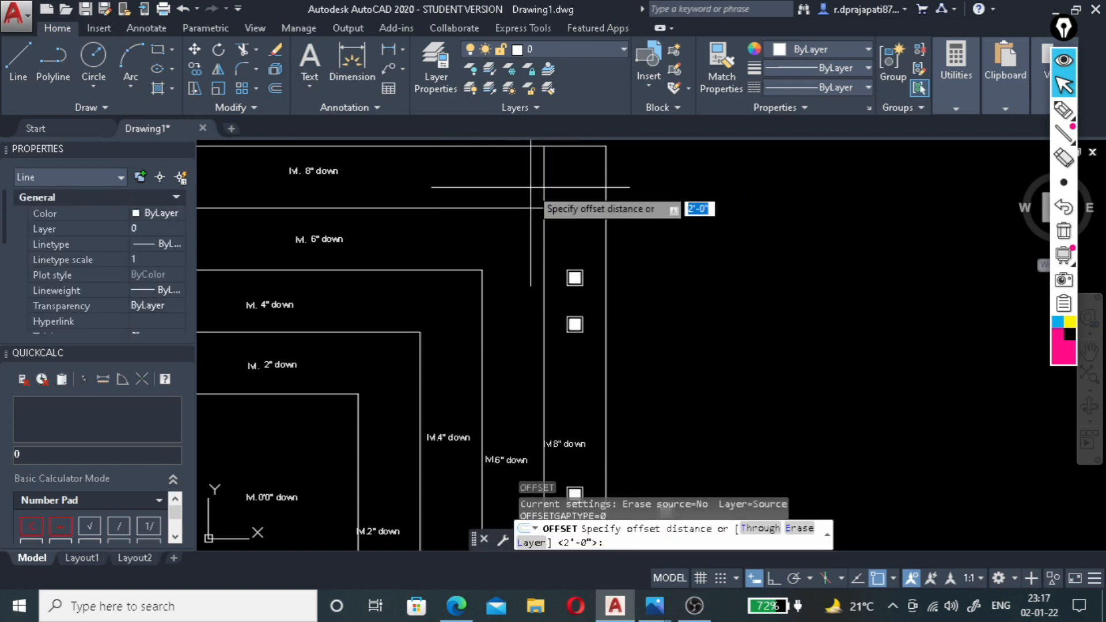
pyautogui.write("2'")
pyautogui.press('Return')
pyautogui.click(511, 167)
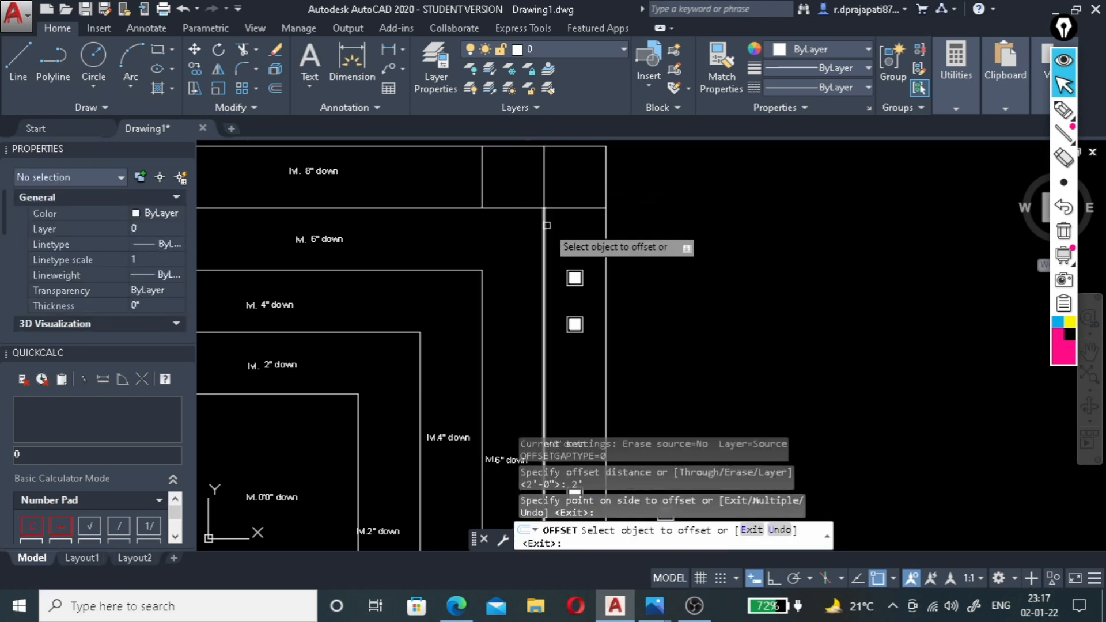
pyautogui.press('Escape')
# Copy the upper pair of squares from the outermost band into the empty space right of the plan.
pyautogui.scroll(-4, 566, 251)
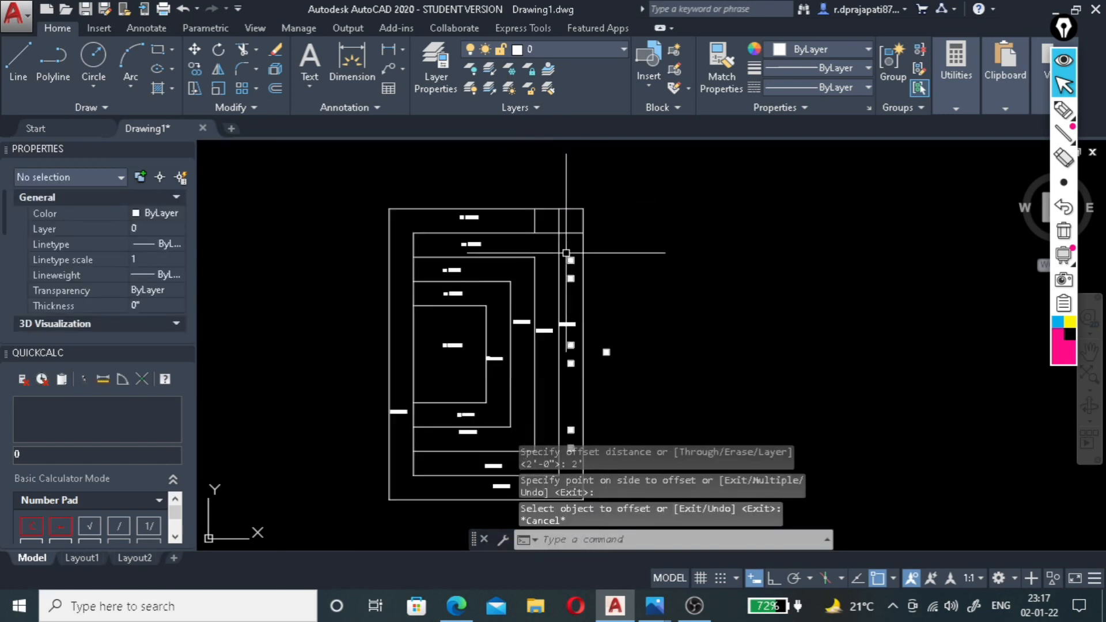
pyautogui.scroll(3, 570, 274)
pyautogui.click(576, 233)
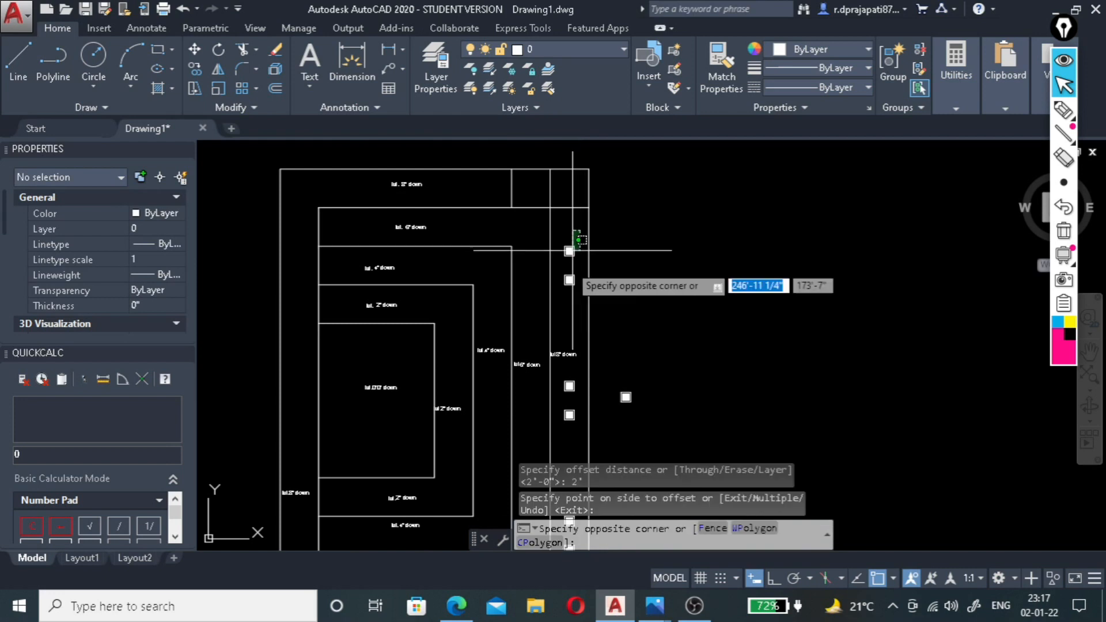
pyautogui.click(554, 296)
pyautogui.write('co')
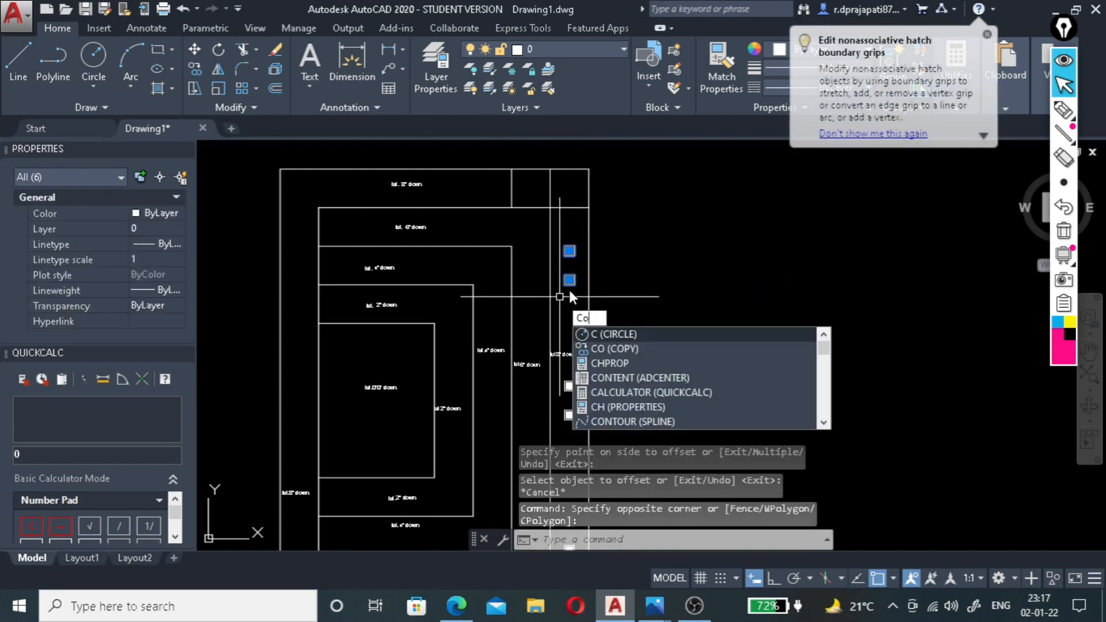
pyautogui.press('Return')
pyautogui.click(582, 271)
pyautogui.click(658, 274)
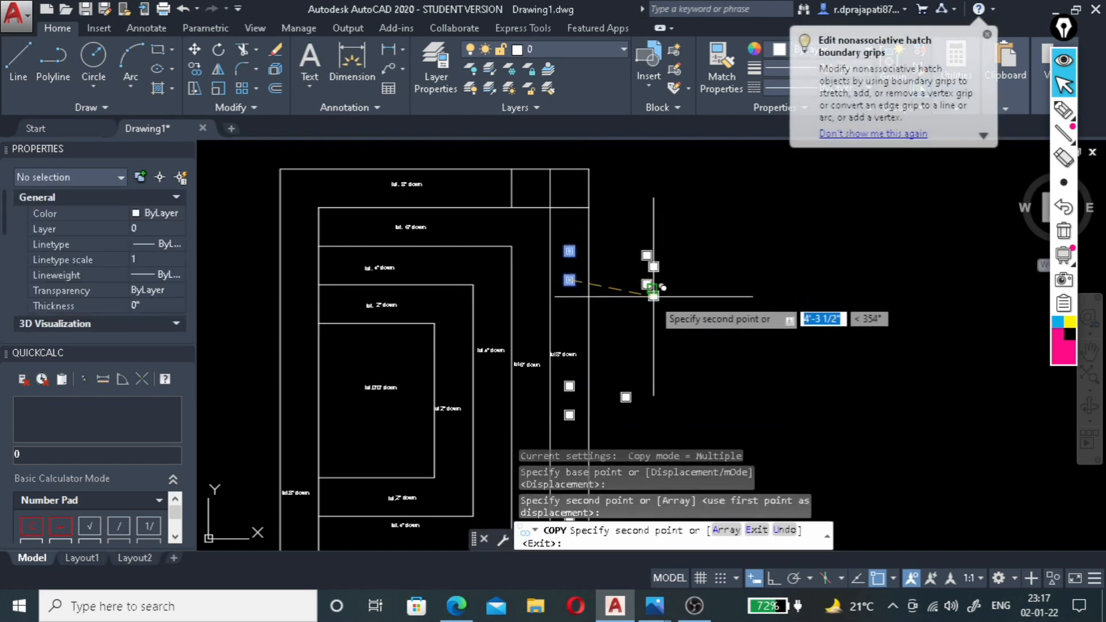
pyautogui.press('Escape')
# Try to rotate the copied pair of squares by eye about the lower square's bottom-left corner, and undo the rotation.
pyautogui.click(667, 244)
pyautogui.click(621, 318)
pyautogui.write('ro')
pyautogui.press('Return')
pyautogui.scroll(4, 638, 308)
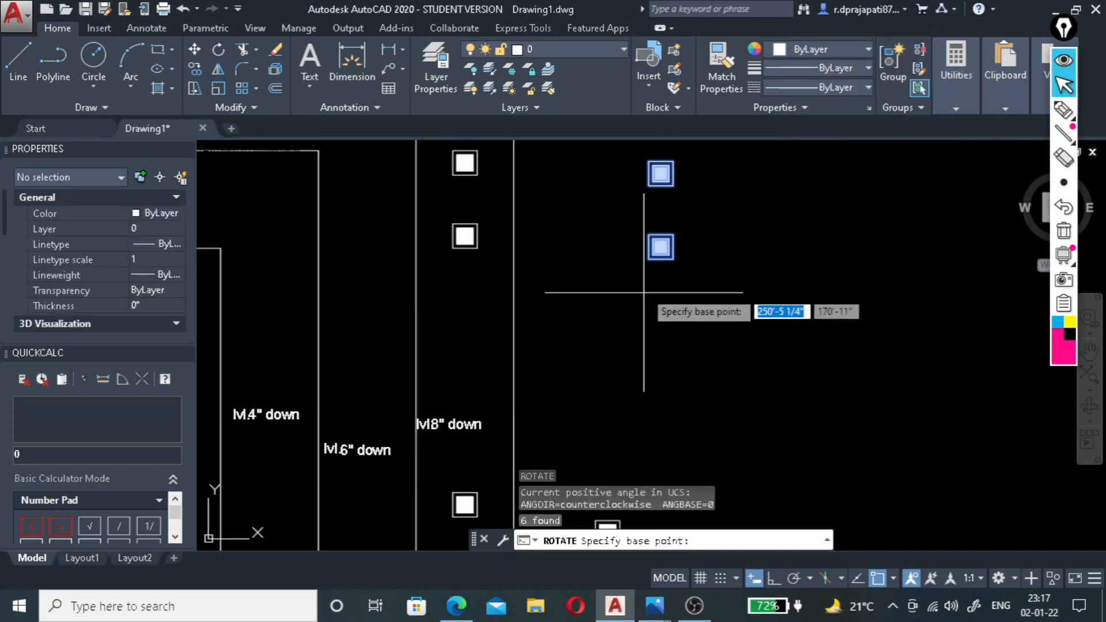
pyautogui.click(647, 260)
pyautogui.click(647, 323)
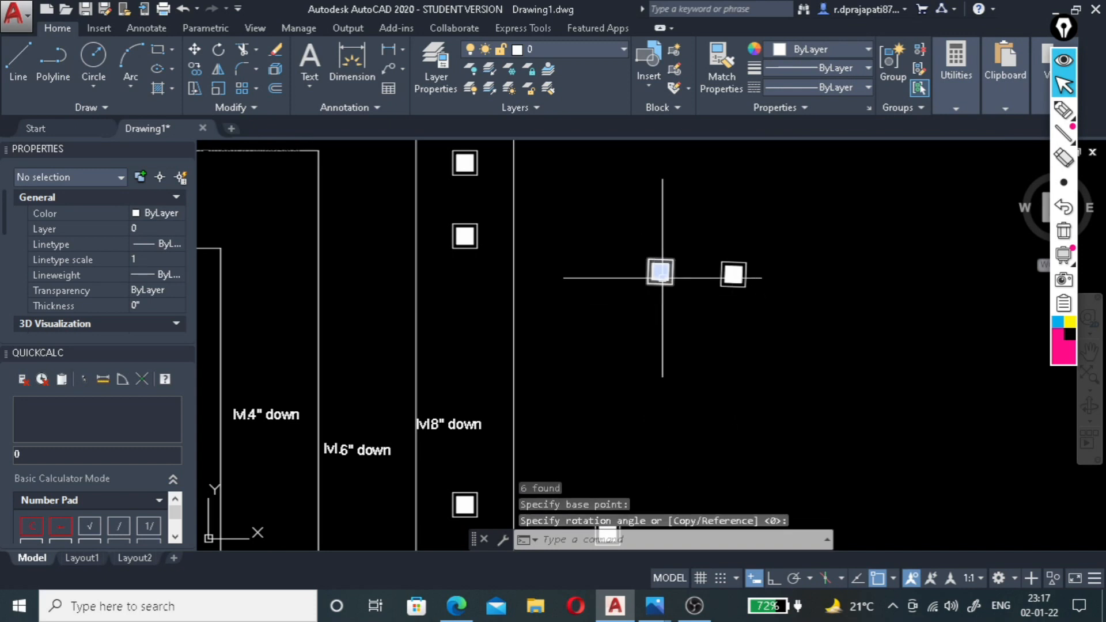
pyautogui.hotkey('ctrl', 'z')
# Start a new rotation of the two copied squares beside the plan.
pyautogui.click(673, 237)
pyautogui.click(628, 315)
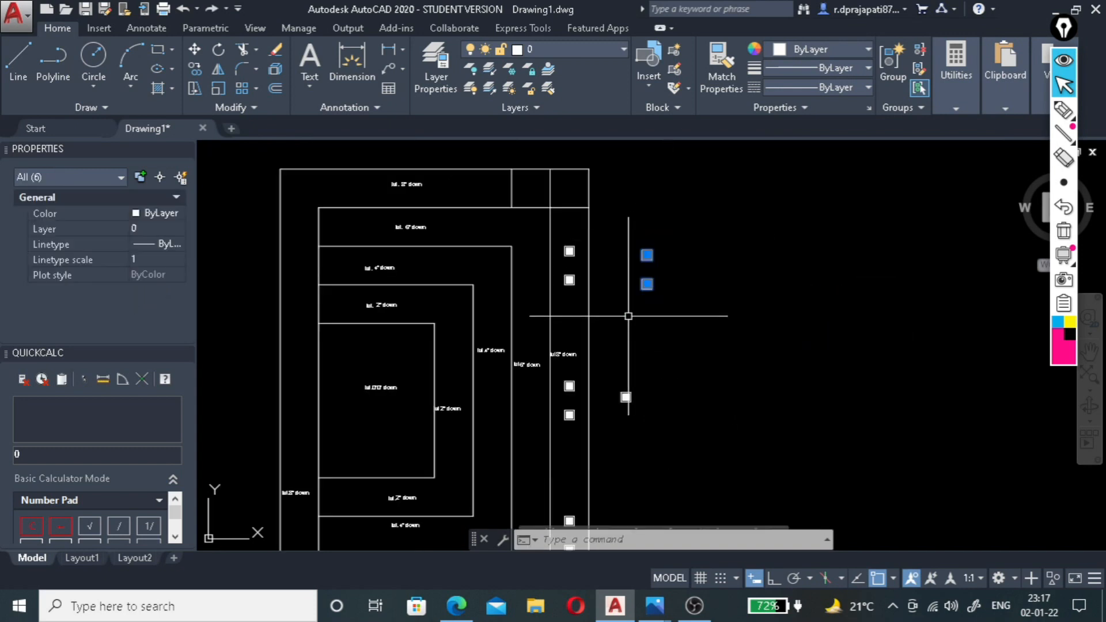
pyautogui.write('ro')
pyautogui.press('Return')
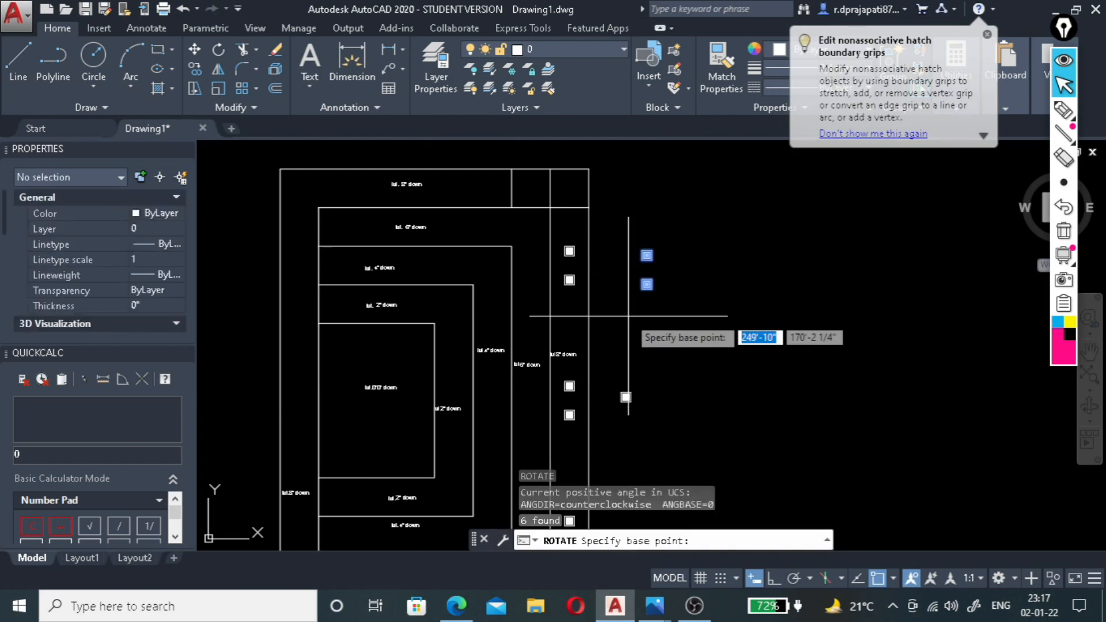
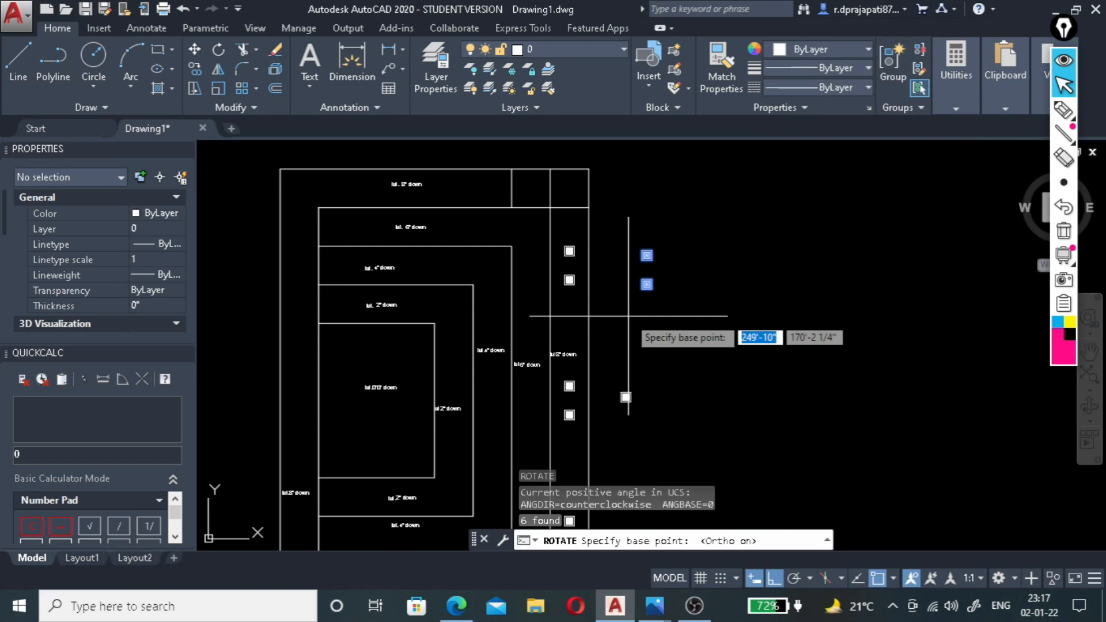
# Rotate the copied pair of squares to 270° about the lower square's bottom-left corner, with Ortho on.
pyautogui.press('F8')
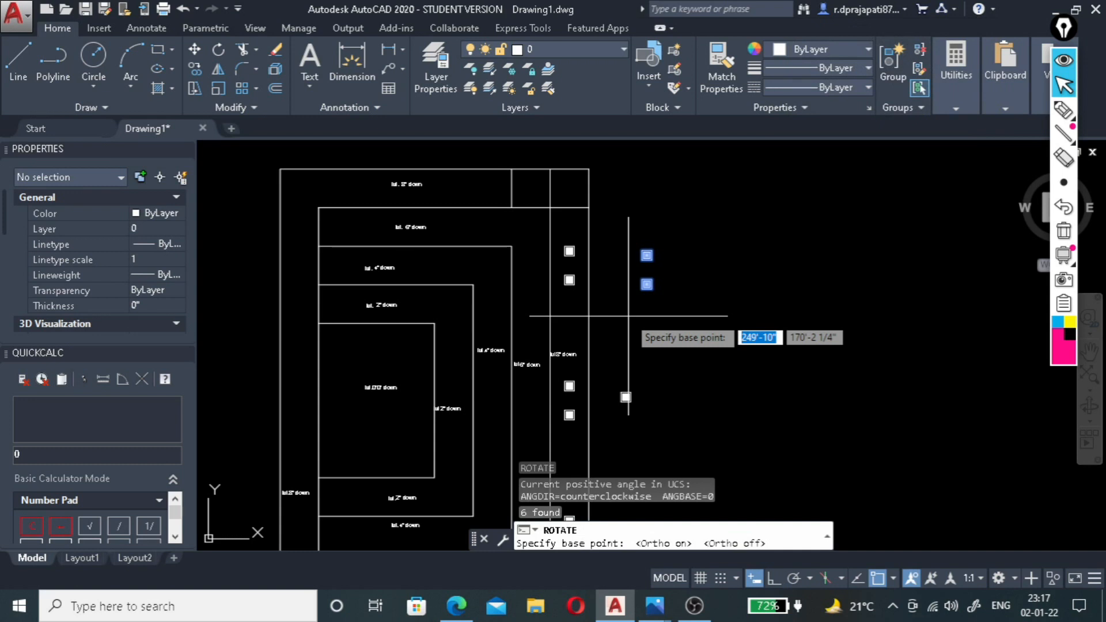
pyautogui.press('F8')
pyautogui.scroll(3, 636, 283)
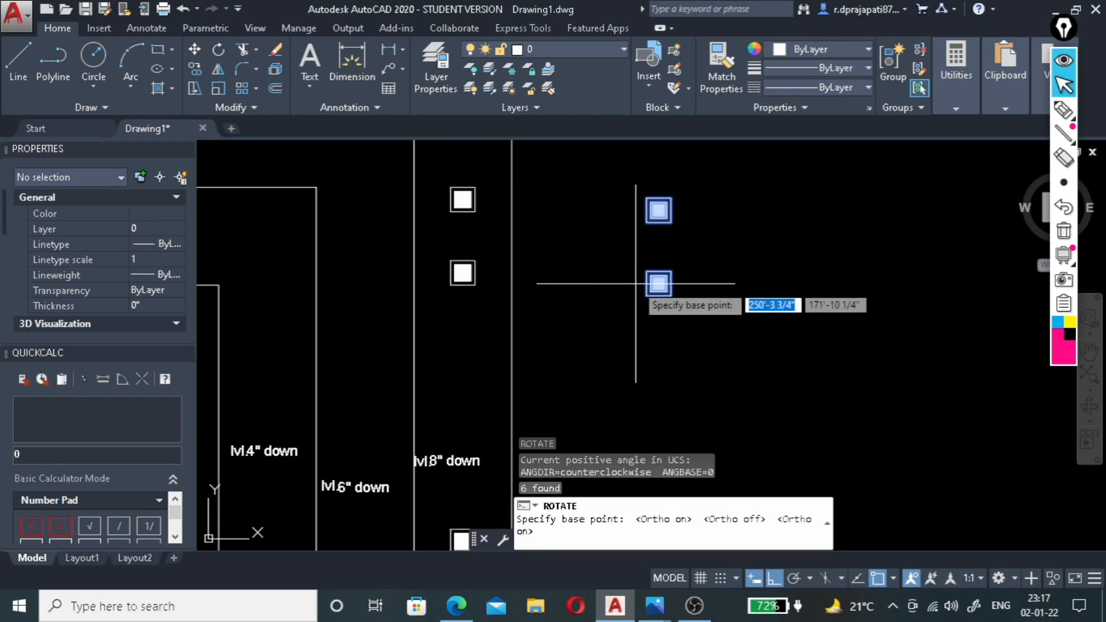
pyautogui.click(647, 296)
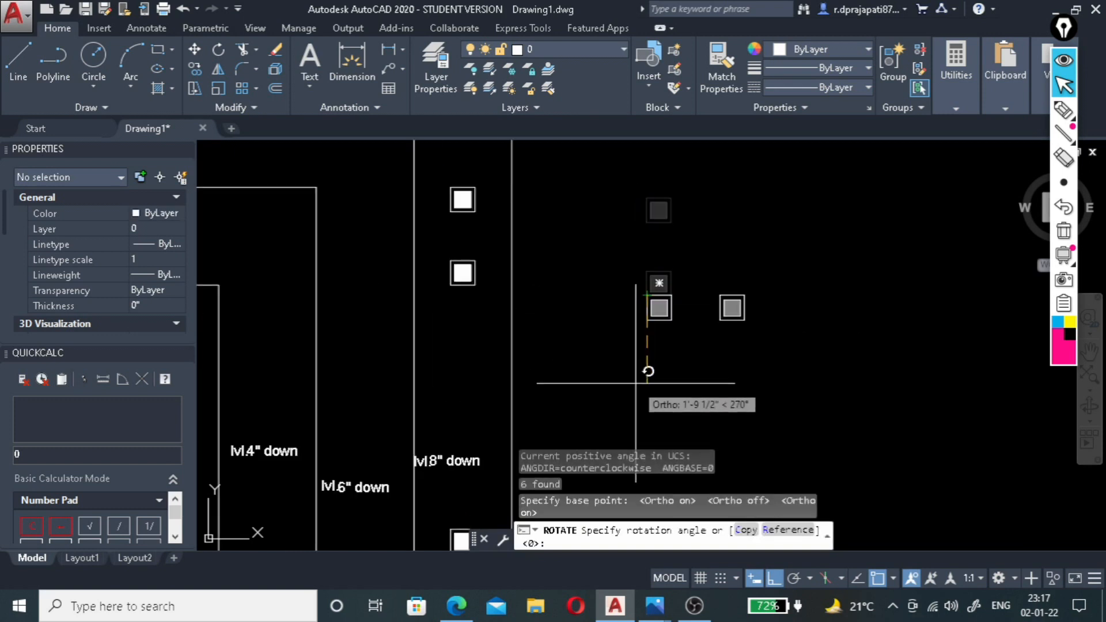
pyautogui.press('Return')
# Move the rotated pair from its right edge's midpoint to the midpoint of the left short vertical line in the outermost band's top side.
pyautogui.click(760, 284)
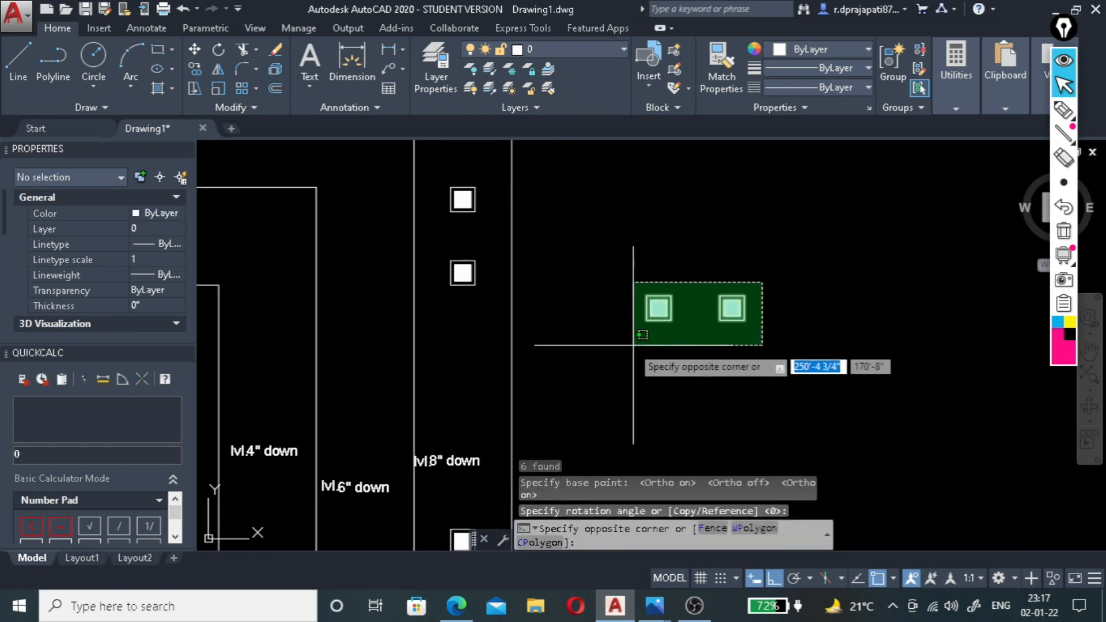
pyautogui.click(627, 346)
pyautogui.write('c')
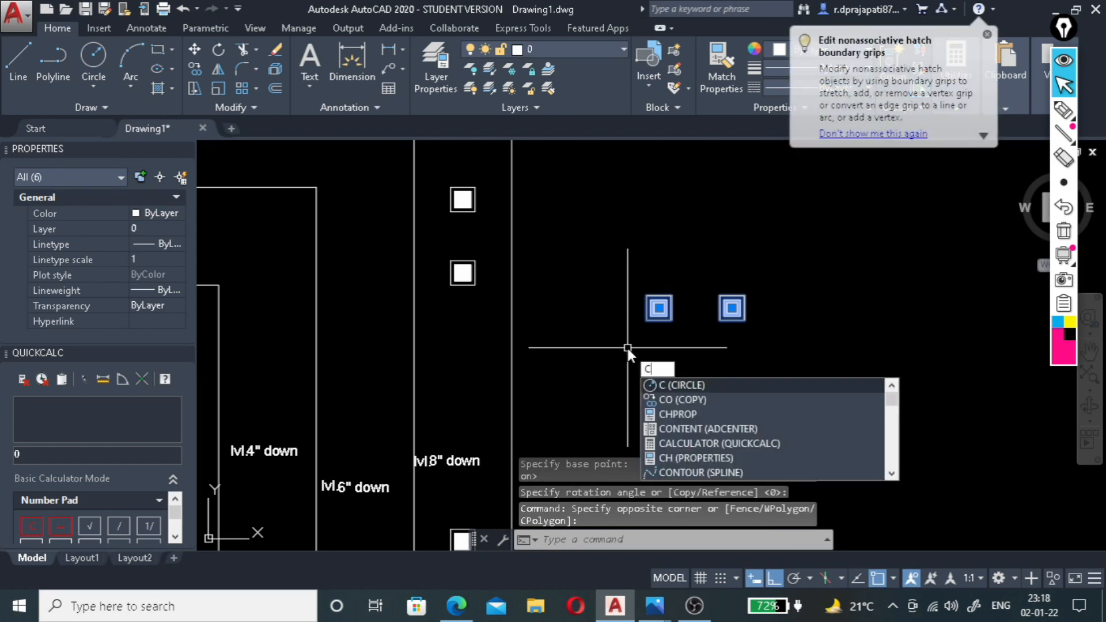
pyautogui.press('BackSpace')
pyautogui.write('m')
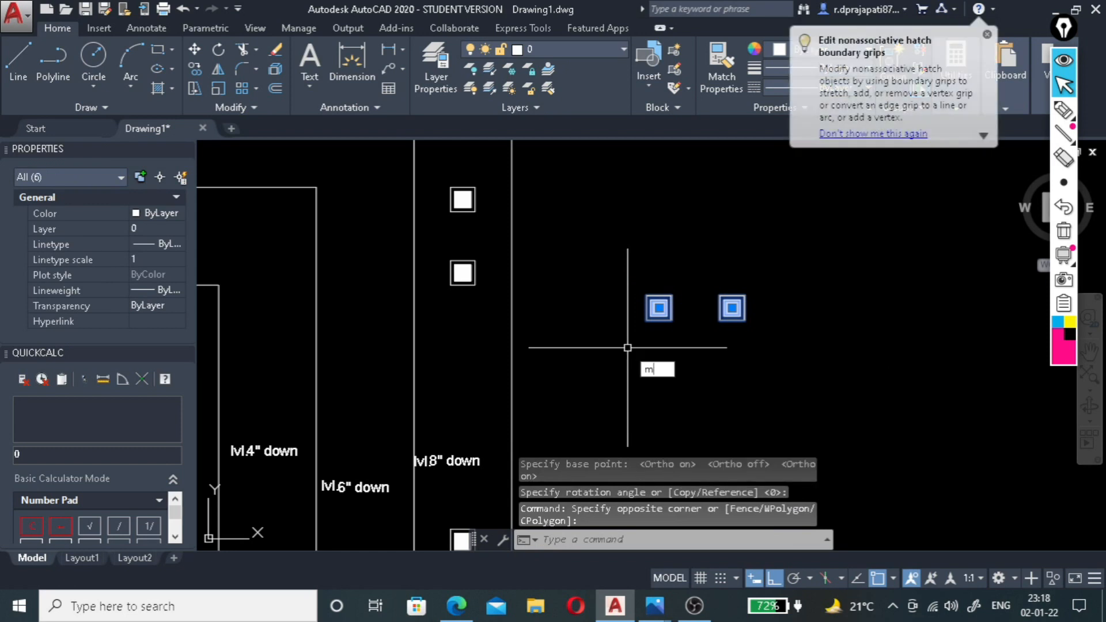
pyautogui.press('Return')
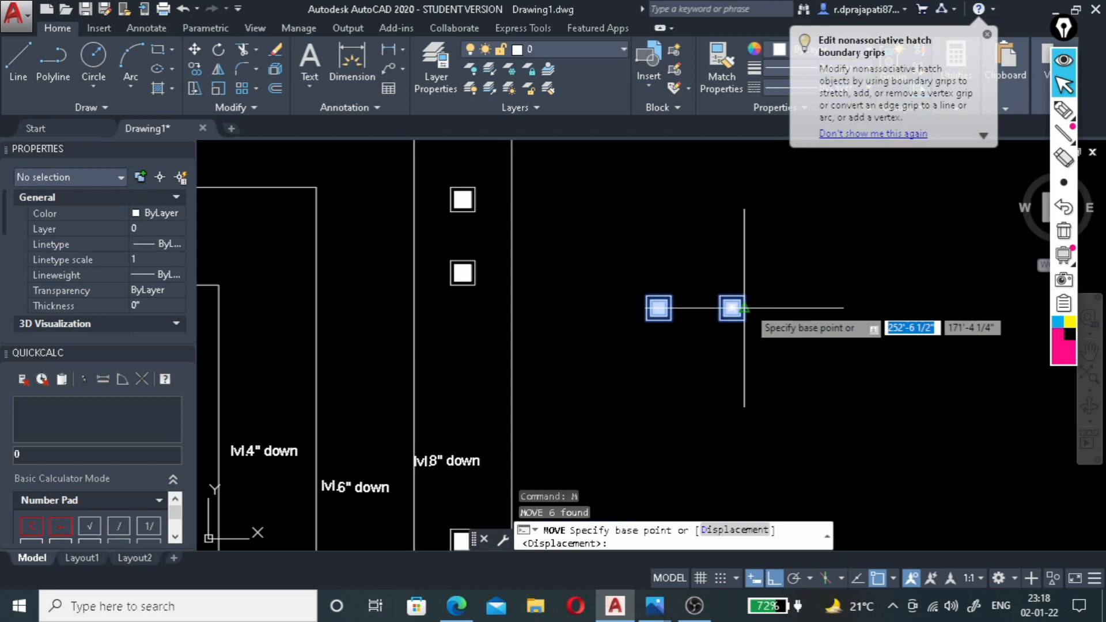
pyautogui.click(744, 308)
pyautogui.scroll(-5, 761, 292)
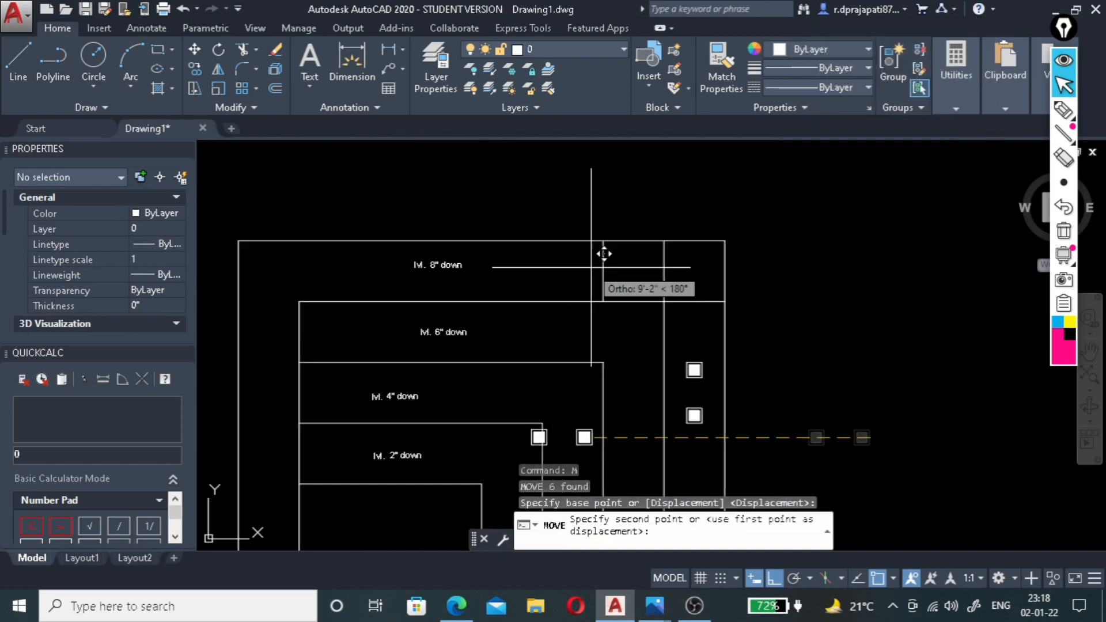
pyautogui.click(610, 255)
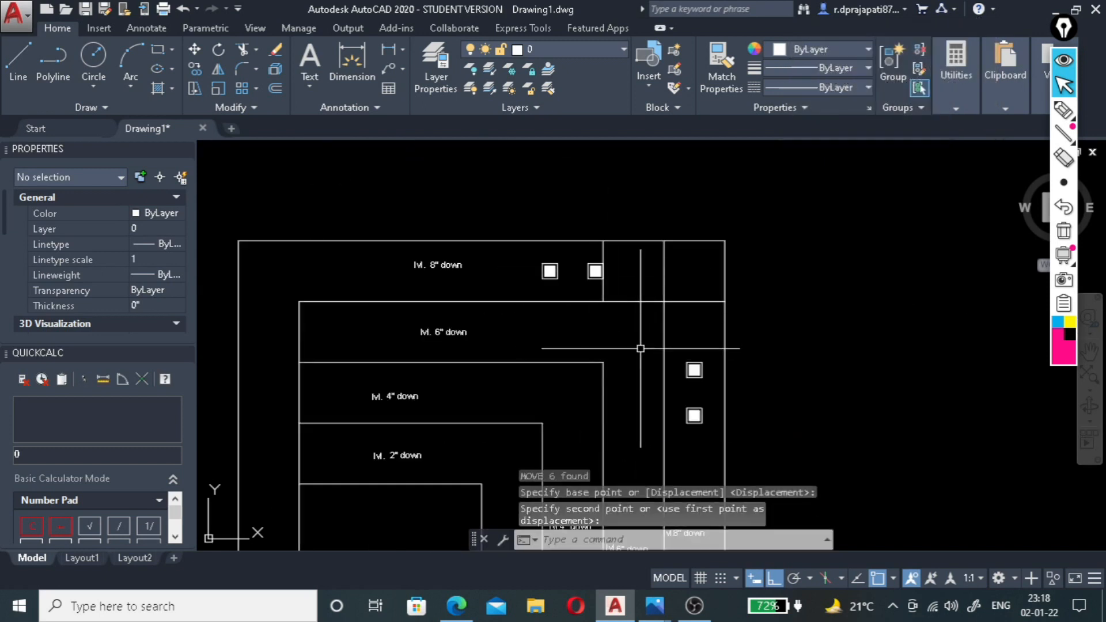
pyautogui.press('Escape')
# Erase the two short vertical guide lines and the short horizontal line at the outermost band's upper-right corner.
pyautogui.scroll(-2, 639, 292)
pyautogui.scroll(4, 638, 294)
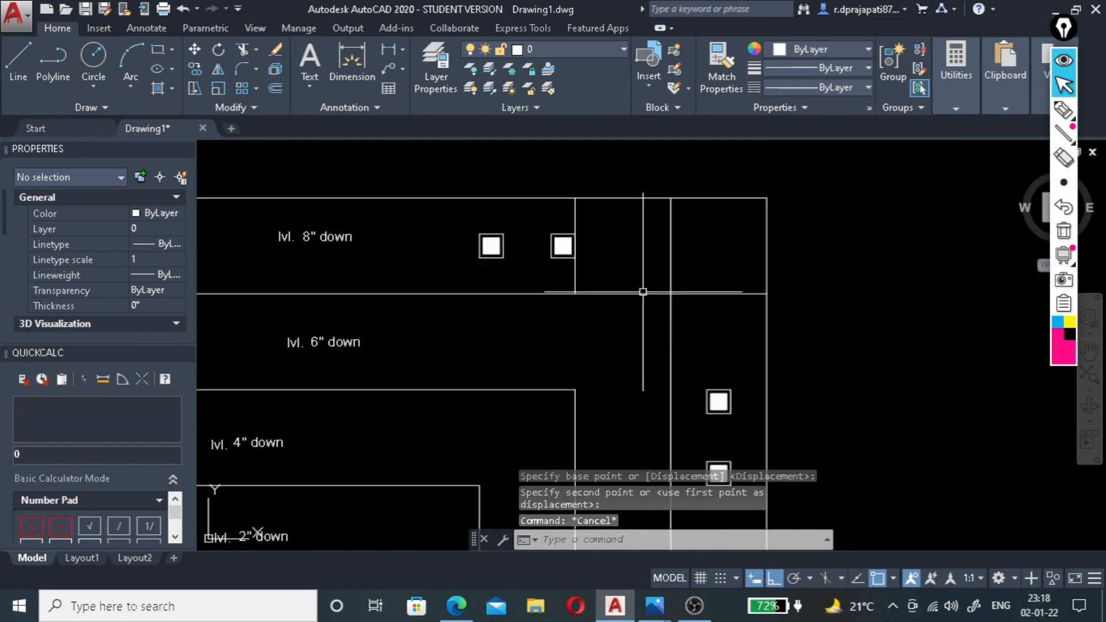
pyautogui.click(708, 229)
pyautogui.click(566, 217)
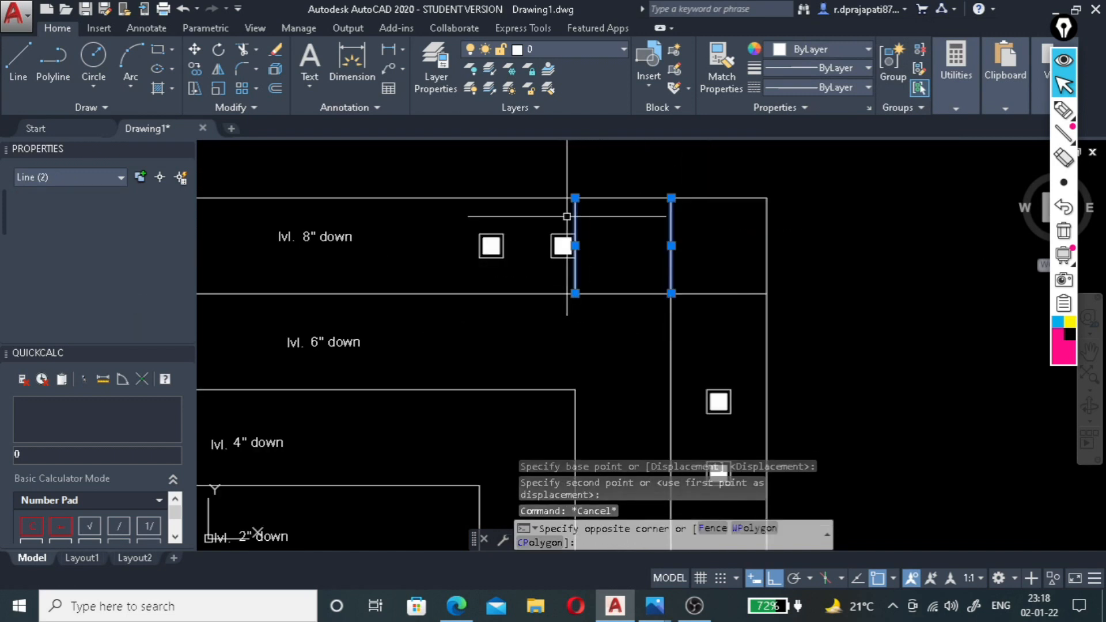
pyautogui.press('Escape')
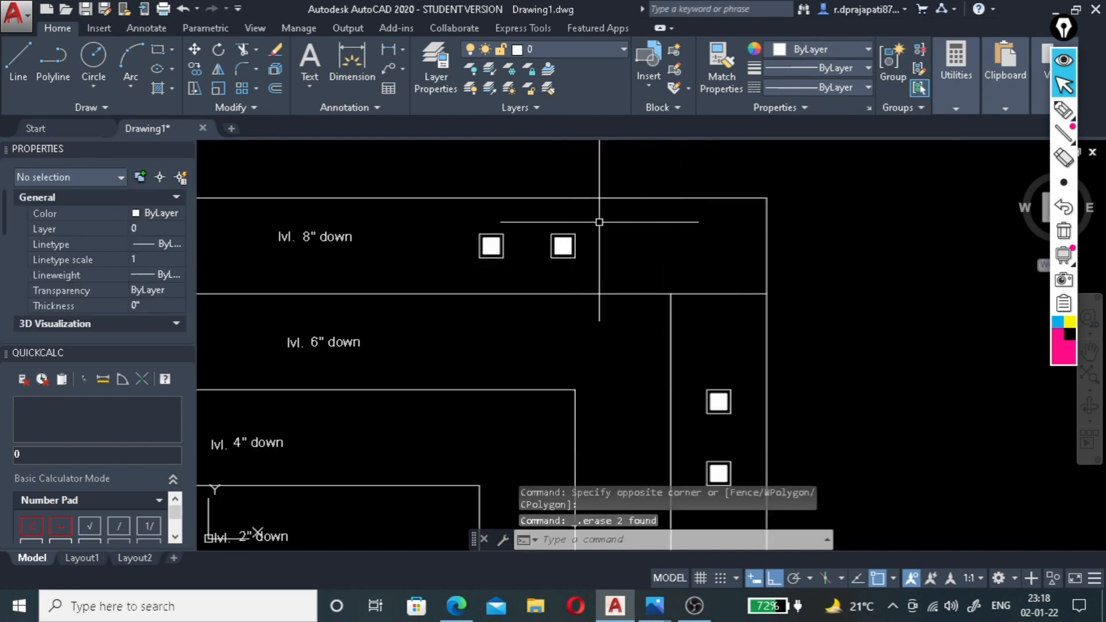
pyautogui.click(794, 291)
pyautogui.click(713, 327)
pyautogui.press('Delete')
pyautogui.scroll(-4, 717, 269)
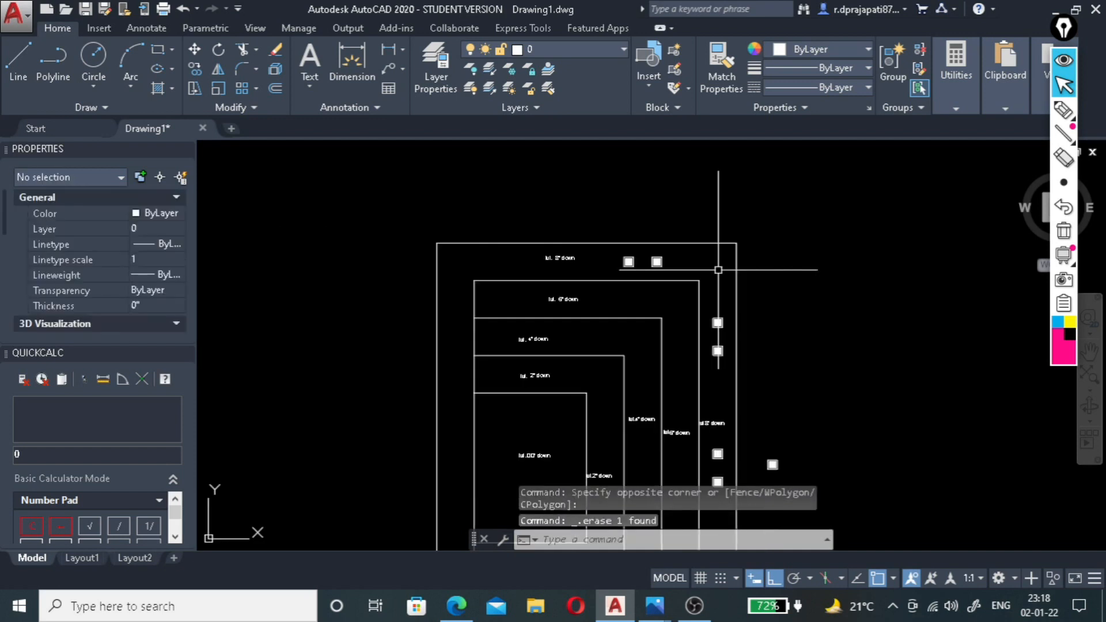
# Mirror the pair of squares in the top band about the vertical line through the top edge's midpoint, keeping the originals.
pyautogui.scroll(-3, 713, 382)
pyautogui.scroll(3, 724, 341)
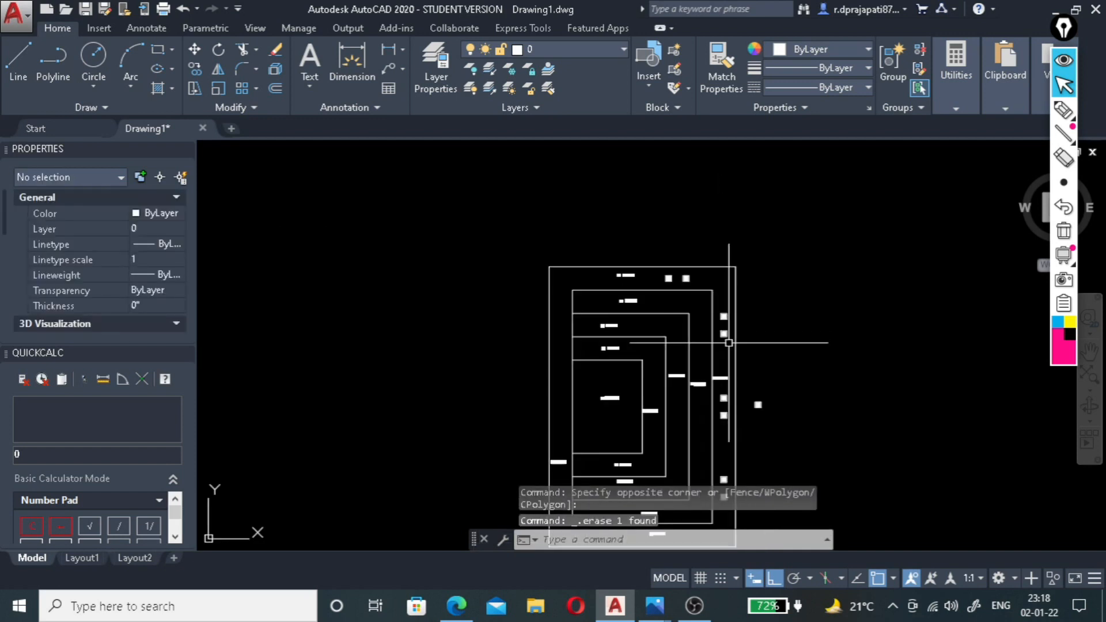
pyautogui.scroll(4, 653, 271)
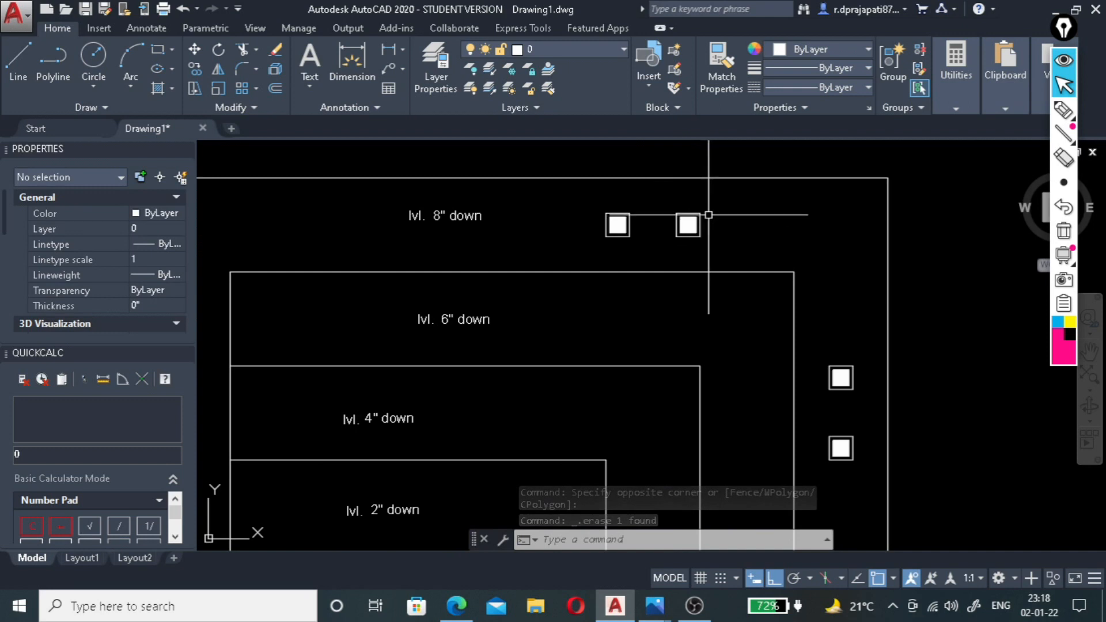
pyautogui.click(716, 205)
pyautogui.click(611, 245)
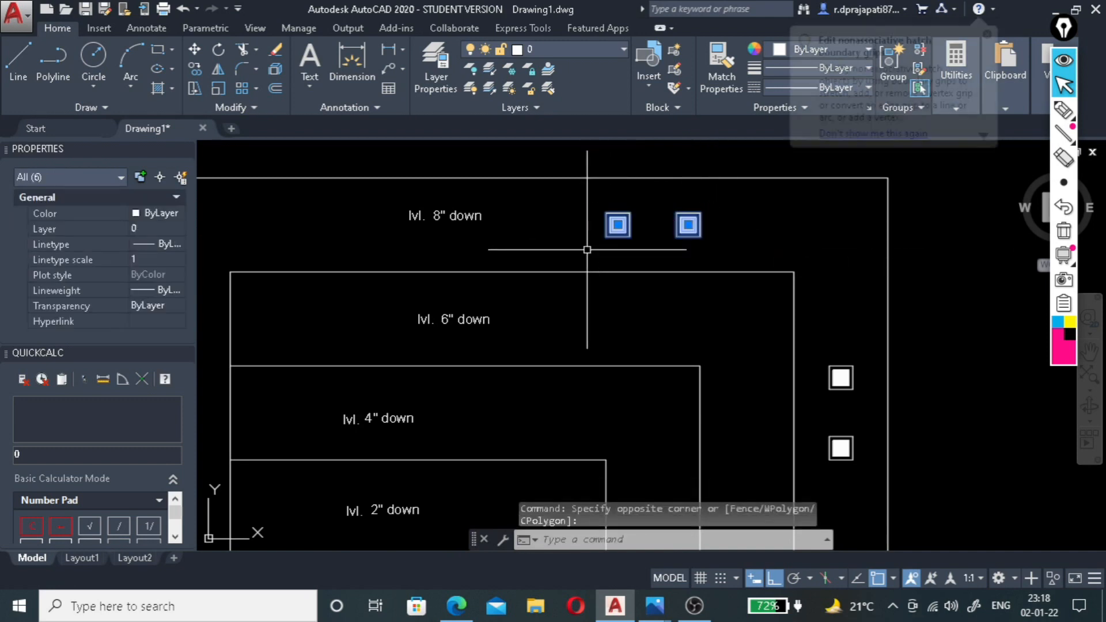
pyautogui.write('mi')
pyautogui.press('Return')
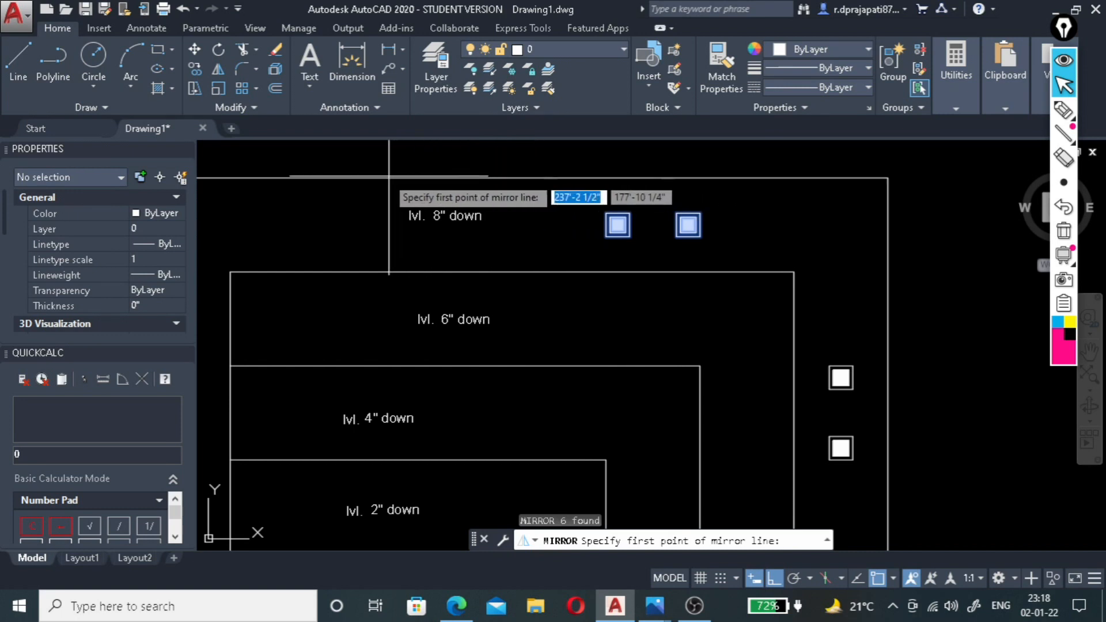
pyautogui.scroll(-2, 628, 204)
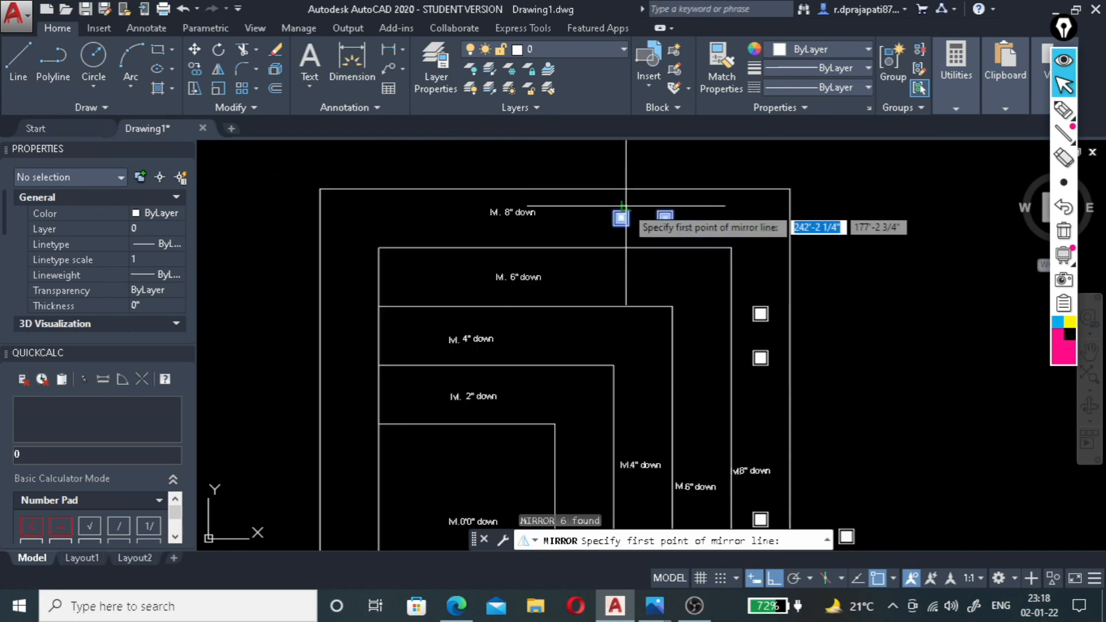
pyautogui.click(555, 189)
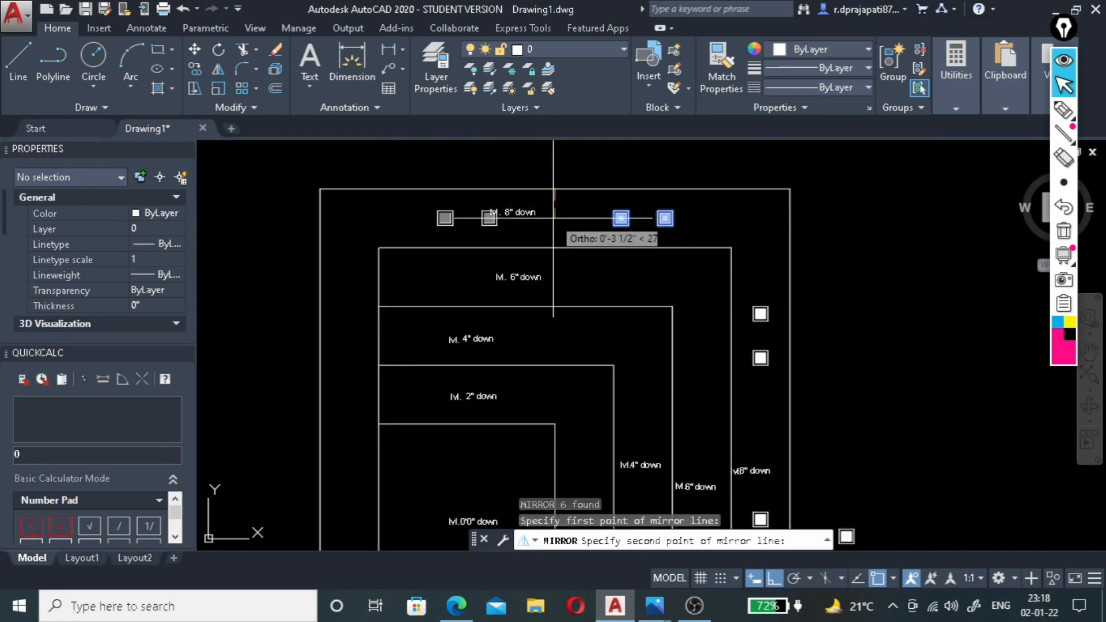
pyautogui.click(557, 247)
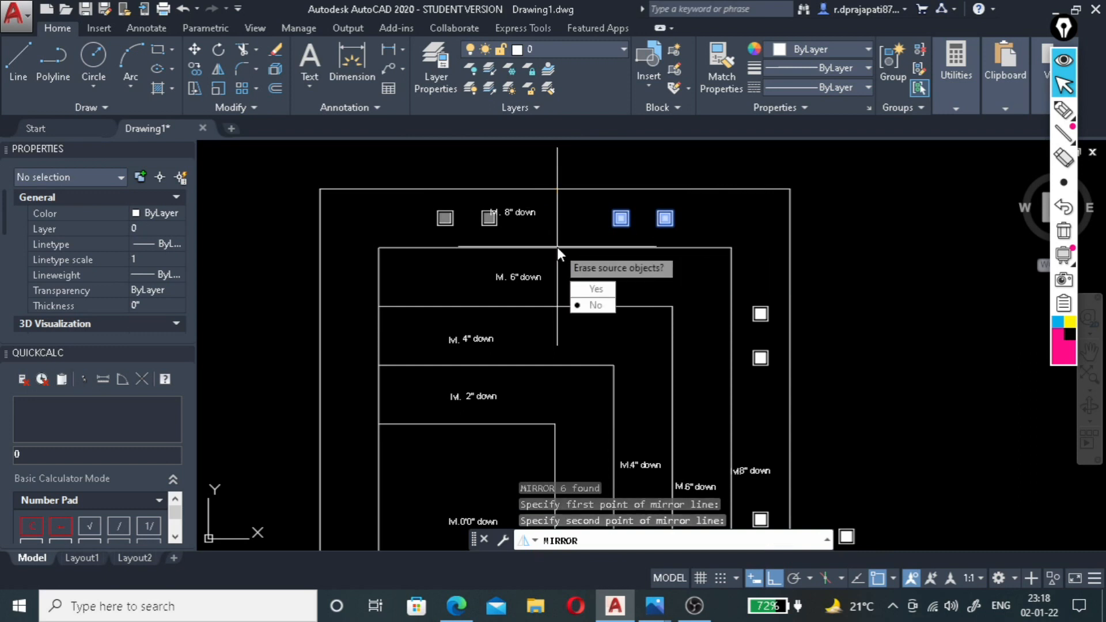
pyautogui.click(588, 292)
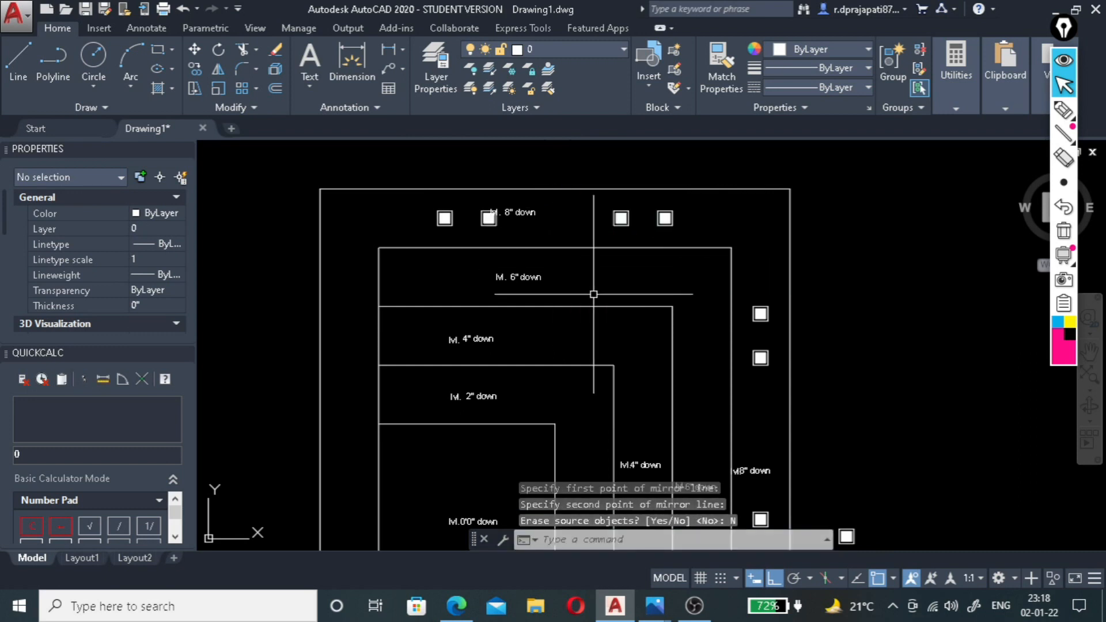
# Mirror both top pairs of squares into the bottom band about the horizontal line through the right edge's midpoint, keeping the originals.
pyautogui.scroll(4, 491, 203)
pyautogui.click(494, 256)
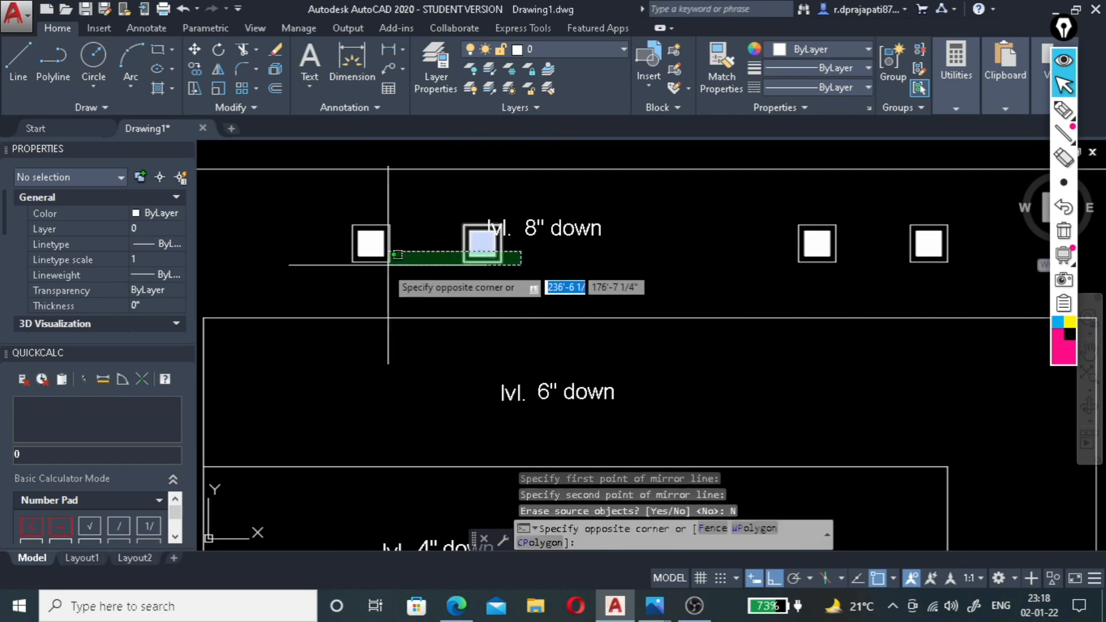
pyautogui.click(329, 271)
pyautogui.click(954, 213)
pyautogui.click(790, 240)
pyautogui.scroll(-6, 700, 229)
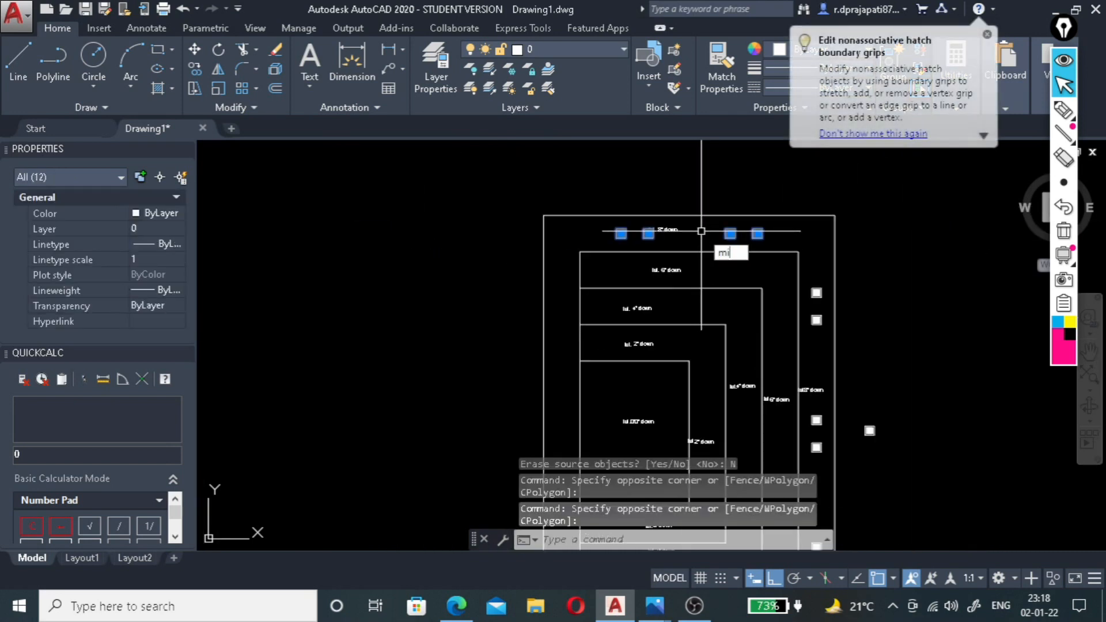
pyautogui.press('Return')
pyautogui.scroll(4, 812, 455)
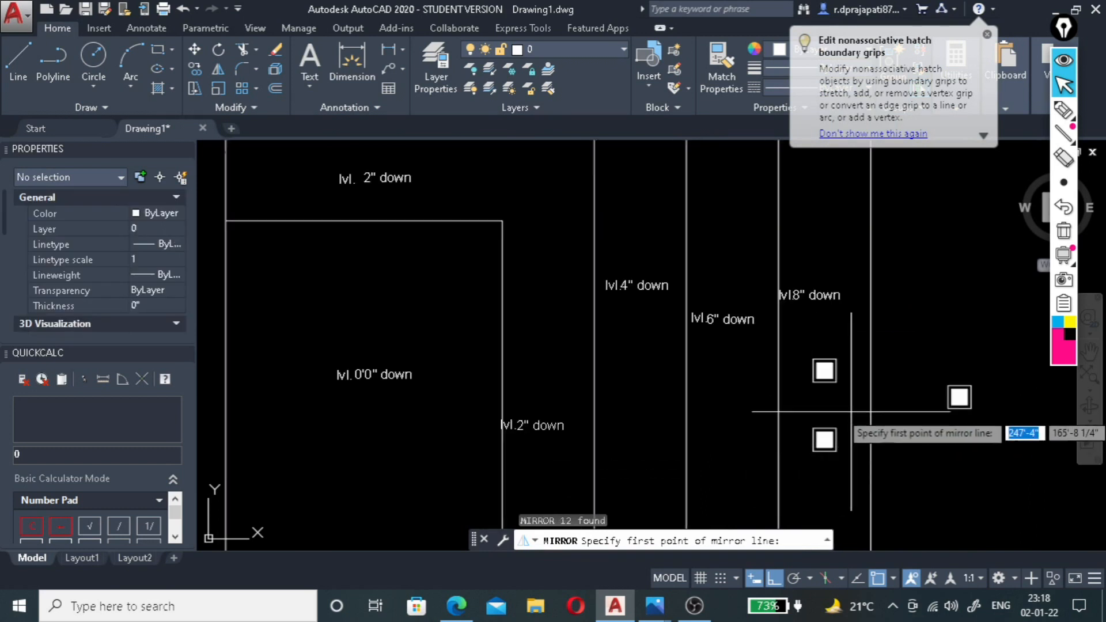
pyautogui.click(870, 405)
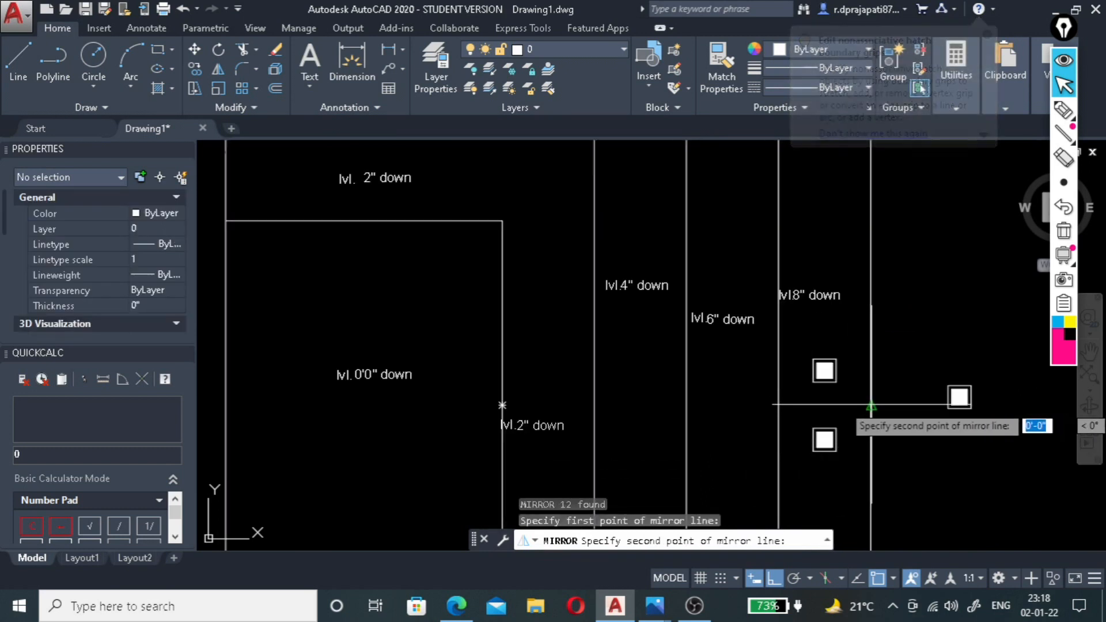
pyautogui.click(780, 407)
pyautogui.press('Down')
pyautogui.press('Return')
pyautogui.scroll(-5, 780, 407)
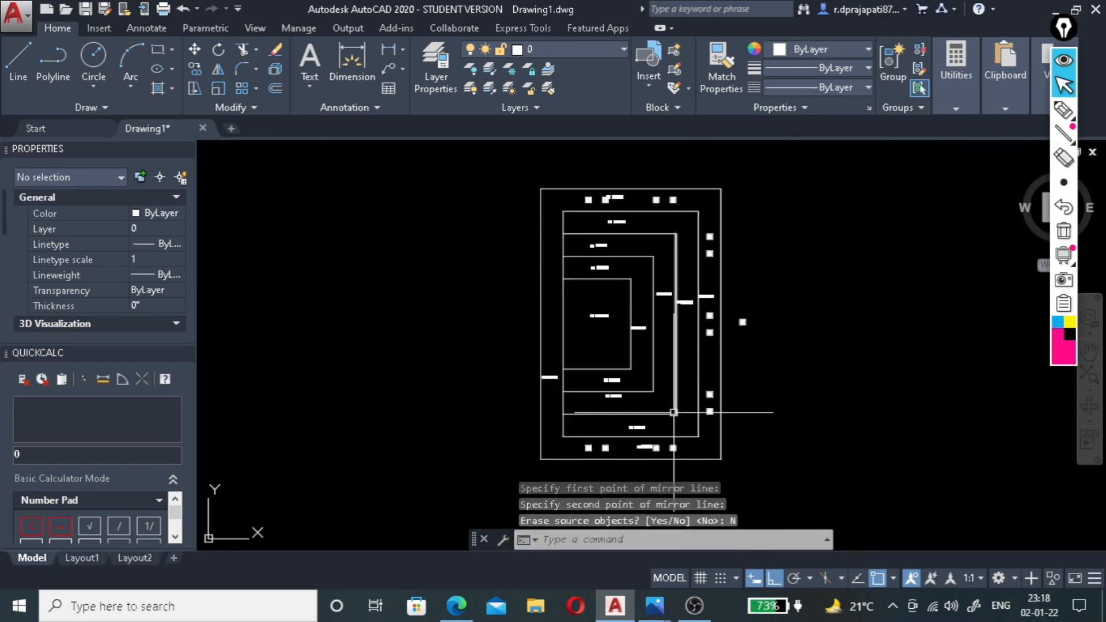
# Mirror the three pairs of squares in the right band about the vertical line through the bottom edge's midpoint, keeping the originals.
pyautogui.scroll(3, 673, 412)
pyautogui.scroll(-2, 647, 311)
pyautogui.scroll(5, 713, 205)
pyautogui.scroll(3, 713, 206)
pyautogui.click(674, 183)
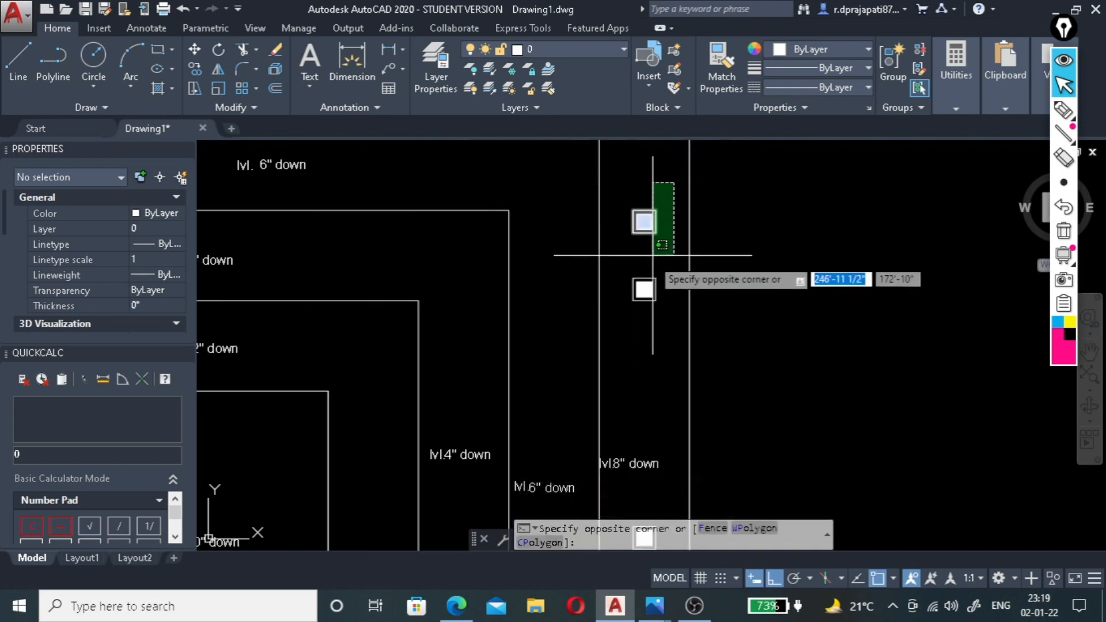
pyautogui.click(633, 300)
pyautogui.scroll(-5, 628, 318)
pyautogui.scroll(3, 632, 336)
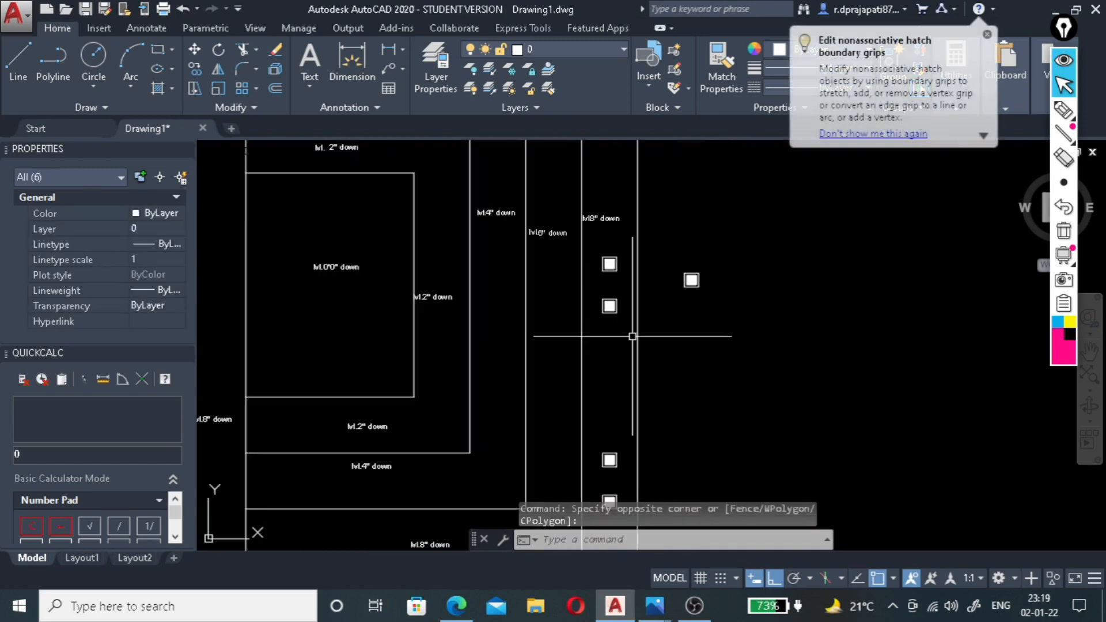
pyautogui.click(629, 250)
pyautogui.click(595, 328)
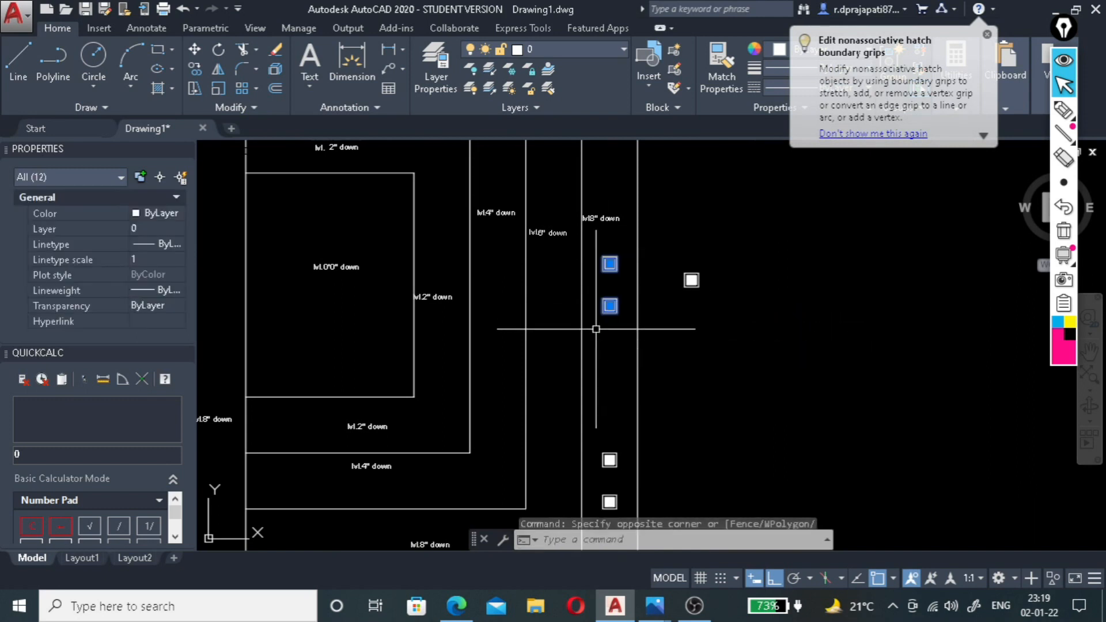
pyautogui.scroll(-5, 603, 295)
pyautogui.scroll(5, 606, 353)
pyautogui.click(602, 262)
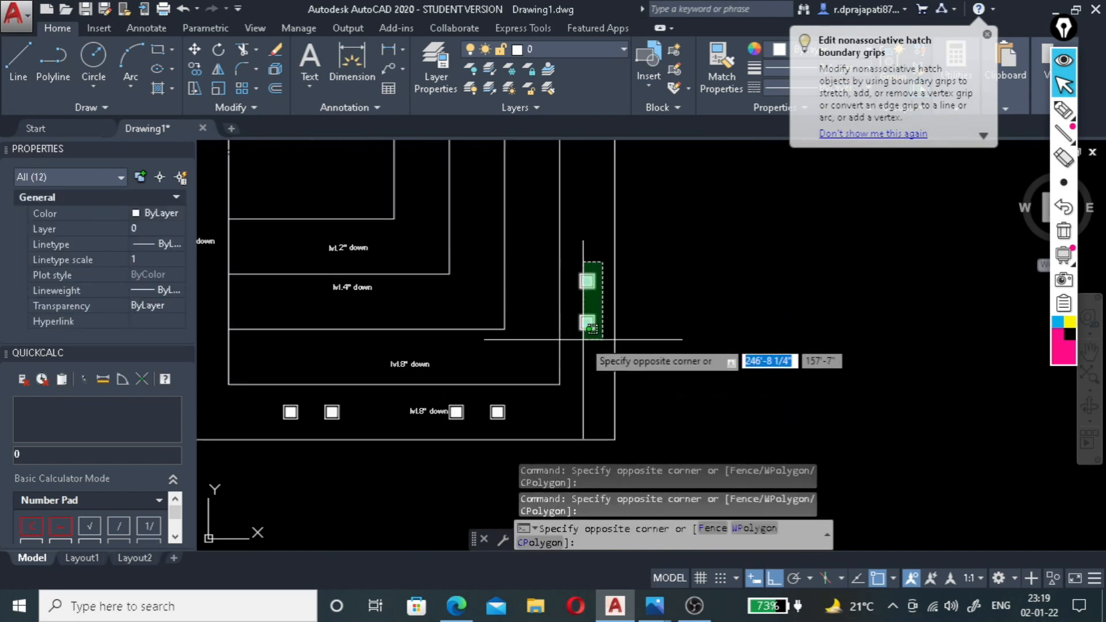
pyautogui.click(576, 360)
pyautogui.scroll(-3, 648, 383)
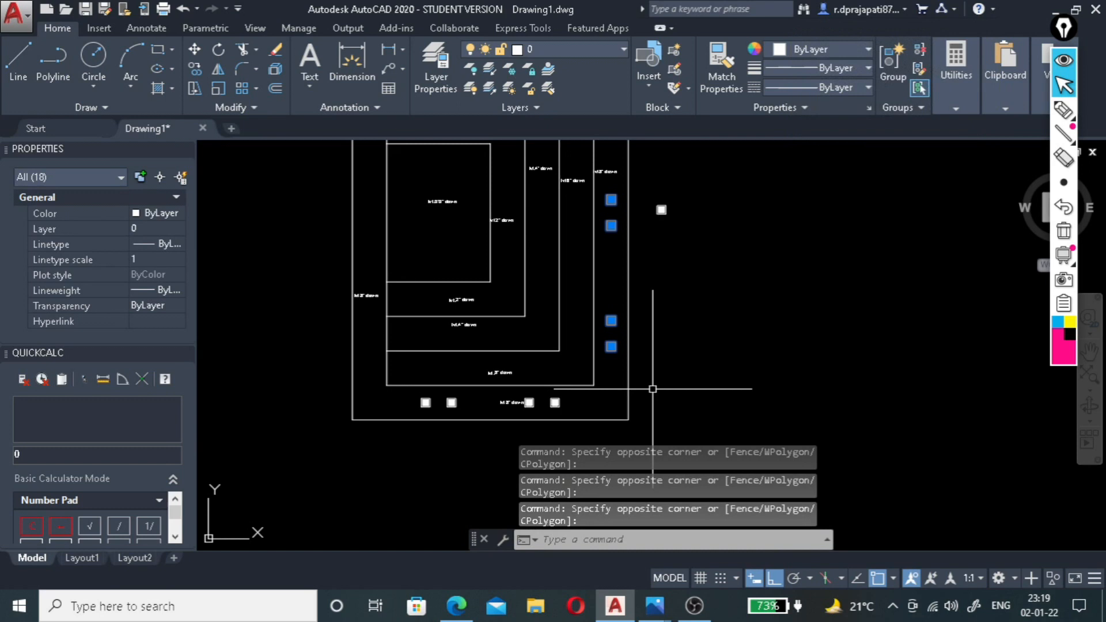
pyautogui.press('Return')
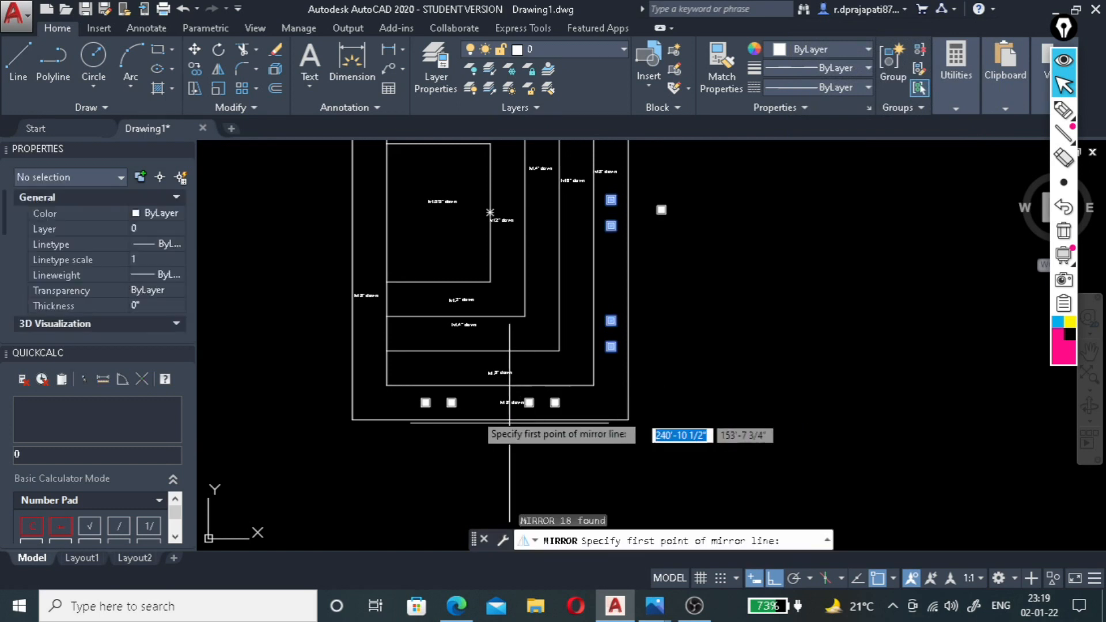
pyautogui.click(490, 419)
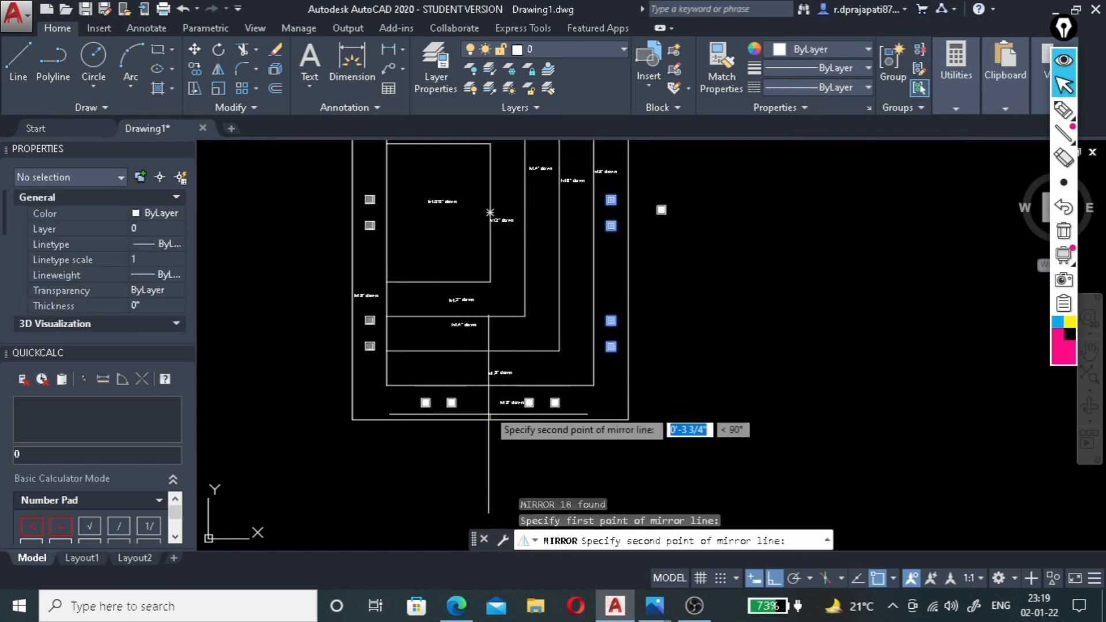
pyautogui.click(491, 403)
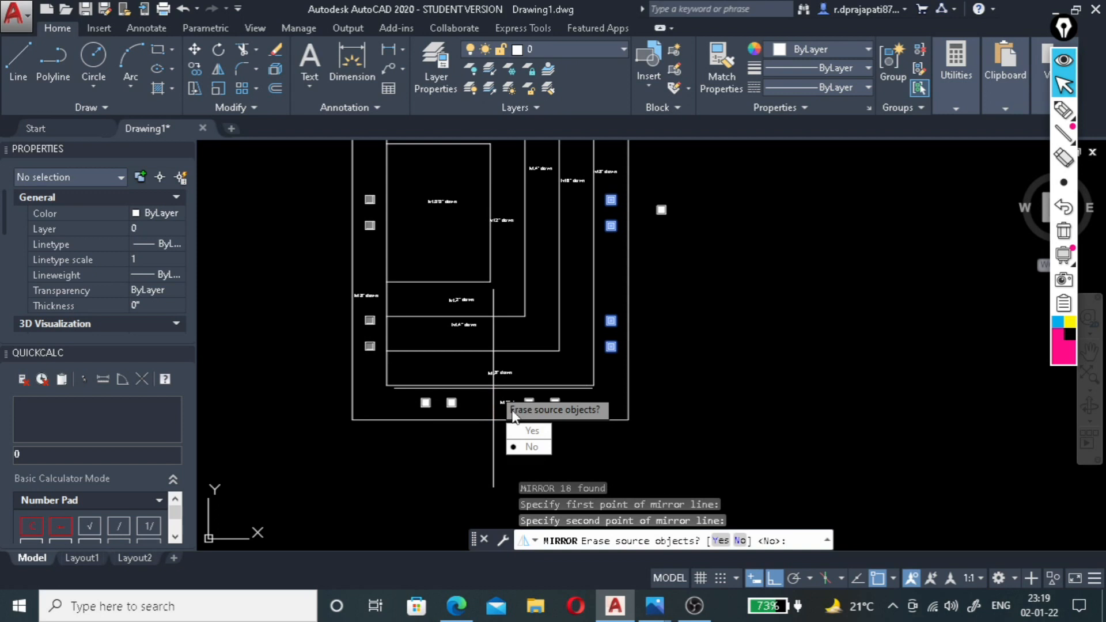
pyautogui.click(525, 447)
pyautogui.scroll(-3, 507, 374)
pyautogui.scroll(3, 447, 295)
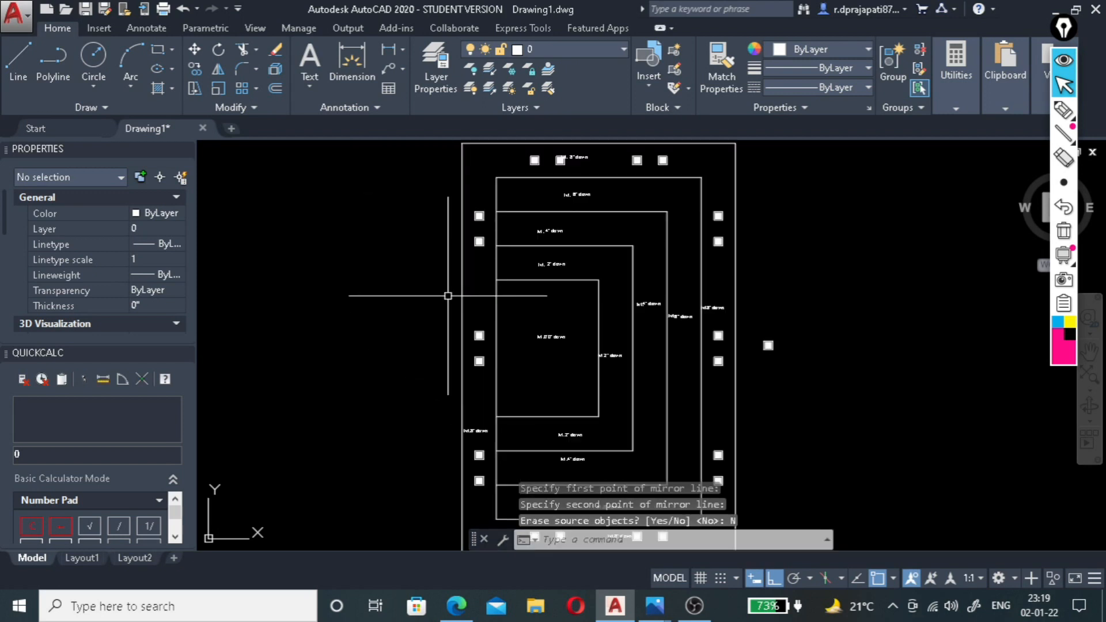
# Switch to the reference photo 2.1.22.jpg in Photos, examine the ceiling's stepped edges and lighting, and return to AutoCAD.
pyautogui.scroll(-3, 448, 295)
pyautogui.scroll(3, 512, 264)
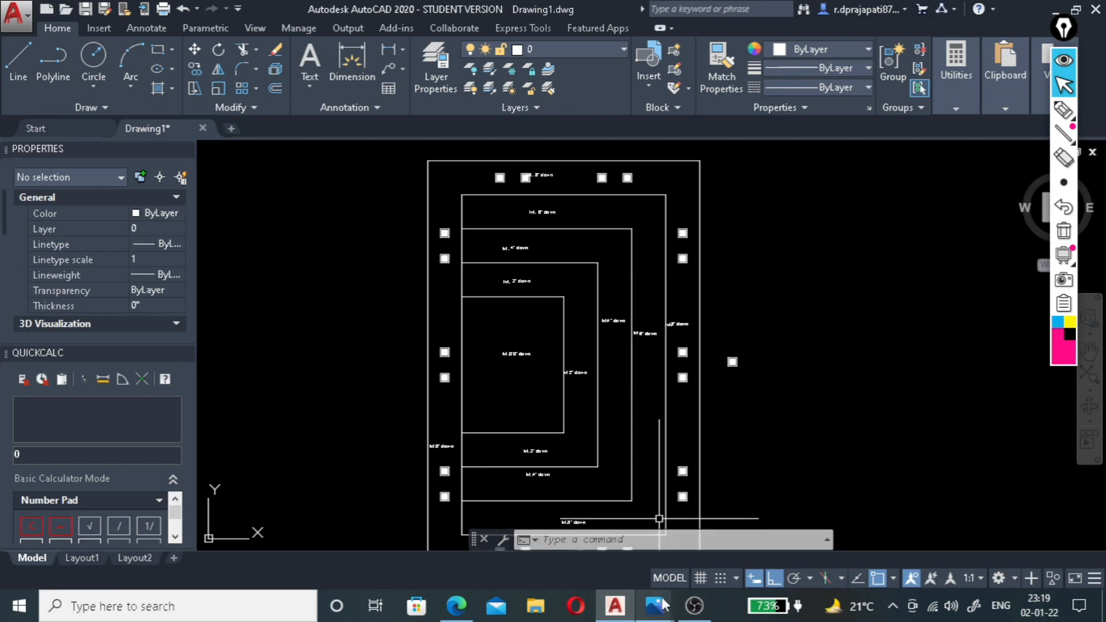
pyautogui.moveTo(667, 602)
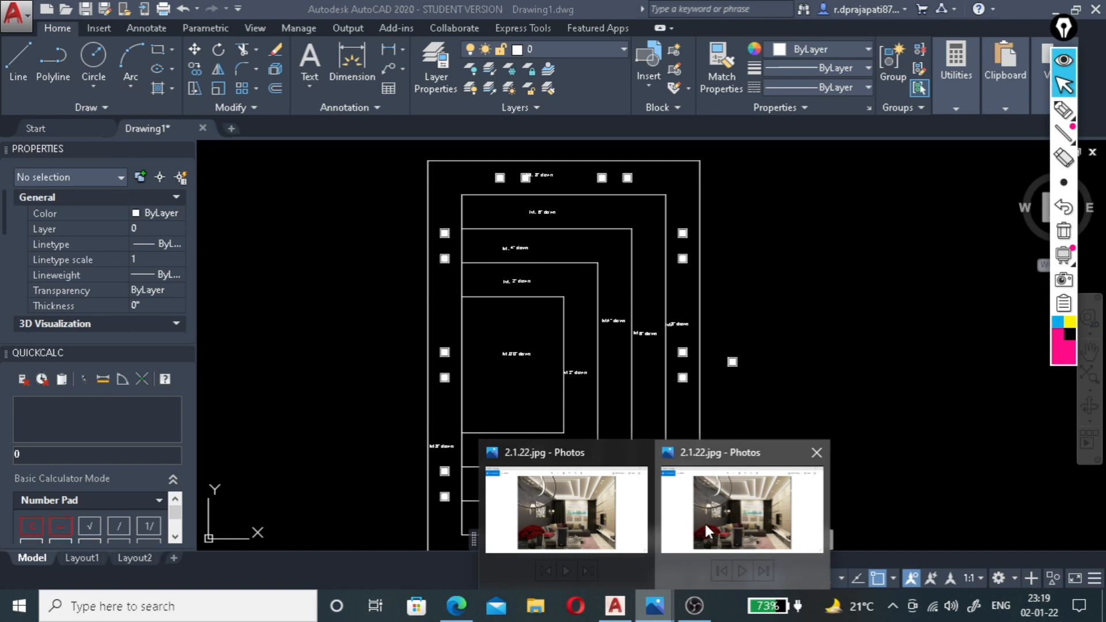
pyautogui.click(720, 512)
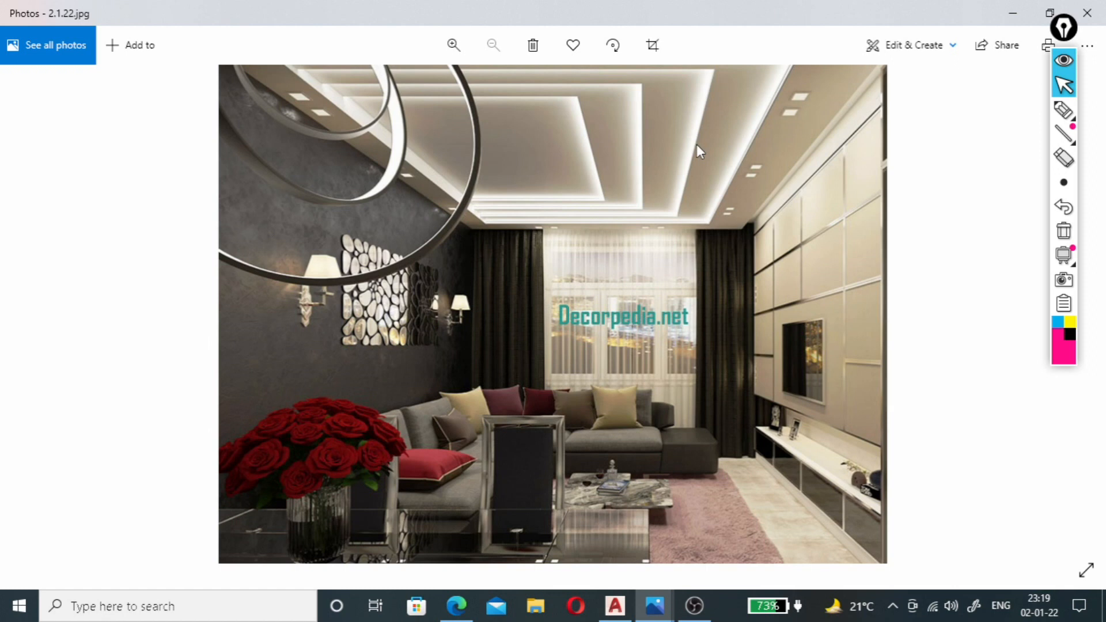
pyautogui.click(616, 605)
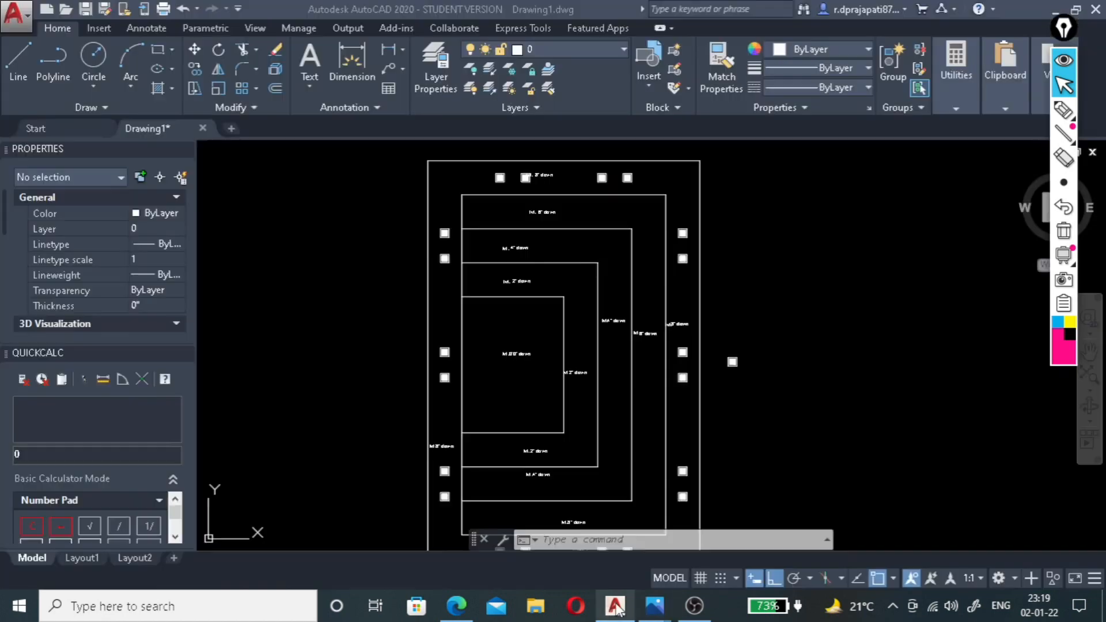
# Offset the top edge of the outermost stepped level (lvl. 6" down) by 2" outward into the top light band.
pyautogui.scroll(2, 542, 211)
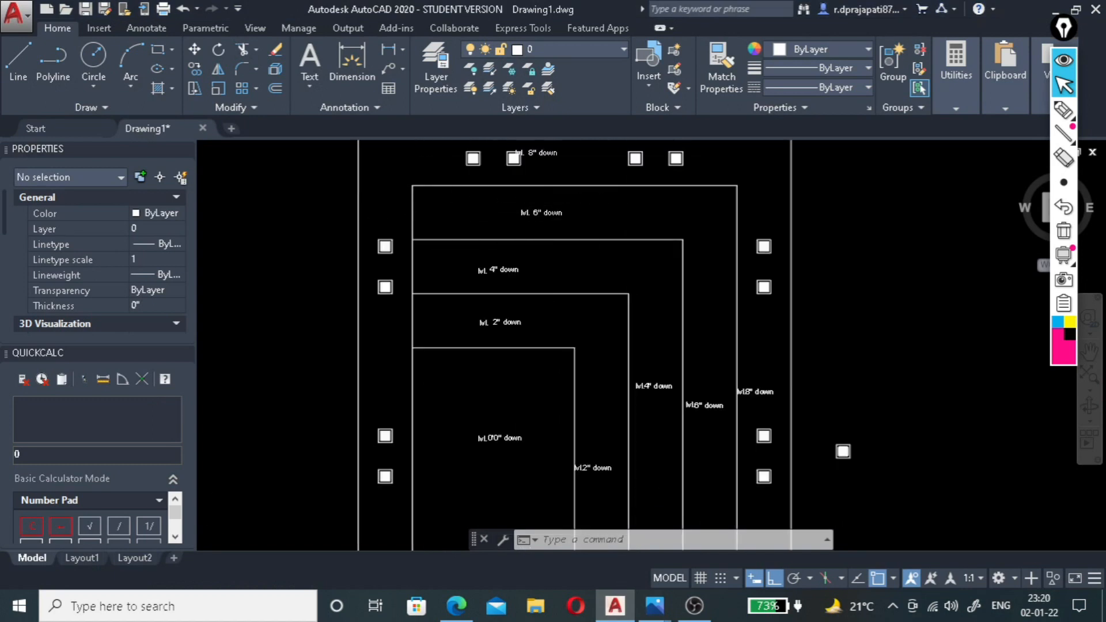
pyautogui.scroll(-1, 686, 217)
pyautogui.scroll(3, 597, 203)
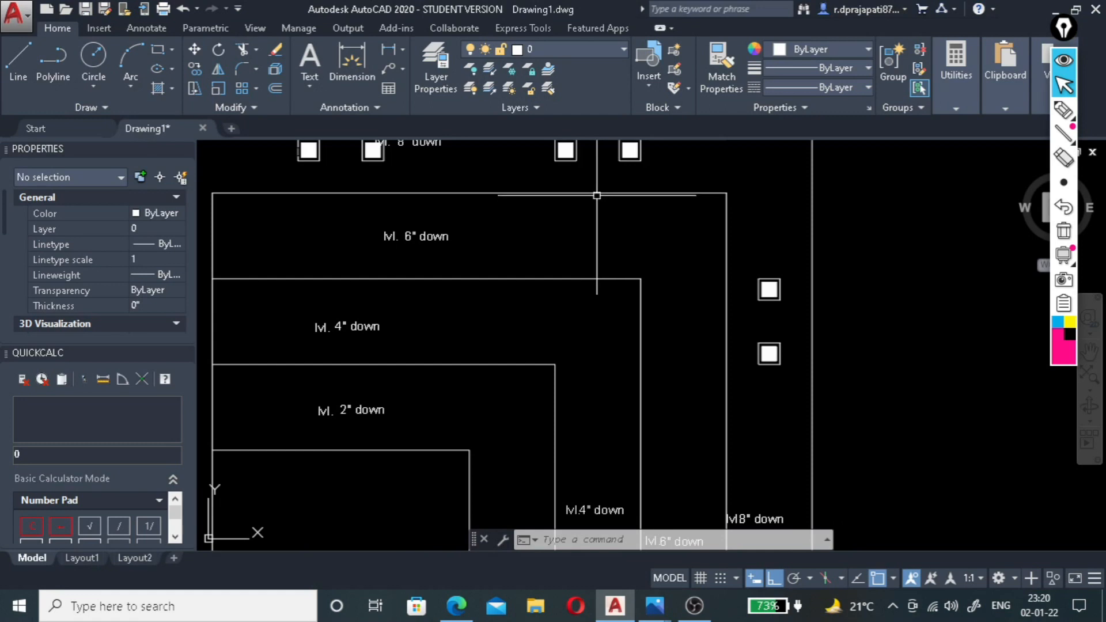
pyautogui.click(597, 194)
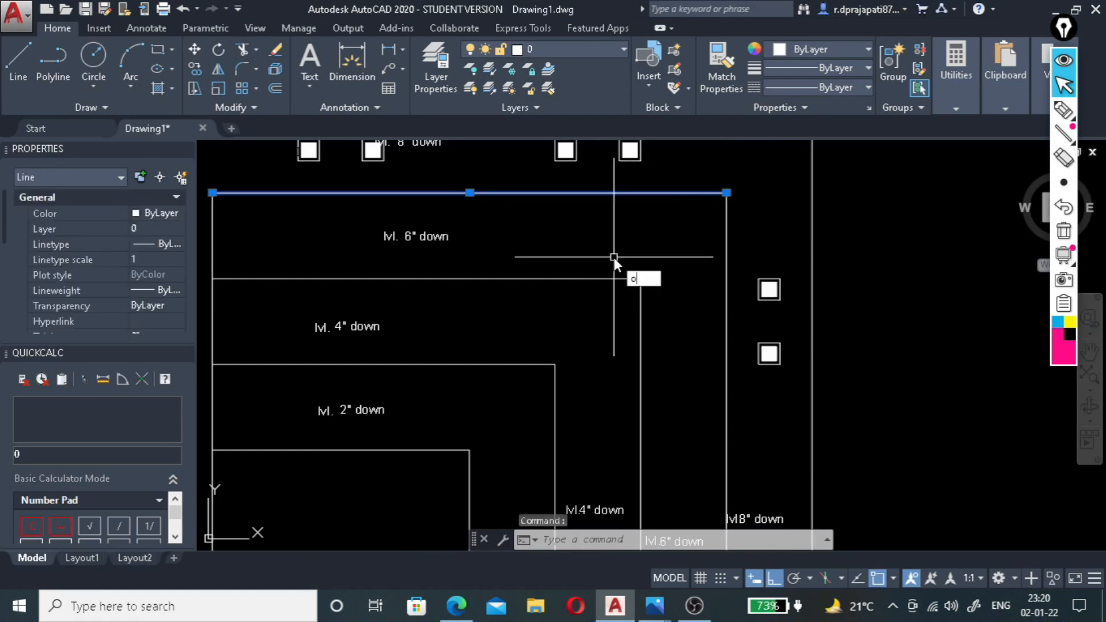
pyautogui.press('Return')
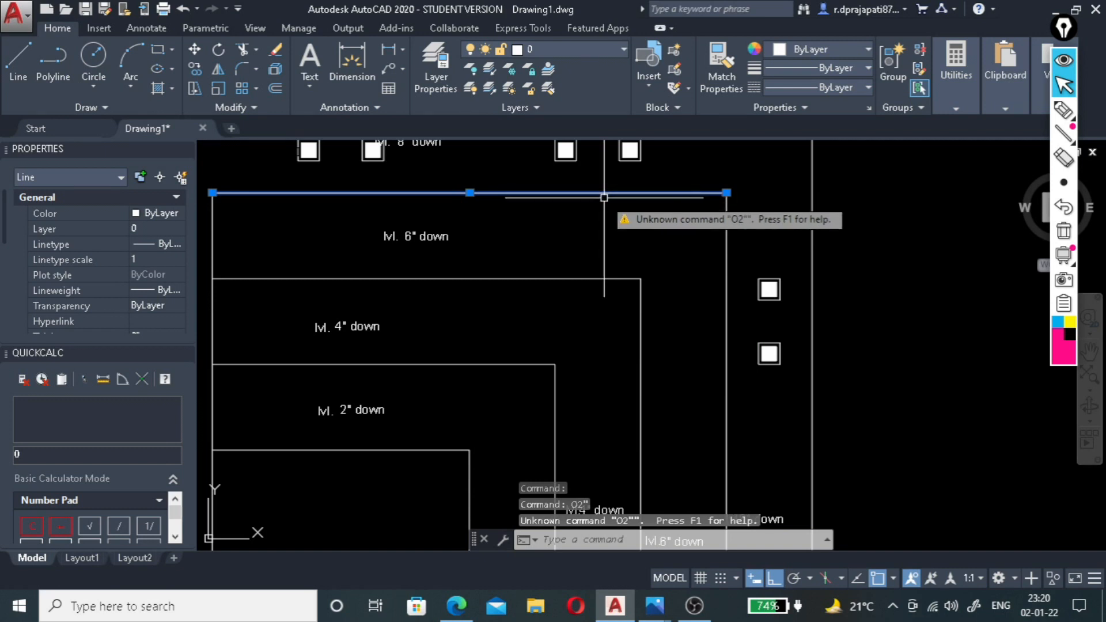
pyautogui.write('o')
pyautogui.press('Return')
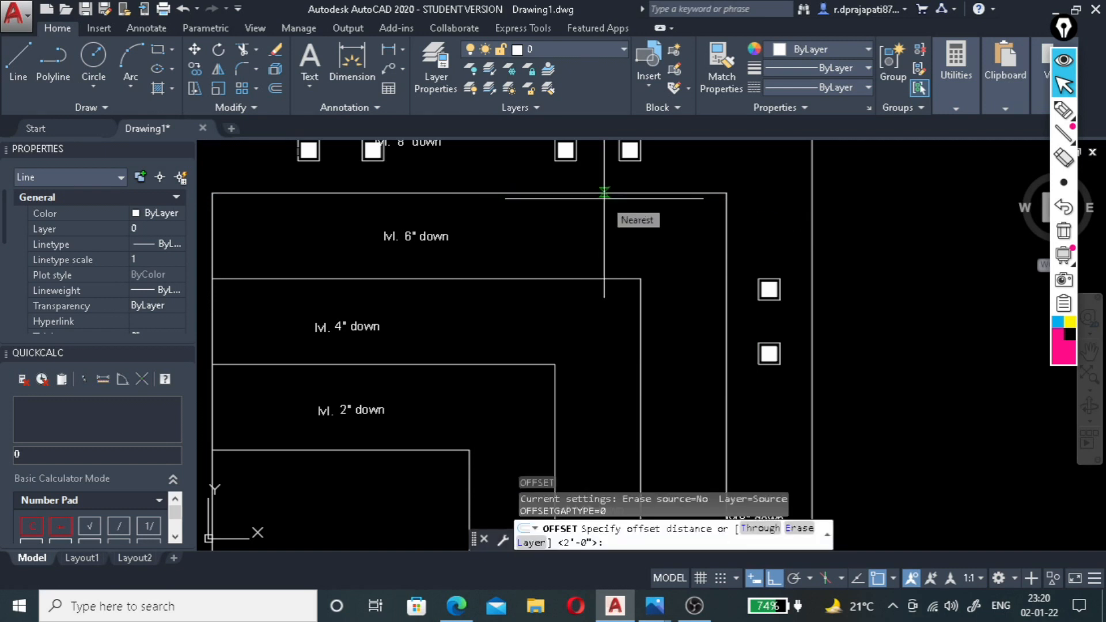
pyautogui.write('2"')
pyautogui.press('Return')
pyautogui.click(603, 194)
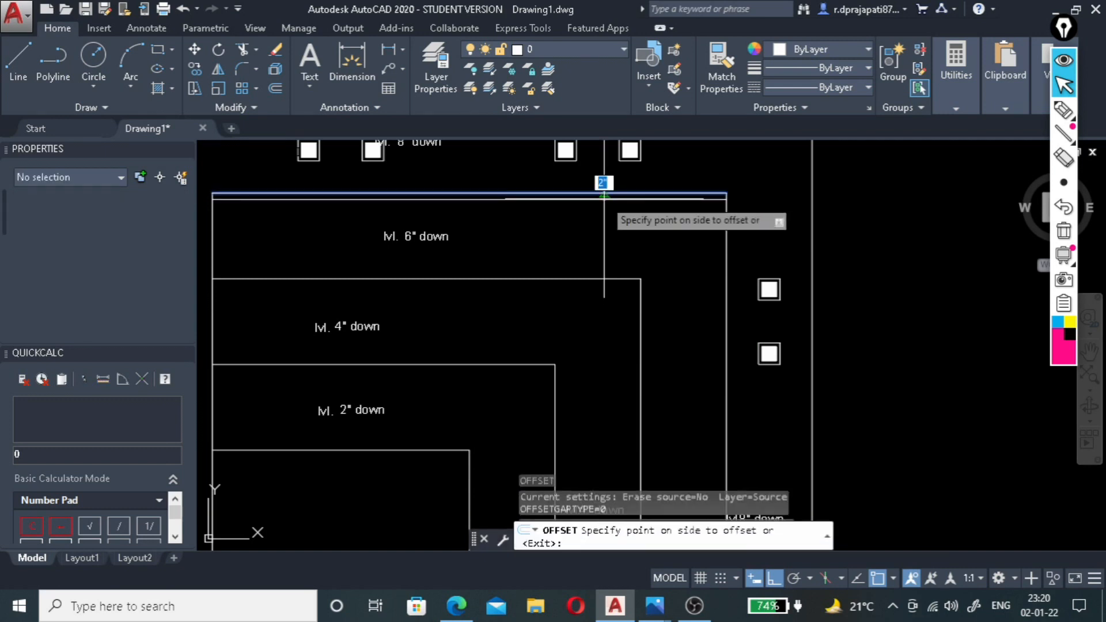
pyautogui.scroll(-3, 602, 173)
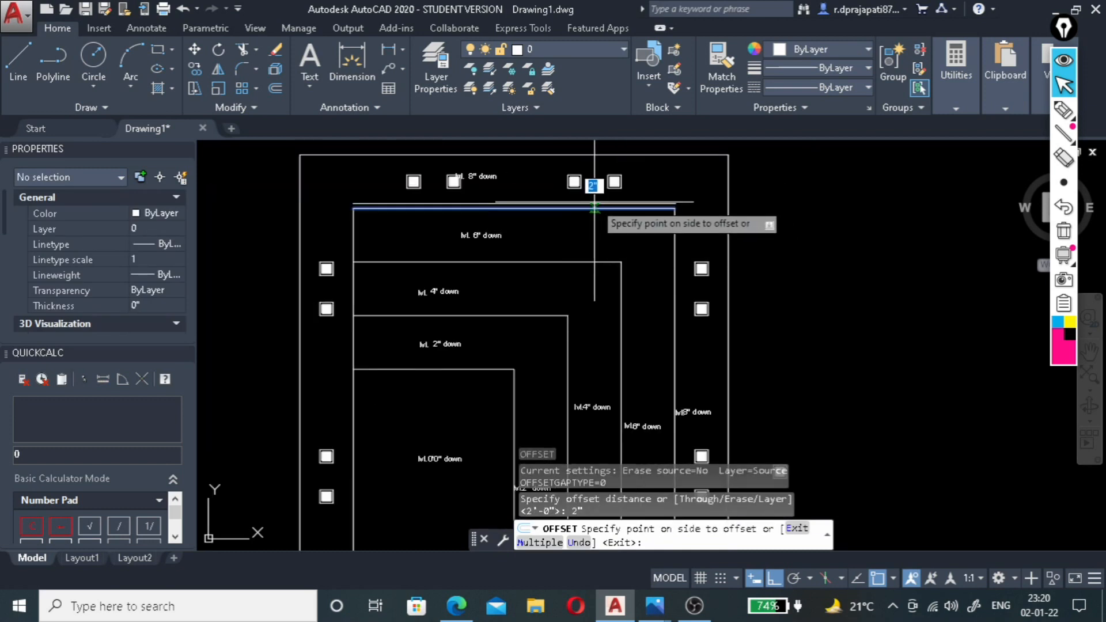
pyautogui.scroll(4, 594, 195)
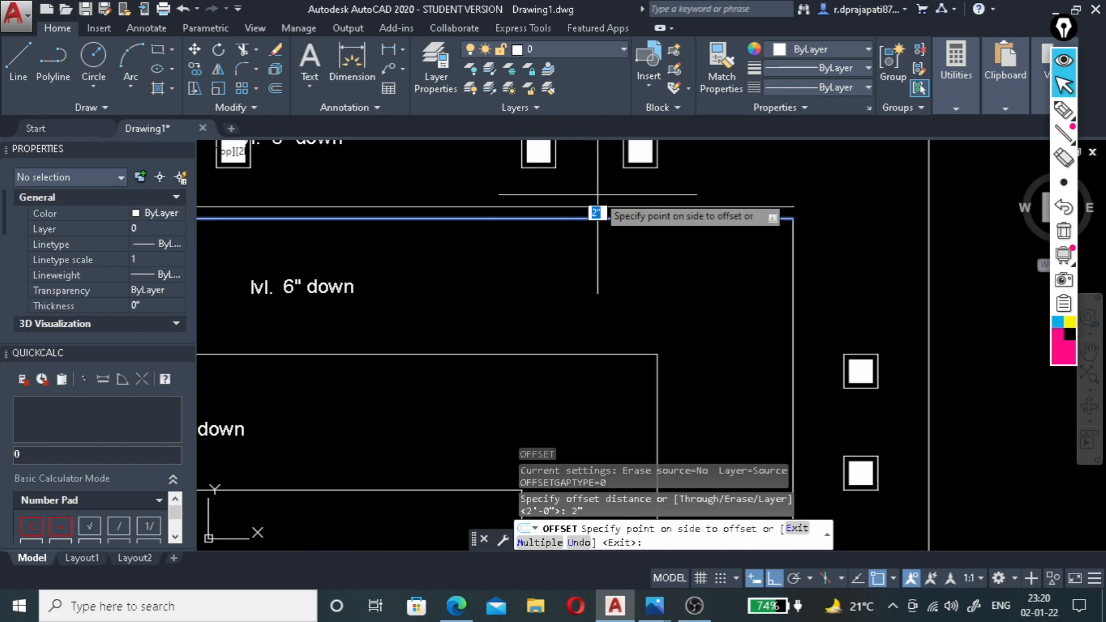
pyautogui.click(598, 193)
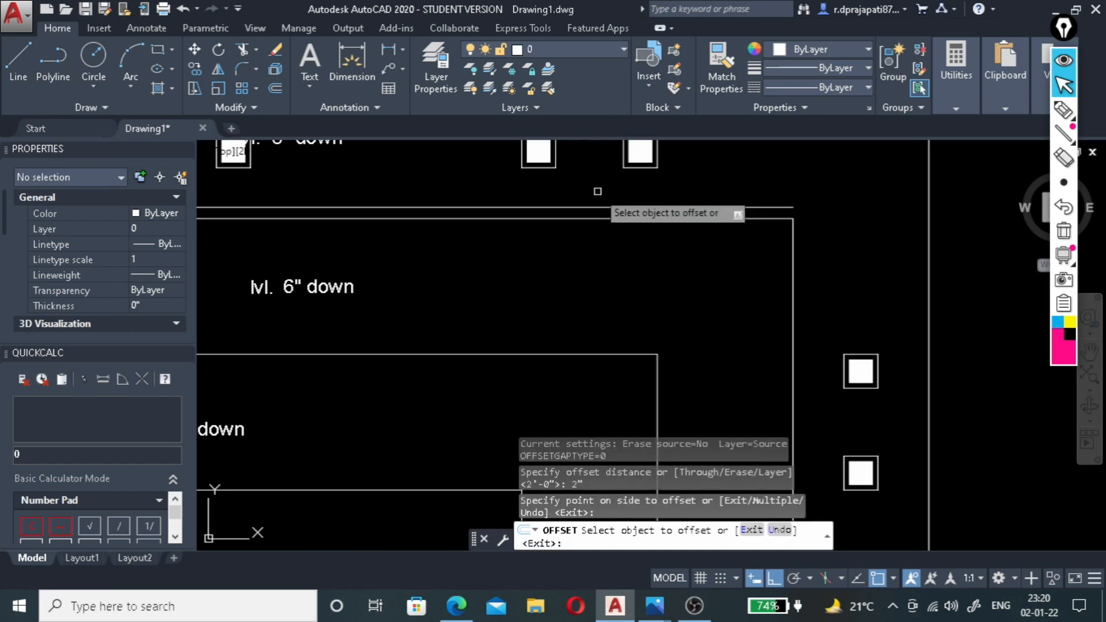
pyautogui.press('Escape')
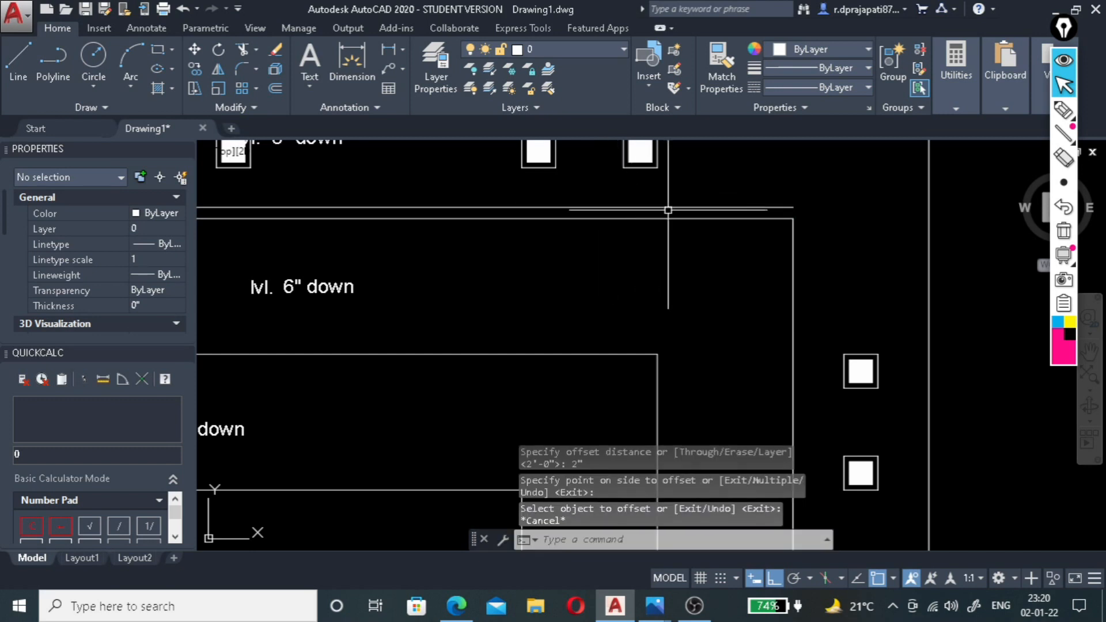
# Select the offset line in the top band and load the ISO dot linetype ACAD_ISO07W100 from acadiso.lin.
pyautogui.scroll(-2, 732, 236)
pyautogui.scroll(2, 605, 217)
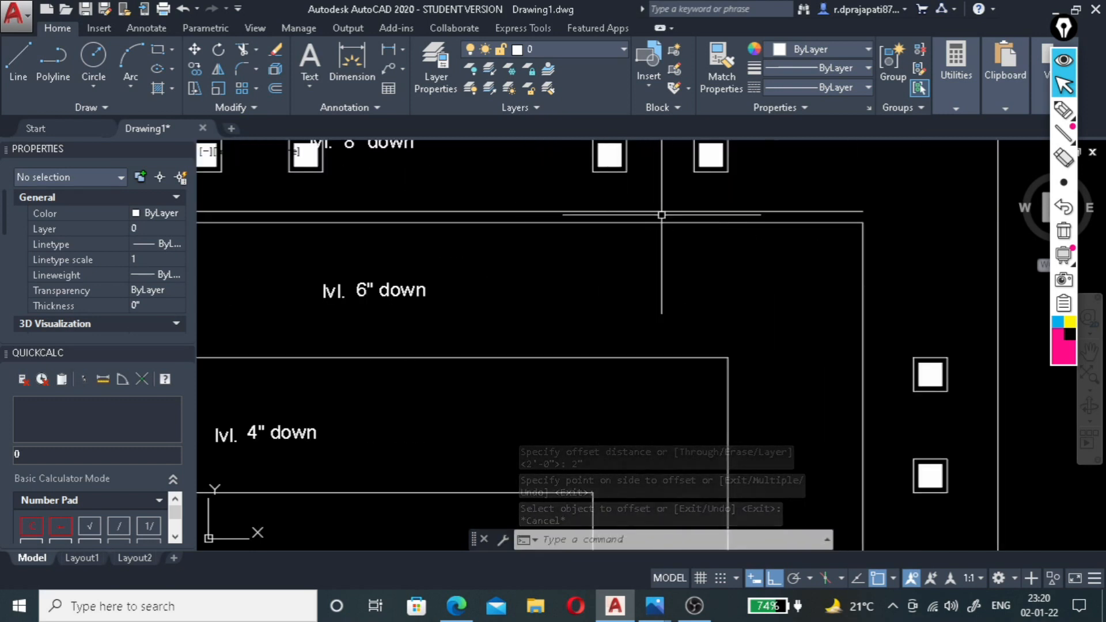
pyautogui.scroll(3, 668, 190)
pyautogui.scroll(-3, 671, 250)
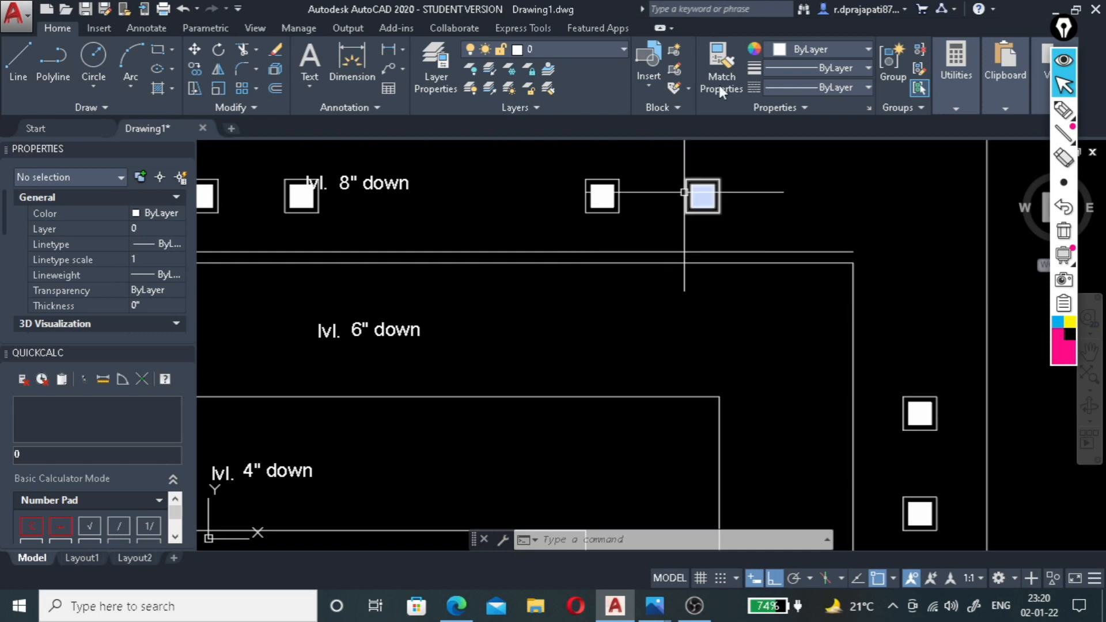
pyautogui.click(721, 251)
pyautogui.click(716, 248)
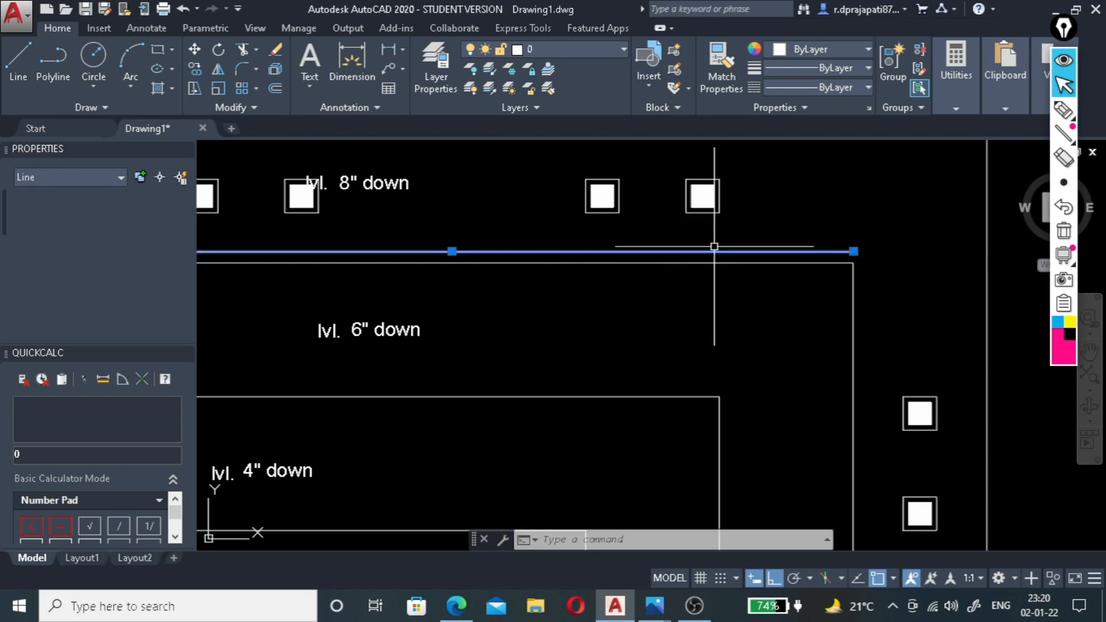
pyautogui.click(857, 88)
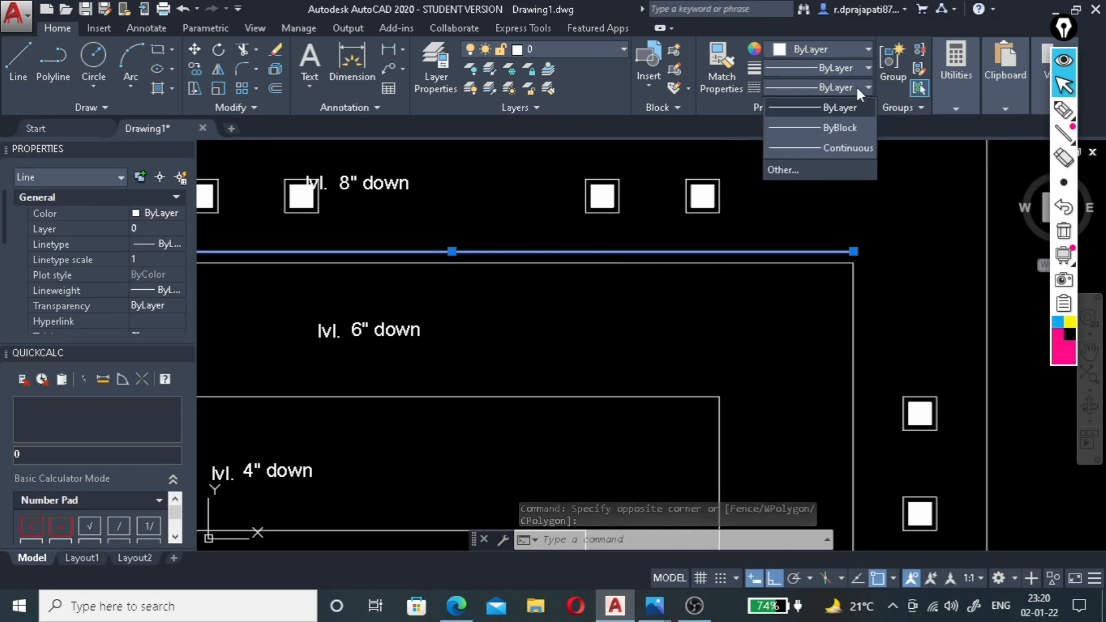
pyautogui.click(782, 169)
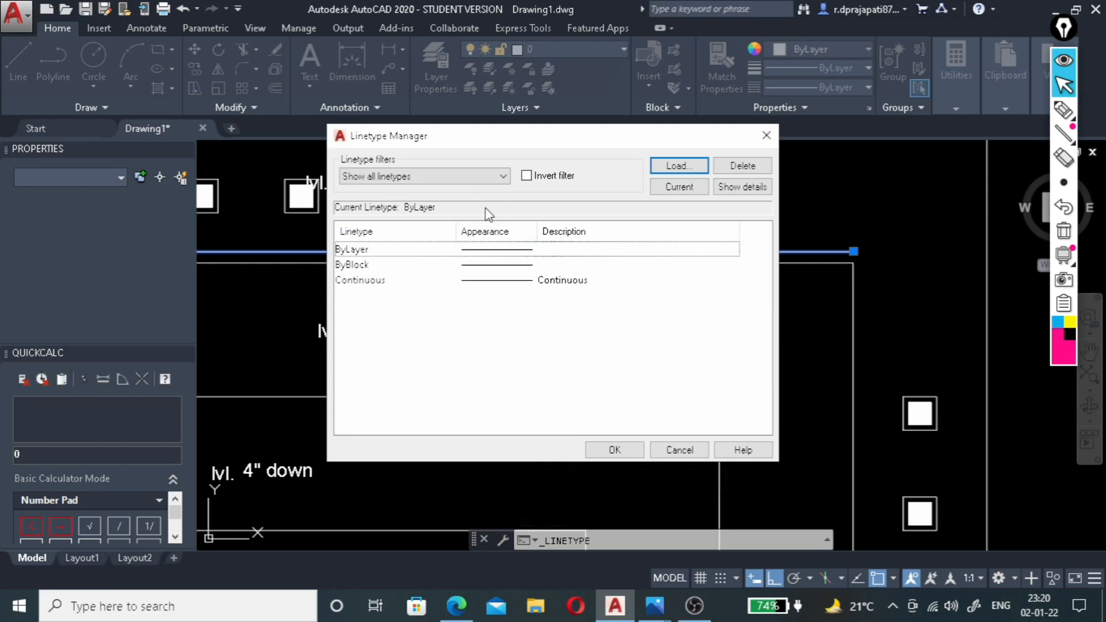
pyautogui.click(679, 167)
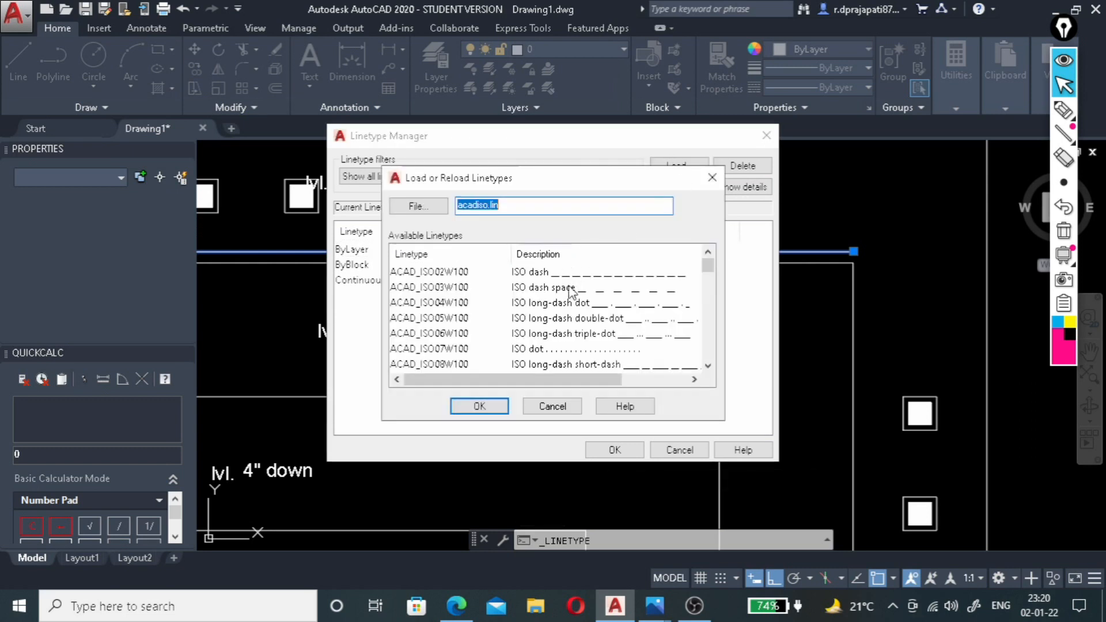
pyautogui.click(481, 406)
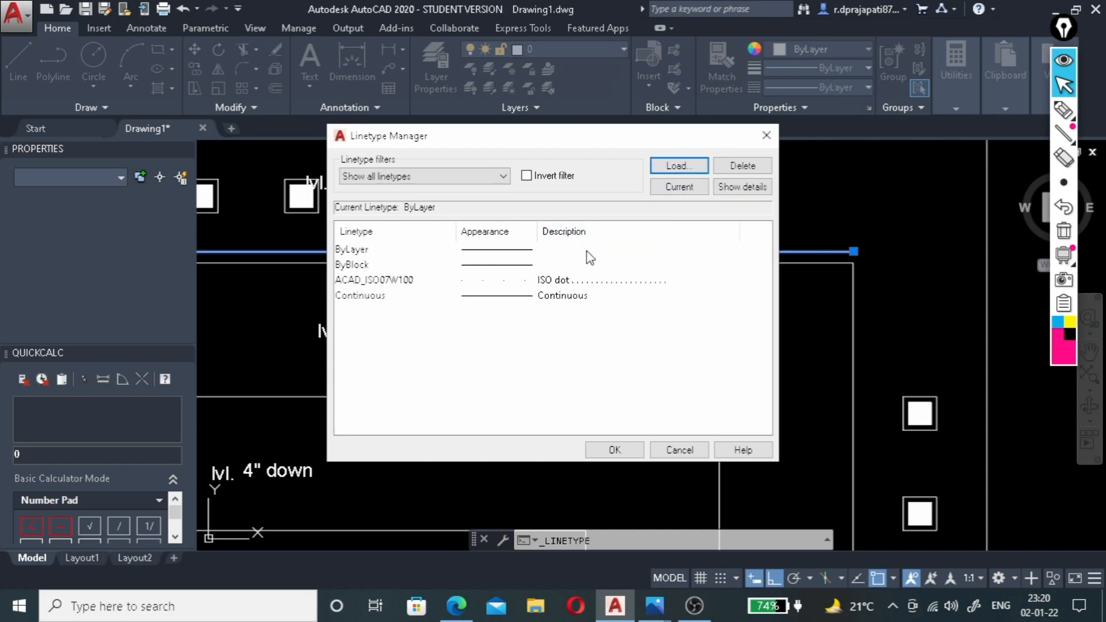
pyautogui.click(589, 281)
pyautogui.click(614, 450)
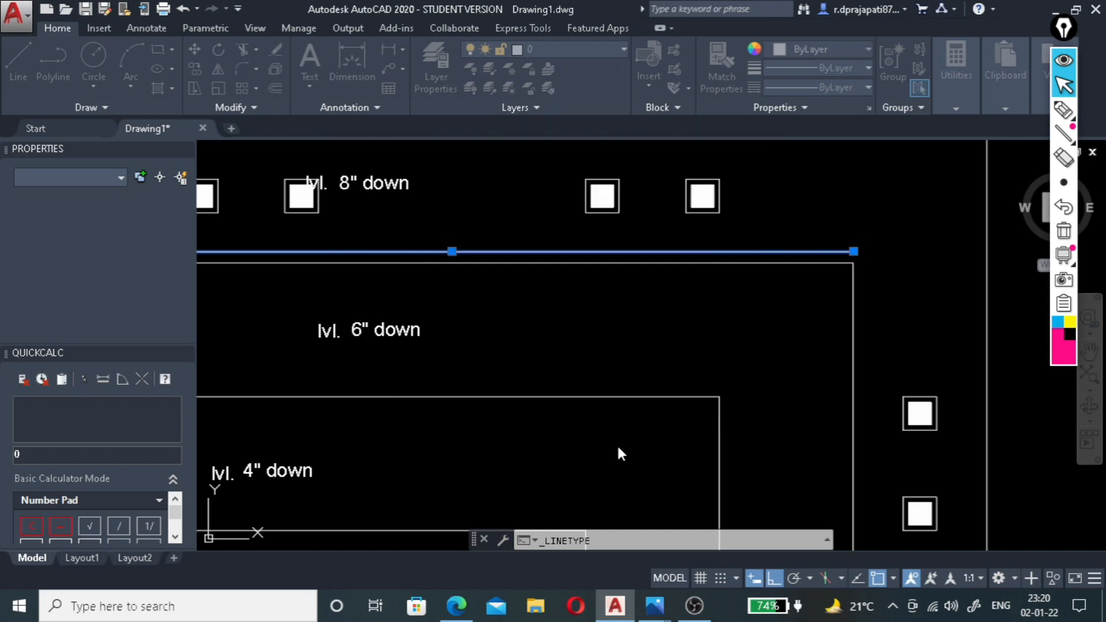
# Apply the ACAD_ISO07W100 dotted linetype to the offset line above the outermost stepped level.
pyautogui.click(751, 251)
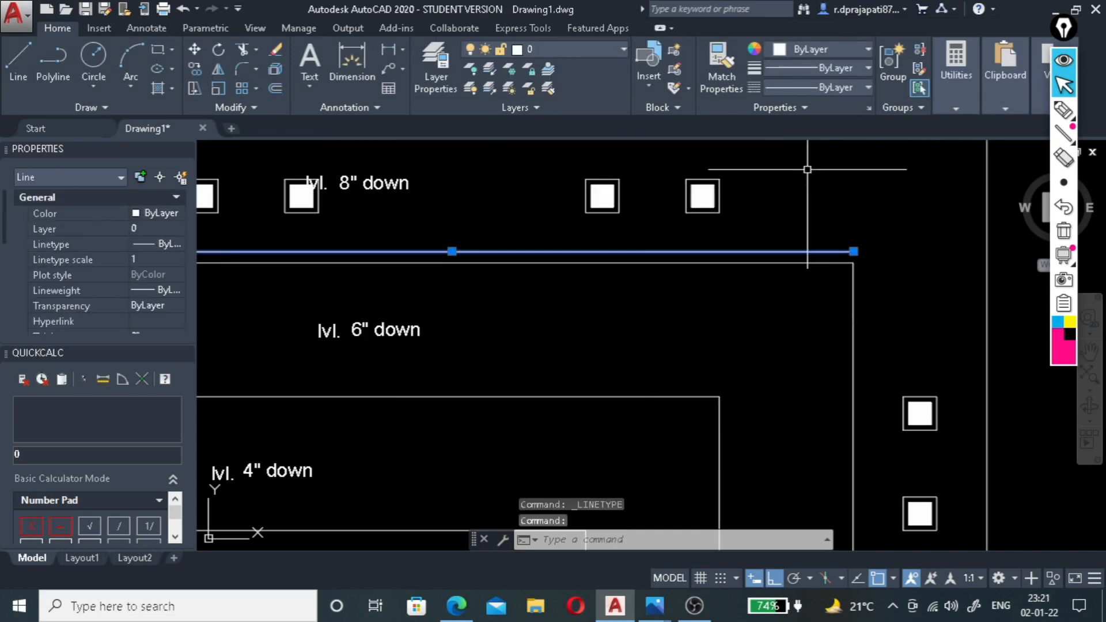
pyautogui.click(849, 86)
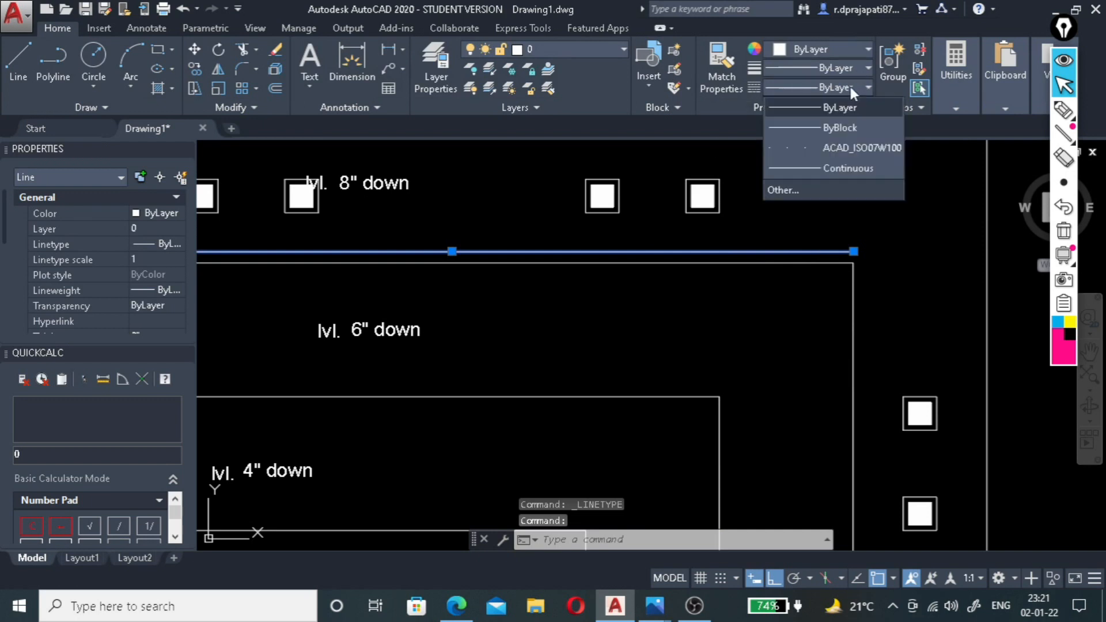
pyautogui.click(822, 147)
pyautogui.scroll(-2, 912, 234)
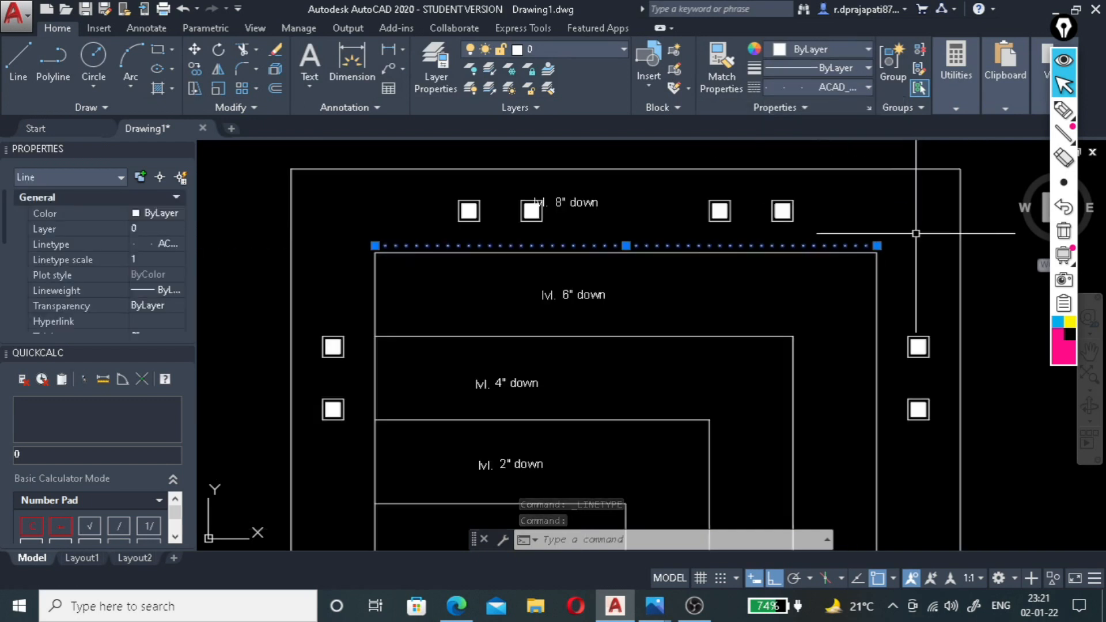
pyautogui.scroll(2, 897, 255)
pyautogui.press('Escape')
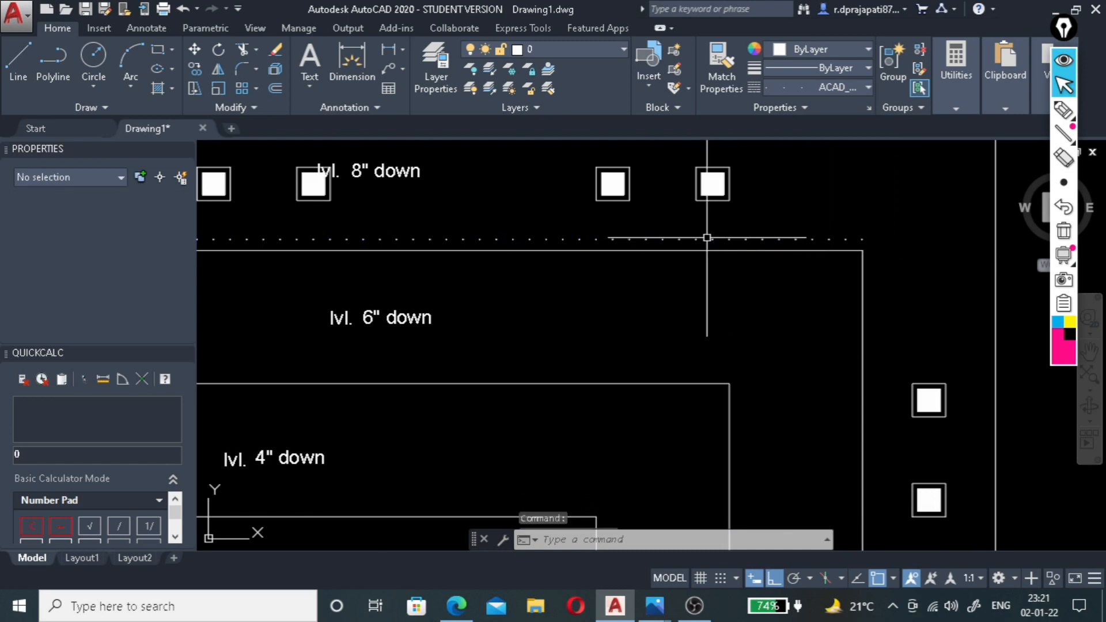
# Make ACAD_ISO07W100 the current linetype for new objects, leaving the lineweight at ByLayer.
pyautogui.scroll(-2, 720, 239)
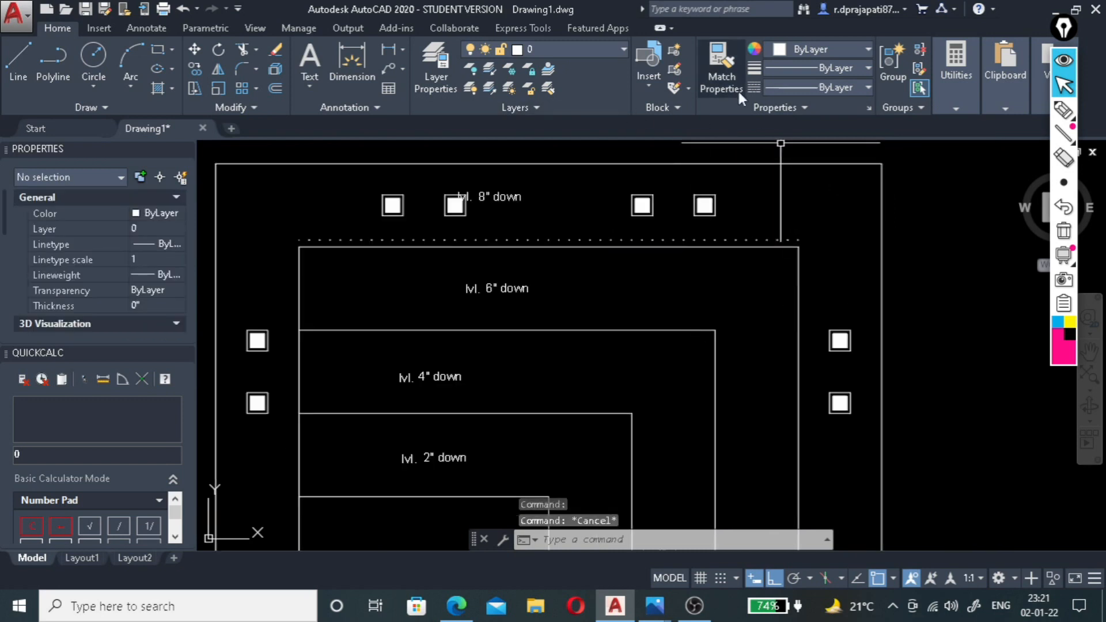
pyautogui.click(829, 68)
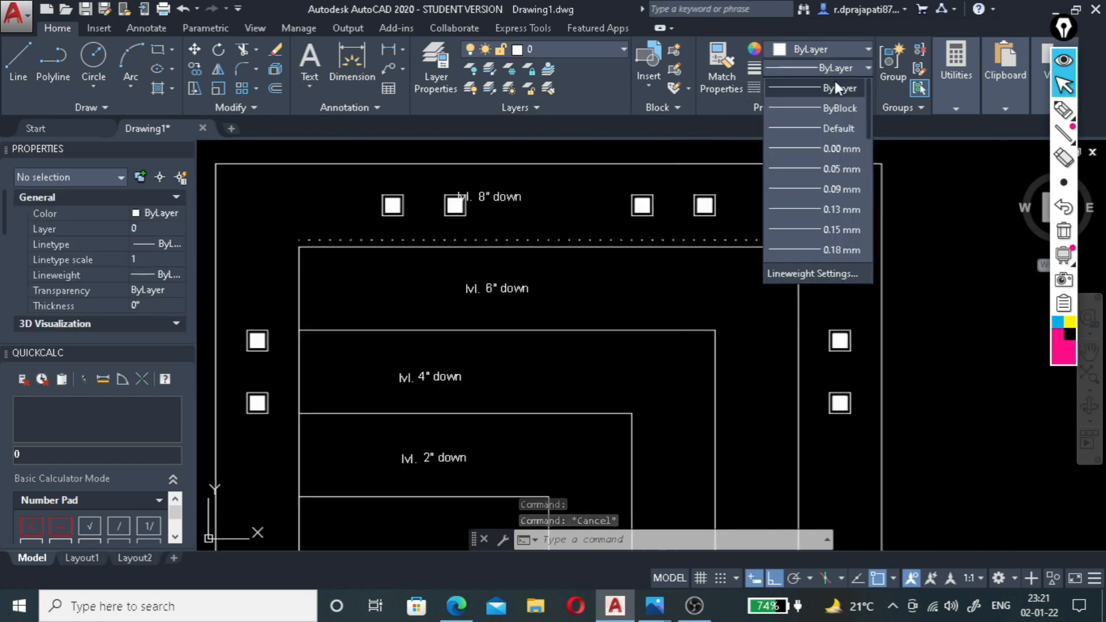
pyautogui.click(836, 87)
pyautogui.click(838, 86)
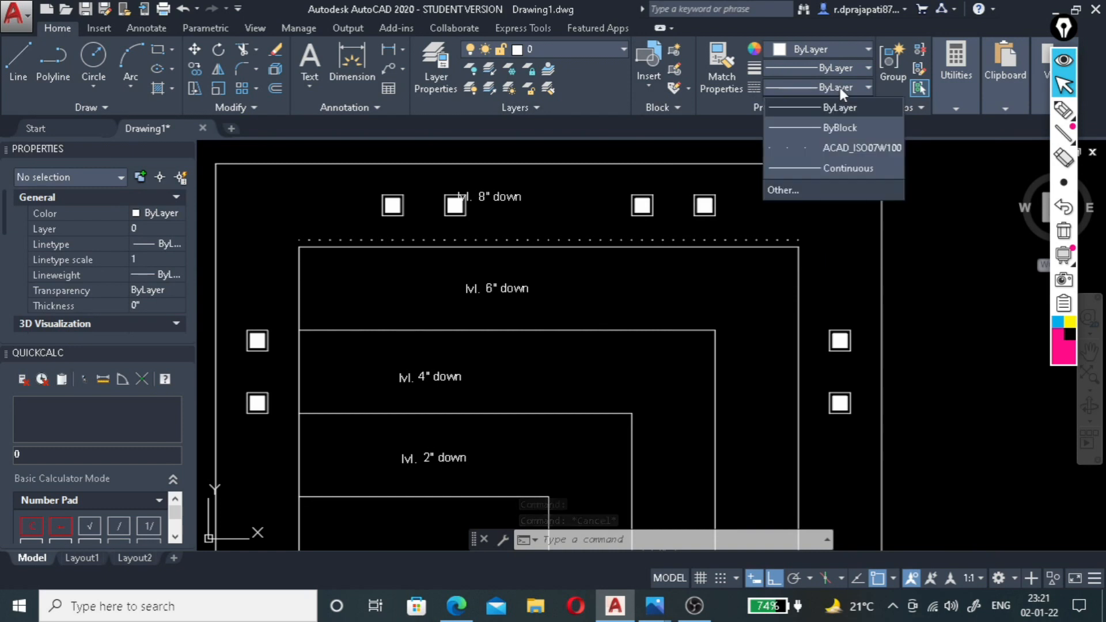
pyautogui.click(837, 148)
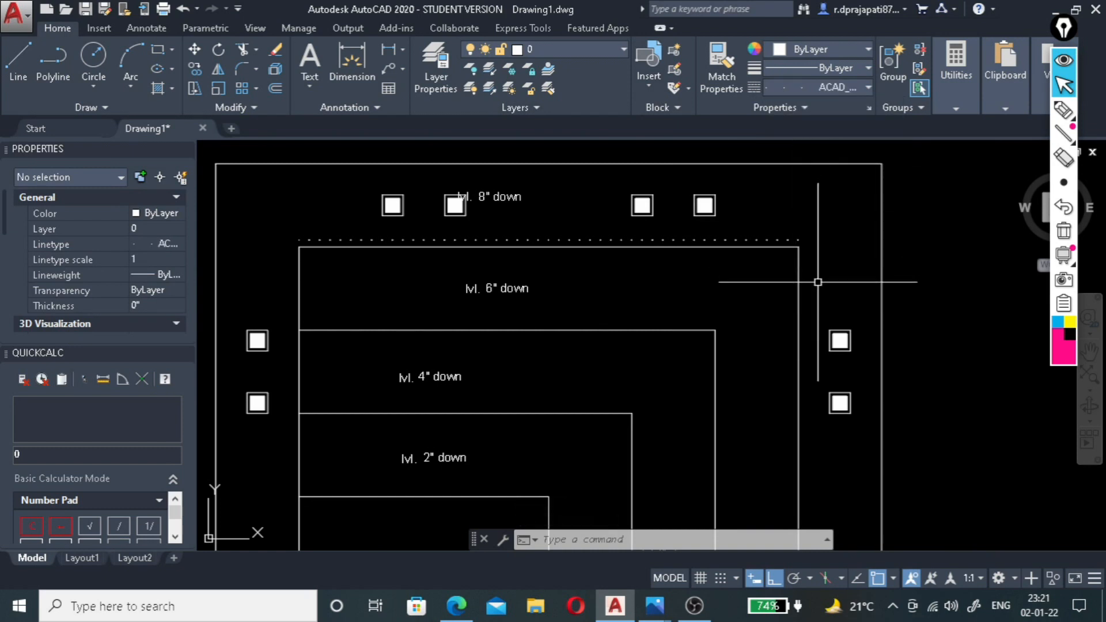
# Offset the right edge of the outermost stepped level by 2" outward into the right light band.
pyautogui.click(799, 288)
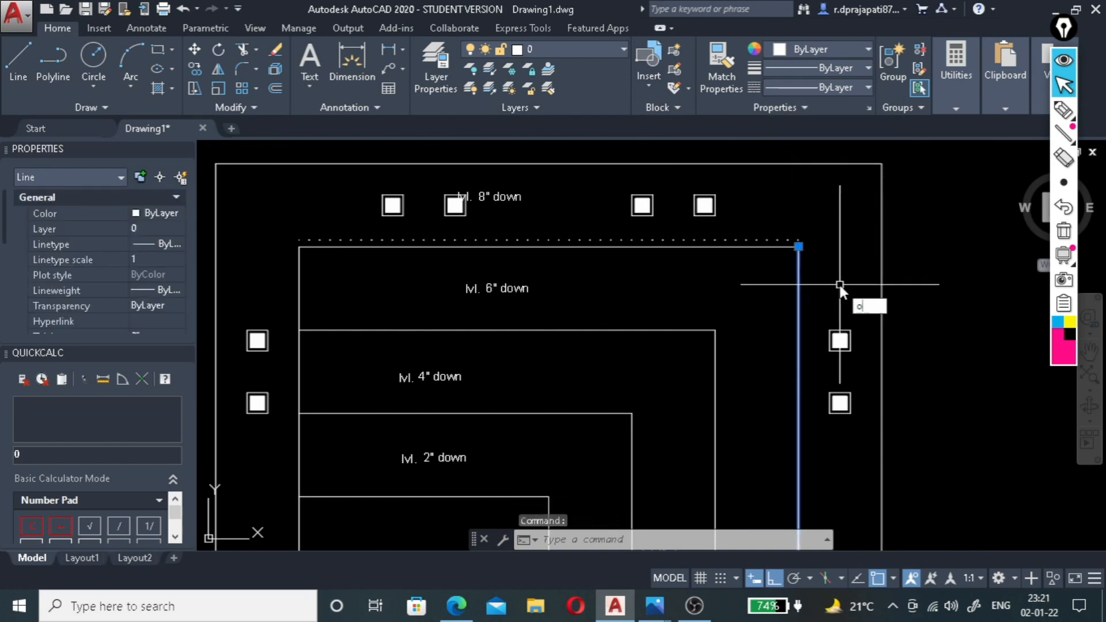
pyautogui.press('Return')
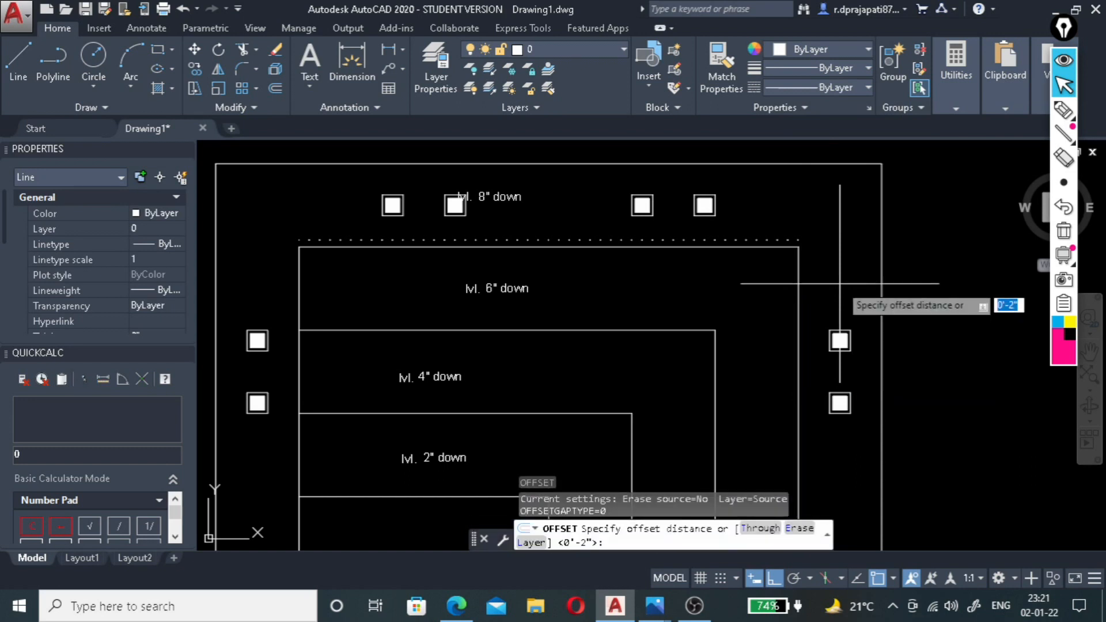
pyautogui.press('Return')
pyautogui.click(799, 283)
pyautogui.click(835, 279)
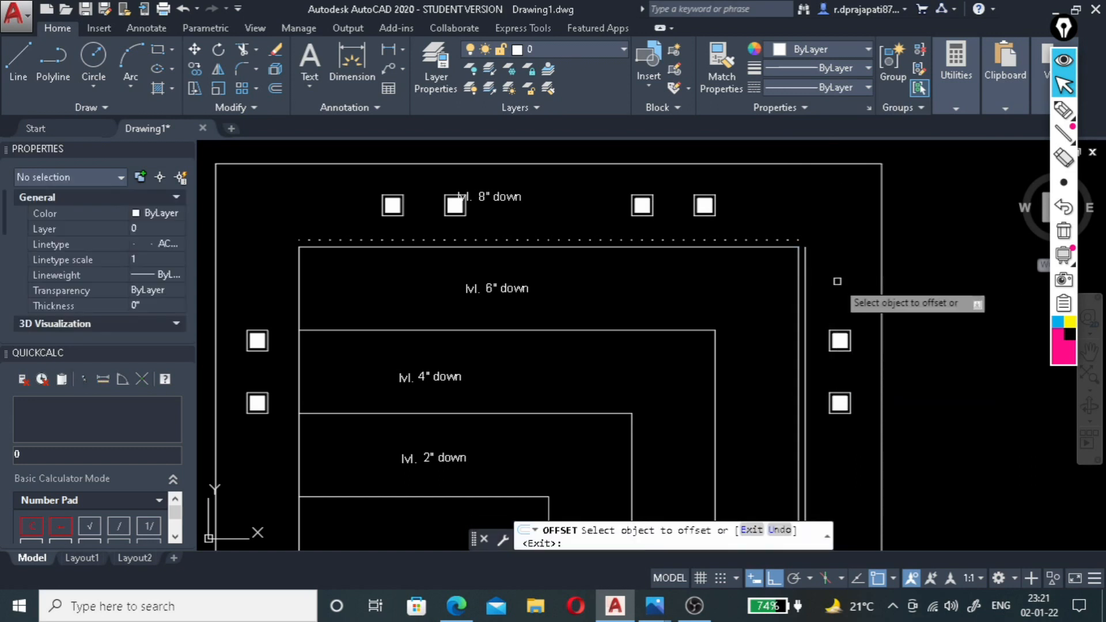
# Offset the bottom edge of the outermost stepped level by 2" outward into the bottom light band.
pyautogui.scroll(-3, 832, 230)
pyautogui.scroll(6, 730, 268)
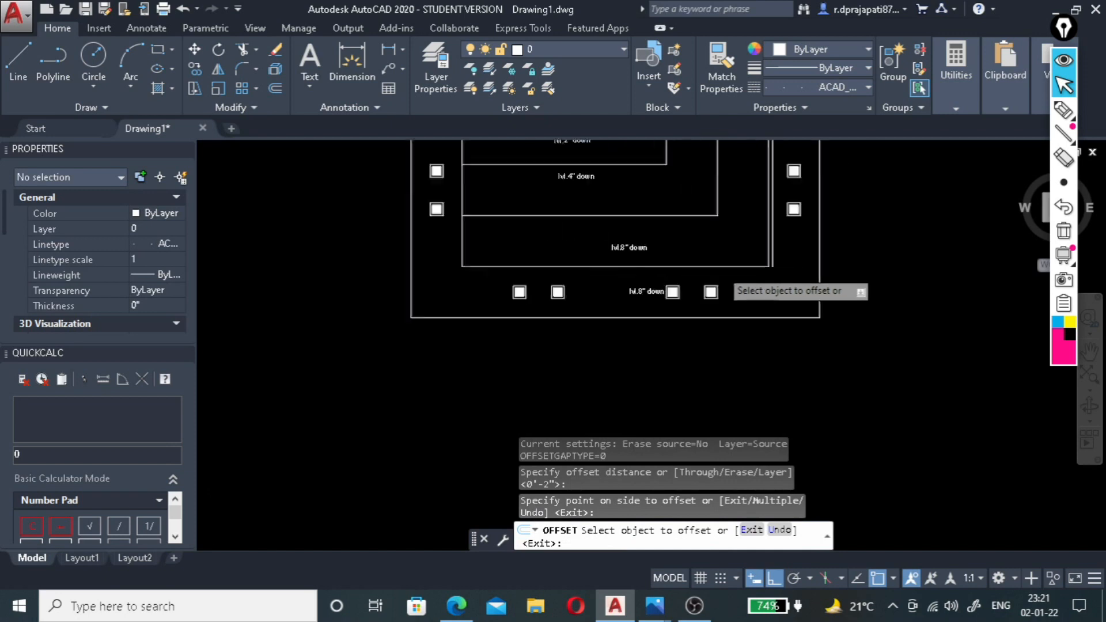
pyautogui.click(730, 266)
pyautogui.click(731, 270)
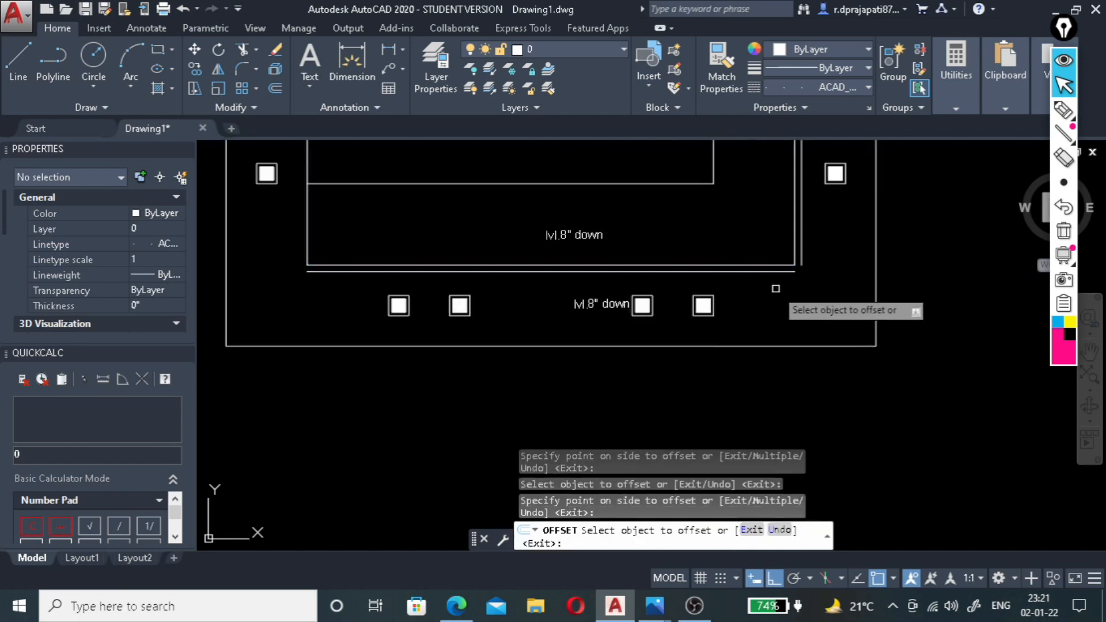
# Fillet the outermost level's right and bottom offset lines into a sharp lower-right corner.
pyautogui.press('Escape')
pyautogui.write('f')
pyautogui.press('Return')
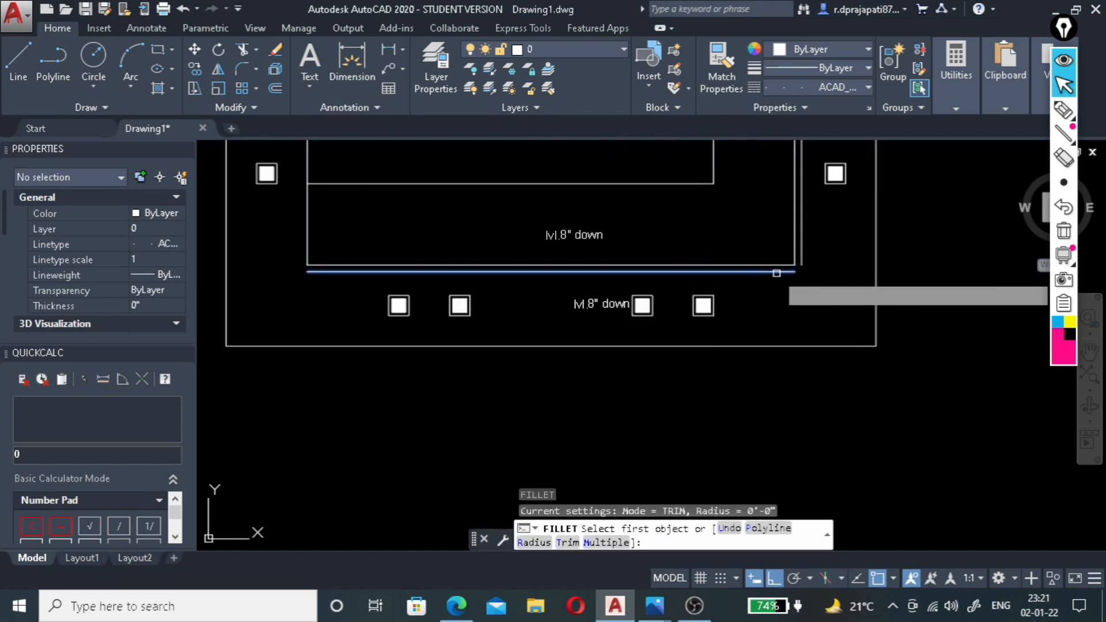
pyautogui.click(781, 271)
pyautogui.click(800, 254)
pyautogui.scroll(-5, 803, 276)
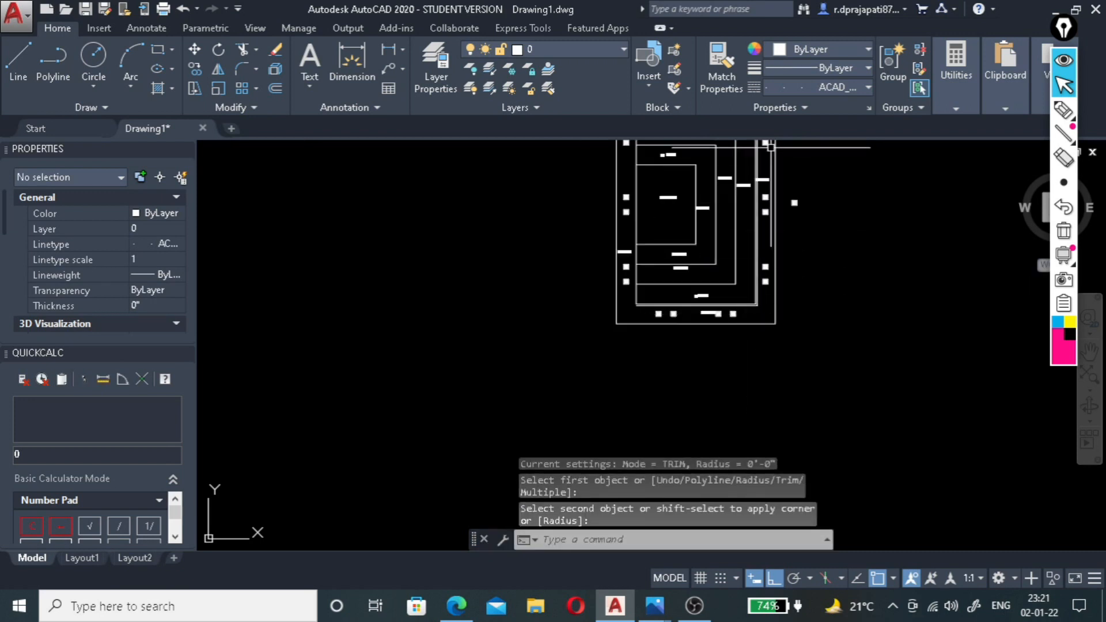
# Fillet the outermost level's right offset line and the dotted top line into a sharp upper-right corner.
pyautogui.scroll(5, 730, 199)
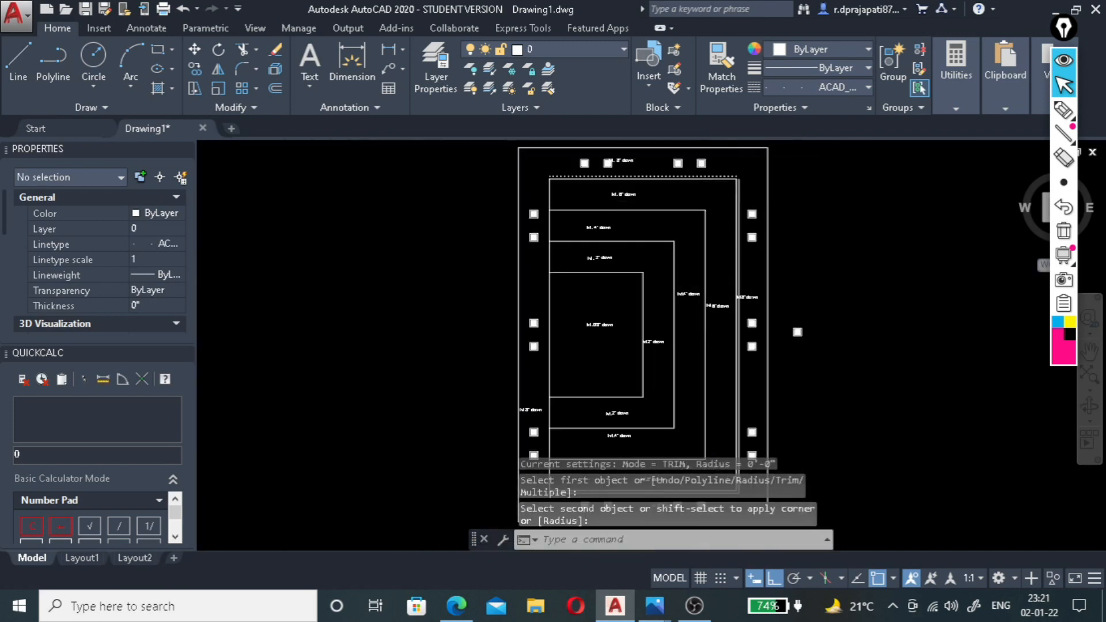
pyautogui.press('Return')
pyautogui.click(748, 228)
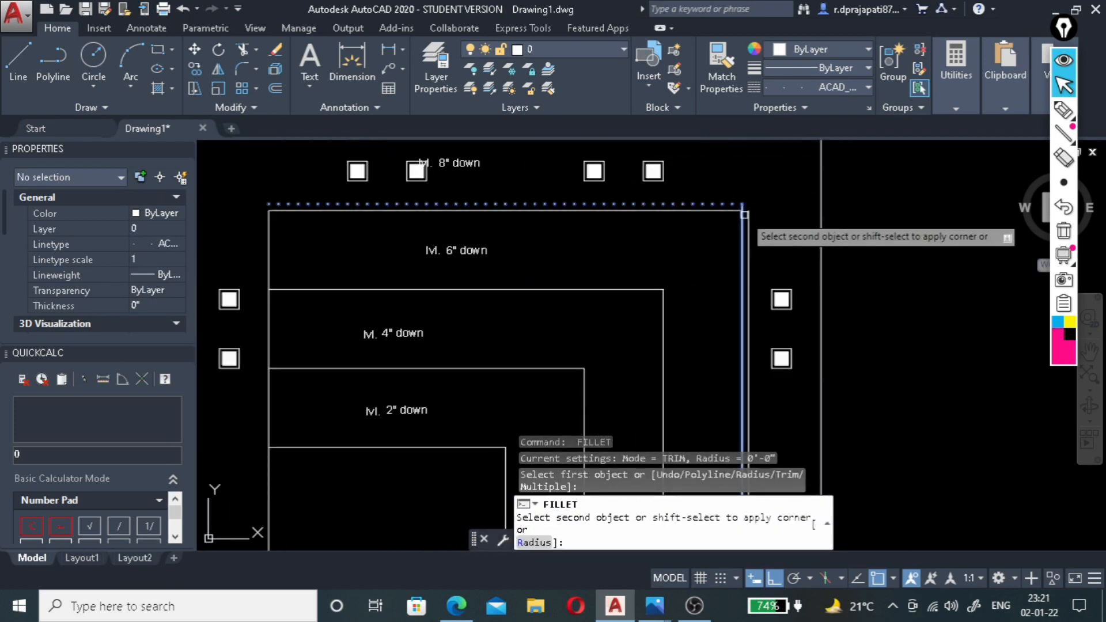
pyautogui.click(740, 205)
pyautogui.scroll(-6, 760, 225)
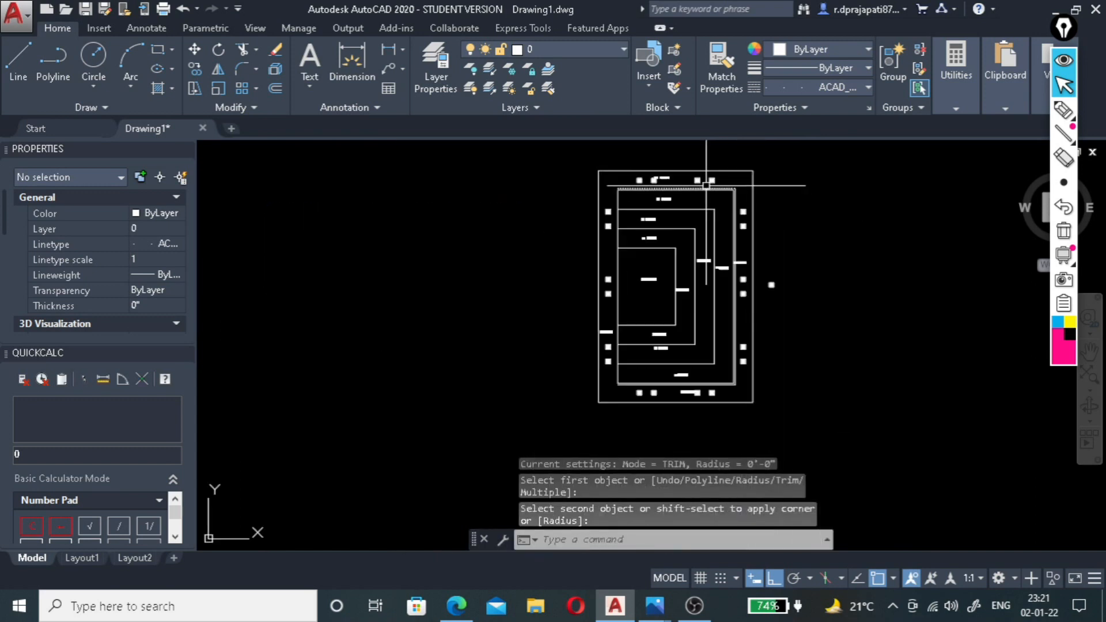
# Switch to Photos, examine the lit edges of the stepped ceiling in 2.1.22.jpg using temporary pen marks, and return to AutoCAD.
pyautogui.scroll(4, 760, 257)
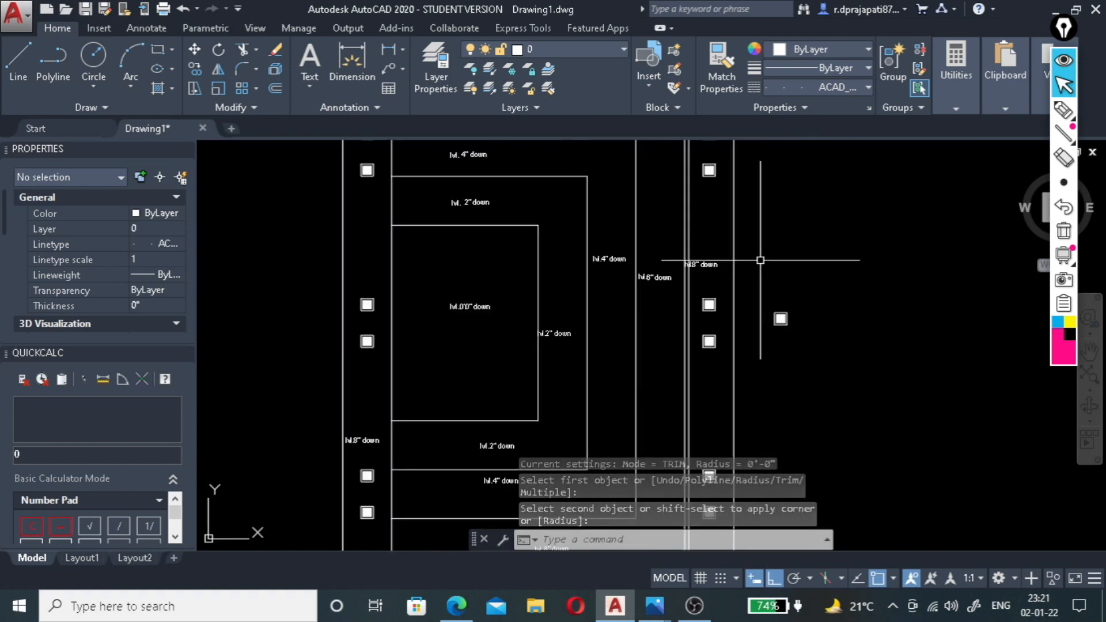
pyautogui.scroll(-2, 749, 313)
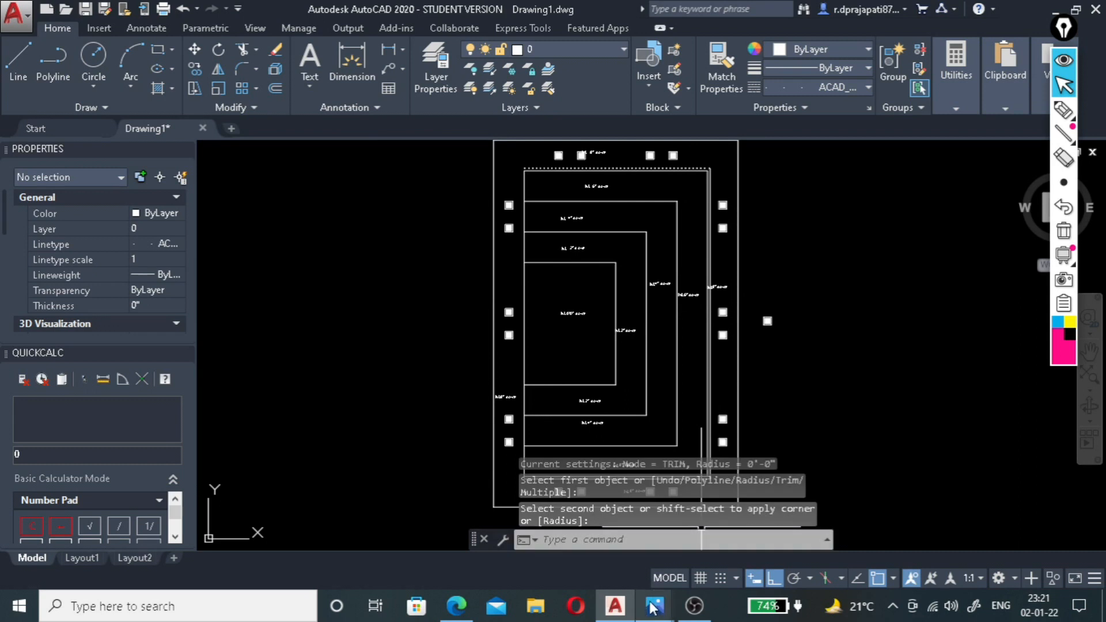
pyautogui.moveTo(655, 605)
pyautogui.click(709, 544)
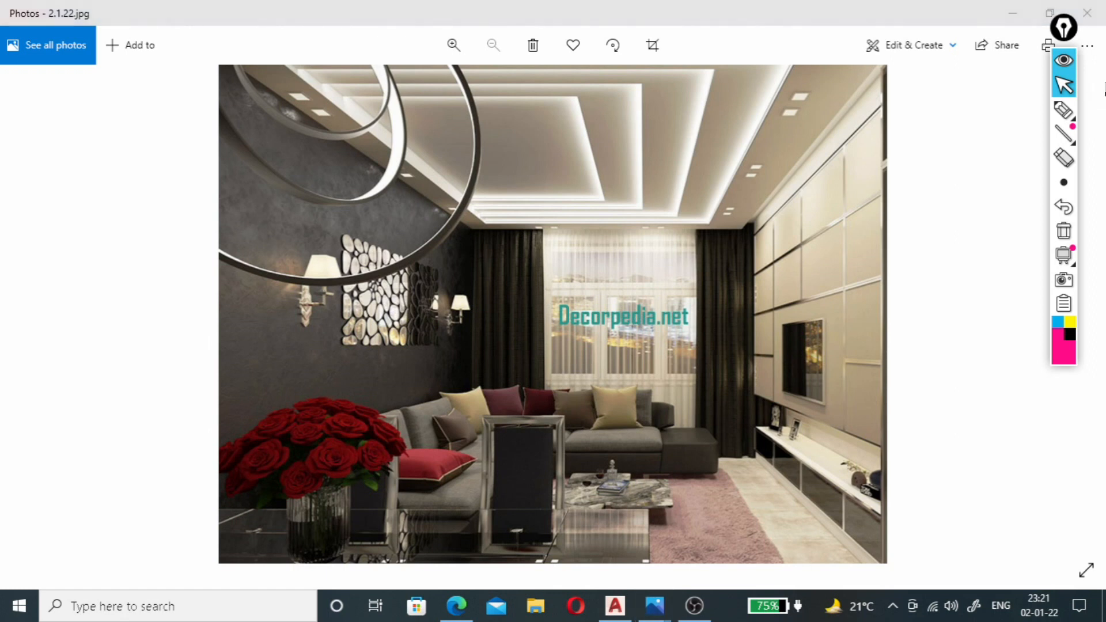
pyautogui.moveTo(1048, 112)
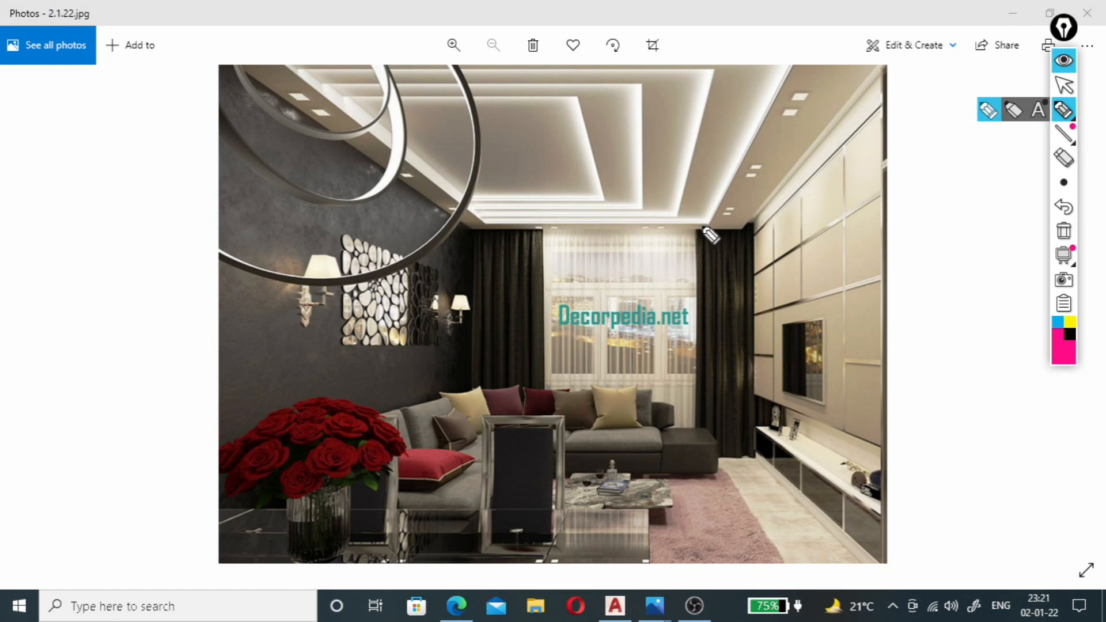
pyautogui.moveTo(703, 226); pyautogui.dragTo(687, 225)
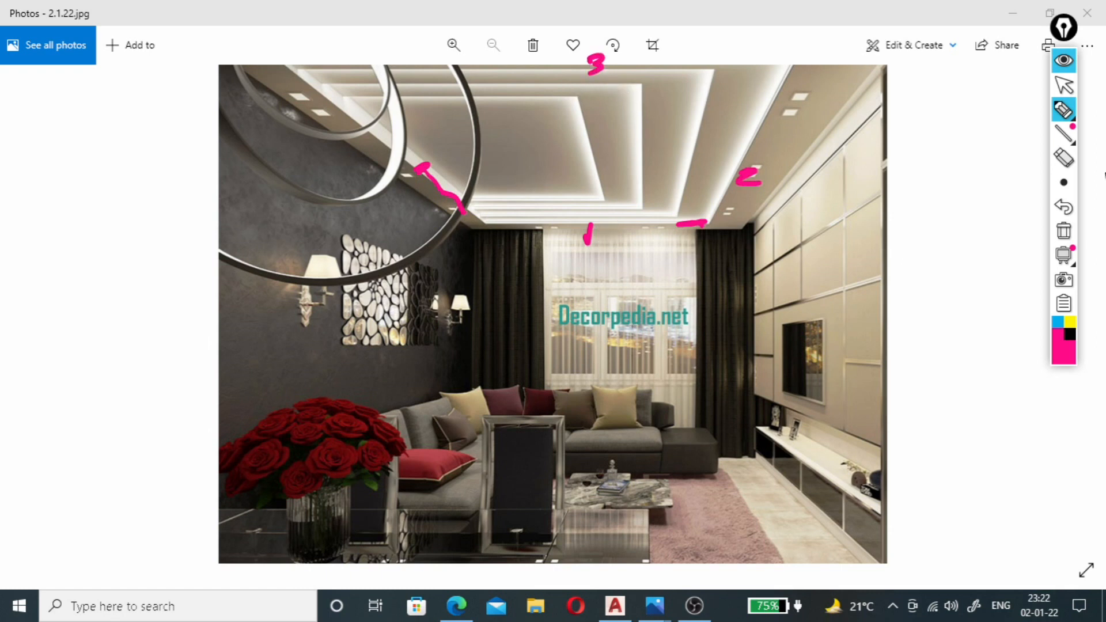
pyautogui.click(1064, 233)
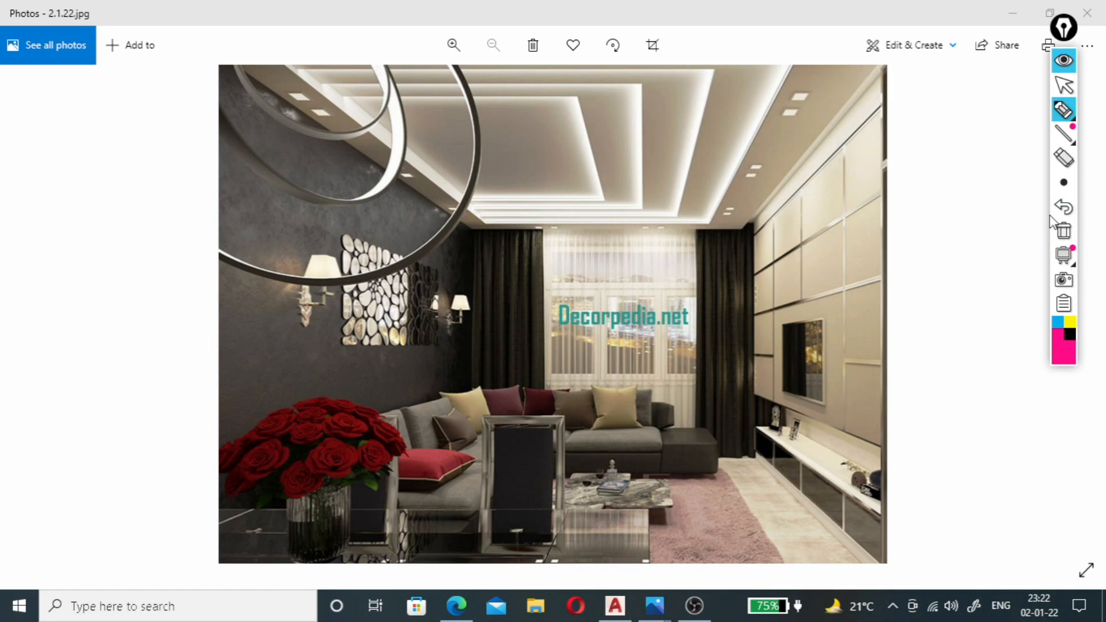
pyautogui.click(1063, 86)
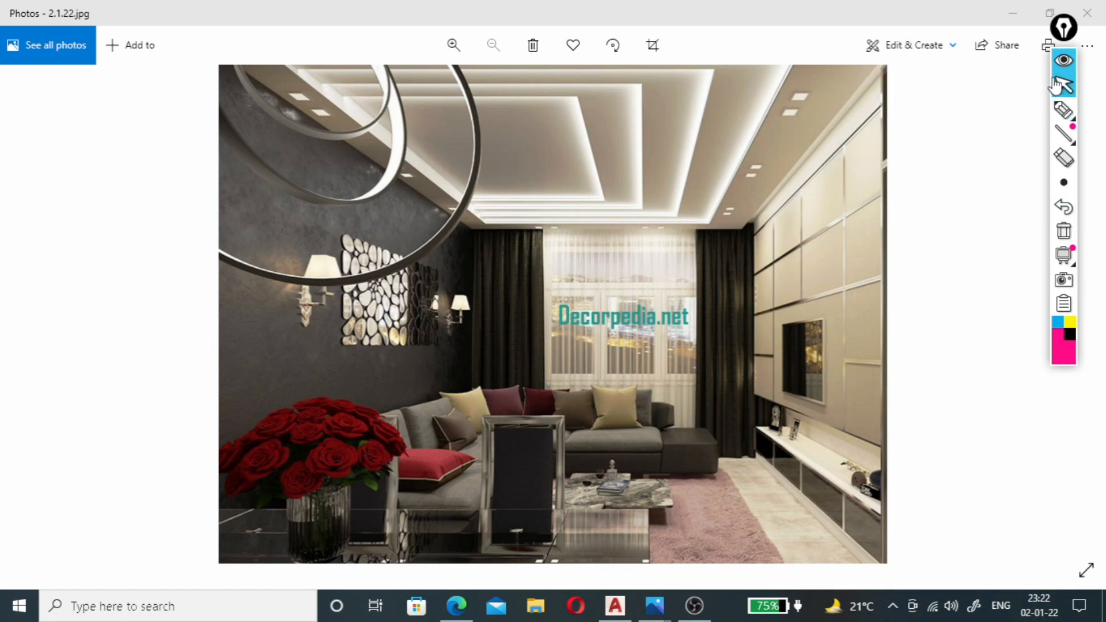
pyautogui.click(616, 606)
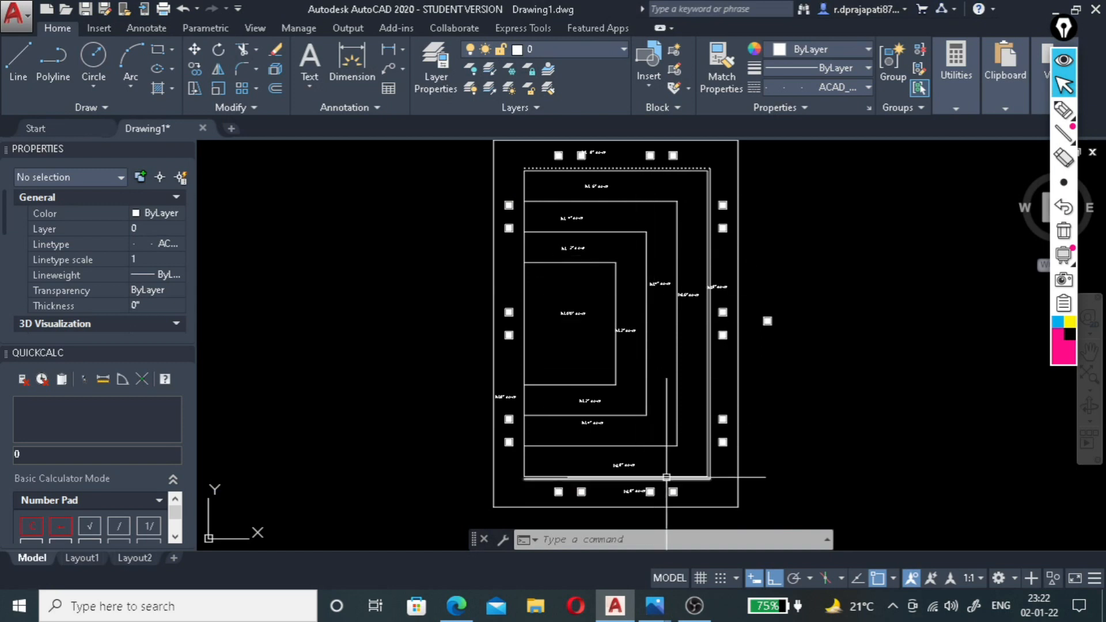
# Match the properties of the dotted top line onto the outermost level's right and bottom offset lines.
pyautogui.scroll(2, 723, 185)
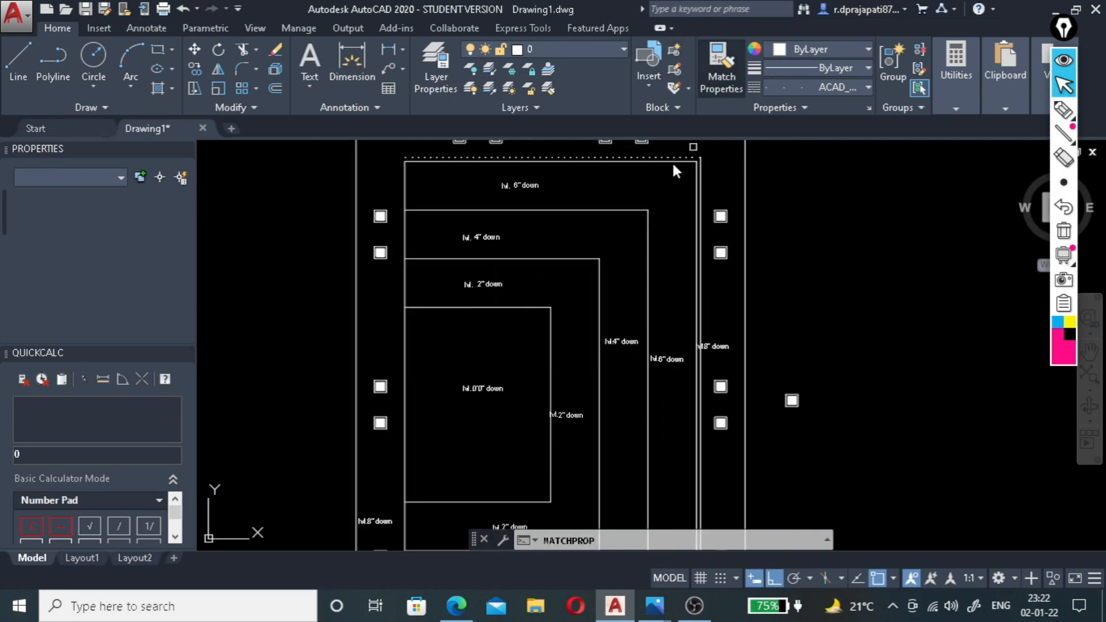
pyautogui.scroll(2, 688, 165)
pyautogui.click(721, 69)
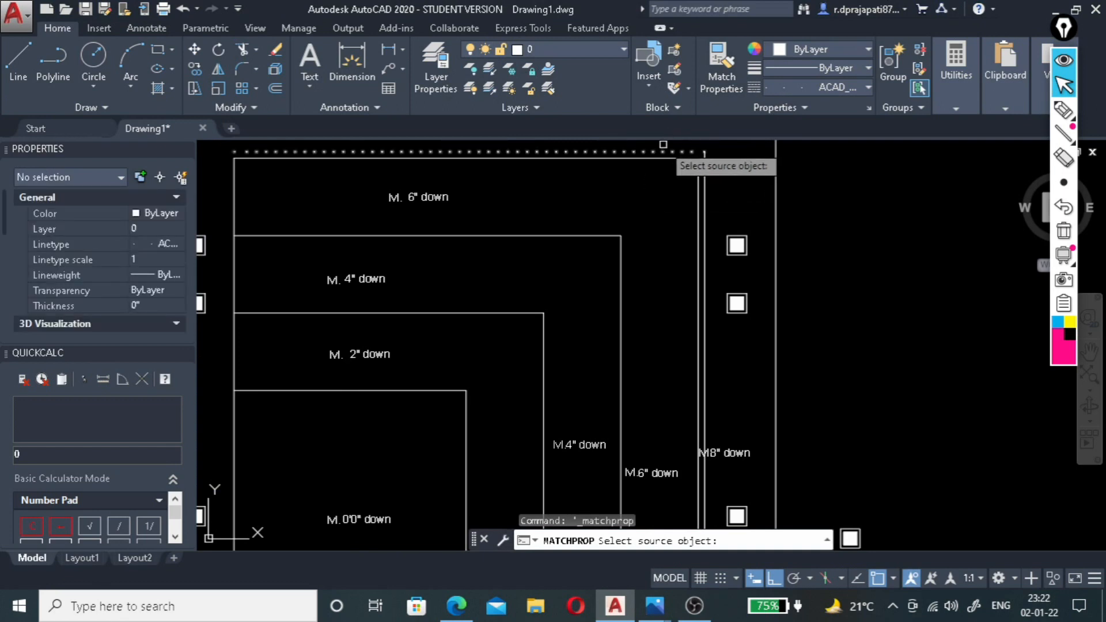
pyautogui.click(665, 151)
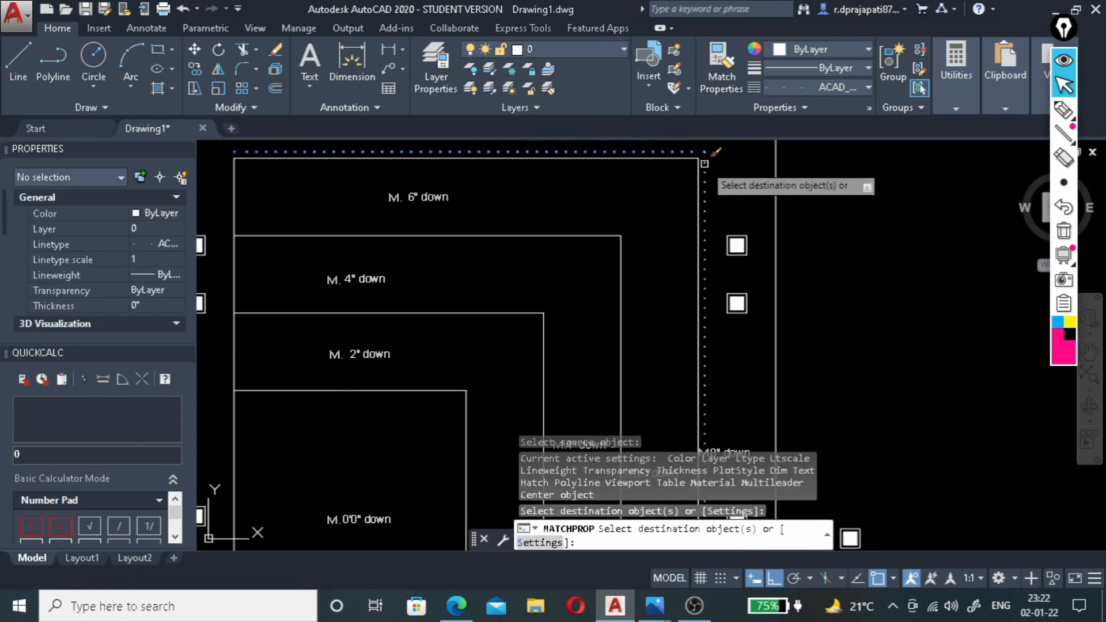
pyautogui.scroll(-5, 709, 144)
pyautogui.scroll(3, 675, 303)
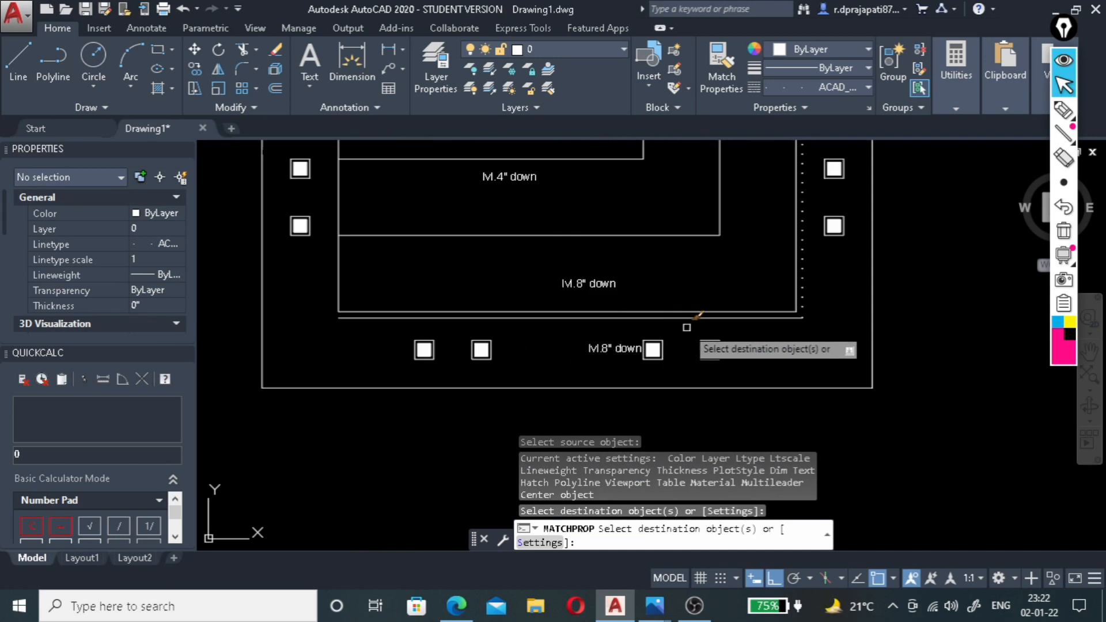
pyautogui.click(700, 316)
pyautogui.scroll(-5, 763, 354)
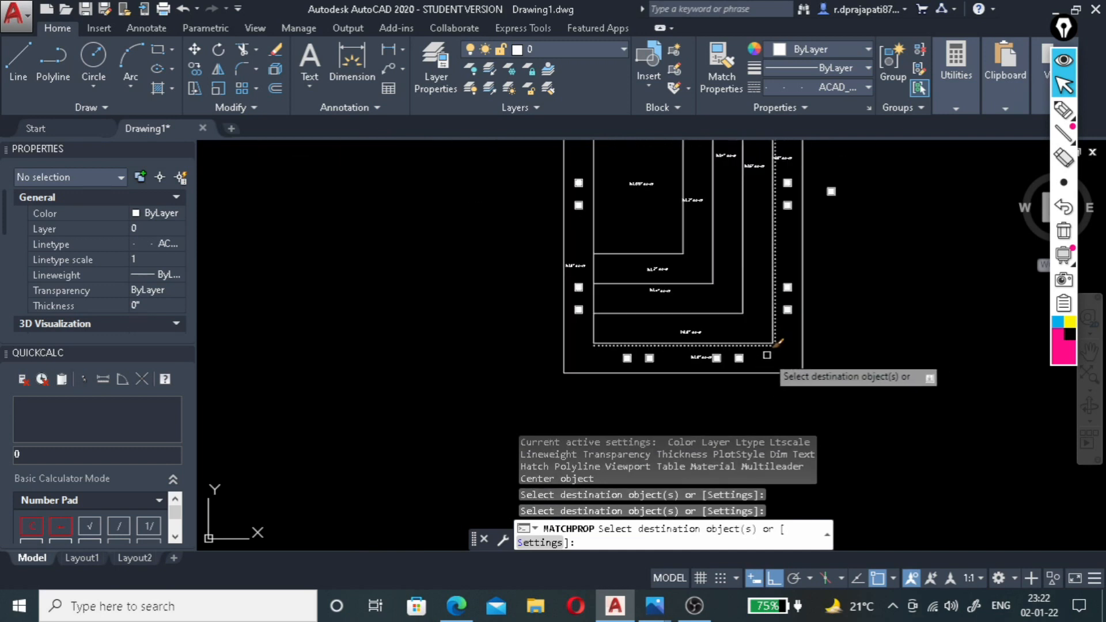
pyautogui.scroll(4, 785, 166)
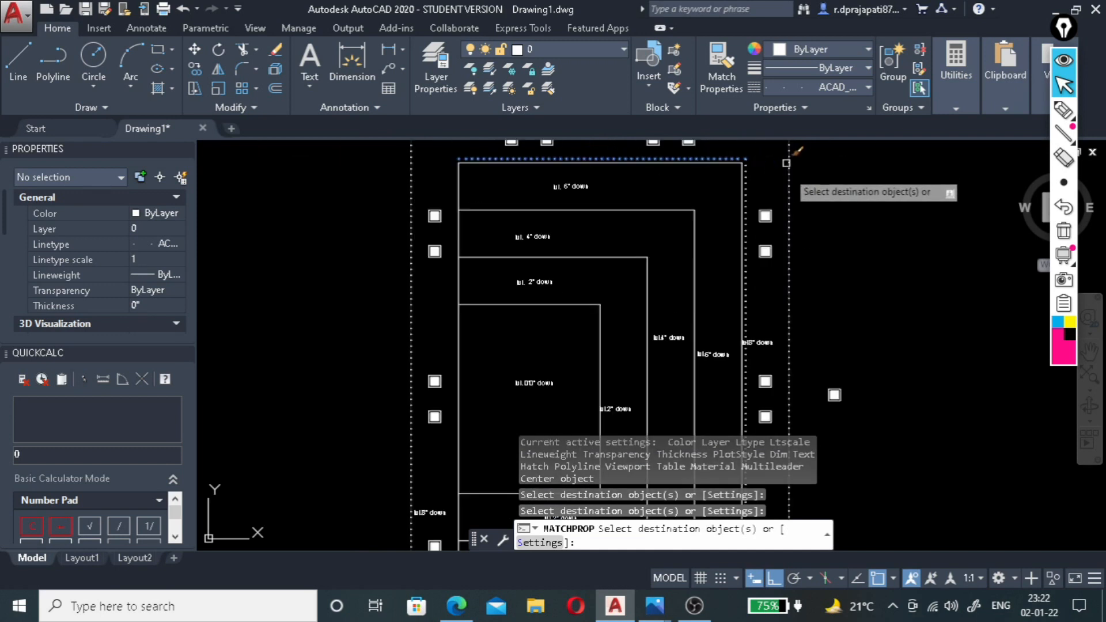
pyautogui.press('Escape')
pyautogui.scroll(5, 741, 173)
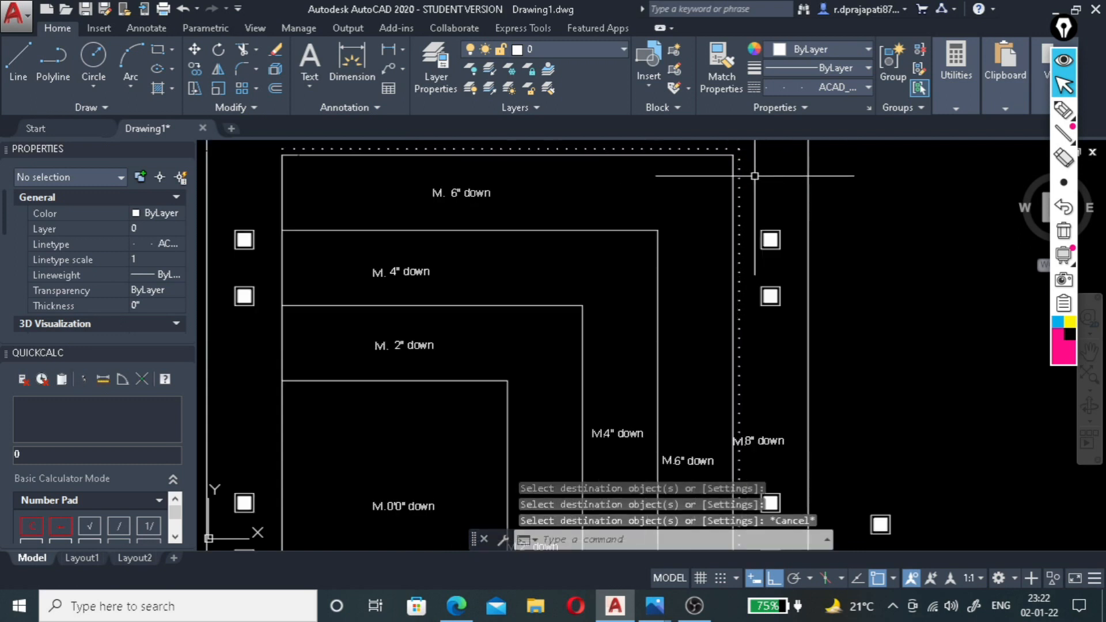
pyautogui.scroll(-5, 737, 202)
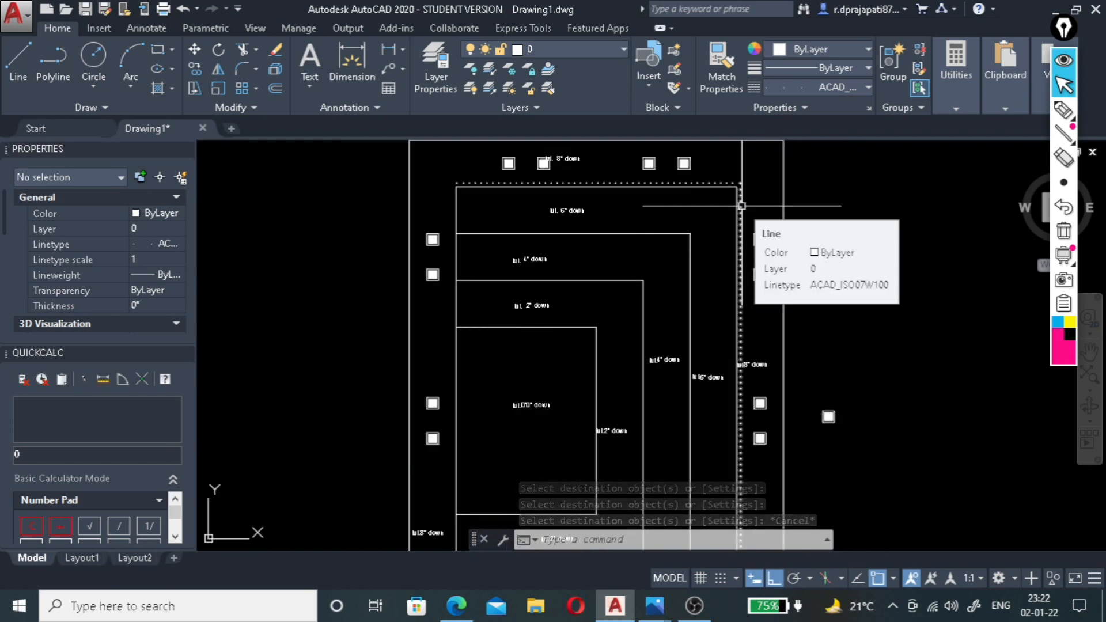
pyautogui.scroll(4, 737, 210)
pyautogui.scroll(-4, 750, 217)
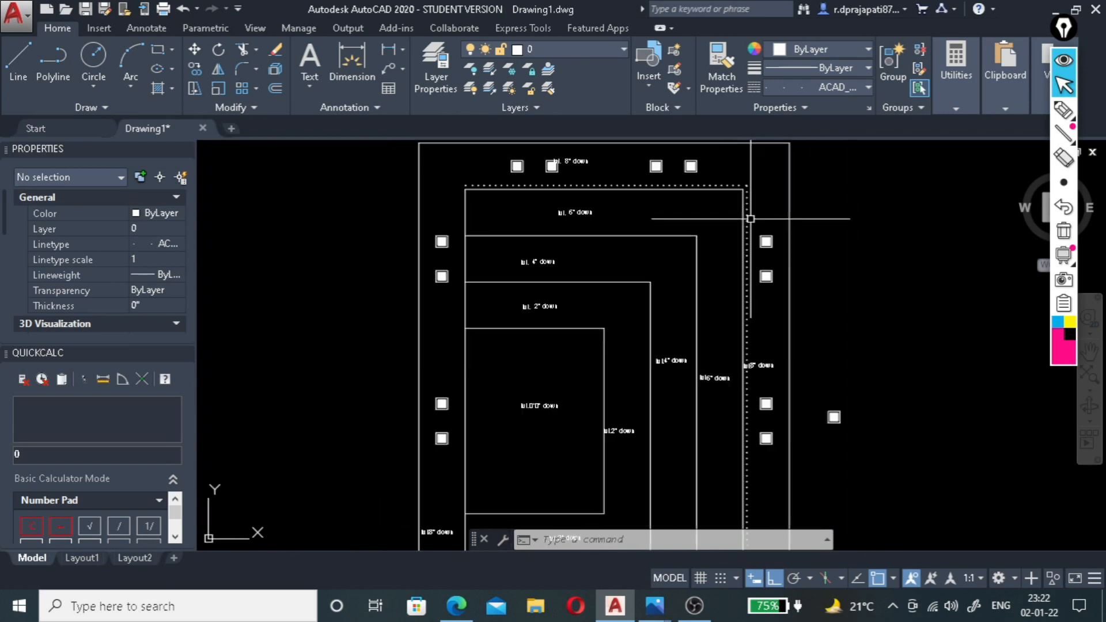
# Offset the top, right and bottom edges of the stepped level just inside the outermost one by 2" outward.
pyautogui.scroll(2, 683, 240)
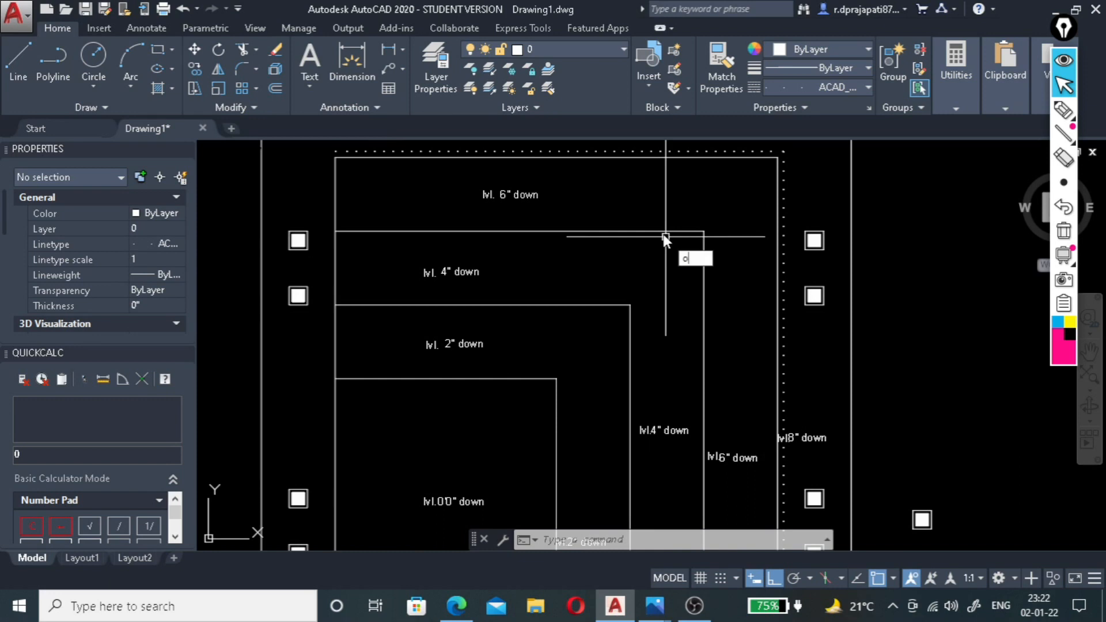
pyautogui.press('Return')
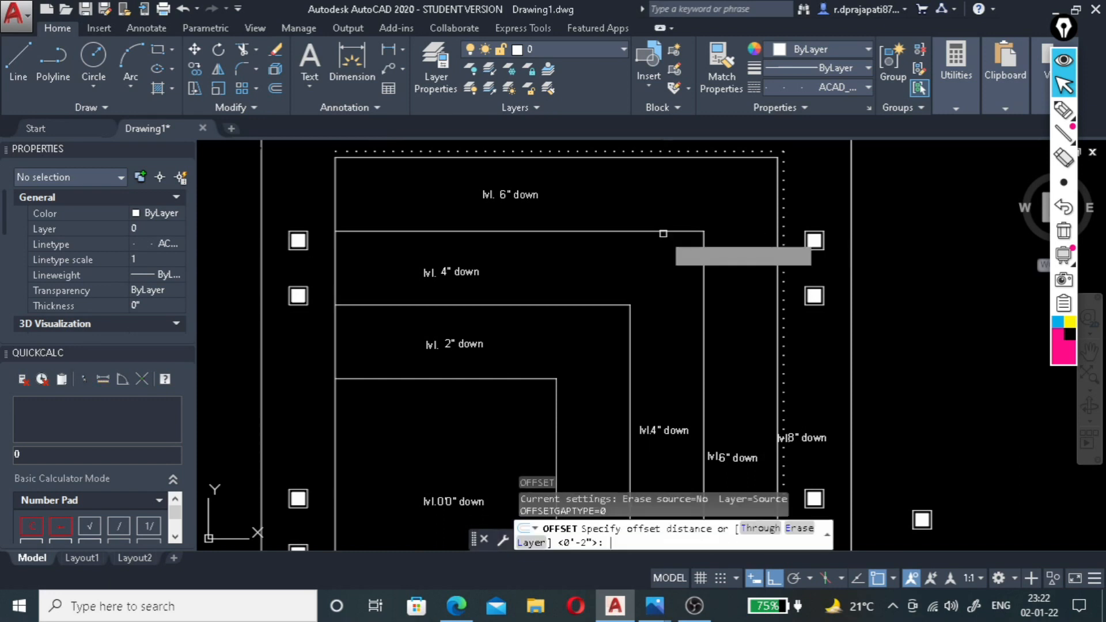
pyautogui.press('Return')
pyautogui.click(663, 231)
pyautogui.click(677, 221)
pyautogui.click(703, 253)
pyautogui.click(711, 253)
pyautogui.scroll(-4, 696, 190)
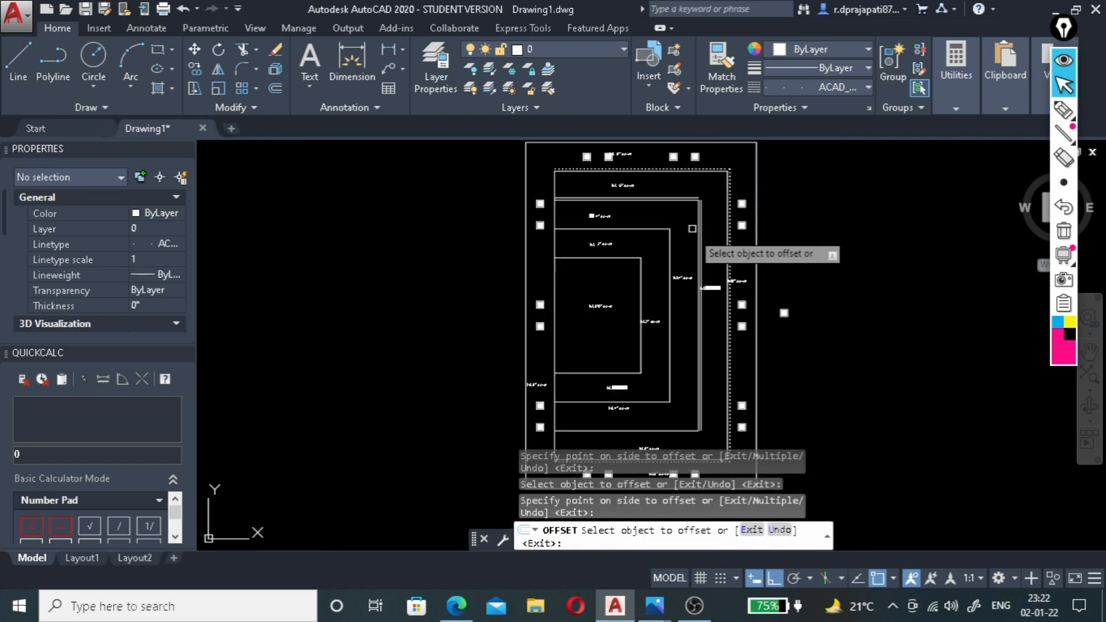
pyautogui.scroll(4, 680, 421)
pyautogui.scroll(-4, 680, 421)
pyautogui.scroll(4, 742, 403)
pyautogui.click(677, 411)
pyautogui.click(666, 417)
# Offset the bottom, right and top edges of the stepped level surrounding the innermost rectangle by 2" outward.
pyautogui.click(622, 339)
pyautogui.click(631, 347)
pyautogui.click(636, 315)
pyautogui.click(647, 369)
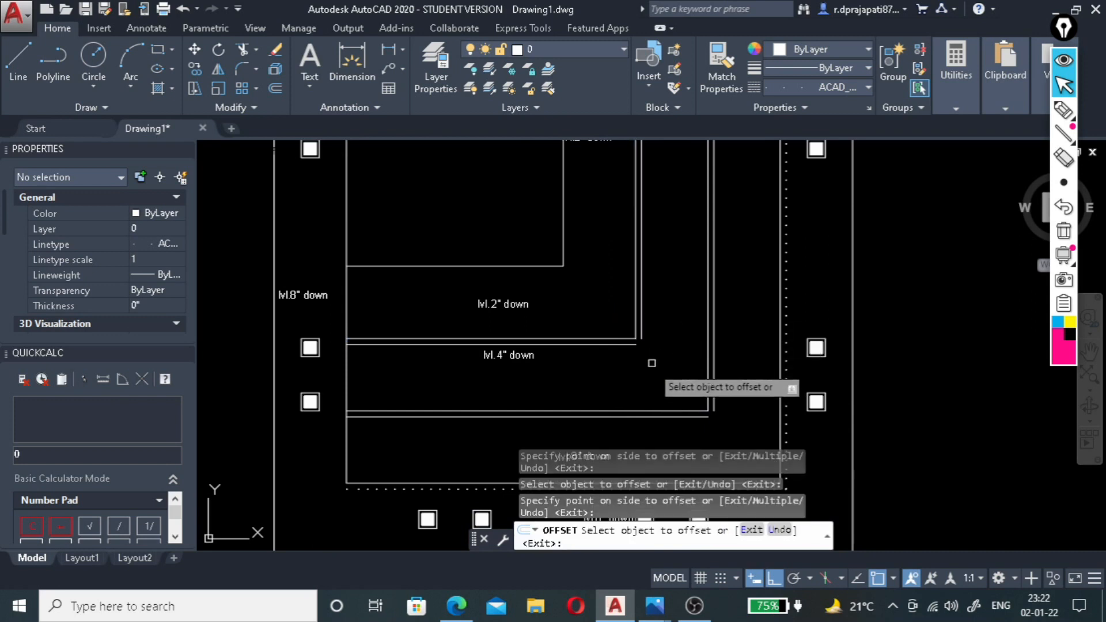
pyautogui.scroll(-4, 641, 306)
pyautogui.scroll(4, 628, 174)
pyautogui.click(612, 193)
pyautogui.click(608, 225)
# Offset the top, right and bottom edges of the innermost lvl.0'0" rectangle by 2" outward.
pyautogui.click(587, 240)
pyautogui.click(603, 224)
pyautogui.click(608, 249)
pyautogui.click(631, 263)
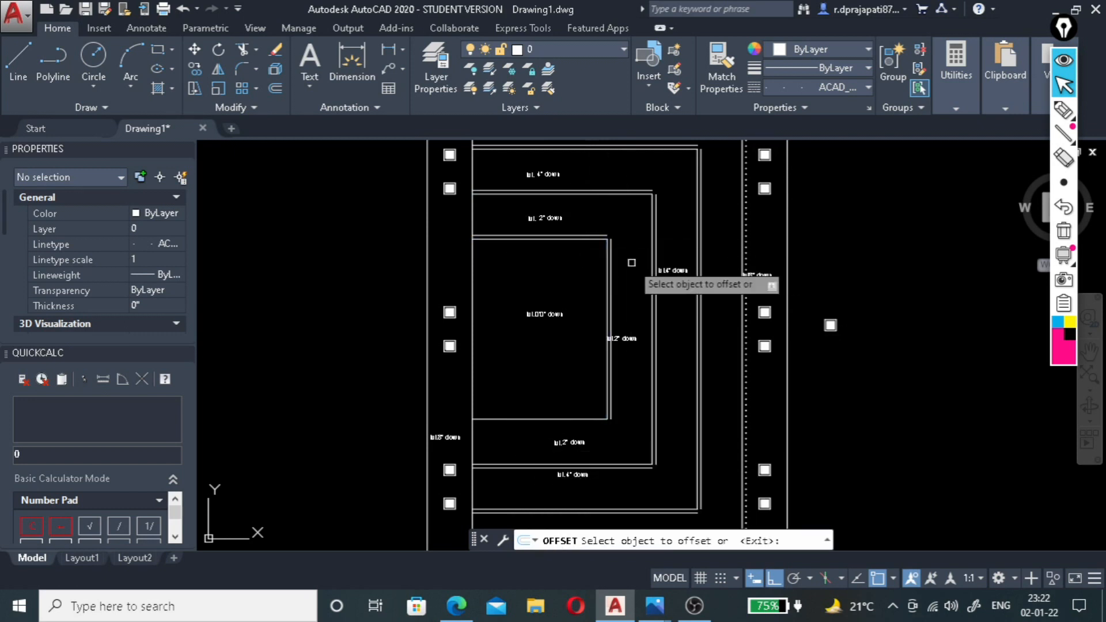
pyautogui.click(564, 419)
pyautogui.click(579, 437)
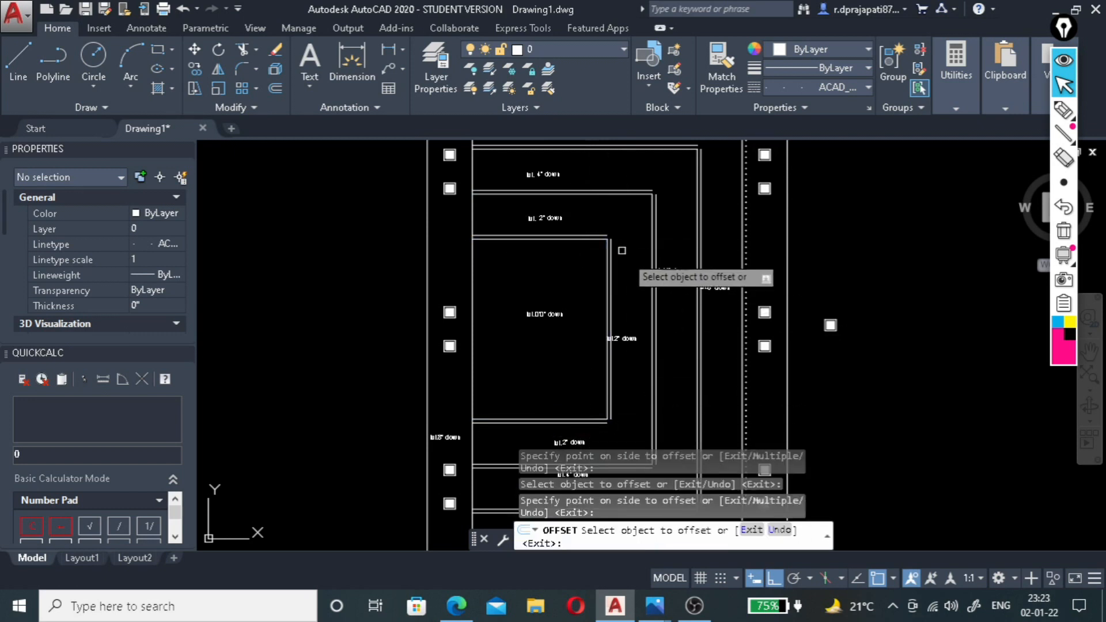
pyautogui.click(654, 259)
pyautogui.click(661, 258)
pyautogui.press('Escape')
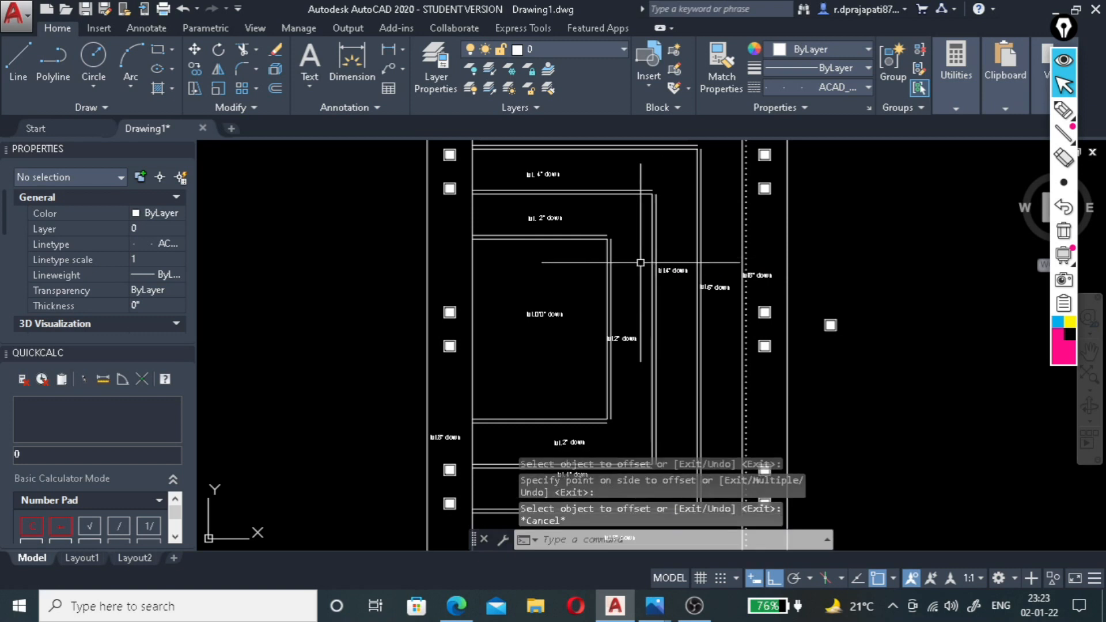
# Fillet the innermost rectangle's offset lines into sharp corners at its upper right and lower right.
pyautogui.press('Return')
pyautogui.scroll(6, 601, 239)
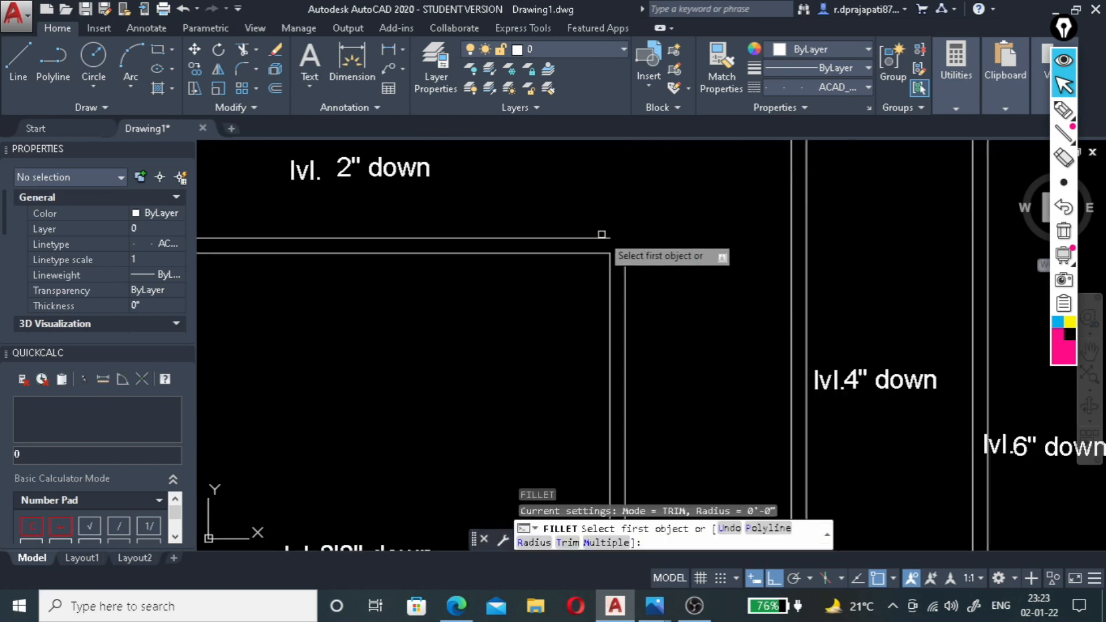
pyautogui.click(598, 237)
pyautogui.scroll(-6, 624, 262)
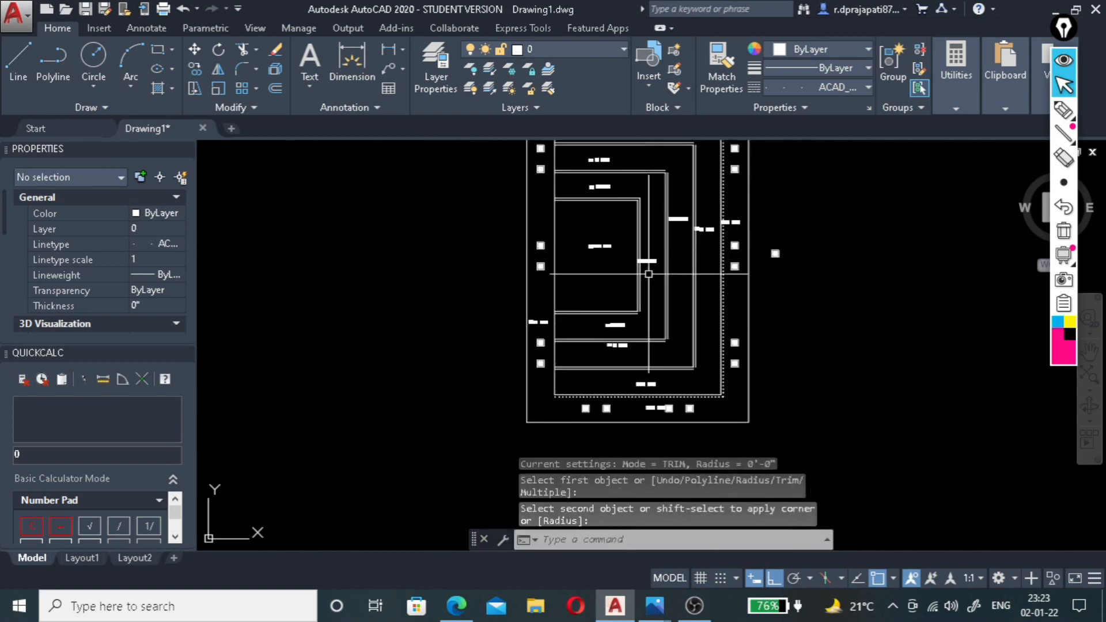
pyautogui.scroll(5, 639, 300)
pyautogui.click(589, 237)
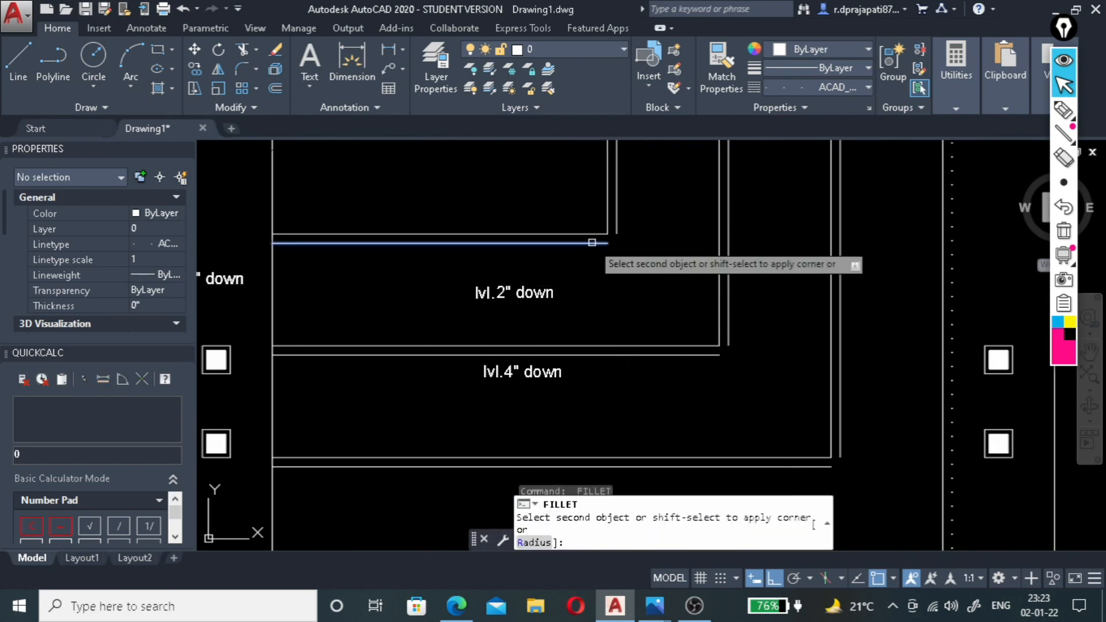
pyautogui.click(616, 225)
# Fillet the offset lines around the next level outward into sharp corners at its lower right and upper right.
pyautogui.press('space')
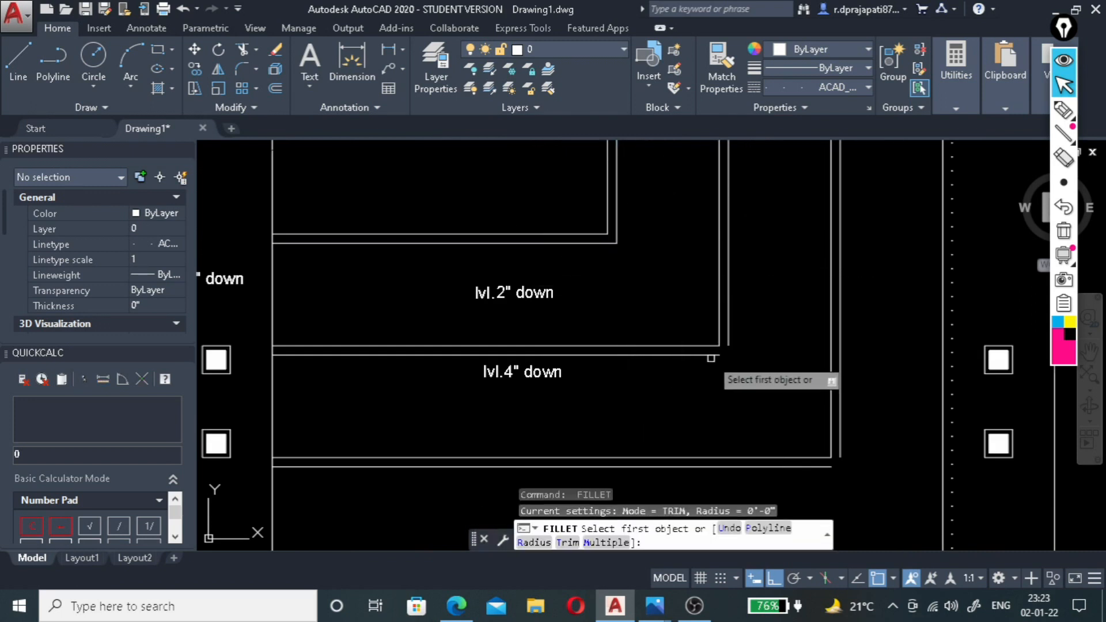
pyautogui.click(676, 356)
pyautogui.click(728, 340)
pyautogui.scroll(-3, 676, 416)
pyautogui.scroll(5, 714, 380)
pyautogui.press('space')
pyautogui.click(611, 240)
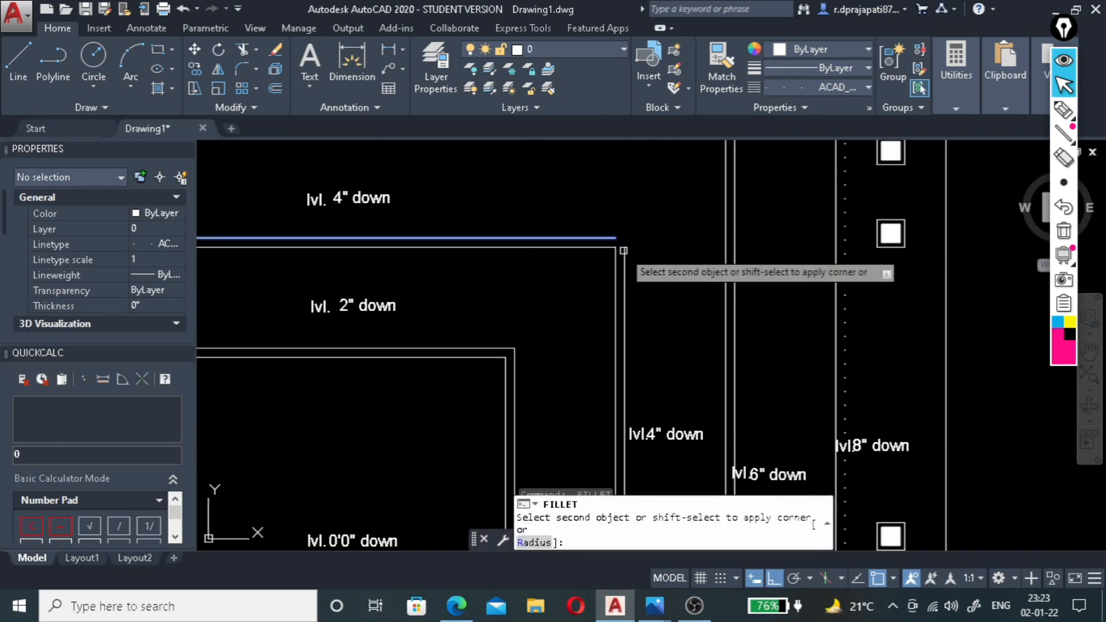
pyautogui.click(624, 246)
pyautogui.scroll(-4, 650, 286)
pyautogui.scroll(4, 684, 232)
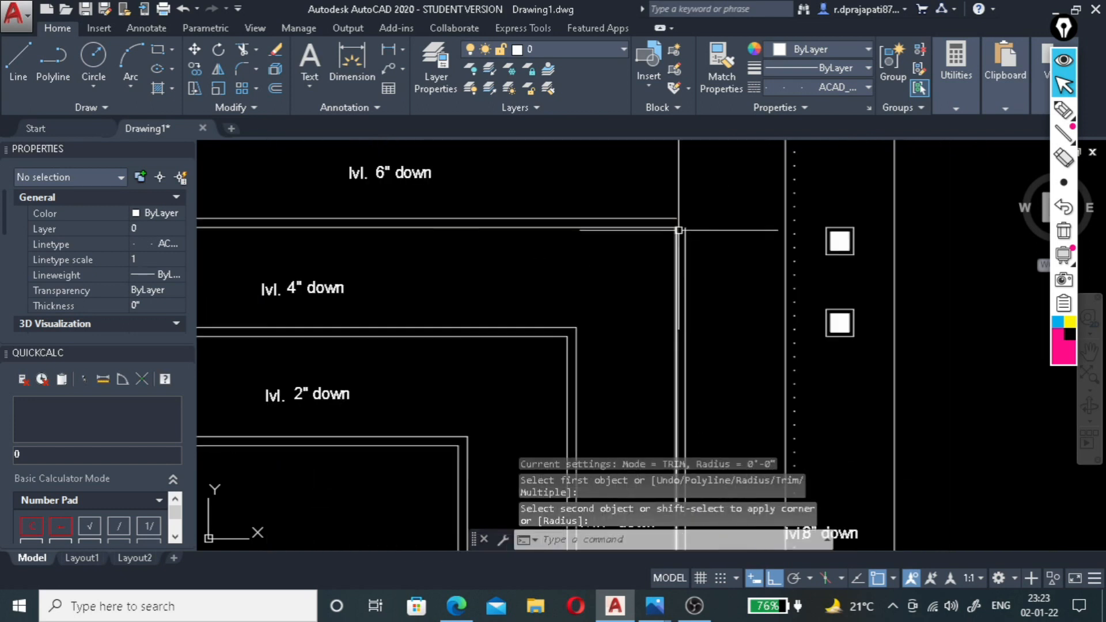
# Fillet the offset lines around the lvl. 4" down level into sharp corners at its upper right and lower right.
pyautogui.press('space')
pyautogui.click(685, 236)
pyautogui.click(684, 237)
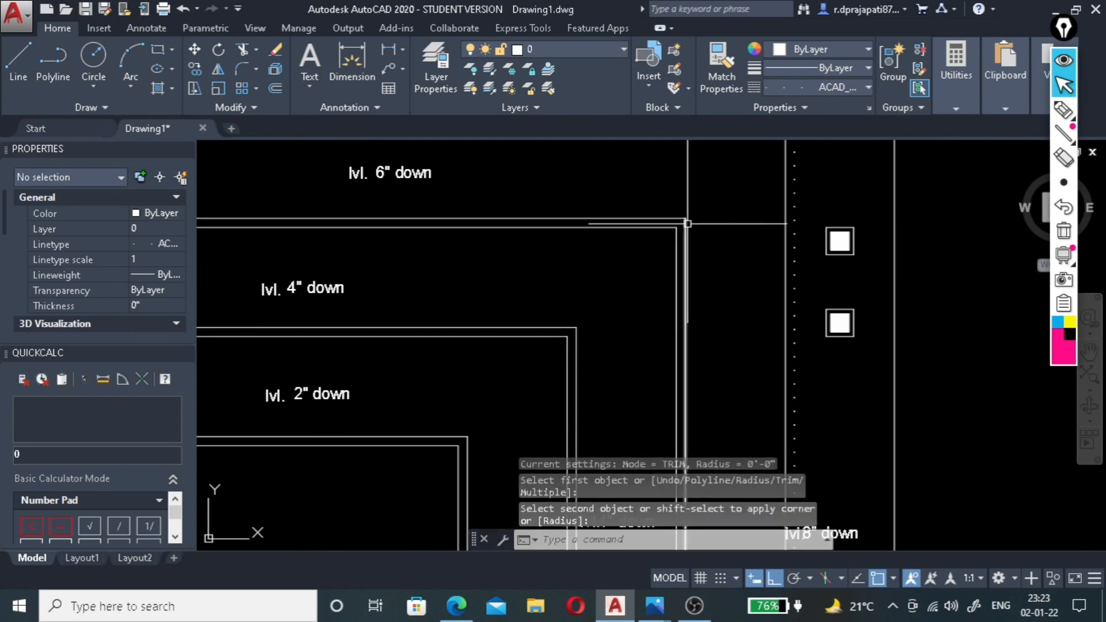
pyautogui.scroll(-4, 686, 223)
pyautogui.scroll(-4, 672, 277)
pyautogui.scroll(2, 677, 405)
pyautogui.scroll(5, 677, 406)
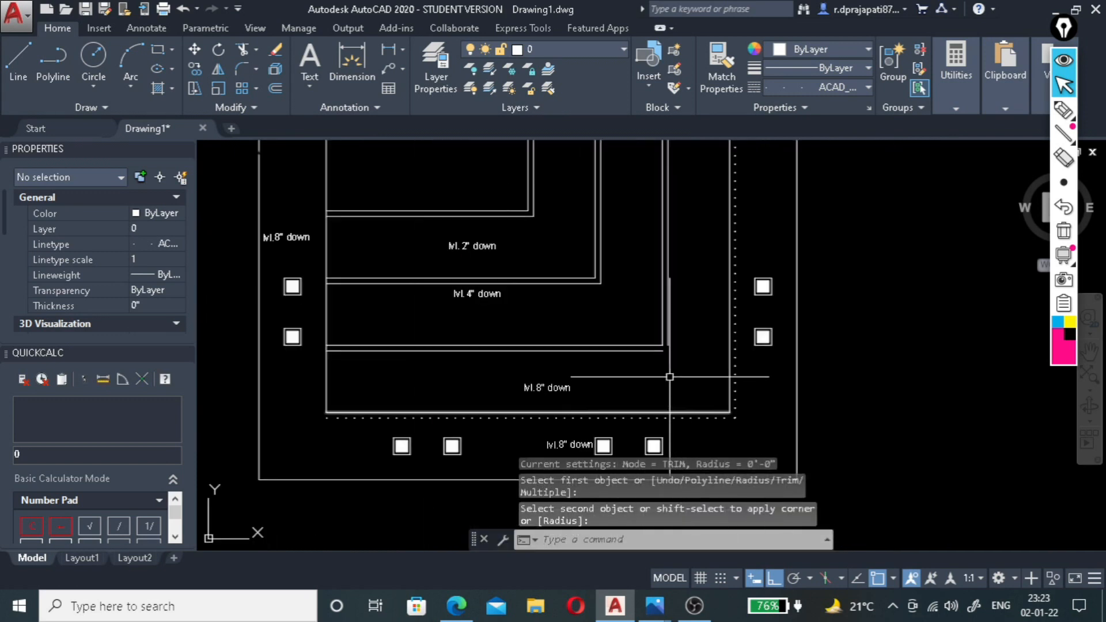
pyautogui.press('space')
pyautogui.click(641, 311)
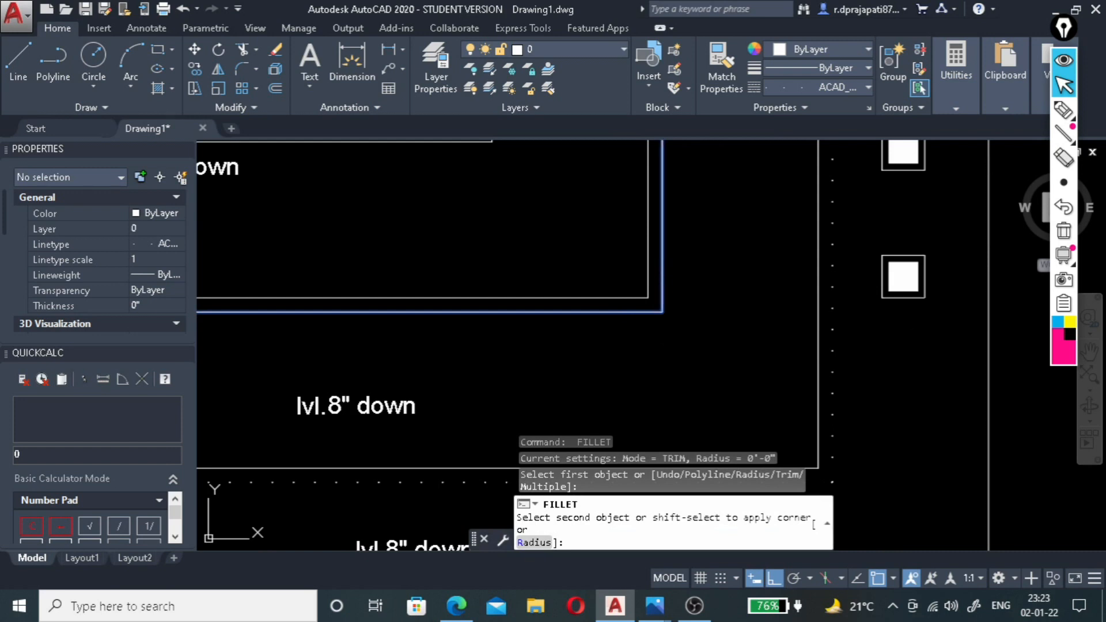
pyautogui.click(663, 292)
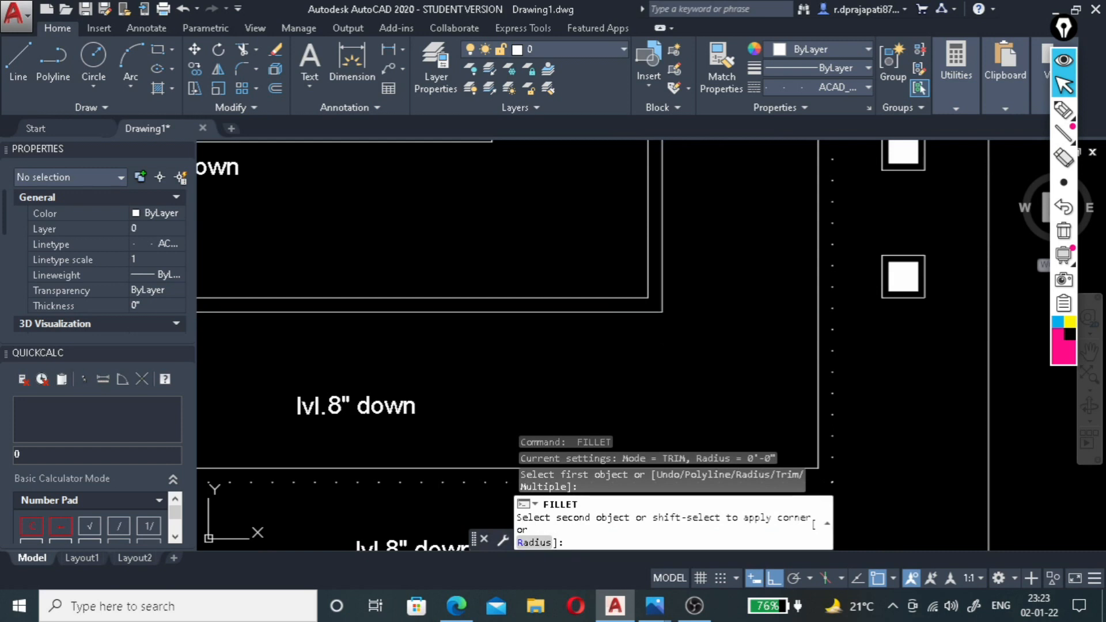
pyautogui.scroll(-6, 799, 202)
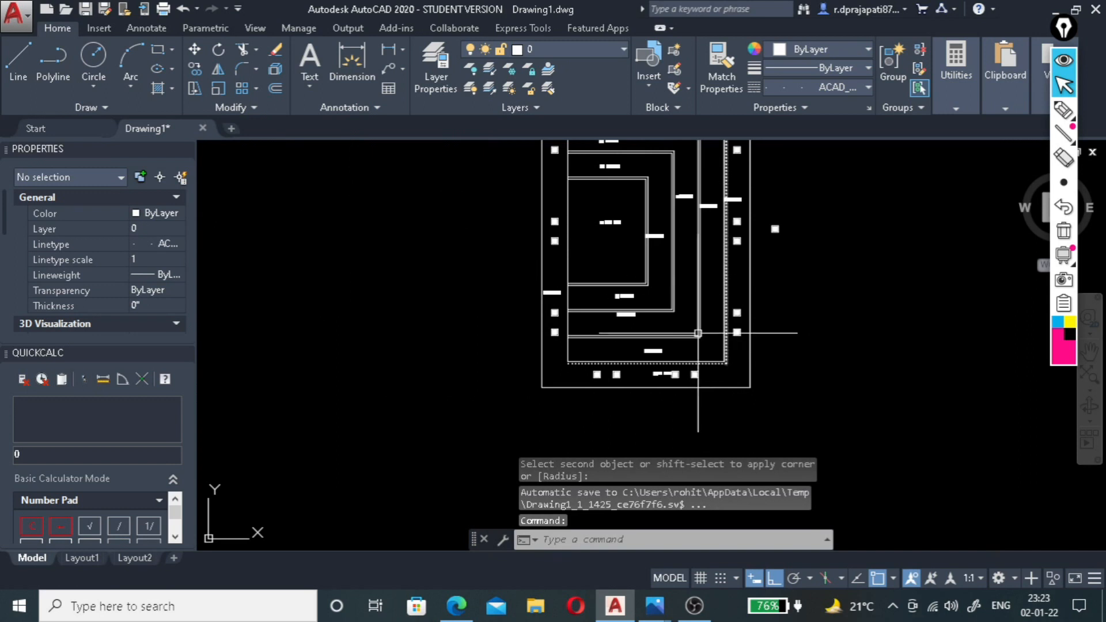
pyautogui.scroll(5, 709, 298)
pyautogui.press('Escape')
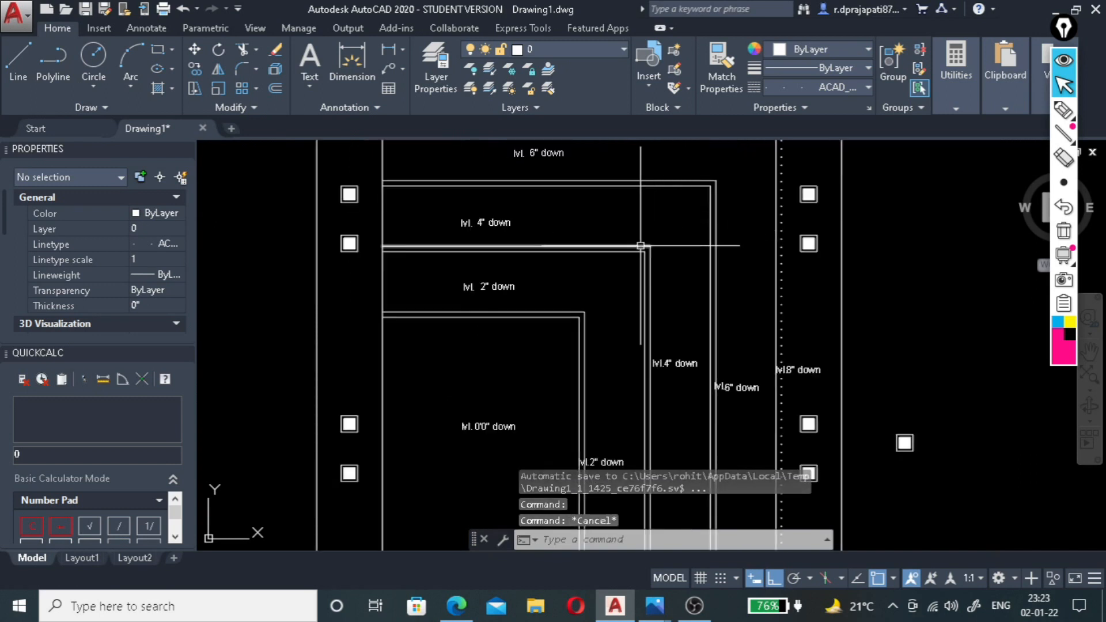
# Match the outermost dotted cove line's properties onto the top, right and bottom offset lines around the lvl. 4" down level.
pyautogui.scroll(-2, 760, 179)
pyautogui.scroll(4, 754, 178)
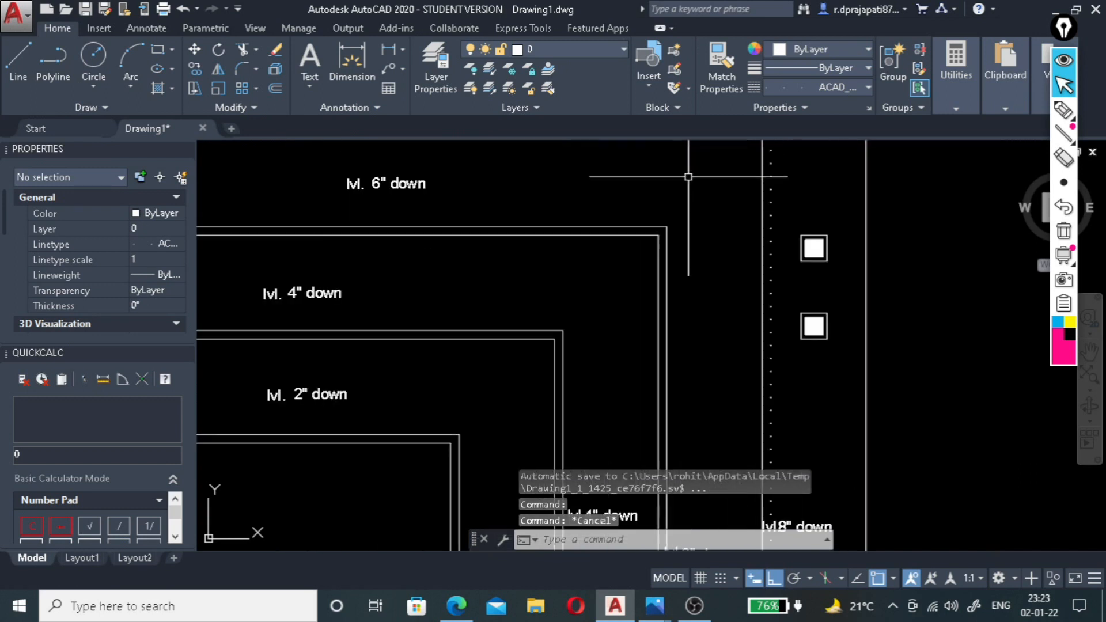
pyautogui.click(720, 78)
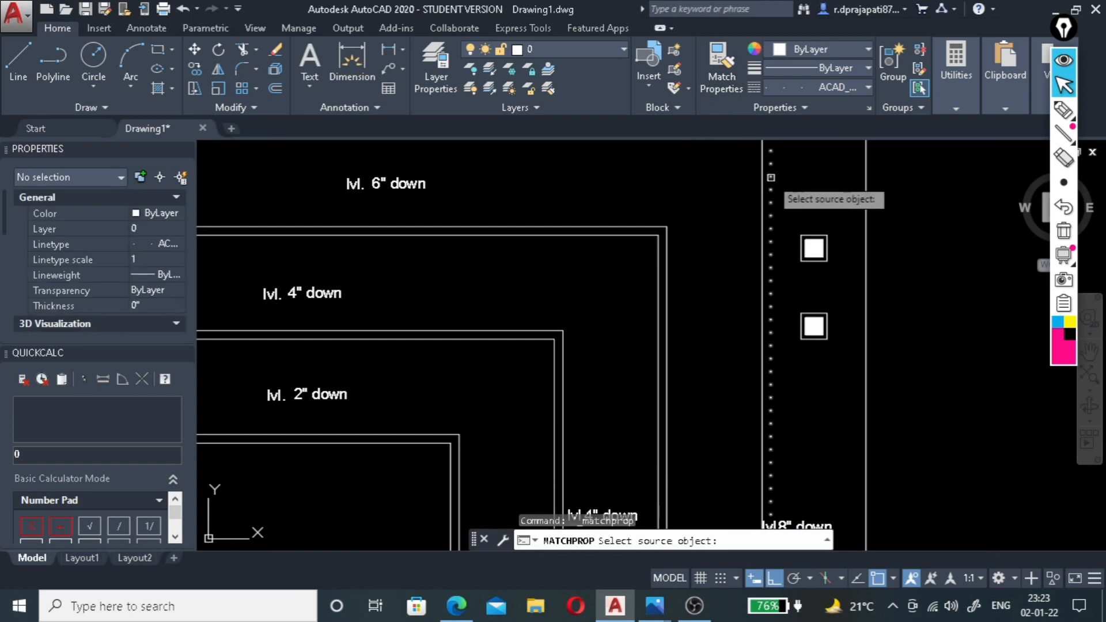
pyautogui.click(770, 175)
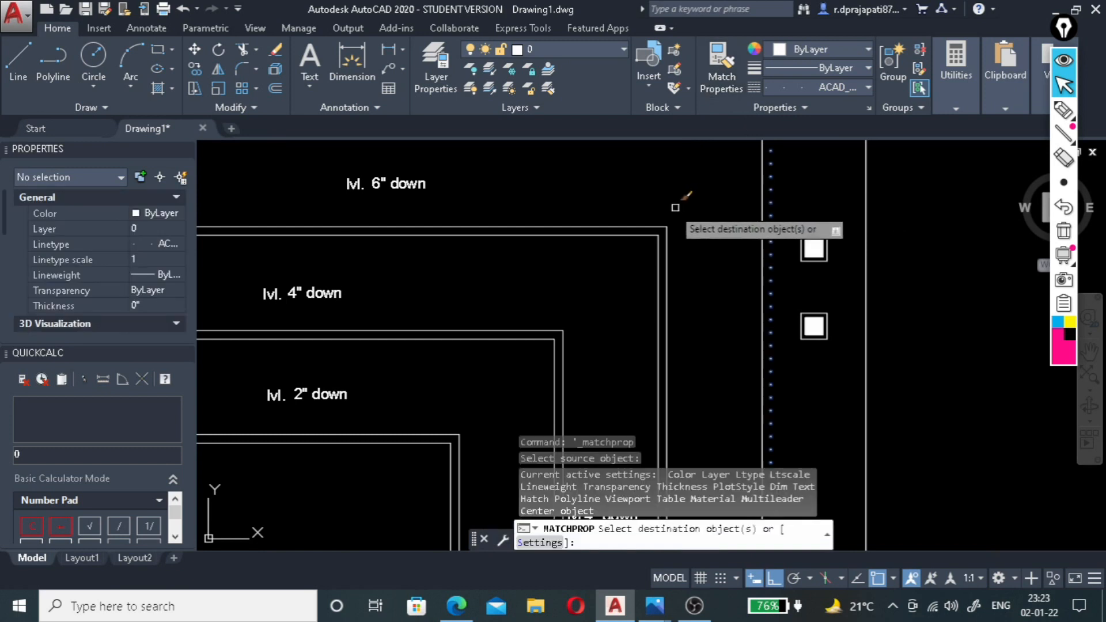
pyautogui.click(676, 234)
pyautogui.scroll(-3, 685, 253)
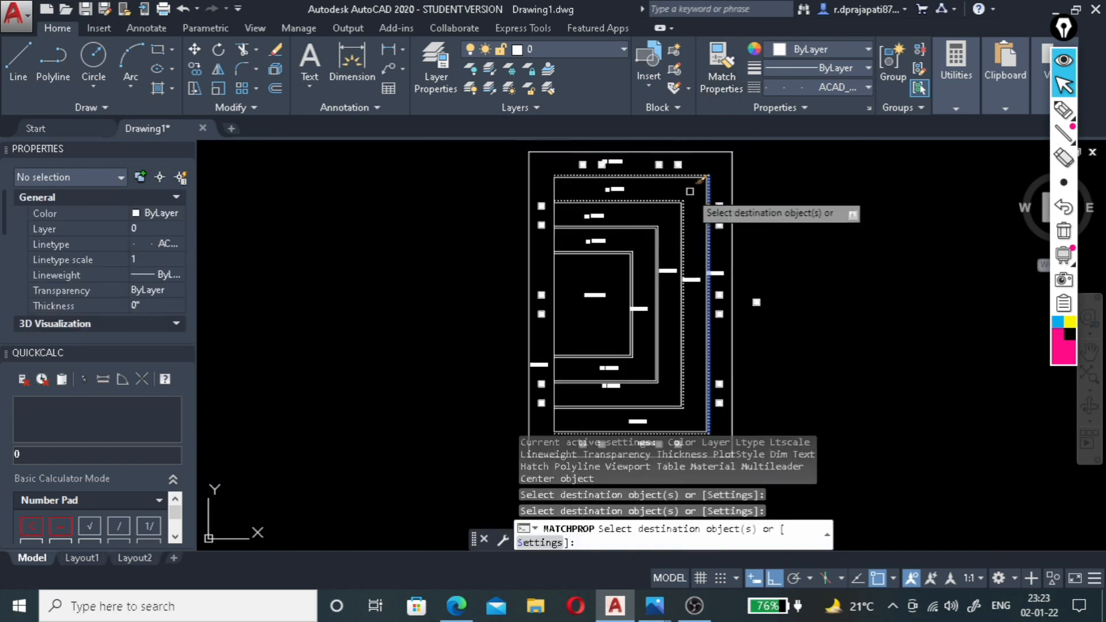
pyautogui.scroll(5, 691, 398)
pyautogui.click(683, 384)
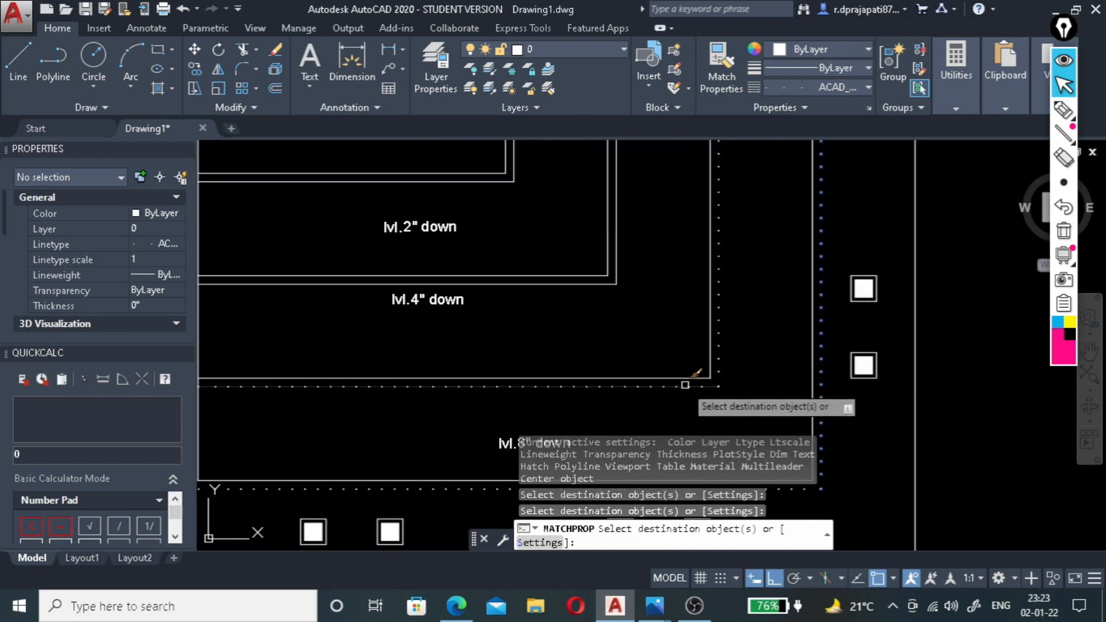
# Apply the same dotted line properties to the right, bottom and top offset lines around the lvl. 2" down level.
pyautogui.scroll(3, 608, 268)
pyautogui.scroll(-2, 605, 261)
pyautogui.click(662, 306)
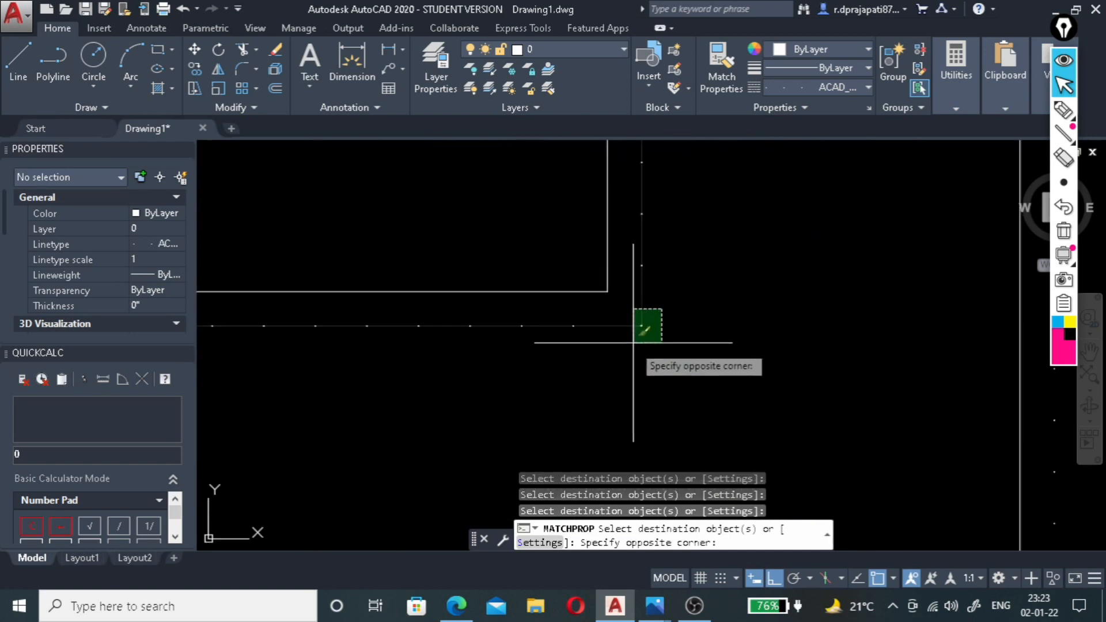
pyautogui.click(636, 368)
pyautogui.scroll(3, 640, 389)
pyautogui.scroll(-2, 639, 397)
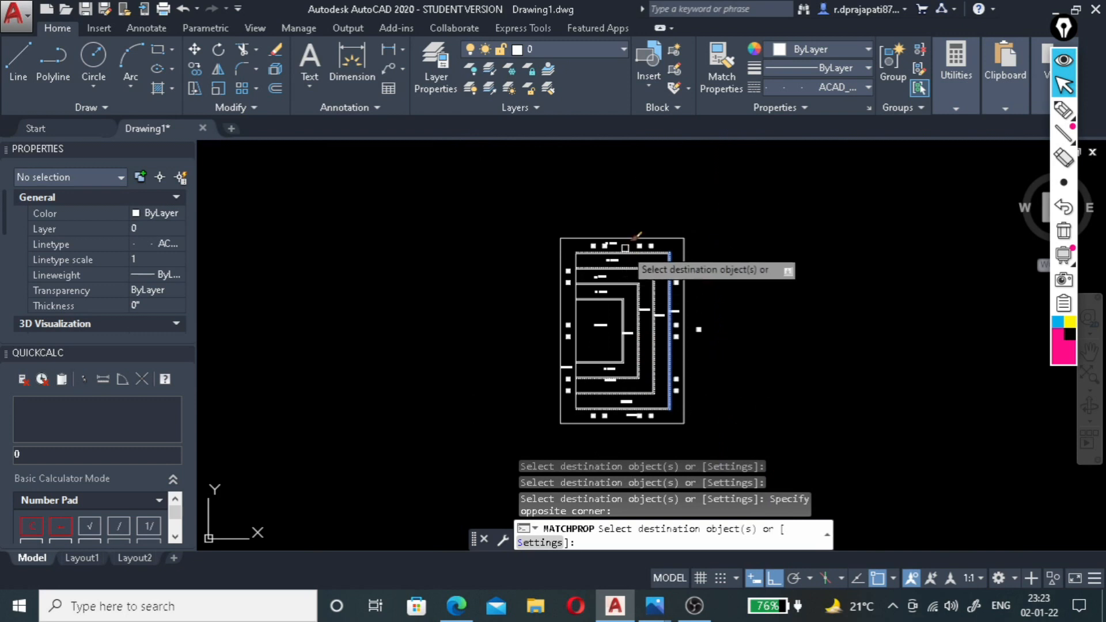
pyautogui.scroll(5, 616, 319)
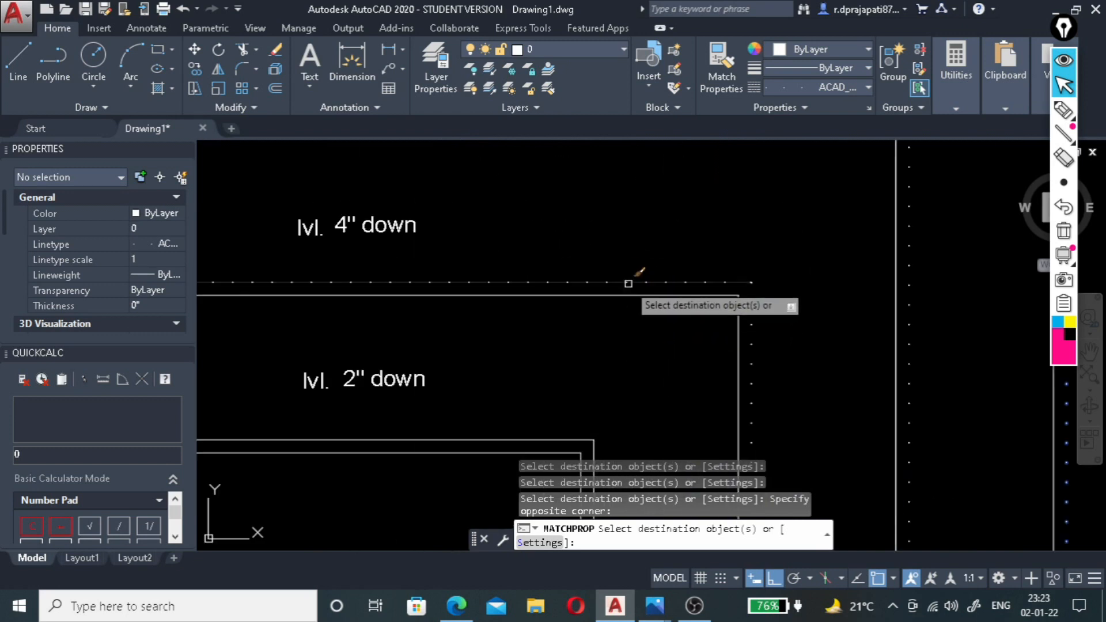
pyautogui.click(628, 283)
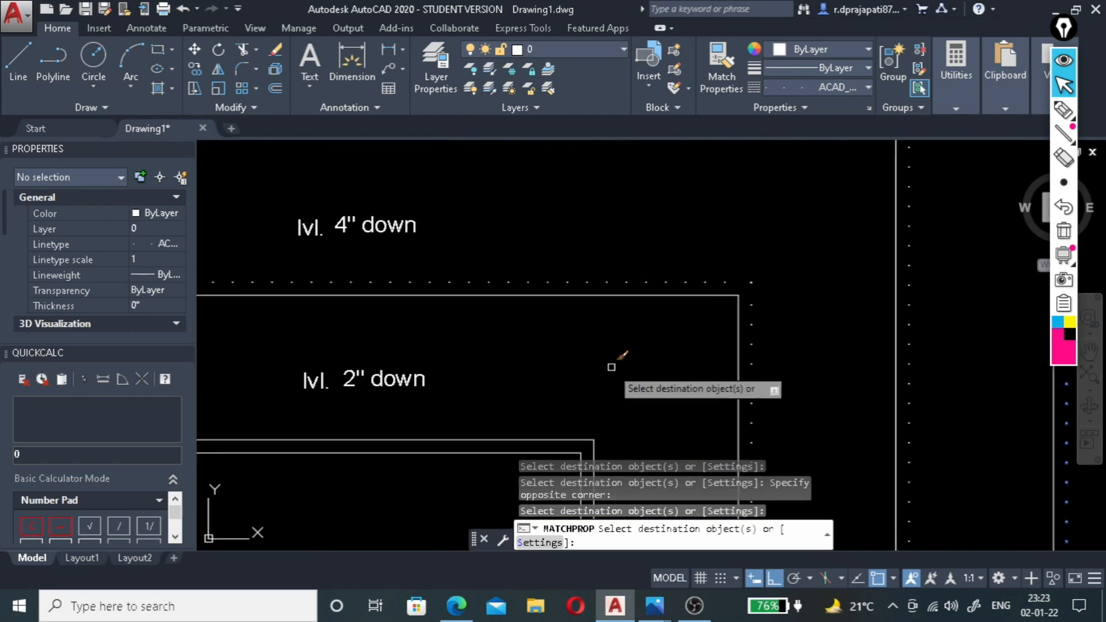
# Apply the dotted line properties to the offset lines around the innermost lvl. 0'0" rectangle and finish matching.
pyautogui.click(589, 440)
pyautogui.scroll(-6, 596, 438)
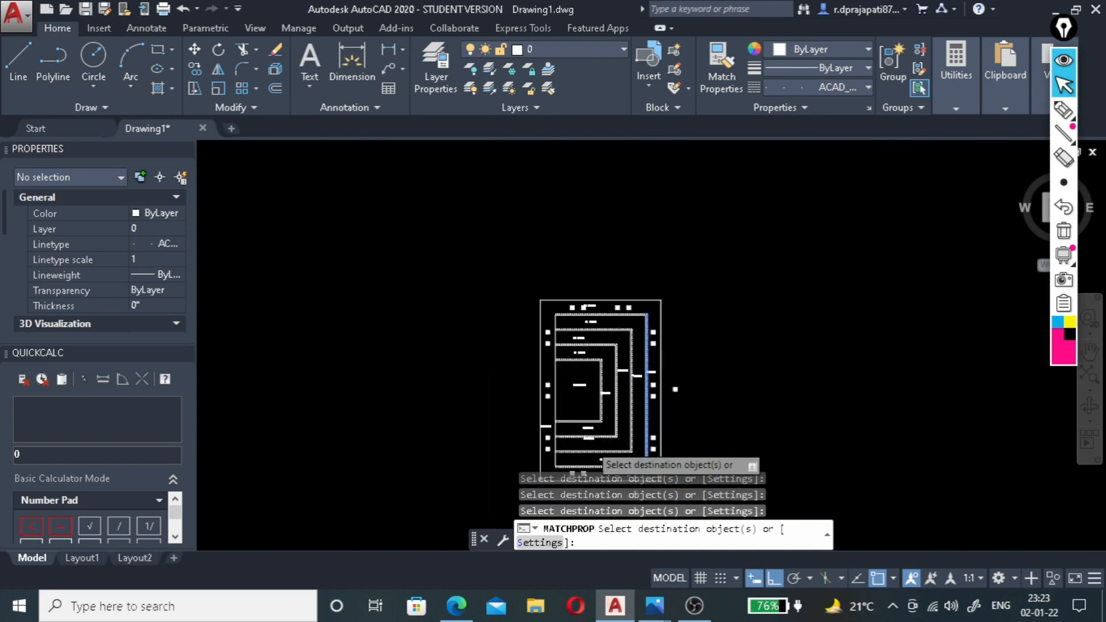
pyautogui.scroll(6, 589, 443)
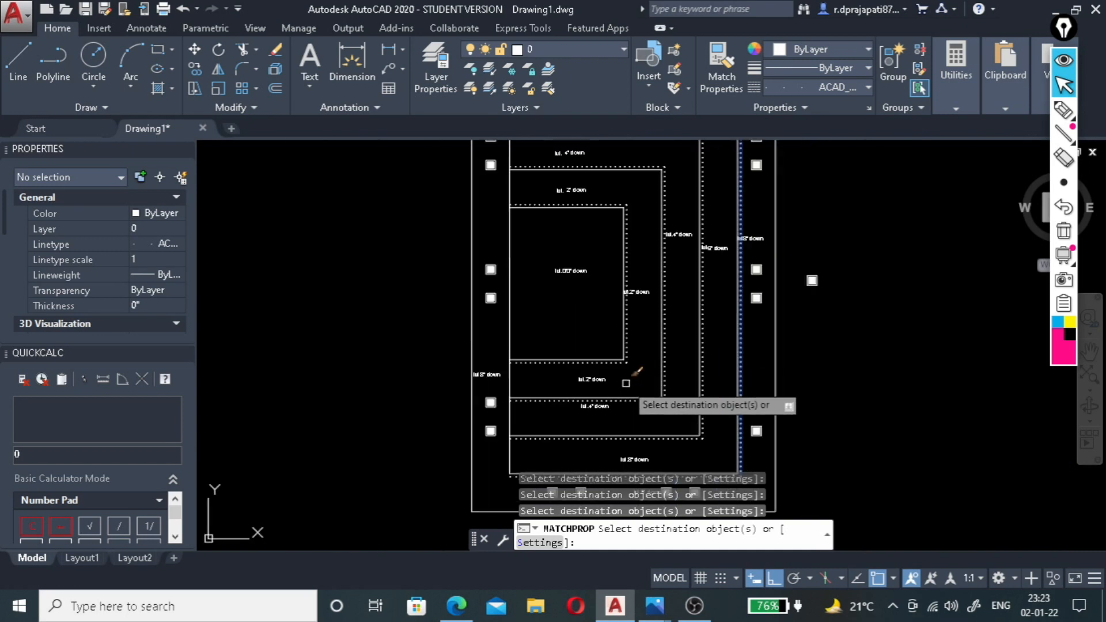
pyautogui.press('Escape')
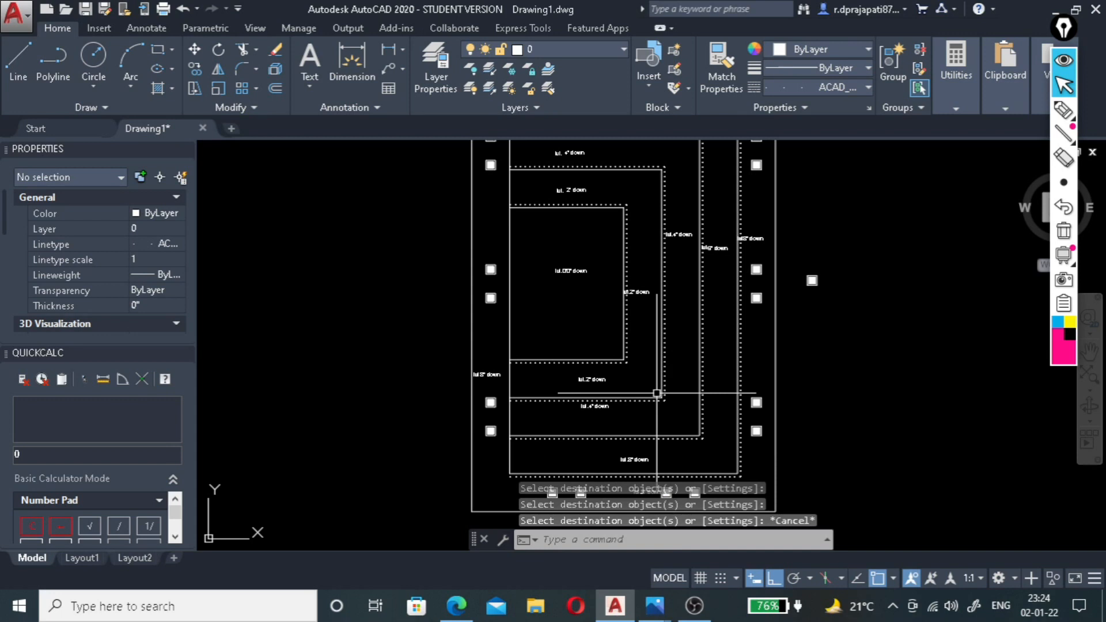
# Switch to Photos to examine the reference ceiling image 2.1.22.jpg, and return to AutoCAD to compare the drawing with it.
pyautogui.moveTo(655, 606)
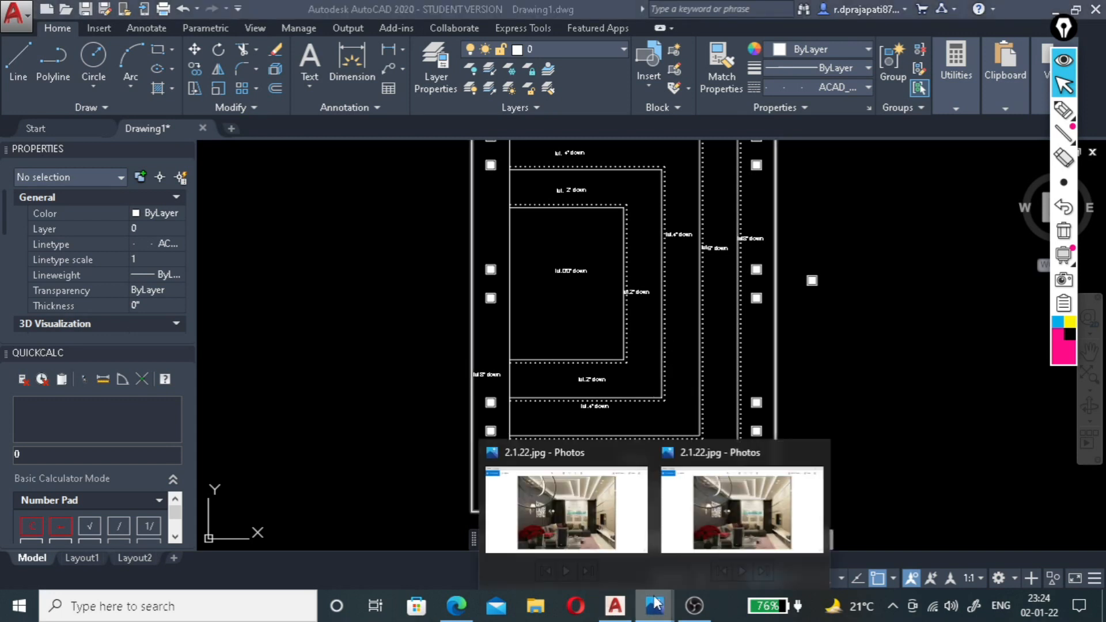
pyautogui.click(741, 524)
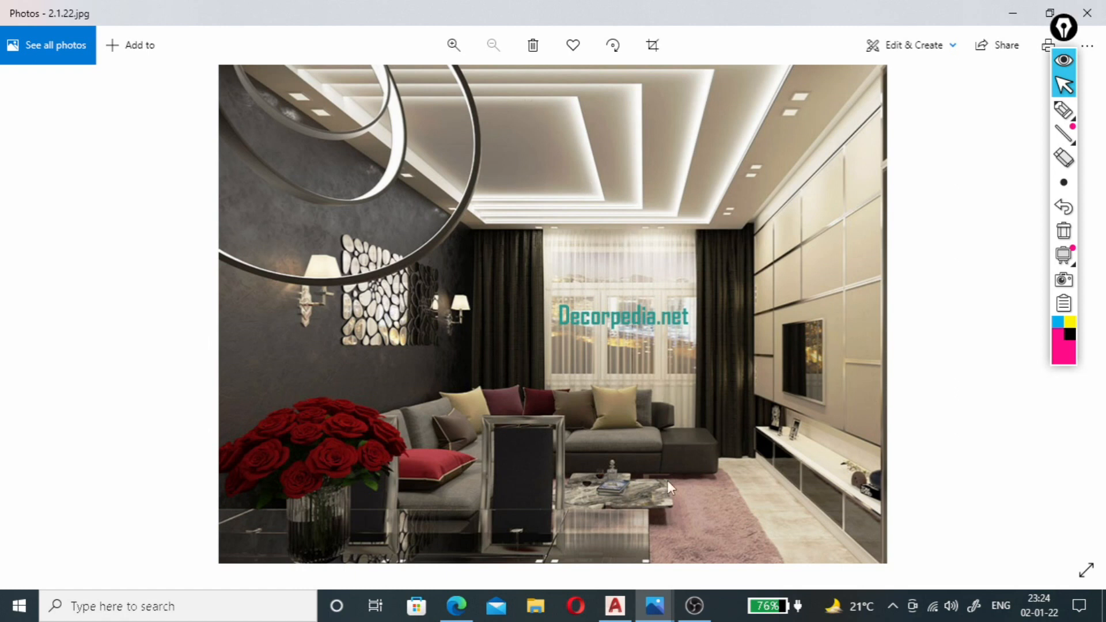
pyautogui.click(624, 606)
pyautogui.scroll(-3, 574, 386)
pyautogui.scroll(2, 574, 386)
pyautogui.scroll(-3, 572, 387)
pyautogui.scroll(3, 576, 368)
pyautogui.scroll(3, 691, 316)
pyautogui.scroll(-3, 730, 249)
pyautogui.scroll(-2, 681, 333)
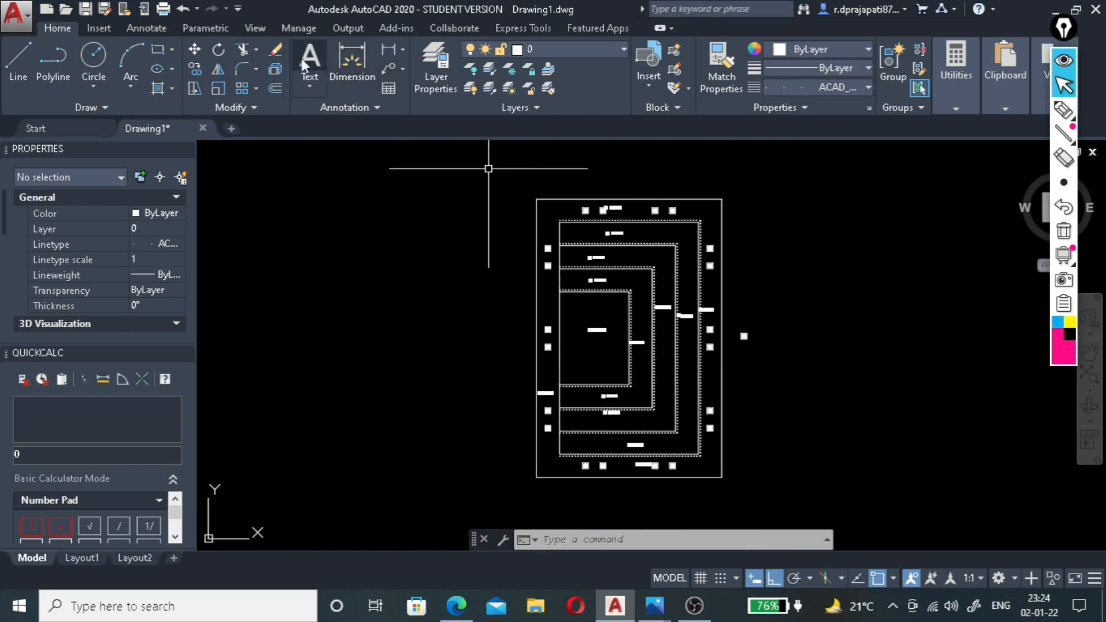
# Place multiline text reading PLAN centrally below the ceiling drawing's outer boundary.
pyautogui.write('mt')
pyautogui.press('Return')
pyautogui.scroll(-2, 573, 466)
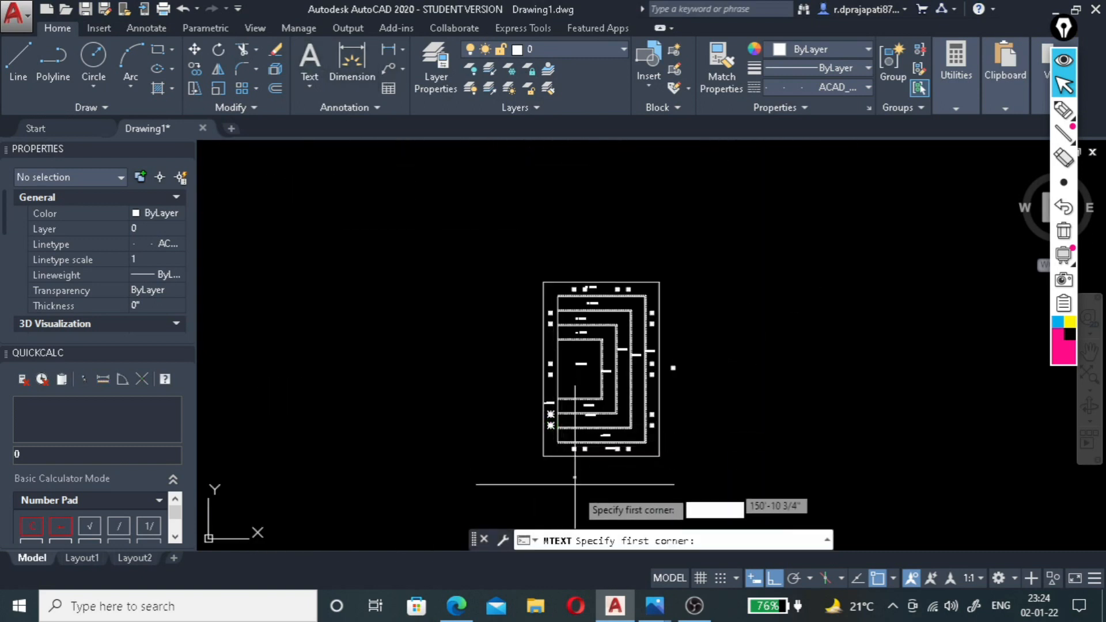
pyautogui.scroll(4, 582, 455)
pyautogui.click(580, 436)
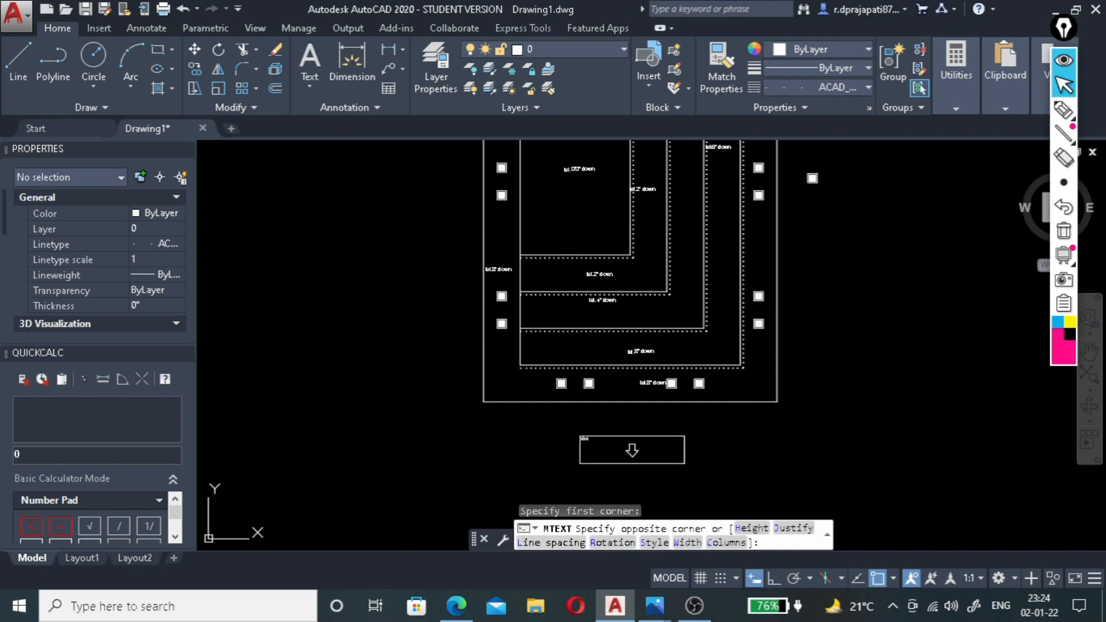
pyautogui.click(685, 463)
pyautogui.write('plan')
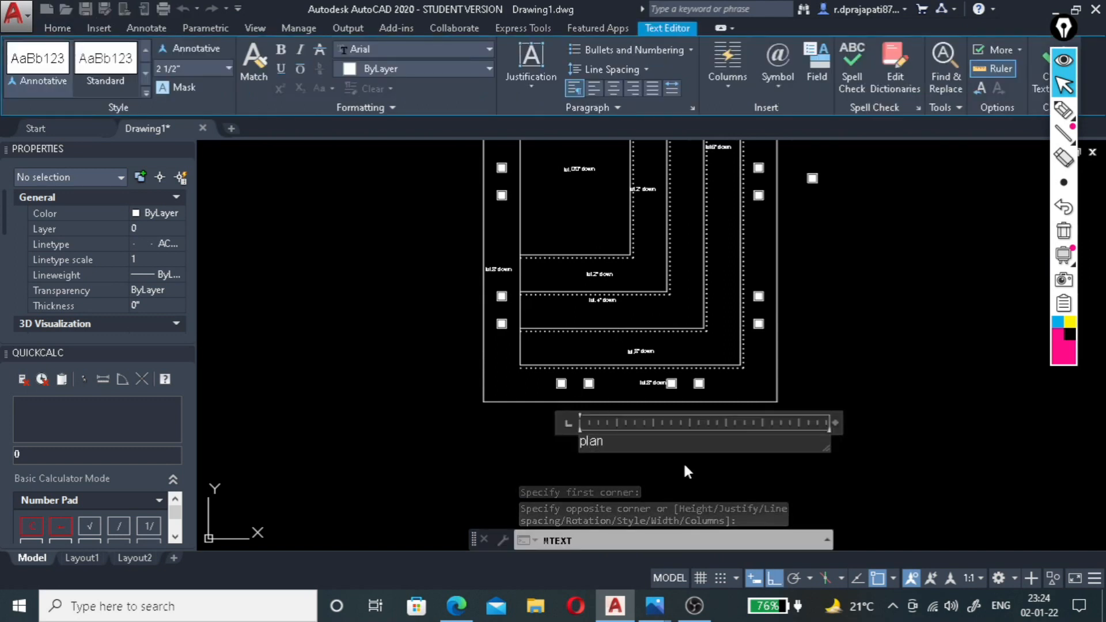
pyautogui.press('BackSpace')
pyautogui.press('BackSpace')
pyautogui.press('BackSpace')
pyautogui.write('P')
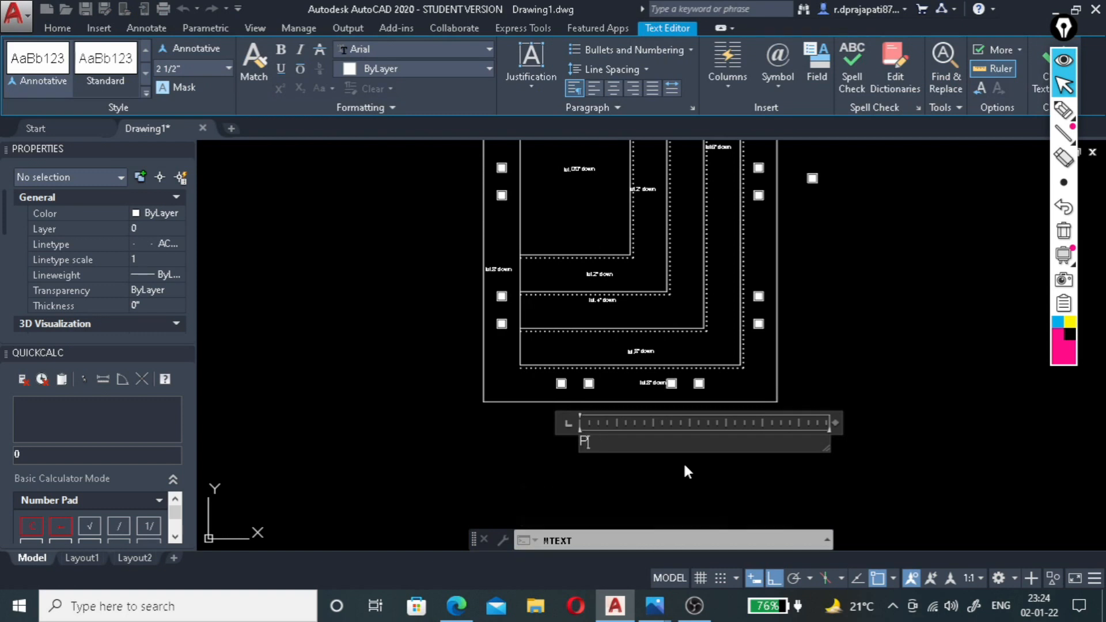
pyautogui.write('LAN')
# Set the PLAN title's text height to 1' and close the text editor.
pyautogui.click(228, 68)
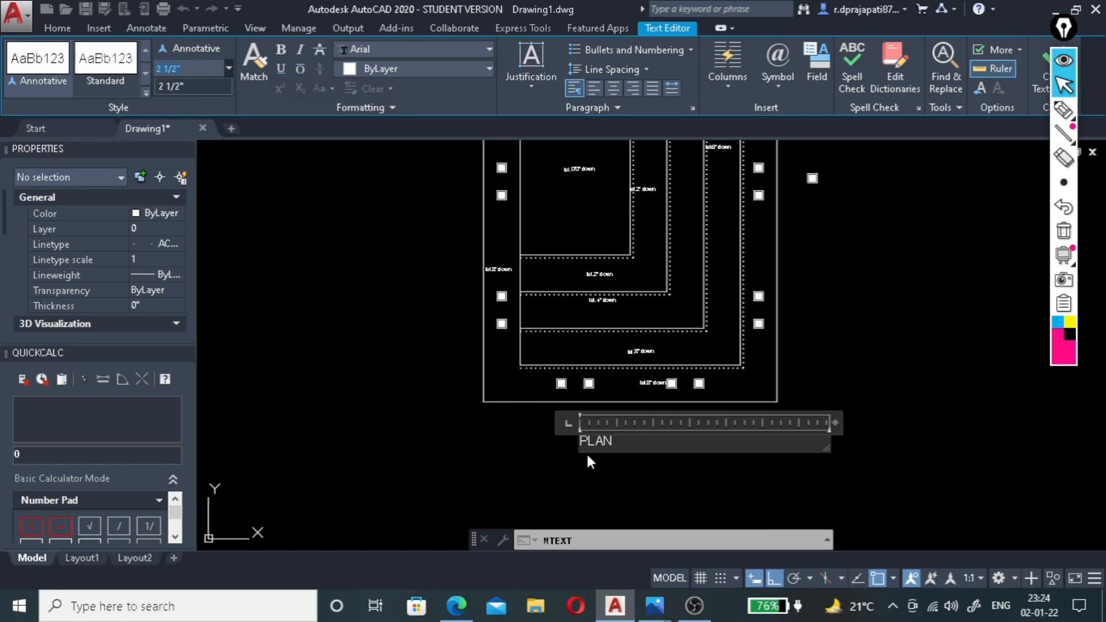
pyautogui.moveTo(614, 439); pyautogui.dragTo(577, 441)
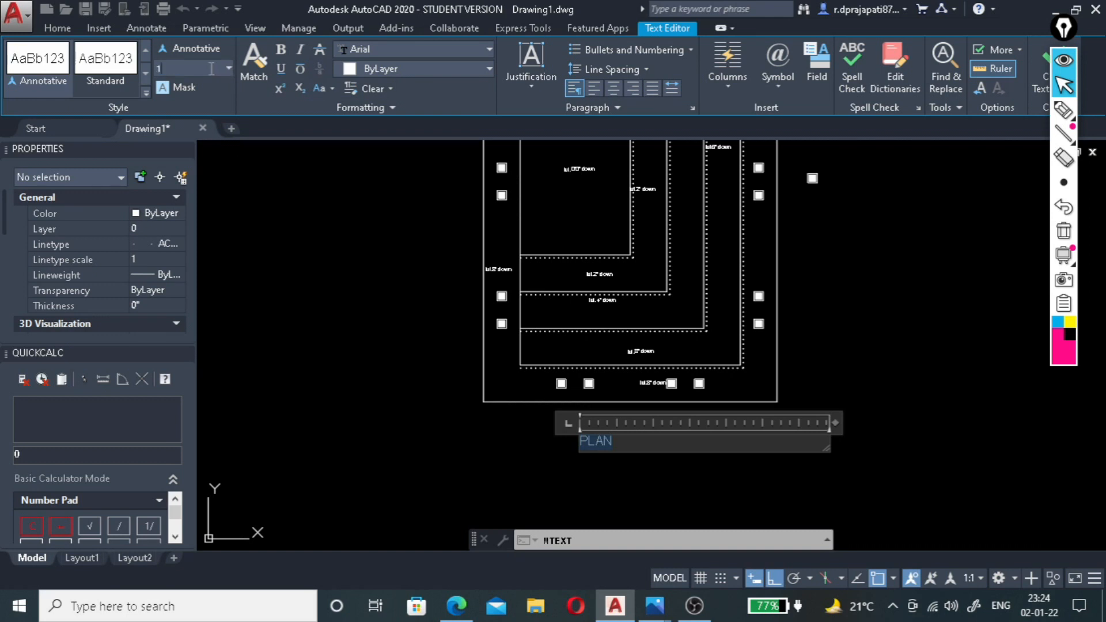
pyautogui.press('Return')
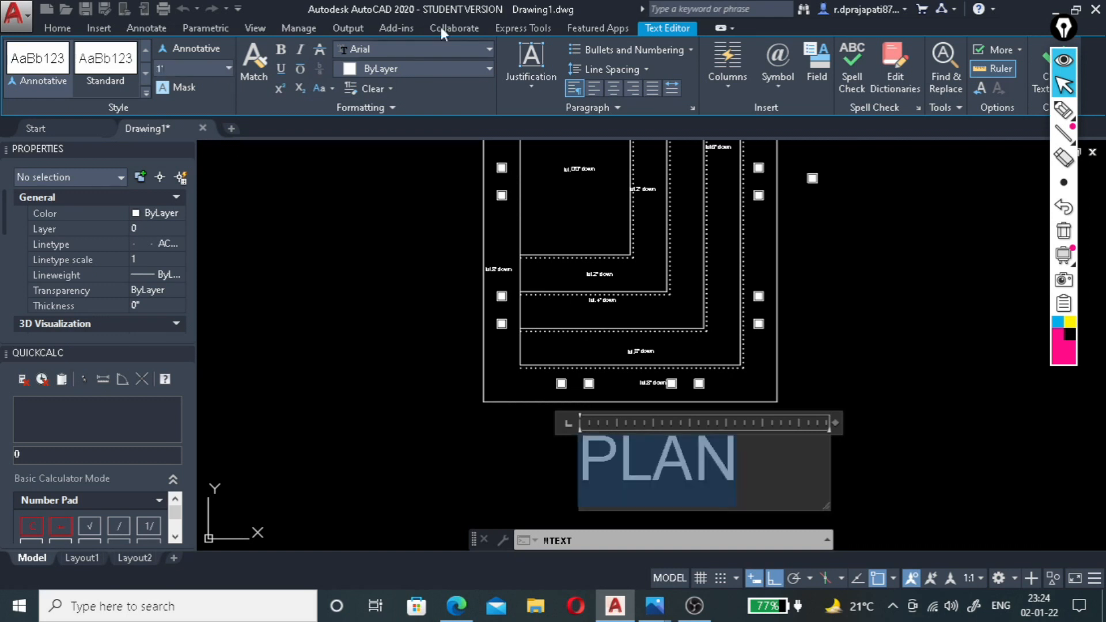
pyautogui.click(918, 336)
pyautogui.scroll(-5, 616, 371)
pyautogui.scroll(3, 615, 370)
pyautogui.scroll(-2, 615, 371)
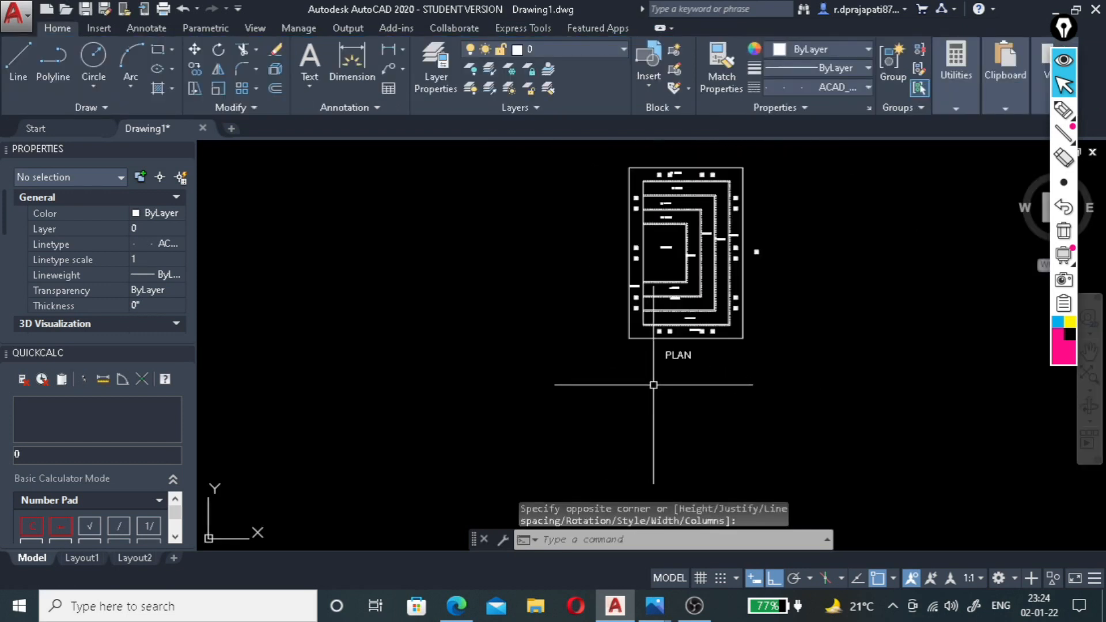
pyautogui.scroll(6, 691, 241)
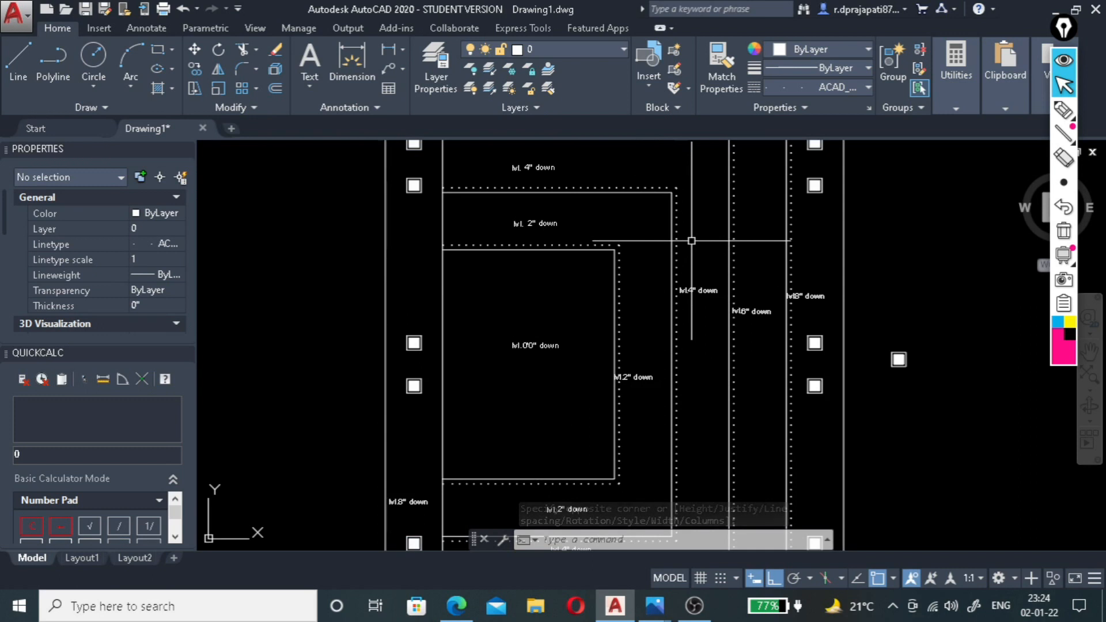
pyautogui.scroll(-2, 691, 240)
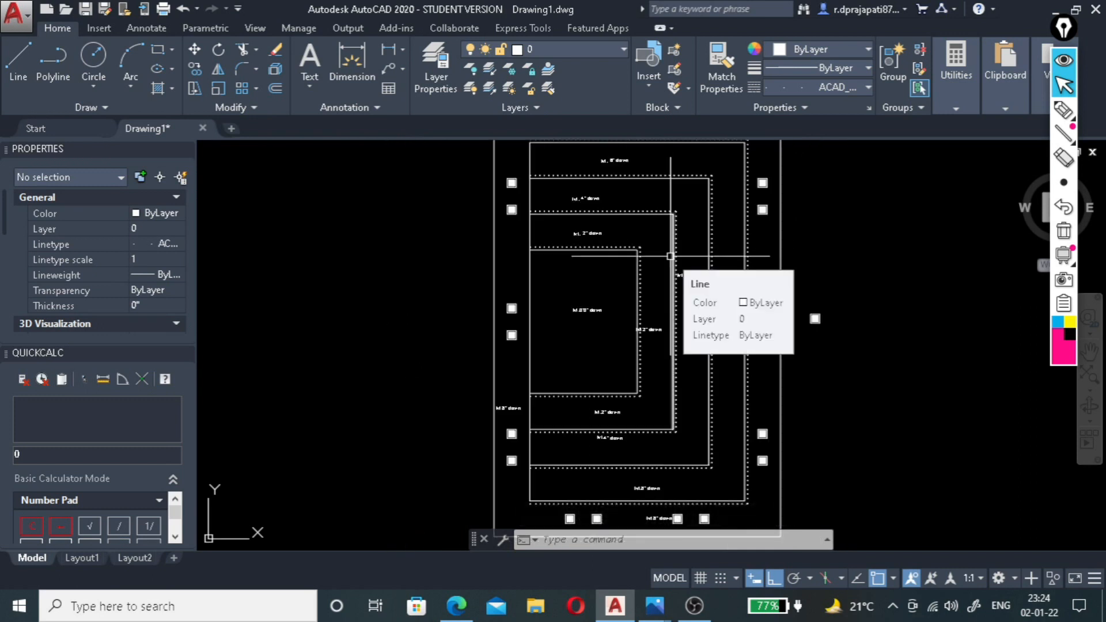
pyautogui.scroll(-4, 516, 267)
pyautogui.scroll(2, 571, 344)
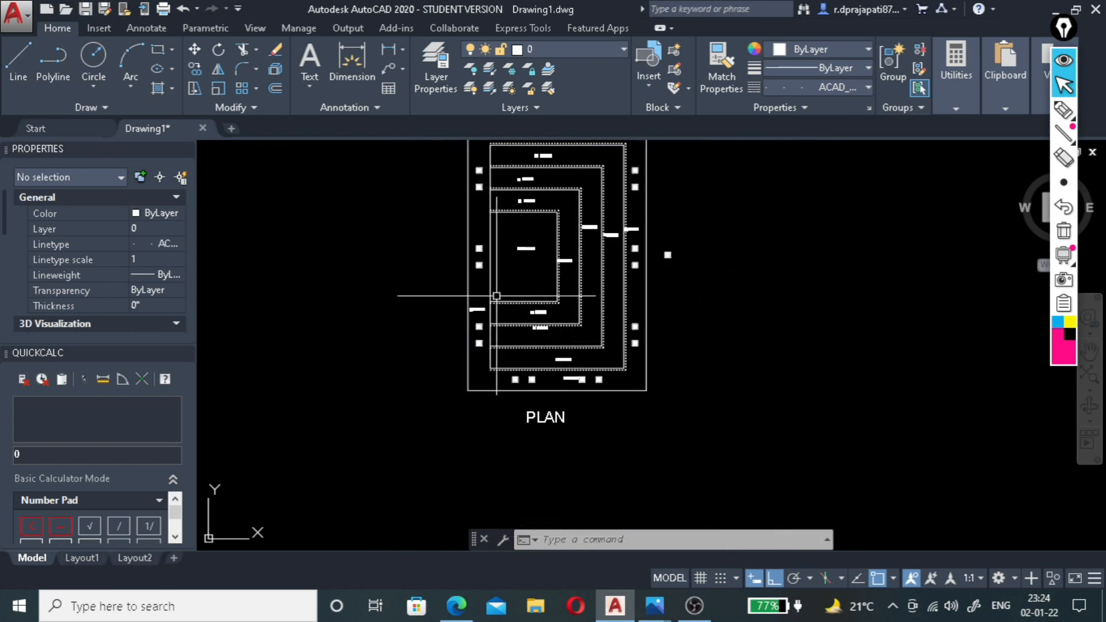
pyautogui.scroll(-2, 506, 371)
pyautogui.scroll(2, 513, 401)
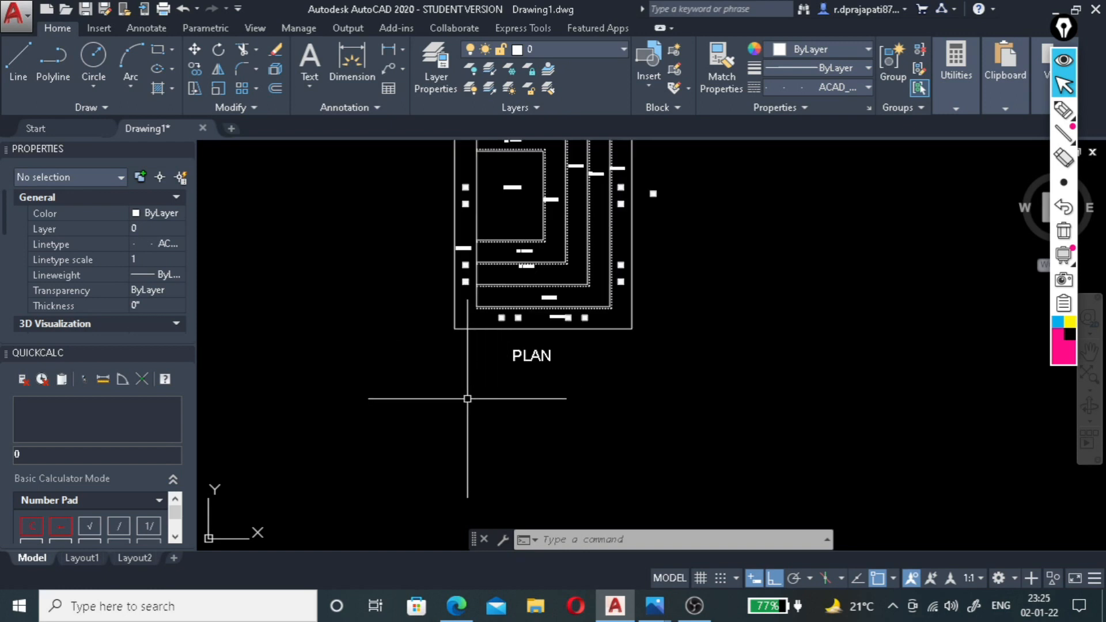
# Draw two vertical construction lines (XLINE) through the lower-left and lower-right corners of the ceiling plan's outer boundary.
pyautogui.write('LV')
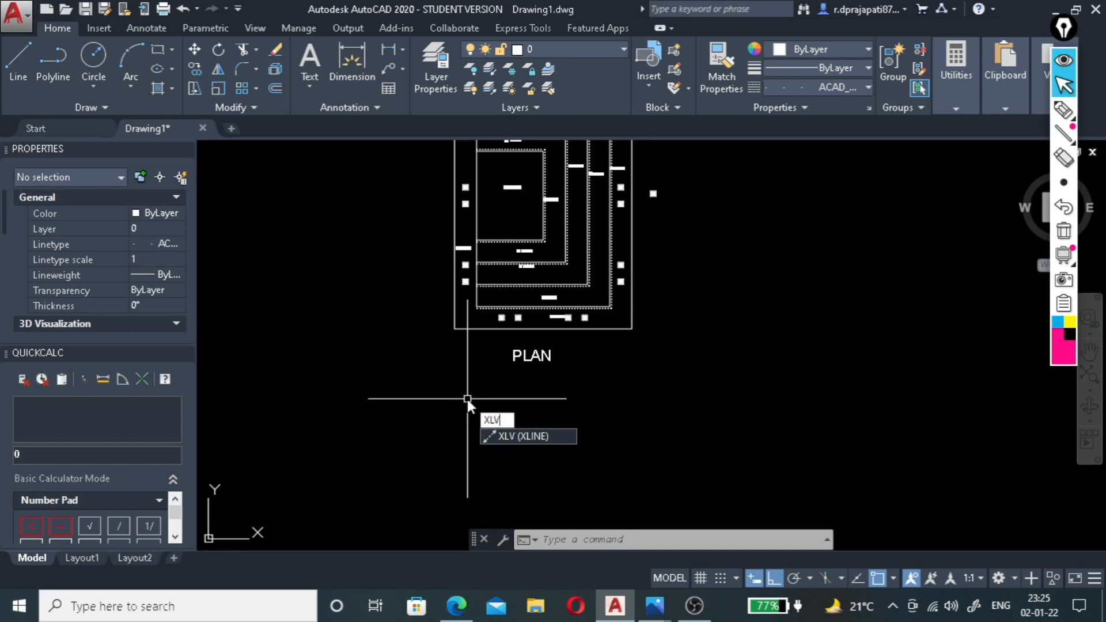
pyautogui.press('Return')
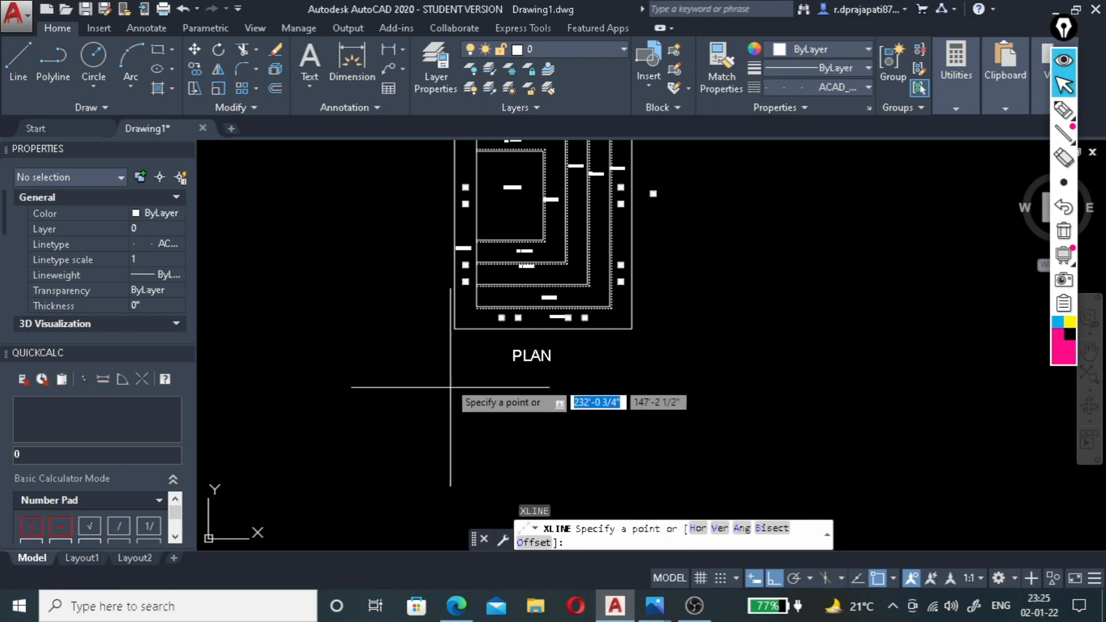
pyautogui.click(454, 328)
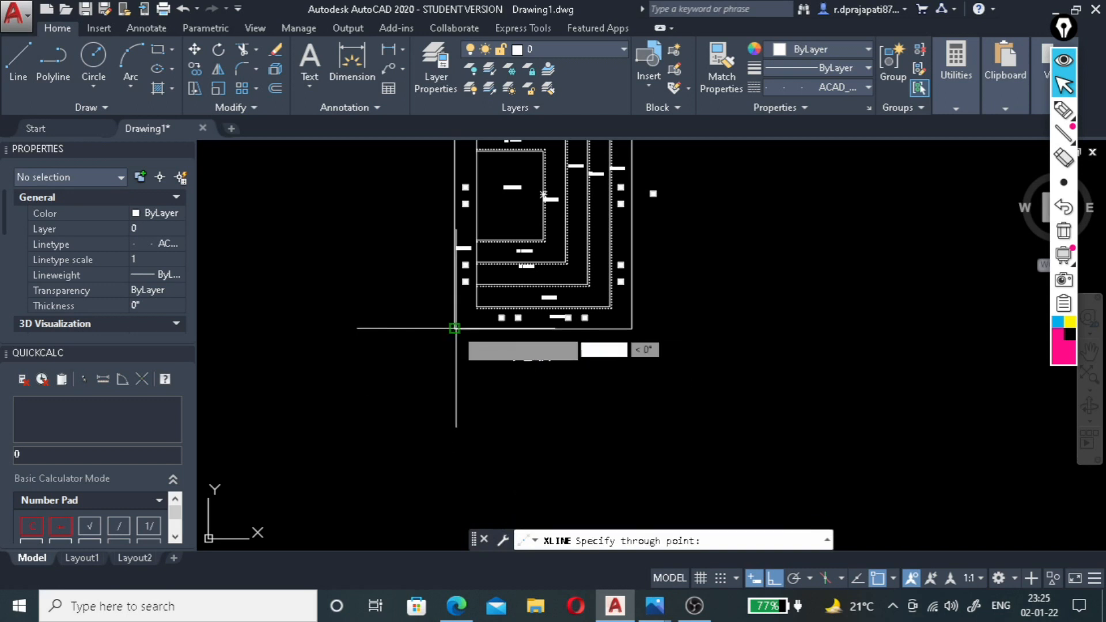
pyautogui.click(454, 431)
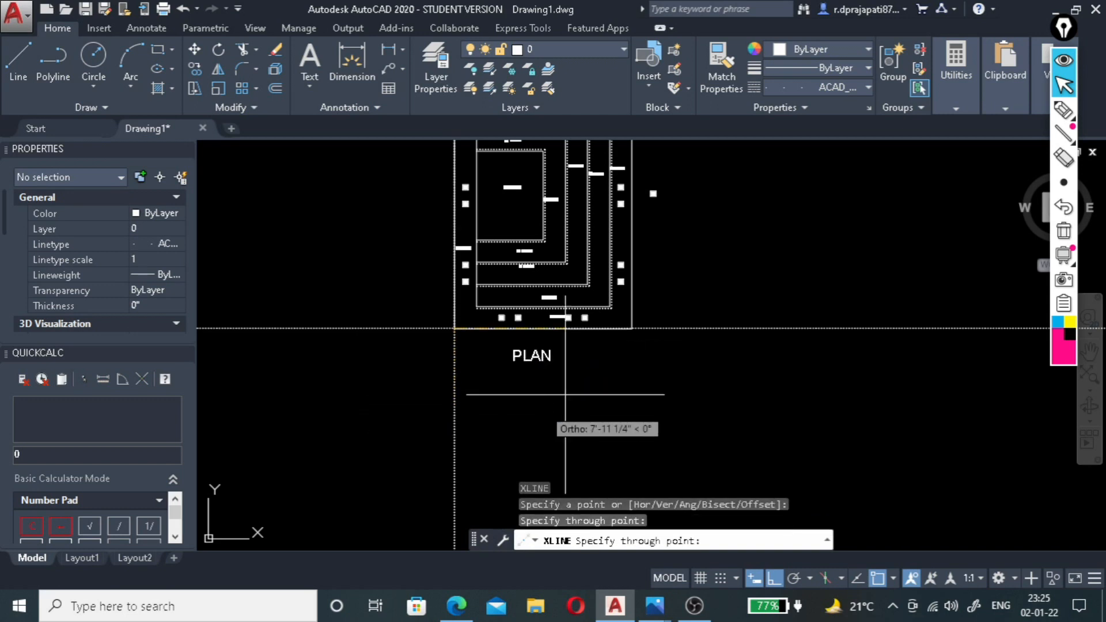
pyautogui.press('Return')
pyautogui.press('Return')
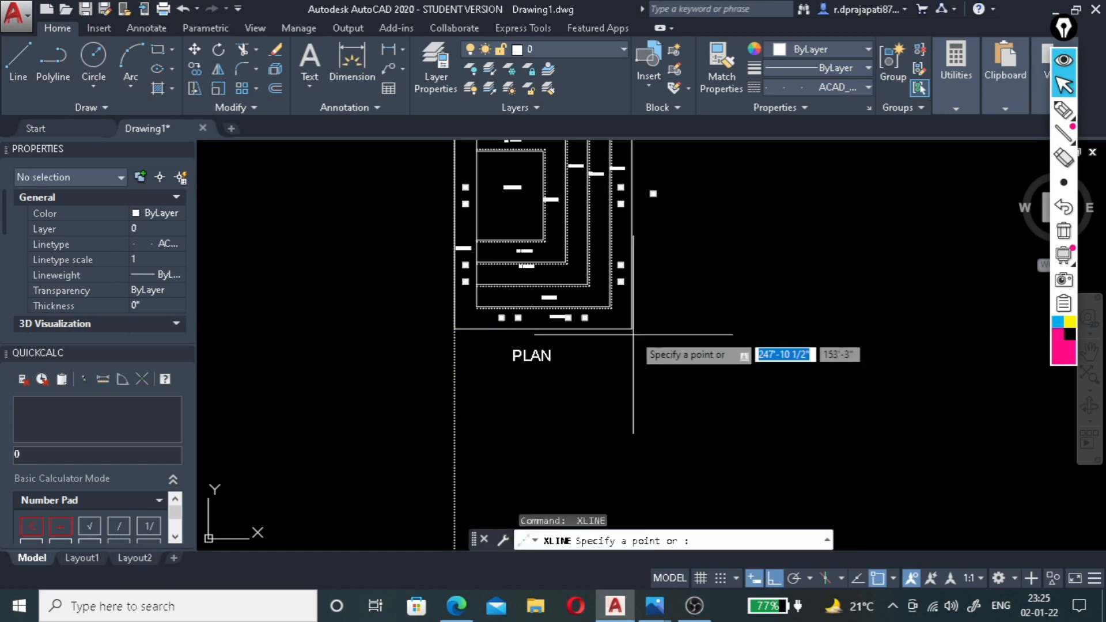
pyautogui.click(633, 335)
pyautogui.click(634, 396)
pyautogui.press('Return')
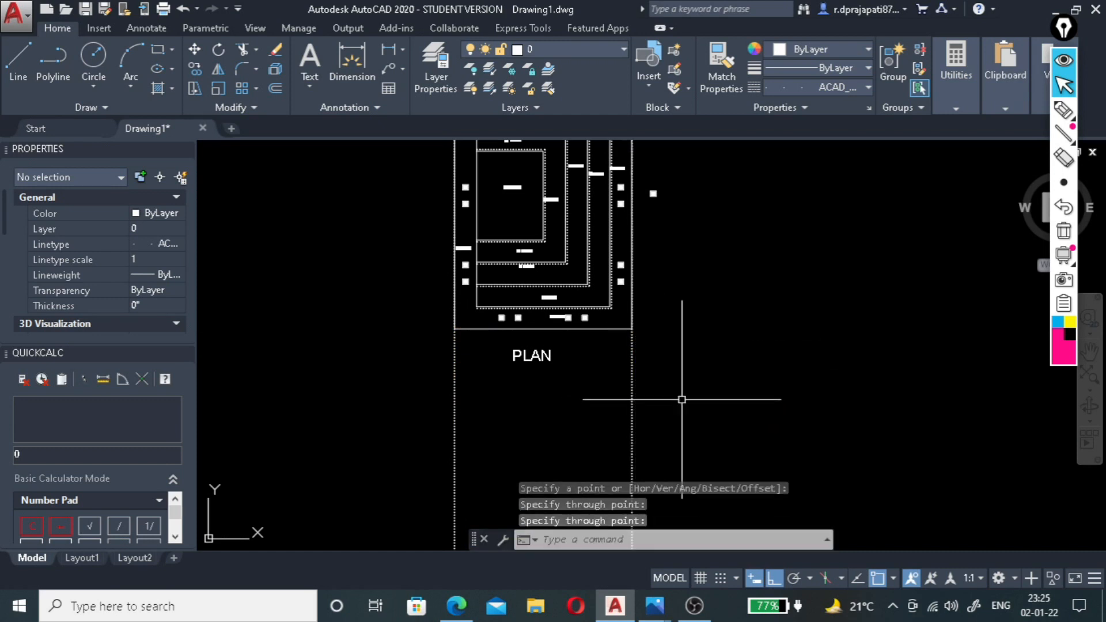
# Draw a horizontal line below the PLAN title, crossing and extending past both vertical construction lines.
pyautogui.scroll(-2, 513, 345)
pyautogui.scroll(4, 503, 408)
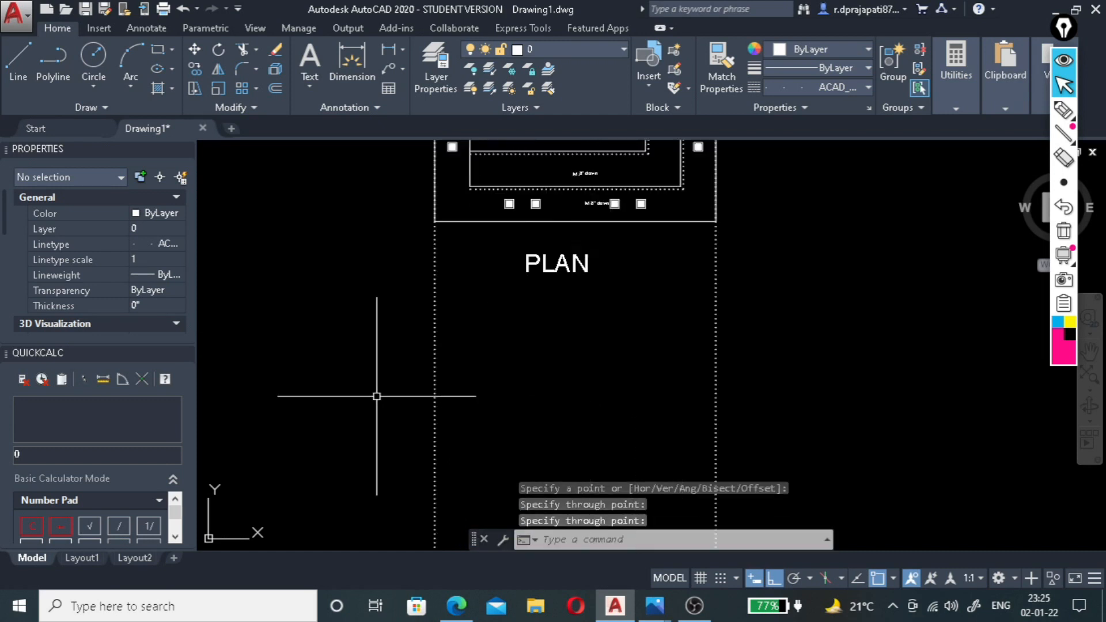
pyautogui.write('l')
pyautogui.press('Return')
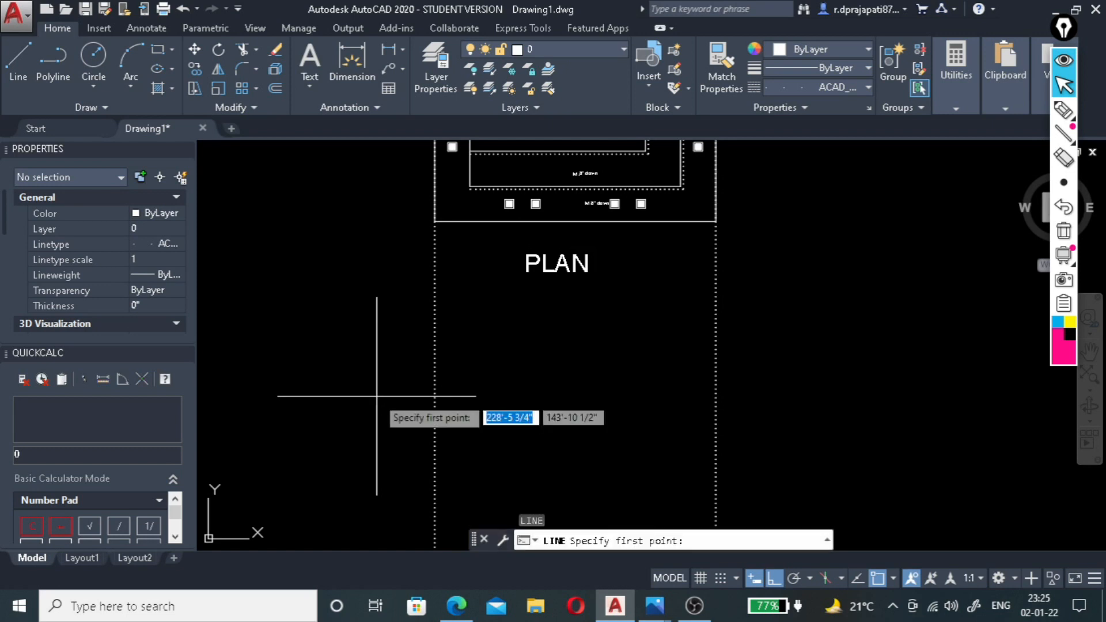
pyautogui.click(367, 368)
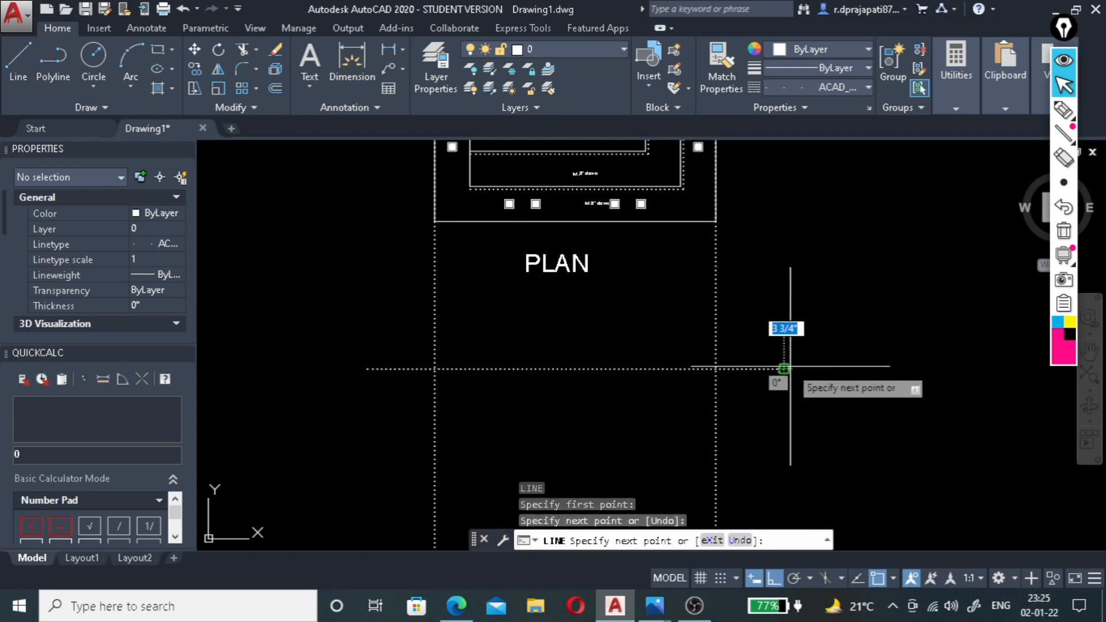
pyautogui.press('Escape')
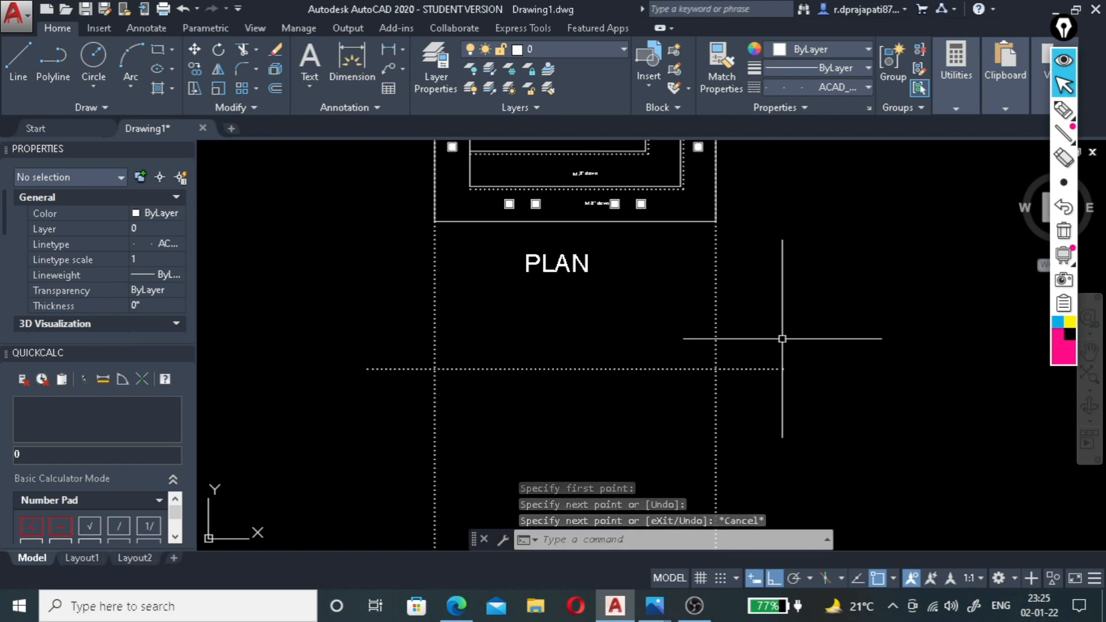
# Trim both vertical construction lines above the new horizontal line, using that line as the cutting edge.
pyautogui.write('TR')
pyautogui.press('Return')
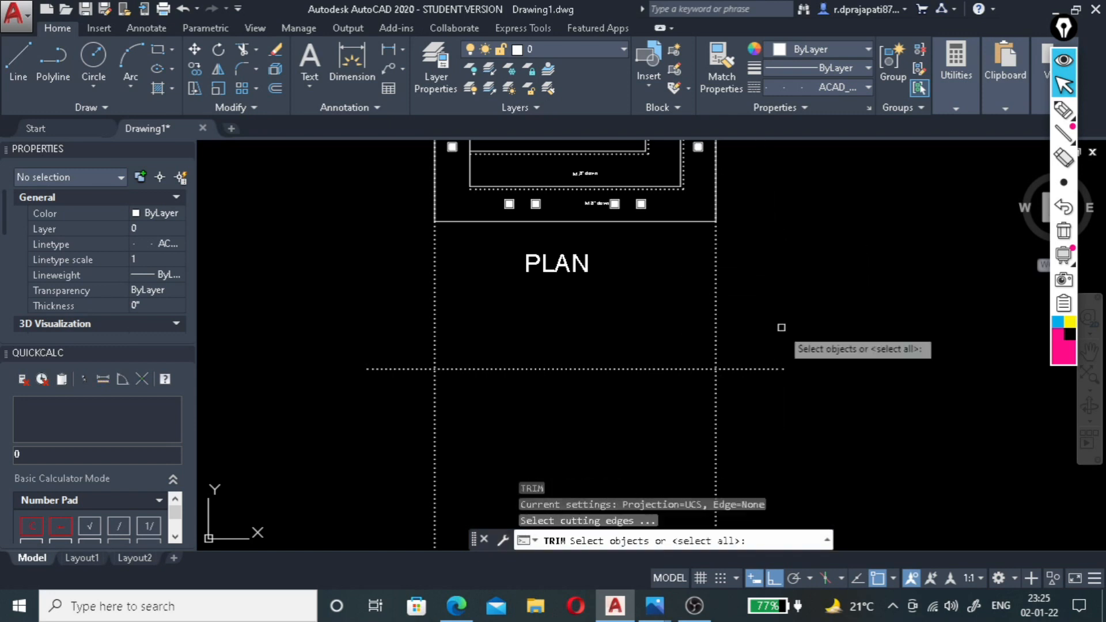
pyautogui.click(764, 361)
pyautogui.click(760, 367)
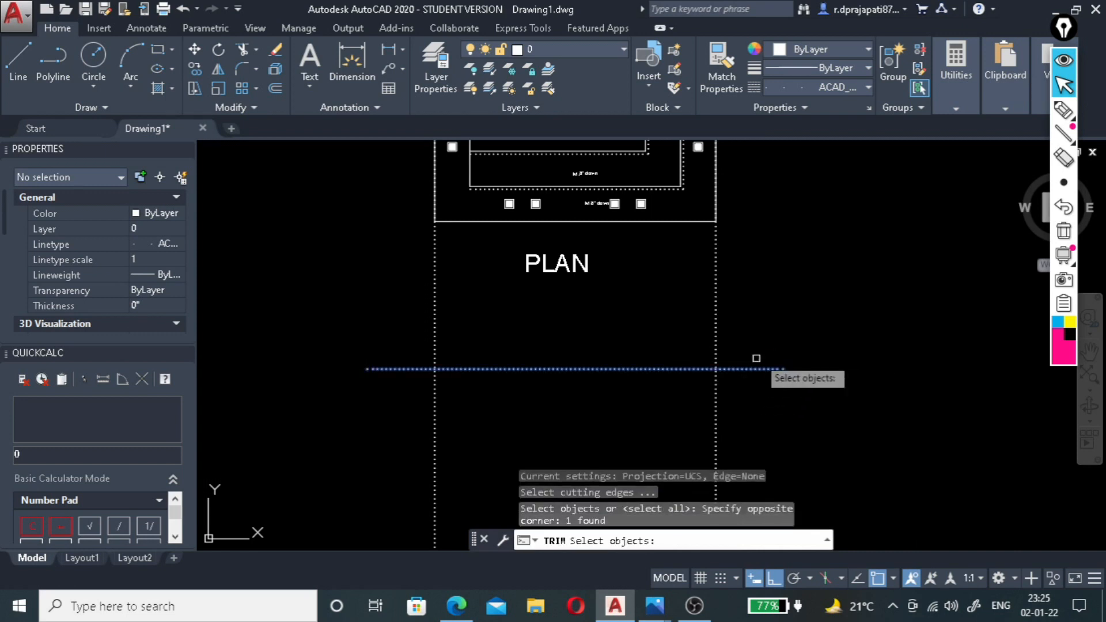
pyautogui.press('Return')
pyautogui.click(800, 301)
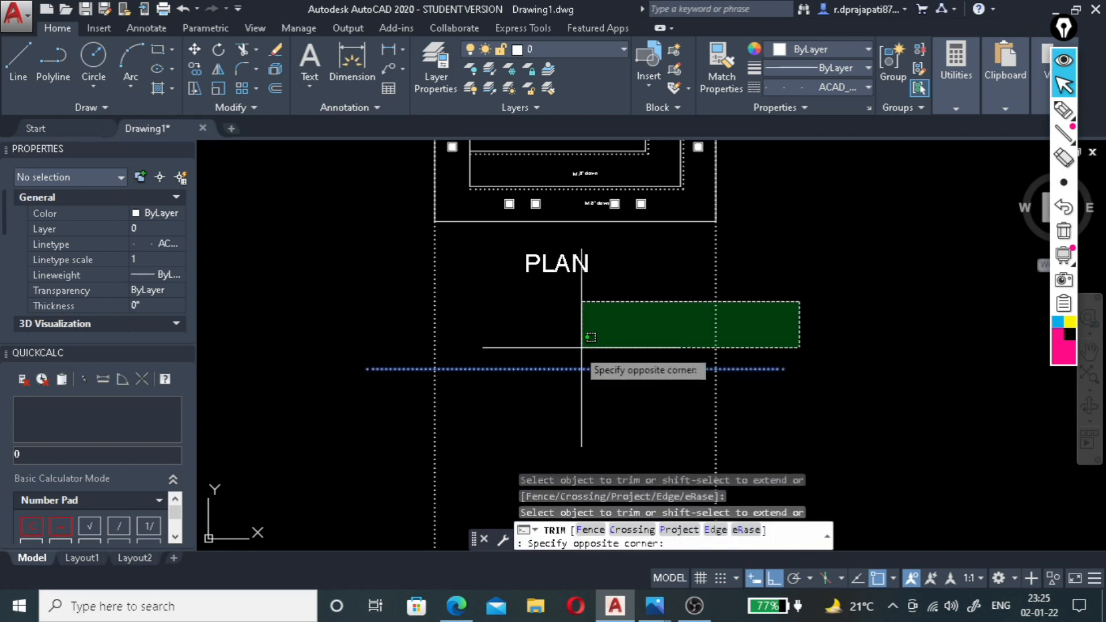
pyautogui.click(380, 333)
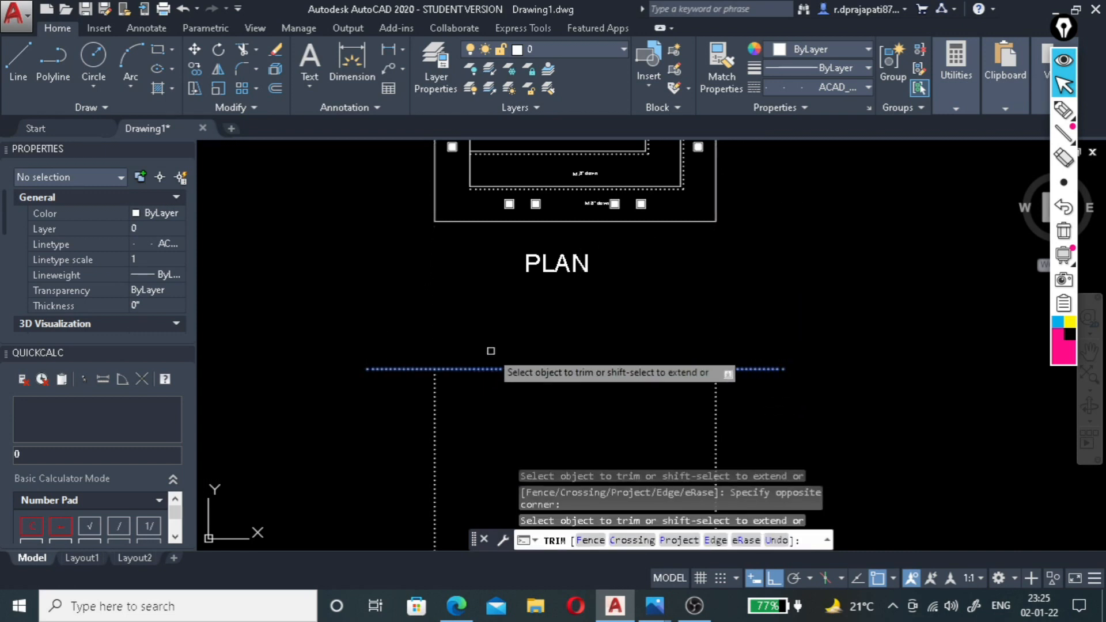
pyautogui.press('Escape')
# Set the current linetype to ByLayer and apply ByLayer to the horizontal line and both vertical lines below the plan.
pyautogui.scroll(-3, 494, 389)
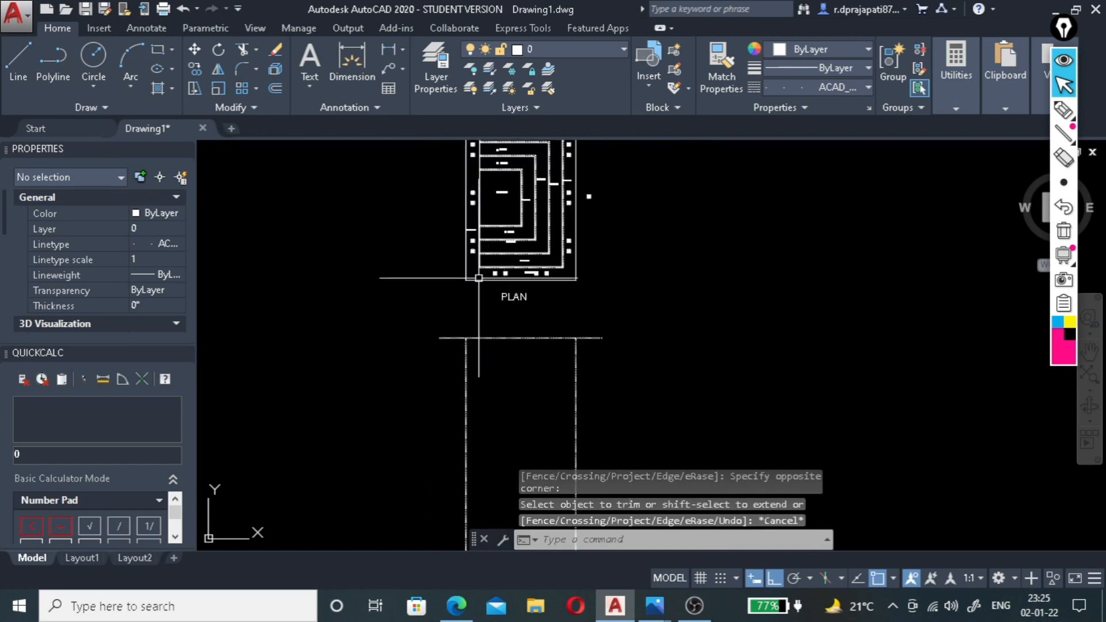
pyautogui.scroll(5, 528, 371)
pyautogui.scroll(-3, 529, 370)
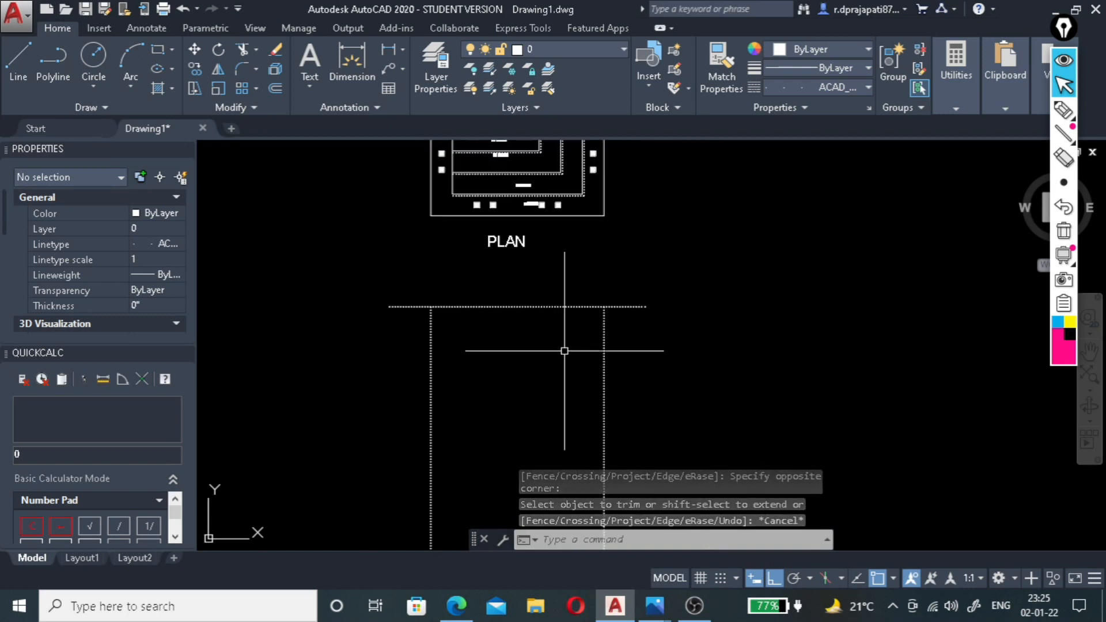
pyautogui.click(851, 85)
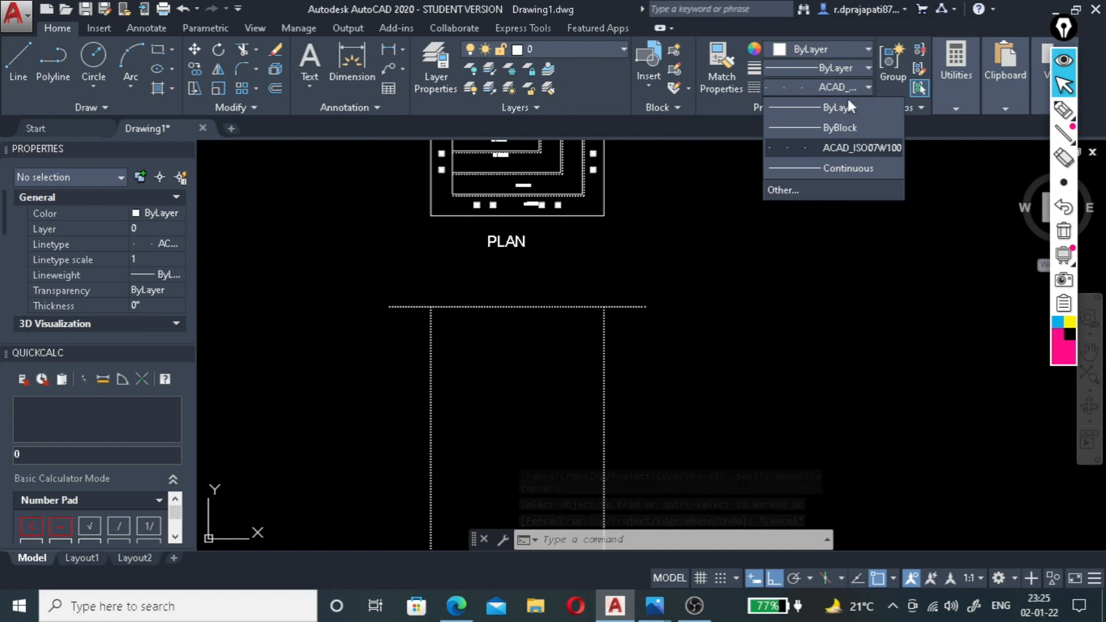
pyautogui.click(840, 109)
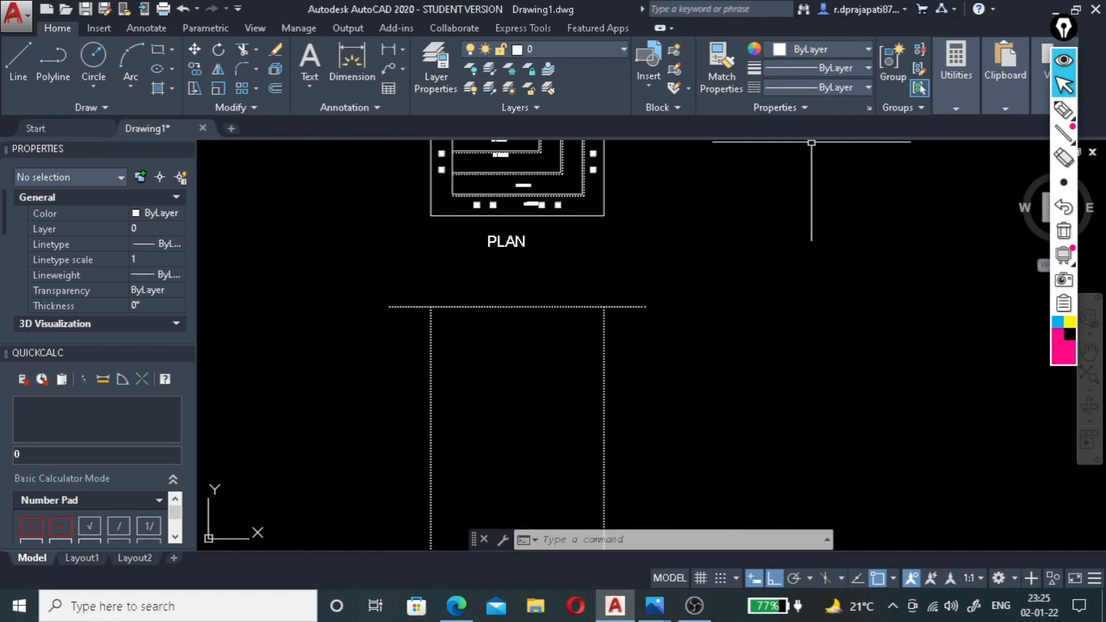
pyautogui.click(633, 287)
pyautogui.click(408, 378)
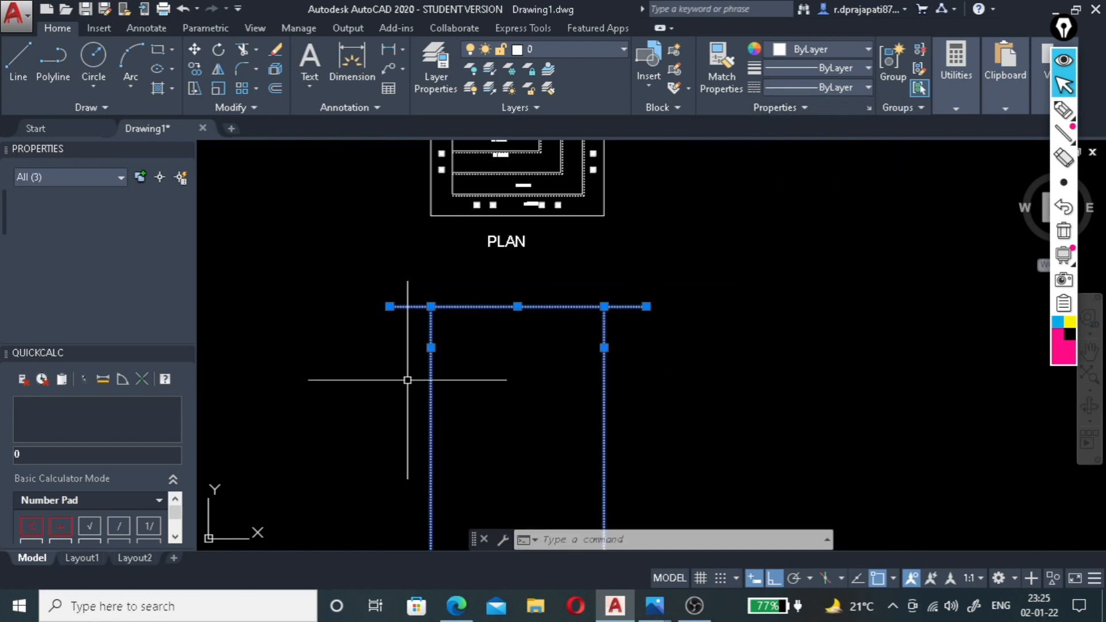
pyautogui.click(848, 88)
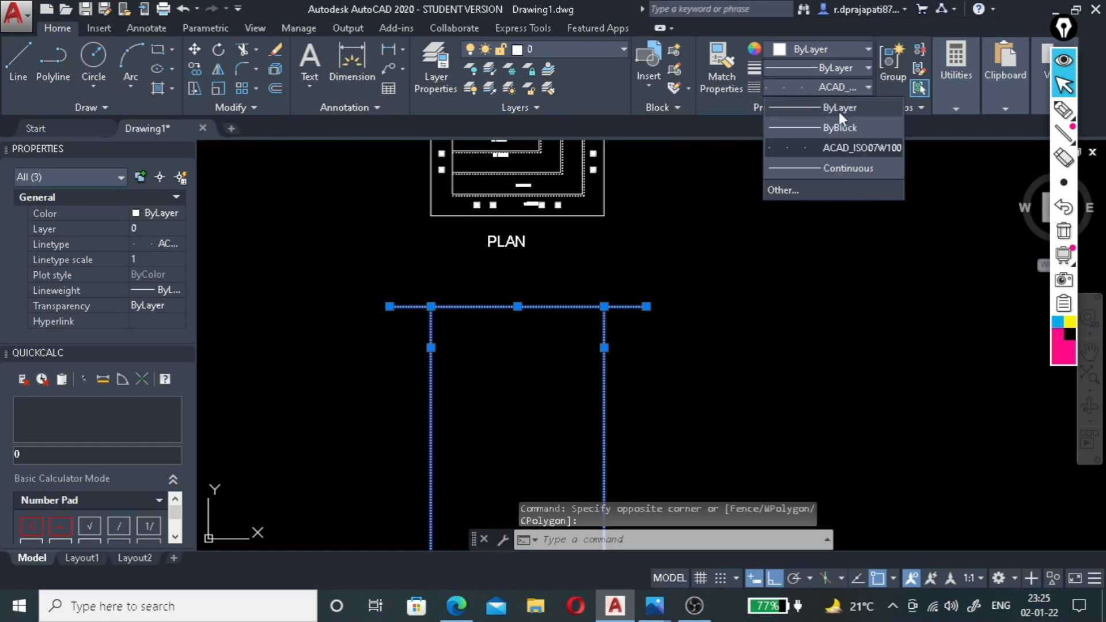
pyautogui.press('Escape')
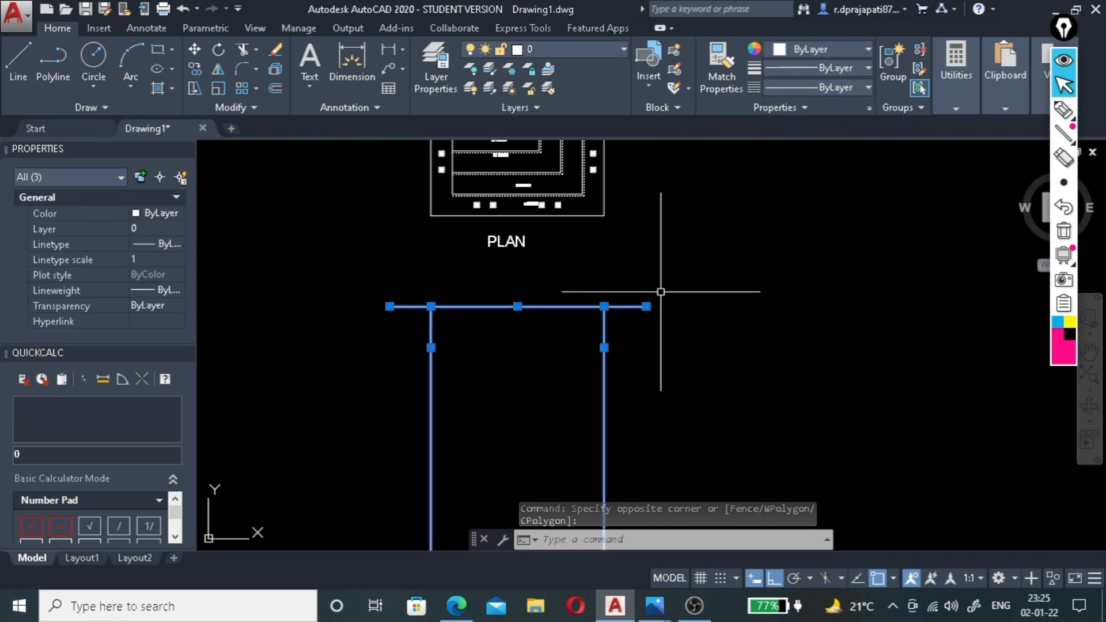
pyautogui.press('Escape')
# Offset the horizontal line below the PLAN title 10' downward.
pyautogui.scroll(-2, 666, 261)
pyautogui.scroll(3, 614, 350)
pyautogui.scroll(-3, 548, 266)
pyautogui.scroll(4, 551, 273)
pyautogui.click(530, 235)
pyautogui.click(506, 271)
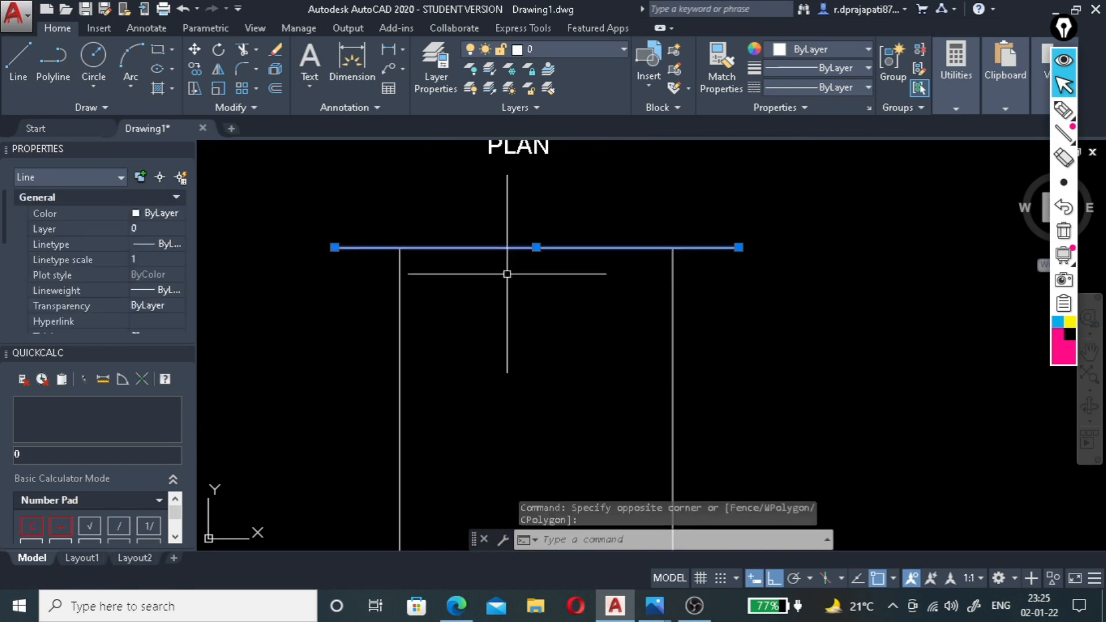
pyautogui.write('o')
pyautogui.press('Return')
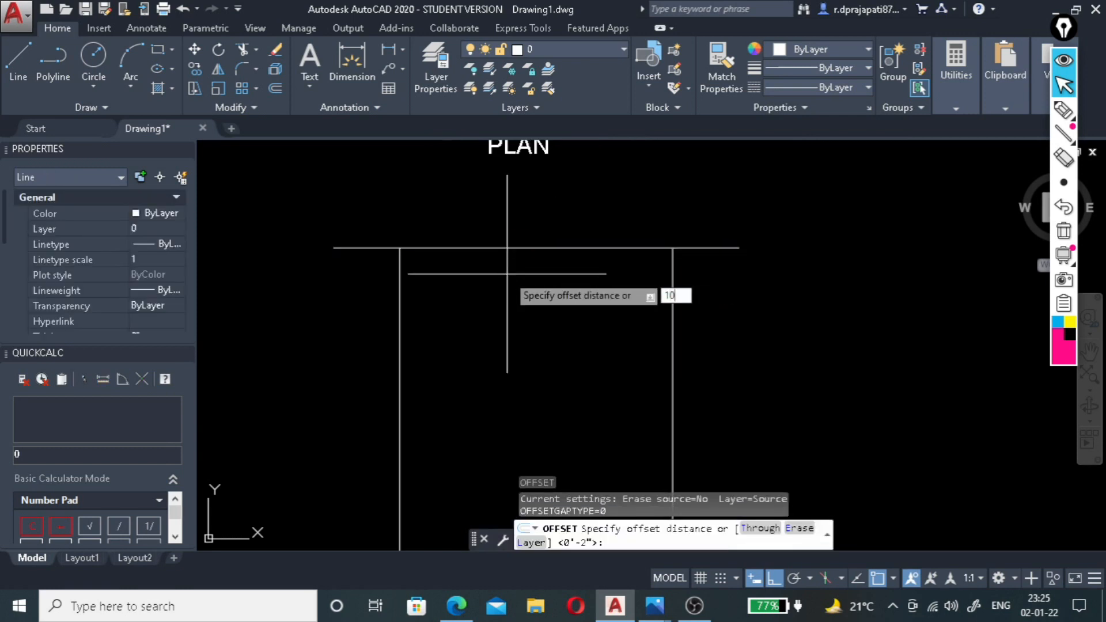
pyautogui.write('10')
pyautogui.press('Return')
pyautogui.click(508, 248)
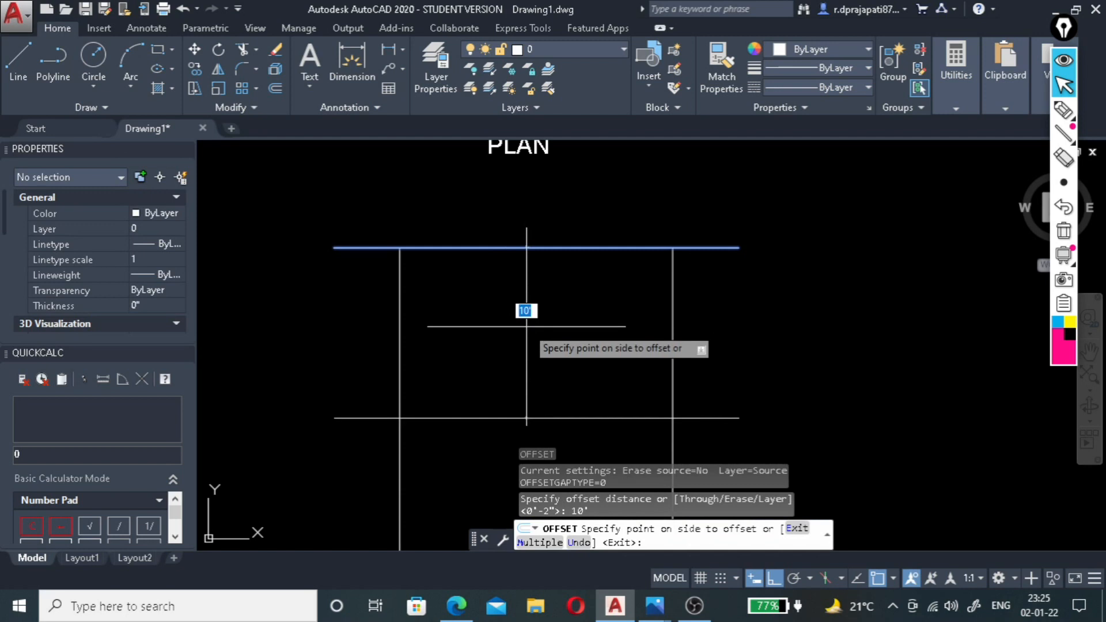
pyautogui.click(525, 325)
pyautogui.scroll(-2, 573, 274)
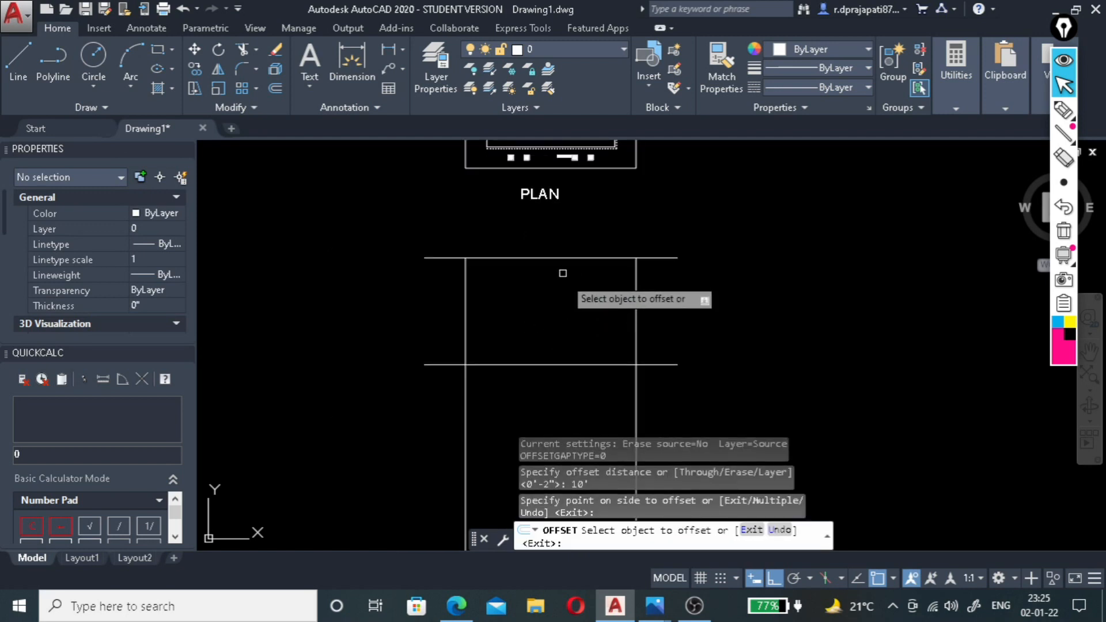
pyautogui.press('Escape')
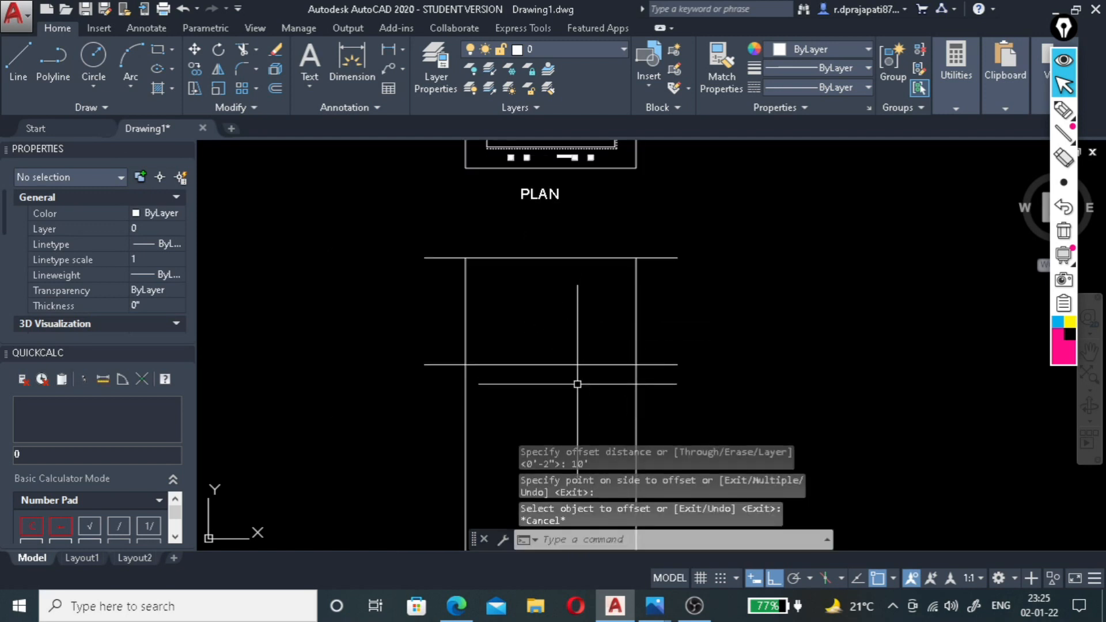
# Trim both vertical lines below the offset horizontal line, using that line as the cutting edge.
pyautogui.write('tr')
pyautogui.press('Return')
pyautogui.click(584, 364)
pyautogui.press('Return')
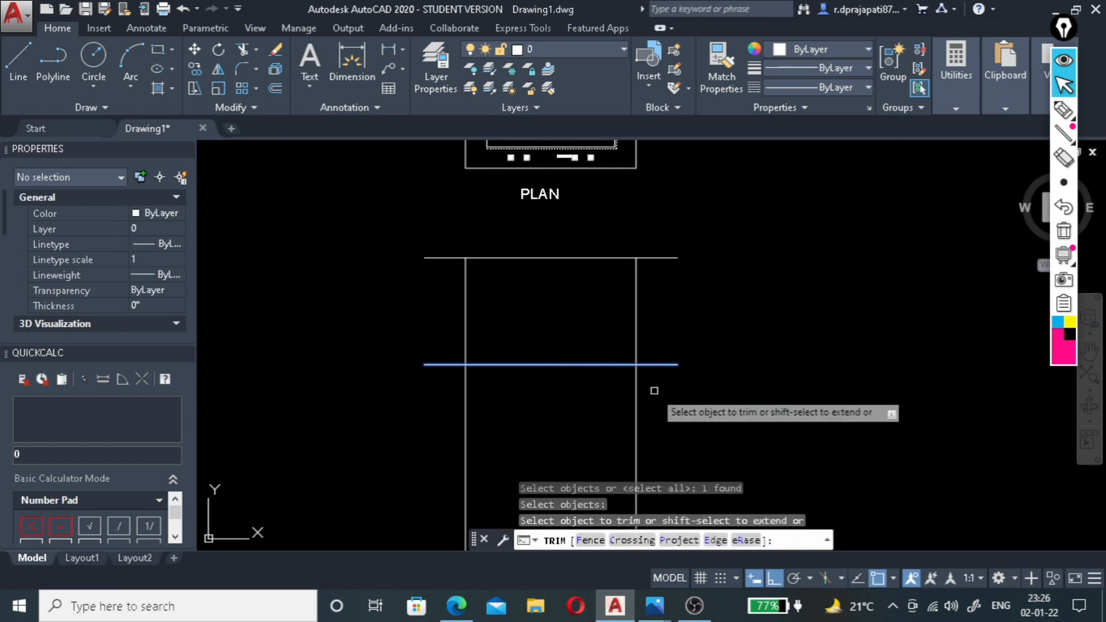
pyautogui.click(654, 388)
pyautogui.click(431, 421)
pyautogui.press('Return')
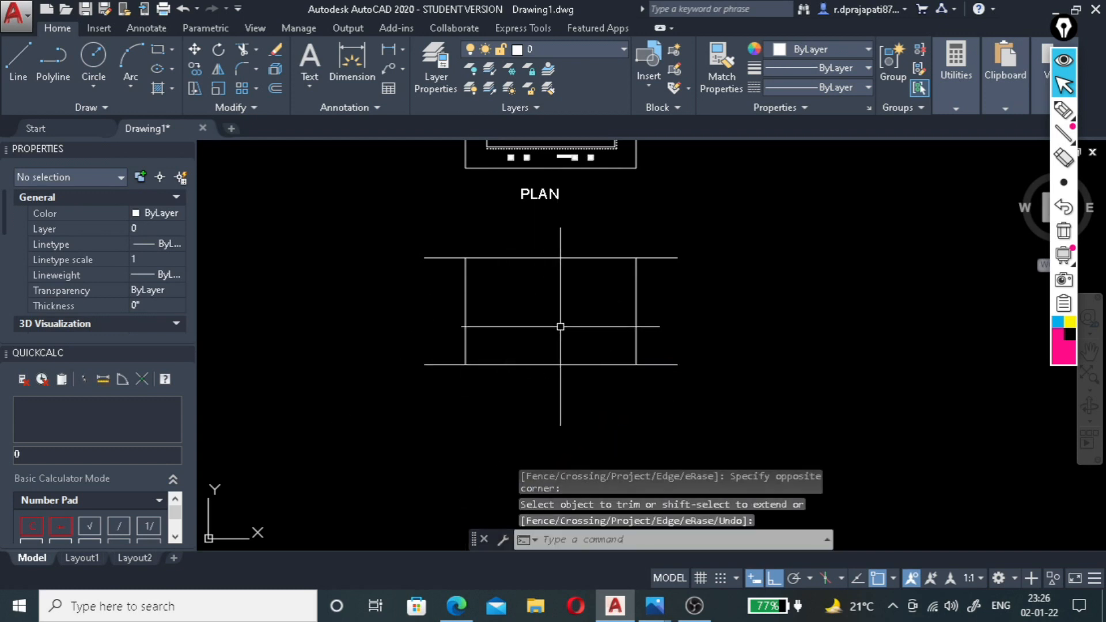
pyautogui.scroll(-4, 561, 293)
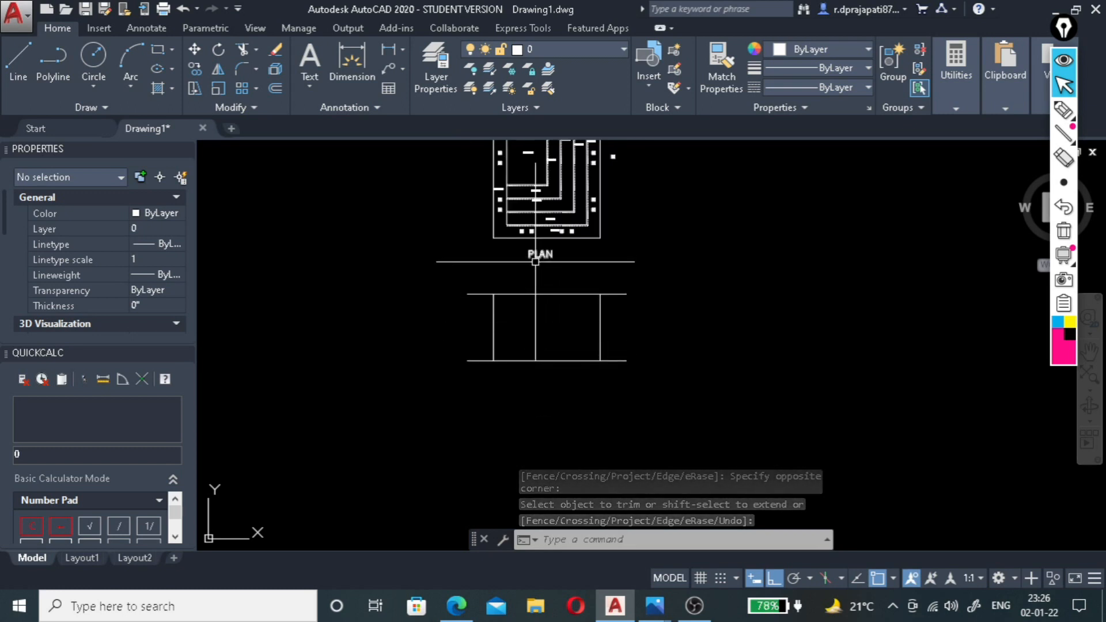
pyautogui.scroll(2, 525, 197)
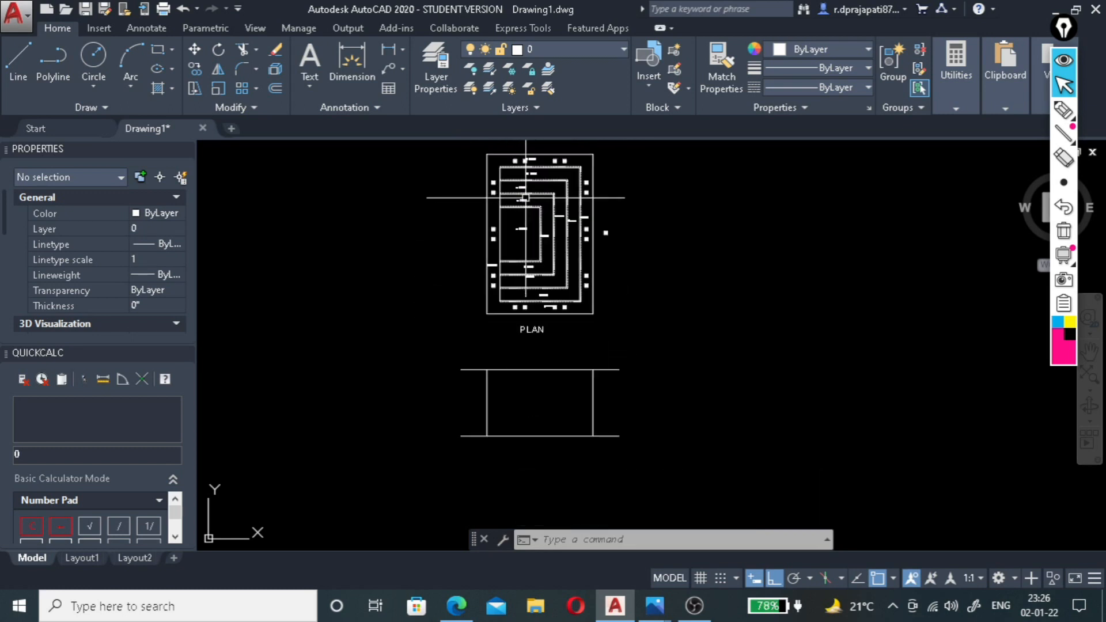
pyautogui.scroll(4, 532, 370)
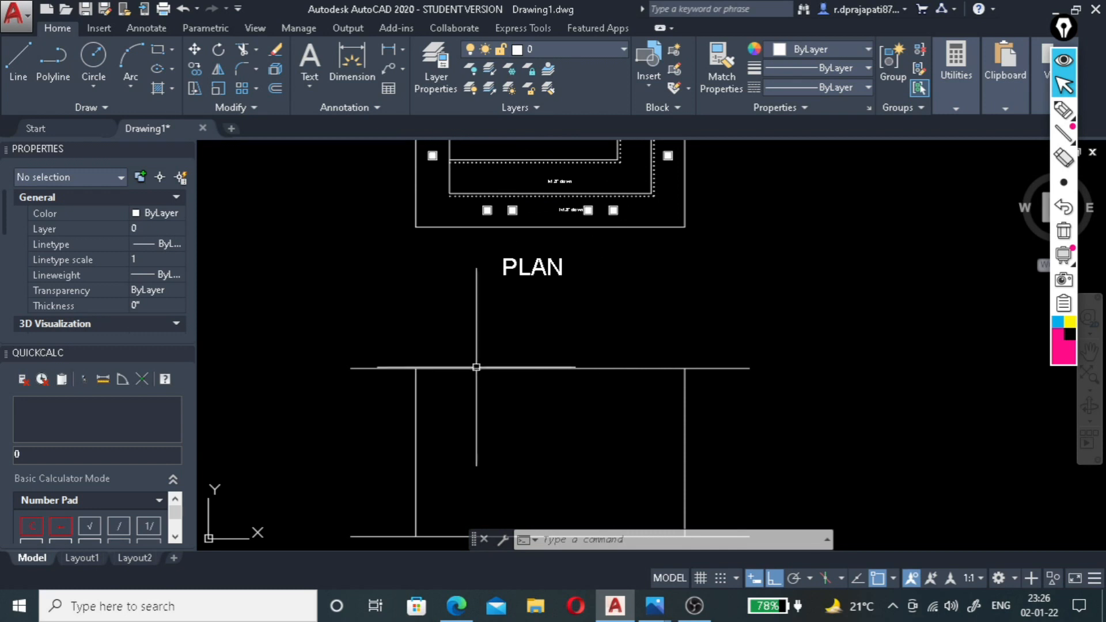
# Draw a vertical construction line through the lower-left corner of the outermost stepped ceiling outline, down past the section lines.
pyautogui.scroll(-2, 476, 367)
pyautogui.scroll(2, 441, 259)
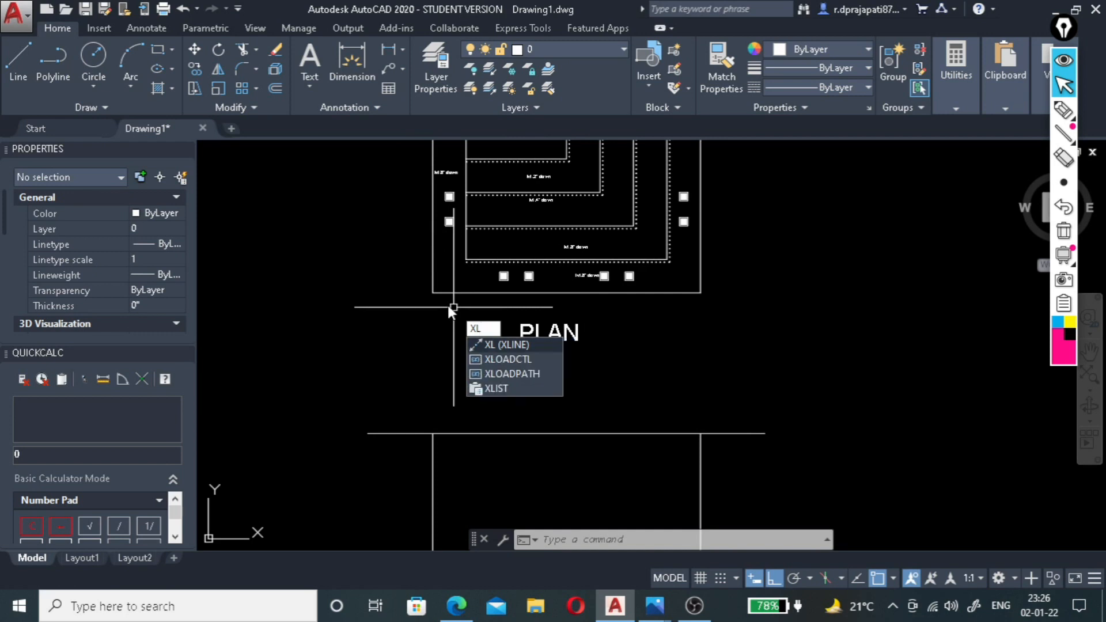
pyautogui.press('Return')
pyautogui.scroll(3, 458, 267)
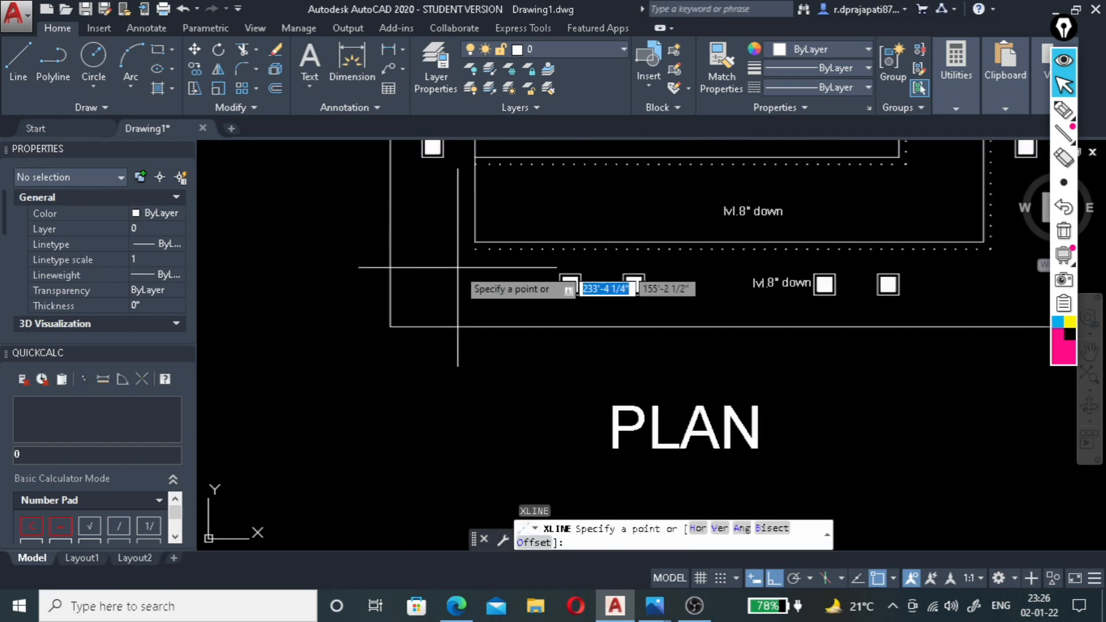
pyautogui.click(467, 242)
pyautogui.scroll(-4, 469, 346)
pyautogui.click(470, 359)
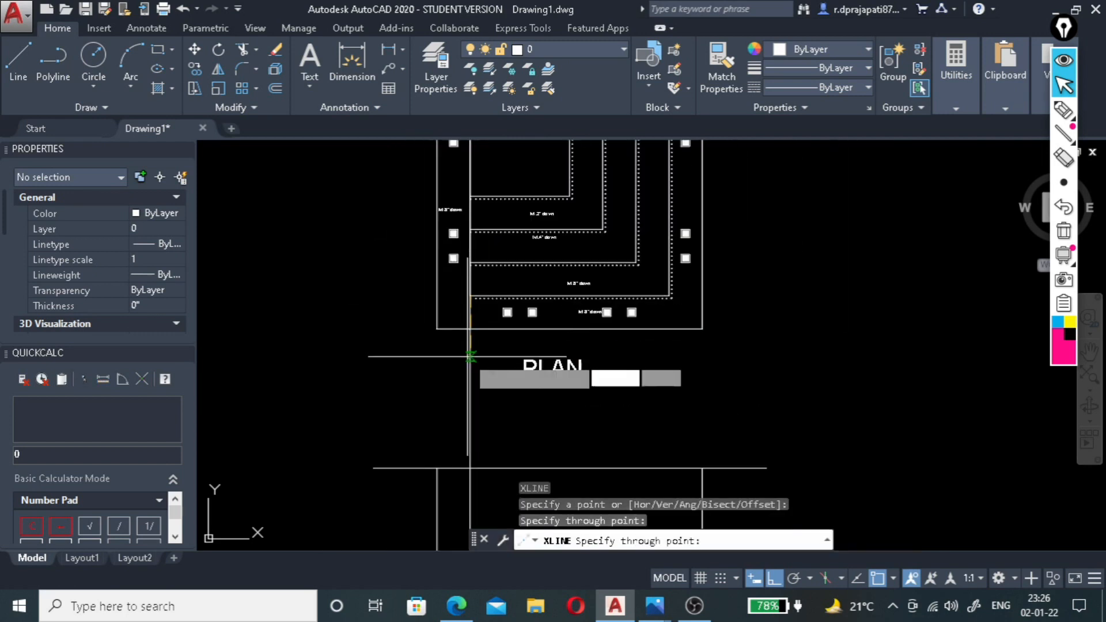
pyautogui.press('Return')
pyautogui.press('Return')
# Draw a vertical construction line through the lower-right corner of the outermost stepped ceiling outline.
pyautogui.scroll(2, 662, 297)
pyautogui.click(668, 295)
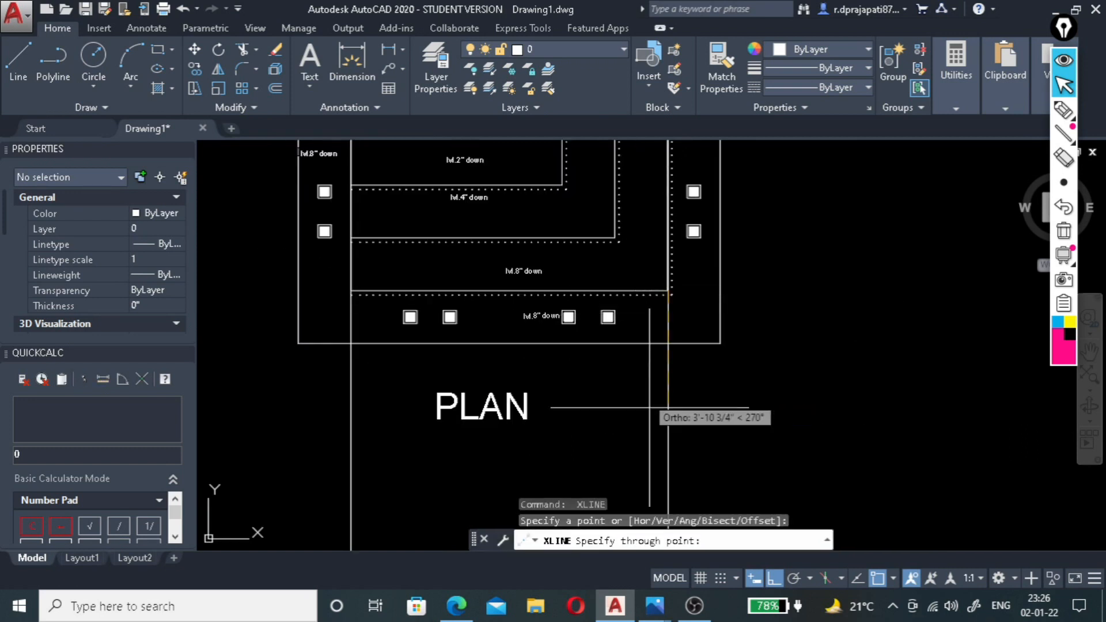
pyautogui.scroll(-4, 666, 401)
pyautogui.press('Escape')
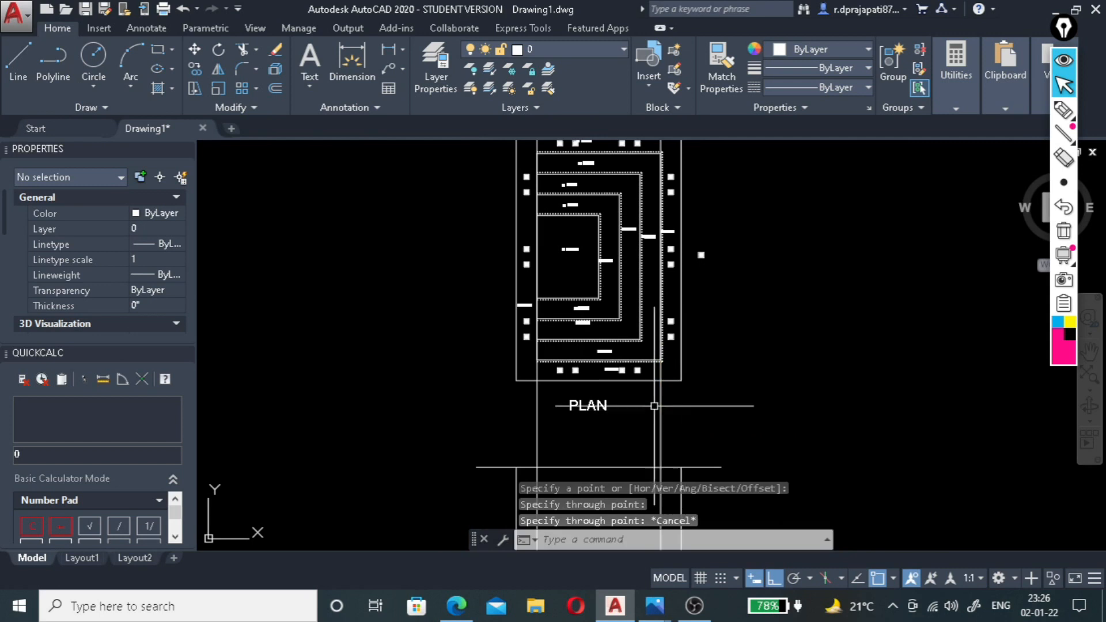
# Draw a section line across the middle of the plan, about 23'-1" long, with upturned ends about 2'-9 3/4" high.
pyautogui.scroll(2, 506, 305)
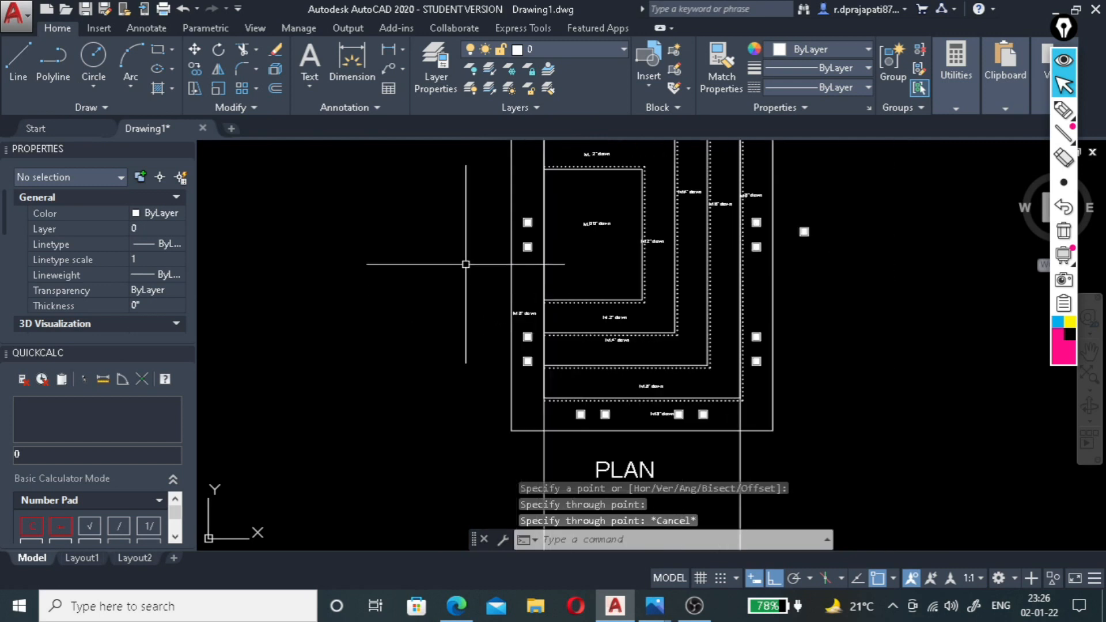
pyautogui.click(464, 229)
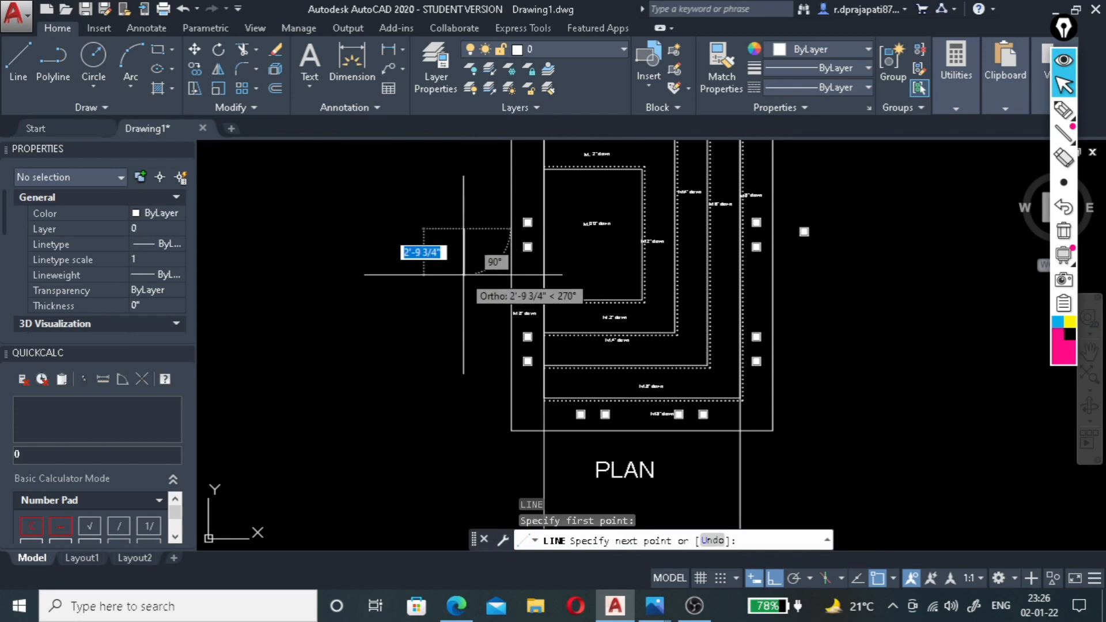
pyautogui.click(464, 275)
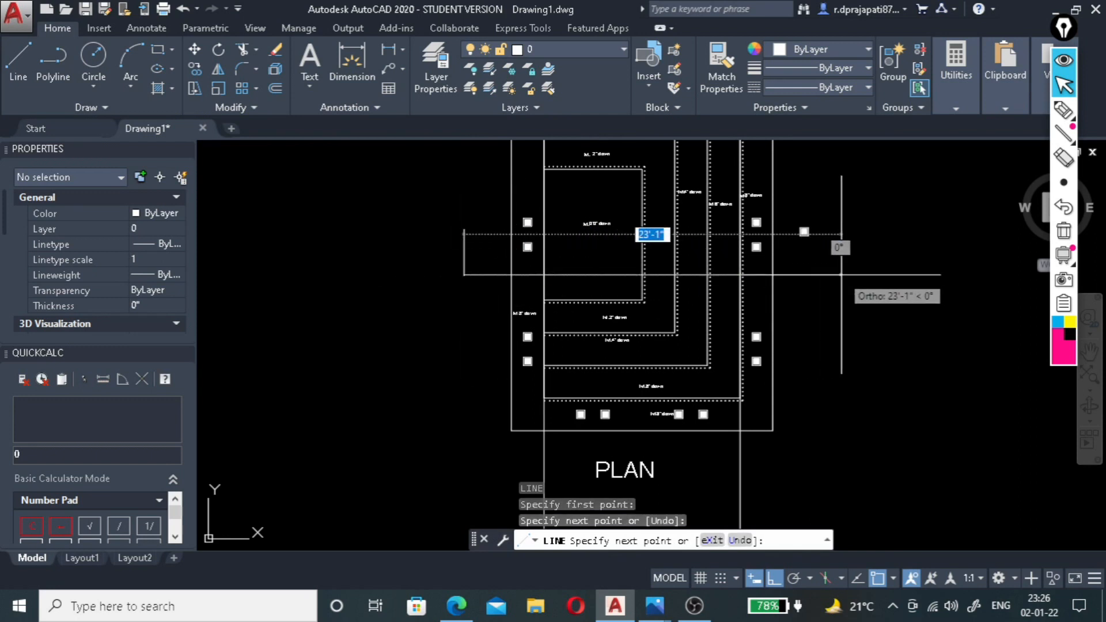
pyautogui.click(841, 275)
pyautogui.click(841, 229)
pyautogui.press('Escape')
# Delete the stray light symbol outside the plan's right wall.
pyautogui.scroll(4, 834, 230)
pyautogui.click(814, 217)
pyautogui.click(705, 275)
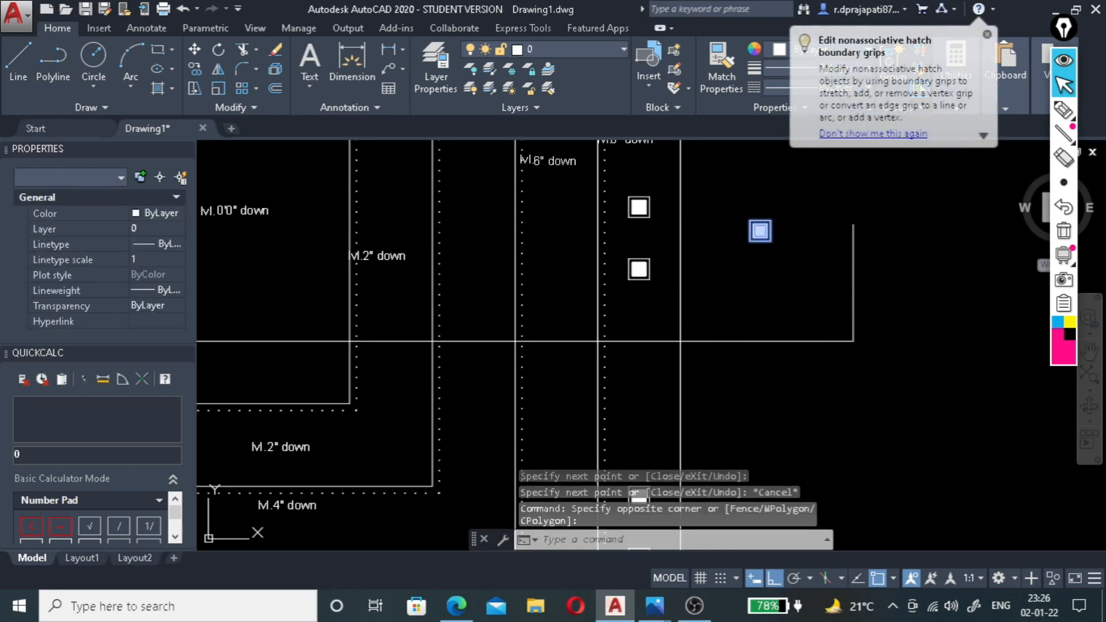
pyautogui.press('Delete')
# Add multiline text "A" above the left end of the section line.
pyautogui.scroll(-5, 612, 265)
pyautogui.scroll(4, 611, 265)
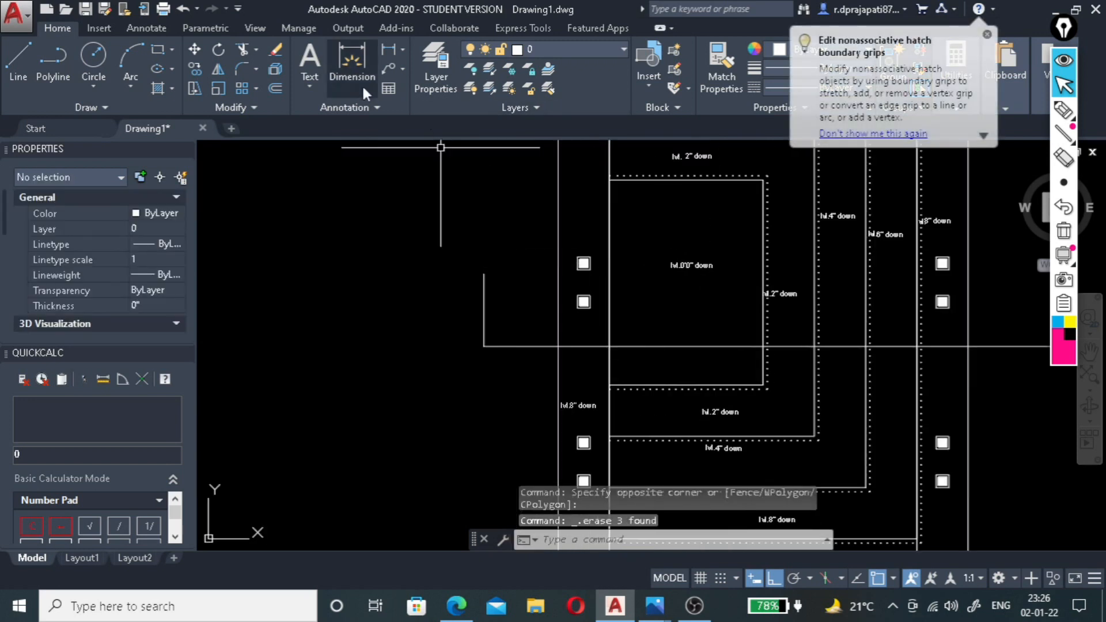
pyautogui.click(307, 57)
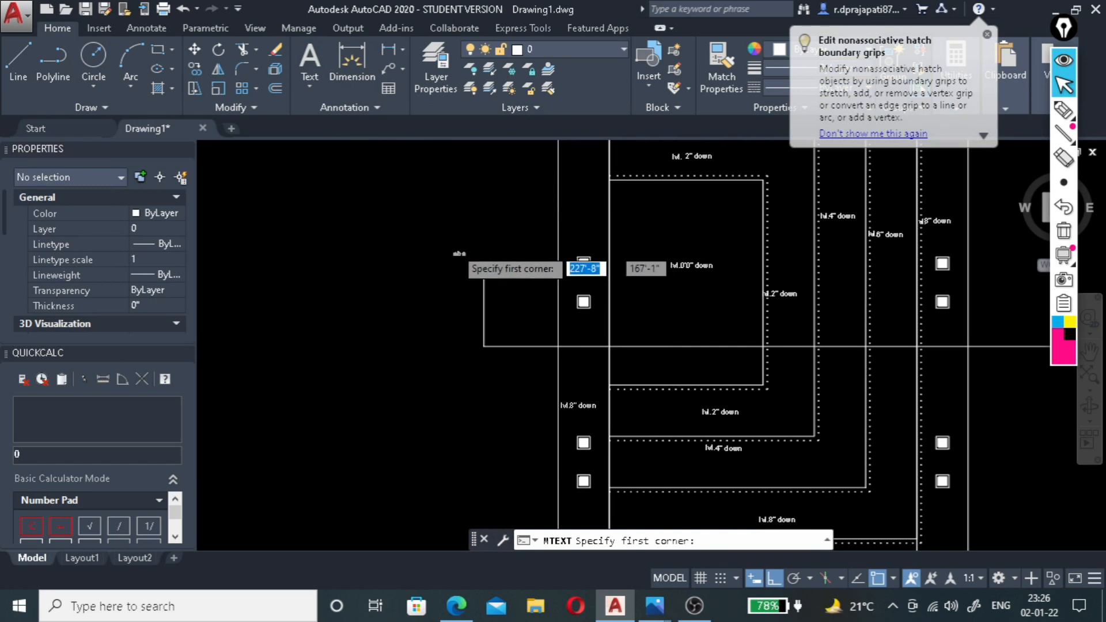
pyautogui.scroll(4, 482, 236)
pyautogui.click(482, 237)
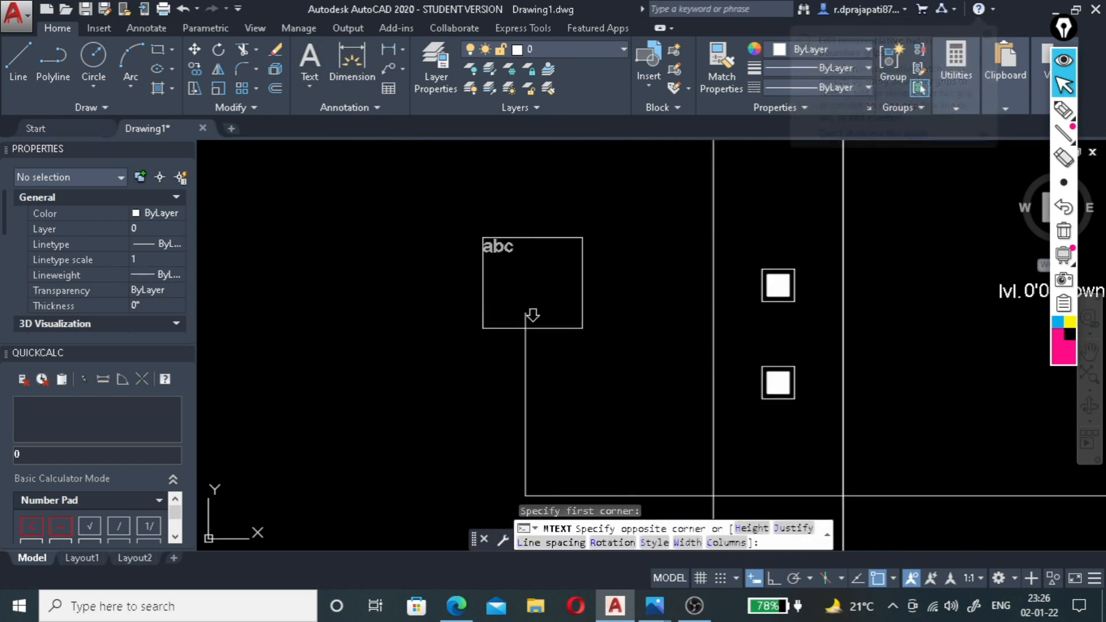
pyautogui.click(582, 329)
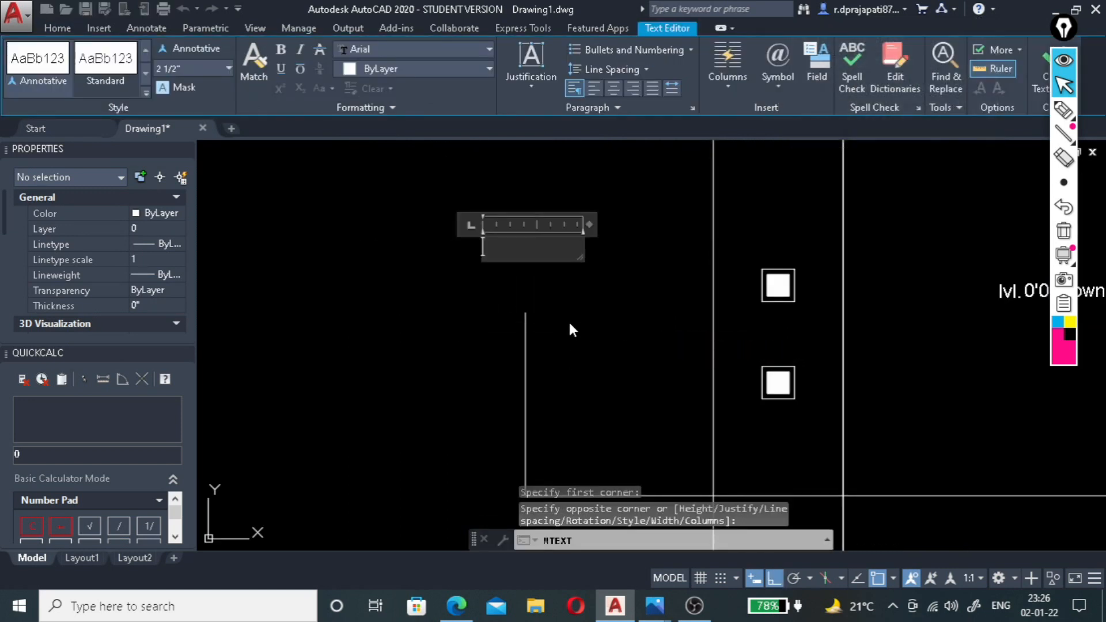
pyautogui.write('A')
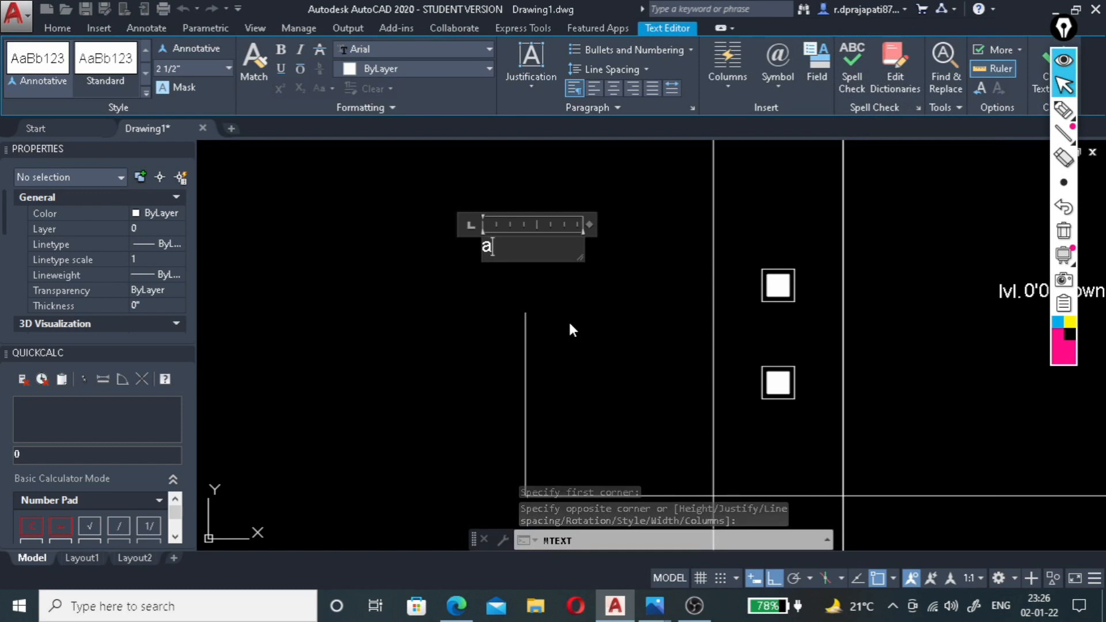
pyautogui.click(569, 324)
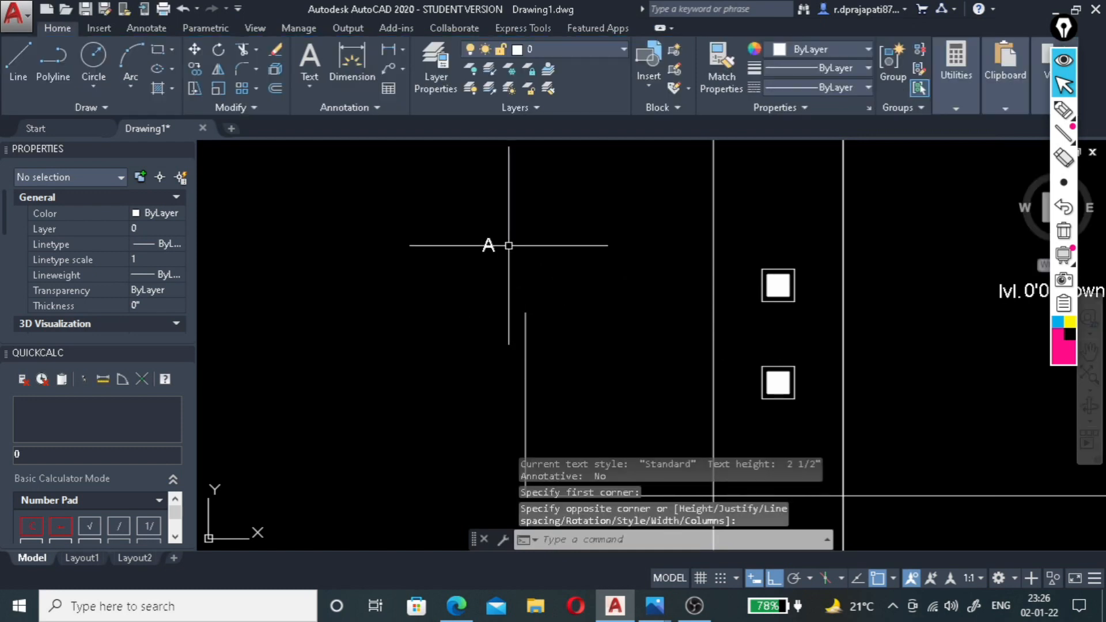
# Move the letter A down and right so it sits directly above the section line's left end.
pyautogui.click(490, 245)
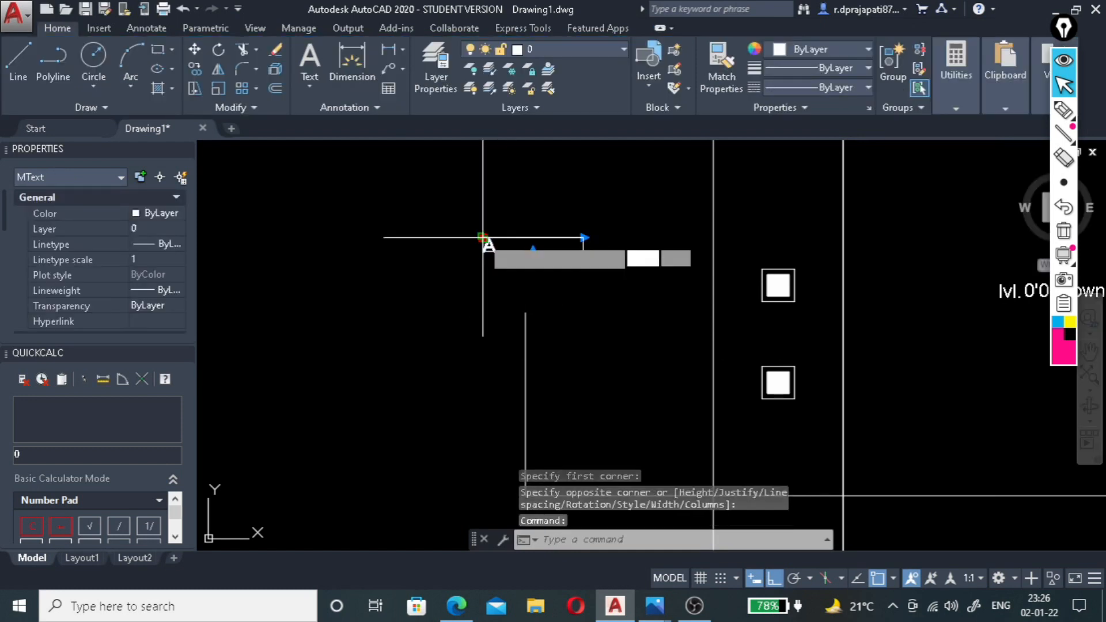
pyautogui.click(483, 237)
pyautogui.click(500, 283)
pyautogui.click(482, 283)
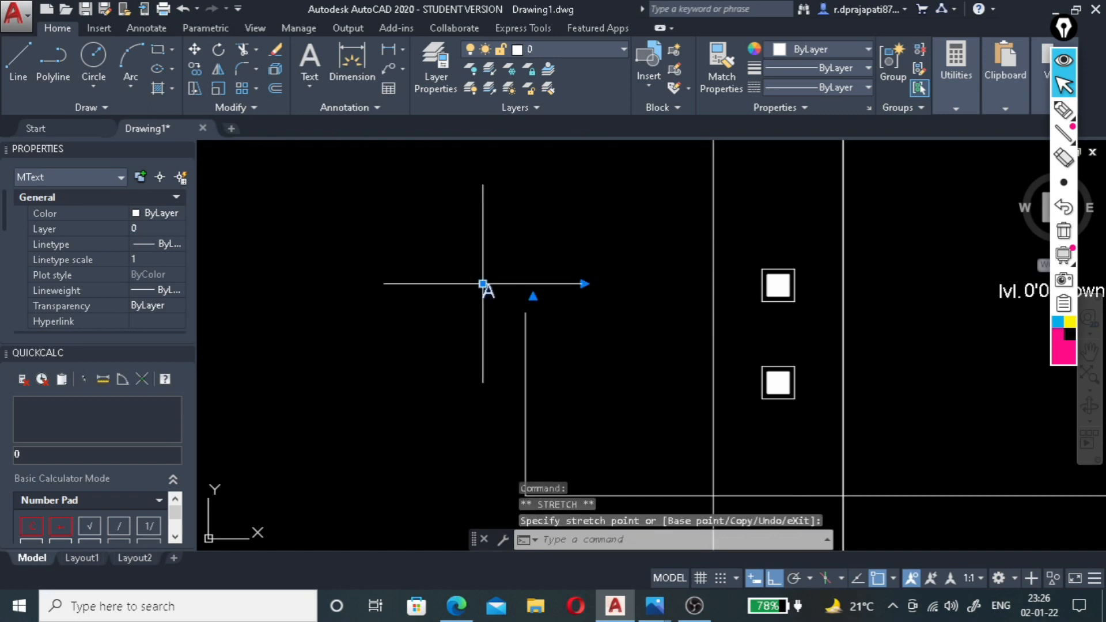
pyautogui.click(516, 283)
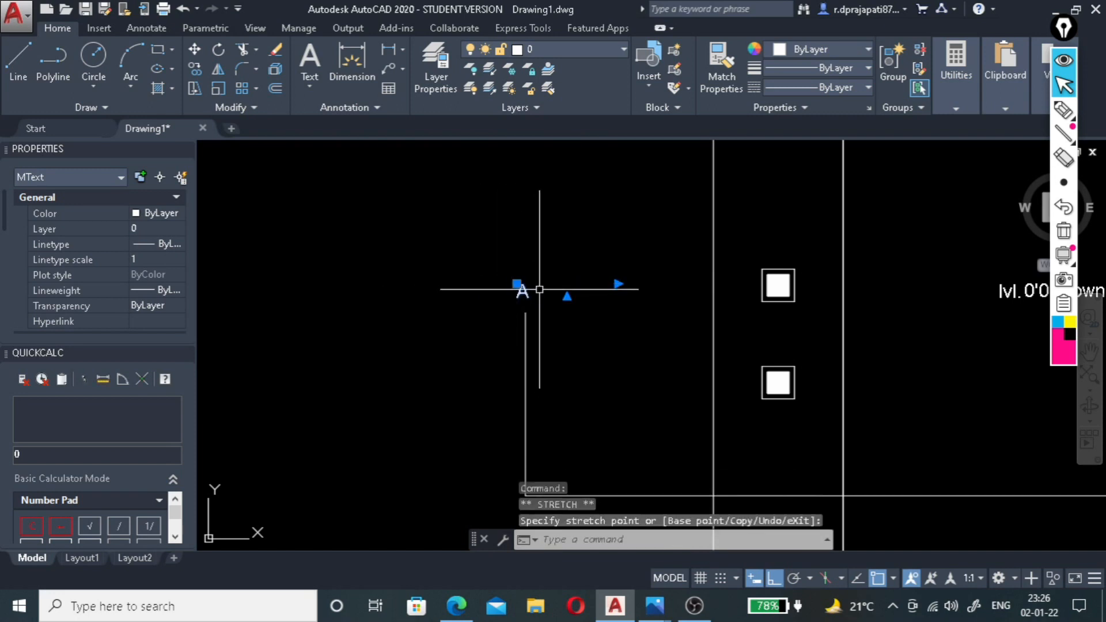
# Mirror the letter A to the section line's right end about the line's midpoint, keeping the original.
pyautogui.press('Return')
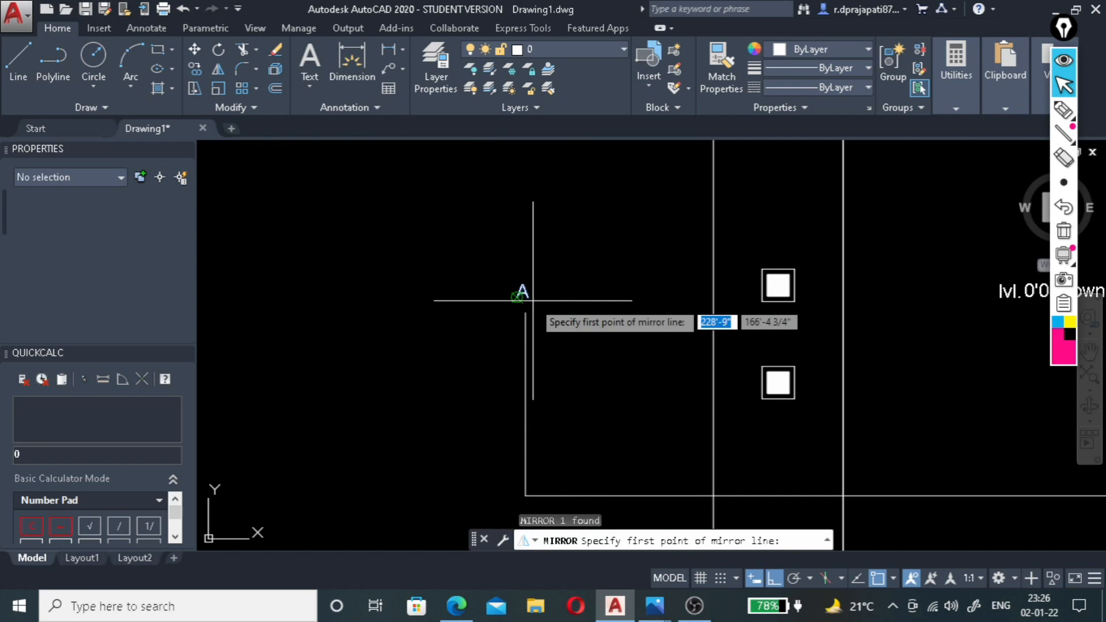
pyautogui.scroll(-4, 525, 306)
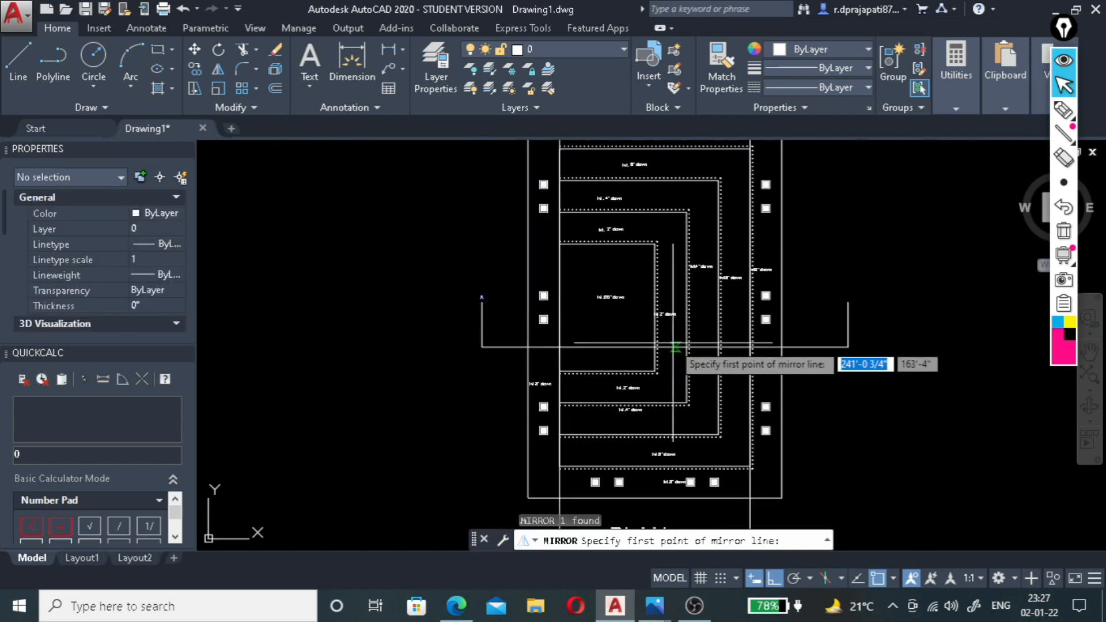
pyautogui.click(664, 346)
pyautogui.click(668, 301)
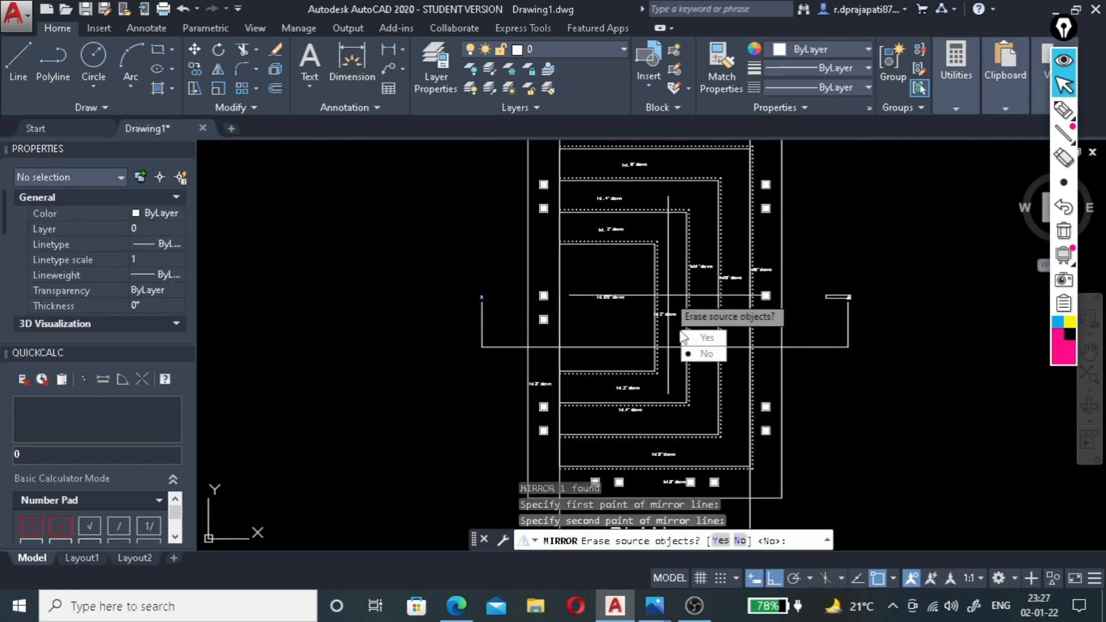
pyautogui.click(704, 353)
pyautogui.scroll(5, 835, 285)
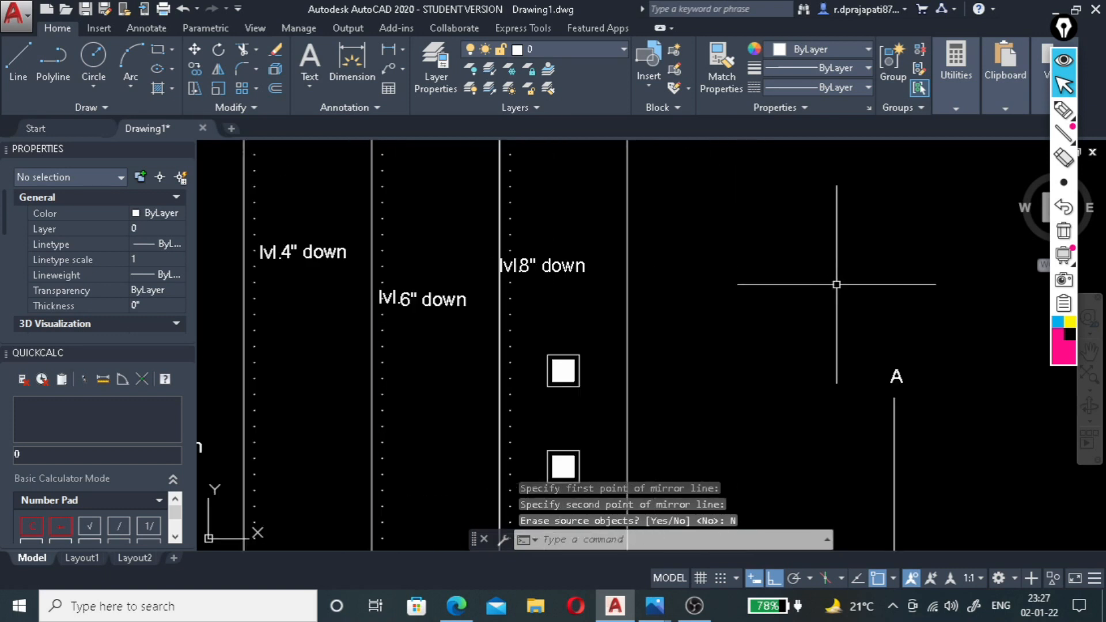
# Examine the A-A section line on the plan and the projected construction lines running through the section below.
pyautogui.scroll(-2, 836, 286)
pyautogui.scroll(2, 361, 345)
pyautogui.scroll(-6, 397, 296)
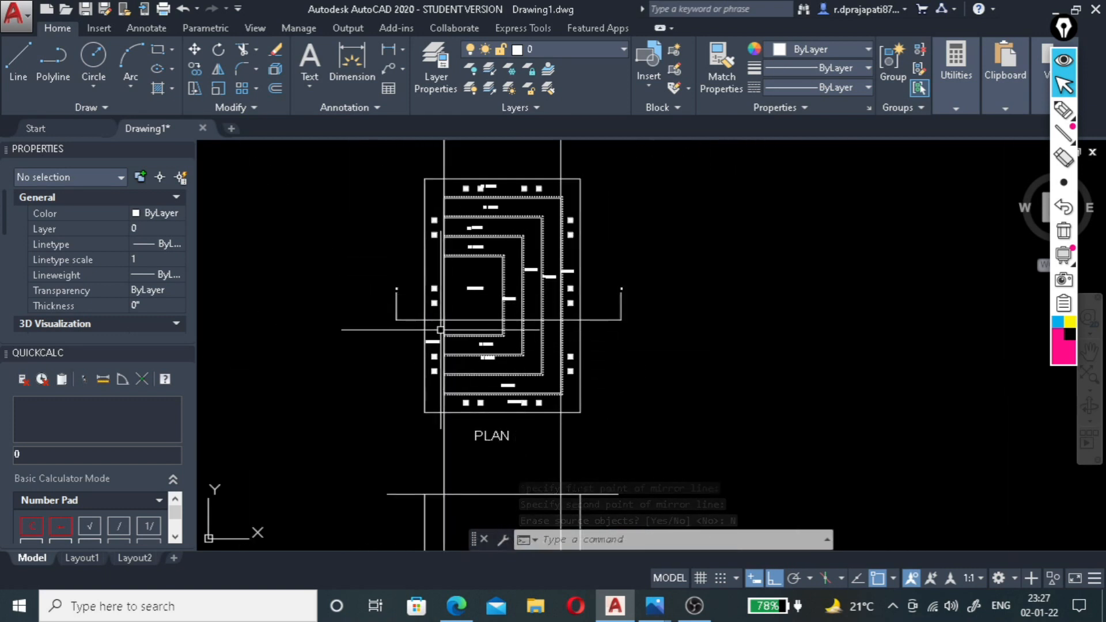
pyautogui.scroll(5, 440, 329)
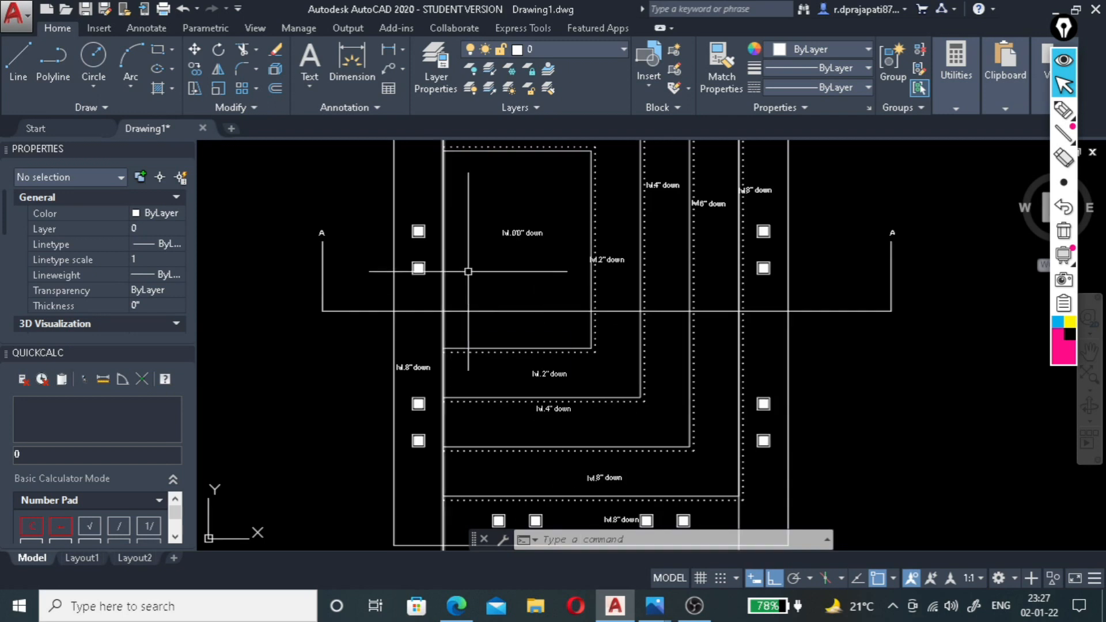
pyautogui.scroll(-5, 468, 271)
pyautogui.scroll(-3, 526, 319)
pyautogui.scroll(3, 510, 423)
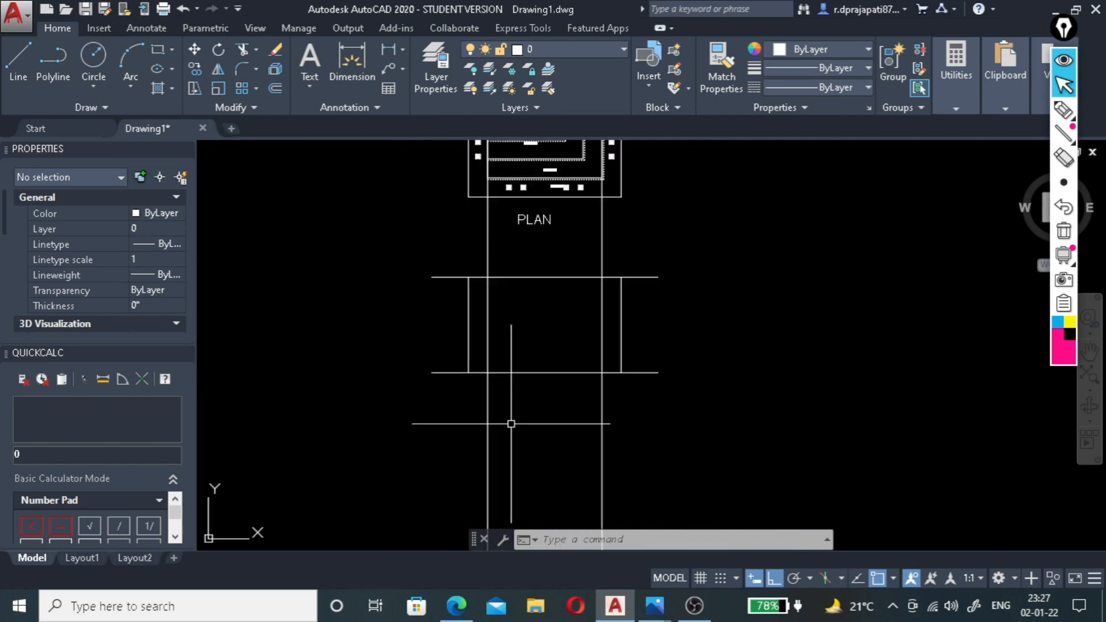
pyautogui.scroll(-2, 494, 199)
pyautogui.scroll(4, 496, 202)
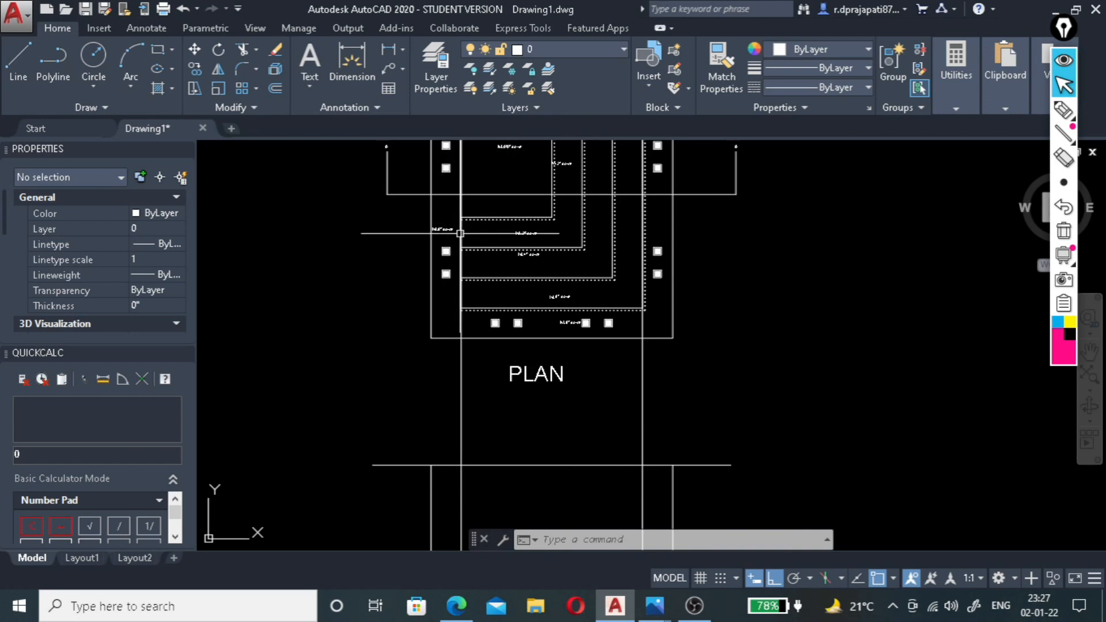
pyautogui.scroll(-2, 461, 227)
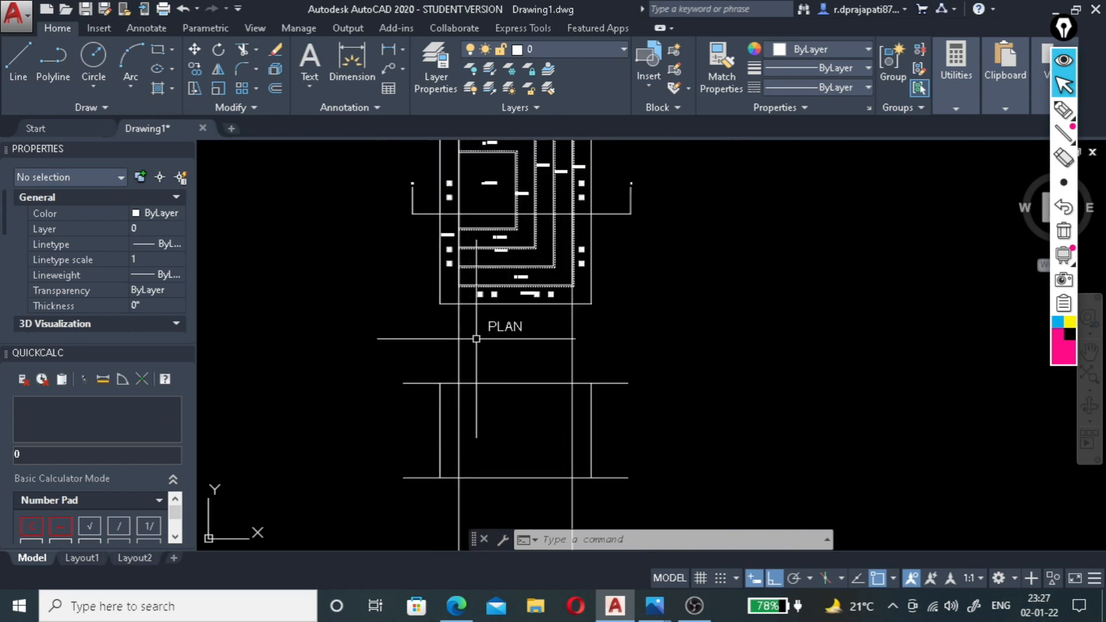
pyautogui.scroll(-1, 494, 456)
# Trim both inner construction lines above and below the section, using its top and bottom horizontal lines as cutting edges.
pyautogui.scroll(3, 494, 394)
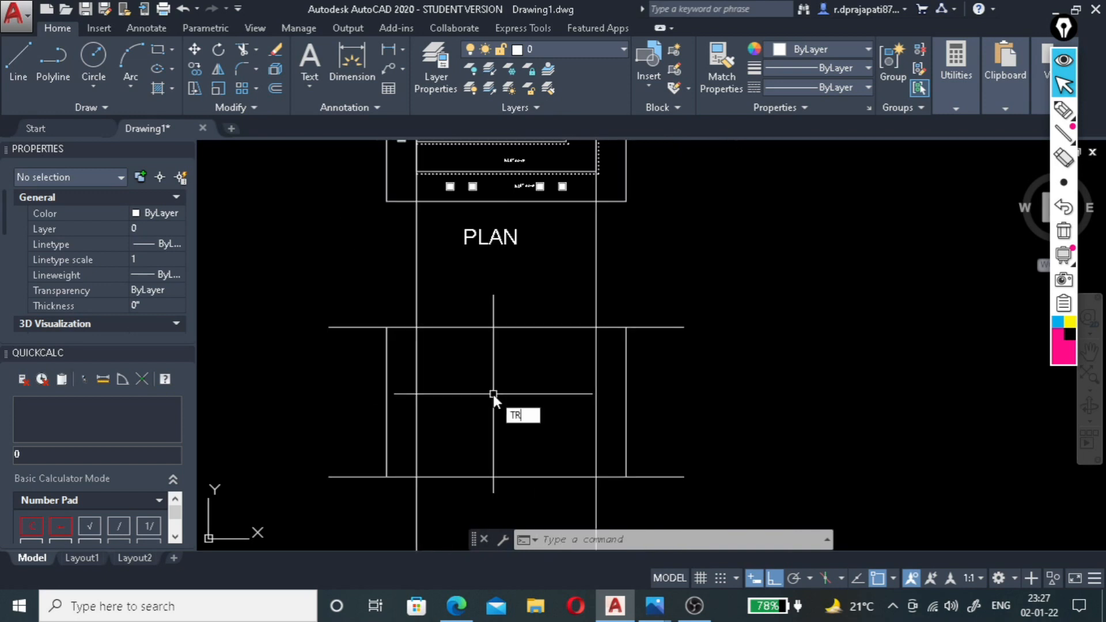
pyautogui.press('Return')
pyautogui.click(500, 327)
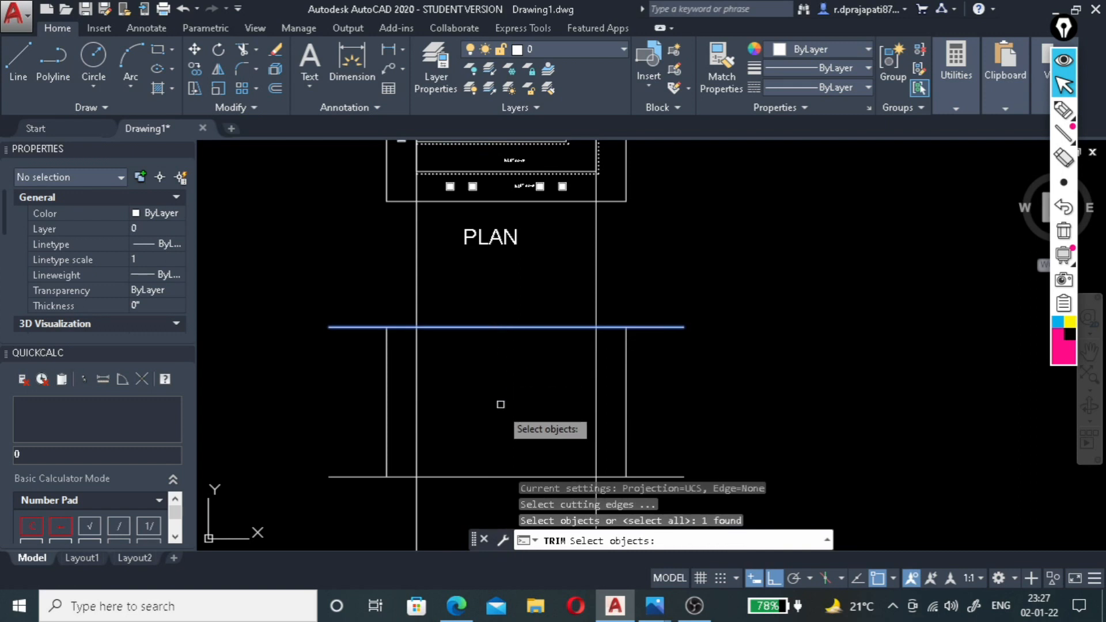
pyautogui.click(491, 475)
pyautogui.press('Return')
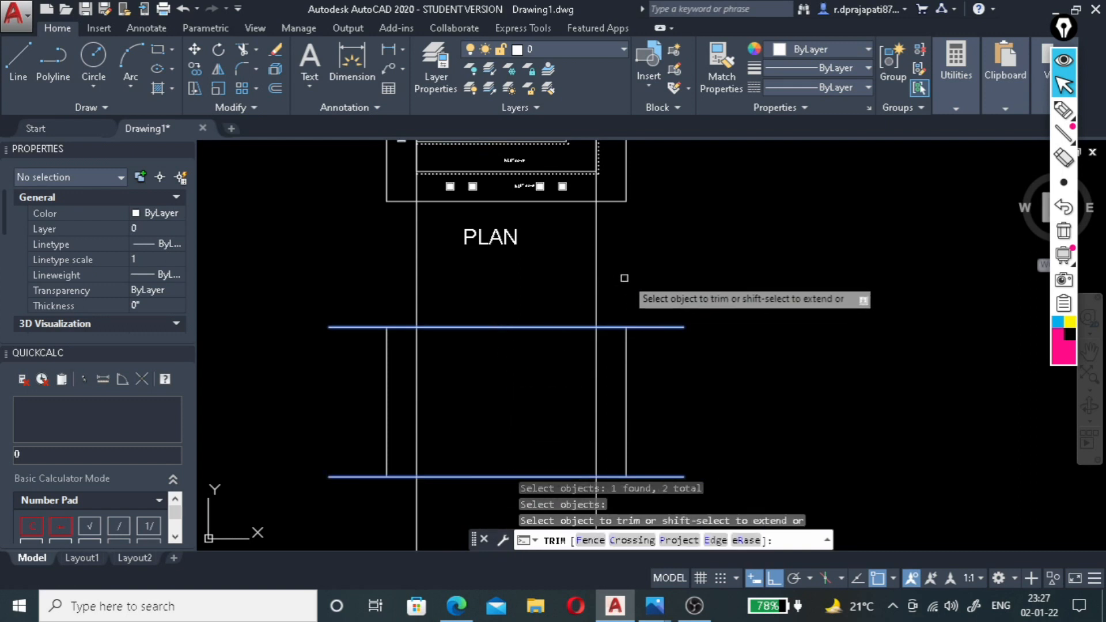
pyautogui.click(630, 274)
pyautogui.click(455, 292)
pyautogui.scroll(-5, 486, 276)
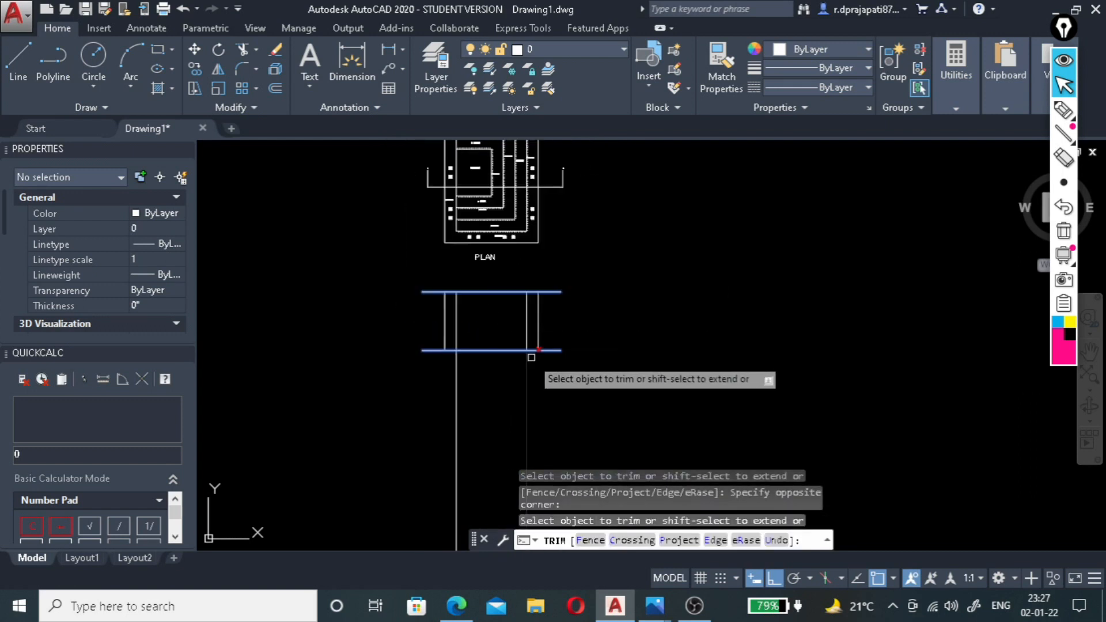
pyautogui.click(554, 383)
pyautogui.click(400, 402)
pyautogui.press('Escape')
pyautogui.scroll(3, 448, 324)
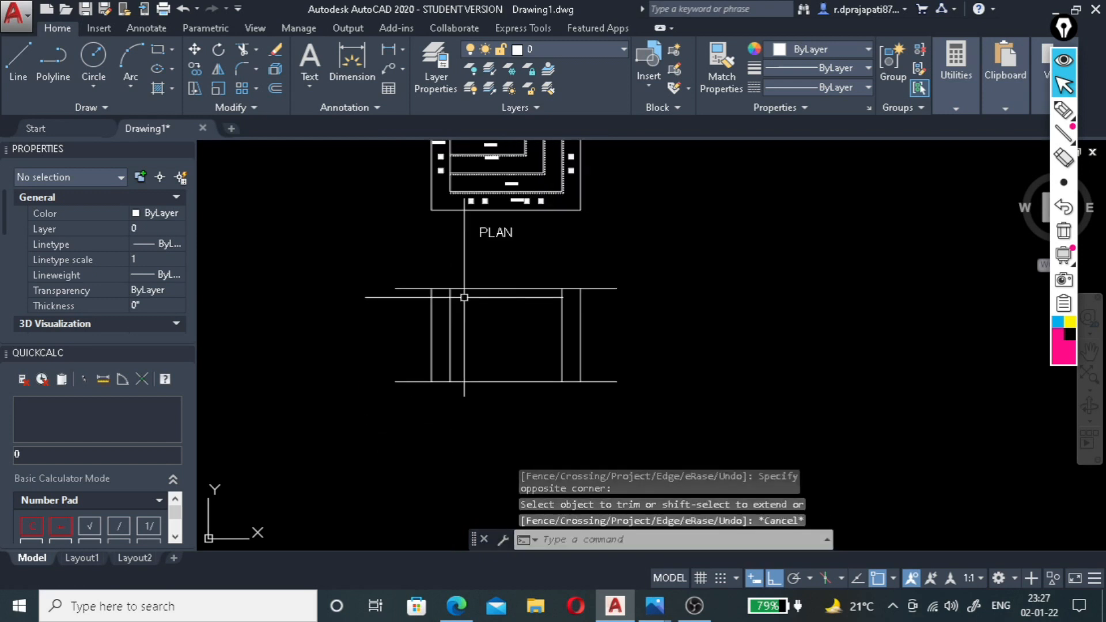
pyautogui.scroll(5, 448, 325)
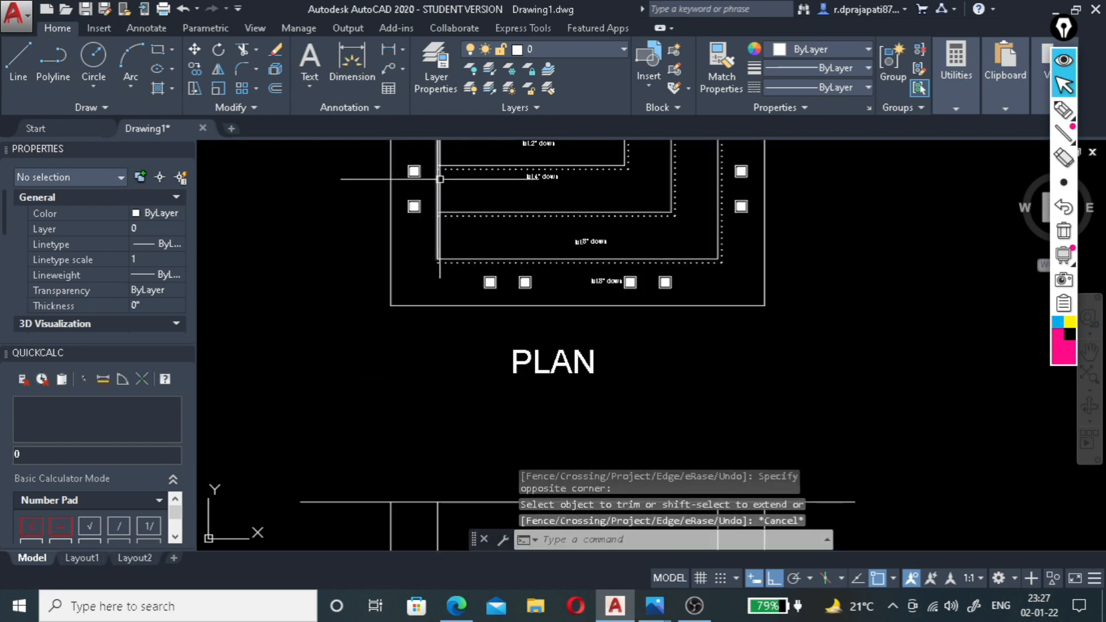
pyautogui.scroll(-2, 407, 403)
pyautogui.scroll(2, 431, 397)
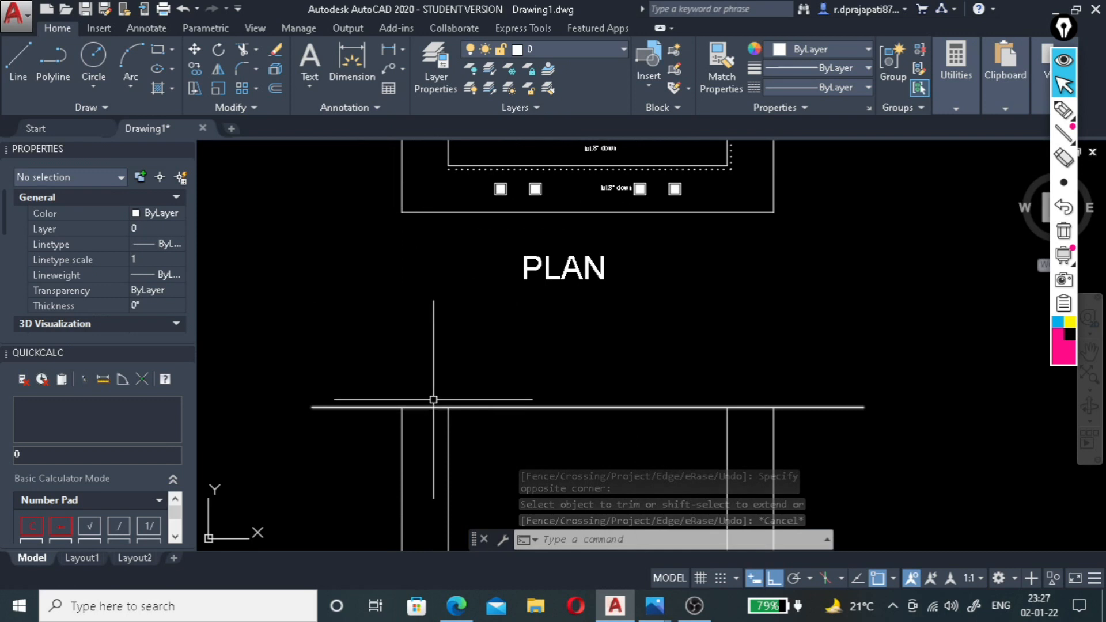
pyautogui.scroll(-2, 401, 407)
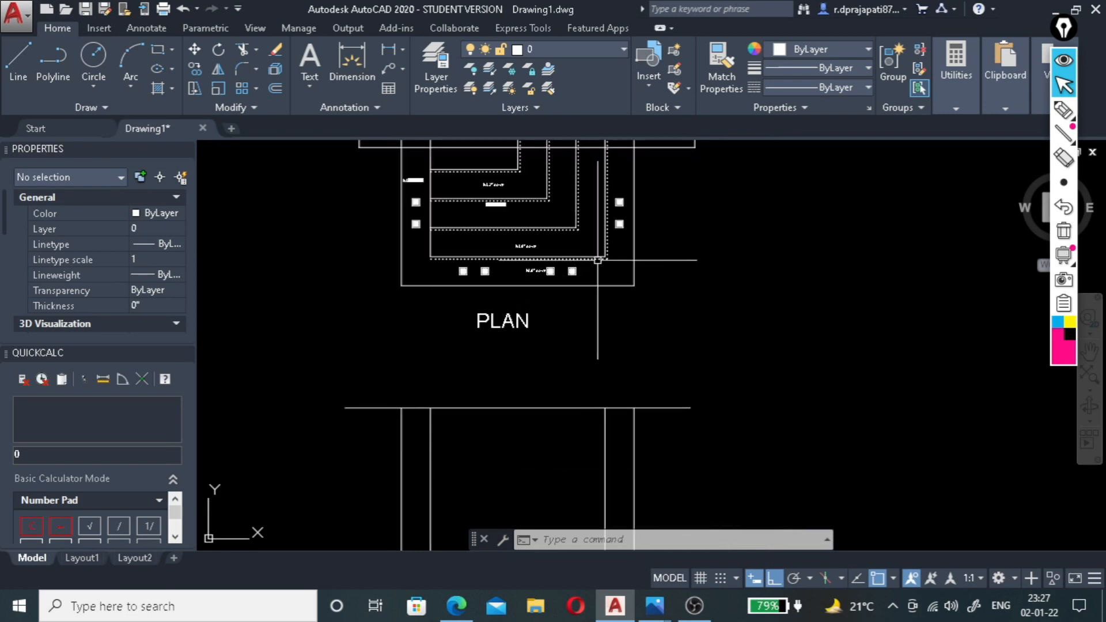
# Offset the section's top horizontal line 8" downward.
pyautogui.scroll(4, 607, 235)
pyautogui.scroll(-4, 543, 363)
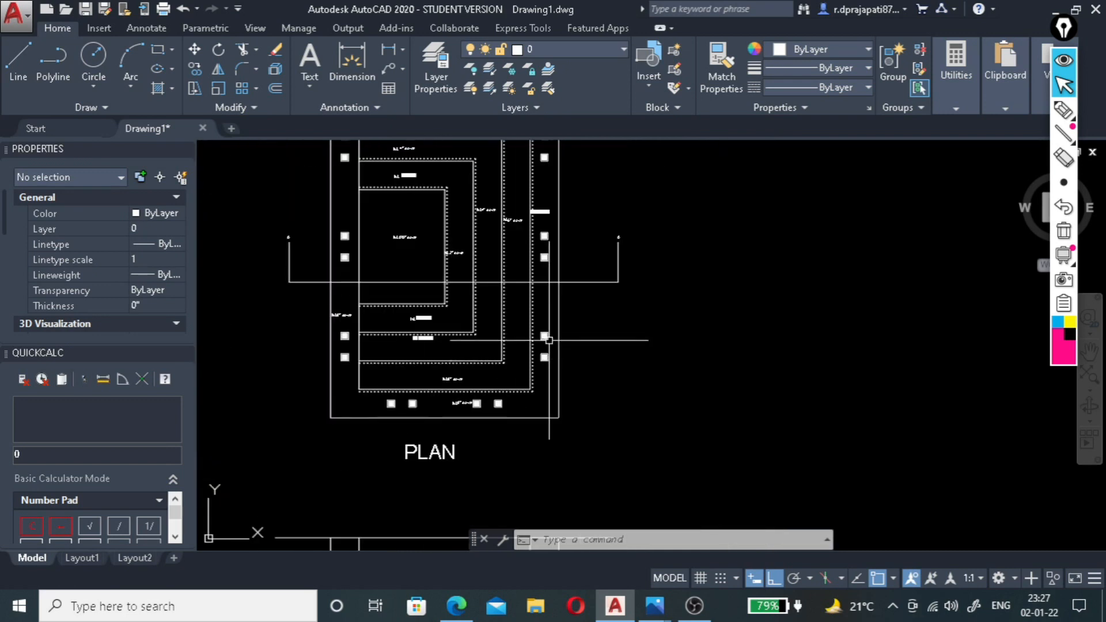
pyautogui.scroll(6, 547, 357)
pyautogui.scroll(2, 518, 180)
pyautogui.scroll(-8, 516, 173)
pyautogui.scroll(3, 526, 456)
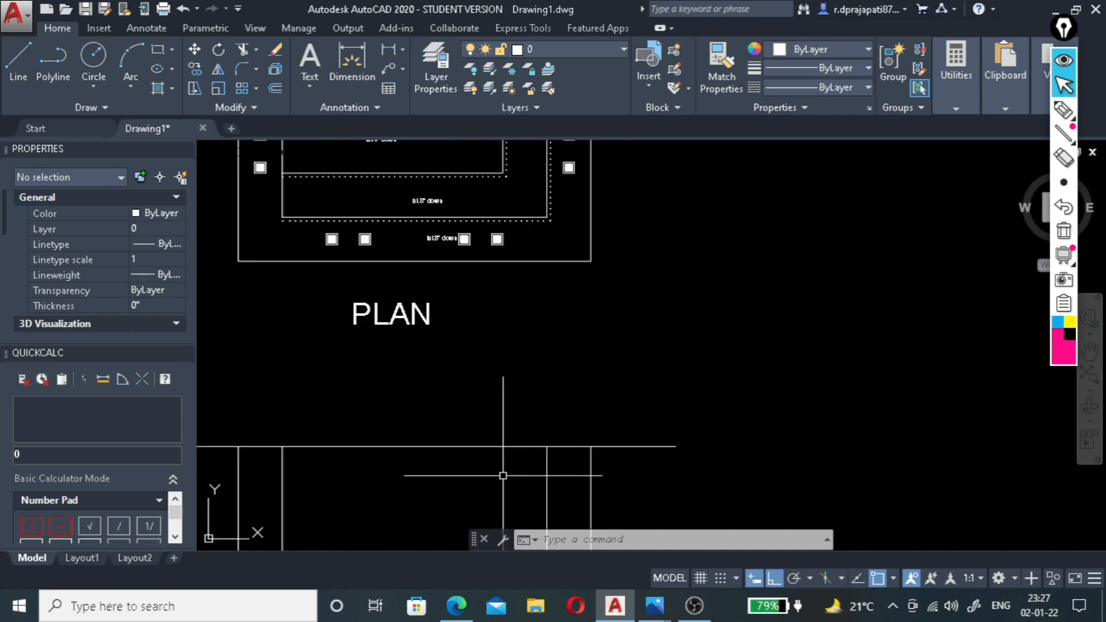
pyautogui.click(493, 445)
pyautogui.write('o')
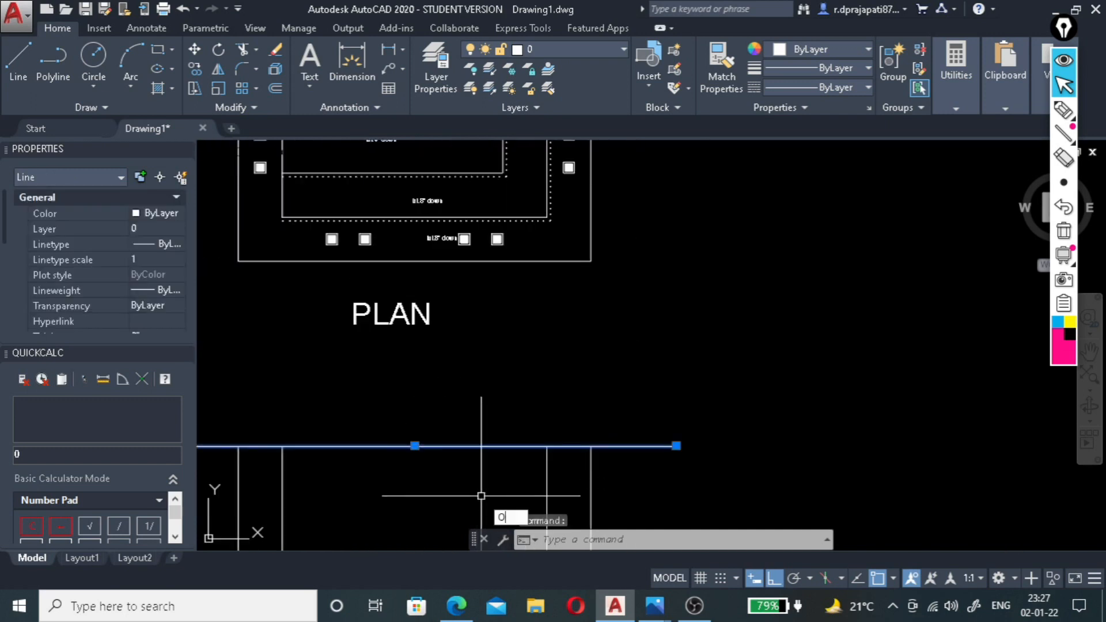
pyautogui.press('Return')
pyautogui.write('8')
pyautogui.press('Return')
pyautogui.click(481, 495)
pyautogui.scroll(-3, 498, 417)
pyautogui.scroll(4, 490, 437)
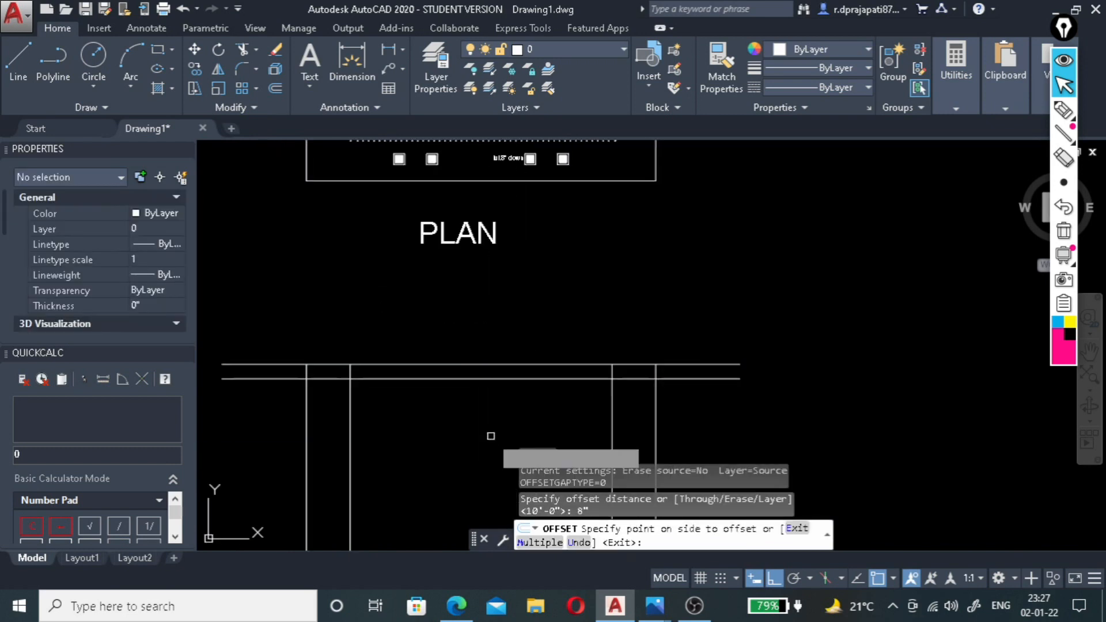
pyautogui.click(493, 434)
pyautogui.scroll(4, 459, 414)
pyautogui.scroll(-2, 639, 380)
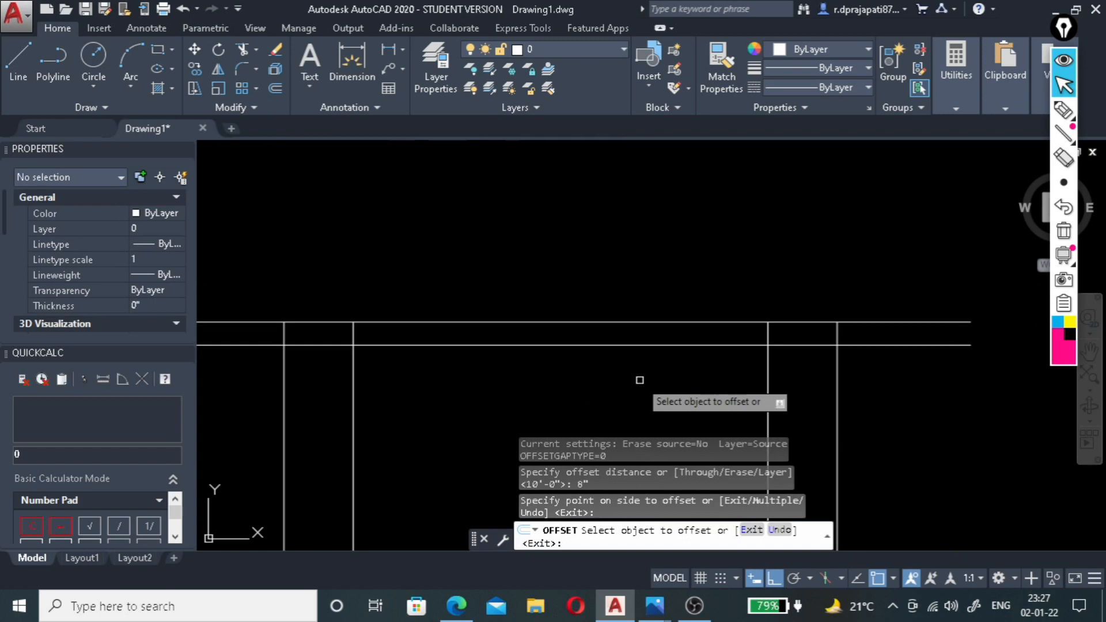
pyautogui.press('Escape')
# Trim the 8" offset line where it extends beyond the section's two outer vertical lines.
pyautogui.write('tr')
pyautogui.press('Return')
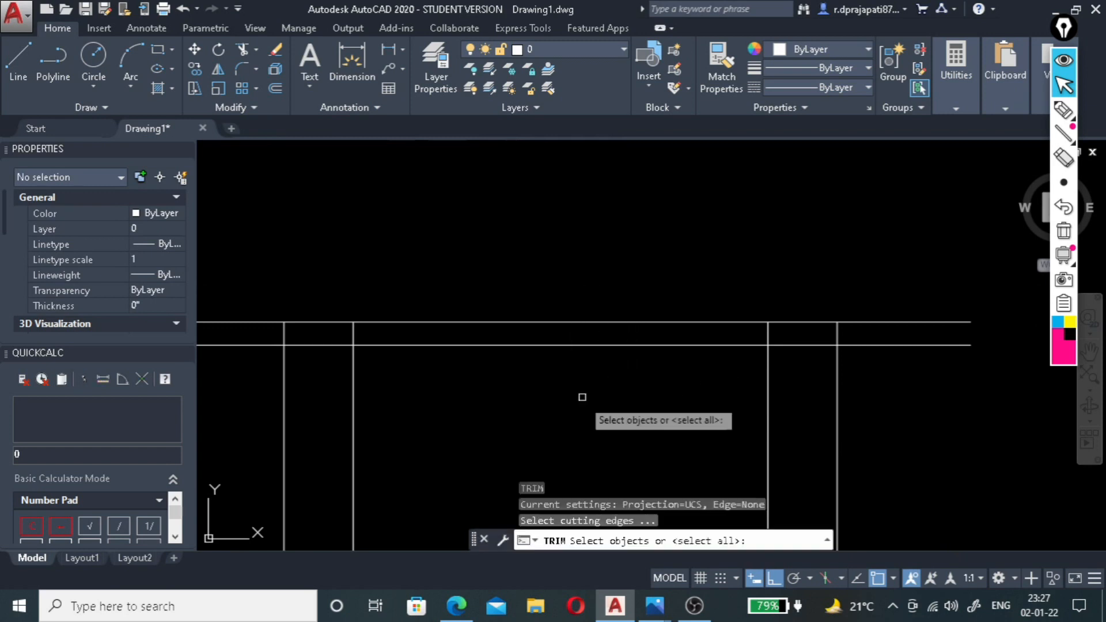
pyautogui.click(285, 393)
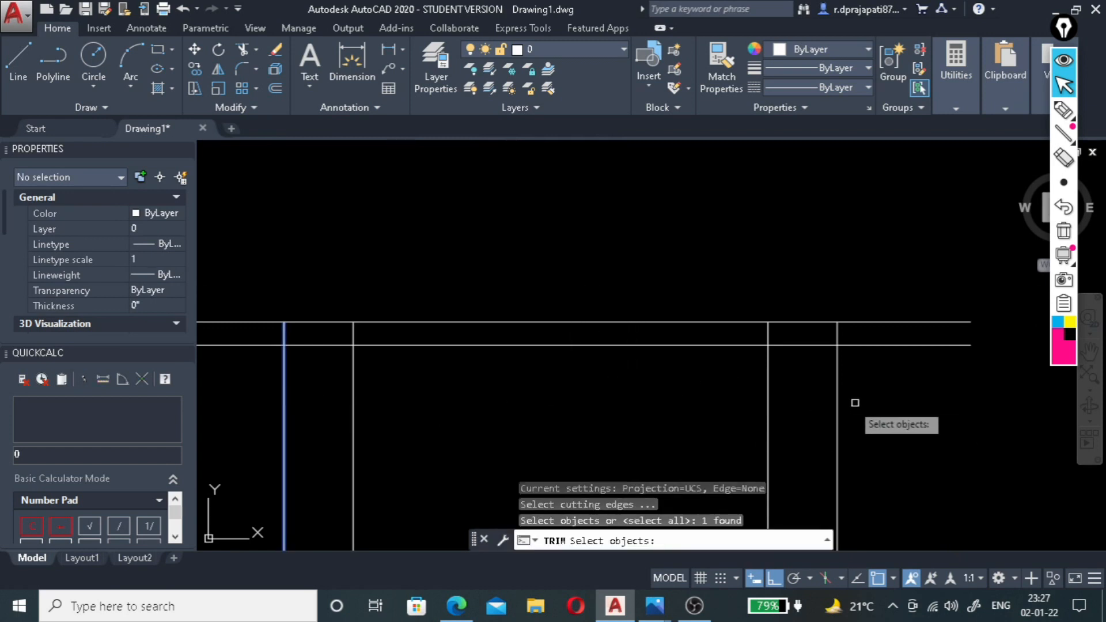
pyautogui.click(840, 398)
pyautogui.click(830, 405)
pyautogui.press('Return')
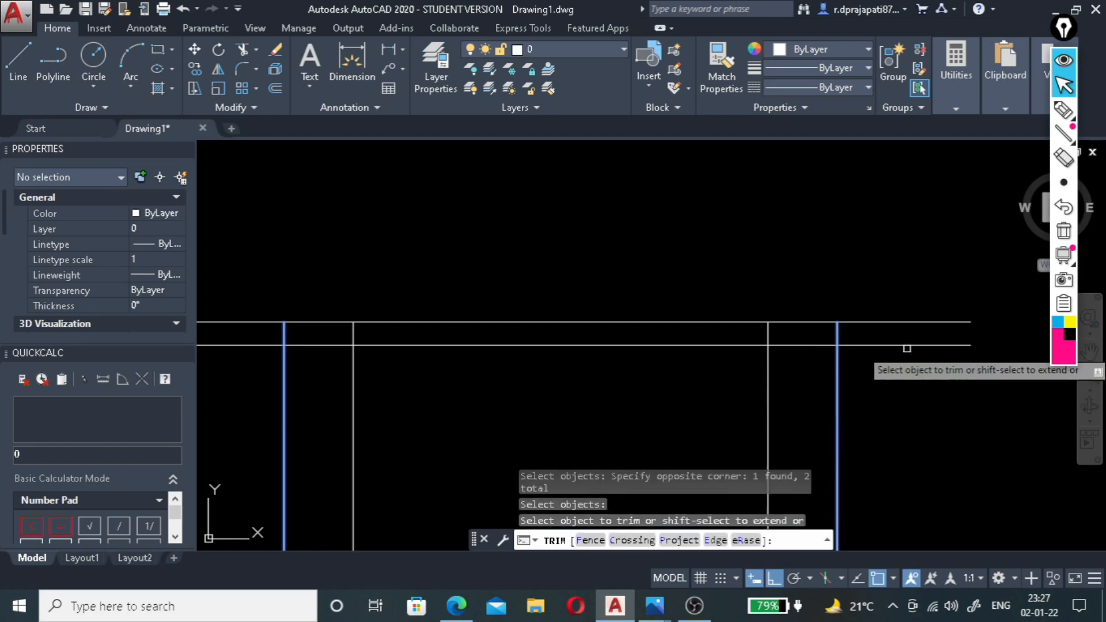
pyautogui.click(910, 345)
pyautogui.click(241, 345)
pyautogui.press('Return')
pyautogui.press('Return')
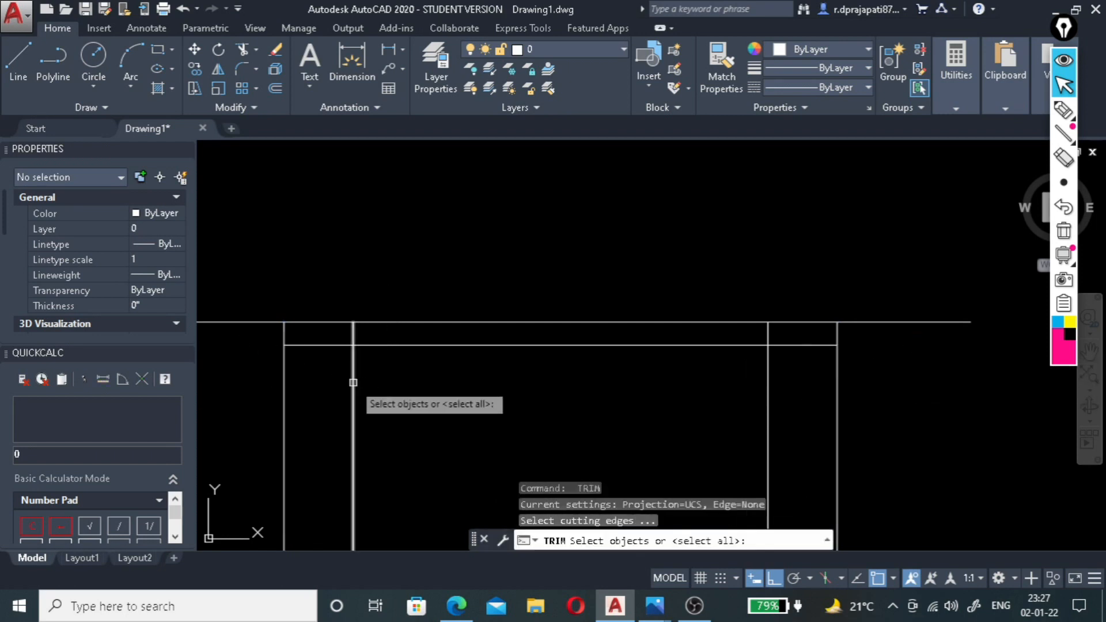
pyautogui.press('Escape')
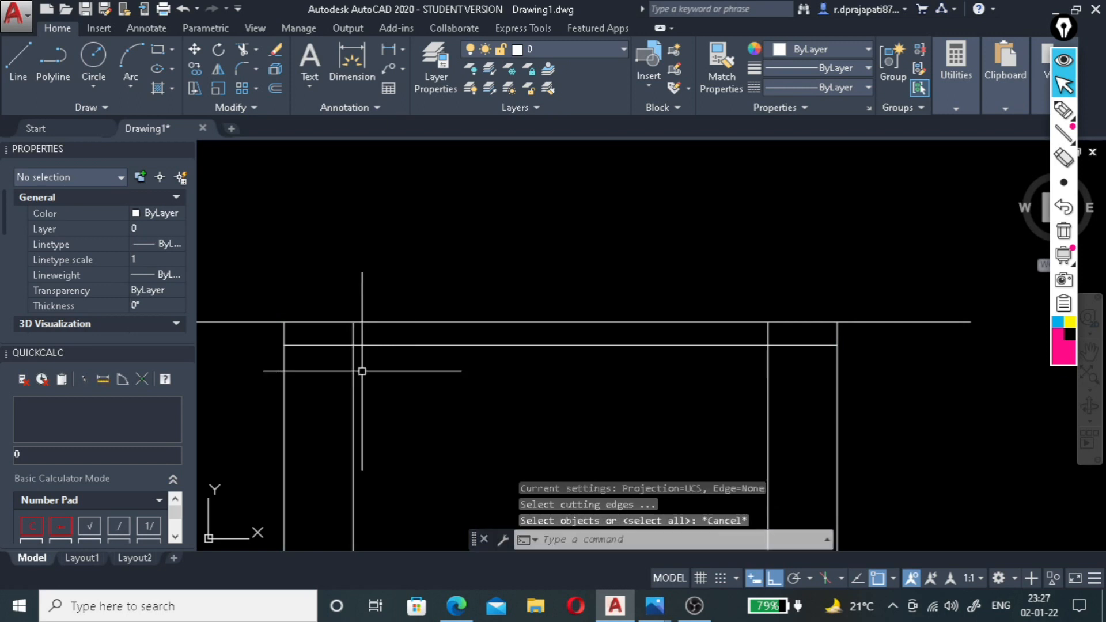
# Trim away the middle of the 8" offset line between the two inner vertical lines of the section.
pyautogui.scroll(1, 360, 366)
pyautogui.scroll(-1, 377, 381)
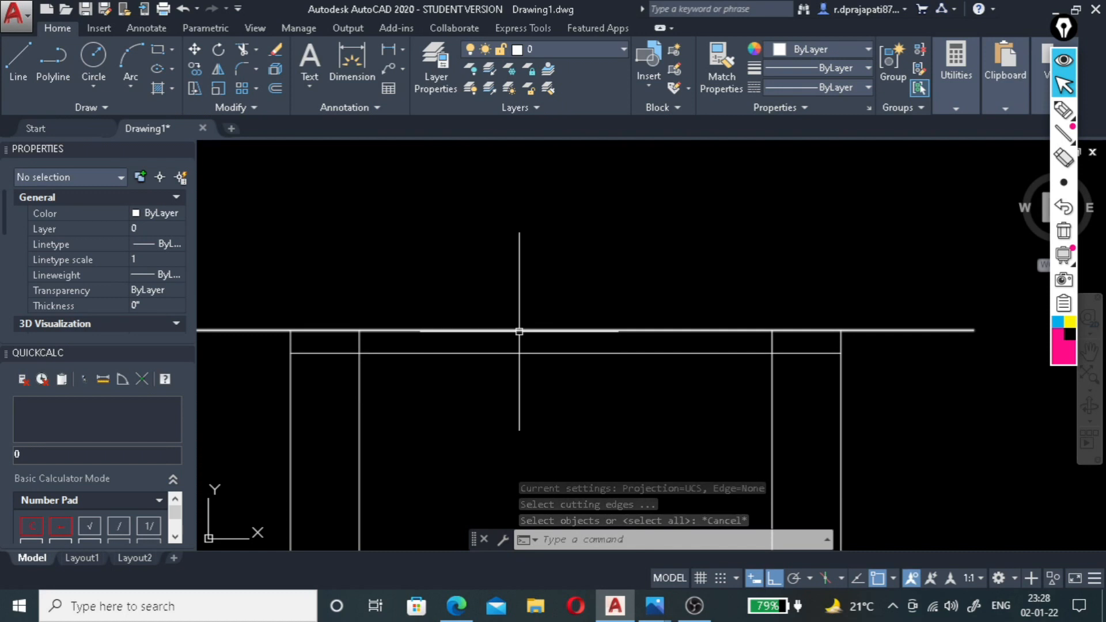
pyautogui.write('r')
pyautogui.press('Return')
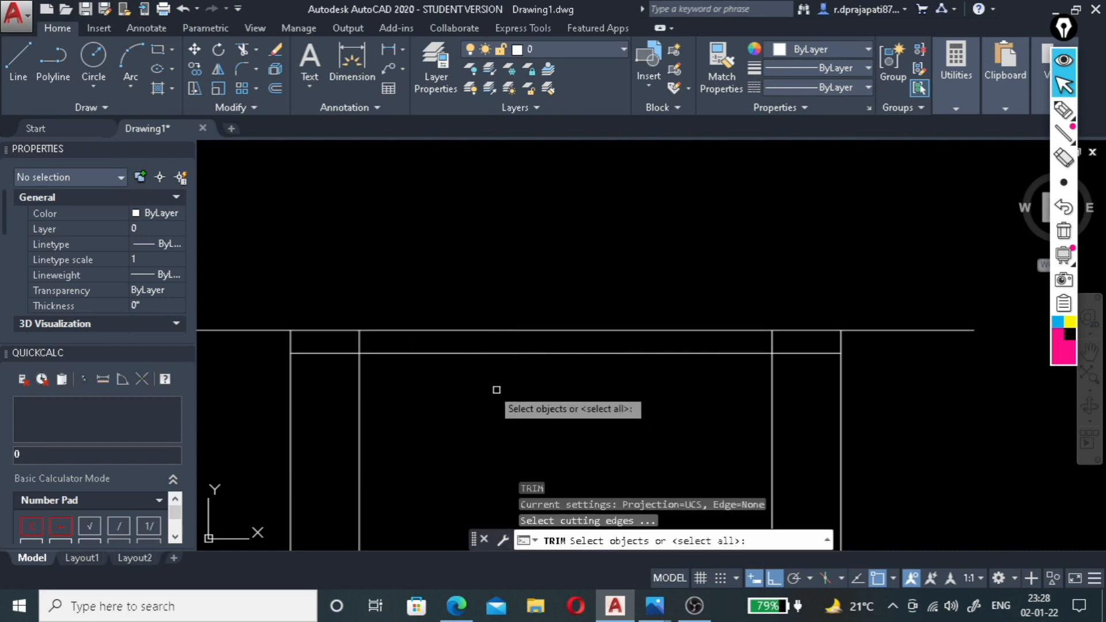
pyautogui.click(361, 394)
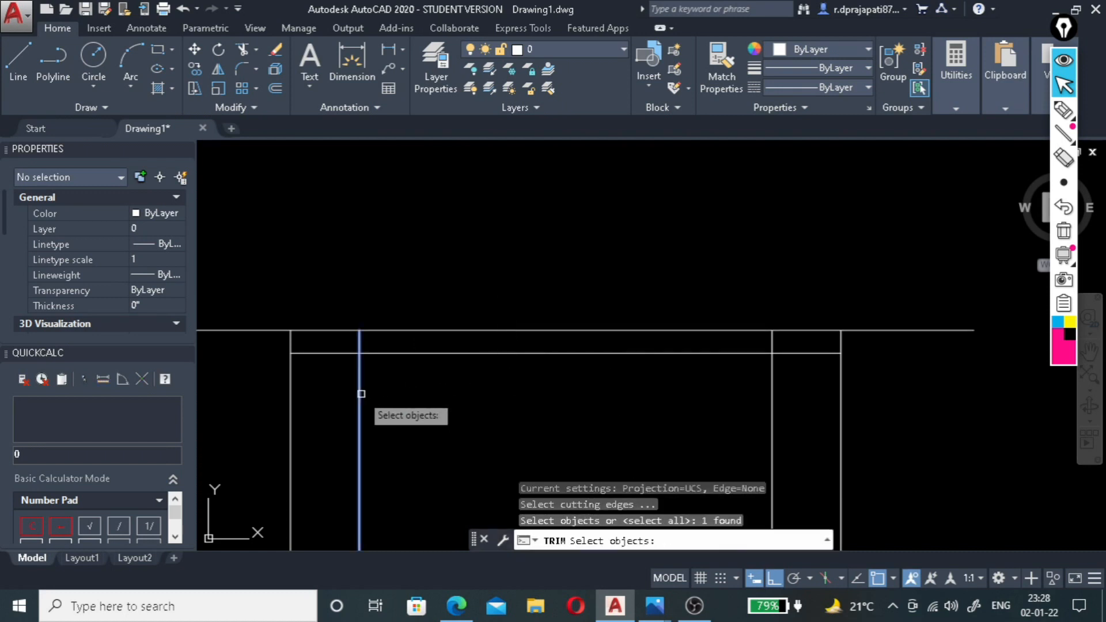
pyautogui.click(770, 402)
pyautogui.press('Return')
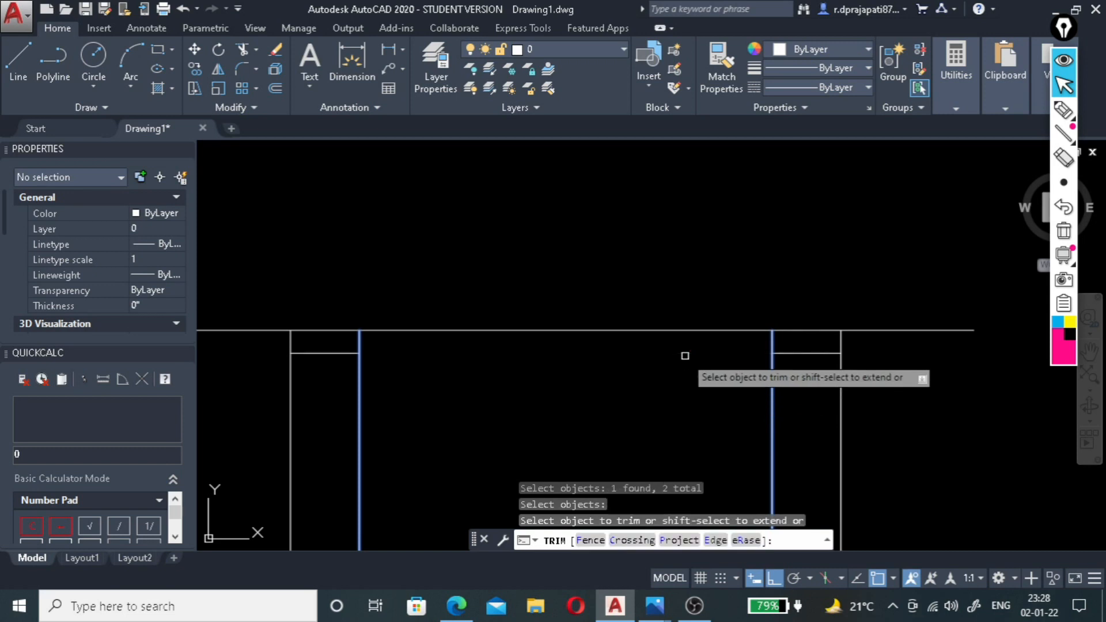
pyautogui.press('Escape')
# Trim both inner vertical lines below the short horizontal segments to form the ceiling drops at each side.
pyautogui.write('TR')
pyautogui.press('Return')
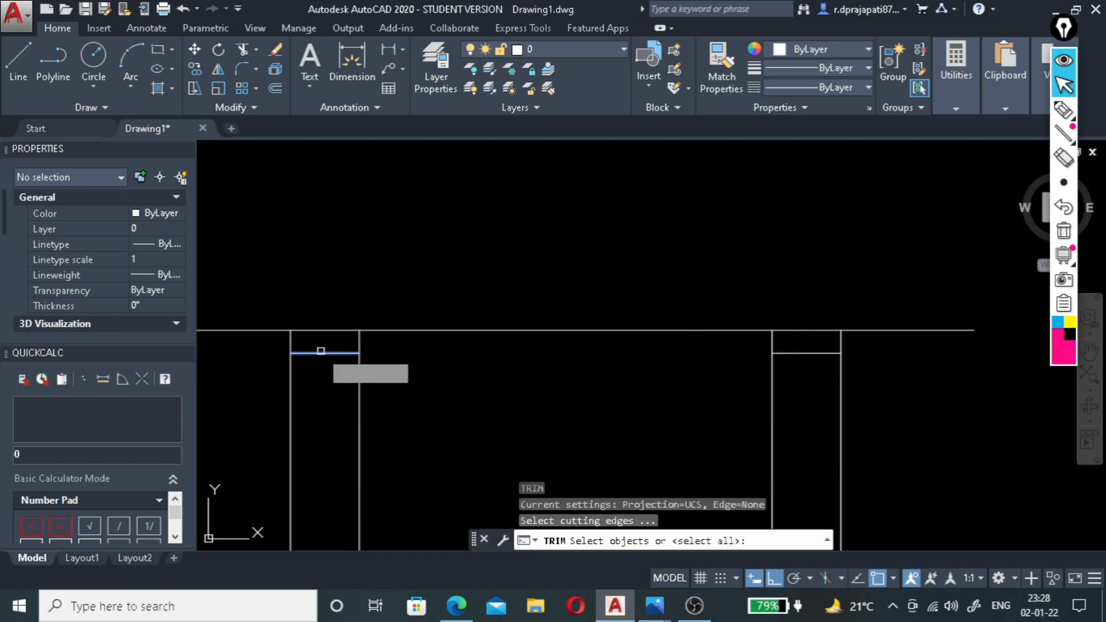
pyautogui.click(319, 352)
pyautogui.click(795, 354)
pyautogui.press('Return')
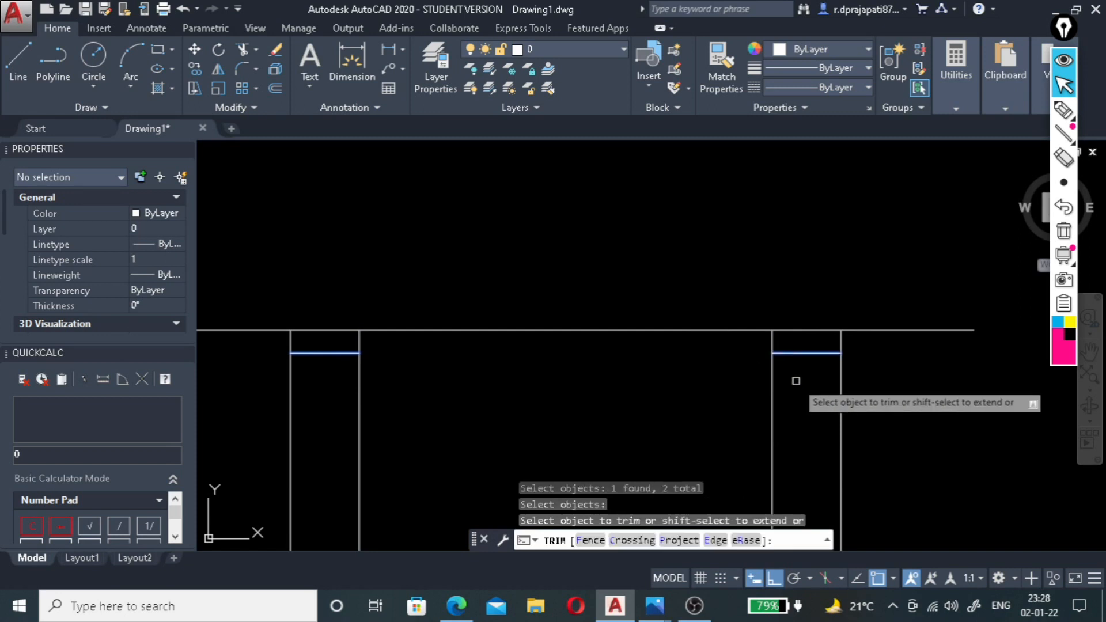
pyautogui.click(796, 380)
pyautogui.click(349, 433)
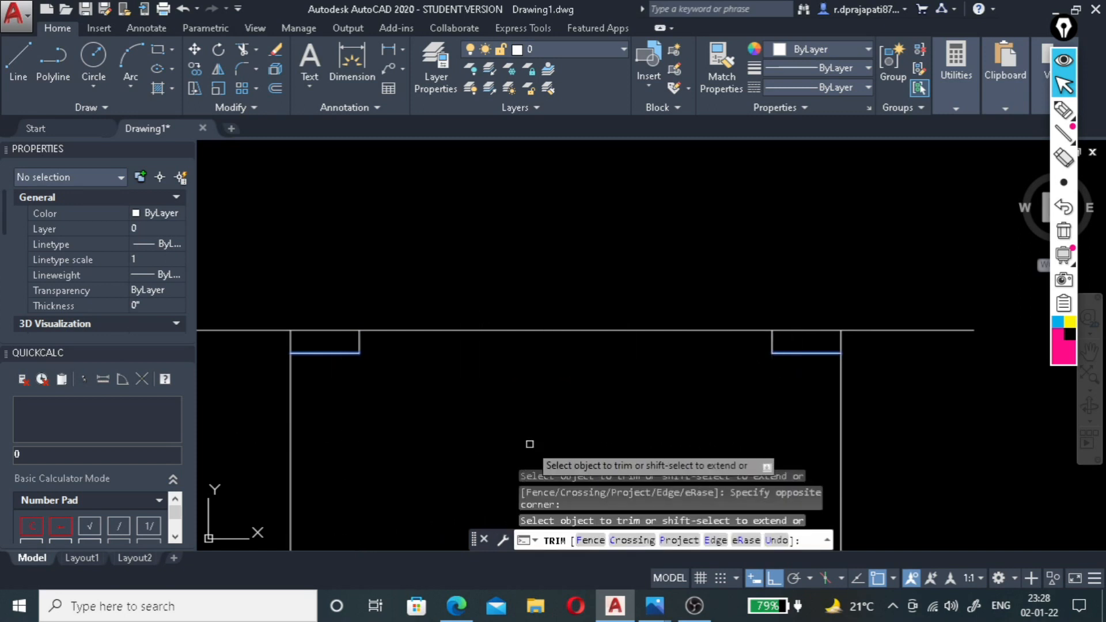
pyautogui.press('Escape')
# Add a vertical linear dimension for the depth of the section's left ceiling drop.
pyautogui.scroll(2, 324, 340)
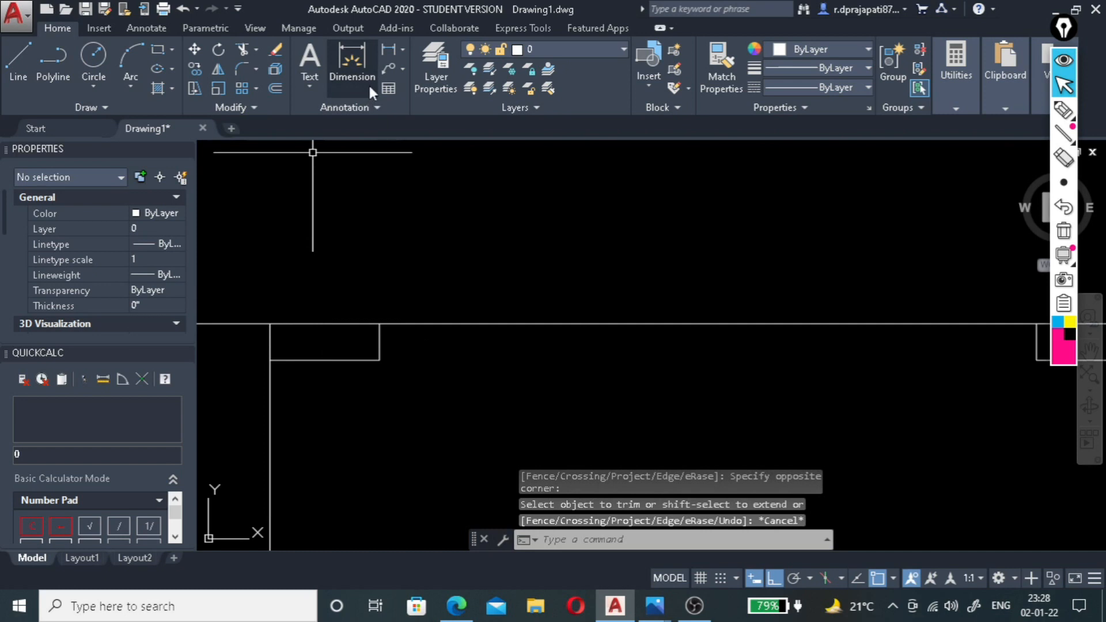
pyautogui.click(390, 47)
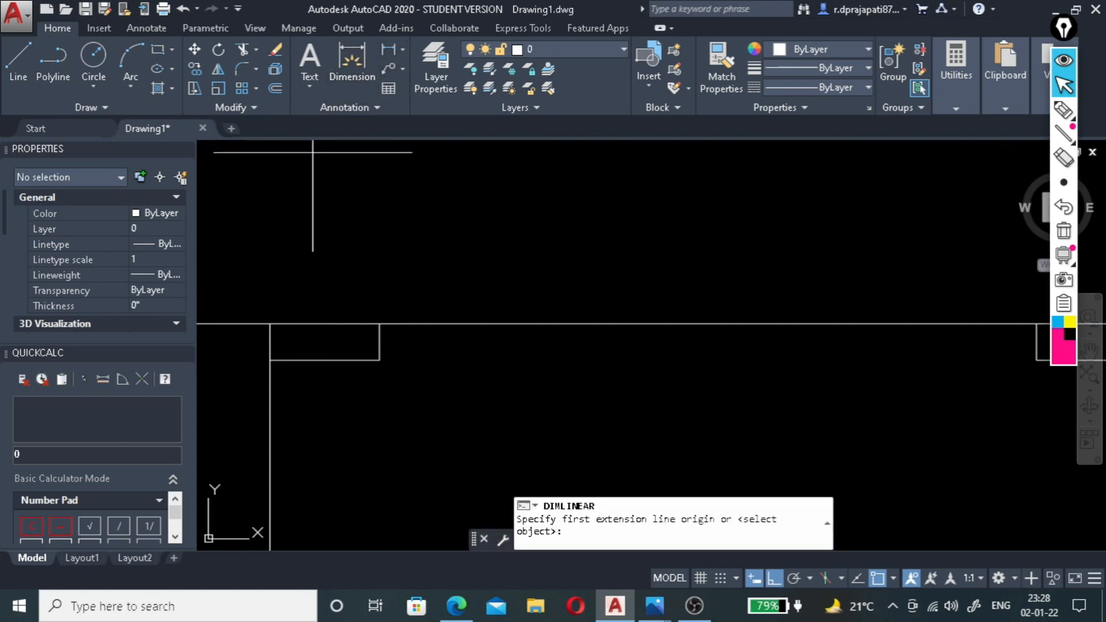
pyautogui.click(326, 324)
pyautogui.click(326, 360)
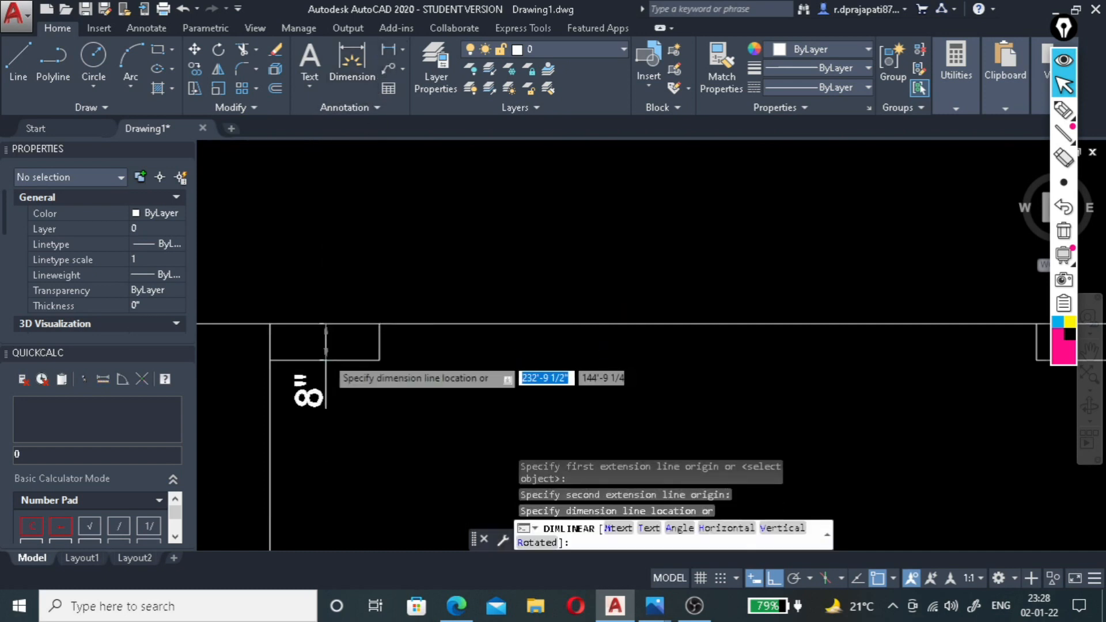
pyautogui.scroll(2, 327, 355)
pyautogui.click(328, 380)
pyautogui.scroll(-4, 368, 399)
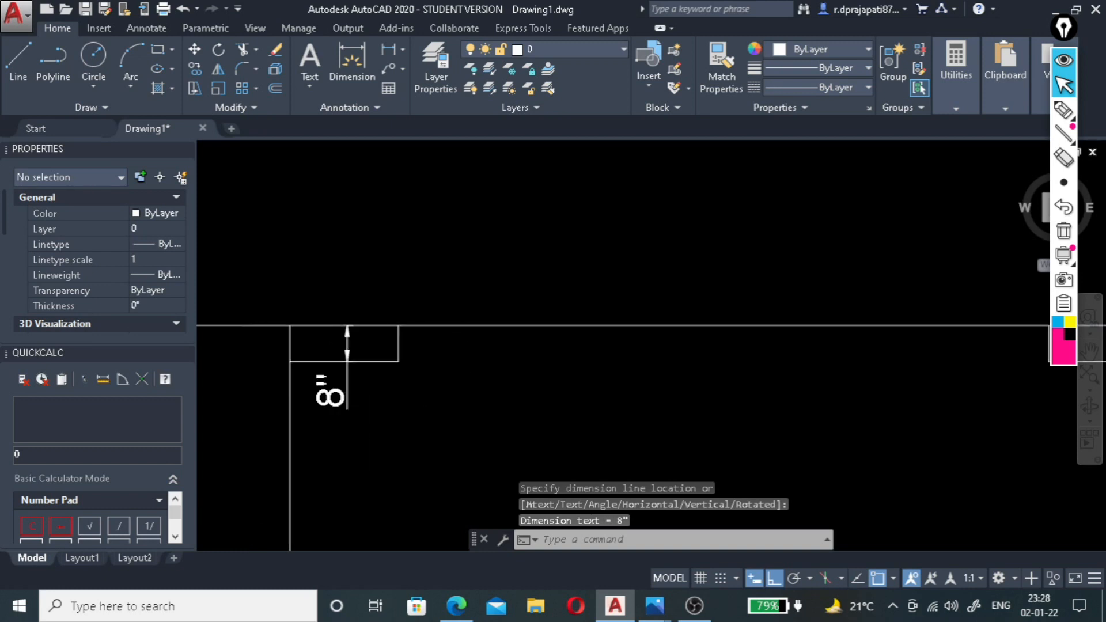
# Offset the right ceiling drop's inner vertical edge leftward three times in succession at 2' spacing.
pyautogui.scroll(-2, 384, 358)
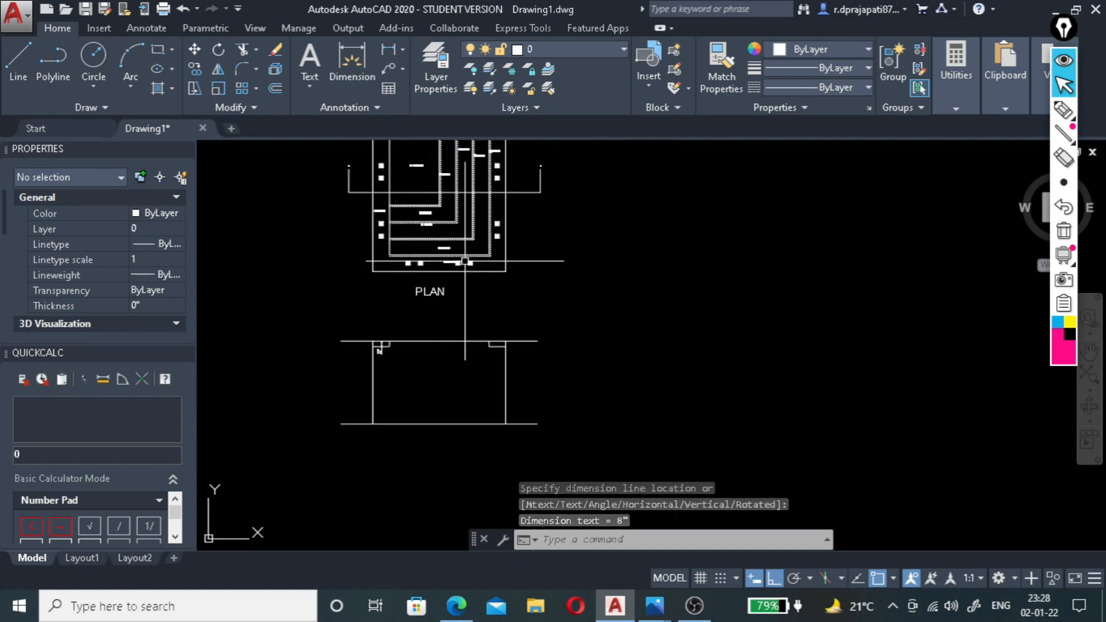
pyautogui.scroll(4, 503, 206)
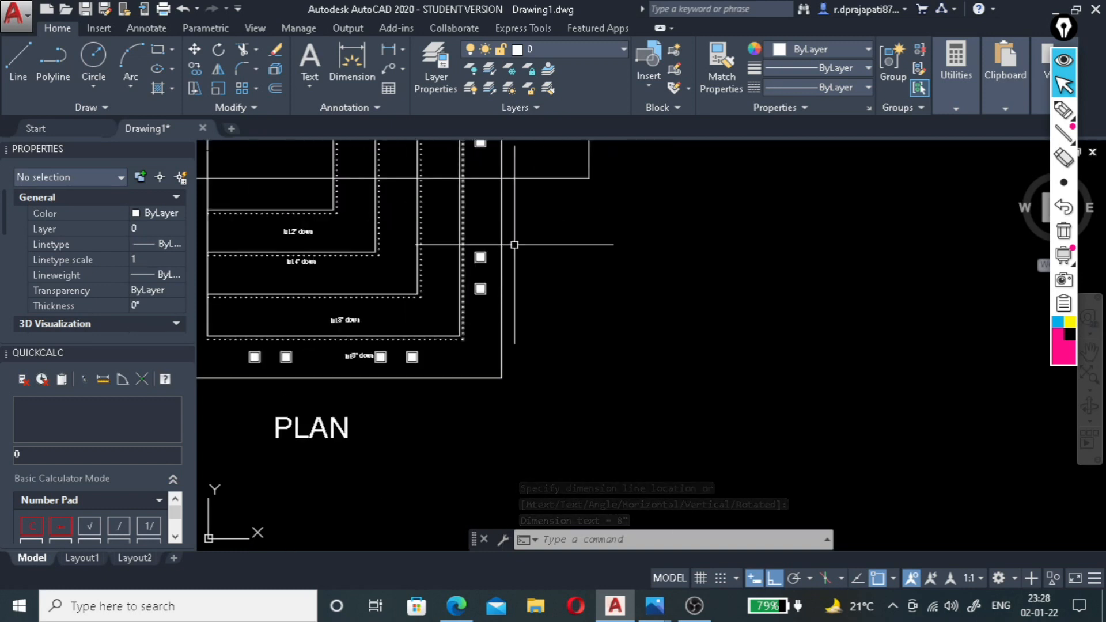
pyautogui.scroll(-2, 492, 232)
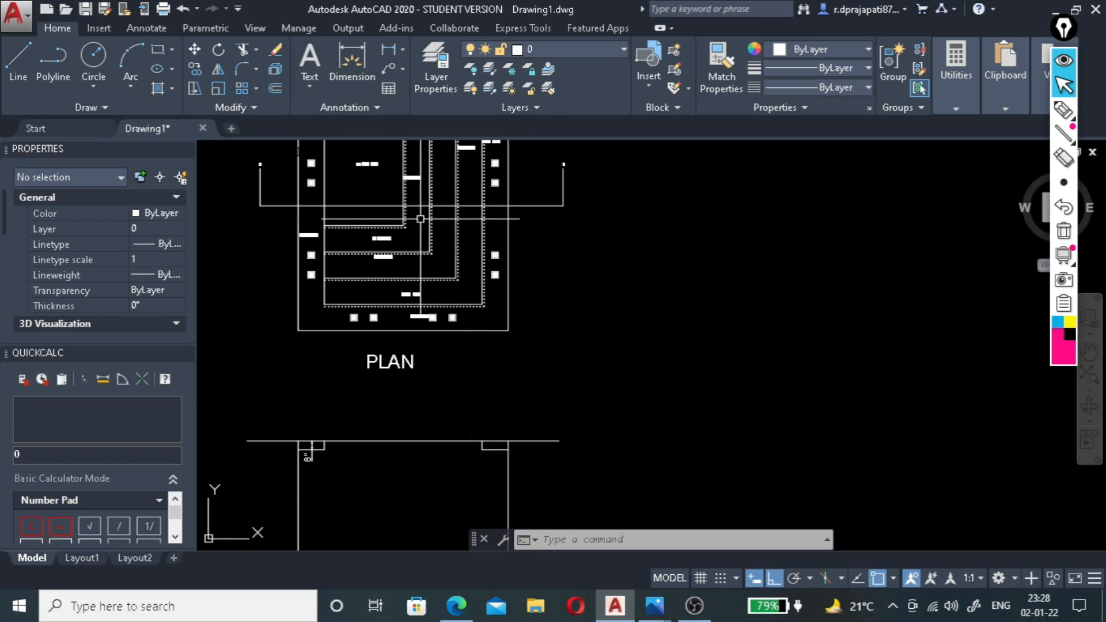
pyautogui.scroll(4, 468, 456)
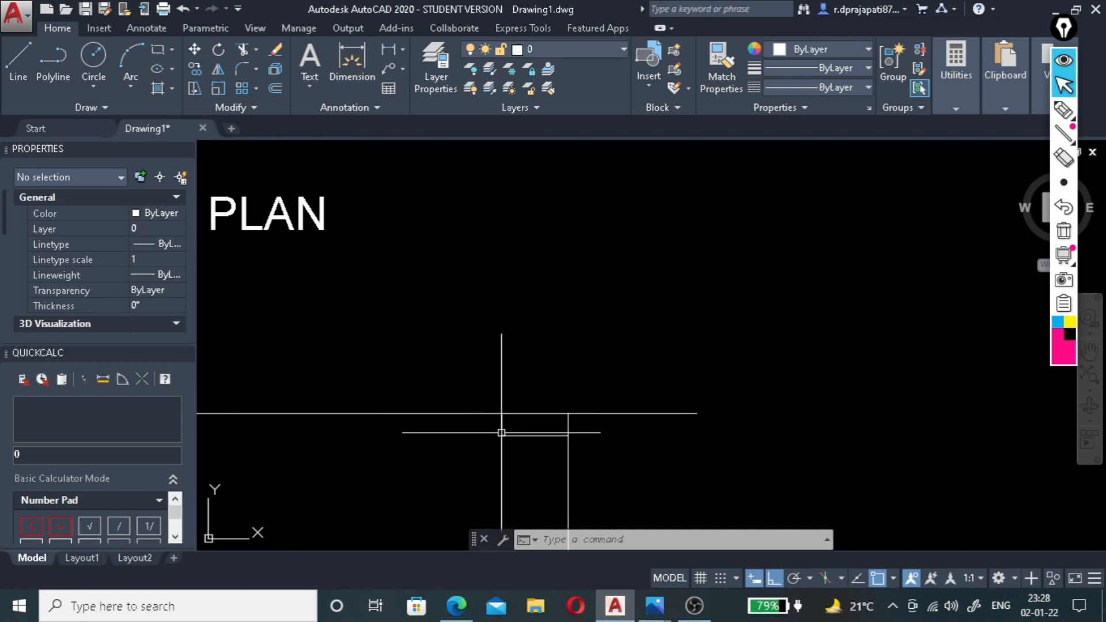
pyautogui.scroll(-2, 498, 451)
pyautogui.scroll(4, 498, 451)
pyautogui.click(526, 443)
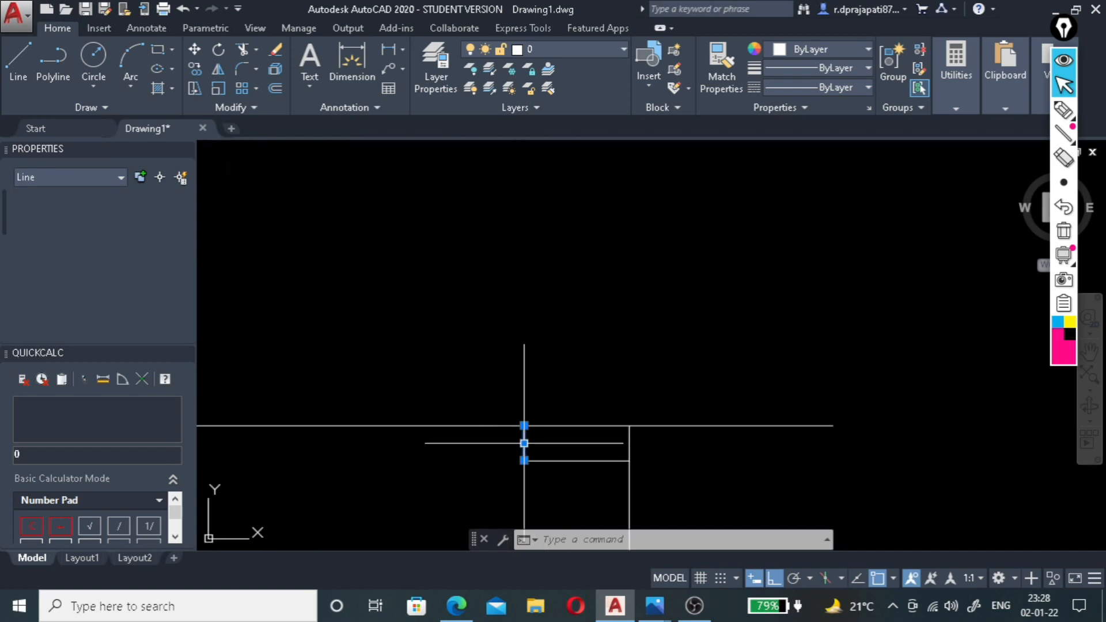
pyautogui.press('Return')
pyautogui.write('2')
pyautogui.press('Return')
pyautogui.click(524, 445)
pyautogui.click(452, 451)
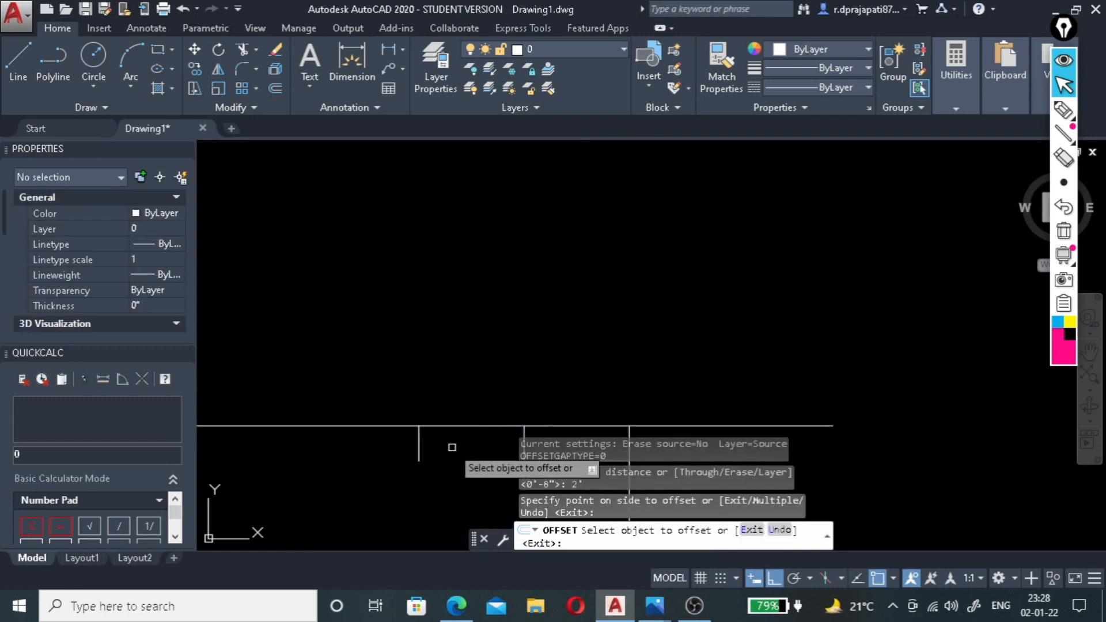
pyautogui.click(422, 442)
pyautogui.click(368, 444)
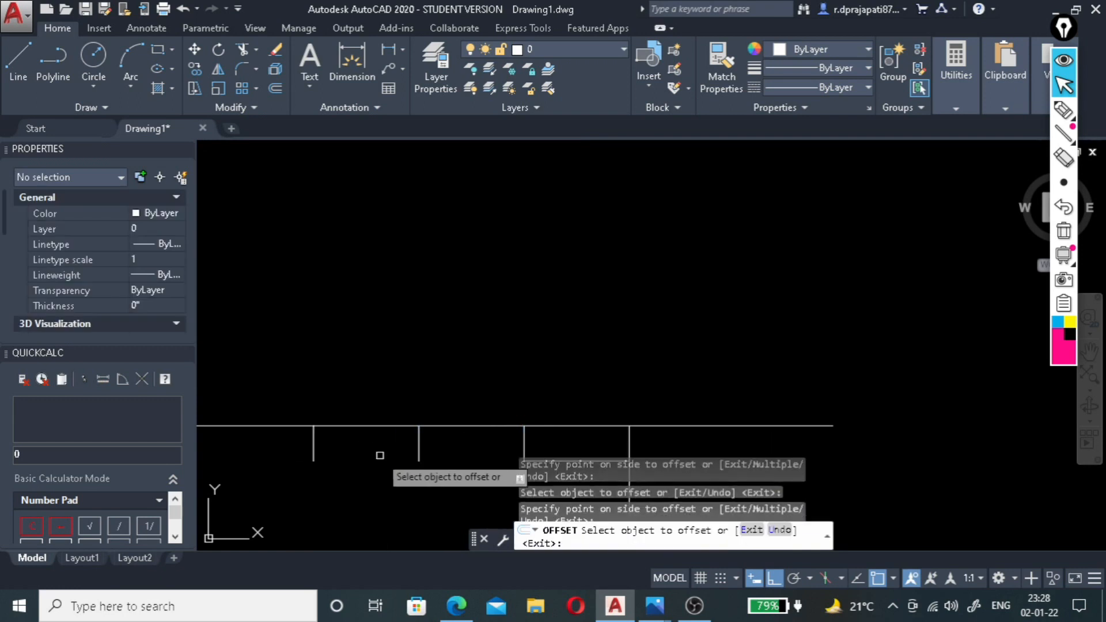
pyautogui.click(315, 443)
pyautogui.click(256, 443)
pyautogui.scroll(-2, 521, 431)
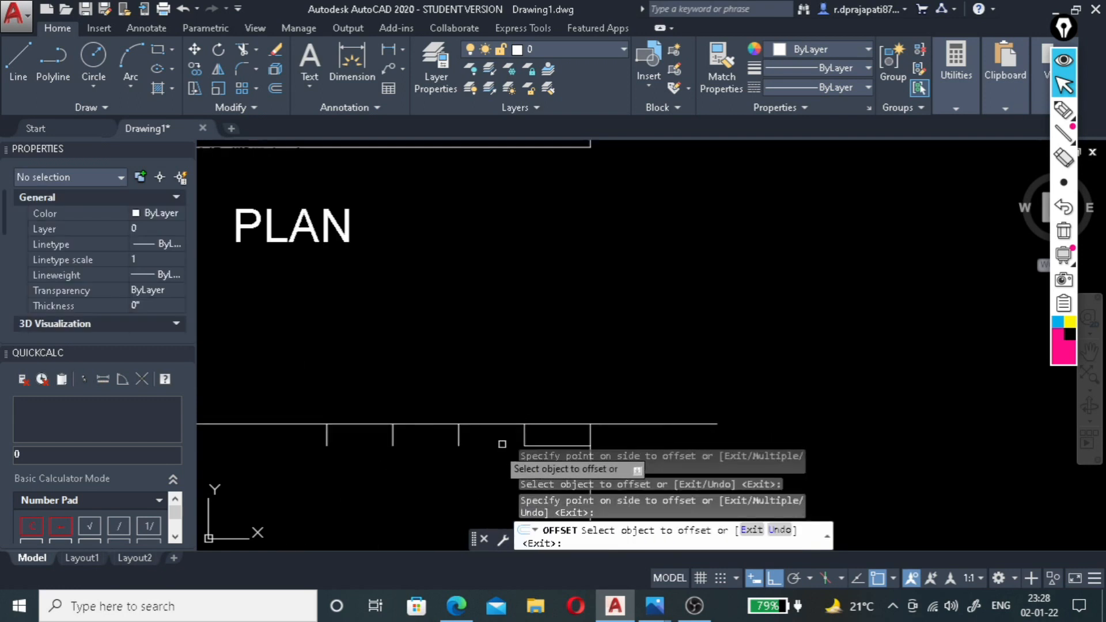
pyautogui.press('Escape')
# Offset the section's top horizontal line 6" downward for the next ceiling level.
pyautogui.scroll(3, 461, 444)
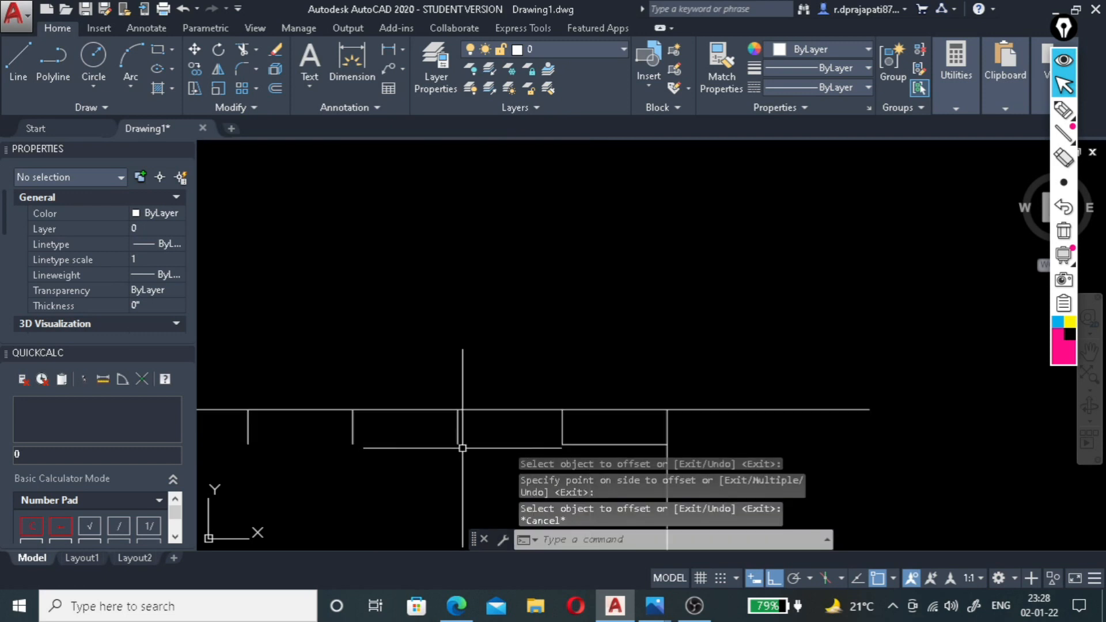
pyautogui.click(523, 410)
pyautogui.write('o')
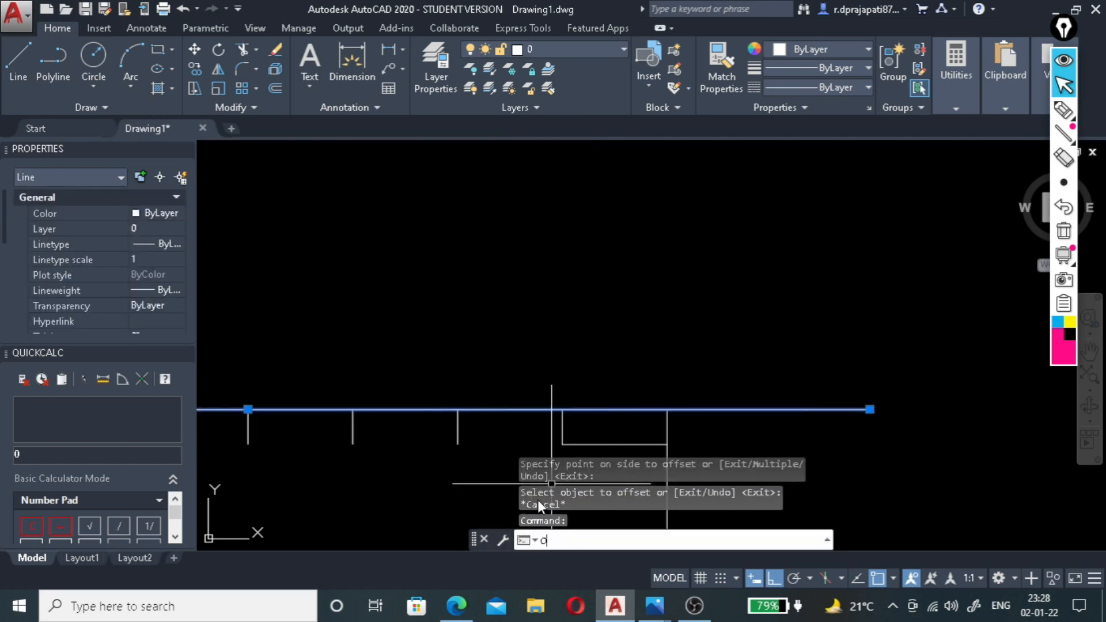
pyautogui.press('Return')
pyautogui.write('6')
pyautogui.press('Return')
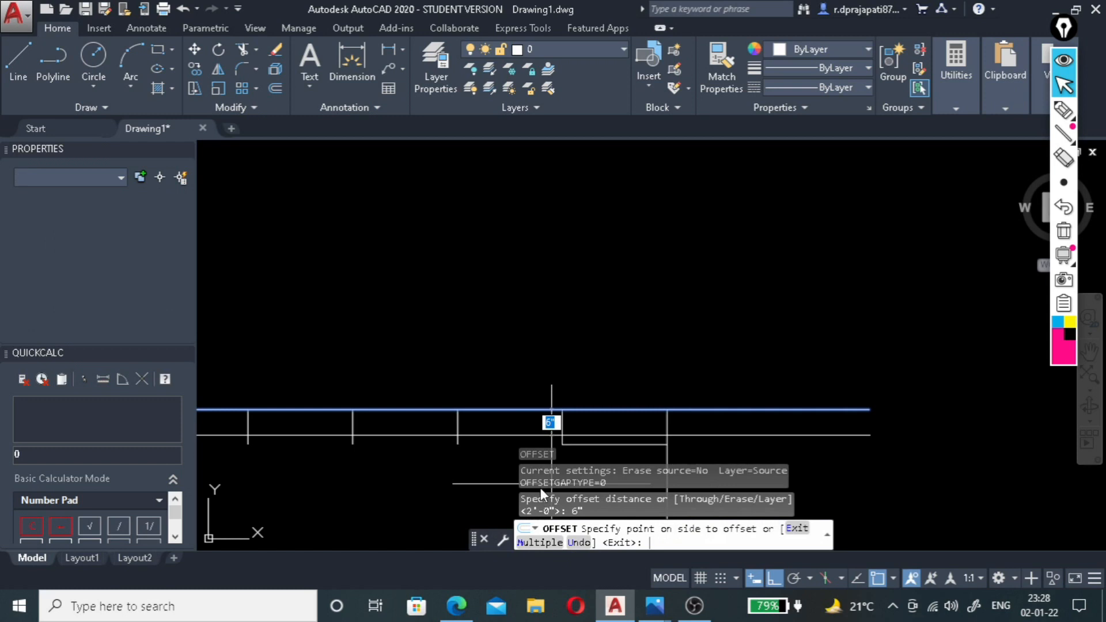
pyautogui.scroll(-2, 530, 386)
pyautogui.click(531, 403)
pyautogui.scroll(3, 521, 418)
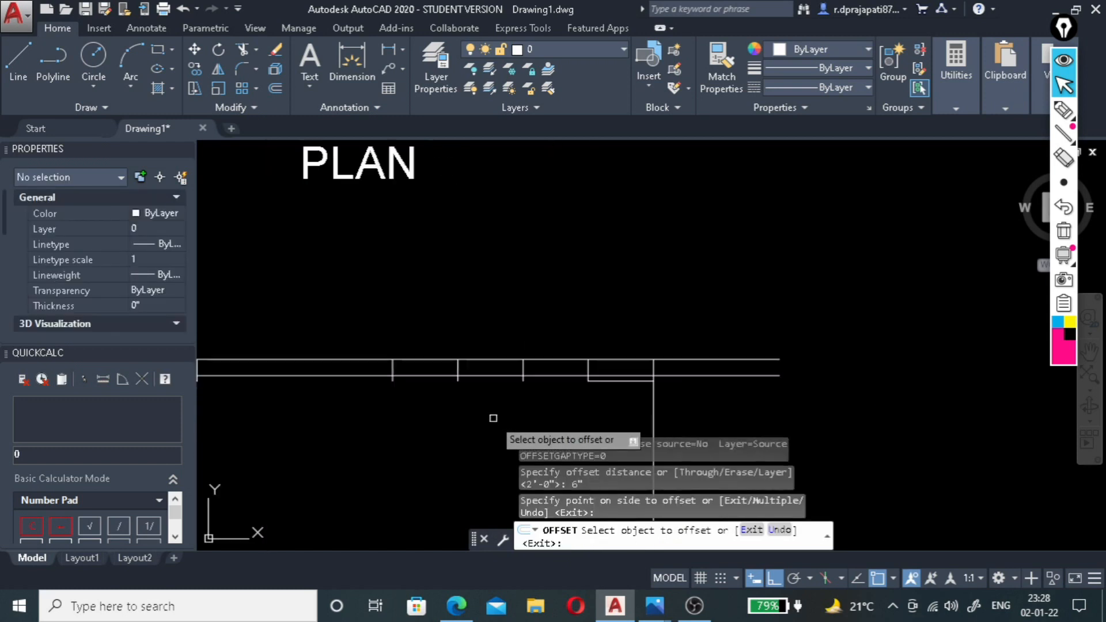
pyautogui.scroll(-3, 661, 400)
pyautogui.press('Escape')
pyautogui.scroll(2, 383, 387)
pyautogui.scroll(2, 512, 412)
pyautogui.scroll(-4, 672, 402)
pyautogui.scroll(4, 673, 403)
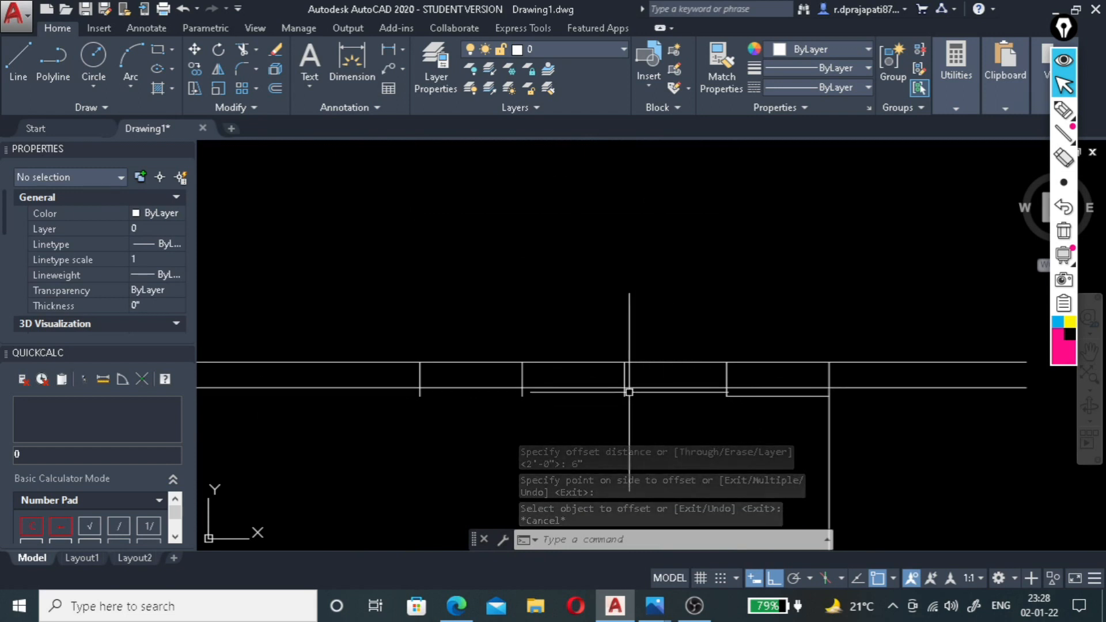
pyautogui.scroll(2, 634, 399)
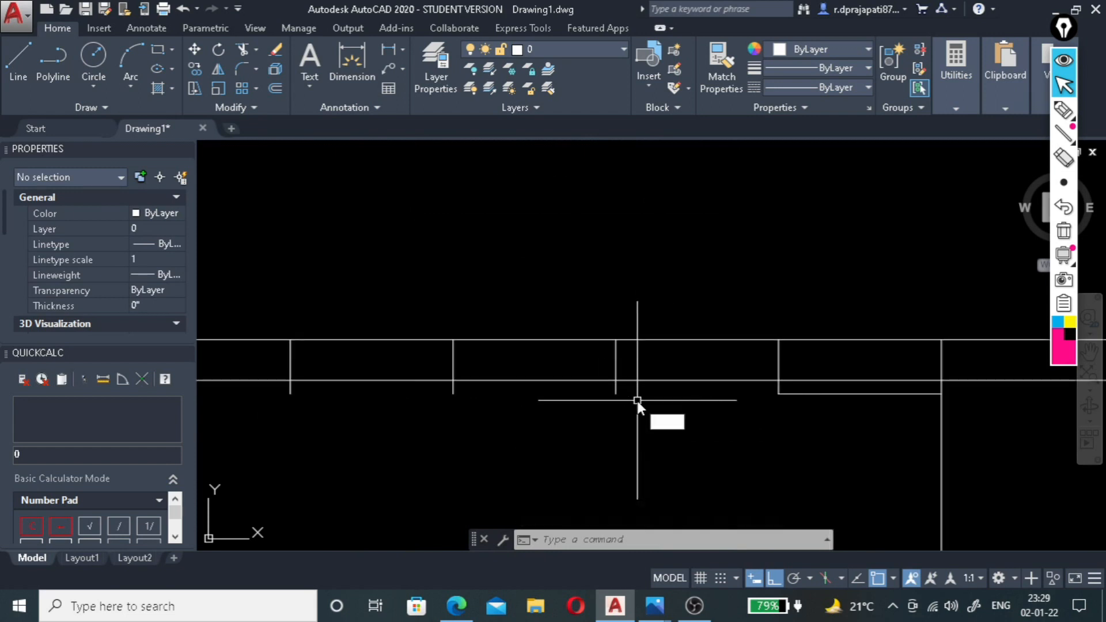
# Trim the 6" ceiling level line to the bay immediately left of the right ceiling drop.
pyautogui.write('tr')
pyautogui.press('Return')
pyautogui.click(616, 370)
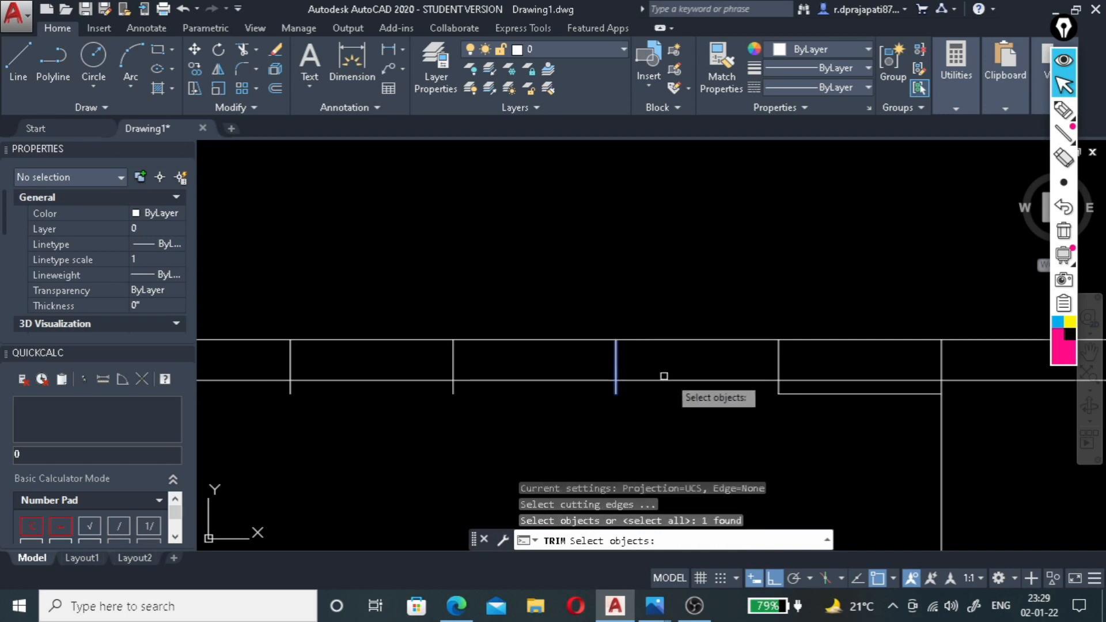
pyautogui.click(777, 365)
pyautogui.press('Return')
pyautogui.moveTo(592, 365); pyautogui.dragTo(556, 421)
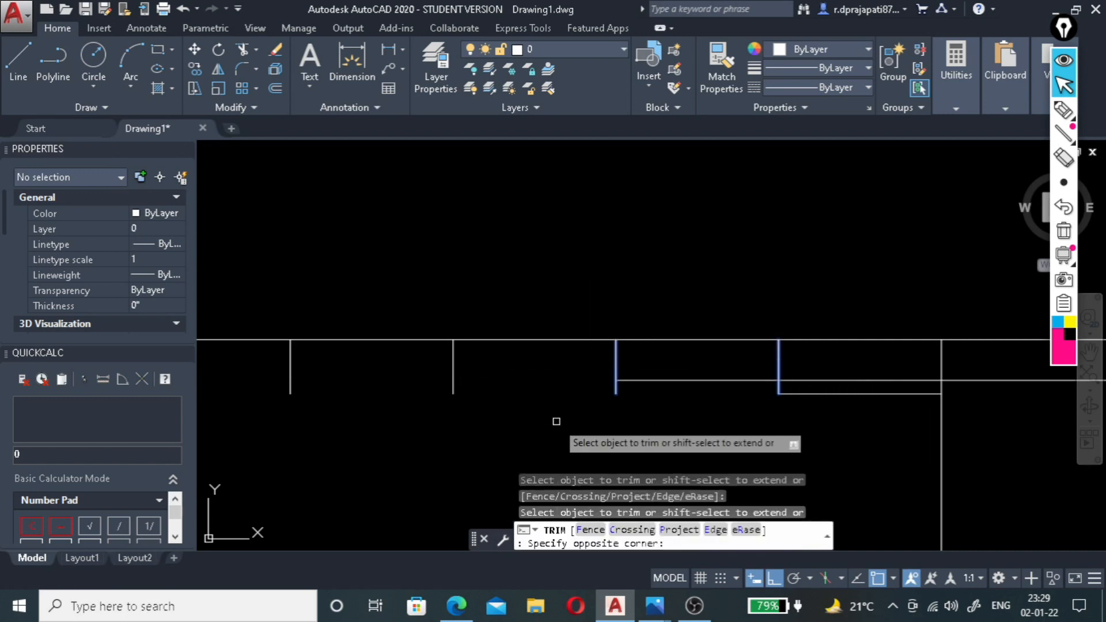
pyautogui.click(557, 421)
pyautogui.click(804, 383)
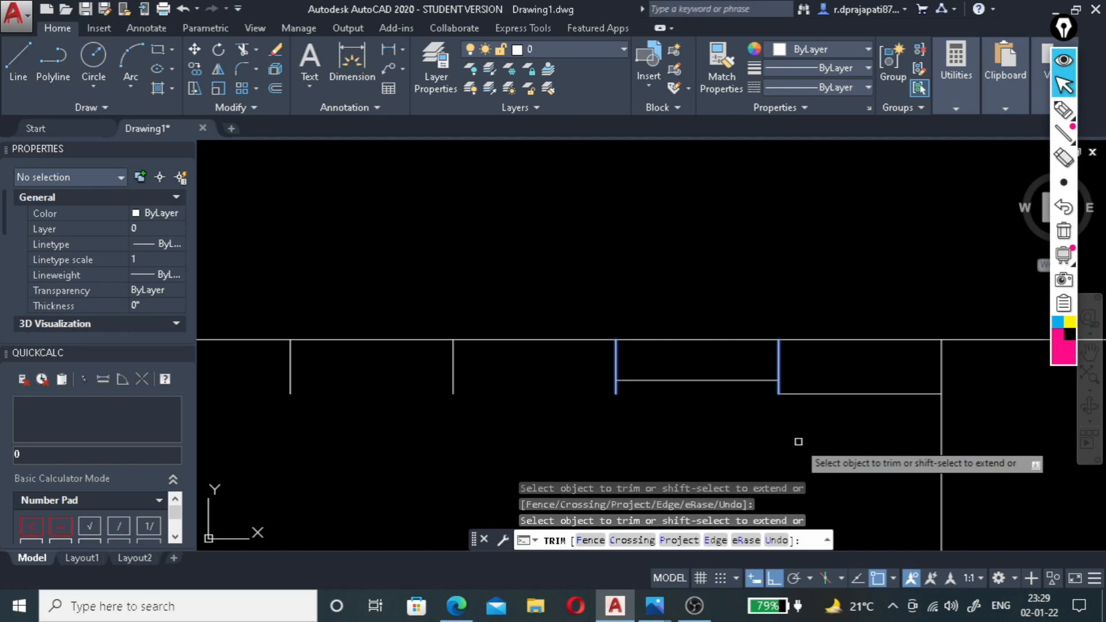
pyautogui.press('Escape')
# Trim the vertical line's lower end where it extends below the 6" ceiling level.
pyautogui.press('Return')
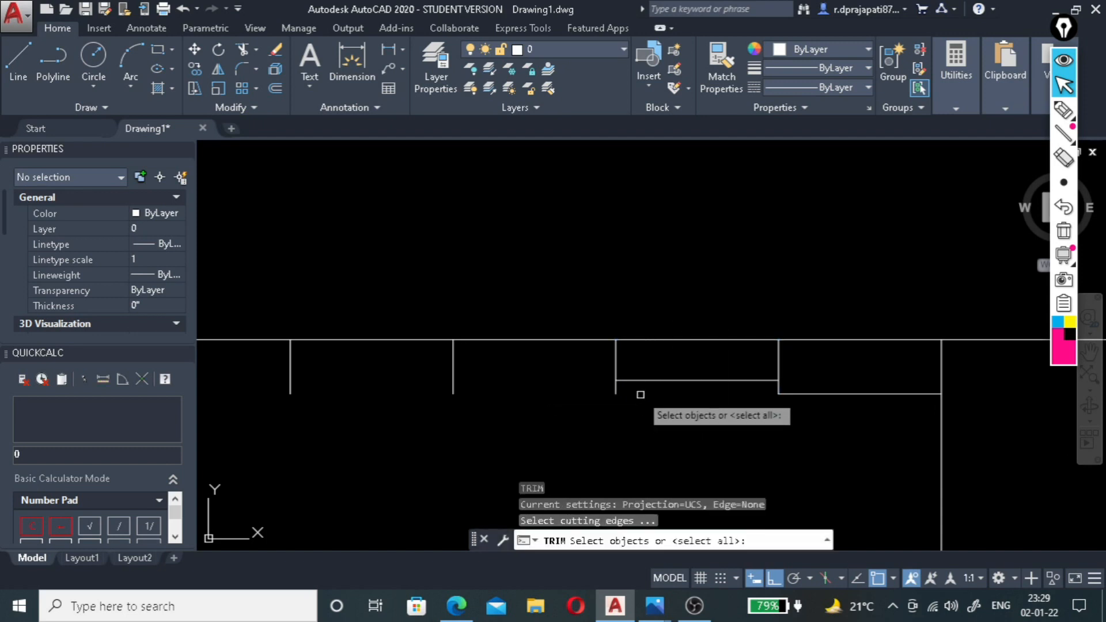
pyautogui.click(641, 381)
pyautogui.press('Return')
pyautogui.click(627, 389)
pyautogui.click(495, 397)
pyautogui.press('Escape')
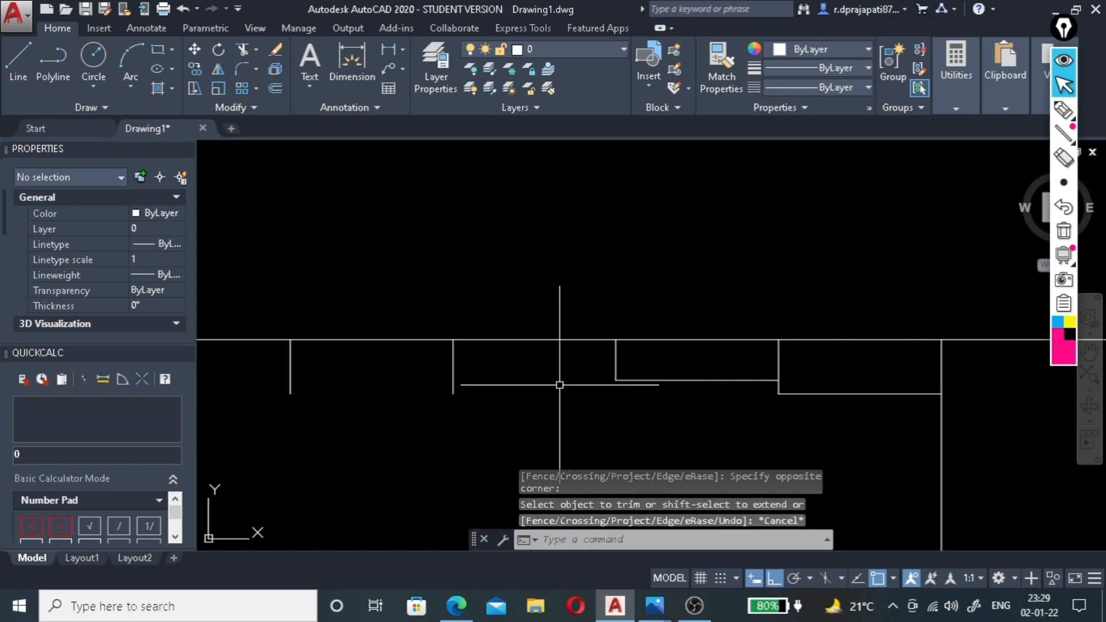
# Offset the section's top horizontal line 4" downward for the next ceiling level.
pyautogui.click(565, 340)
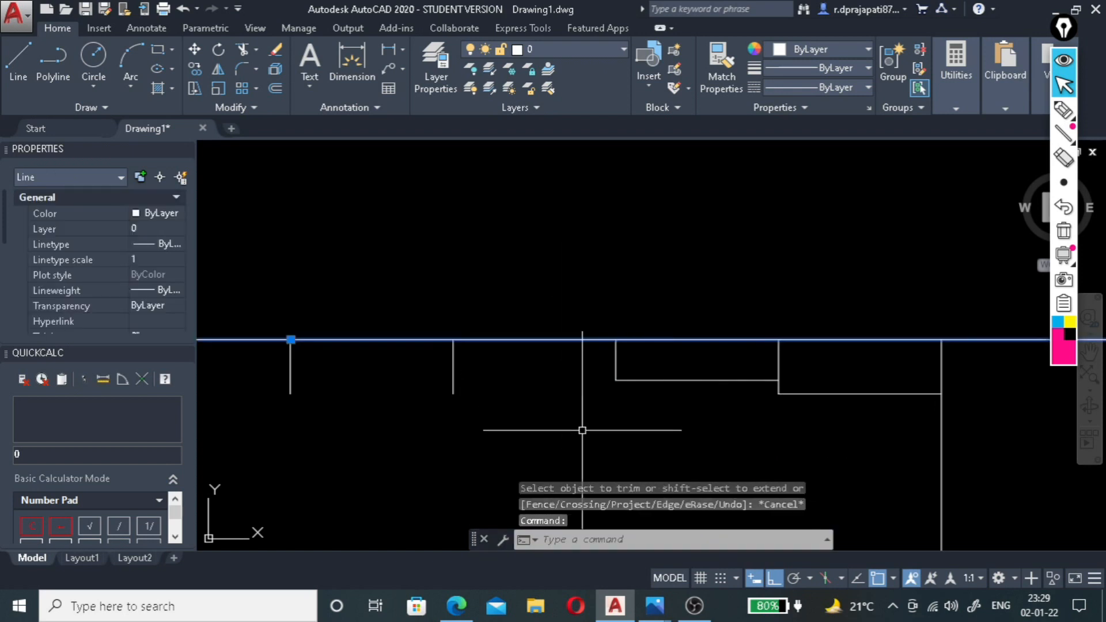
pyautogui.write('o')
pyautogui.press('Return')
pyautogui.write('4')
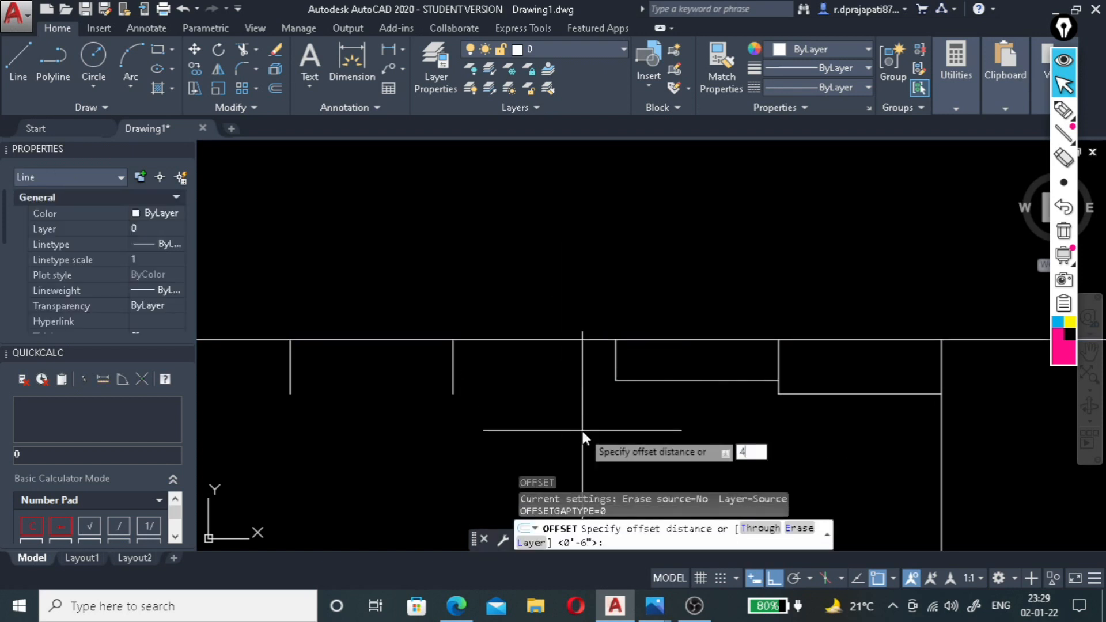
pyautogui.write('"')
pyautogui.press('Return')
pyautogui.click(582, 339)
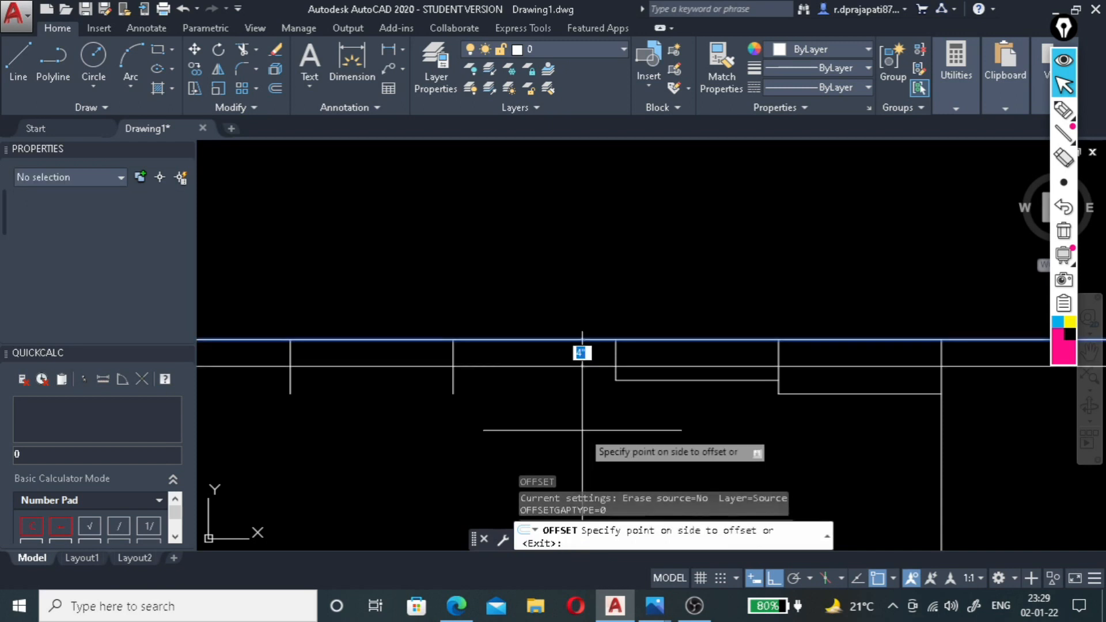
pyautogui.click(581, 353)
pyautogui.press('Escape')
# Trim the 4" ceiling level line to the 2' bay immediately left of the 6" step.
pyautogui.press('Return')
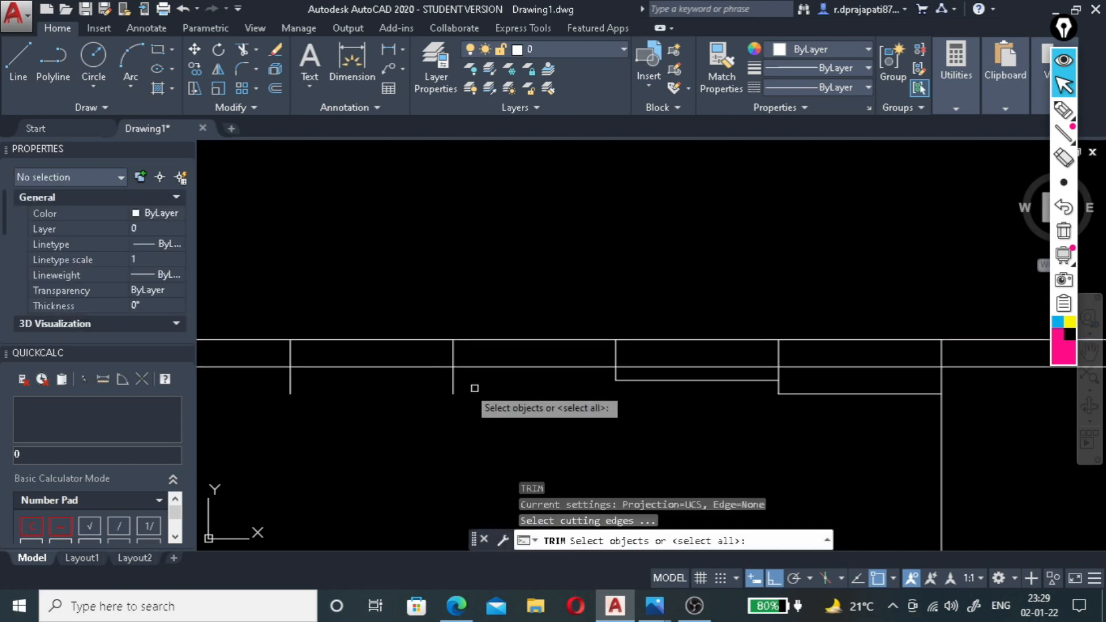
pyautogui.click(453, 385)
pyautogui.click(614, 354)
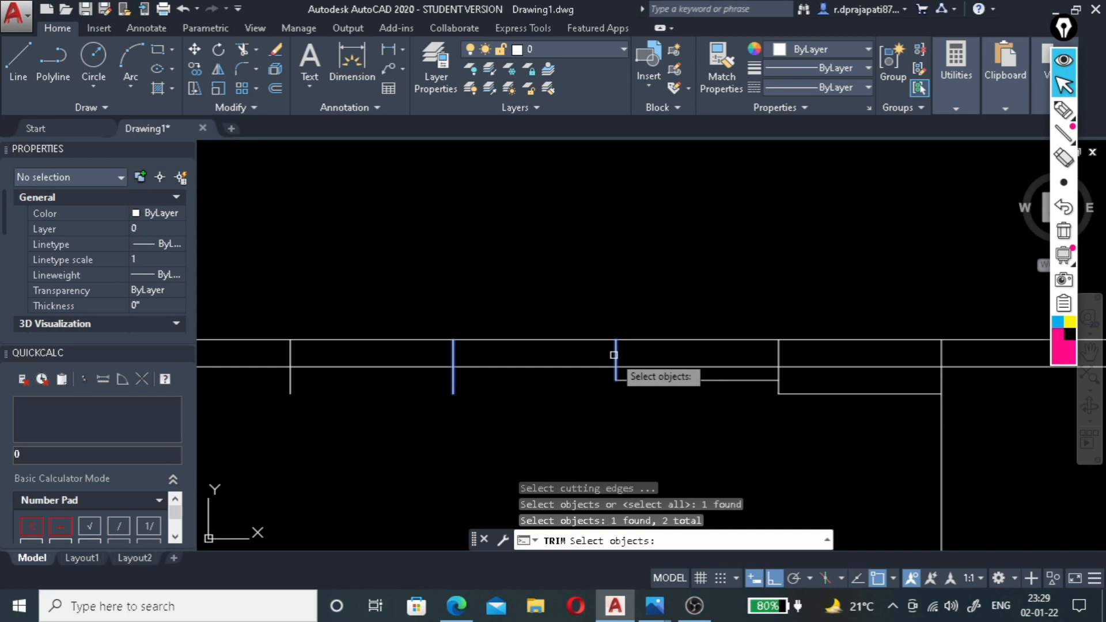
pyautogui.press('Return')
pyautogui.click(441, 366)
pyautogui.press('Return')
# Trim the left vertical line of the 4" step below its horizontal ceiling line.
pyautogui.press('Return')
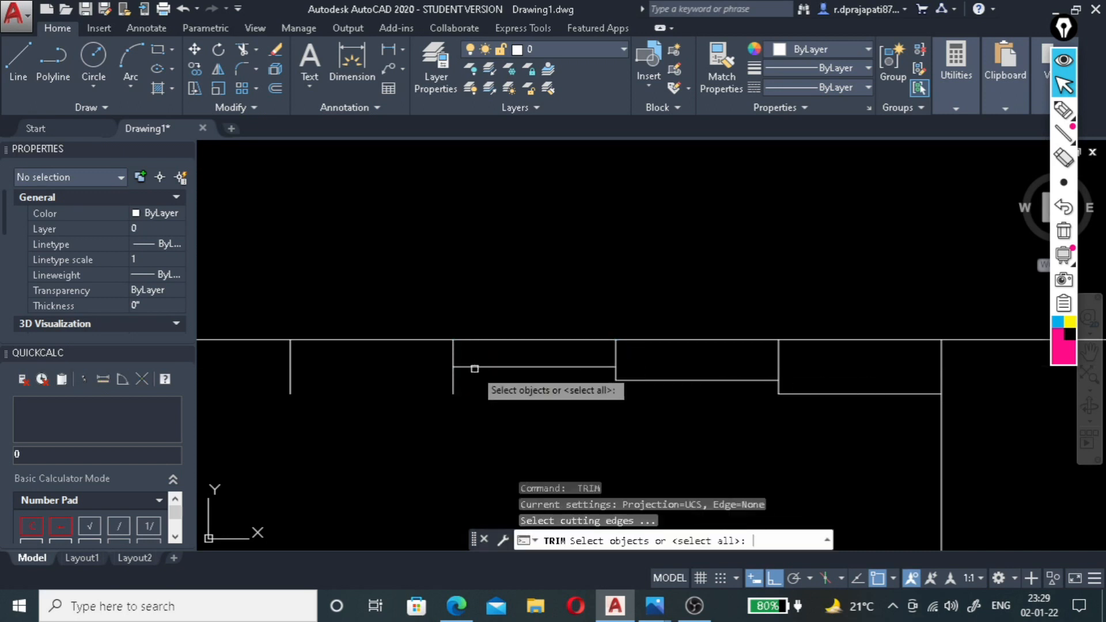
pyautogui.click(475, 366)
pyautogui.press('Return')
pyautogui.click(462, 379)
pyautogui.click(441, 397)
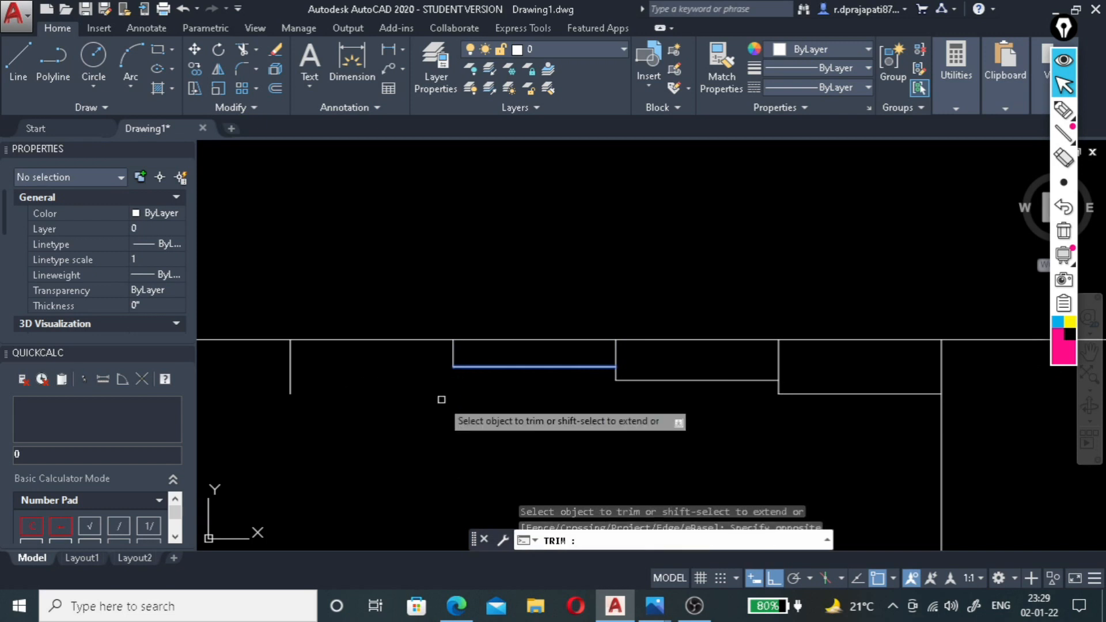
pyautogui.scroll(-2, 730, 348)
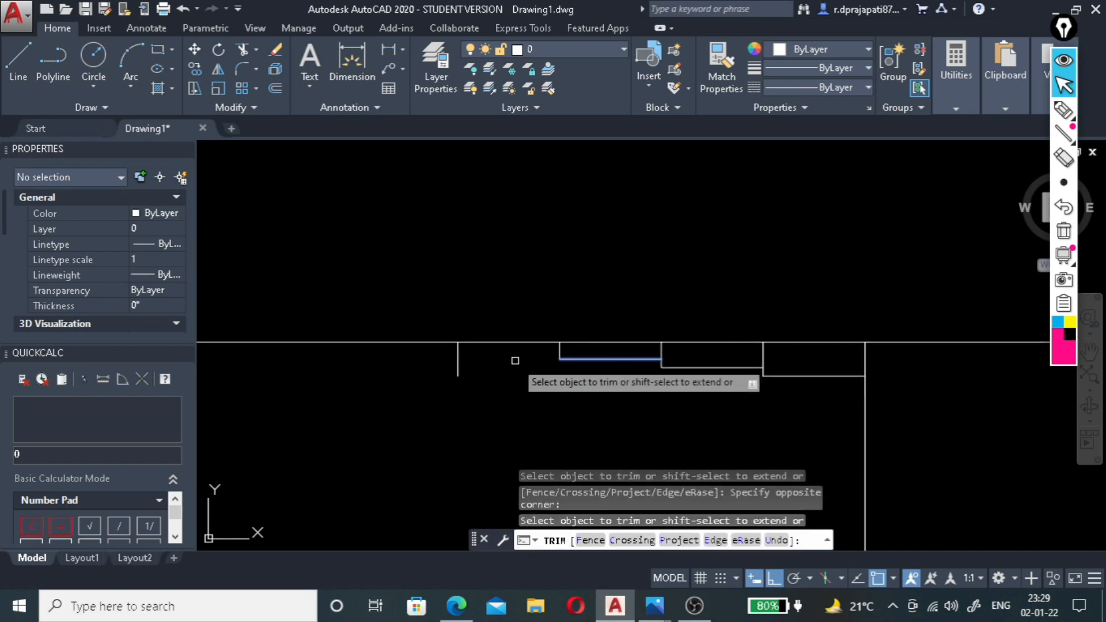
pyautogui.press('Escape')
# Offset the section's top horizontal line 2" downward for the shallowest ceiling level.
pyautogui.scroll(2, 482, 350)
pyautogui.click(474, 341)
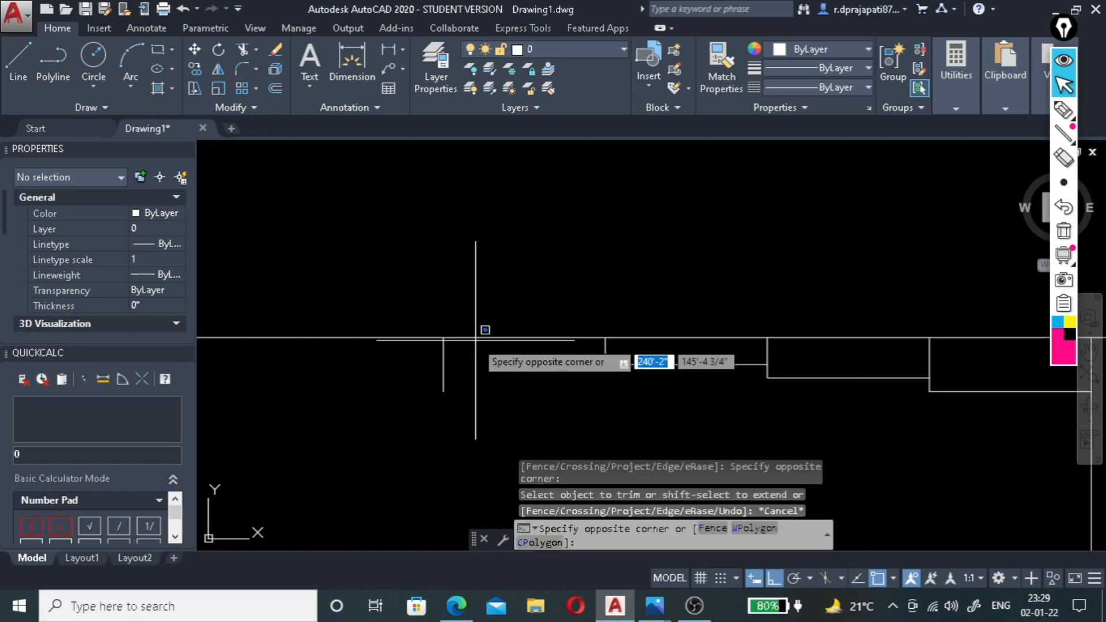
pyautogui.click(465, 328)
pyautogui.write('O')
pyautogui.press('Return')
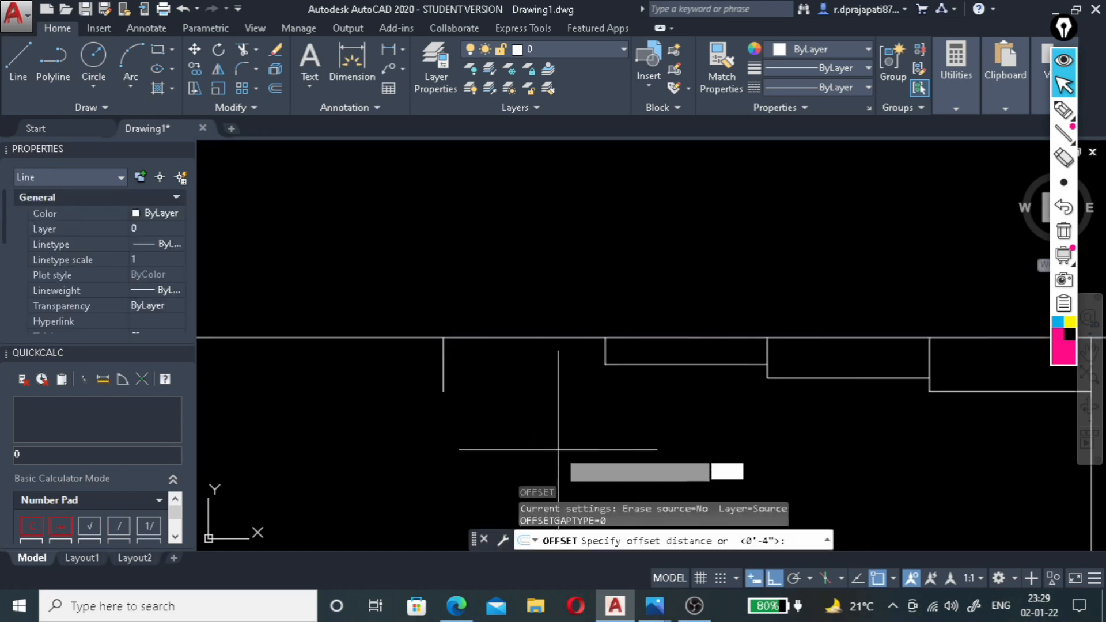
pyautogui.write('1')
pyautogui.press('Return')
pyautogui.click(558, 450)
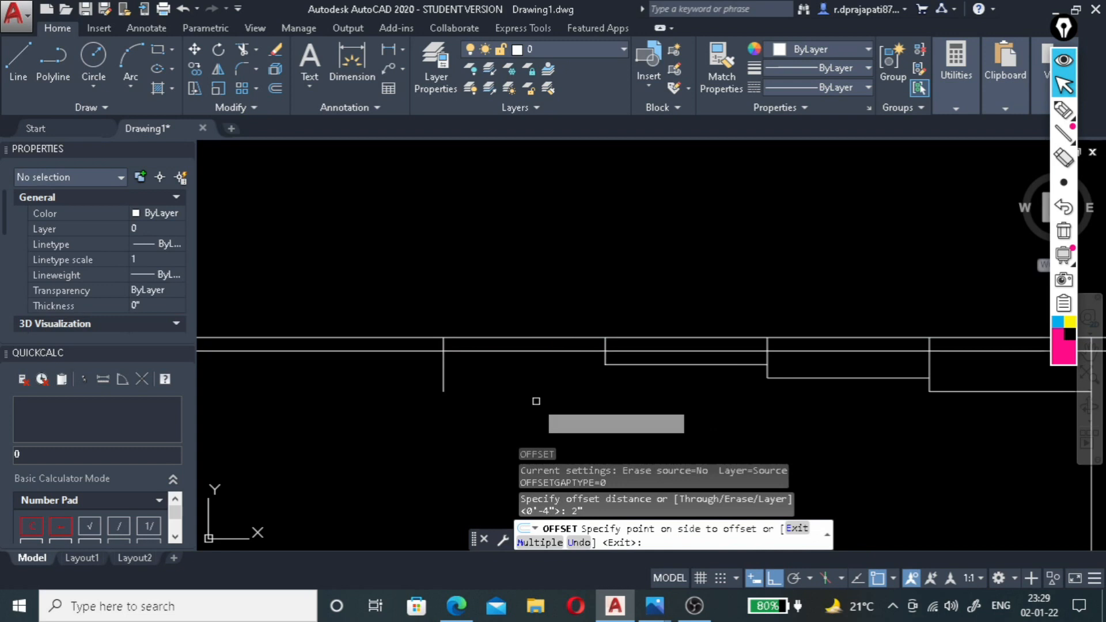
pyautogui.press('Escape')
# Trim the 2" ceiling level line on both sides so it spans only the bay left of the 4" step.
pyautogui.write('TR')
pyautogui.press('Return')
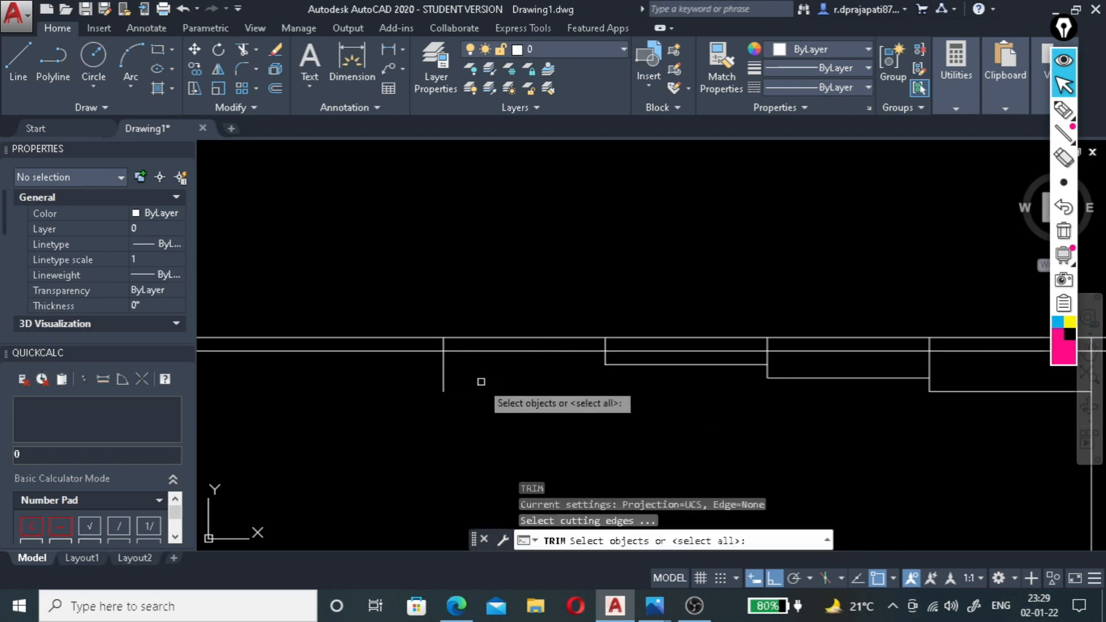
pyautogui.scroll(4, 443, 345)
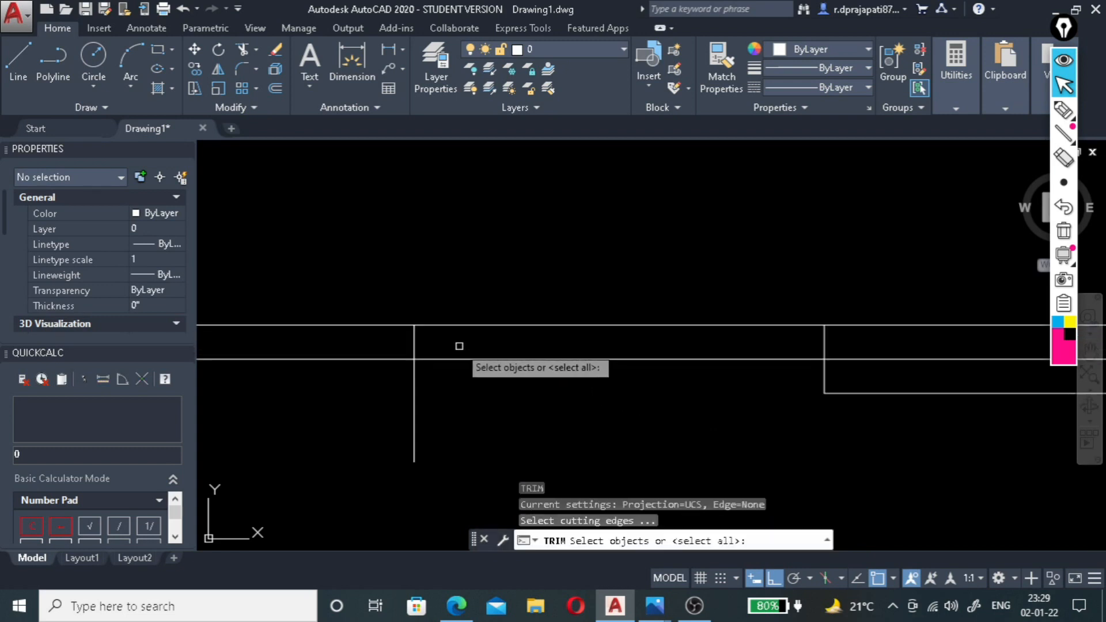
pyautogui.click(413, 345)
pyautogui.click(824, 344)
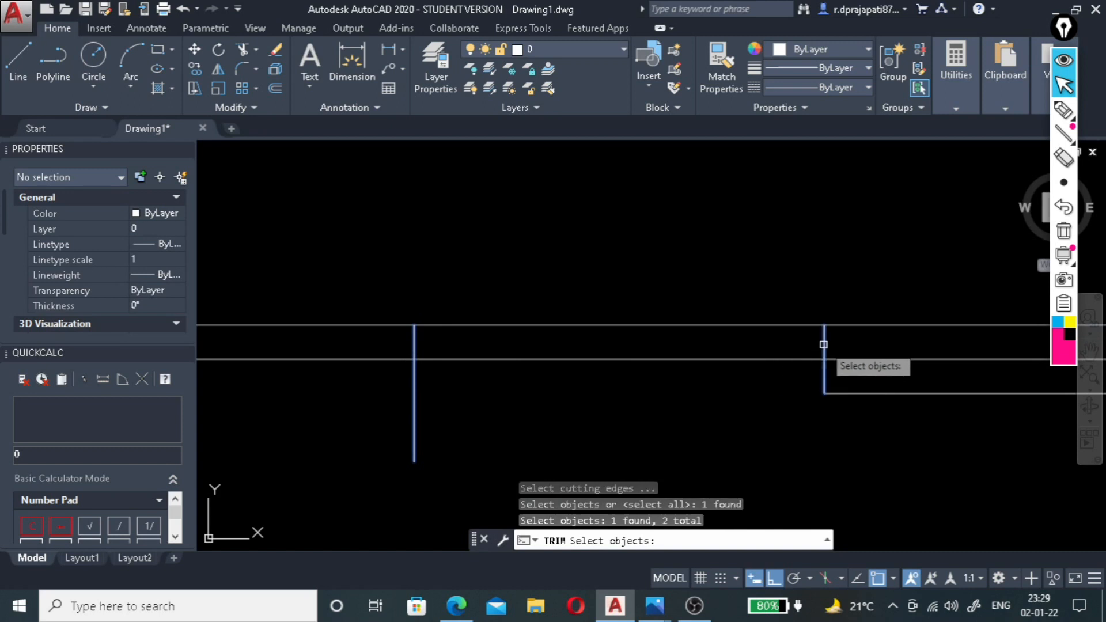
pyautogui.press('Return')
pyautogui.click(403, 344)
pyautogui.click(343, 402)
pyautogui.click(904, 367)
pyautogui.click(913, 247)
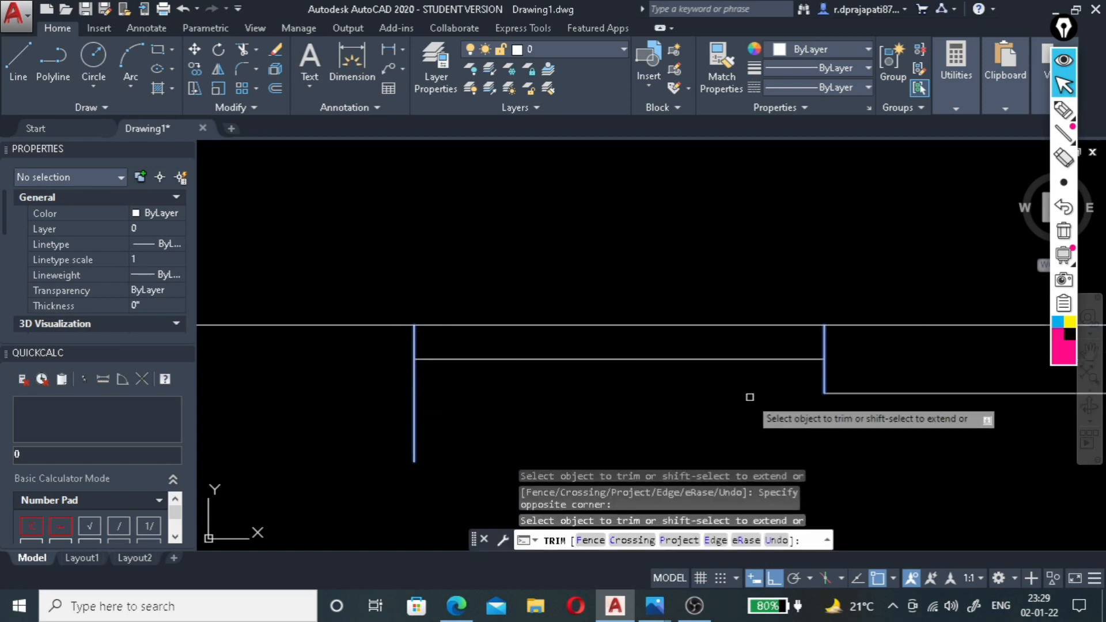
# Trim the leftmost step's vertical line below the 2" ceiling level.
pyautogui.press('Return')
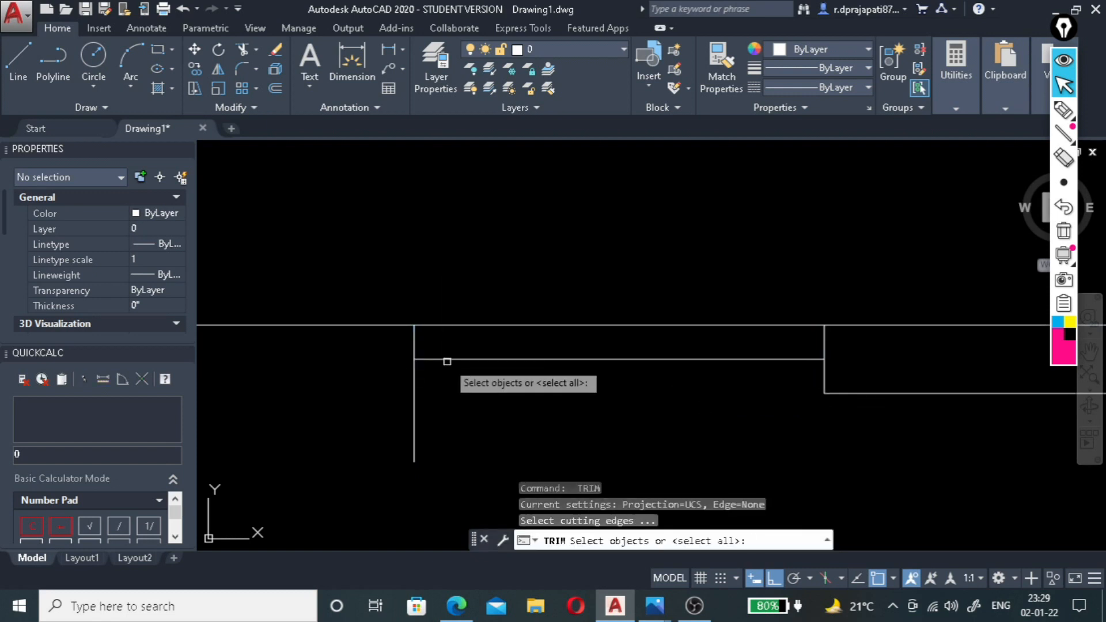
pyautogui.click(448, 360)
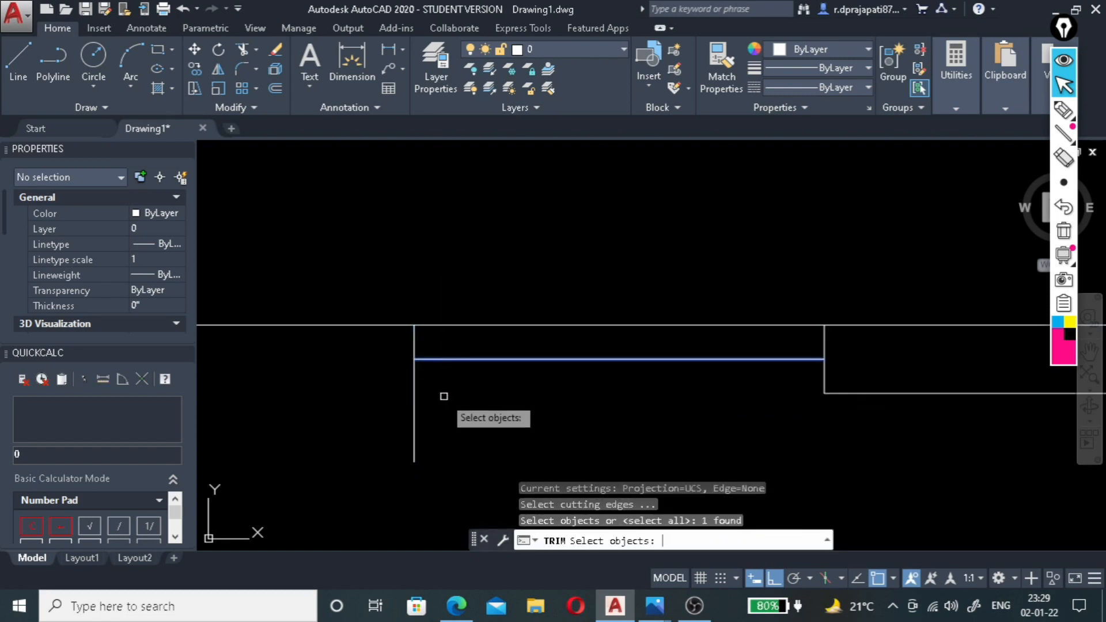
pyautogui.press('Return')
pyautogui.click(371, 425)
pyautogui.click(481, 427)
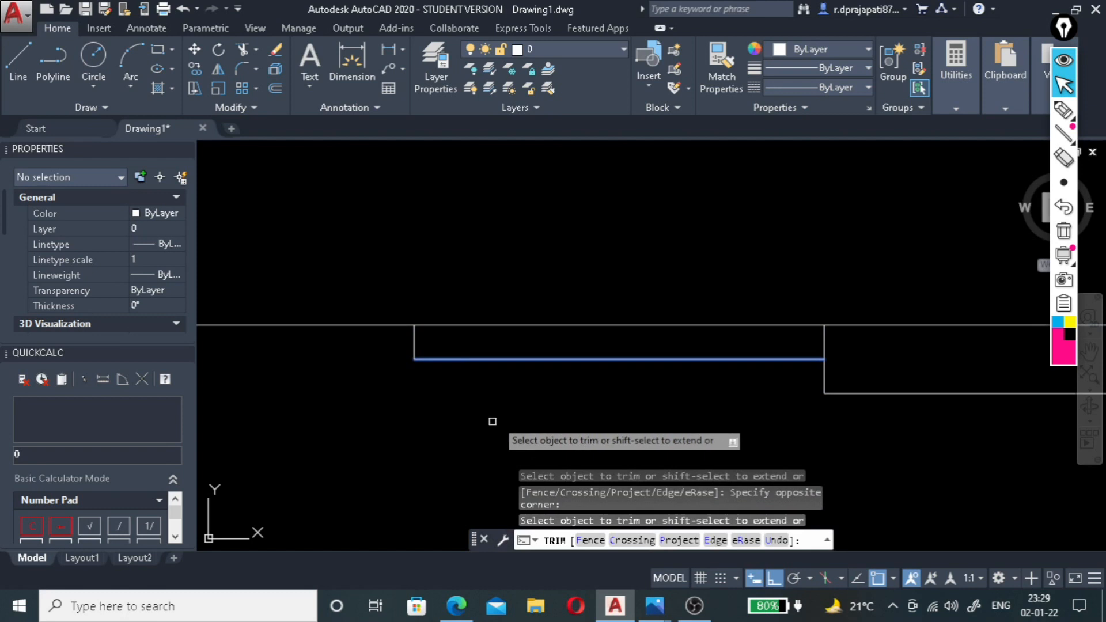
pyautogui.press('Escape')
pyautogui.scroll(-5, 616, 403)
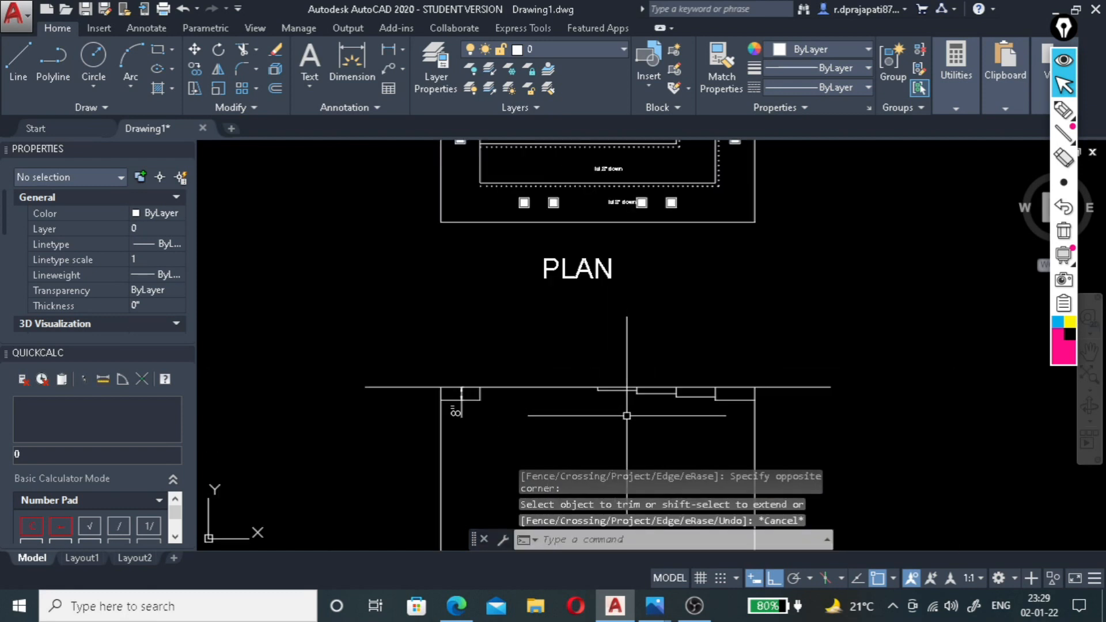
pyautogui.scroll(-4, 625, 413)
pyautogui.scroll(4, 587, 398)
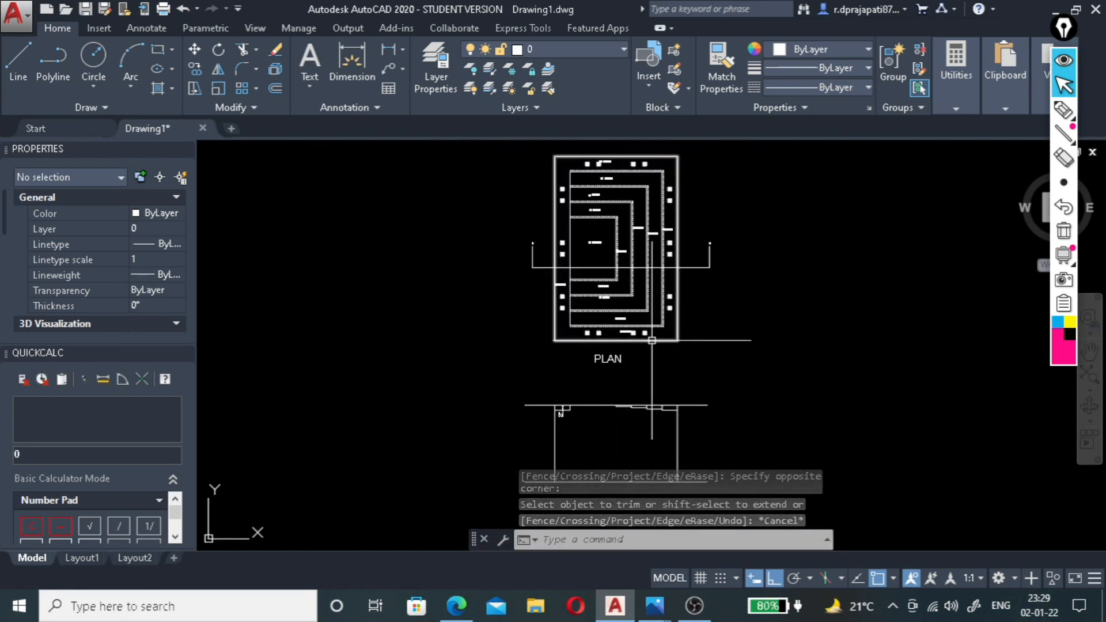
pyautogui.scroll(2, 547, 455)
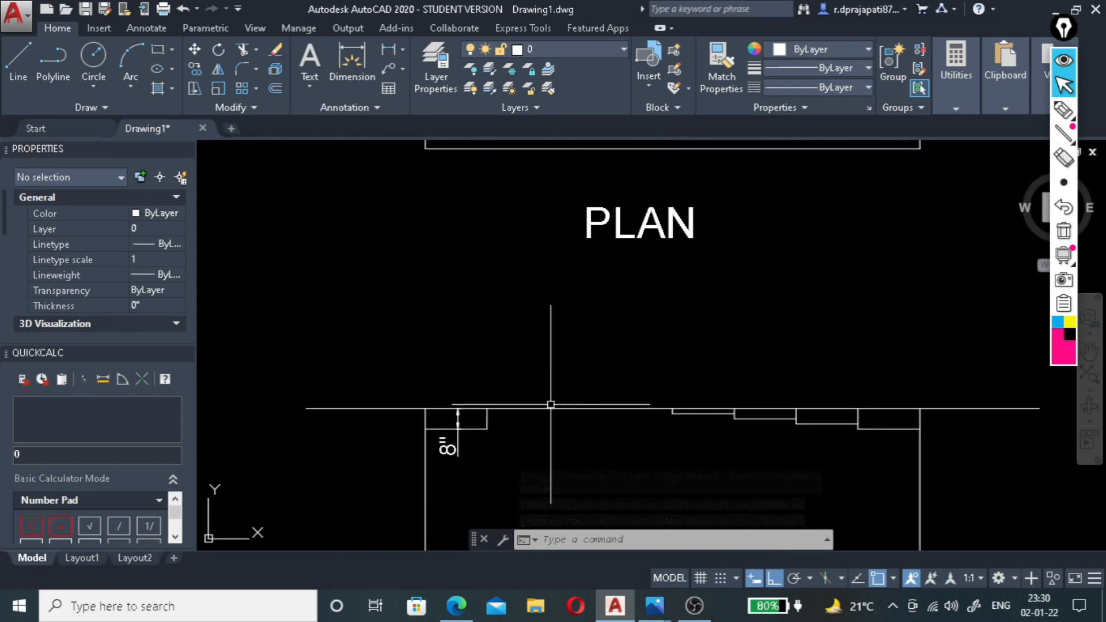
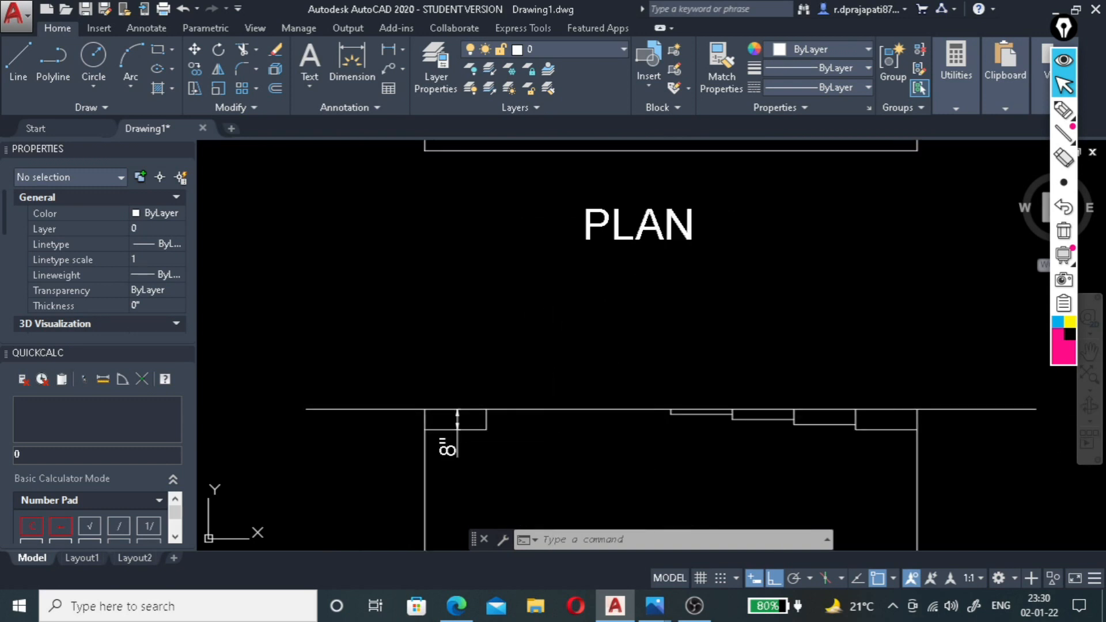
pyautogui.write('rt')
pyautogui.press('Return')
pyautogui.write('tr')
pyautogui.press('Return')
# Trim the section's top horizontal line where it extends beyond the two outer wall lines.
pyautogui.press('Return')
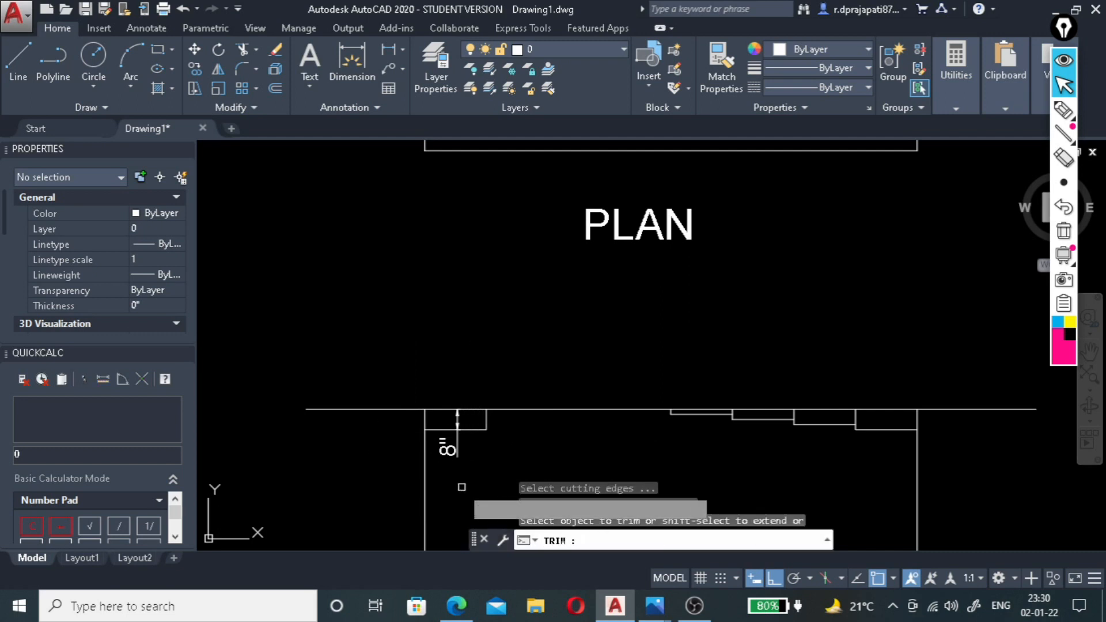
pyautogui.press('Escape')
pyautogui.write('tr')
pyautogui.press('Return')
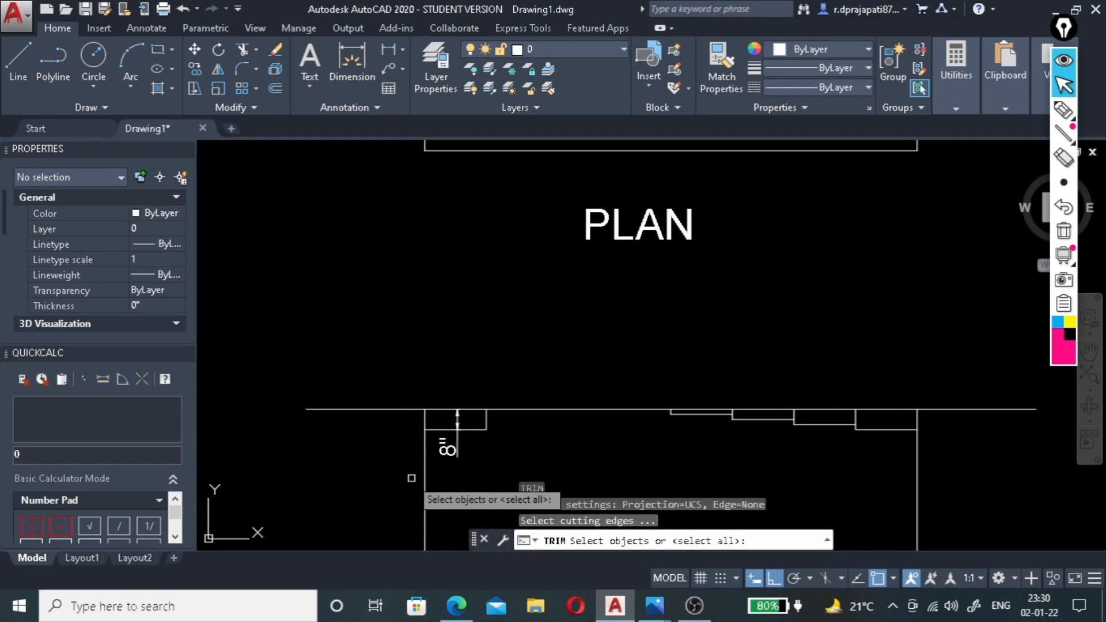
pyautogui.click(422, 478)
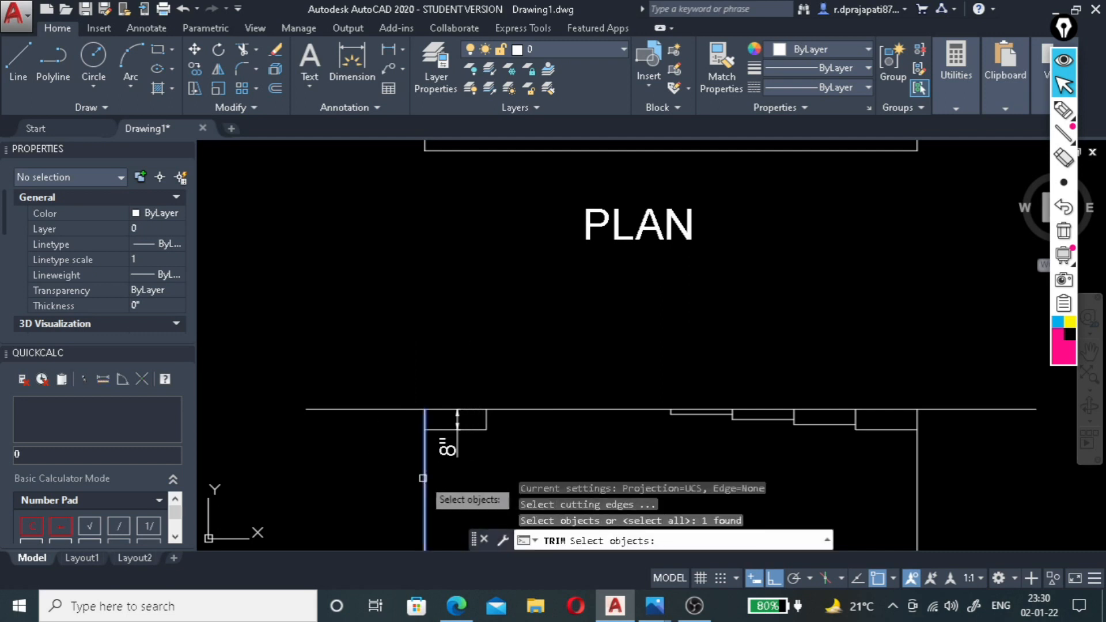
pyautogui.click(917, 456)
pyautogui.press('Return')
pyautogui.click(978, 389)
pyautogui.click(967, 432)
pyautogui.click(392, 399)
pyautogui.click(377, 457)
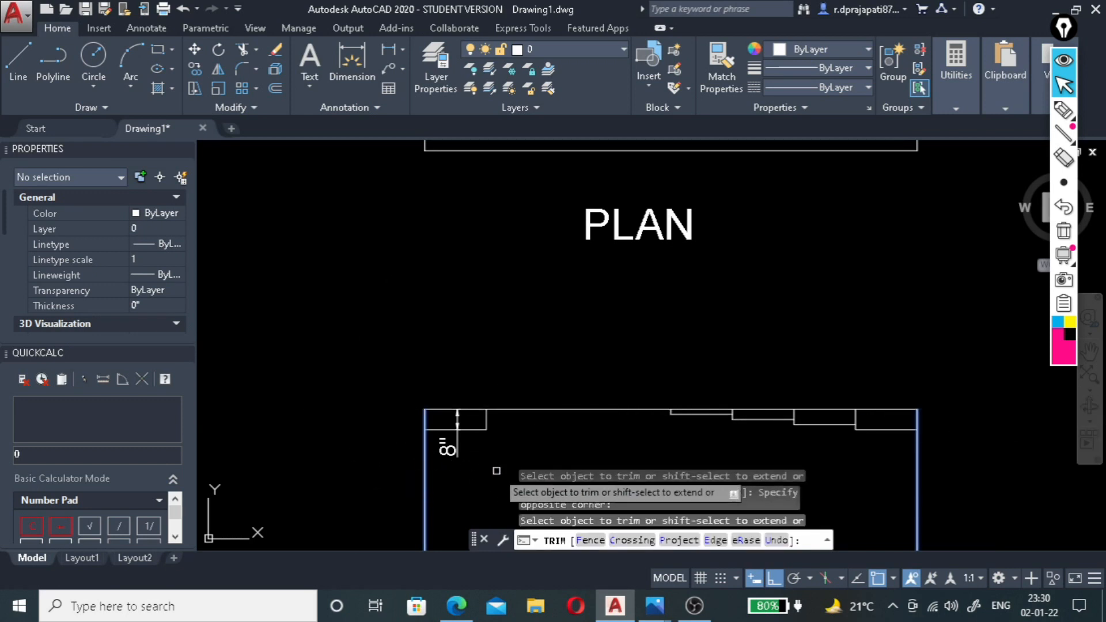
# Examine the plan's level labels along the section cut and compare them with the stepped ceiling drops in the section.
pyautogui.scroll(-4, 481, 413)
pyautogui.scroll(4, 445, 212)
pyautogui.scroll(-2, 445, 209)
pyautogui.scroll(3, 477, 222)
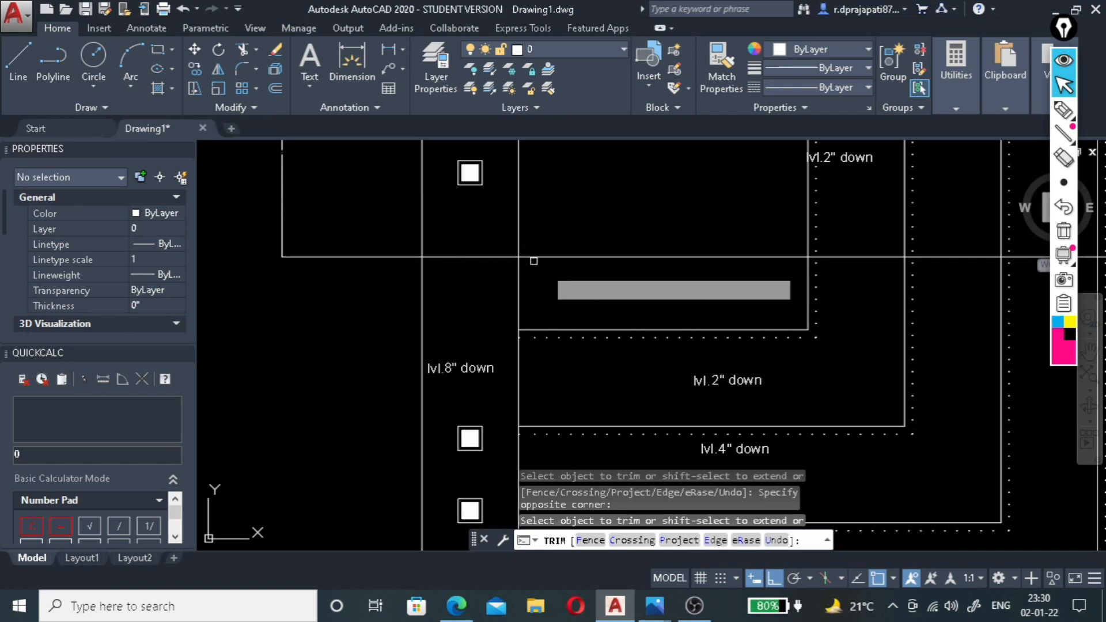
pyautogui.scroll(-2, 563, 300)
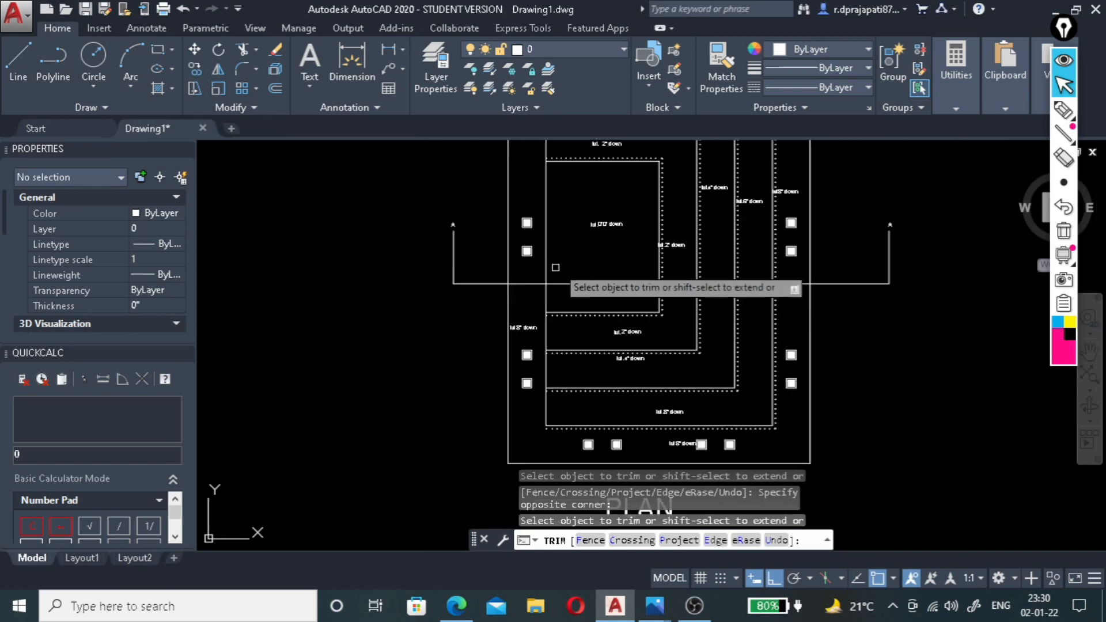
pyautogui.scroll(3, 613, 216)
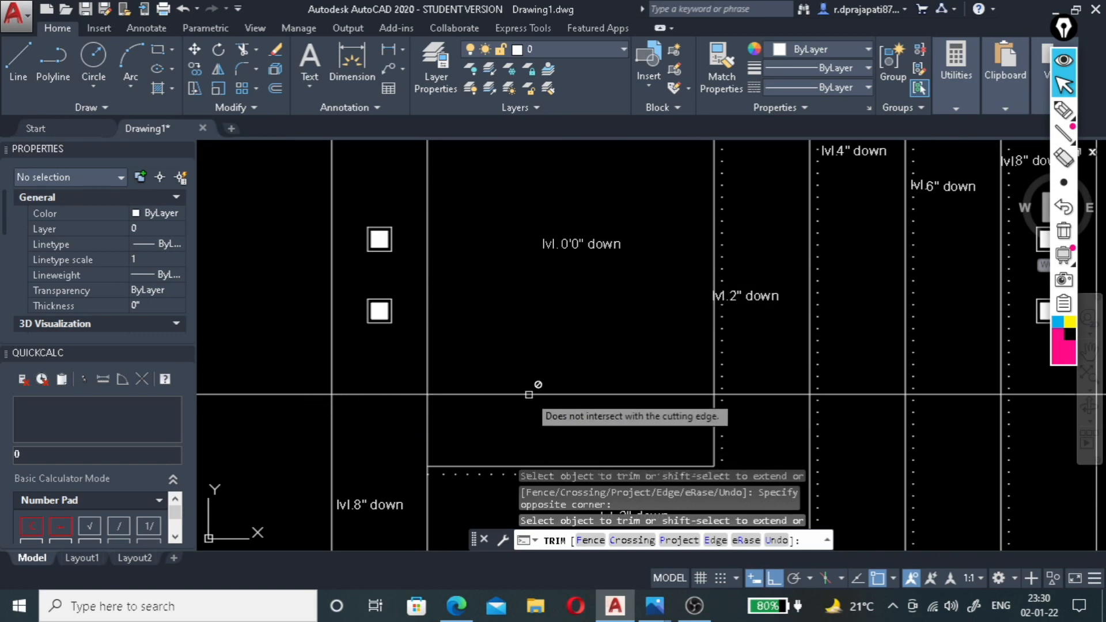
pyautogui.scroll(-8, 528, 395)
pyautogui.scroll(6, 576, 375)
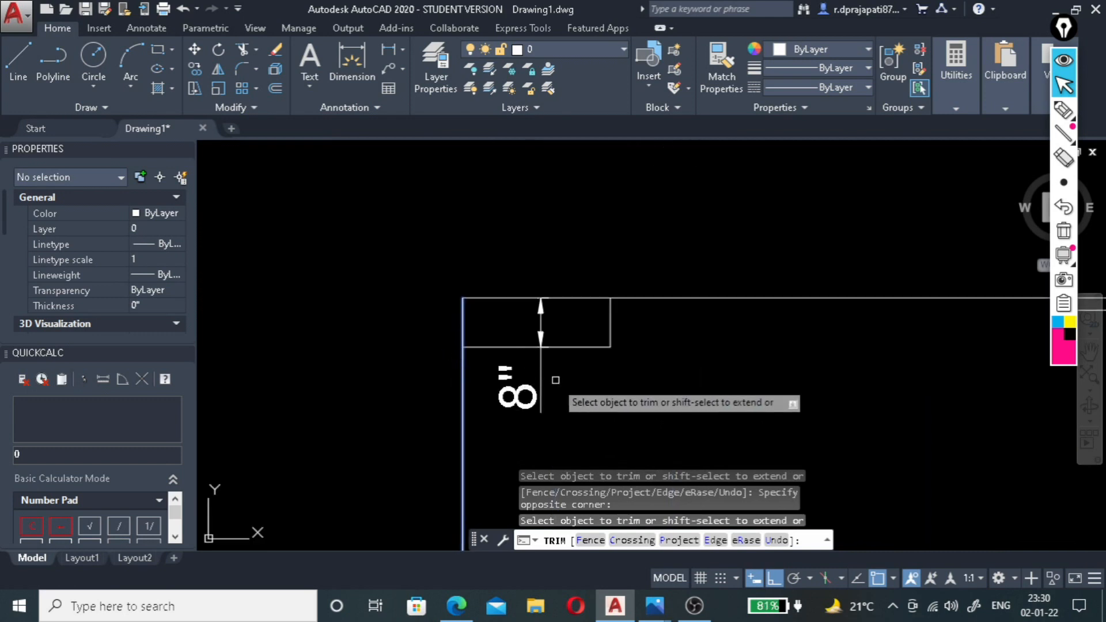
pyautogui.scroll(-2, 509, 346)
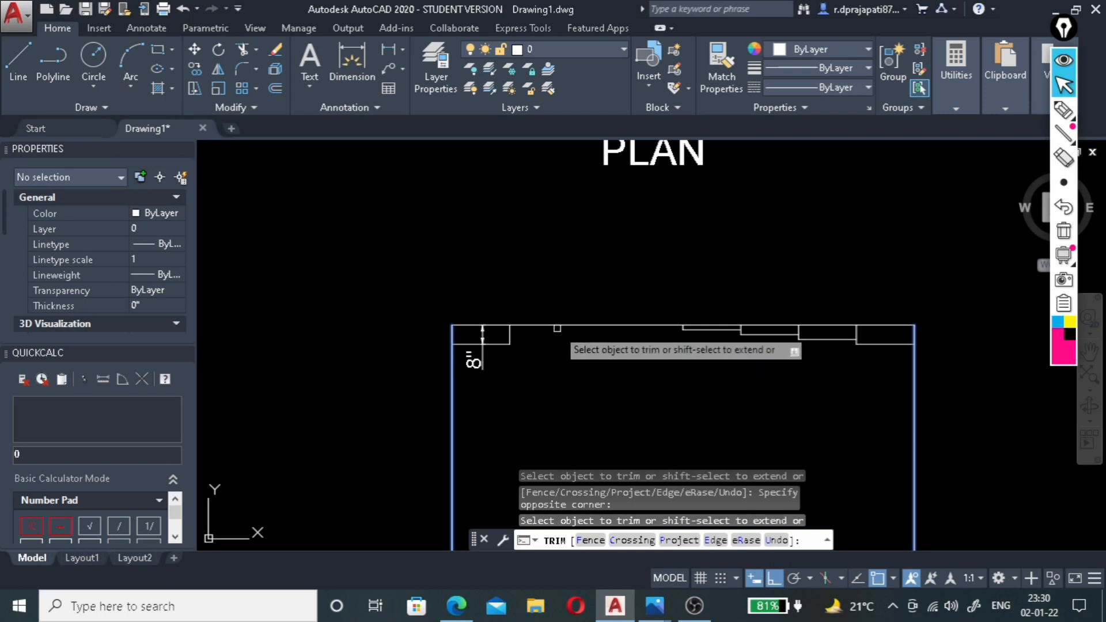
pyautogui.scroll(4, 557, 328)
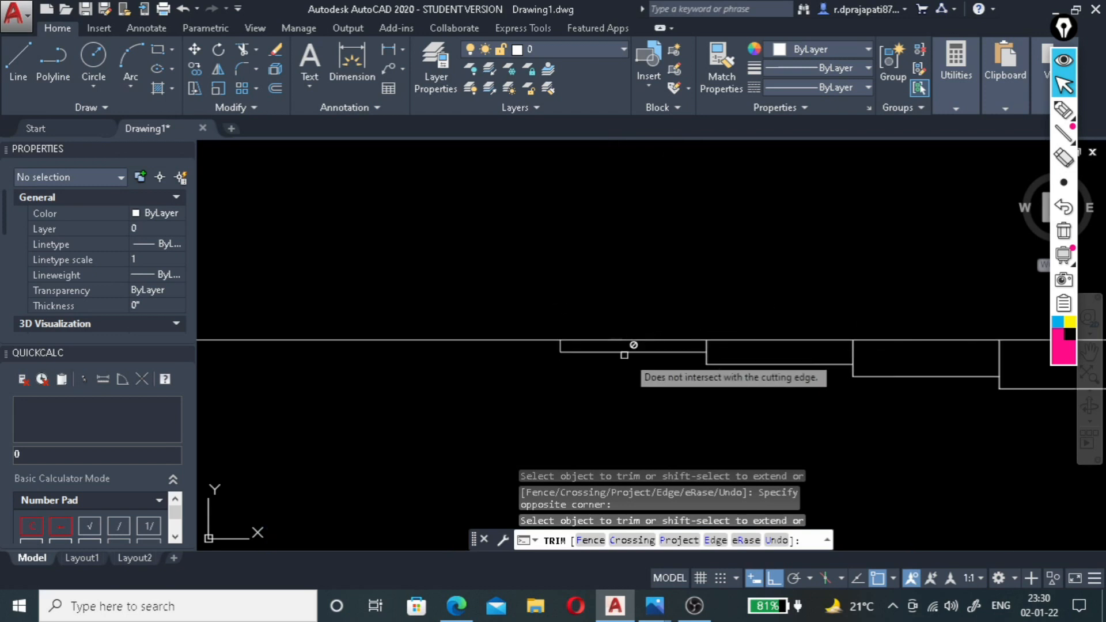
pyautogui.scroll(3, 708, 357)
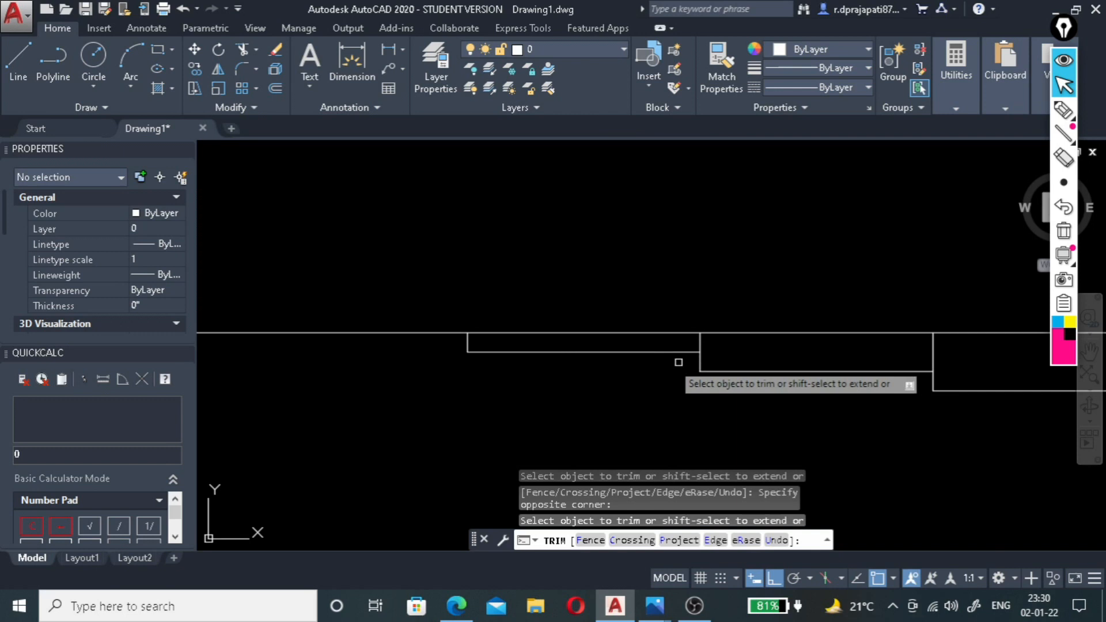
pyautogui.scroll(-4, 601, 366)
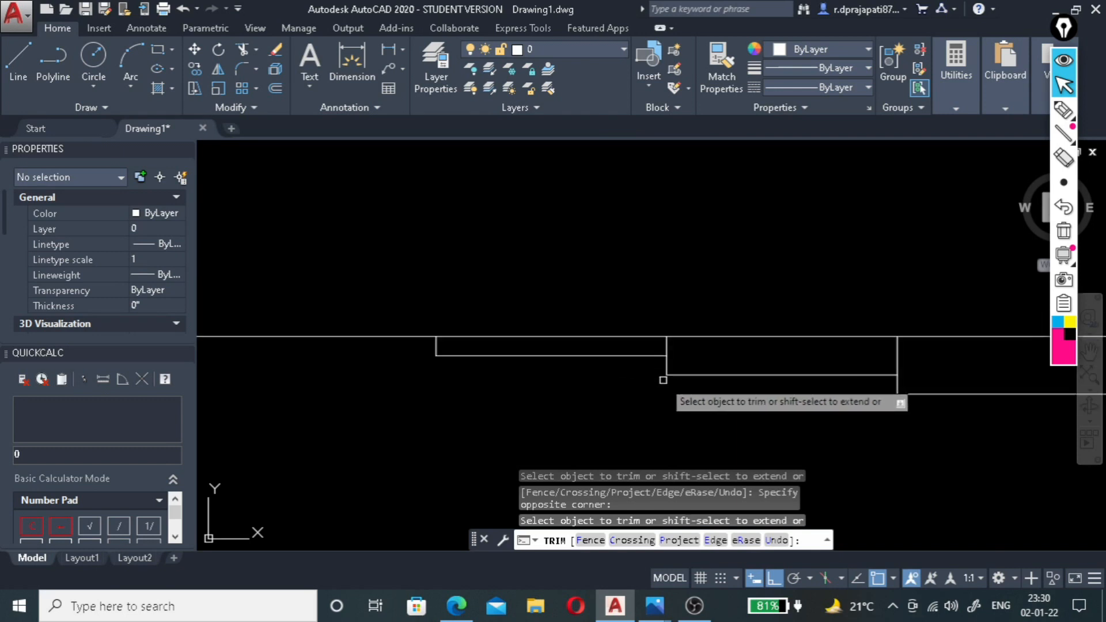
pyautogui.scroll(4, 668, 375)
pyautogui.scroll(-4, 682, 318)
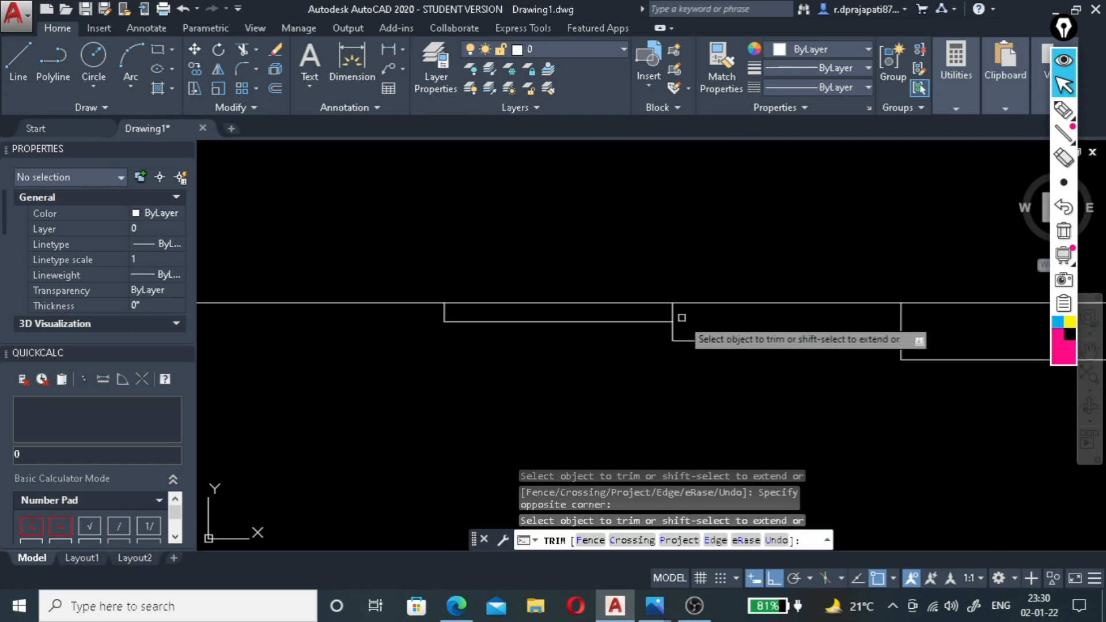
pyautogui.scroll(4, 429, 304)
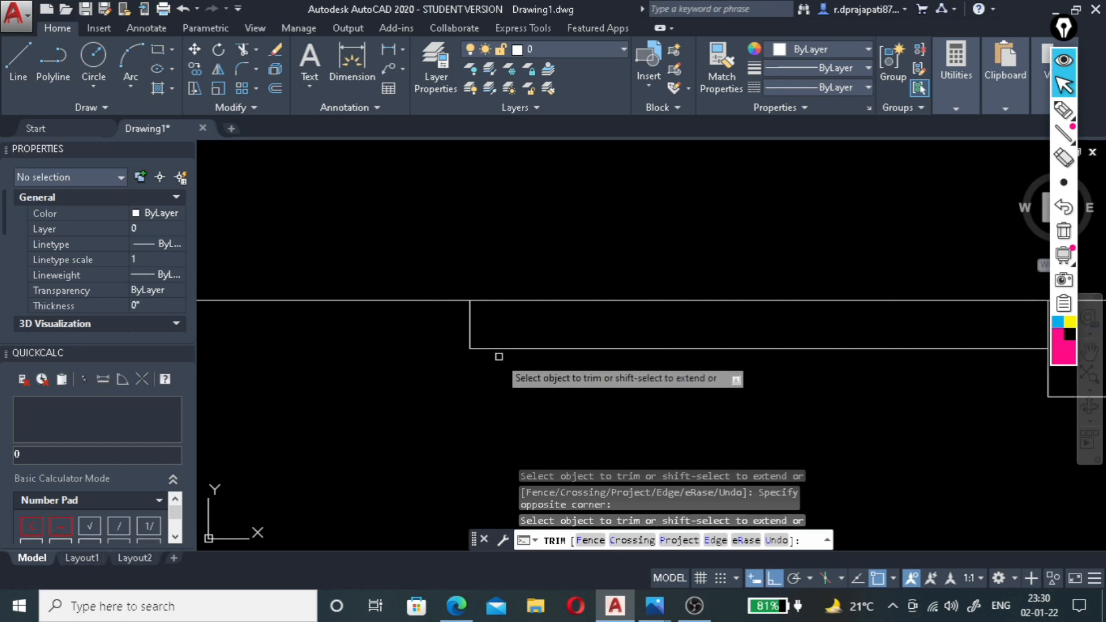
pyautogui.press('Escape')
# Erase the short vertical line at the left end of the 2" ceiling step.
pyautogui.scroll(4, 469, 345)
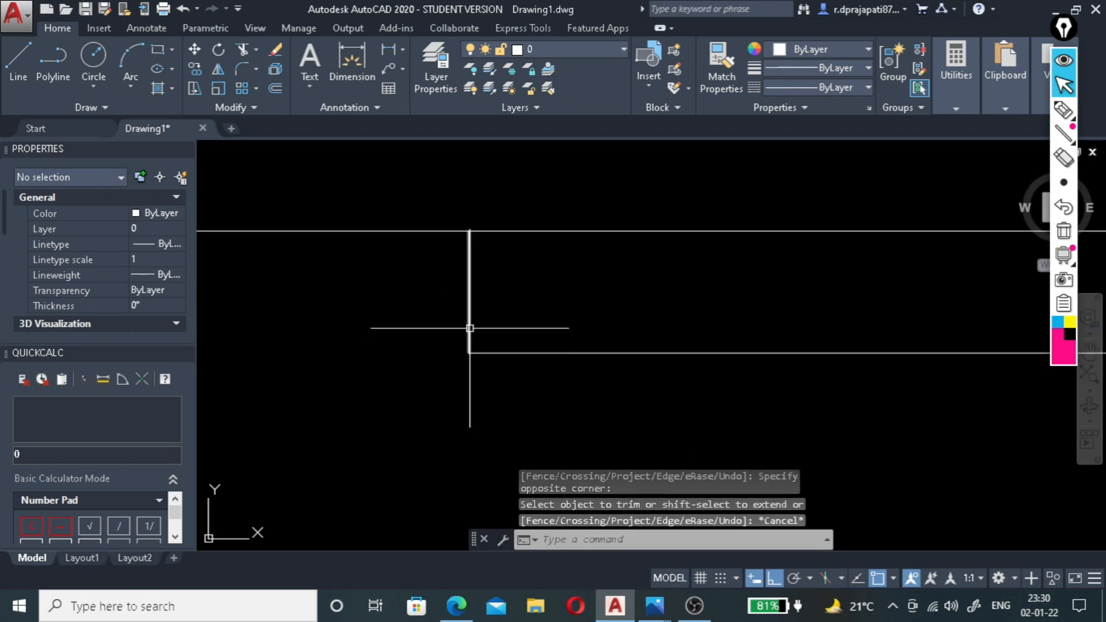
pyautogui.click(470, 329)
pyautogui.press('Delete')
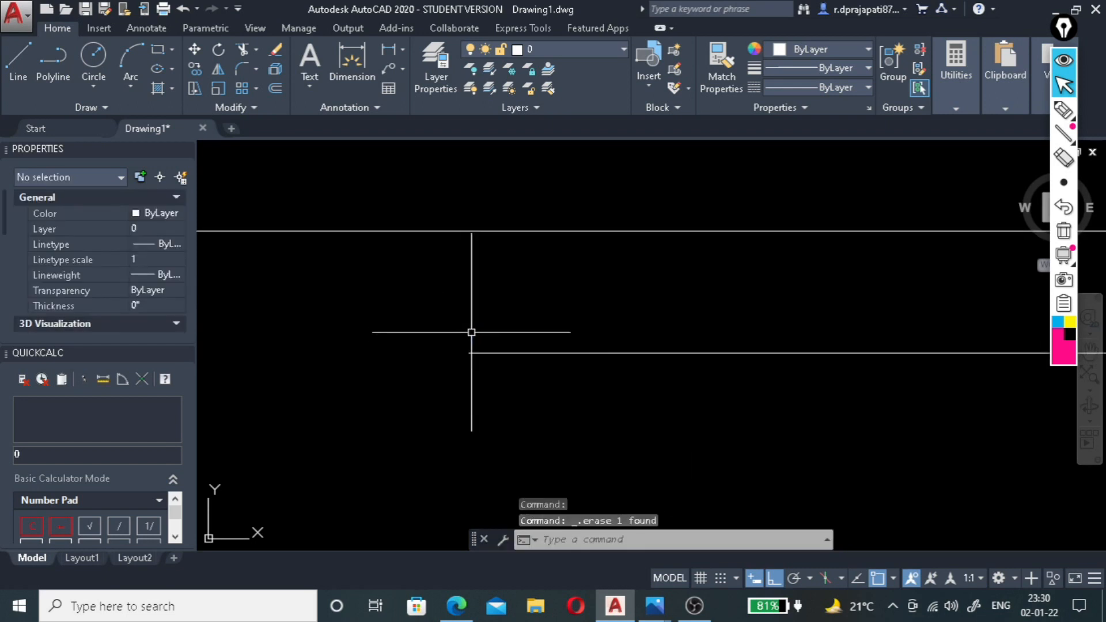
# Draw a notched edge from the 2" step's lower left corner: 1" up, 1" right, and up to the top ceiling line.
pyautogui.press('Return')
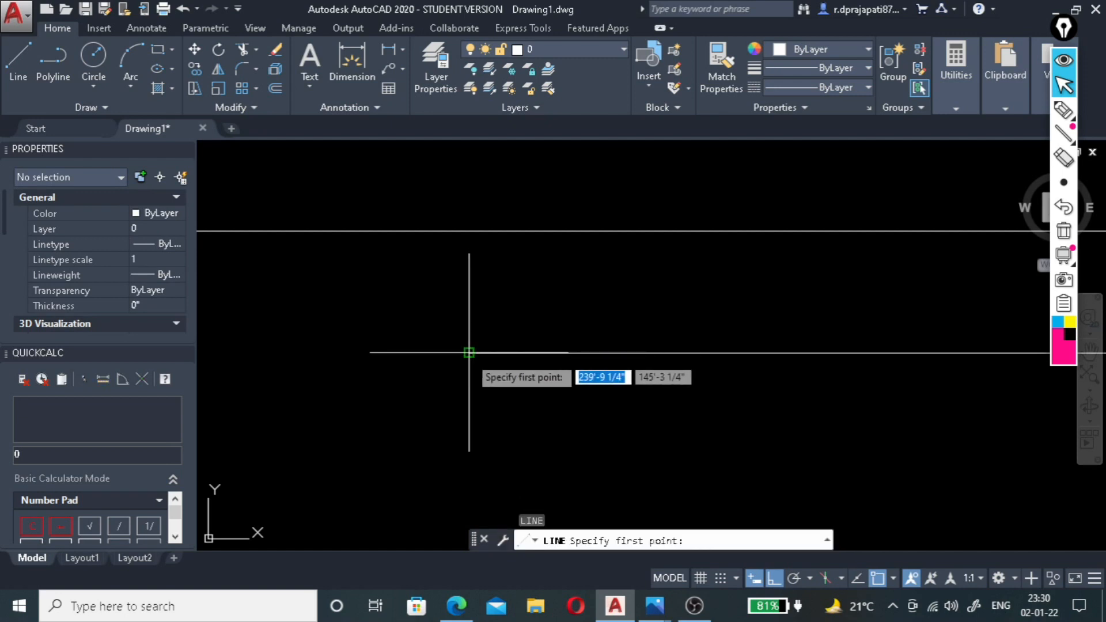
pyautogui.click(469, 352)
pyautogui.write('1"')
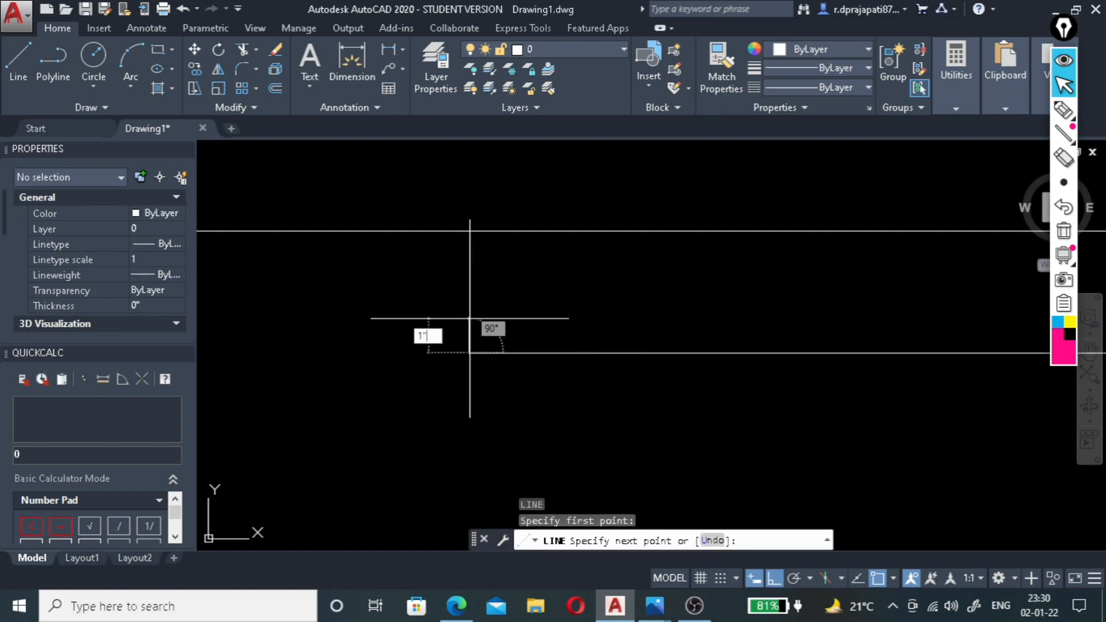
pyautogui.press('Return')
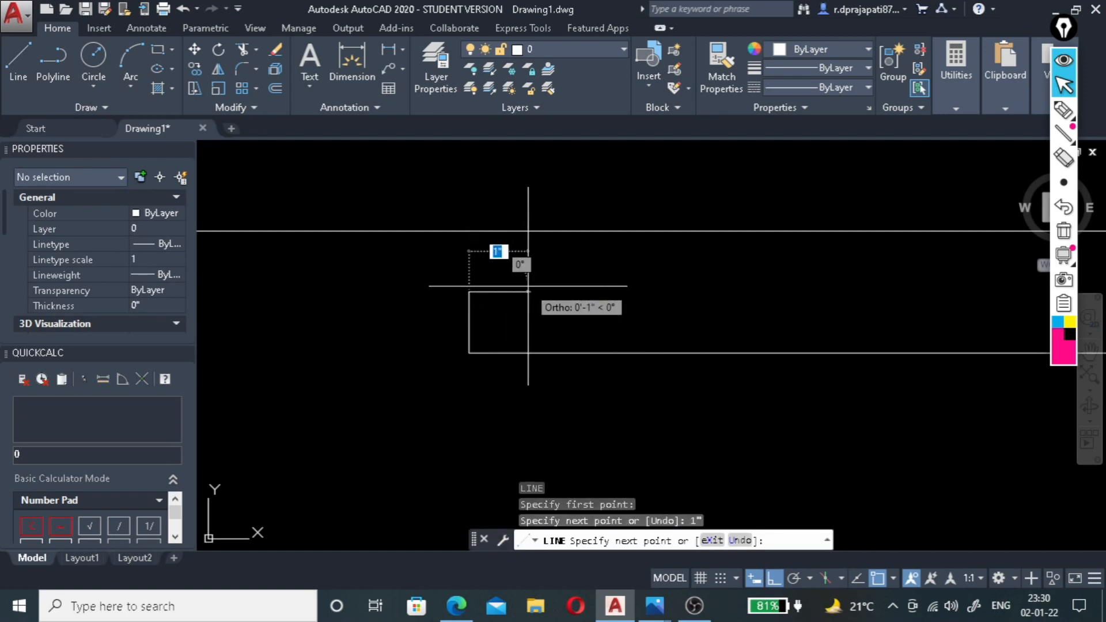
pyautogui.write('1"')
pyautogui.press('Return')
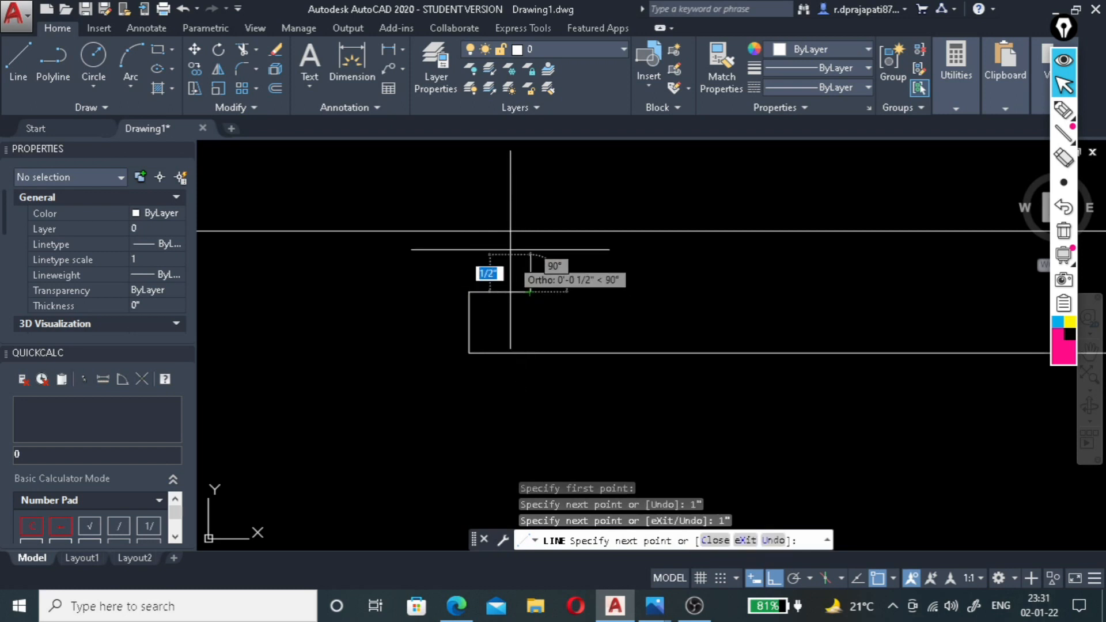
pyautogui.click(529, 231)
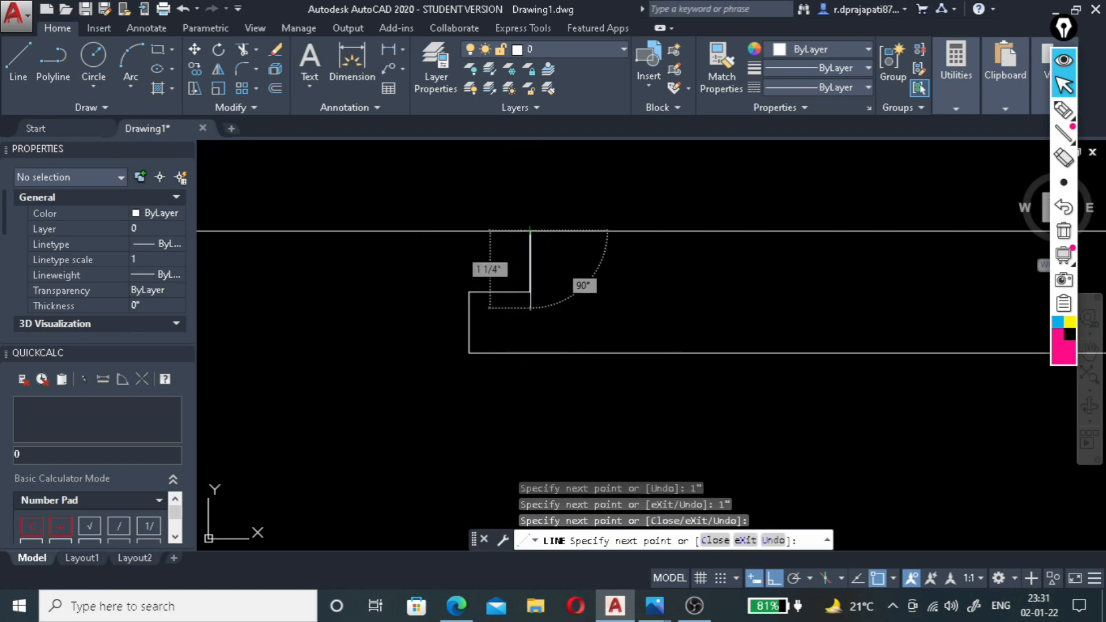
pyautogui.press('Escape')
# Try a circle of 1" radius left of the notched edge and erase it.
pyautogui.scroll(-4, 468, 297)
pyautogui.scroll(8, 471, 277)
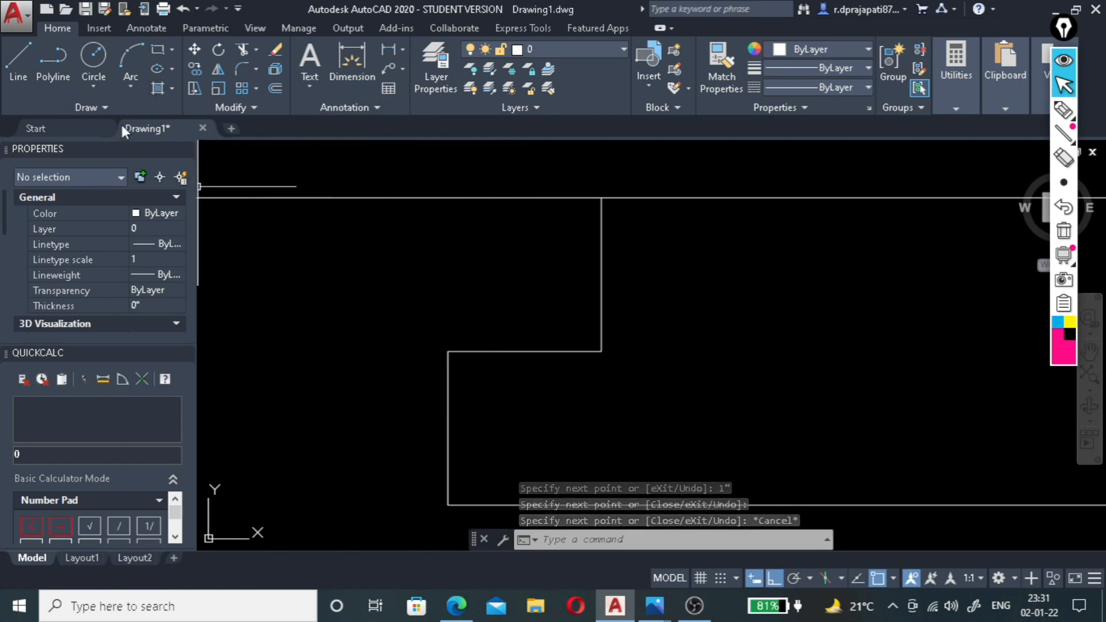
pyautogui.click(89, 58)
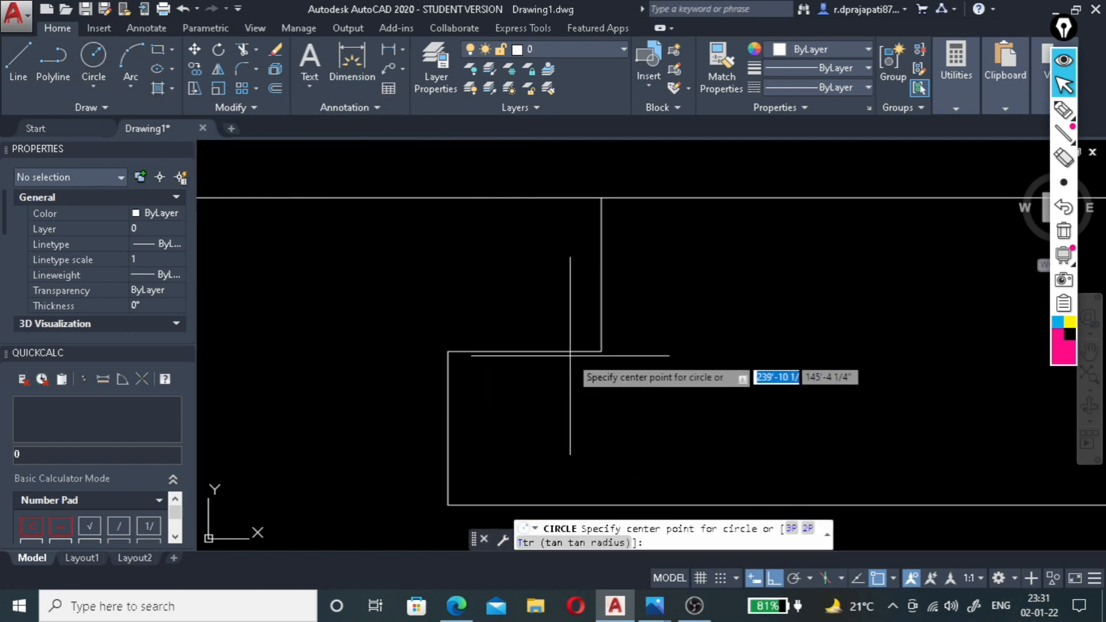
pyautogui.click(353, 283)
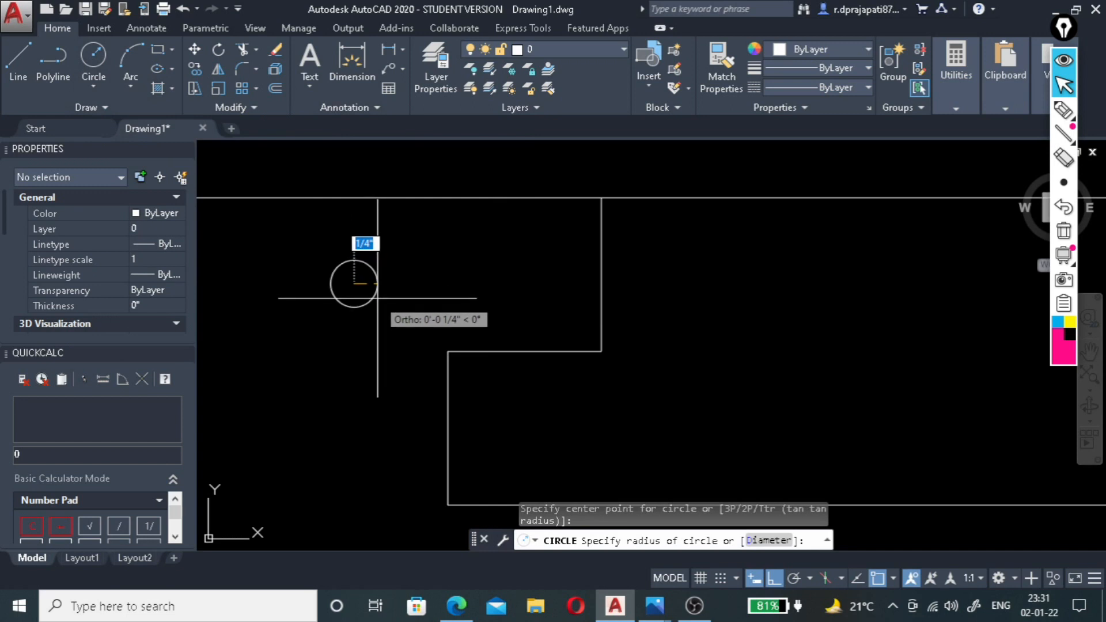
pyautogui.write('1')
pyautogui.press('Return')
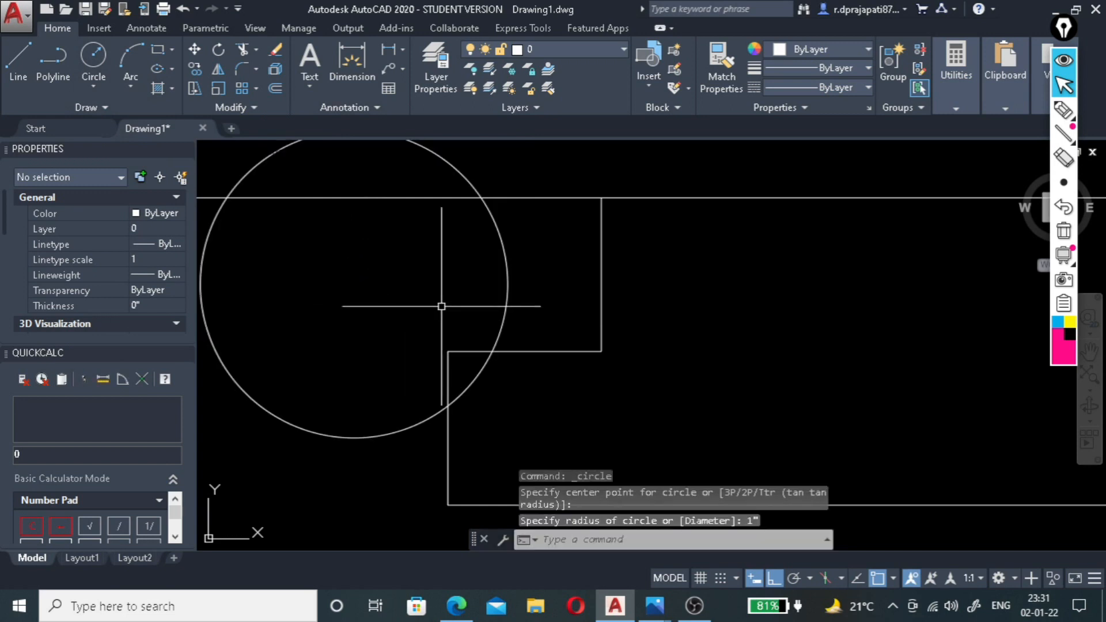
pyautogui.click(508, 284)
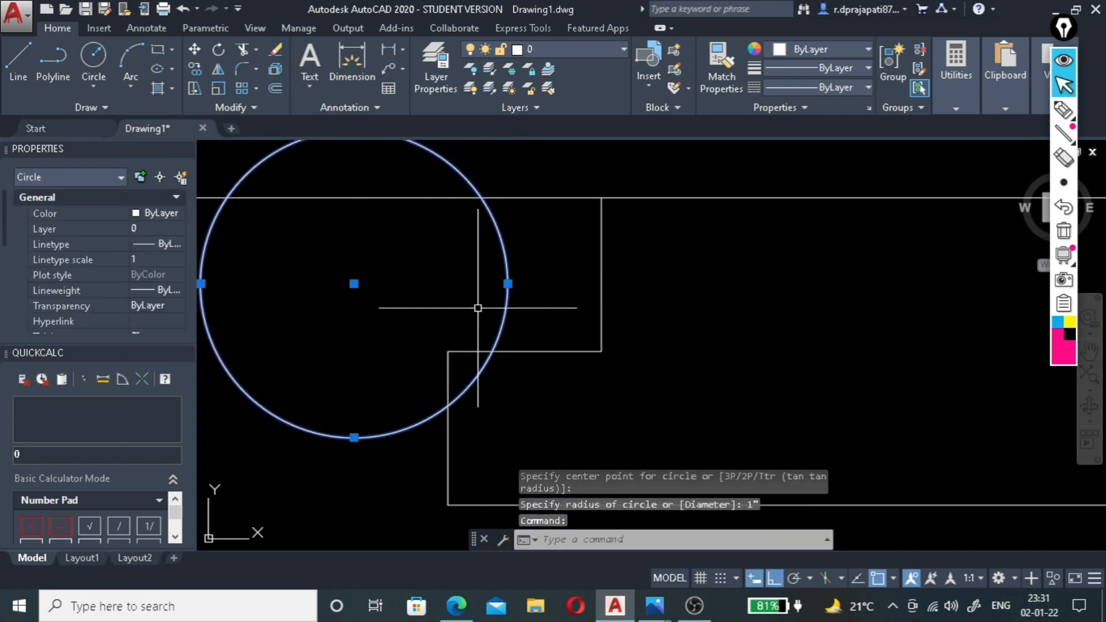
pyautogui.press('Delete')
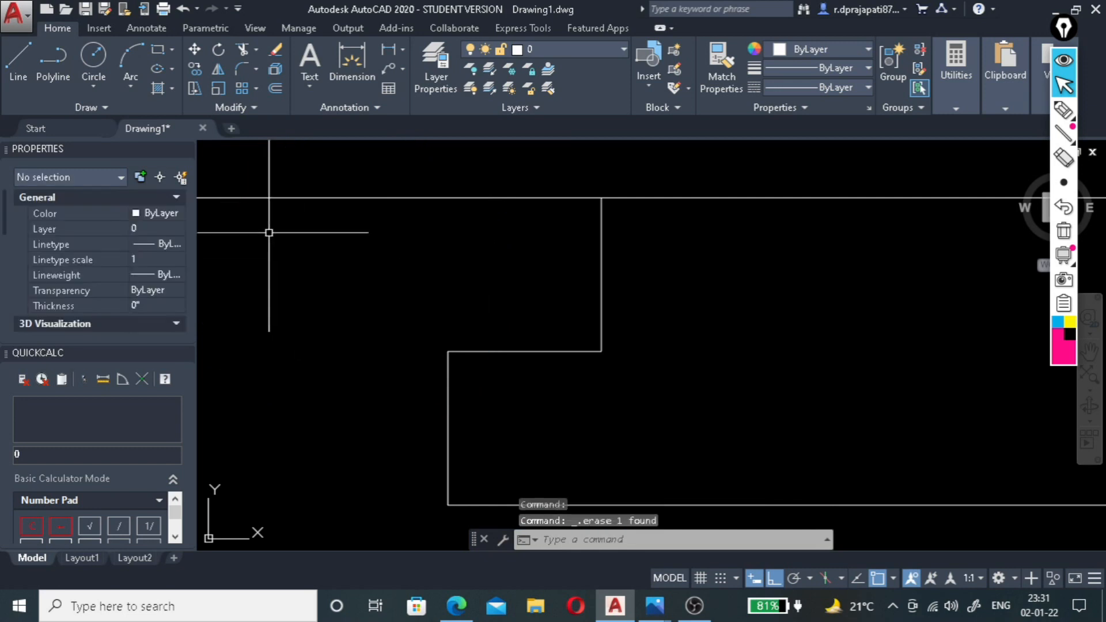
# Draw a circle of .25" radius below the top ceiling line, left of the notched edge.
pyautogui.click(91, 78)
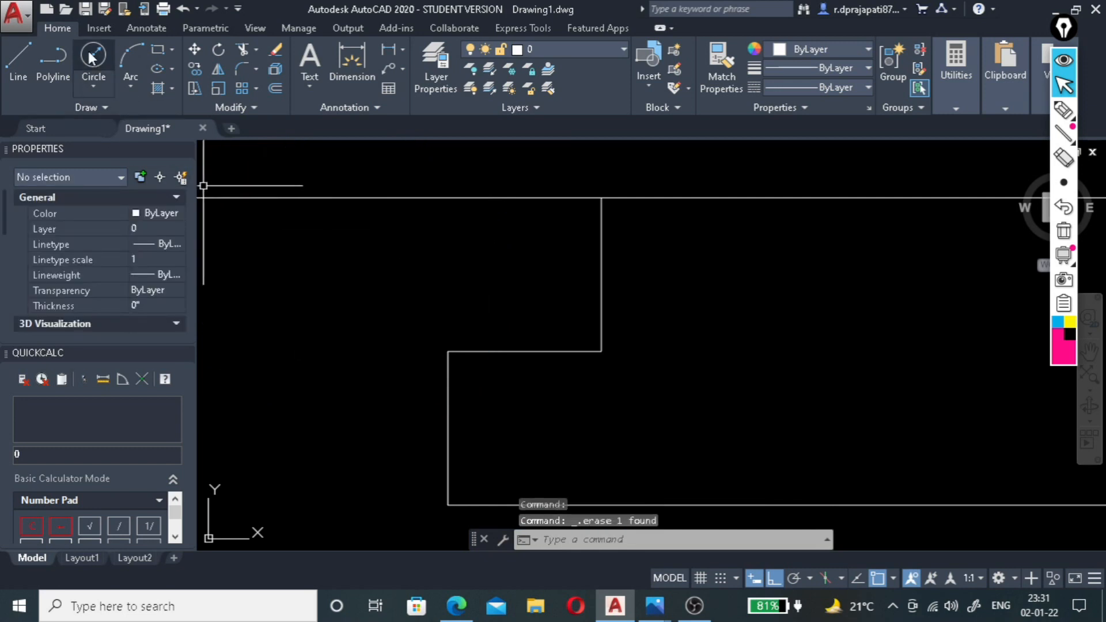
pyautogui.click(325, 269)
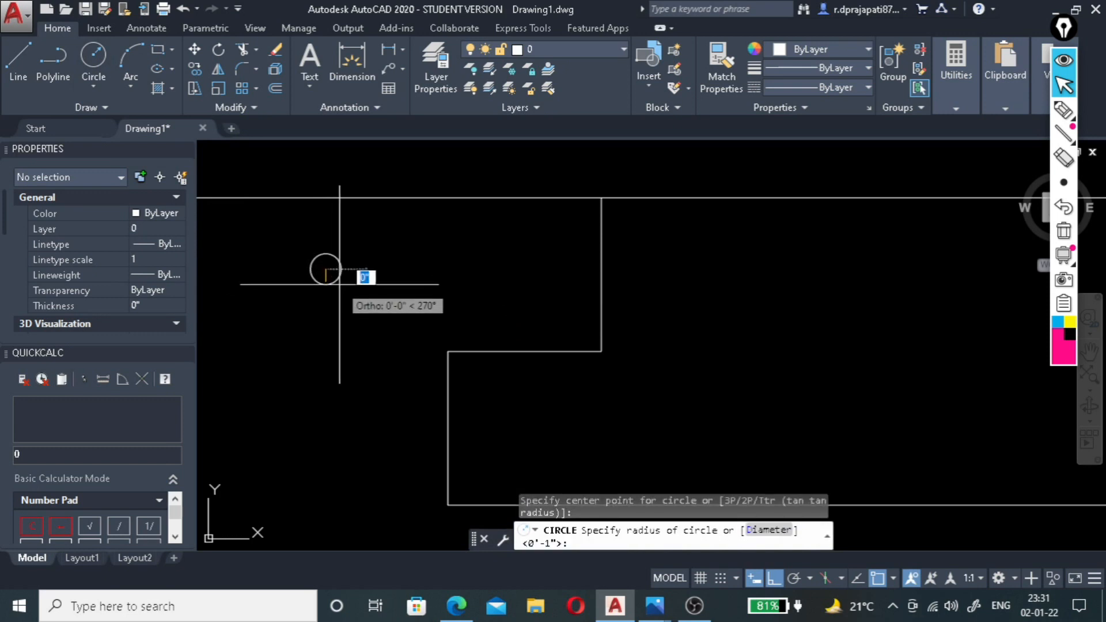
pyautogui.write('.25"')
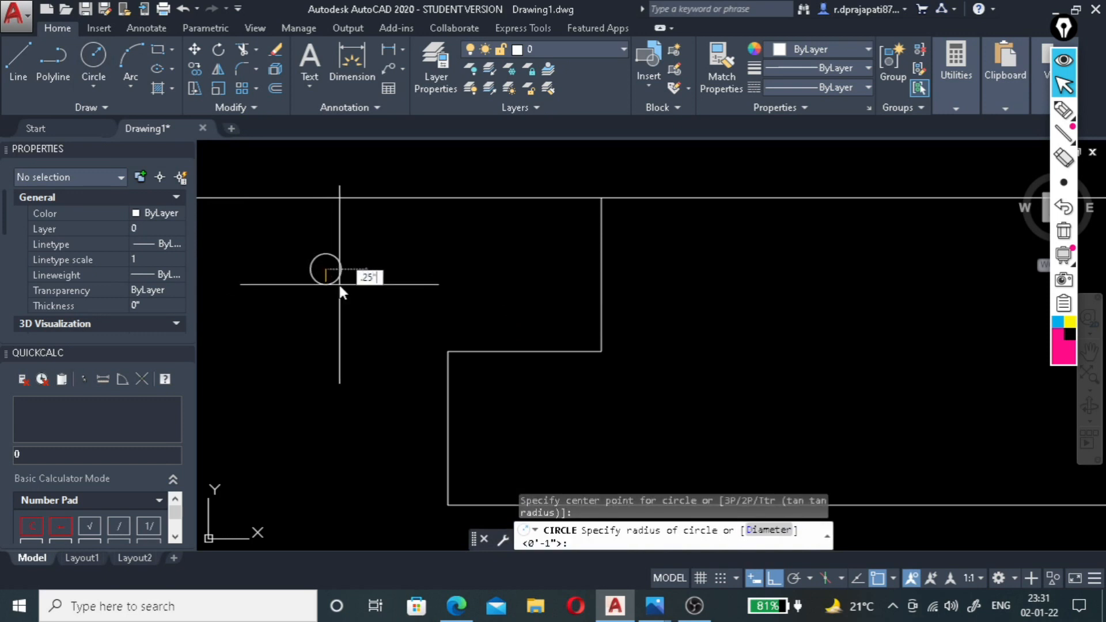
pyautogui.press('Return')
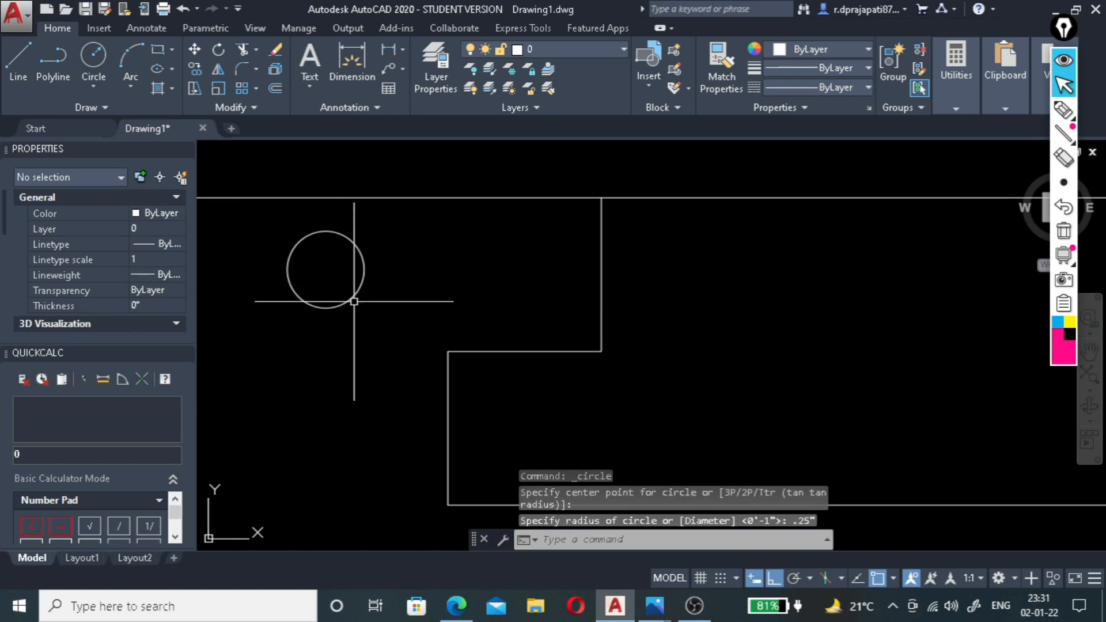
pyautogui.click(361, 281)
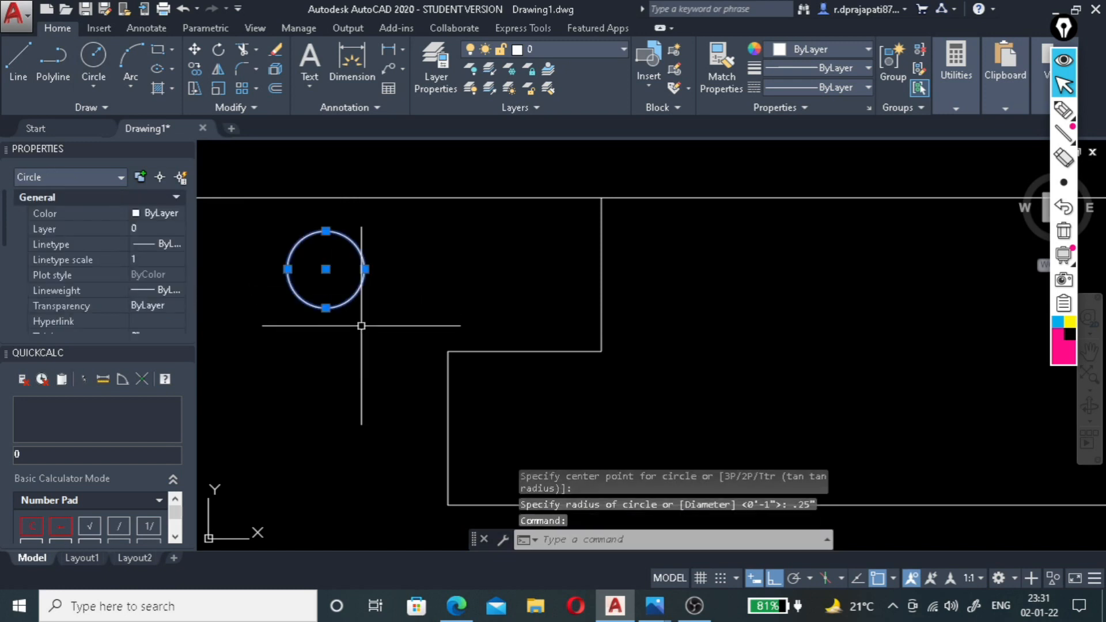
pyautogui.press('Escape')
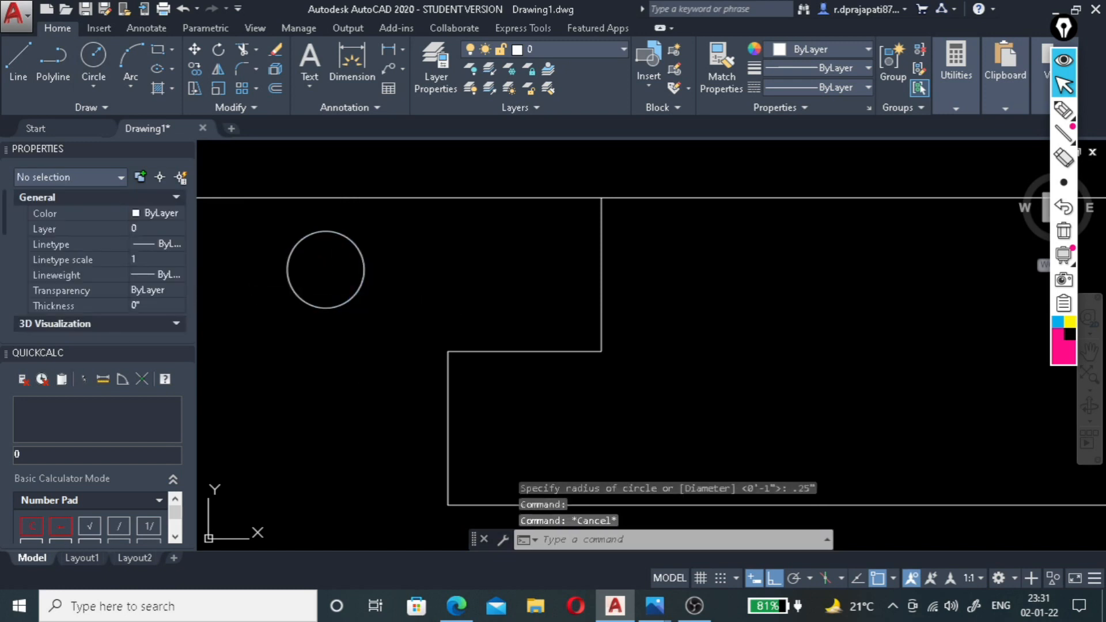
# Fill the .25" radius circle beside the notched edge with a solid hatch.
pyautogui.write('h')
pyautogui.press('Return')
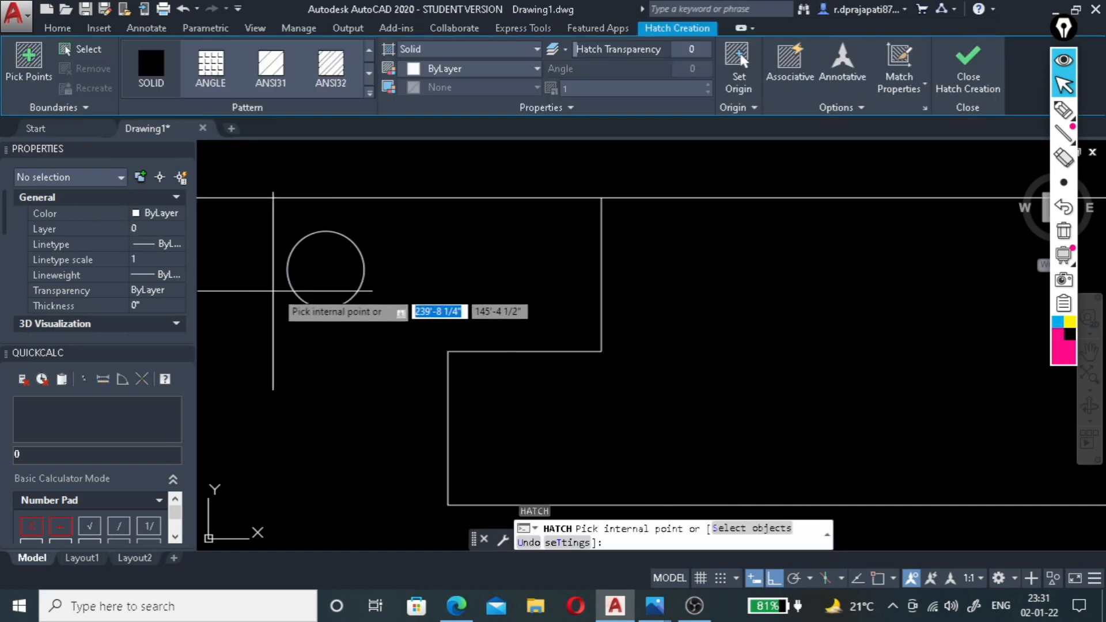
pyautogui.click(307, 274)
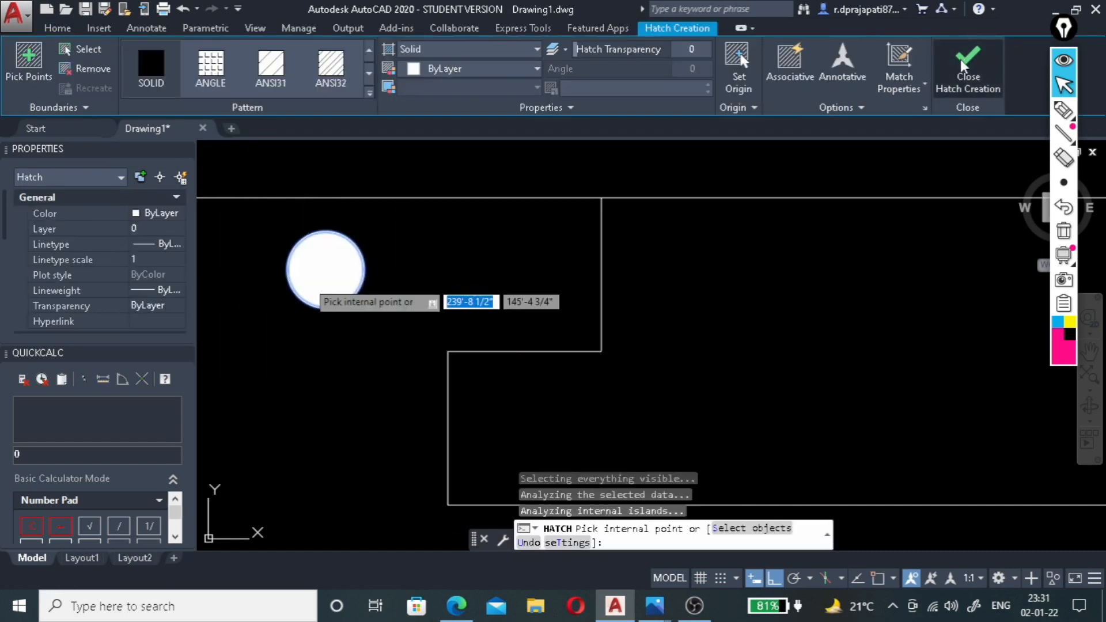
pyautogui.press('Return')
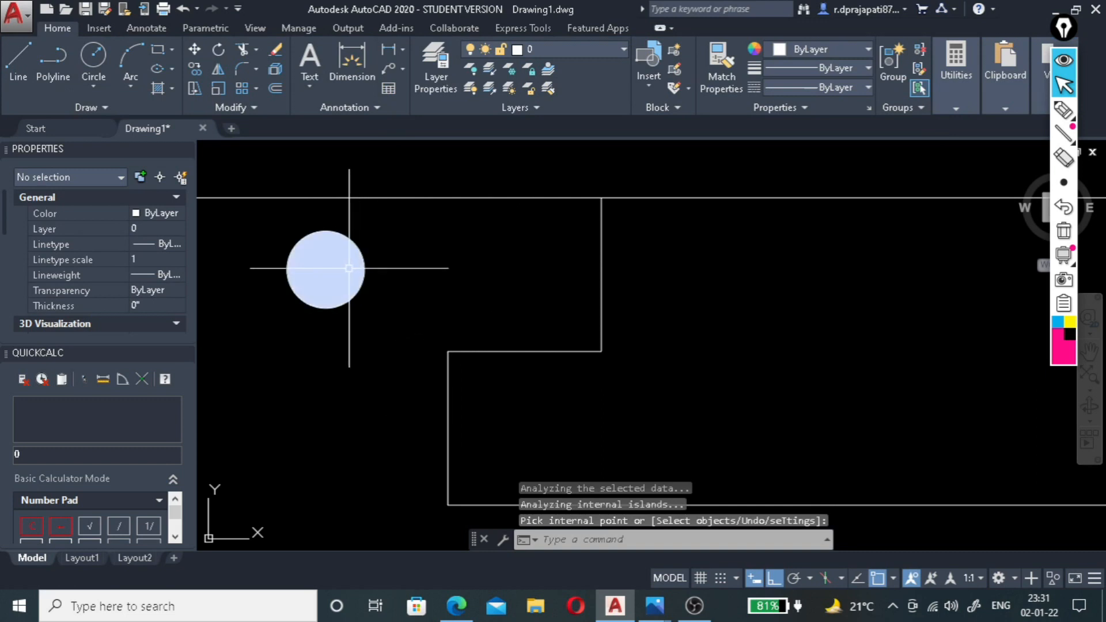
# Group the small circle with its solid hatch.
pyautogui.click(373, 230)
pyautogui.click(288, 334)
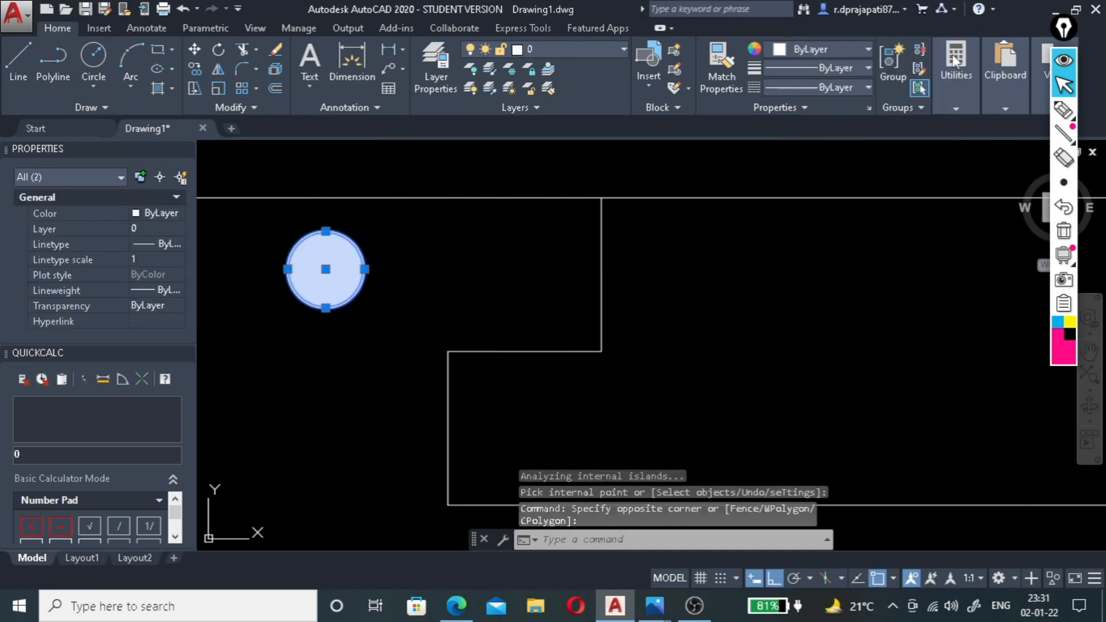
pyautogui.click(886, 57)
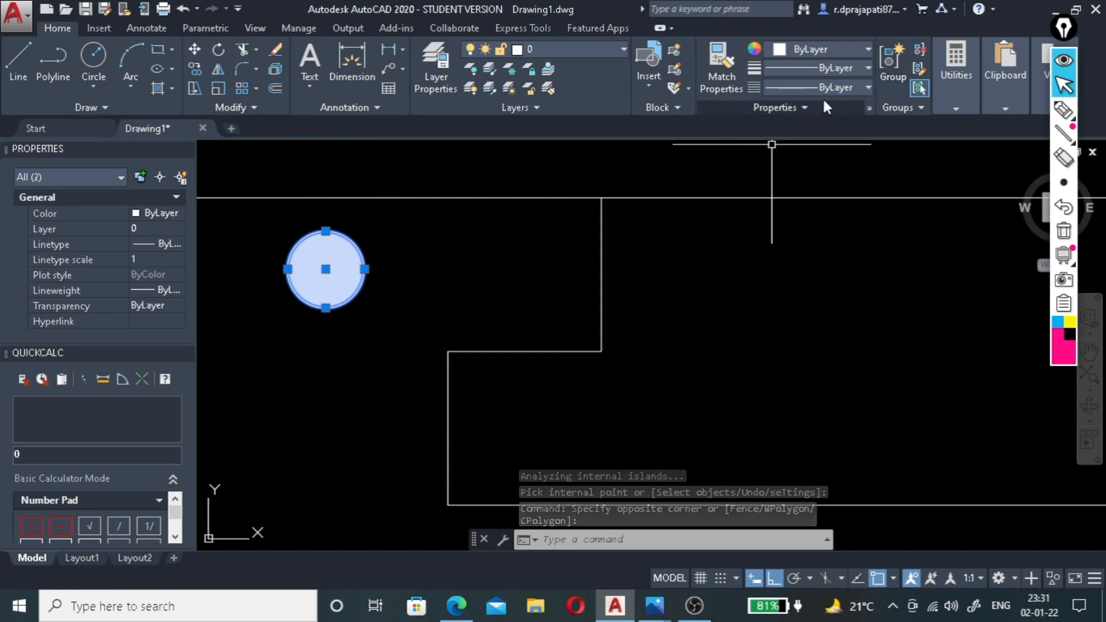
pyautogui.click(886, 57)
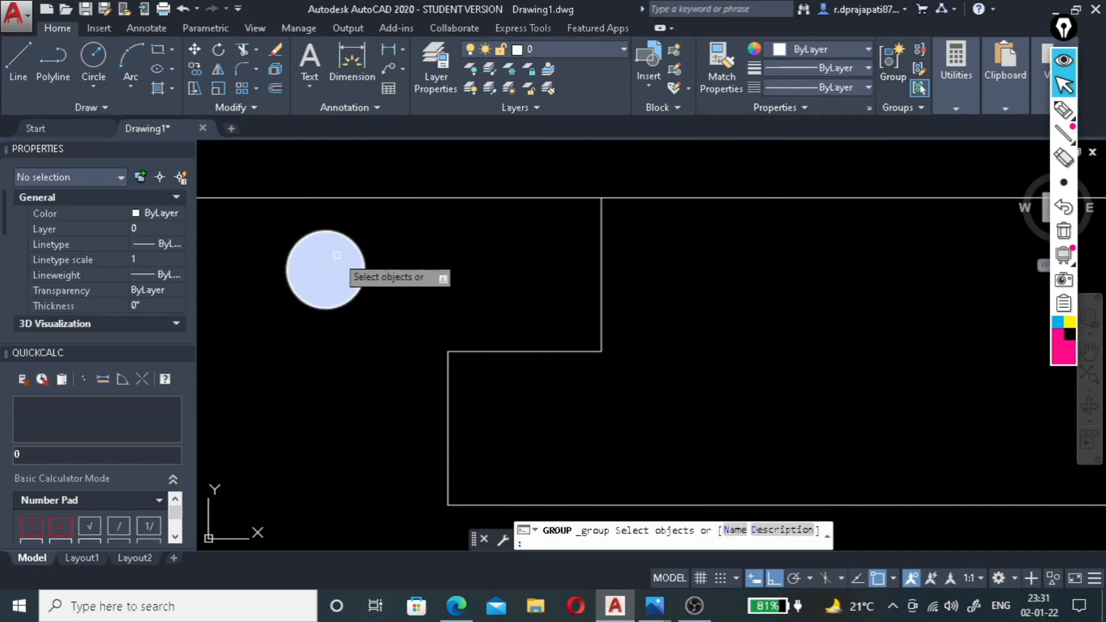
pyautogui.press('Escape')
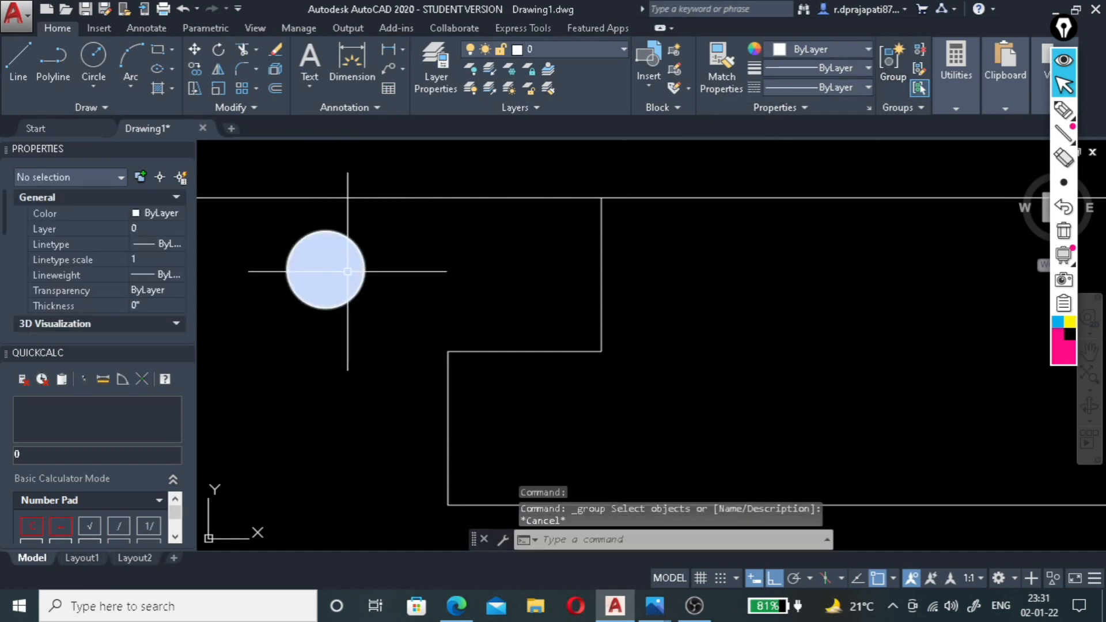
# Move the filled circle group by its bottom quadrant onto the notch's horizontal ledge, against the vertical line.
pyautogui.click(324, 268)
pyautogui.click(402, 259)
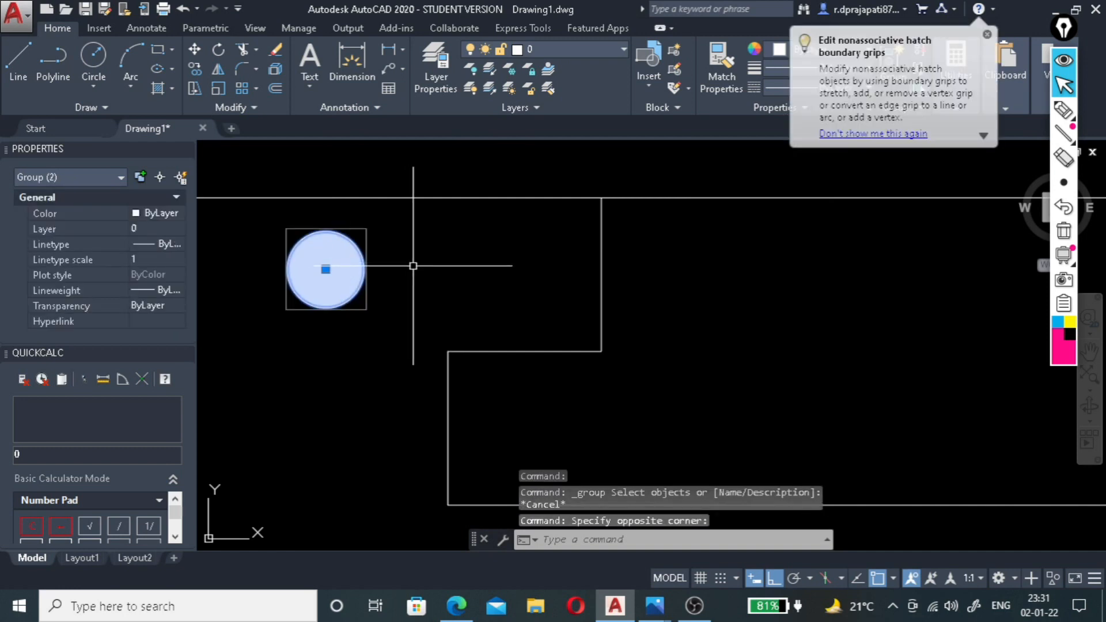
pyautogui.press('Return')
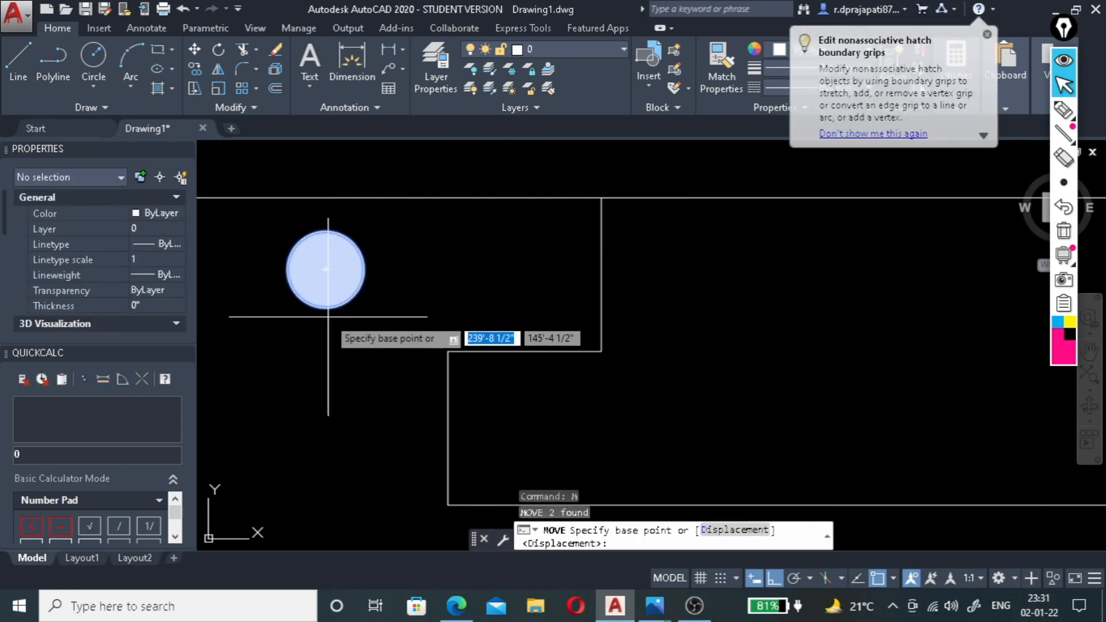
pyautogui.click(326, 308)
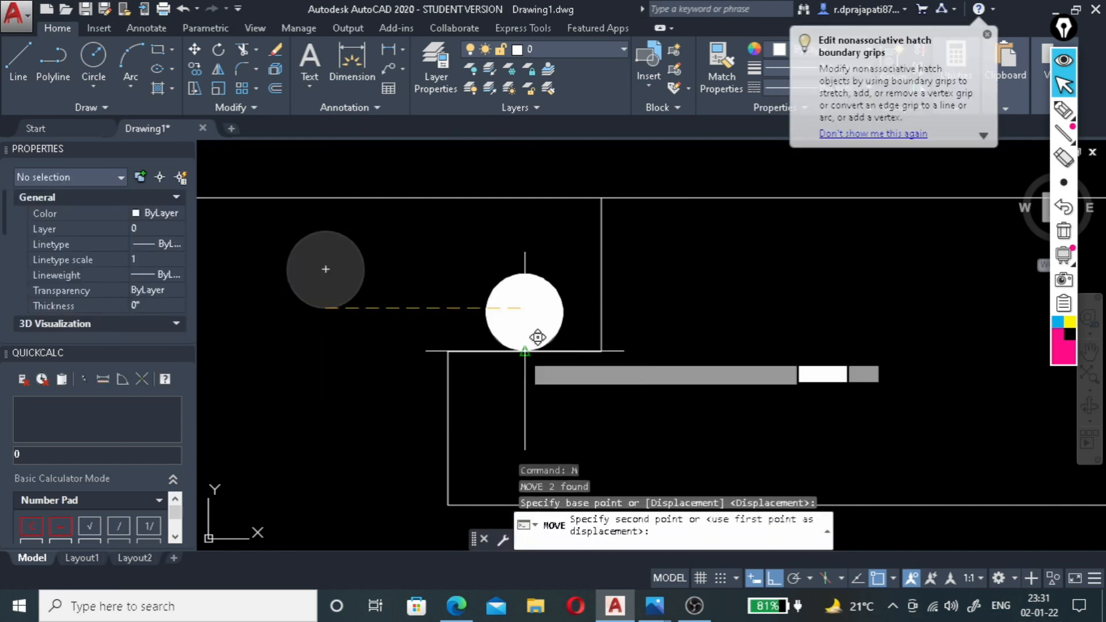
pyautogui.click(574, 340)
pyautogui.scroll(-5, 495, 277)
pyautogui.scroll(2, 515, 273)
pyautogui.scroll(-5, 506, 272)
pyautogui.scroll(6, 405, 310)
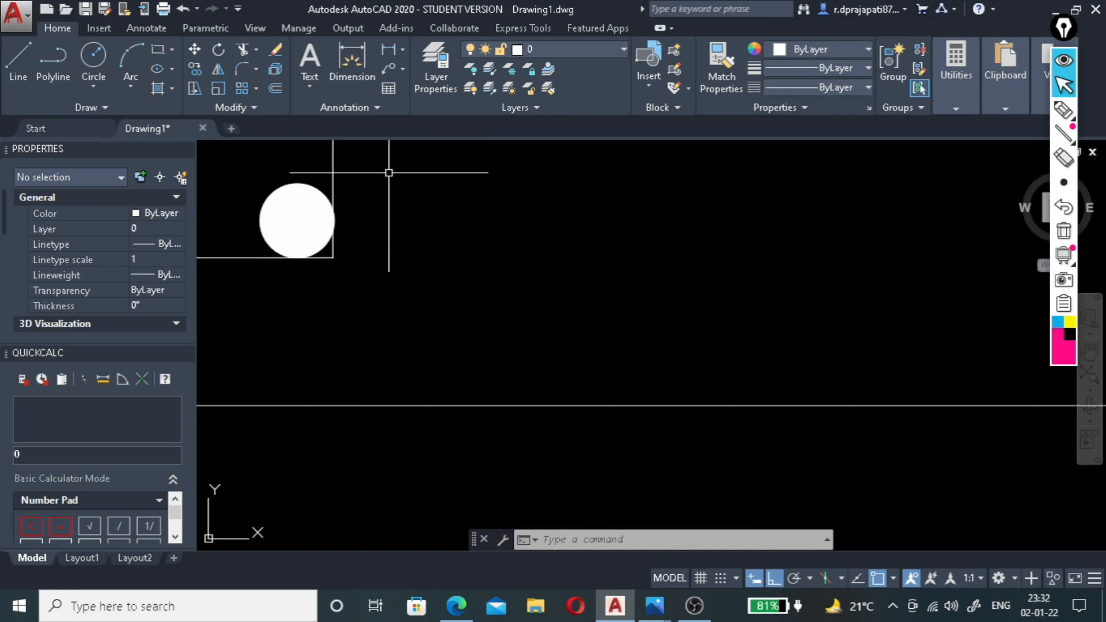
# Copy the notch's upper two lines and filled circle from the first step's lower left corner to the second step's.
pyautogui.scroll(-3, 448, 254)
pyautogui.click(419, 211)
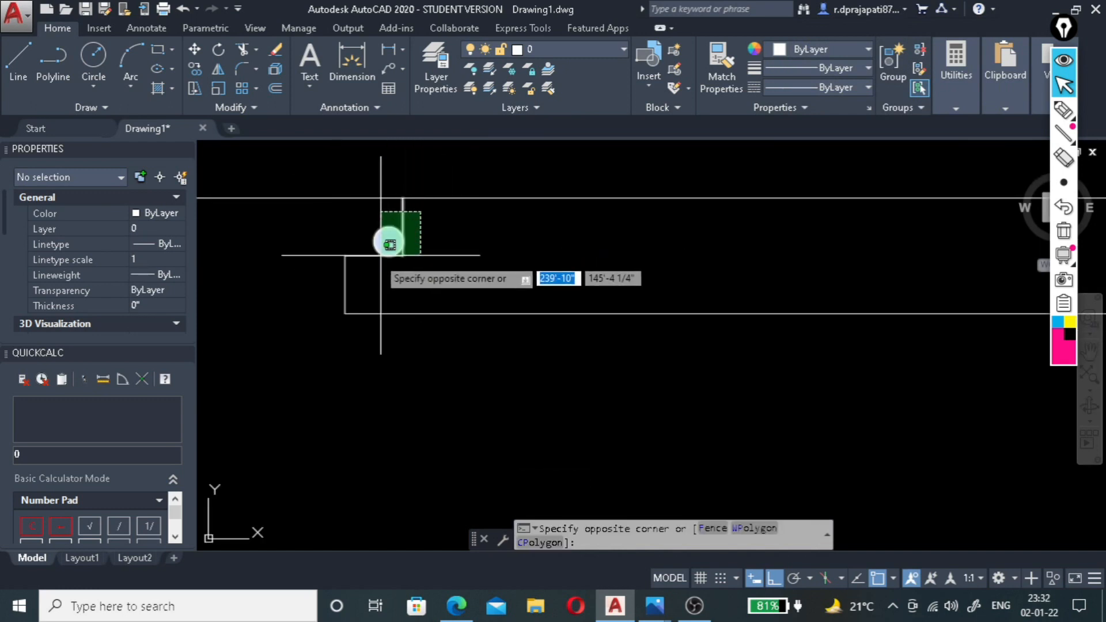
pyautogui.click(363, 270)
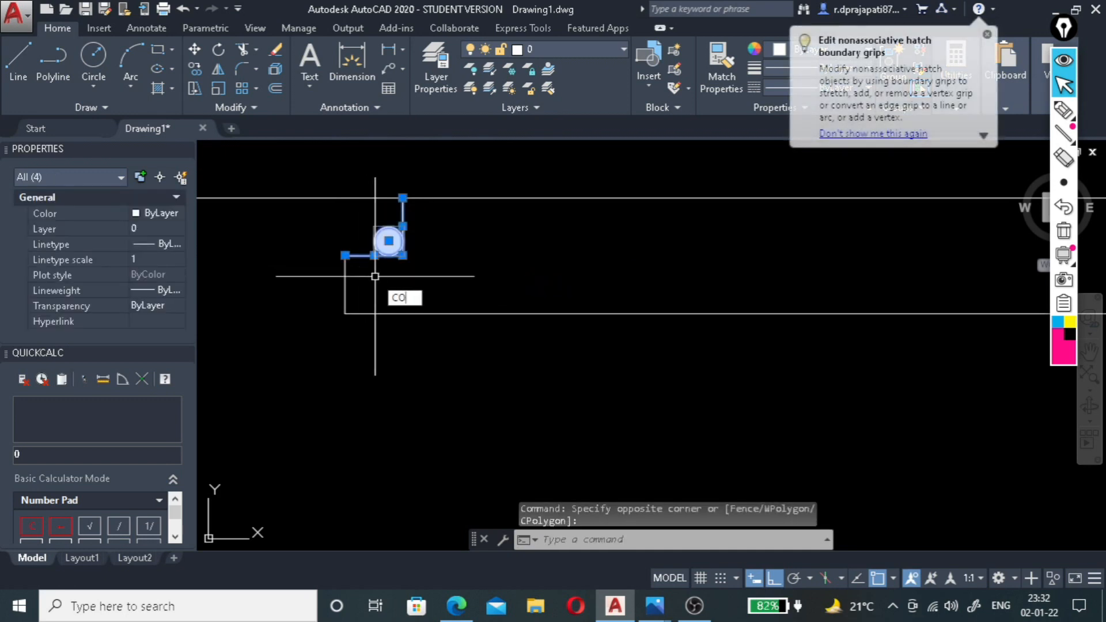
pyautogui.write('CO')
pyautogui.press('Return')
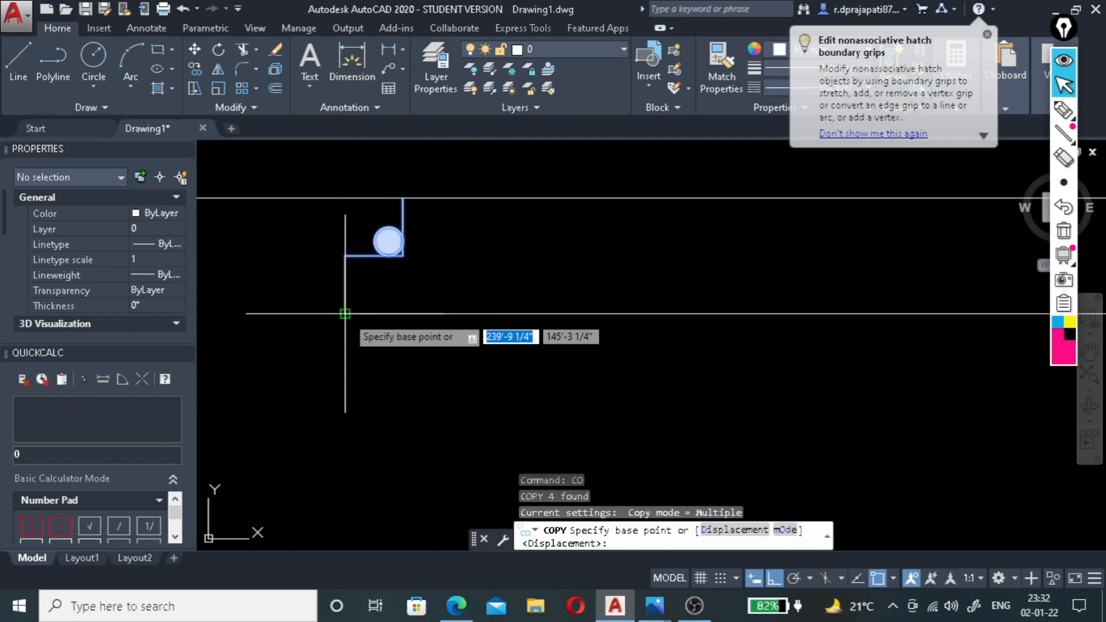
pyautogui.click(345, 313)
pyautogui.scroll(-4, 349, 316)
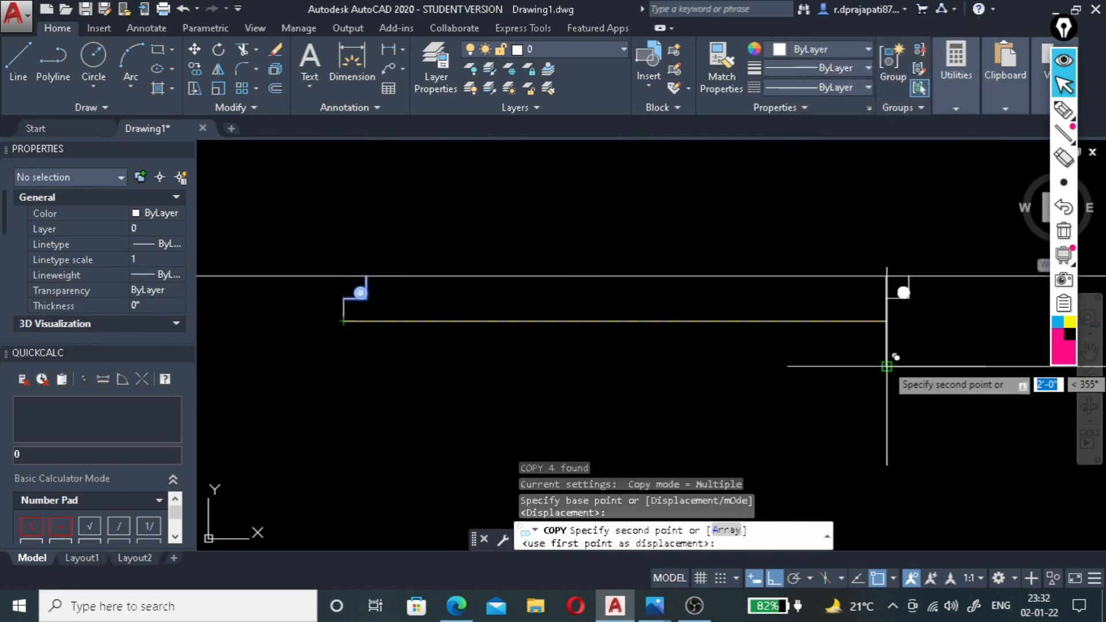
pyautogui.click(890, 366)
# Place further copies of the notch lines and filled circle at the lower left corners of the third and fourth steps.
pyautogui.scroll(-2, 673, 345)
pyautogui.scroll(-2, 673, 346)
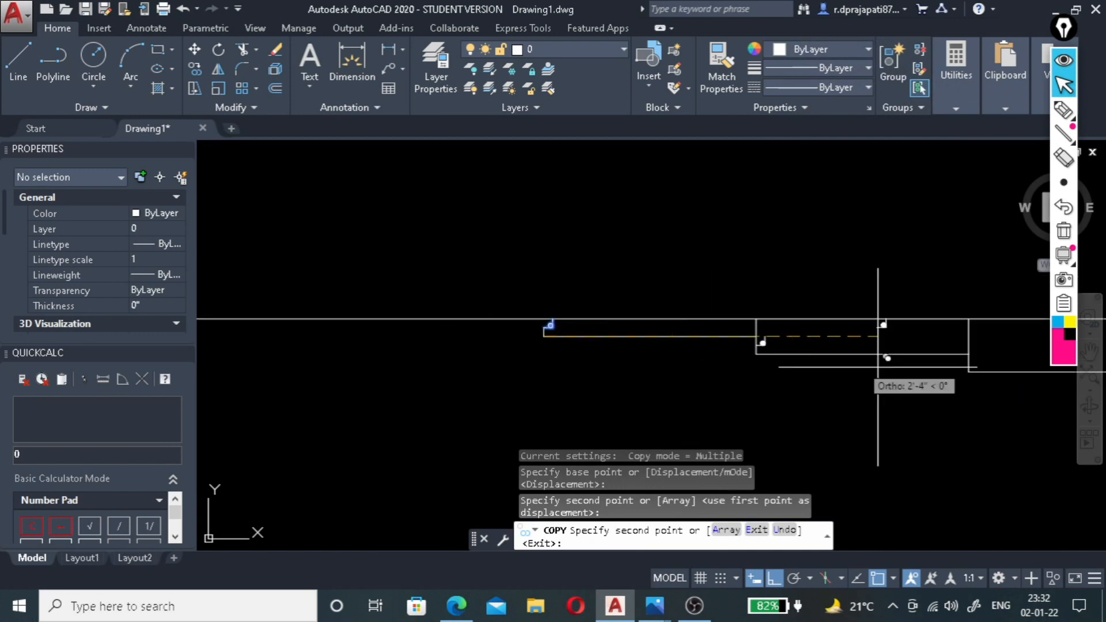
pyautogui.scroll(4, 997, 377)
pyautogui.click(924, 364)
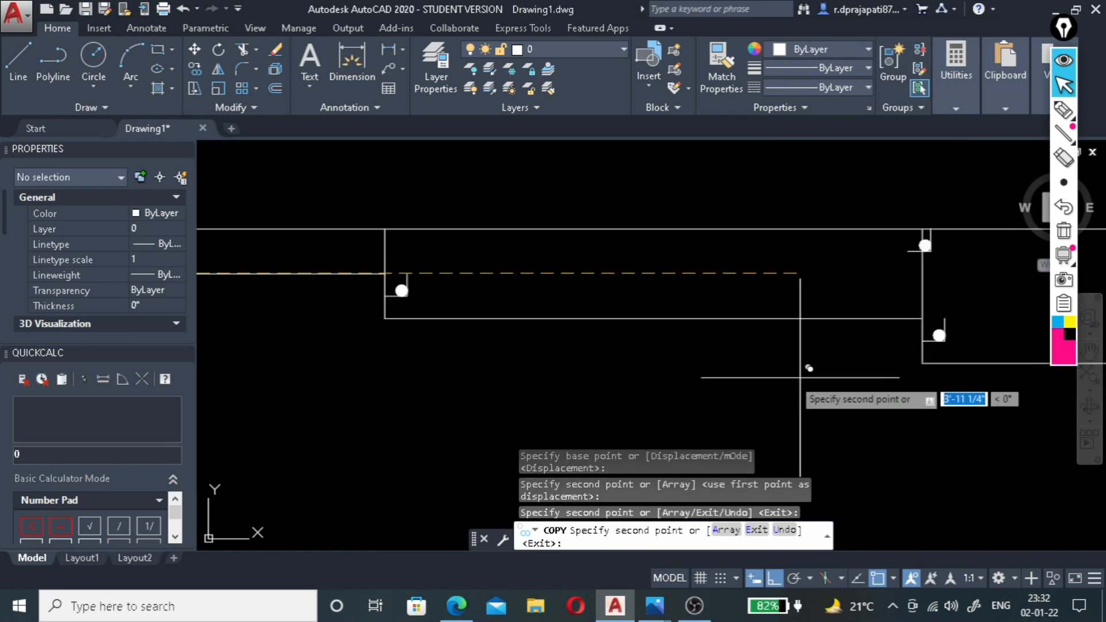
pyautogui.scroll(-2, 802, 377)
pyautogui.scroll(2, 1008, 366)
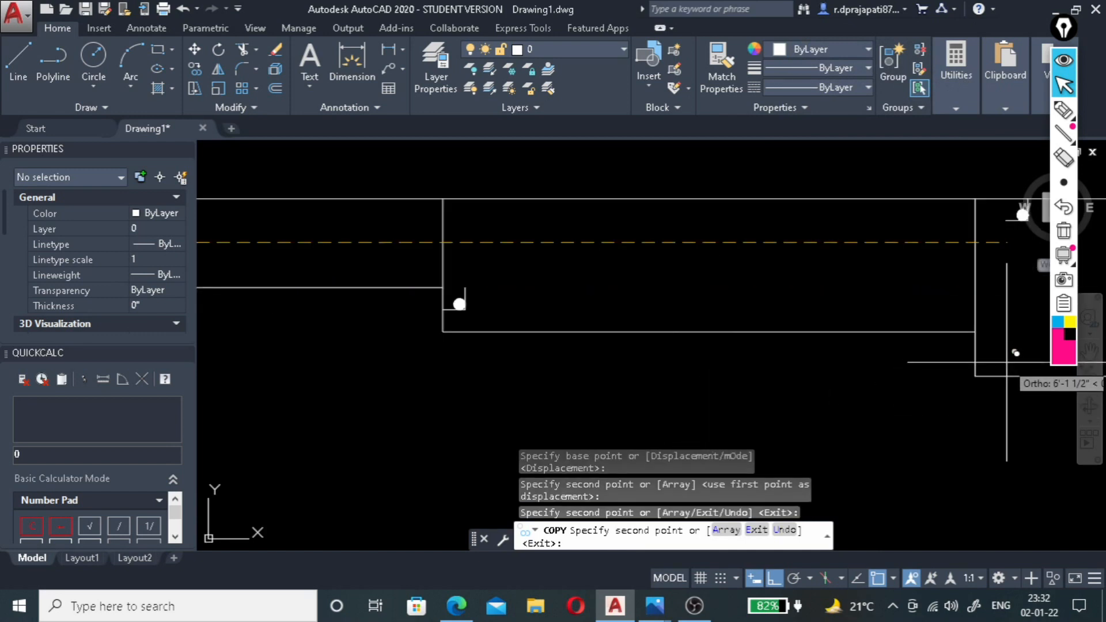
pyautogui.click(975, 376)
pyautogui.scroll(-2, 785, 370)
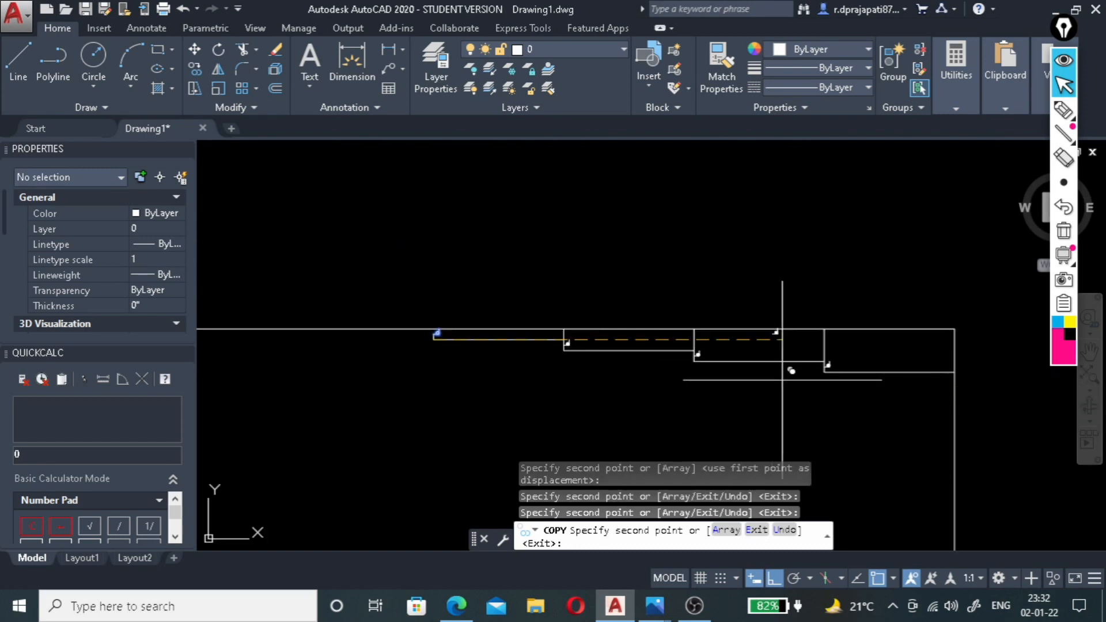
pyautogui.scroll(2, 797, 375)
pyautogui.press('Escape')
# Replace the long vertical line at the second step's left end with a short line from its lower corner up to the notch ledge.
pyautogui.scroll(4, 506, 301)
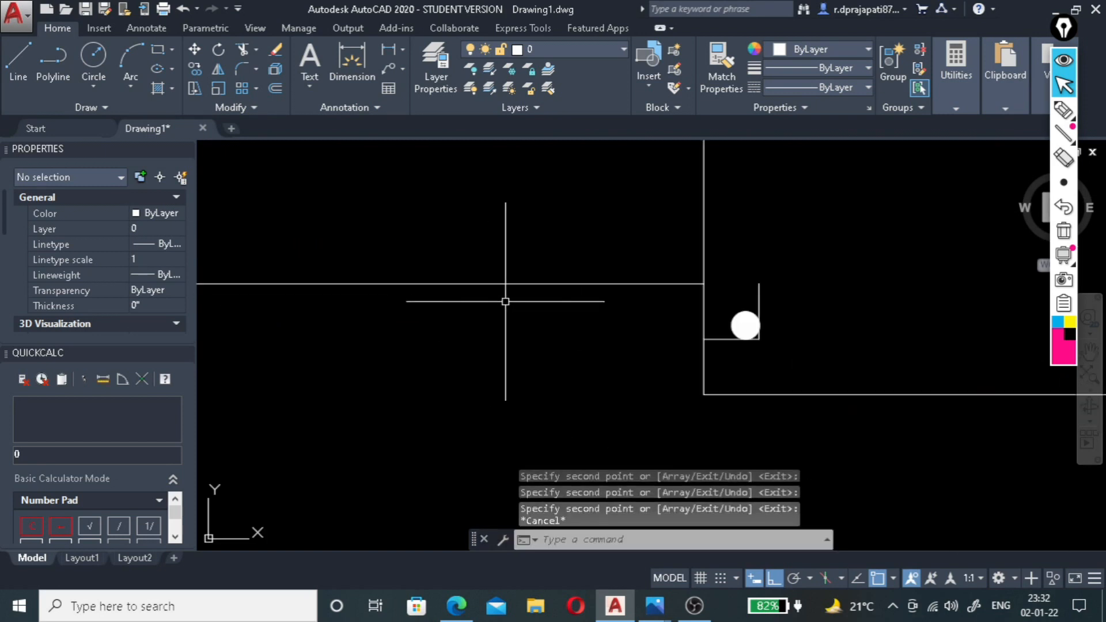
pyautogui.click(704, 253)
pyautogui.press('Delete')
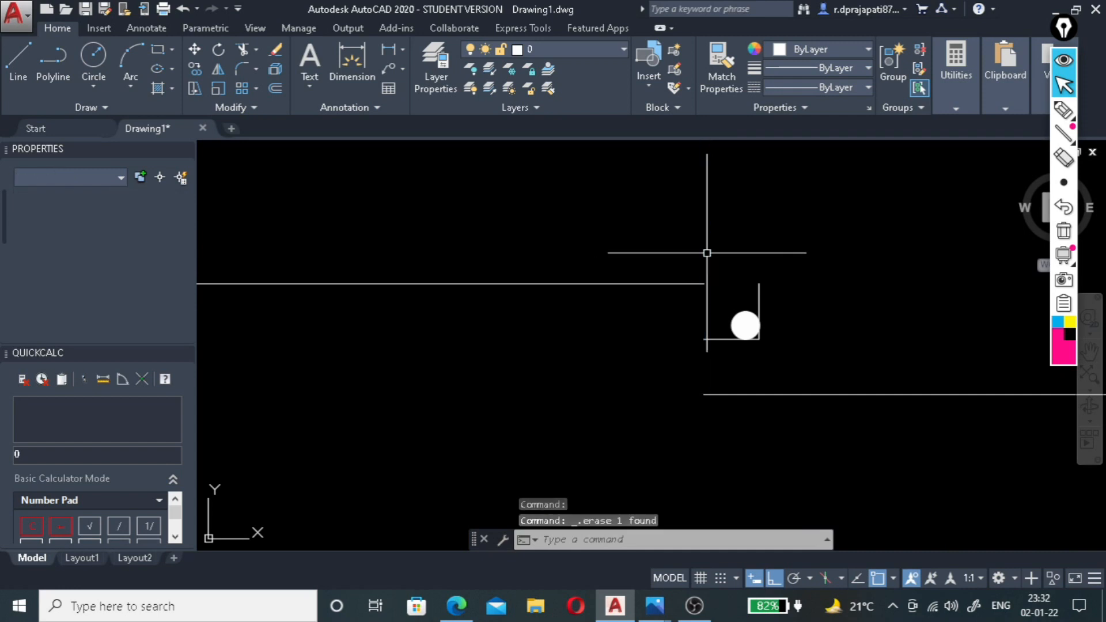
pyautogui.press('l')
pyautogui.press('Return')
pyautogui.click(705, 395)
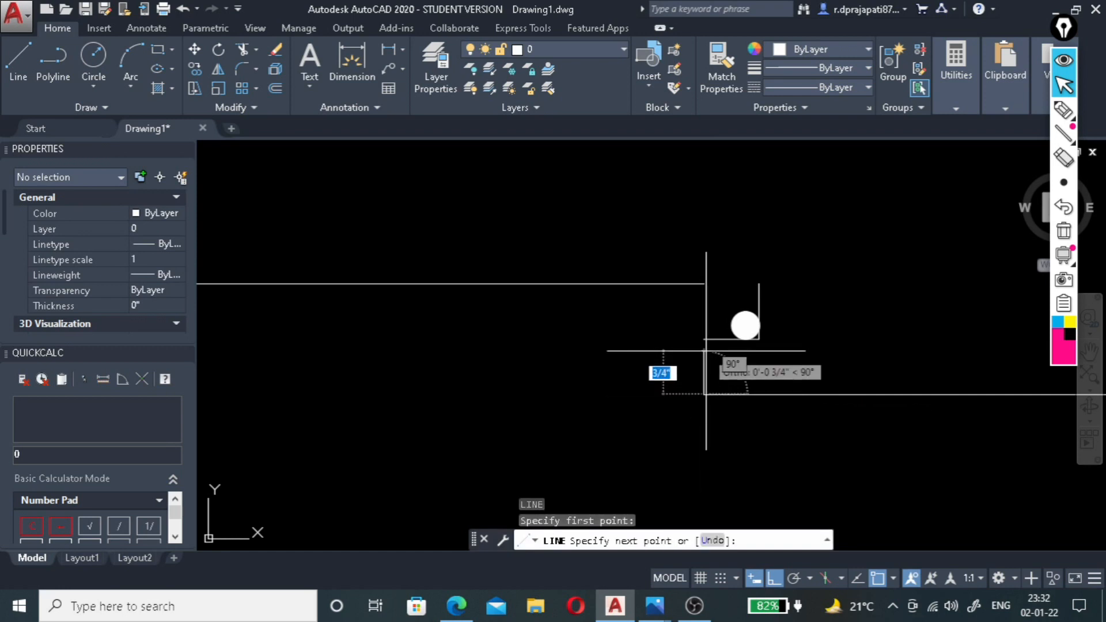
pyautogui.click(705, 340)
pyautogui.press('Return')
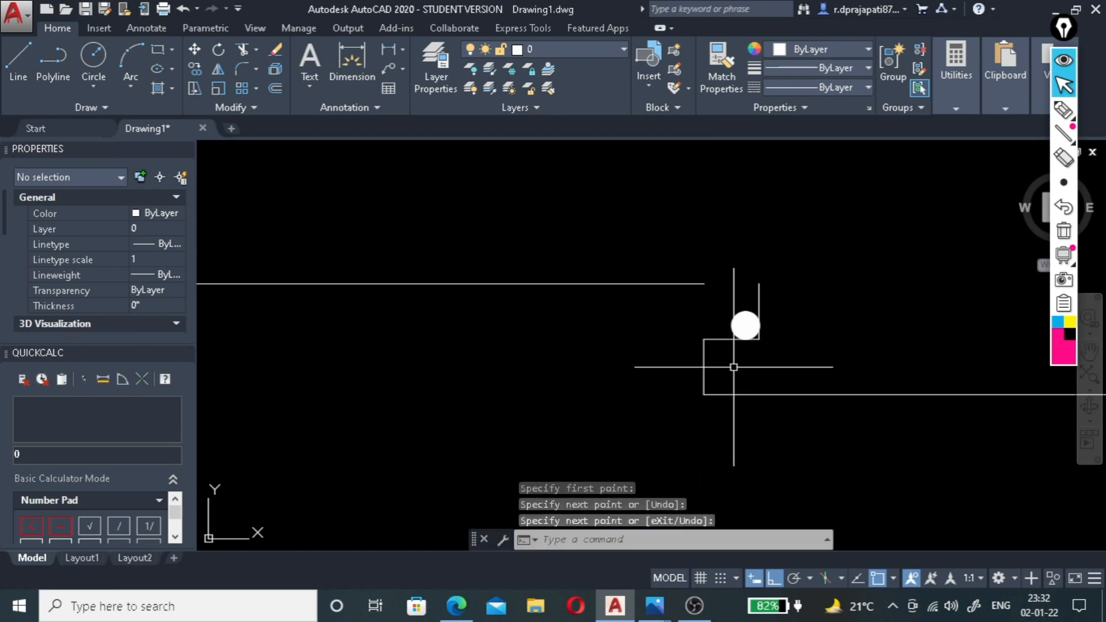
# Fillet the first step's bottom line with the second step's notch vertical into a sharp corner.
pyautogui.press('Return')
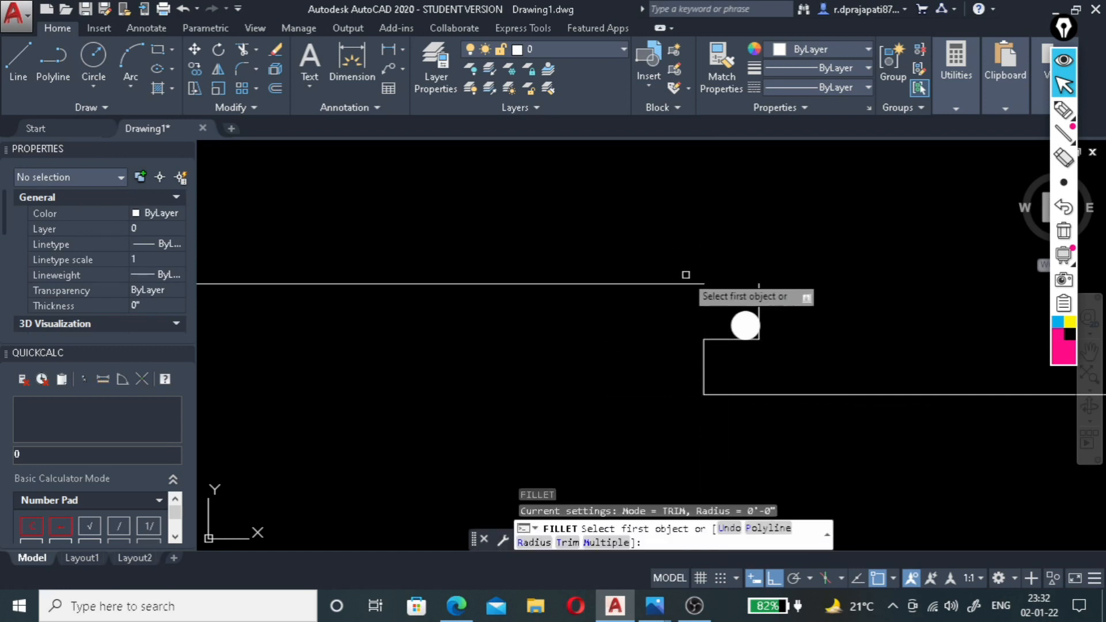
pyautogui.click(691, 284)
pyautogui.click(759, 296)
# Replace the long vertical line at the third step's left end with a short line between its notch ledge and lower corner.
pyautogui.scroll(-4, 840, 275)
pyautogui.scroll(-3, 705, 317)
pyautogui.scroll(5, 516, 275)
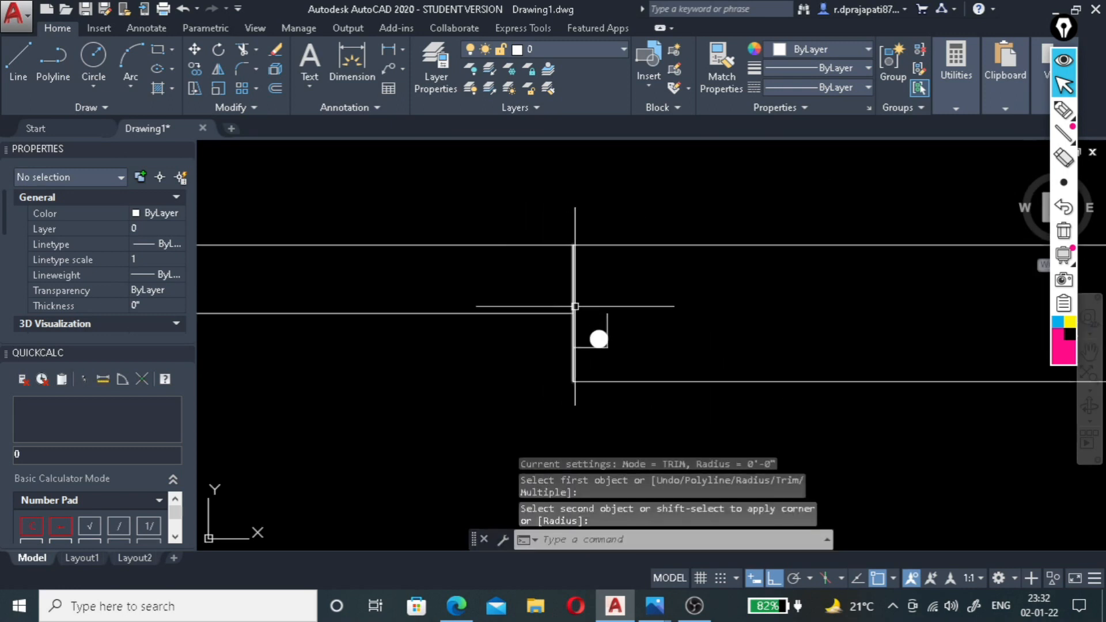
pyautogui.click(575, 292)
pyautogui.press('Delete')
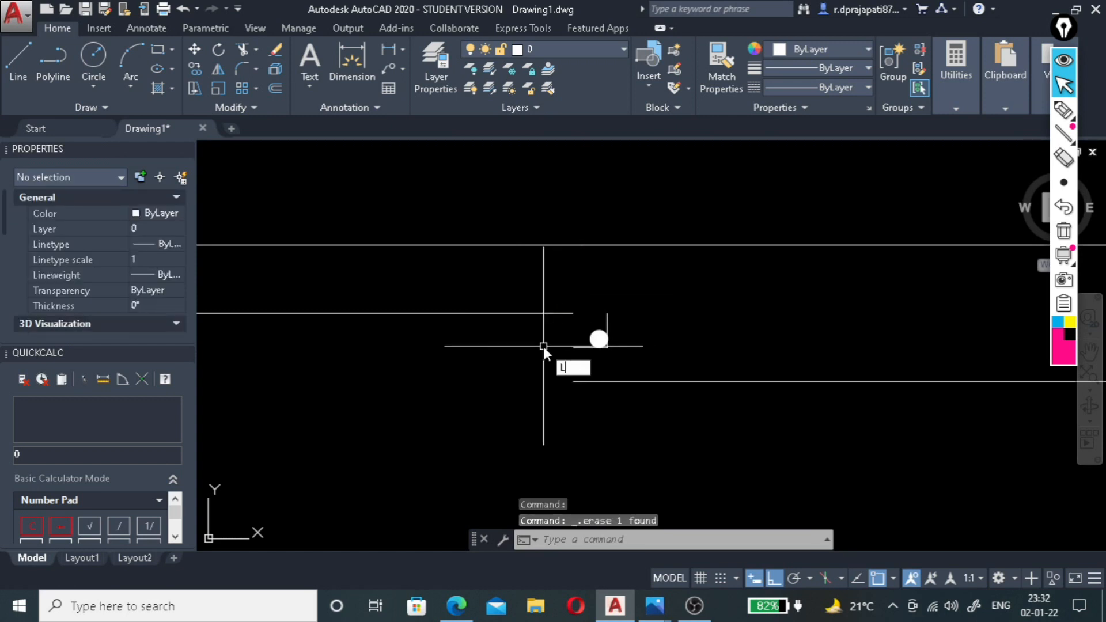
pyautogui.write('L')
pyautogui.press('Return')
pyautogui.click(571, 347)
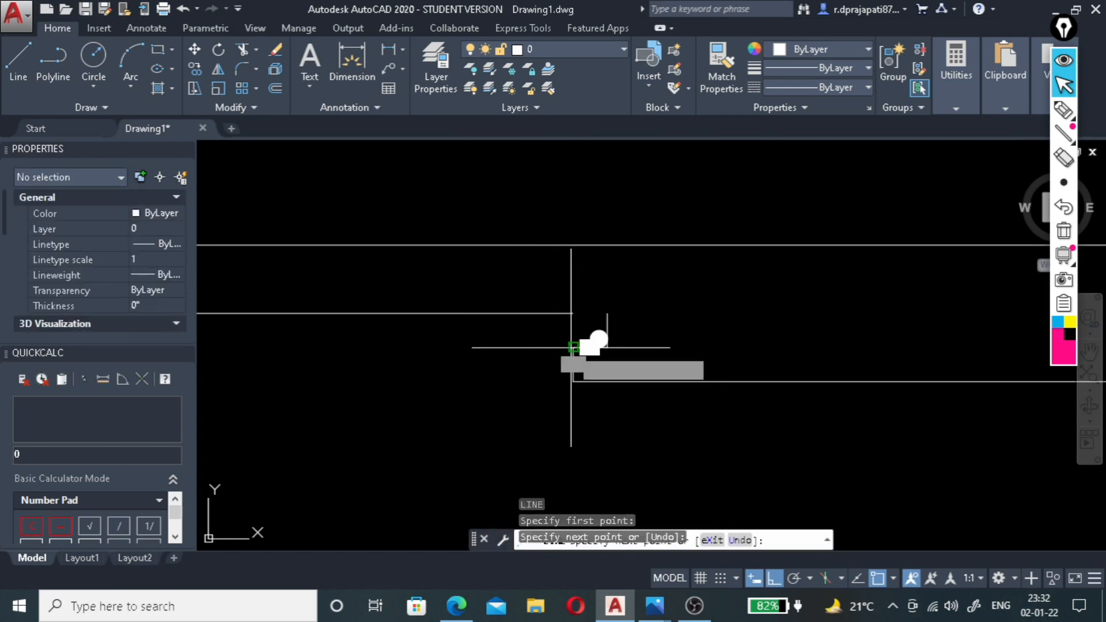
pyautogui.click(573, 380)
pyautogui.press('Return')
# Fillet the second step's bottom line with the third step's notch vertical into a sharp corner.
pyautogui.write('F')
pyautogui.press('Return')
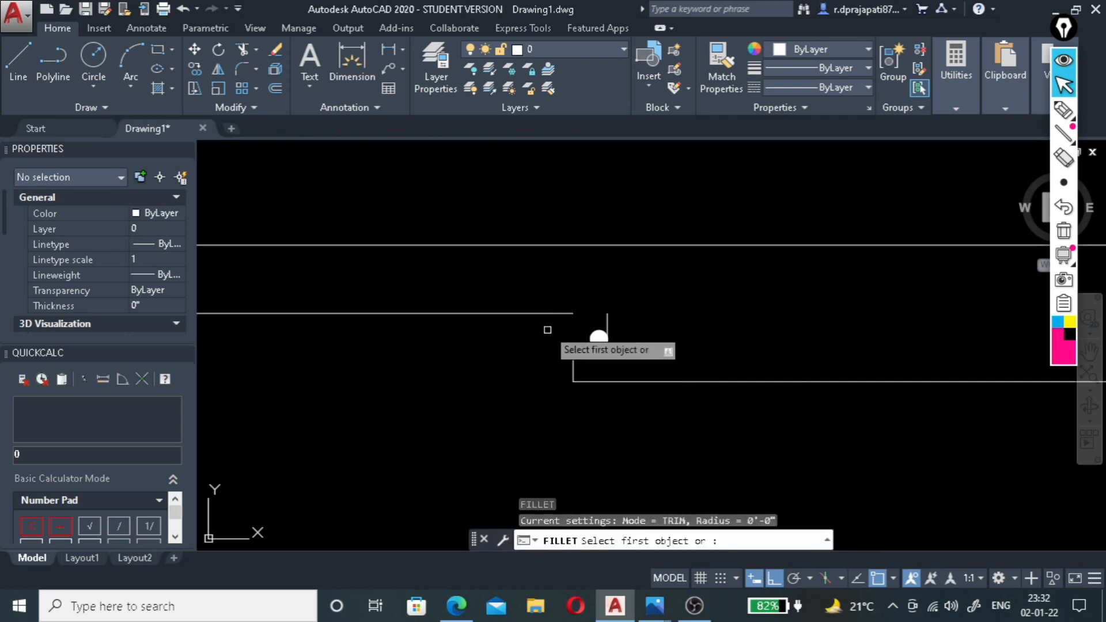
pyautogui.click(565, 314)
pyautogui.click(607, 331)
# Erase the long vertical line at the left end of the fourth ceiling step.
pyautogui.scroll(-5, 657, 319)
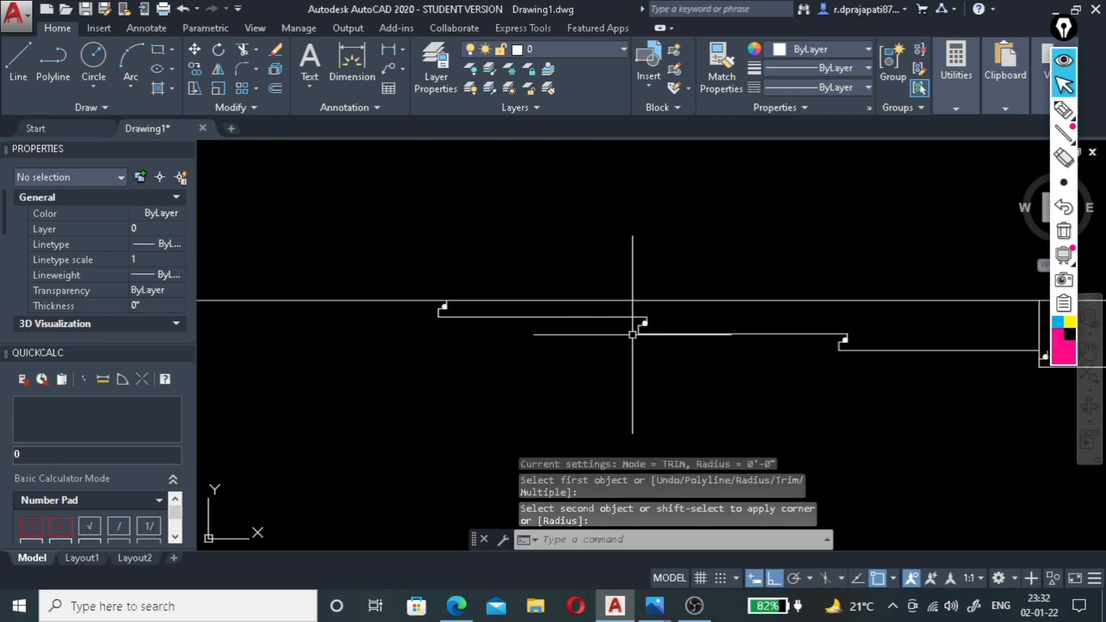
pyautogui.scroll(1, 728, 352)
pyautogui.scroll(-2, 454, 352)
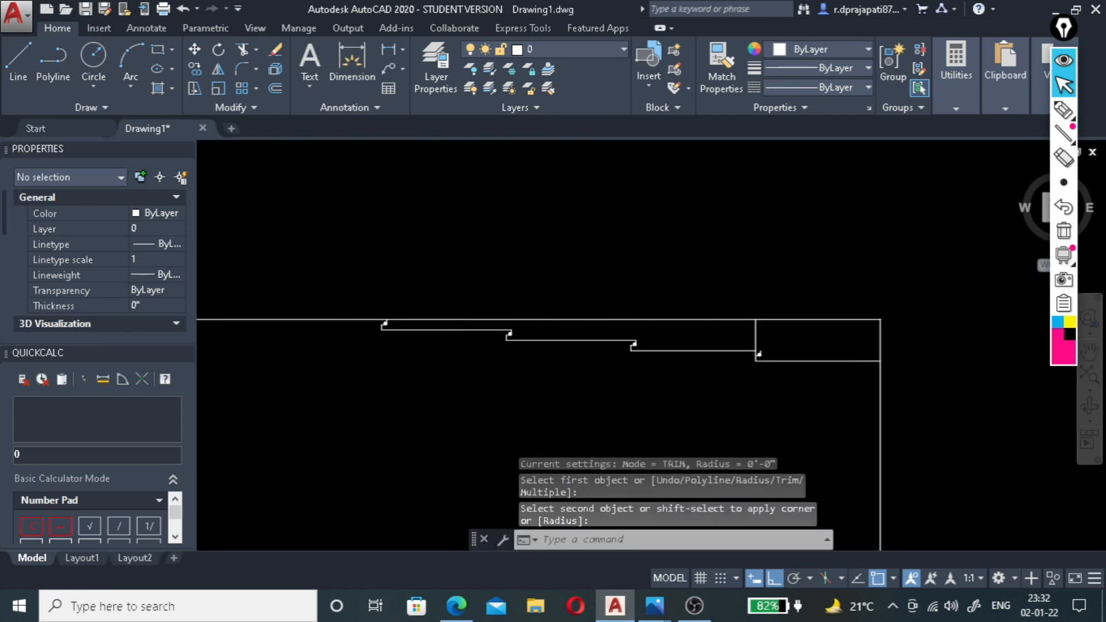
pyautogui.scroll(3, 752, 361)
pyautogui.press('Escape')
pyautogui.click(756, 273)
pyautogui.click(719, 292)
pyautogui.click(720, 292)
pyautogui.press('Delete')
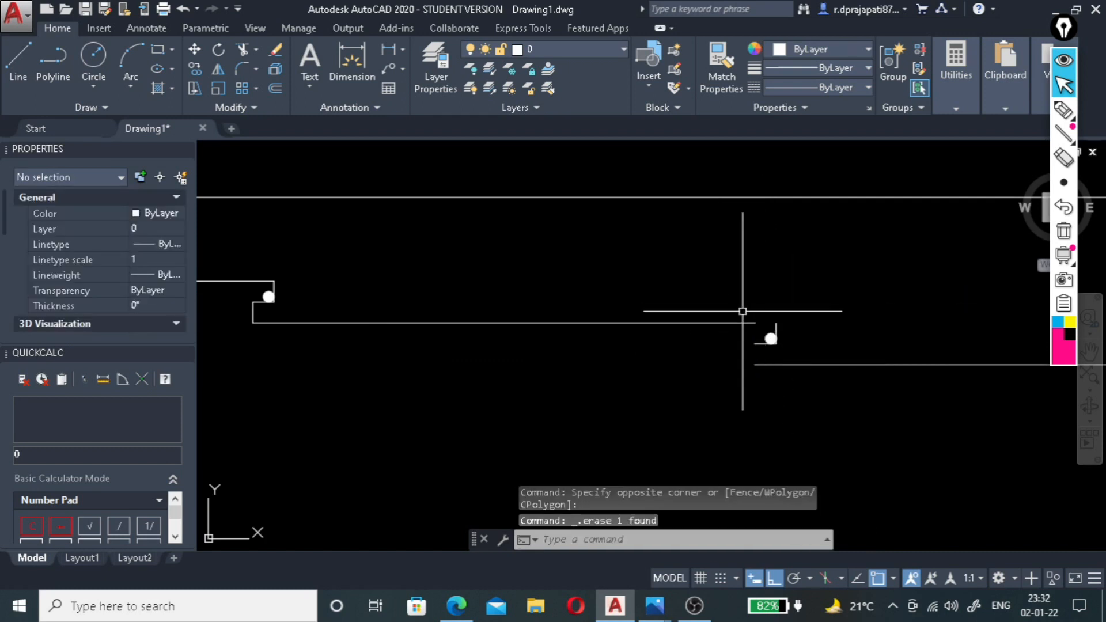
# Fillet the third step's bottom line with the fourth step's notch vertical into a sharp corner.
pyautogui.press('Return')
pyautogui.scroll(2, 754, 333)
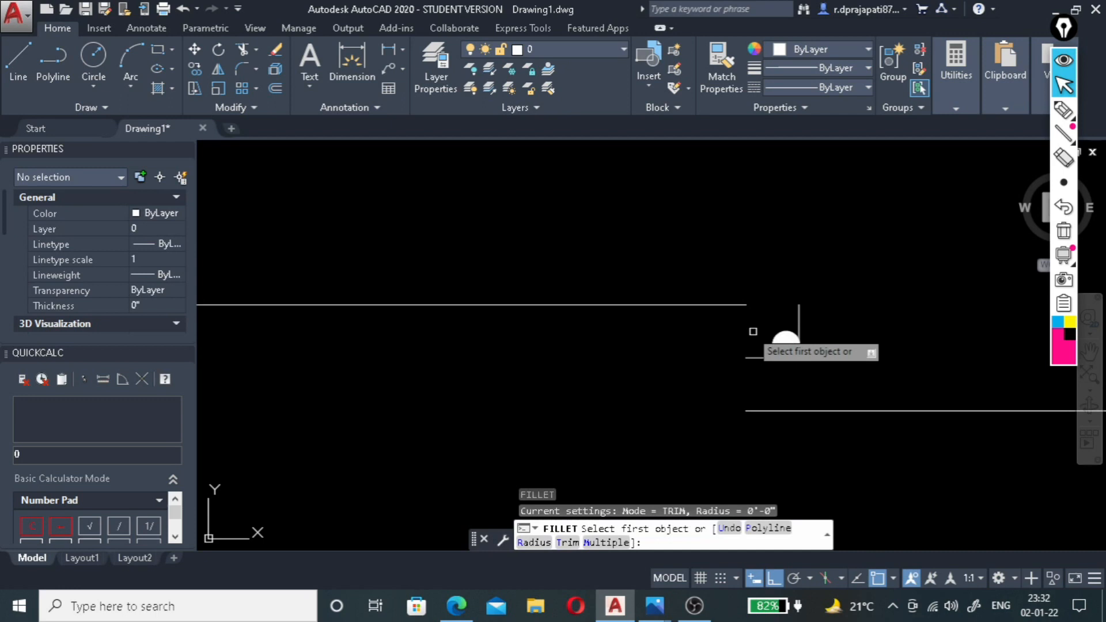
pyautogui.click(737, 305)
pyautogui.click(798, 312)
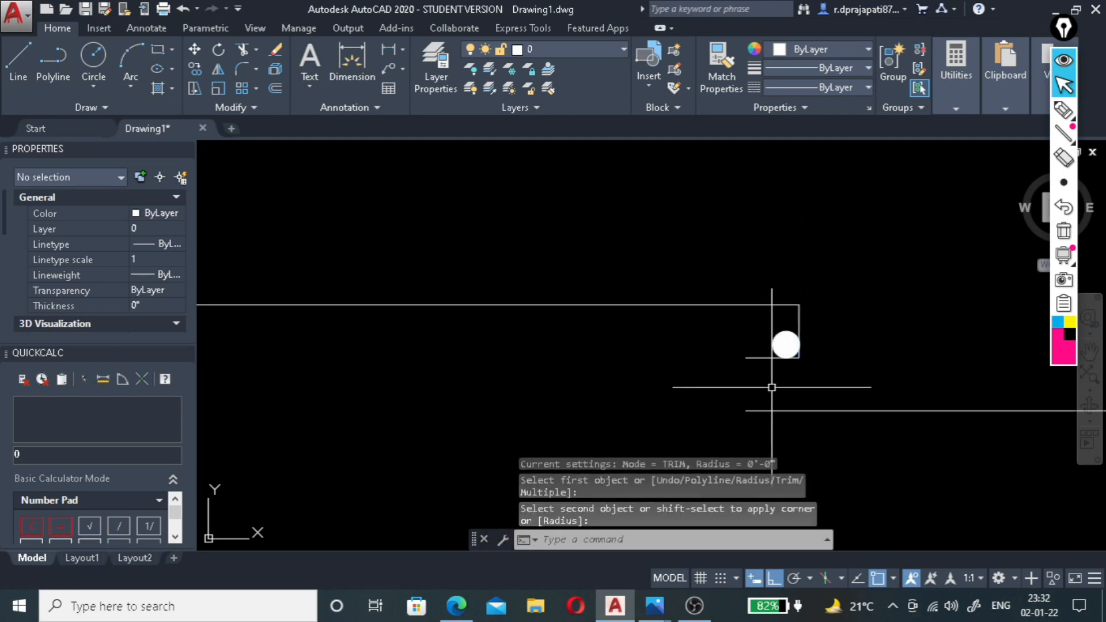
# Draw a short vertical line from the fourth step's lower left corner up to its notch ledge.
pyautogui.press('Return')
pyautogui.click(746, 410)
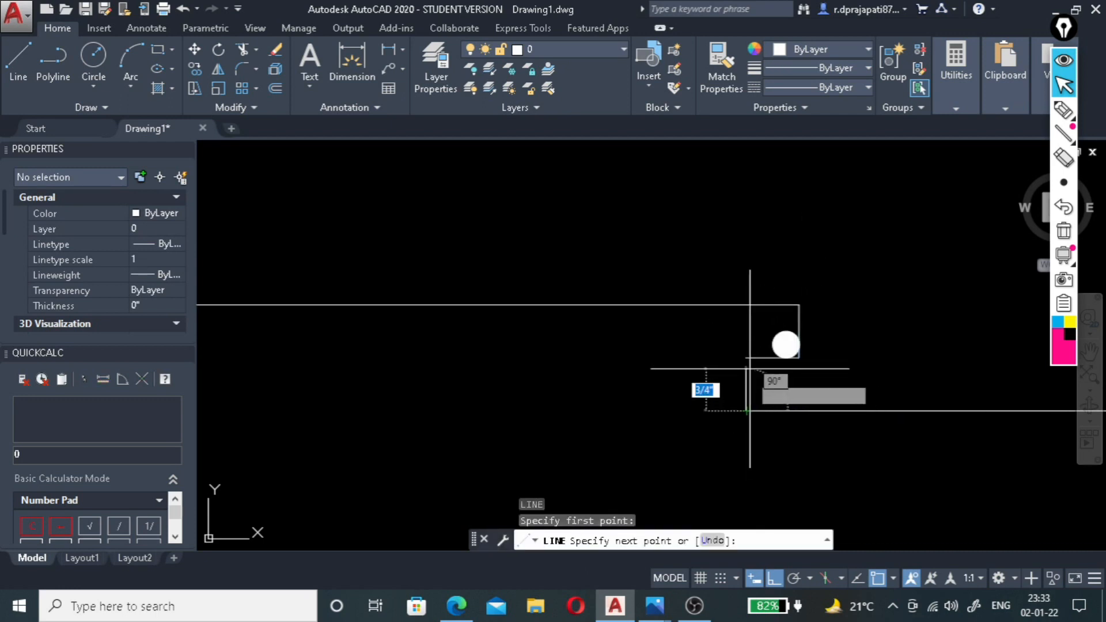
pyautogui.click(746, 356)
pyautogui.press('Escape')
pyautogui.scroll(-2, 662, 357)
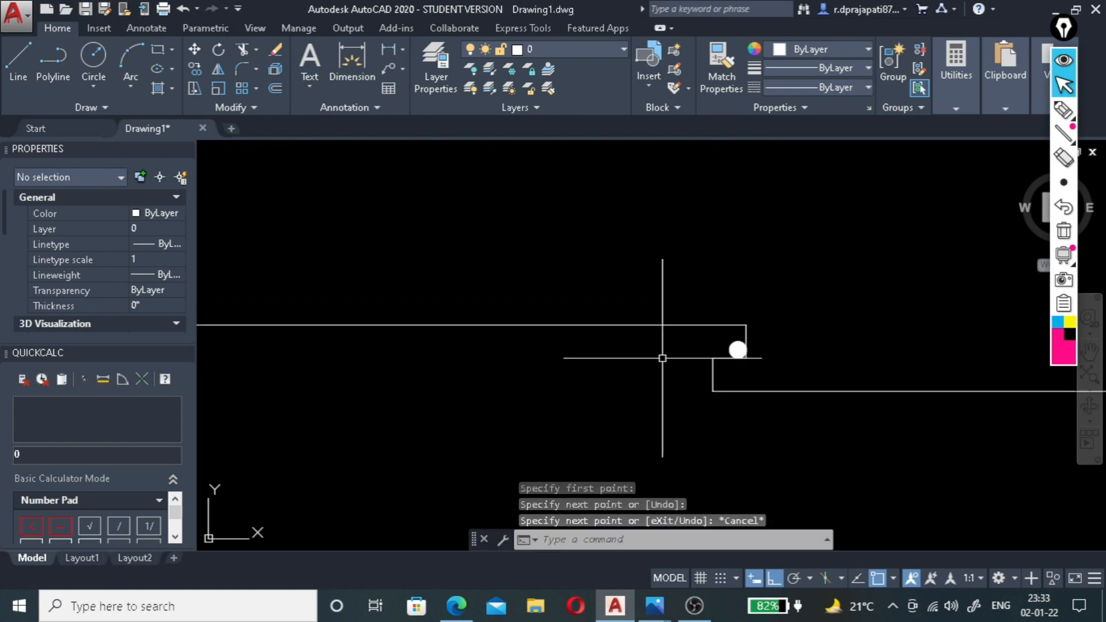
# Add a vertical linear dimension from the section's top ceiling line to the bottom of the fourth step beside the wall.
pyautogui.scroll(2, 742, 346)
pyautogui.scroll(-7, 765, 339)
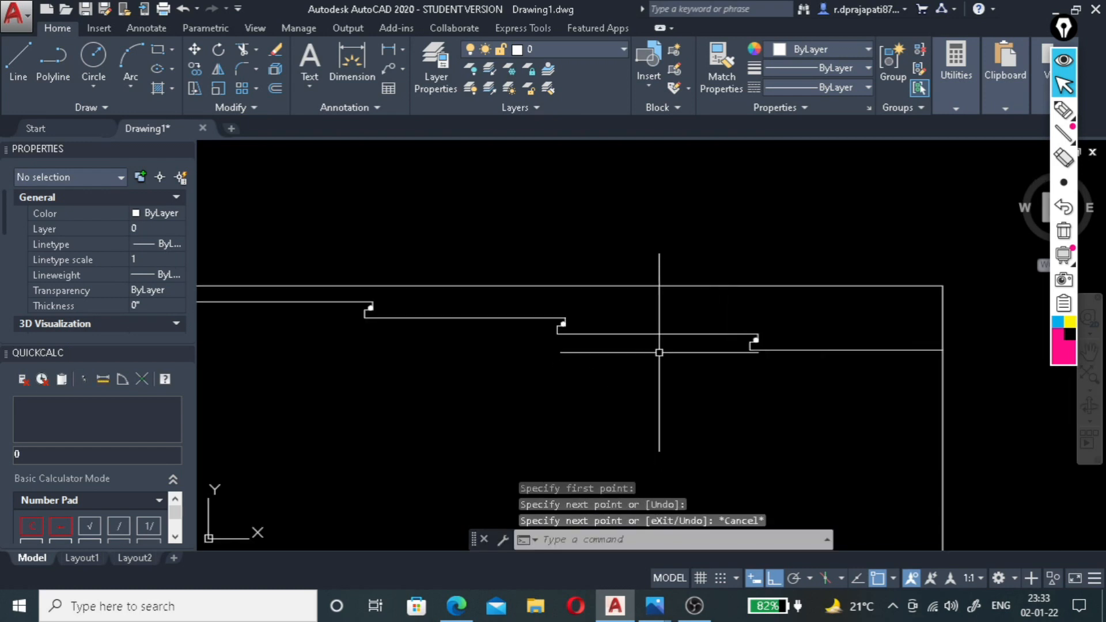
pyautogui.scroll(-2, 716, 352)
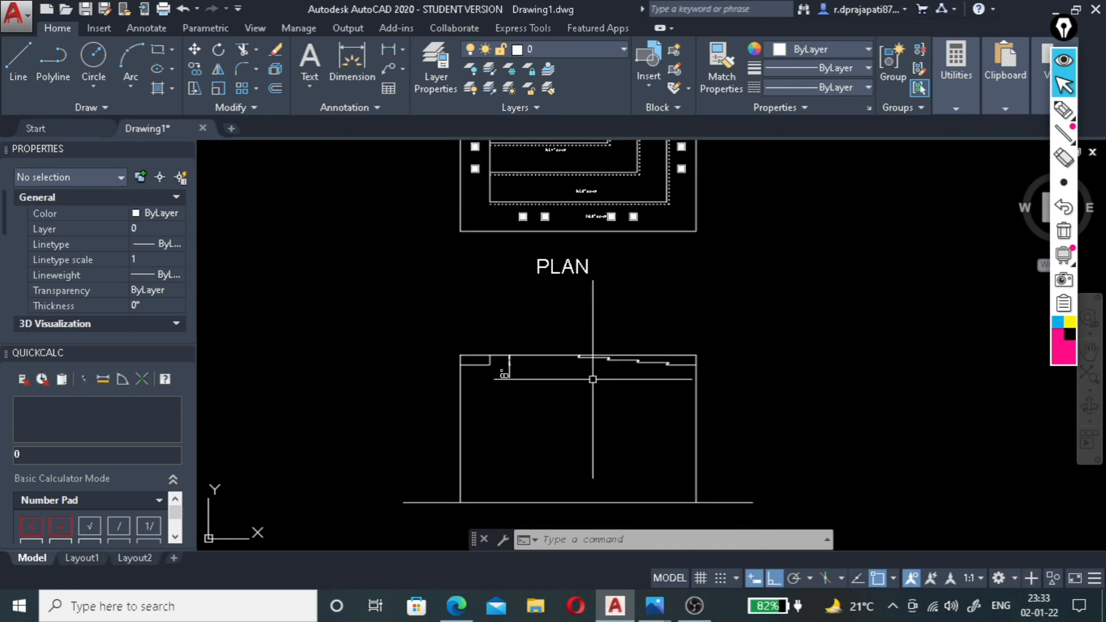
pyautogui.scroll(8, 627, 363)
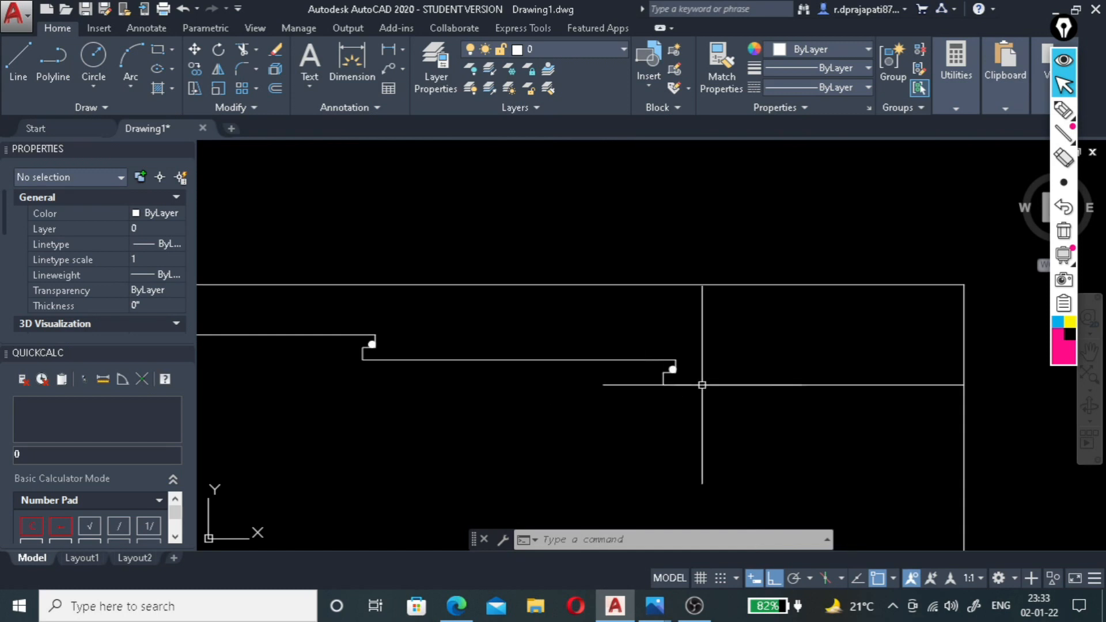
pyautogui.click(384, 49)
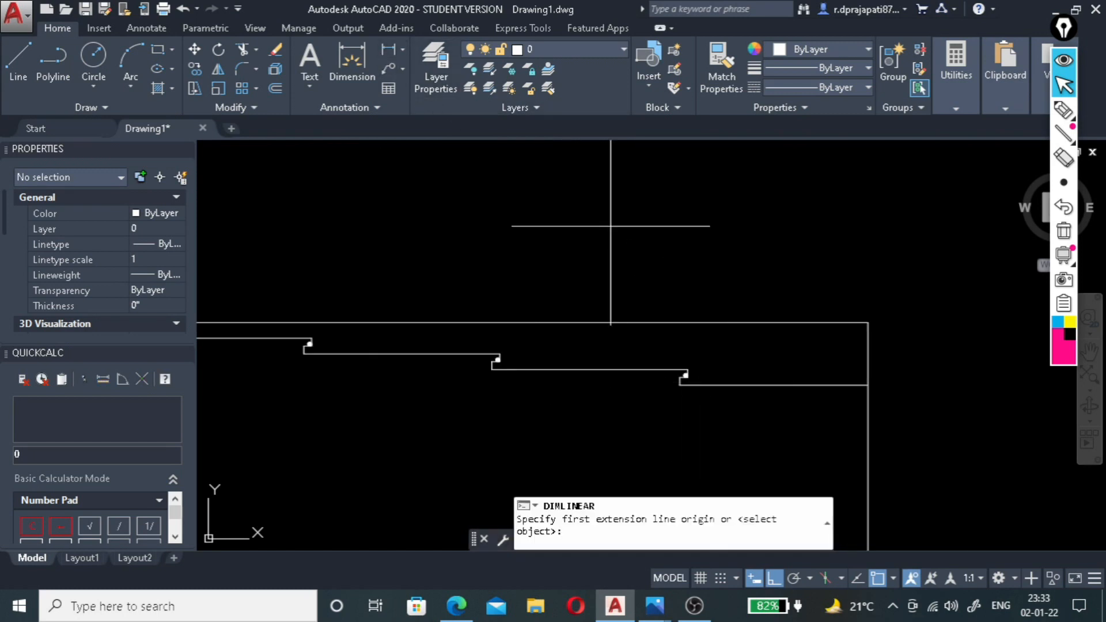
pyautogui.click(810, 323)
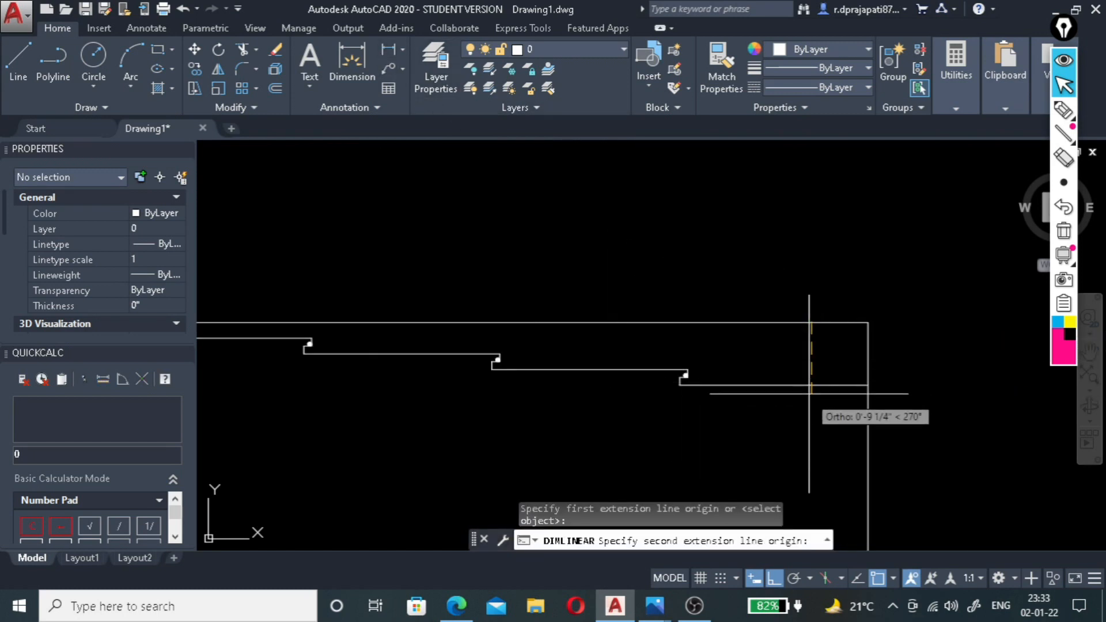
pyautogui.click(809, 386)
pyautogui.click(810, 386)
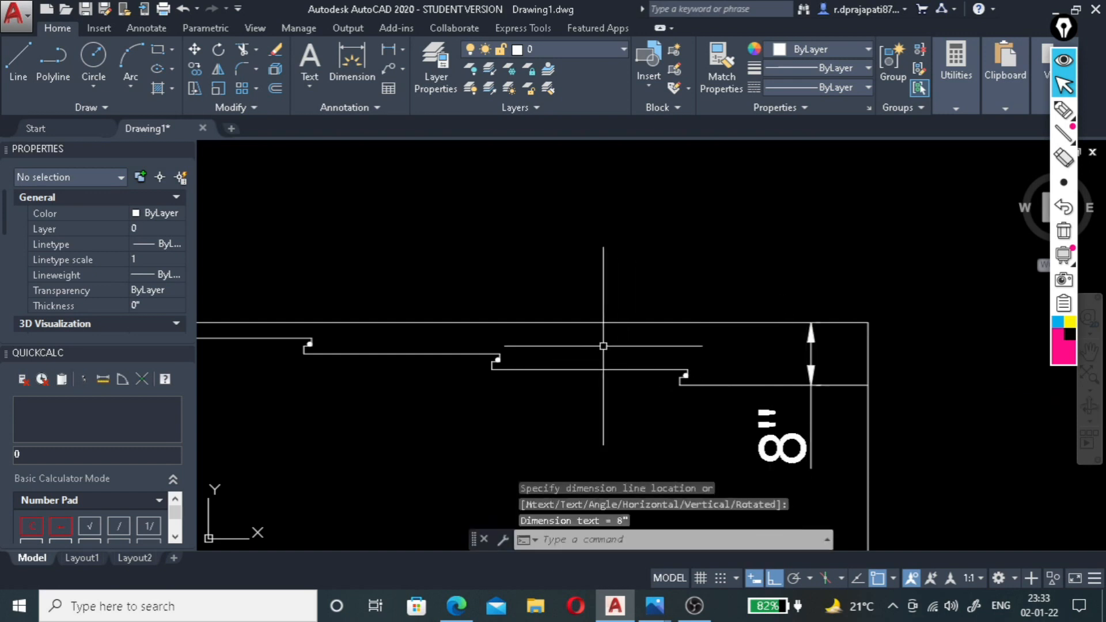
# Add a vertical linear dimension from the top ceiling line down to the third step's bottom line.
pyautogui.press('Return')
pyautogui.click(596, 323)
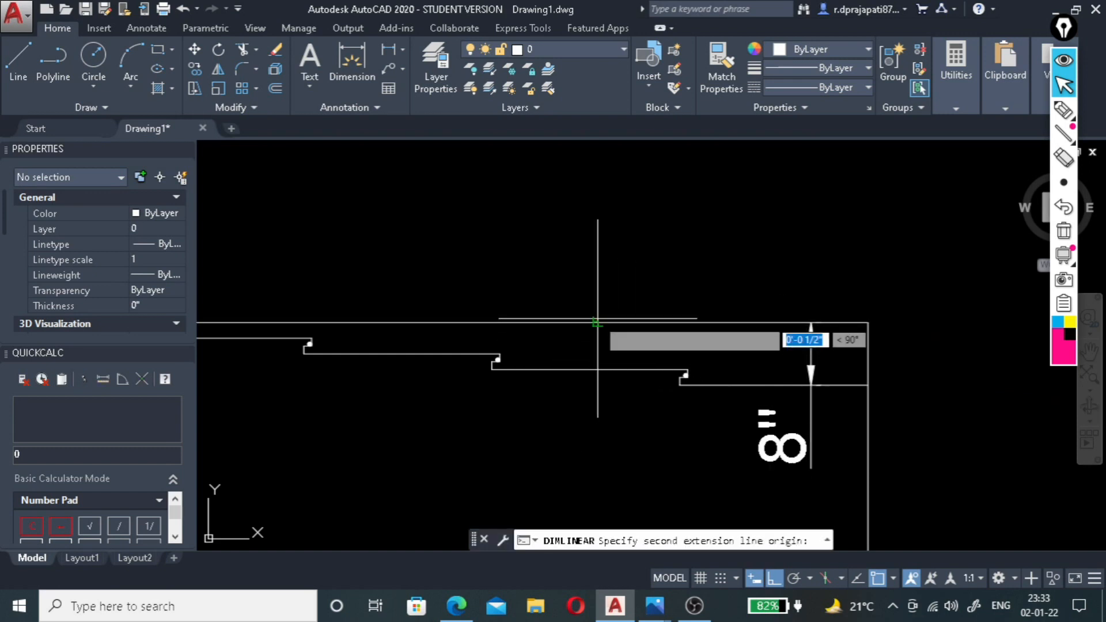
pyautogui.click(597, 370)
pyautogui.click(598, 380)
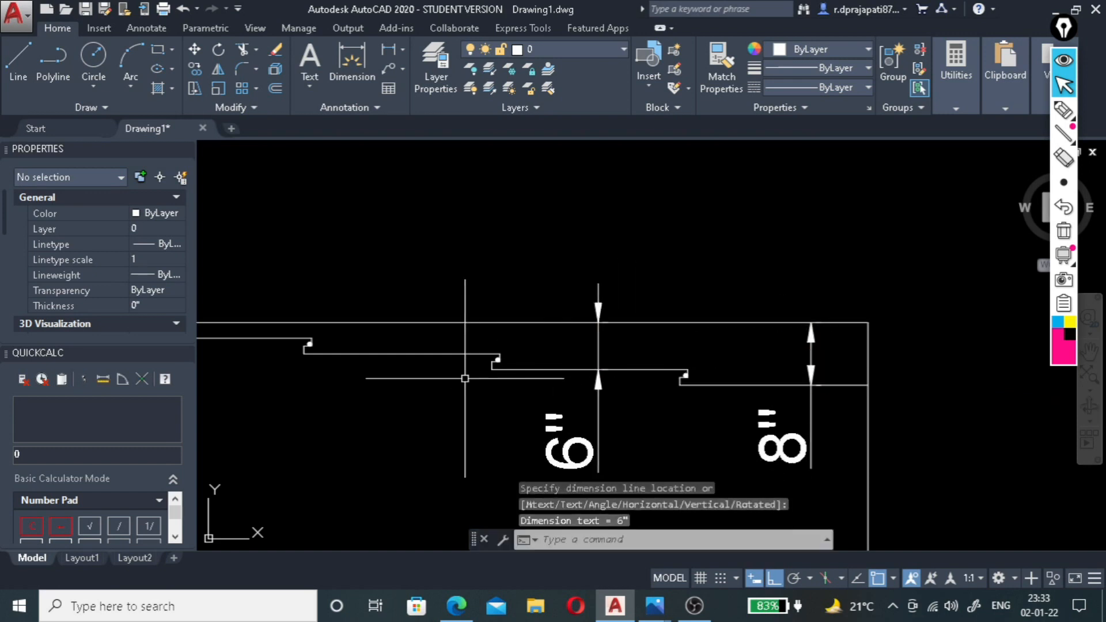
# Add a vertical linear dimension from the top ceiling line down to the second step's bottom line.
pyautogui.press('Return')
pyautogui.click(407, 322)
pyautogui.click(407, 354)
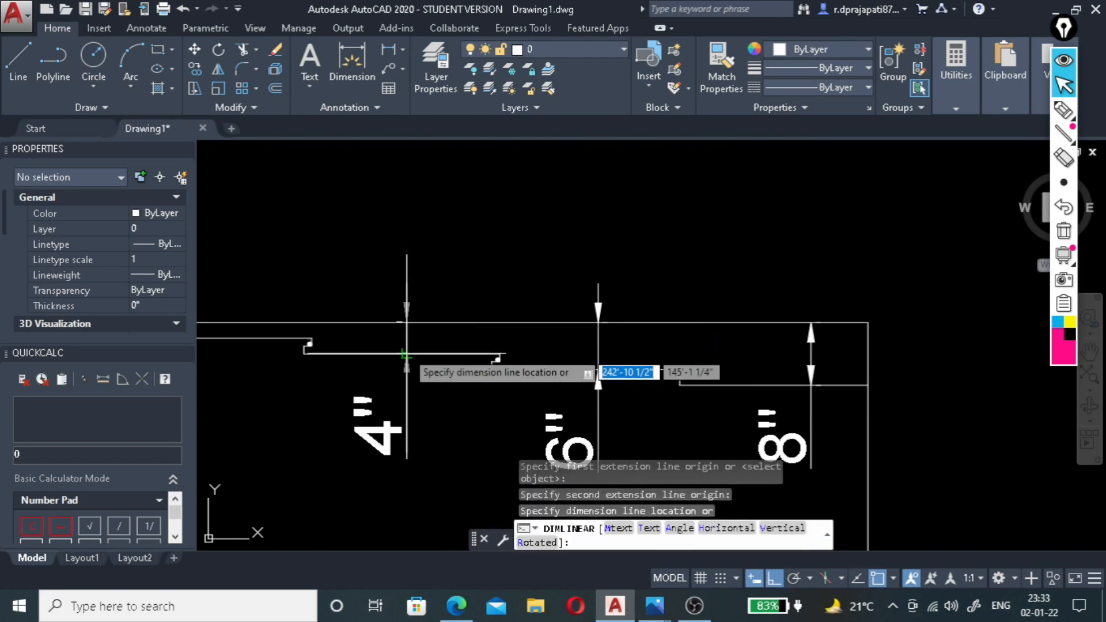
pyautogui.click(406, 369)
# Add a vertical linear dimension from the top ceiling line down to the first step's bottom line.
pyautogui.scroll(-2, 579, 391)
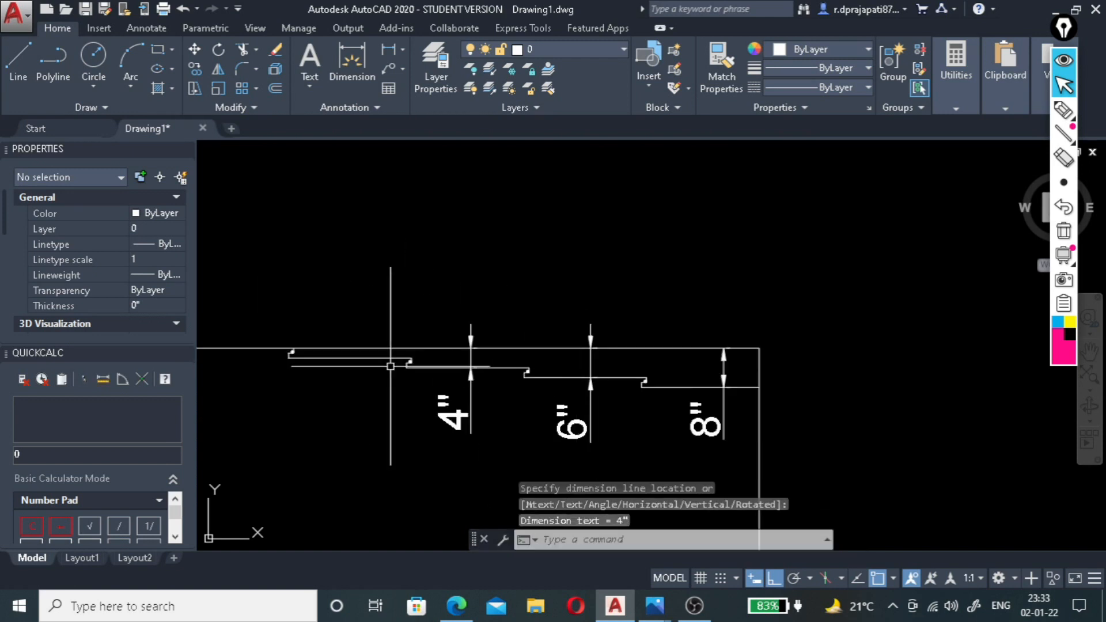
pyautogui.scroll(4, 391, 365)
pyautogui.press('Return')
pyautogui.click(361, 334)
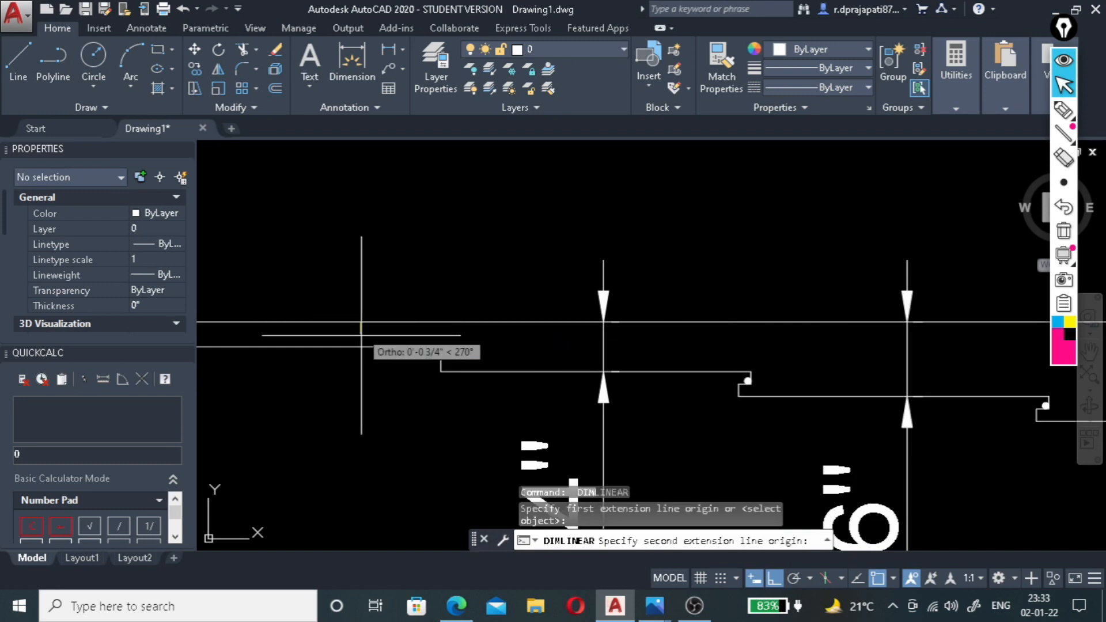
pyautogui.click(358, 347)
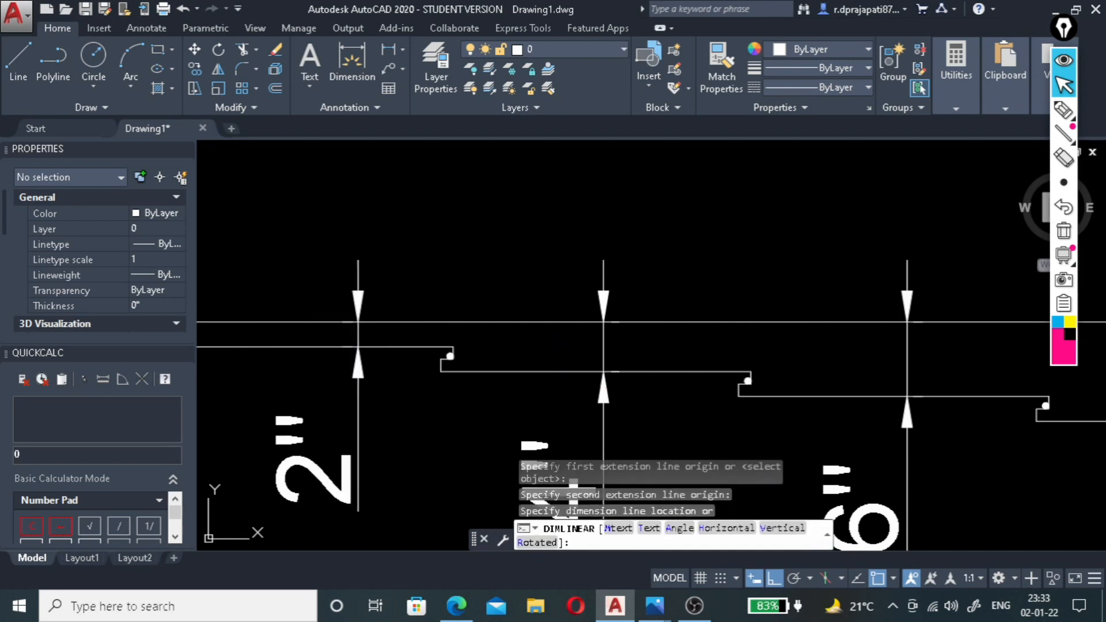
pyautogui.click(358, 403)
# Dimension the fourth step's width from its notch corner to the wall, with the dimension line placed below the drop text.
pyautogui.scroll(-2, 630, 441)
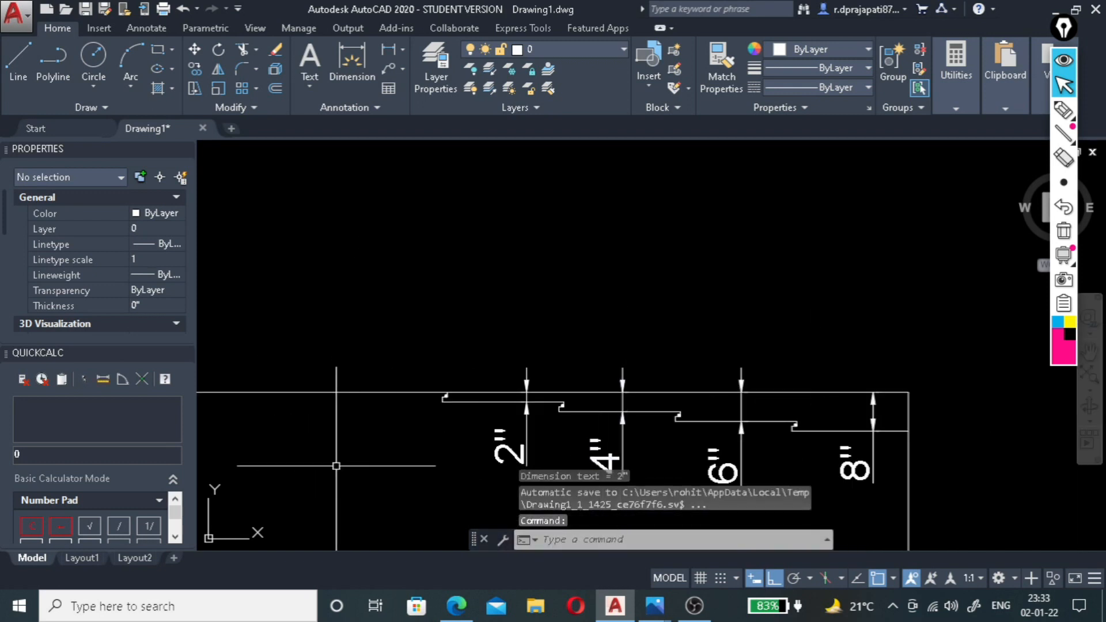
pyautogui.scroll(-2, 712, 290)
pyautogui.scroll(4, 540, 356)
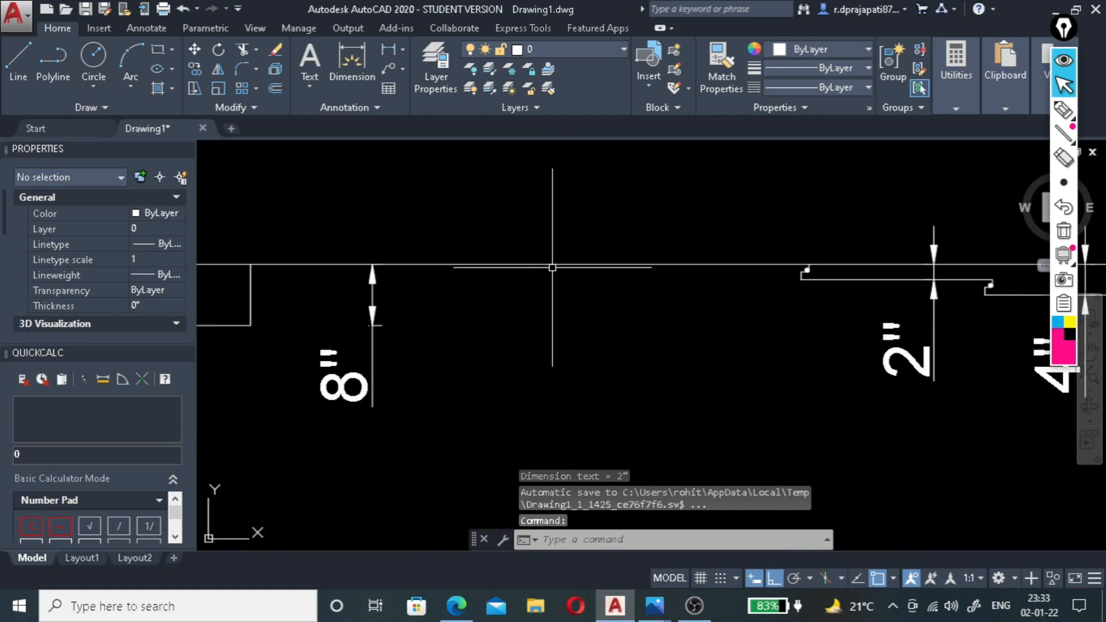
pyautogui.scroll(-2, 559, 278)
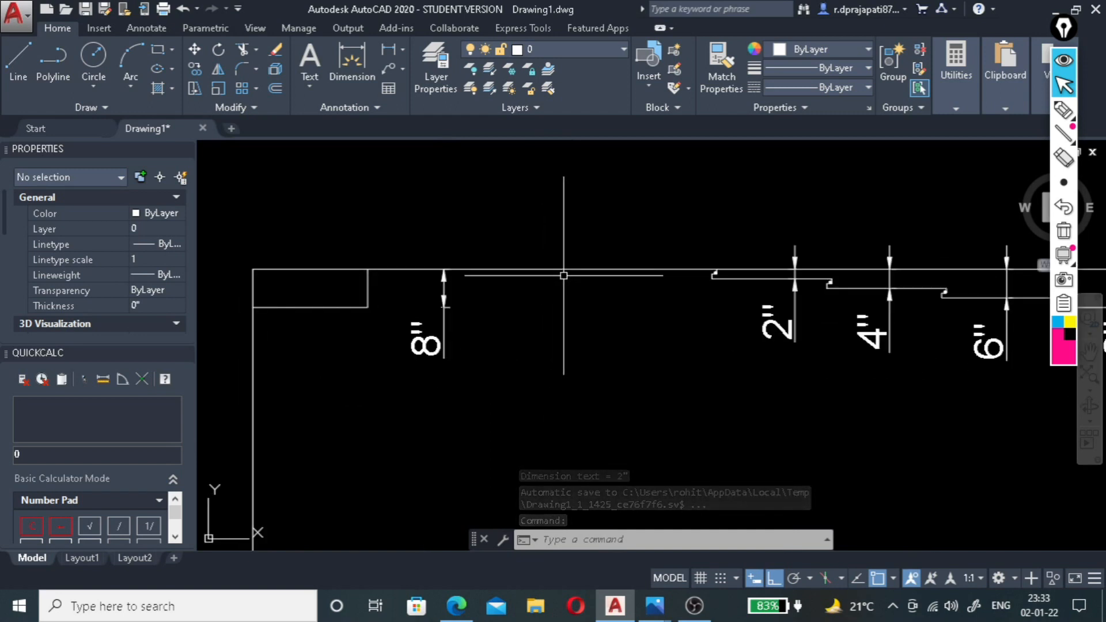
pyautogui.scroll(-2, 507, 282)
pyautogui.scroll(-3, 507, 282)
pyautogui.scroll(3, 649, 316)
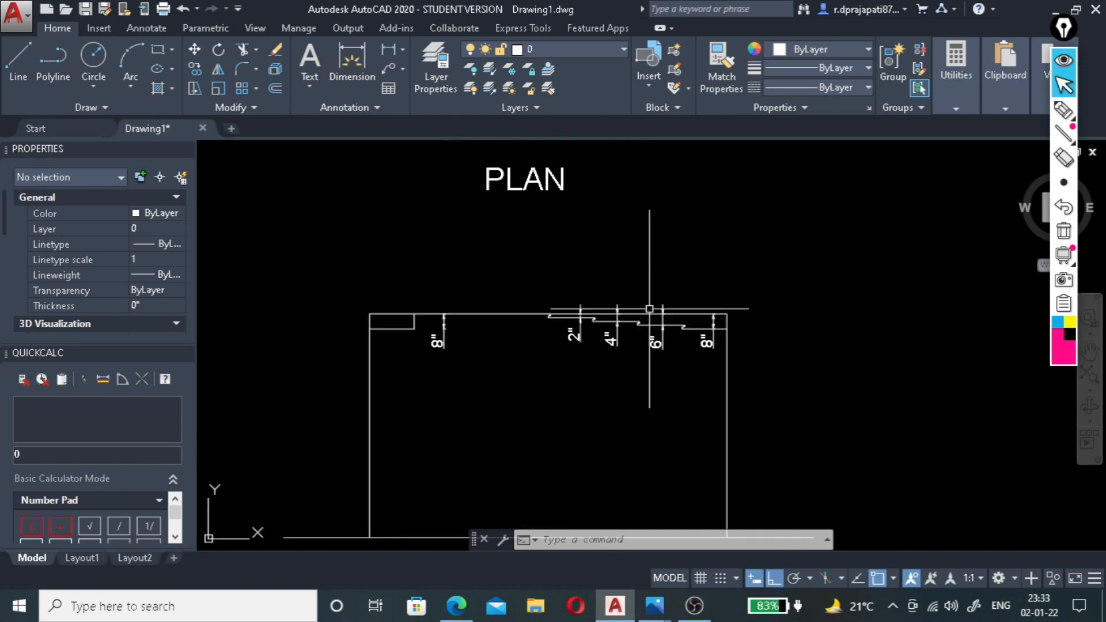
pyautogui.click(386, 51)
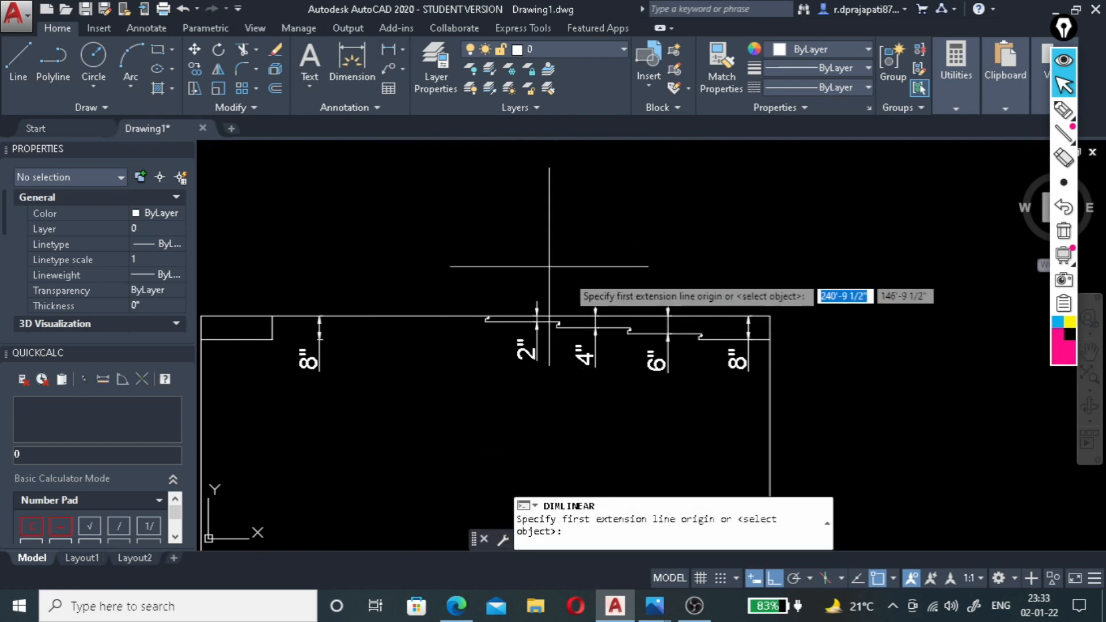
pyautogui.scroll(4, 611, 230)
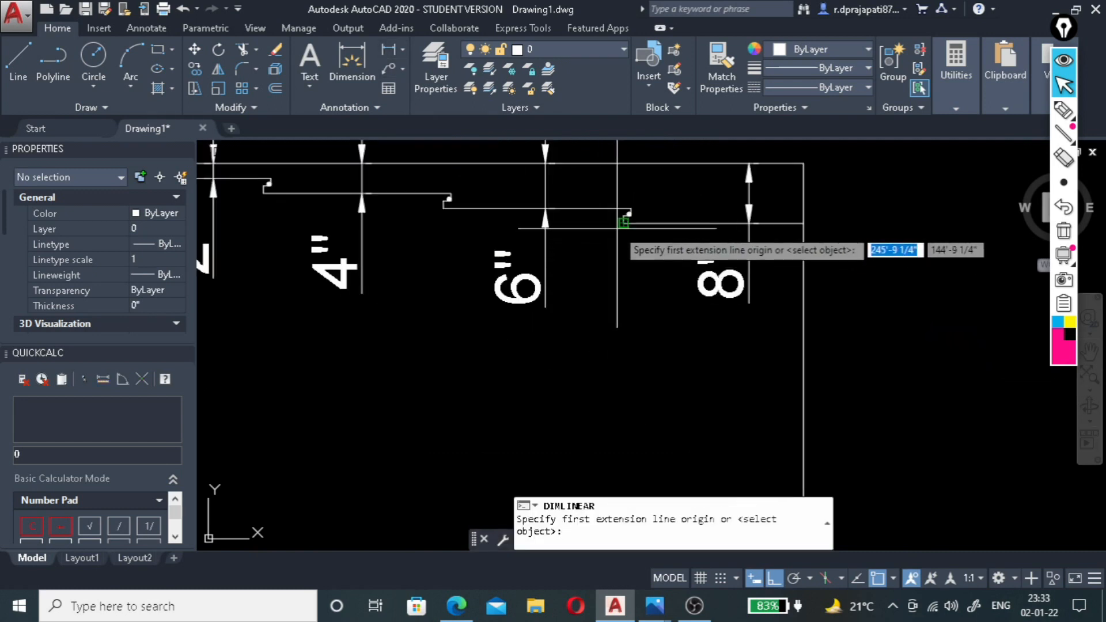
pyautogui.click(624, 222)
pyautogui.click(804, 223)
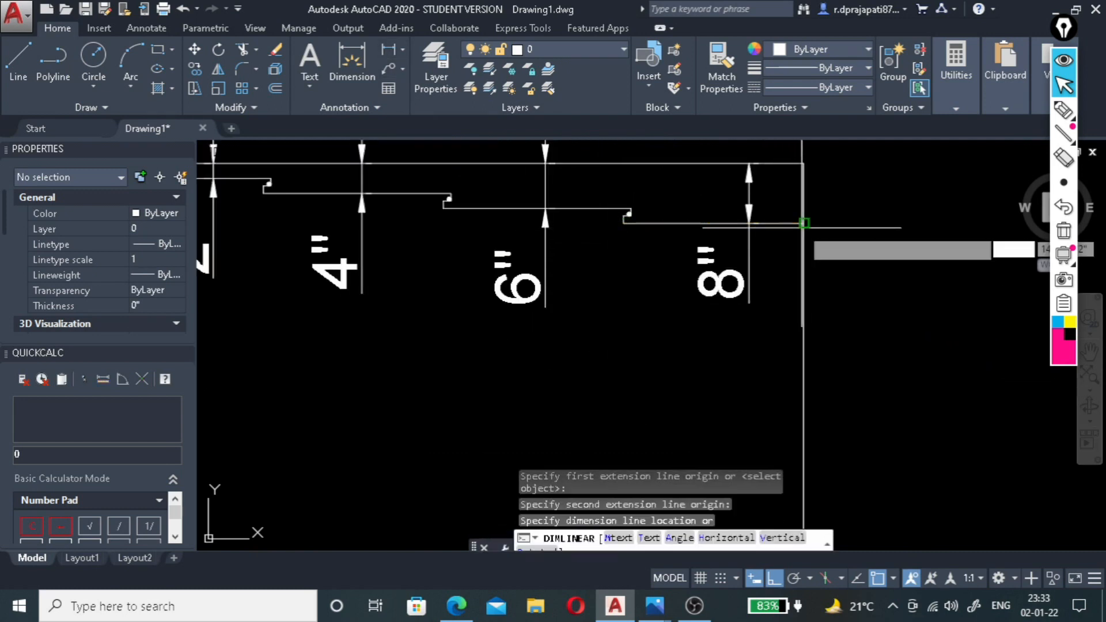
pyautogui.click(730, 357)
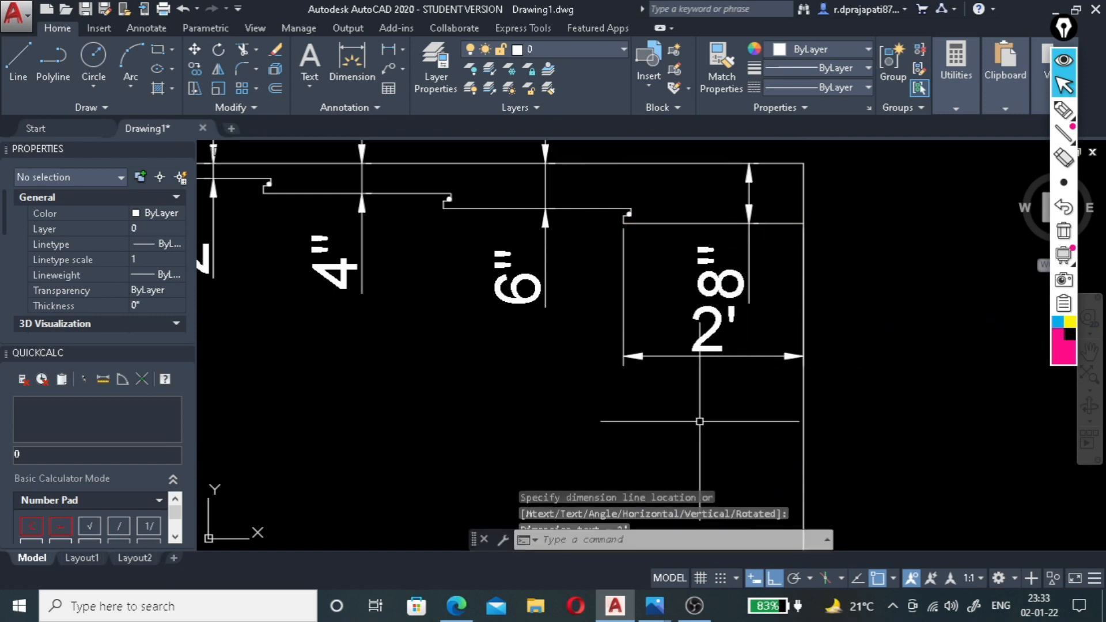
pyautogui.click(587, 251)
pyautogui.scroll(-15, 588, 250)
pyautogui.scroll(9, 579, 252)
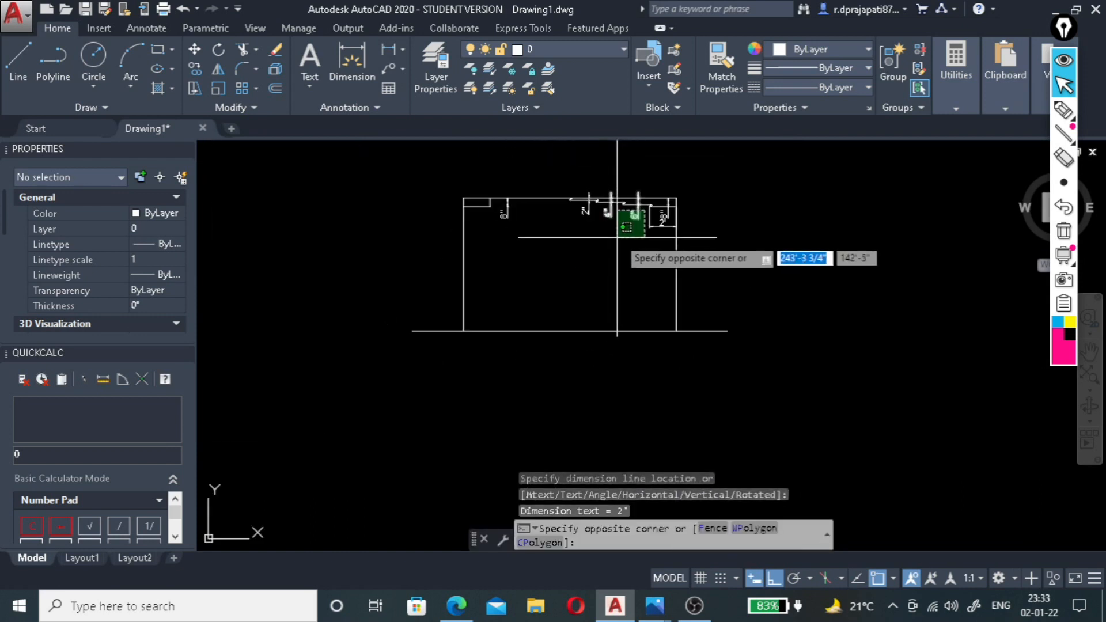
pyautogui.scroll(6, 612, 218)
pyautogui.scroll(4, 732, 240)
pyautogui.scroll(-4, 473, 364)
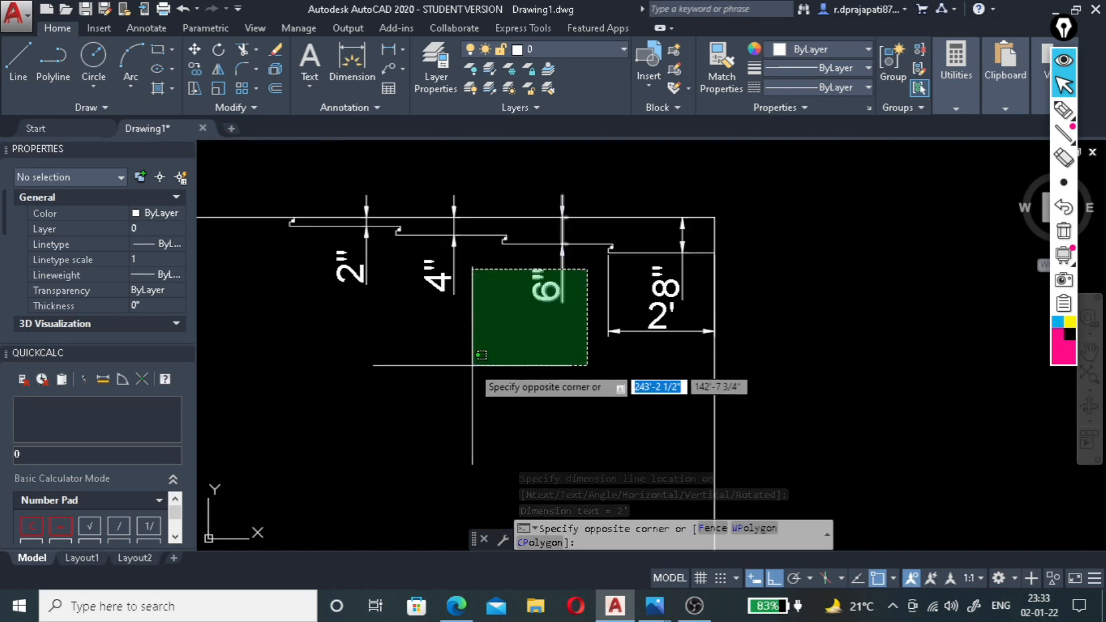
pyautogui.press('Escape')
# Dimension the third step's width between its own notch corner and the fourth step's, placing the dimension line below the step.
pyautogui.scroll(4, 572, 263)
pyautogui.press('Return')
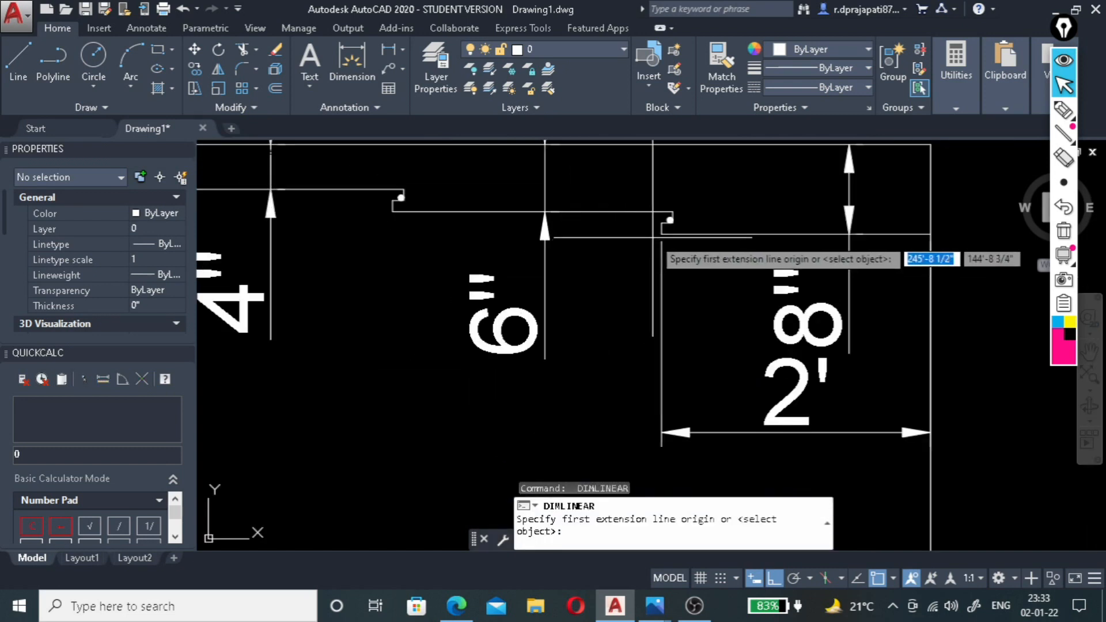
pyautogui.click(657, 234)
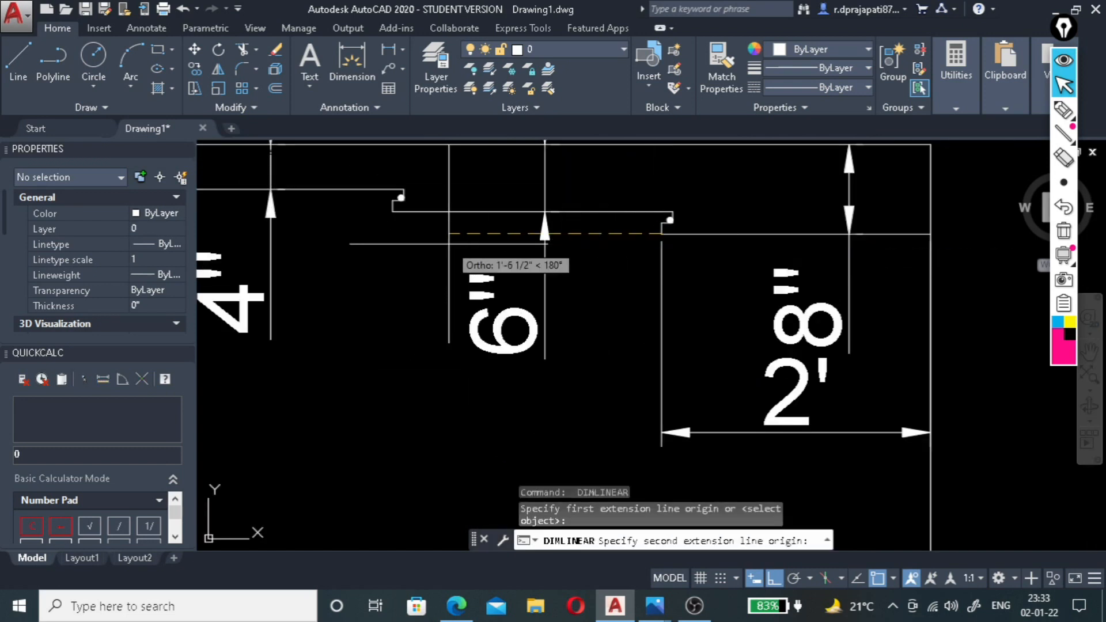
pyautogui.click(395, 215)
pyautogui.scroll(-1, 397, 288)
pyautogui.scroll(-2, 426, 403)
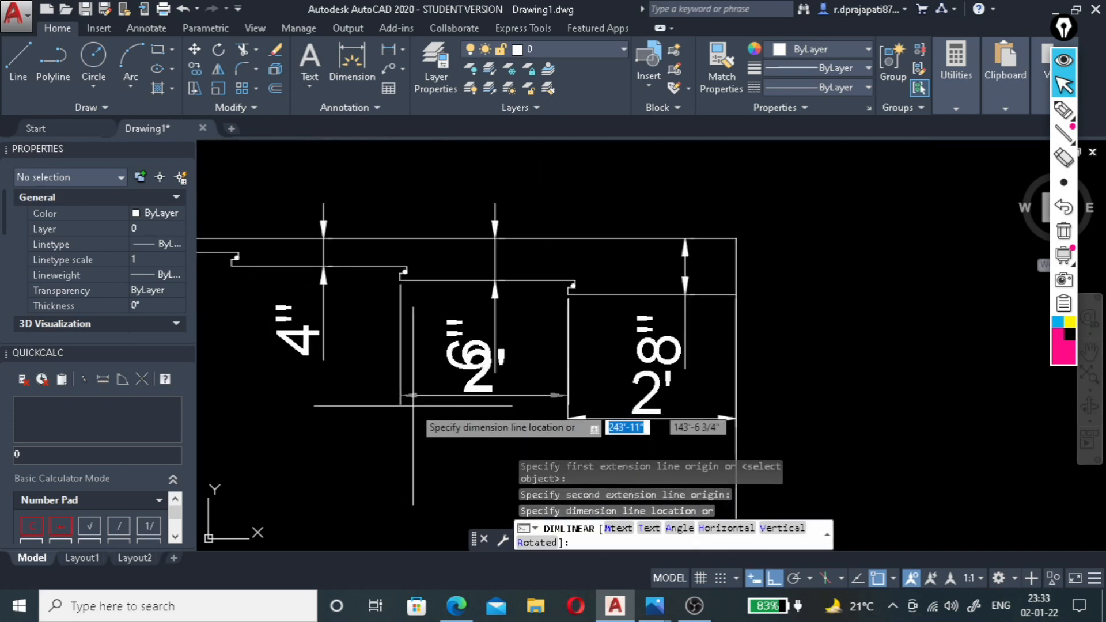
pyautogui.click(412, 403)
# Dimension the second step's width between its own notch corner and the third step's, placing the dimension line below the step.
pyautogui.scroll(3, 417, 271)
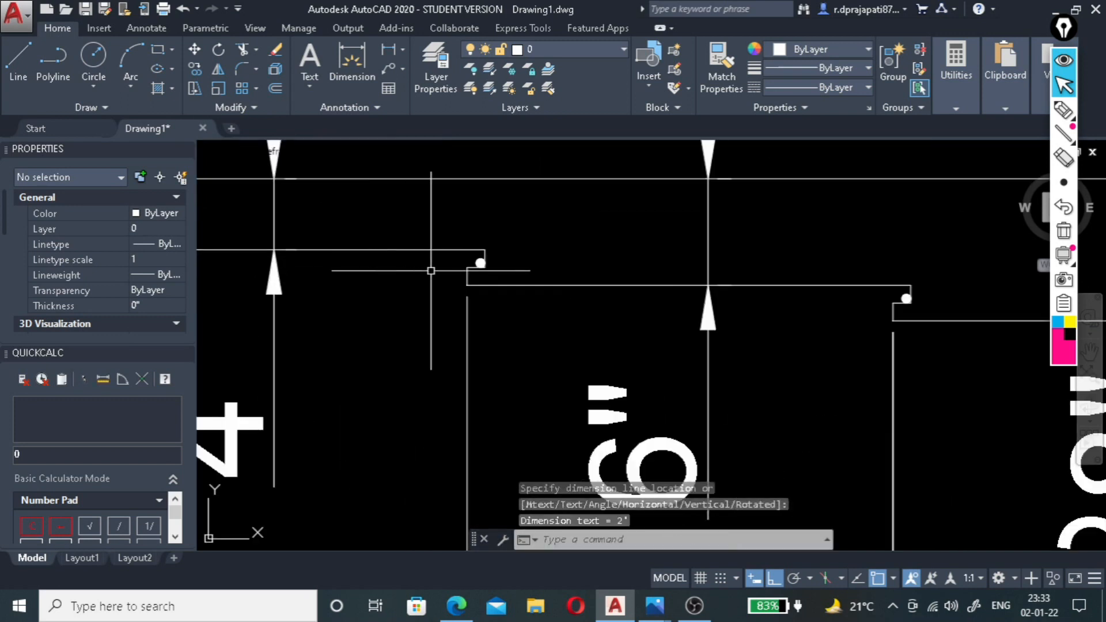
pyautogui.press('Return')
pyautogui.click(469, 278)
pyautogui.scroll(-2, 495, 281)
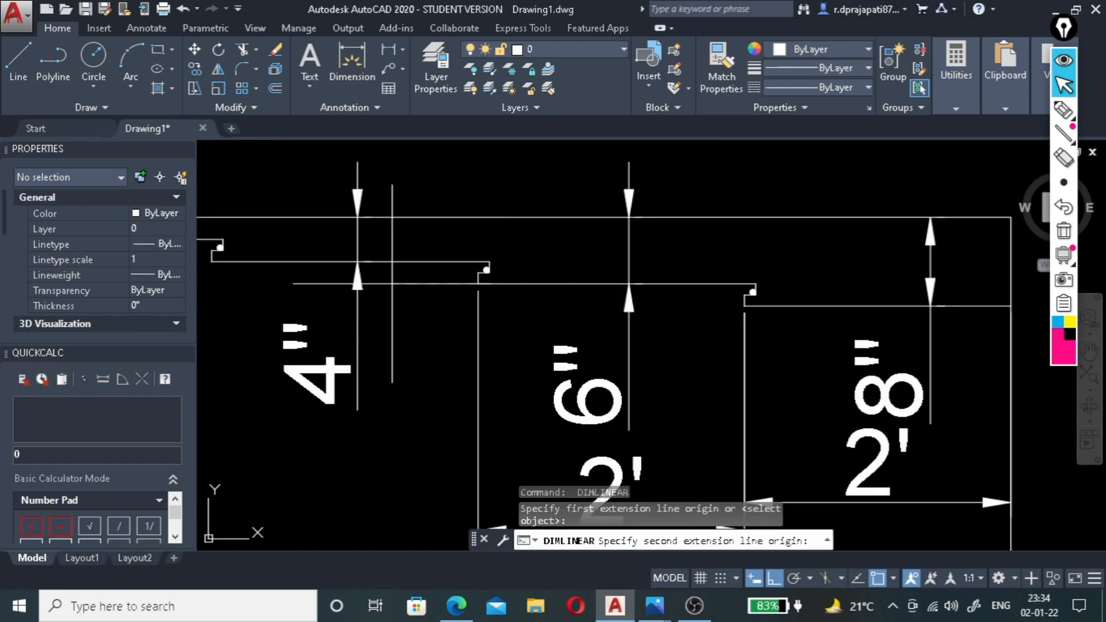
pyautogui.click(212, 262)
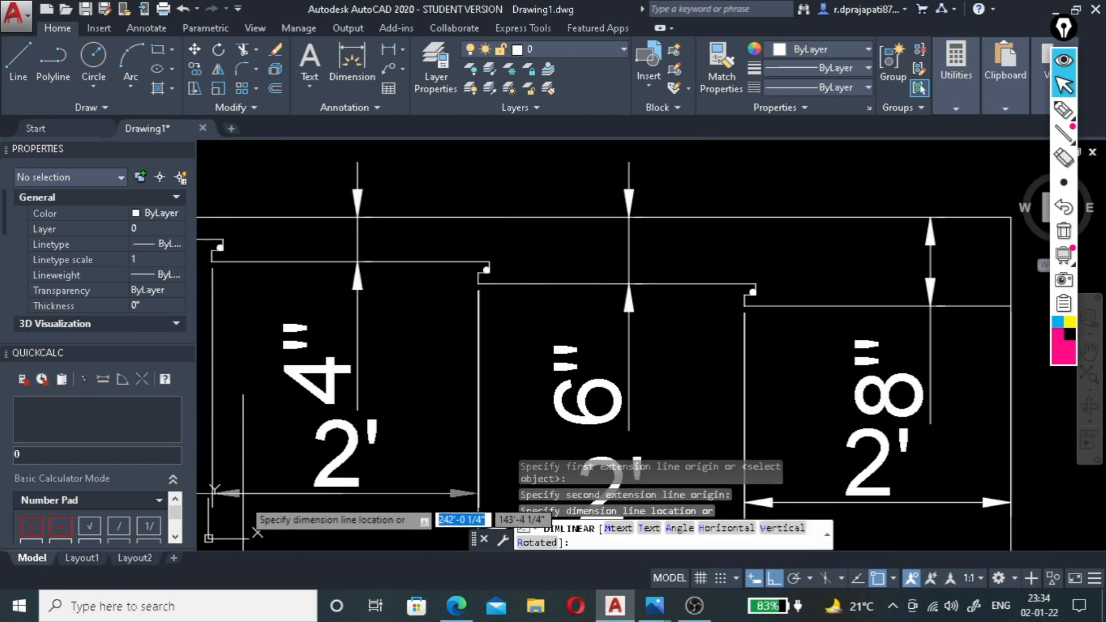
pyautogui.click(245, 472)
# Dimension the first step's width between its own notch corner and the second step's, placing the dimension line below the step.
pyautogui.scroll(-3, 669, 309)
pyautogui.scroll(3, 395, 290)
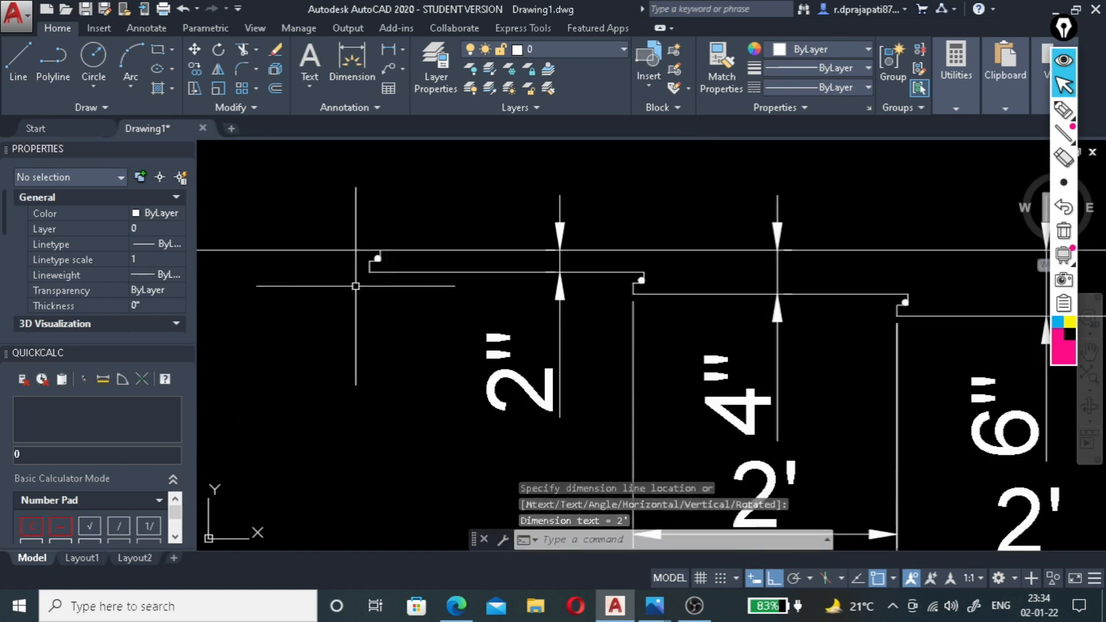
pyautogui.press('Return')
pyautogui.click(377, 259)
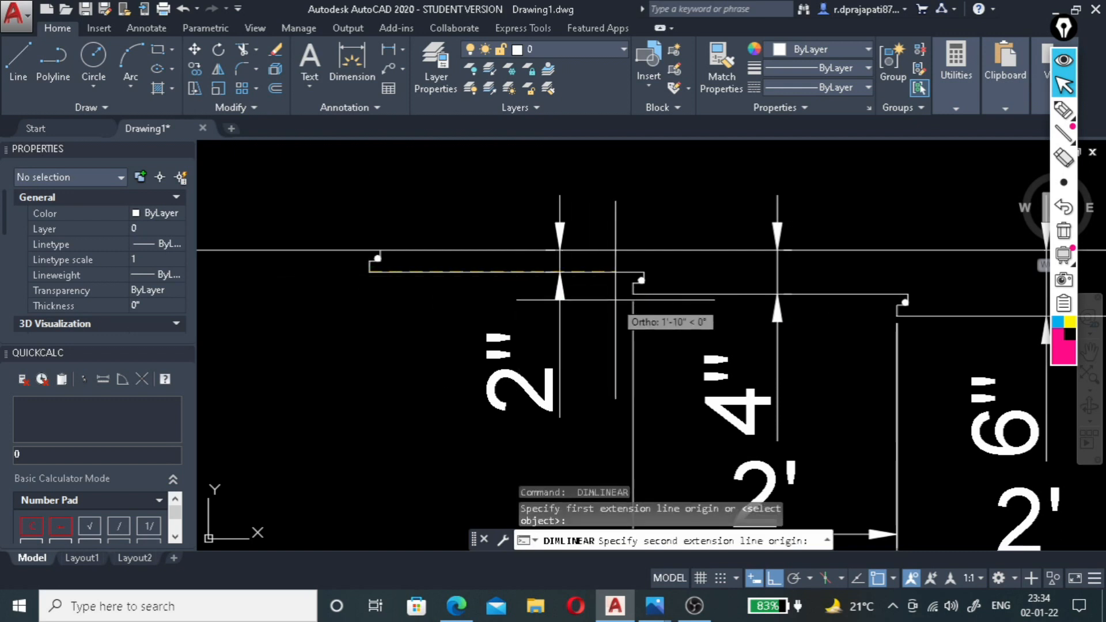
pyautogui.click(634, 292)
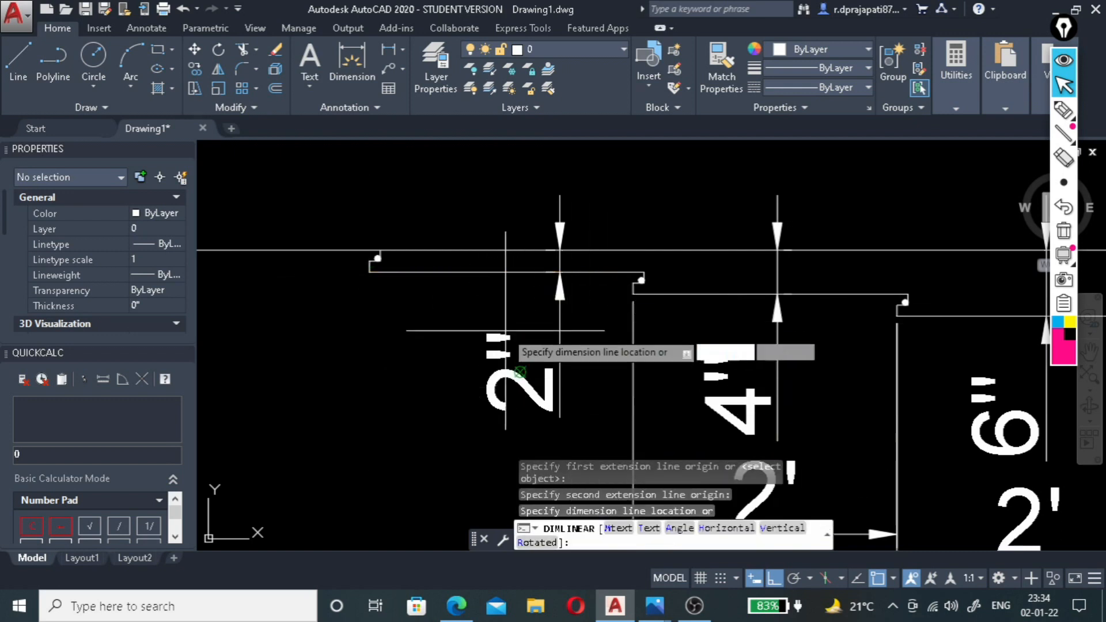
pyautogui.scroll(-5, 553, 418)
pyautogui.click(506, 414)
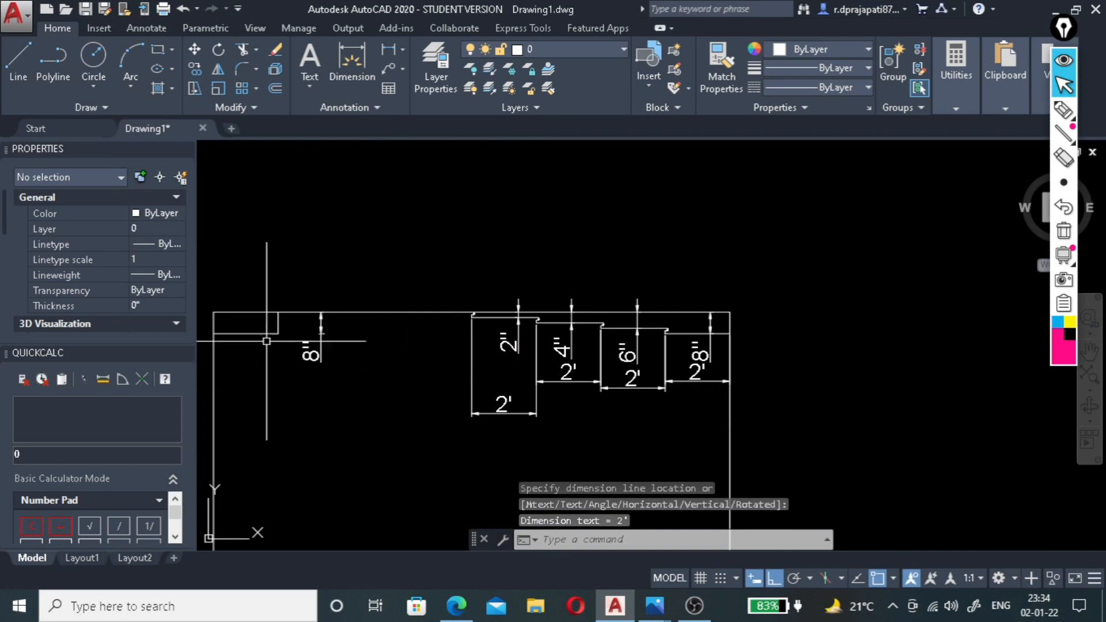
# Dimension the width of the rectangular ceiling drop at the section's left wall, placing the dimension line beneath it.
pyautogui.click(389, 49)
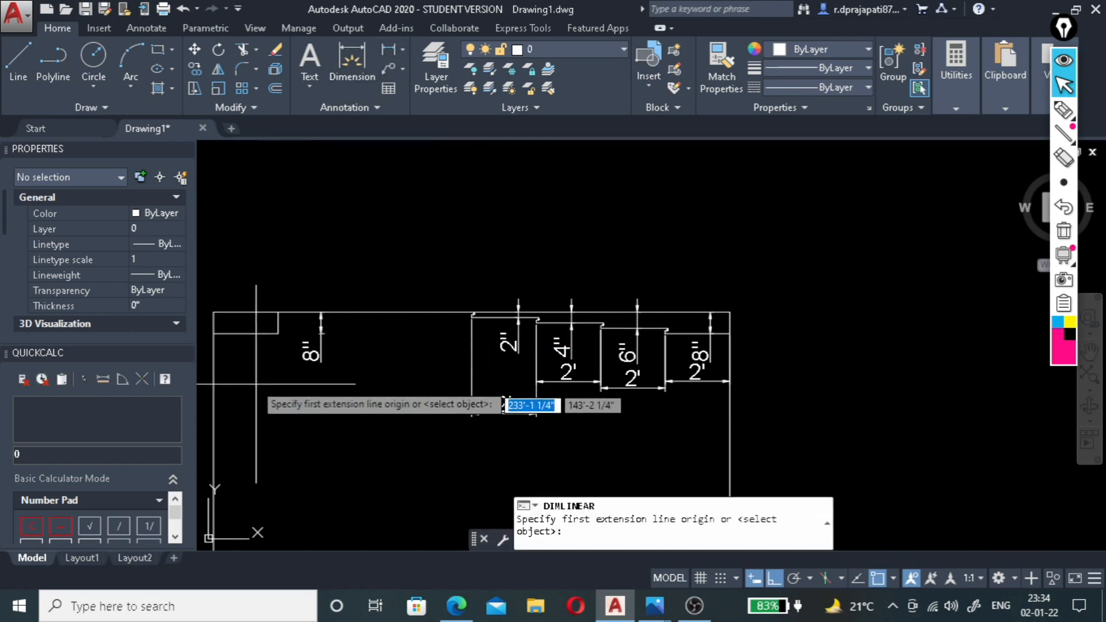
pyautogui.click(278, 333)
pyautogui.click(213, 333)
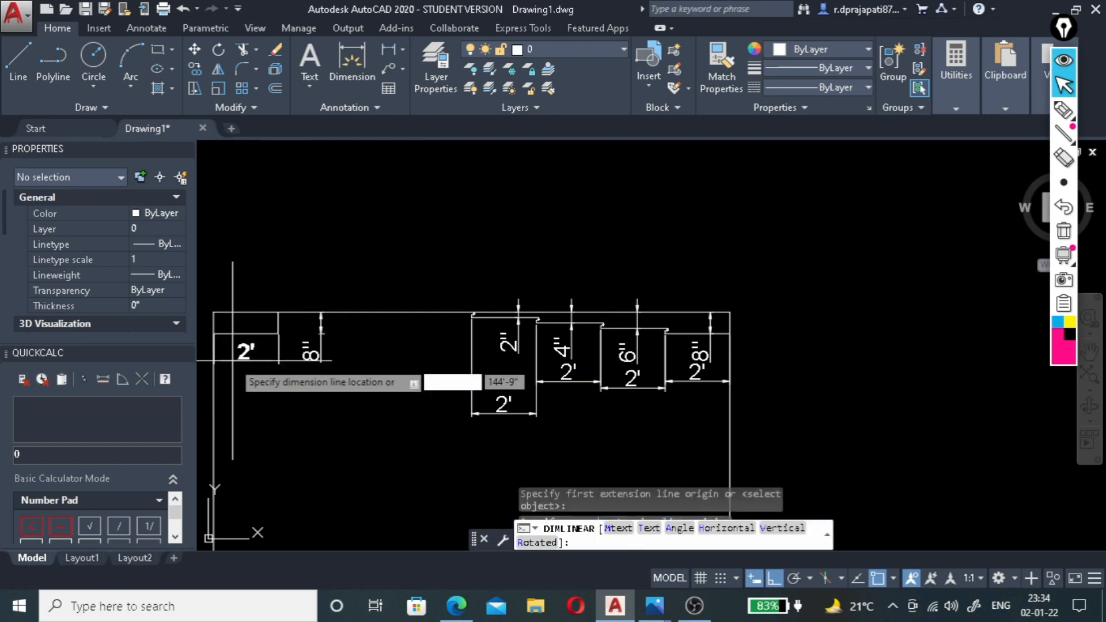
pyautogui.click(236, 375)
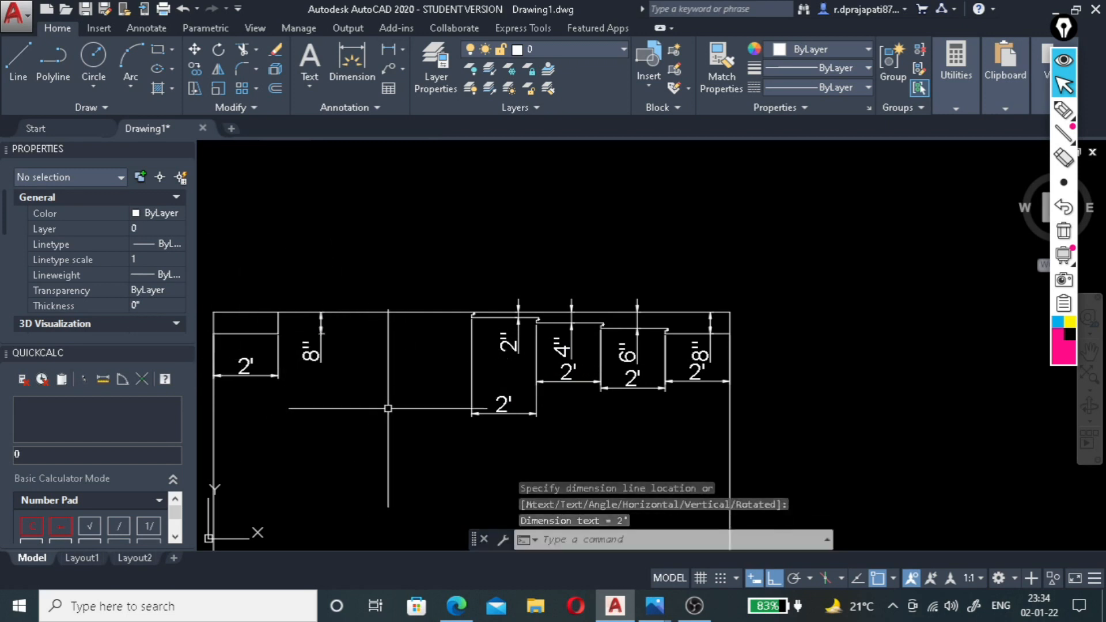
# Dimension the section's ceiling span between the rectangular drop and the first step's notch corner, placing the dimension line above the ceiling.
pyautogui.click(389, 50)
pyautogui.click(277, 313)
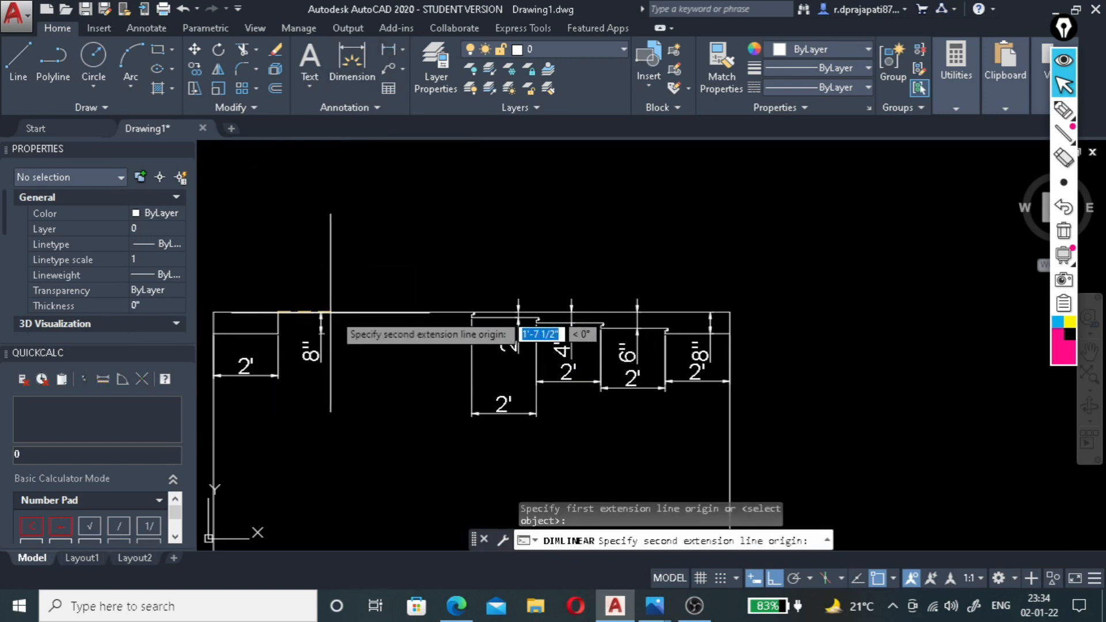
pyautogui.scroll(5, 542, 320)
pyautogui.click(517, 291)
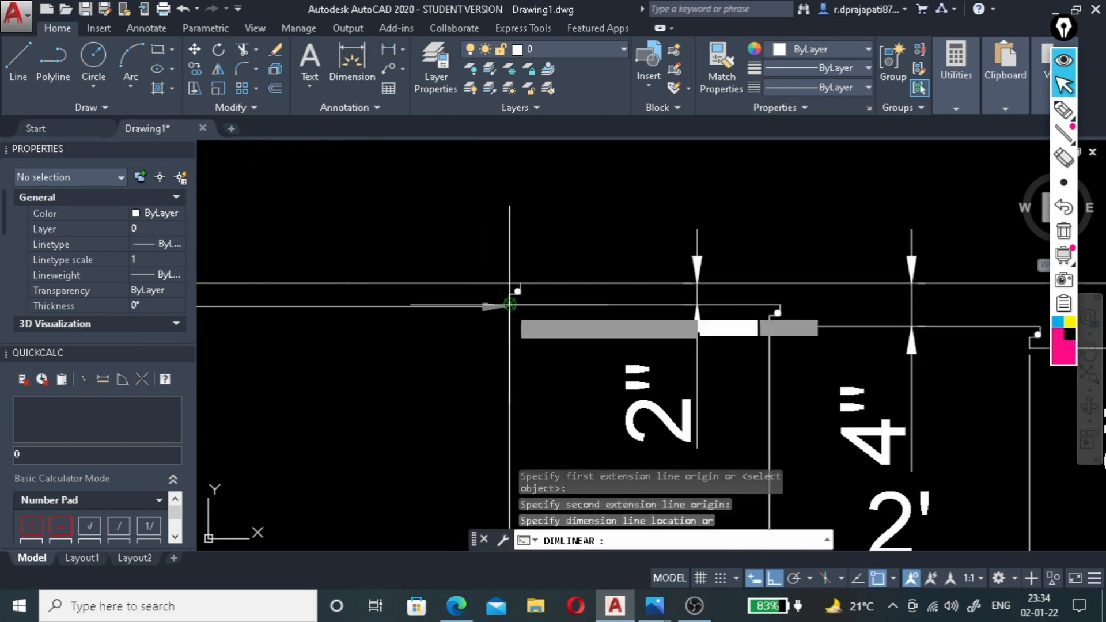
pyautogui.scroll(-5, 517, 291)
pyautogui.click(437, 236)
# Dimension the width of the innermost ceiling rectangle in the plan, placing the dimension line inside it above its level label.
pyautogui.scroll(-5, 594, 241)
pyautogui.scroll(6, 476, 251)
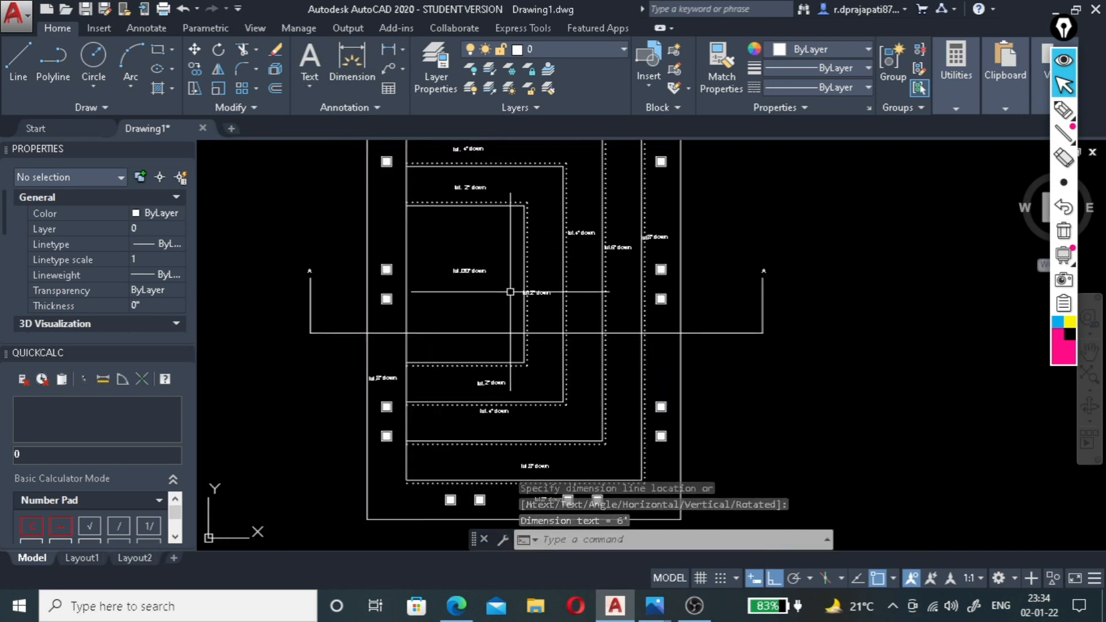
pyautogui.scroll(6, 436, 290)
pyautogui.scroll(-4, 483, 288)
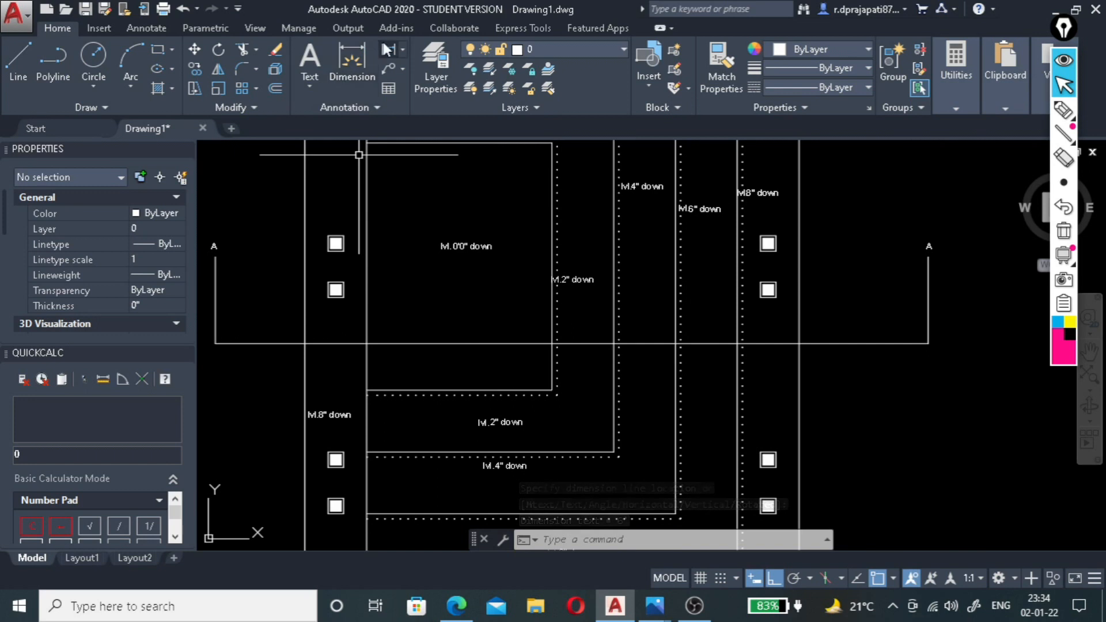
pyautogui.click(352, 61)
pyautogui.click(368, 220)
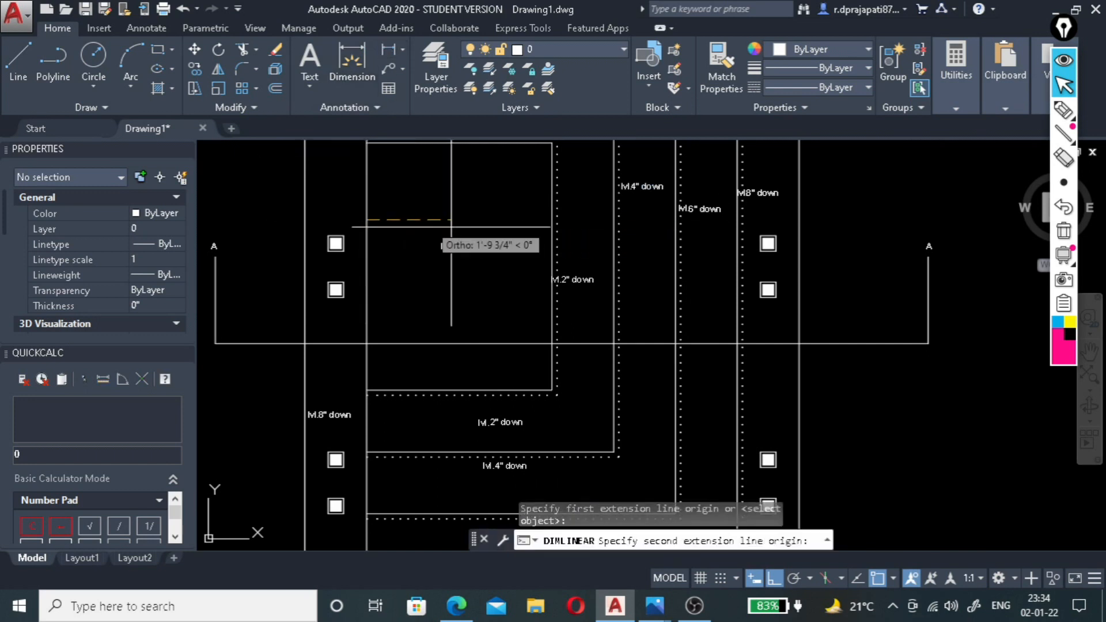
pyautogui.click(552, 225)
pyautogui.click(517, 211)
# Copy the PLAN title straight down into the section, placing it inside the room below the ceiling dimensions.
pyautogui.scroll(-5, 507, 346)
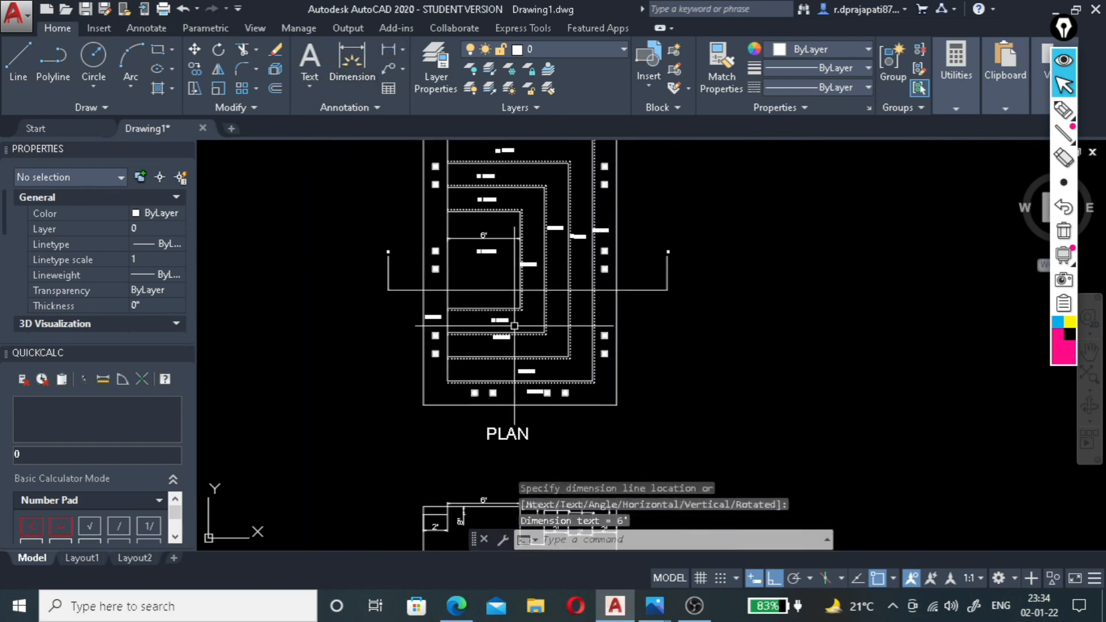
pyautogui.scroll(5, 465, 489)
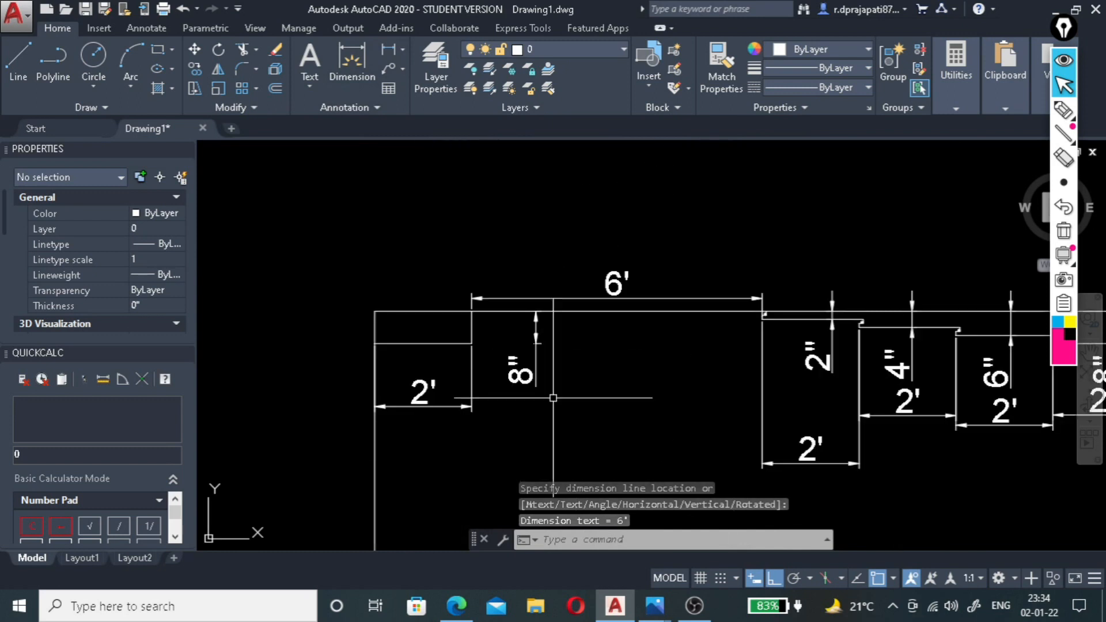
pyautogui.scroll(4, 630, 329)
pyautogui.scroll(-4, 611, 306)
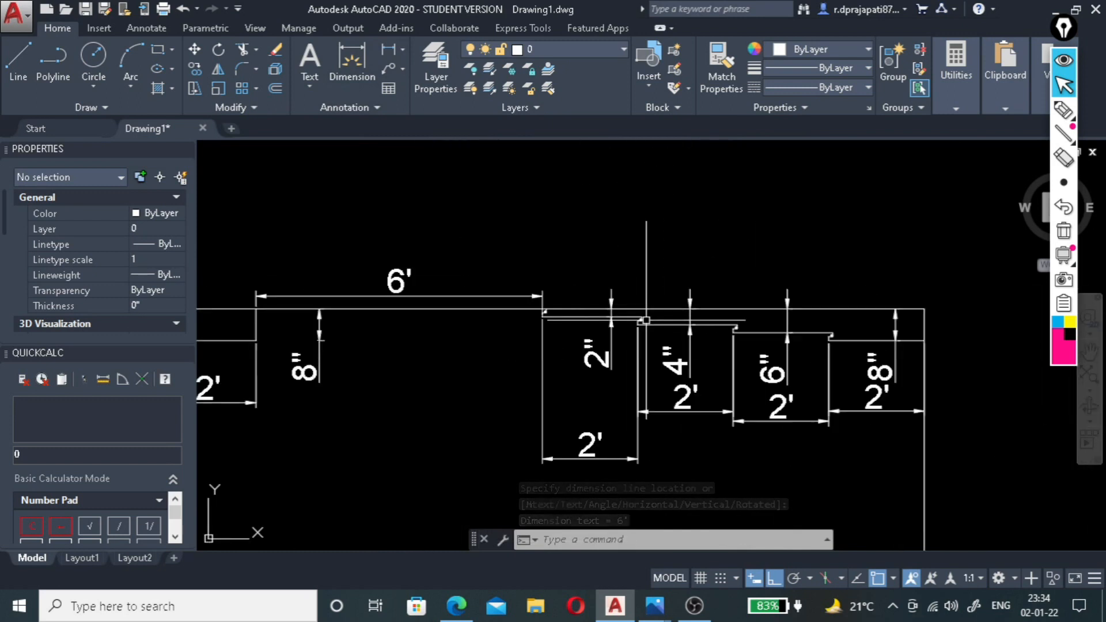
pyautogui.scroll(-3, 610, 306)
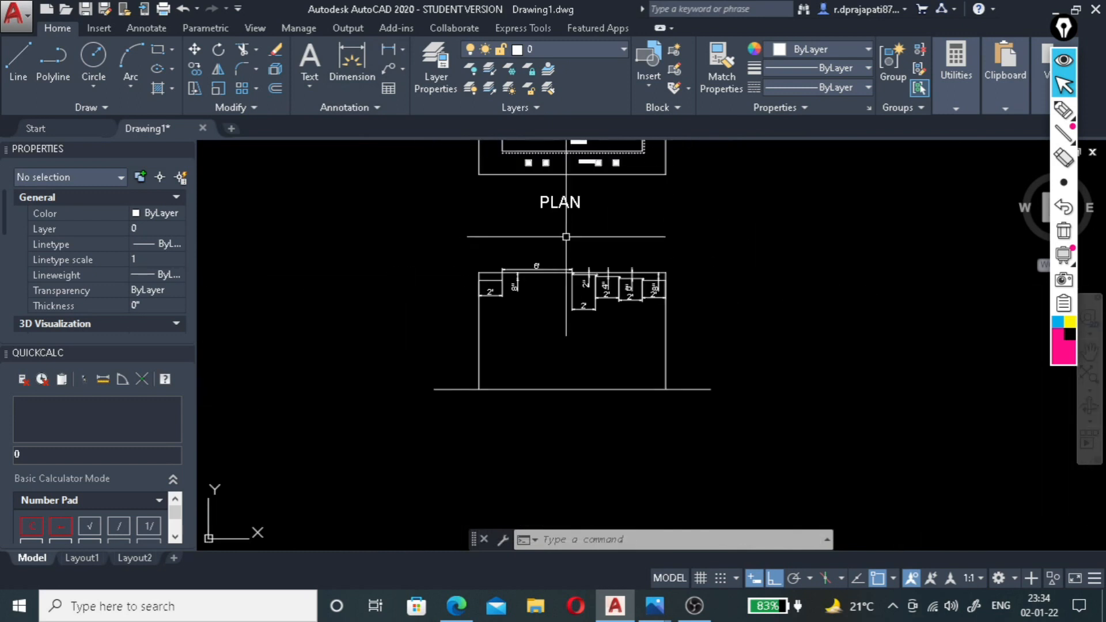
pyautogui.click(561, 199)
pyautogui.write('C')
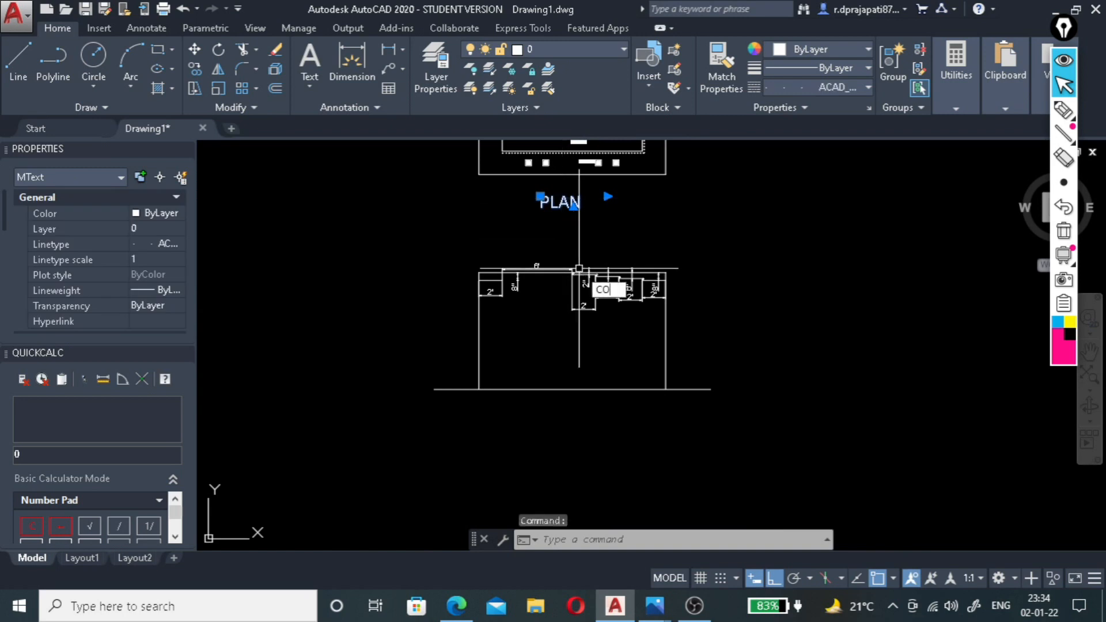
pyautogui.write('O')
pyautogui.press('Return')
pyautogui.click(540, 196)
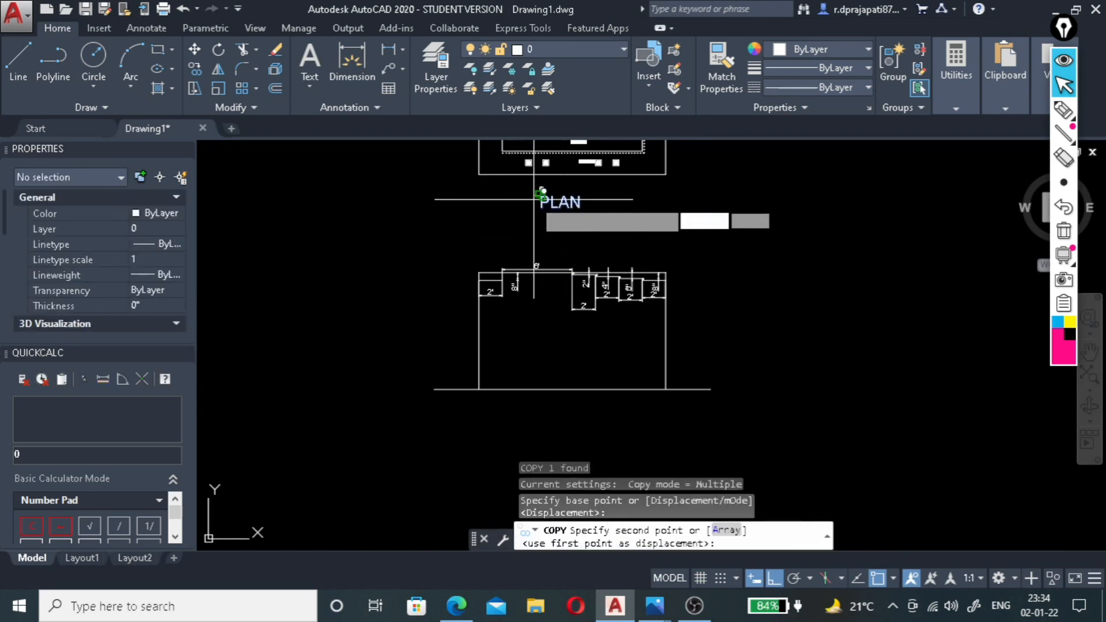
pyautogui.click(550, 337)
pyautogui.press('Escape')
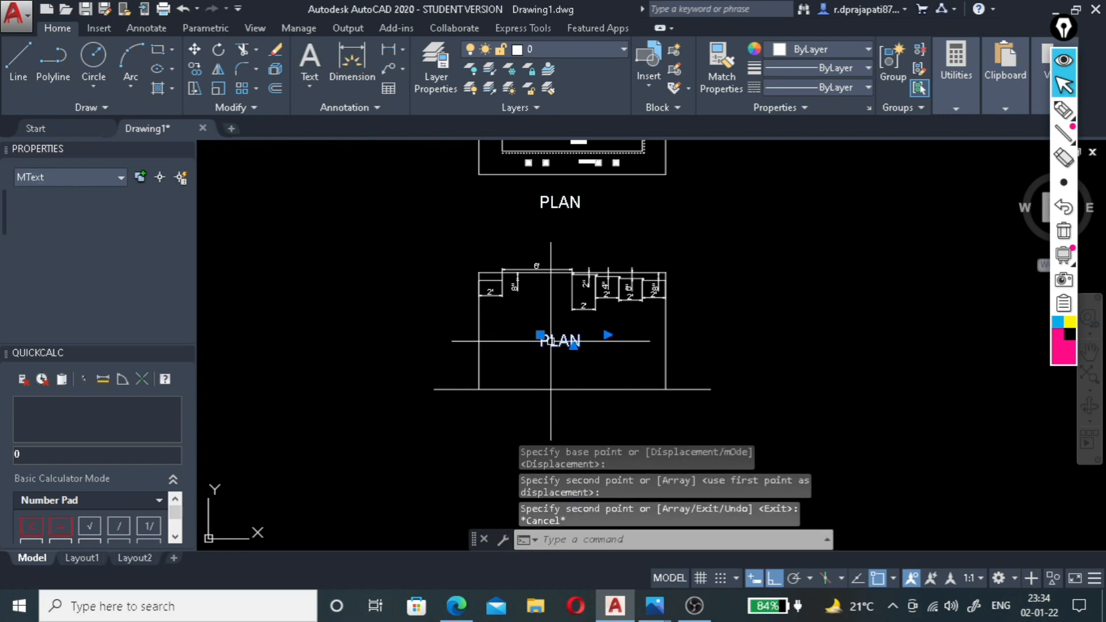
# Change the copied title's text to SECTION.
pyautogui.doubleClick(582, 341)
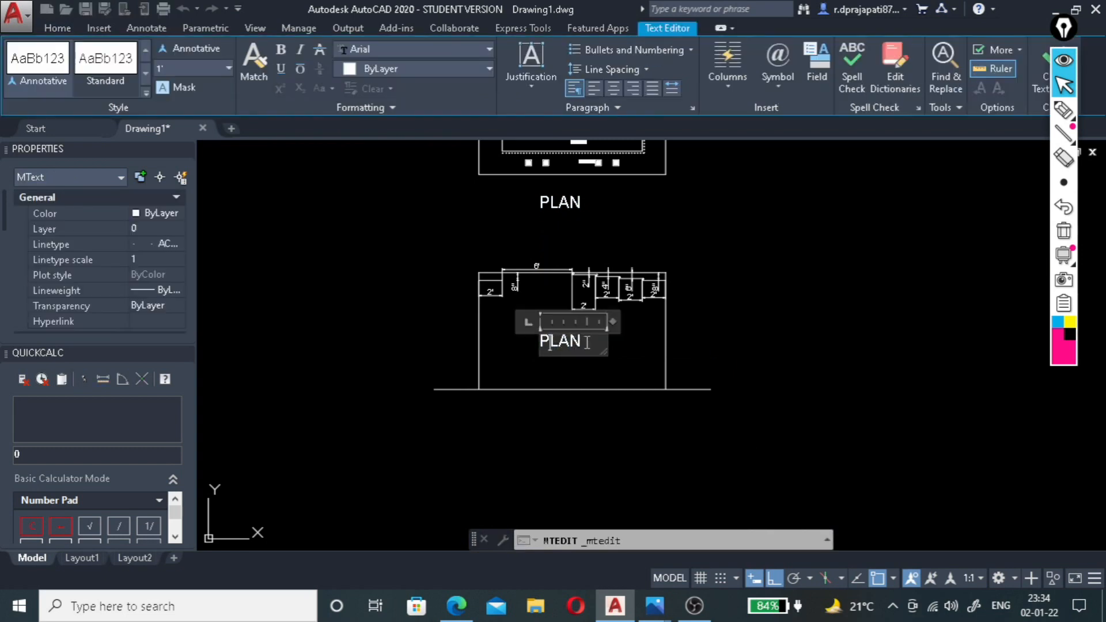
pyautogui.write('SECT')
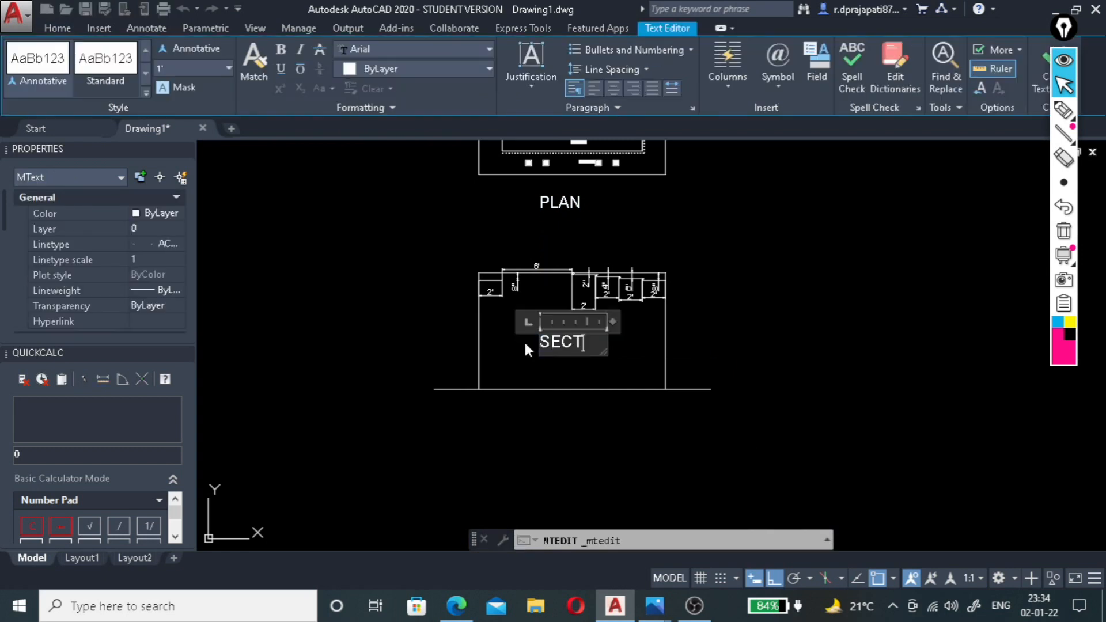
pyautogui.write('ION')
pyautogui.click(682, 341)
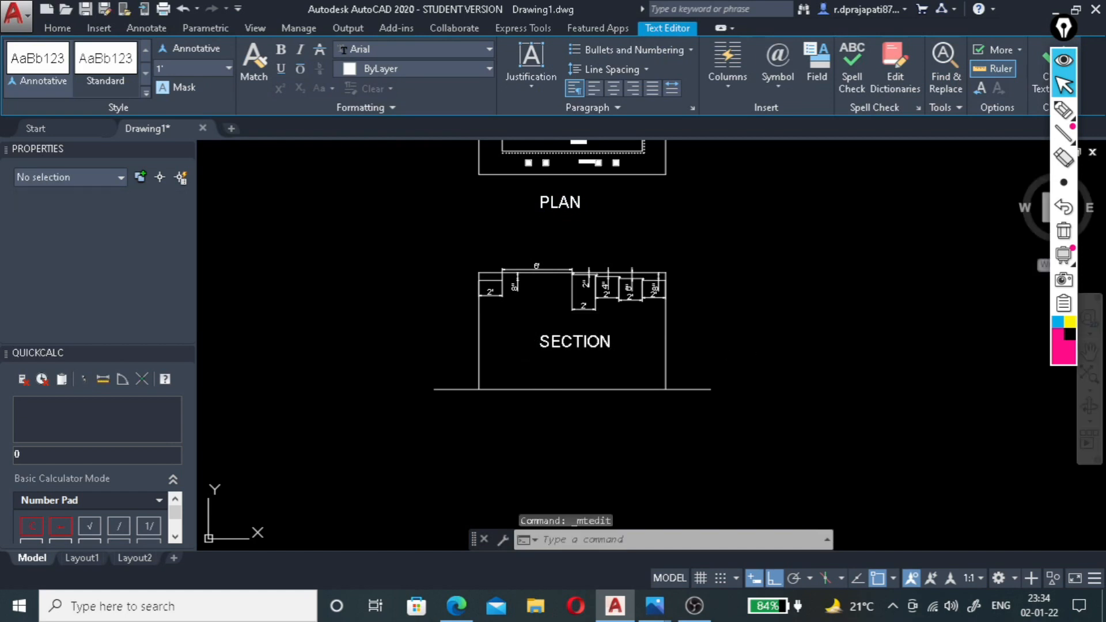
# Fill the plan's outer 8" down border with a solid hatch in colour 152,152,204.
pyautogui.scroll(-2, 572, 284)
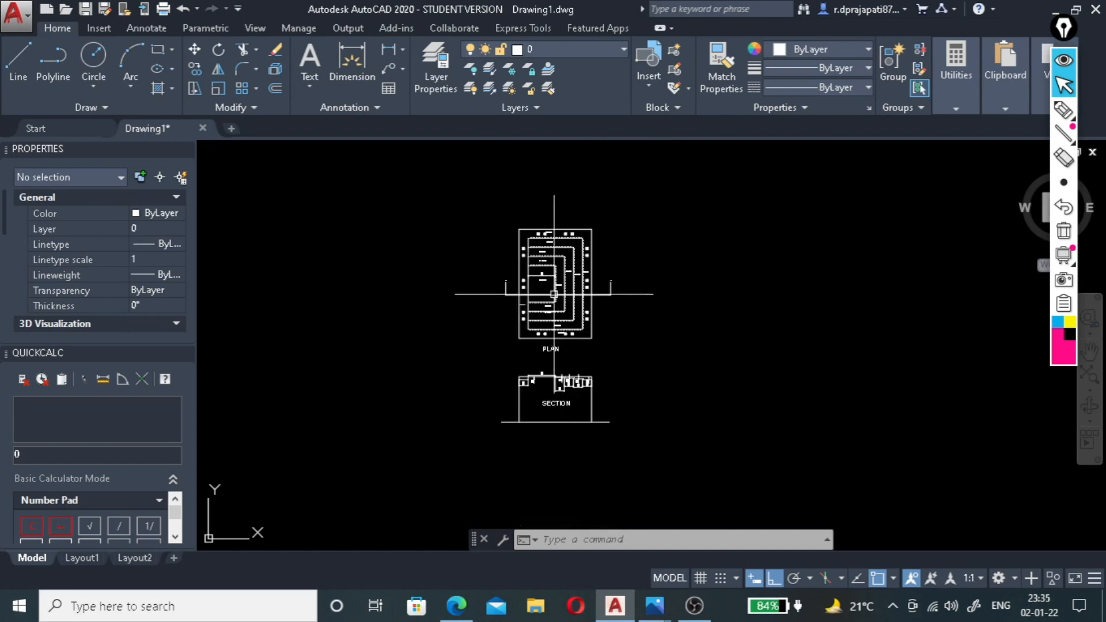
pyautogui.scroll(2, 574, 225)
pyautogui.scroll(2, 598, 245)
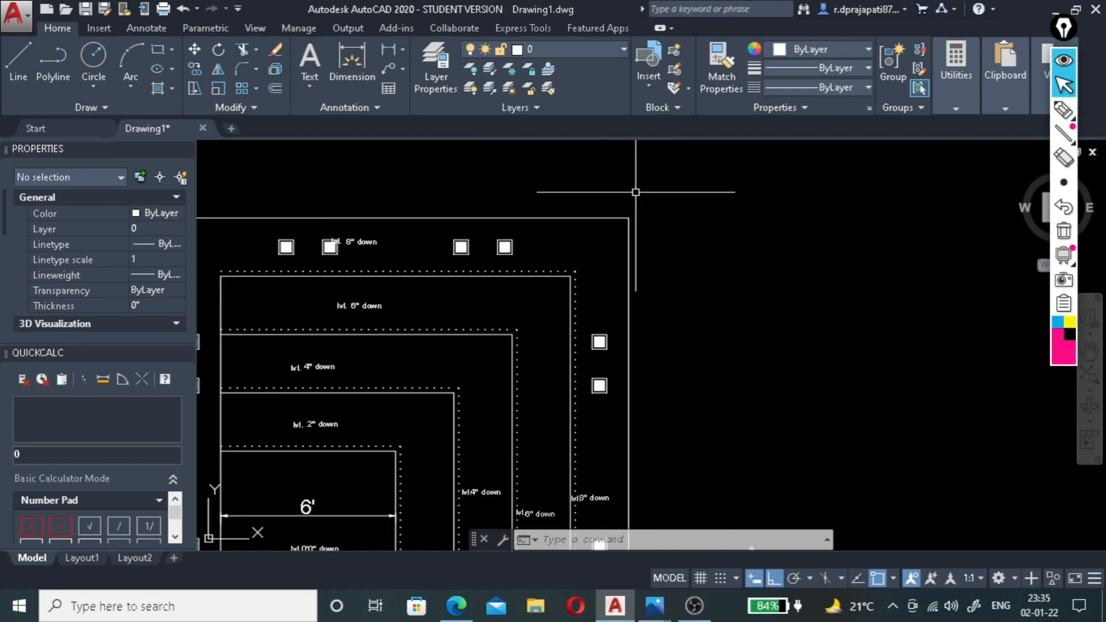
pyautogui.scroll(-2, 635, 193)
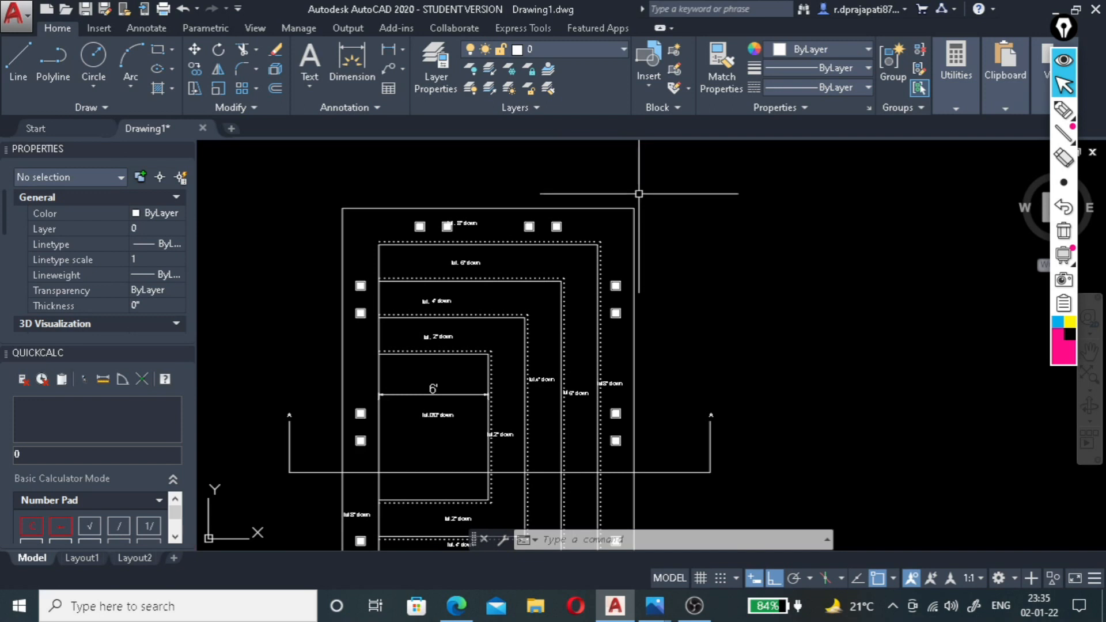
pyautogui.write('h')
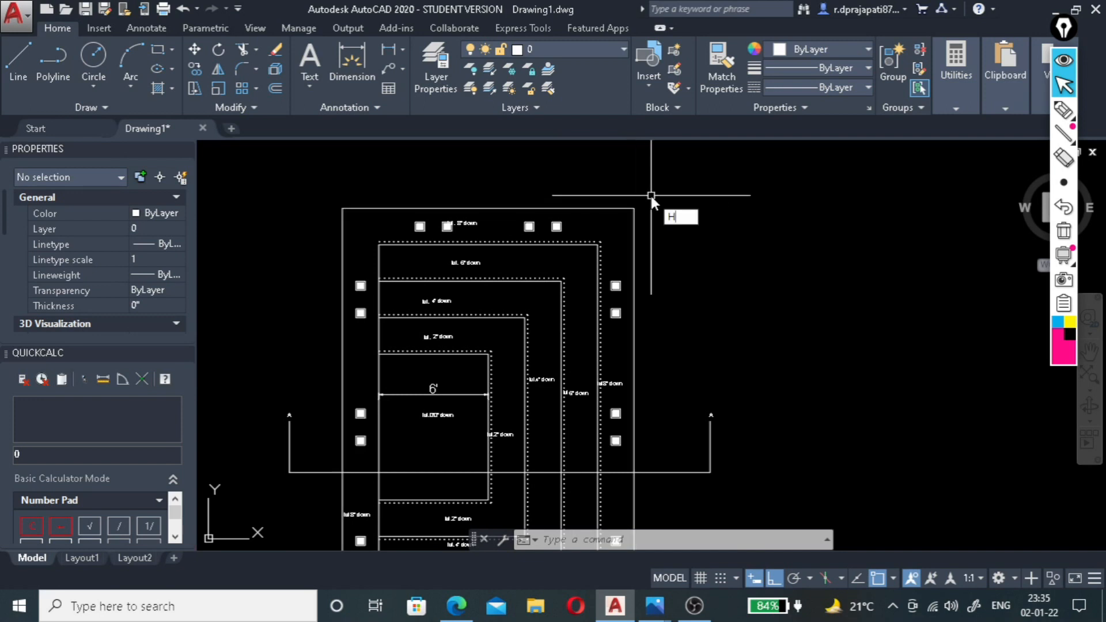
pyautogui.press('Return')
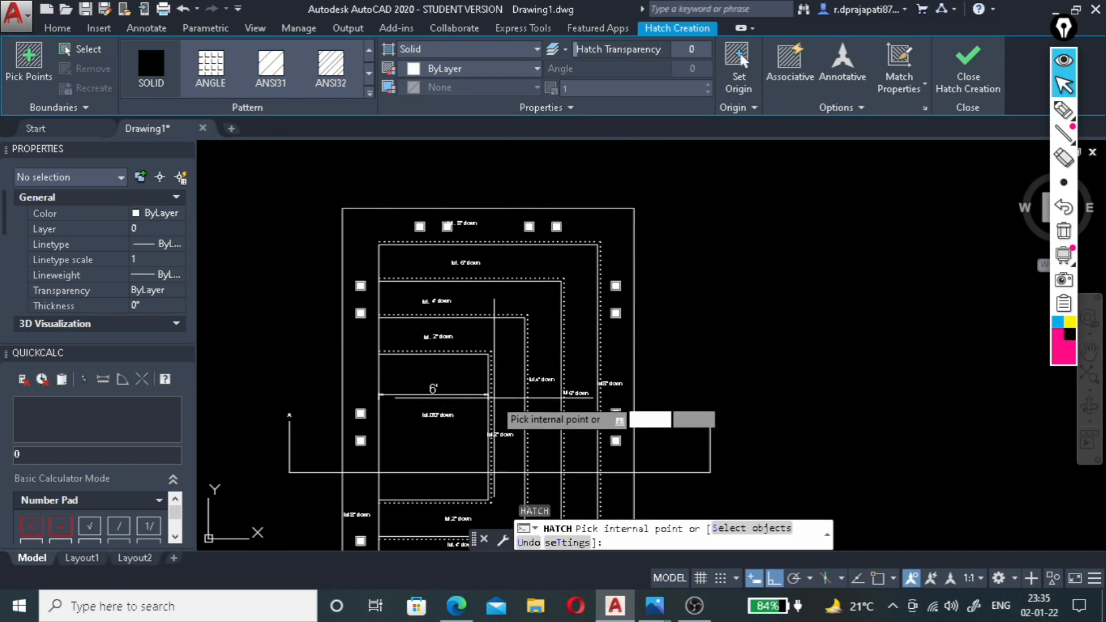
pyautogui.click(517, 70)
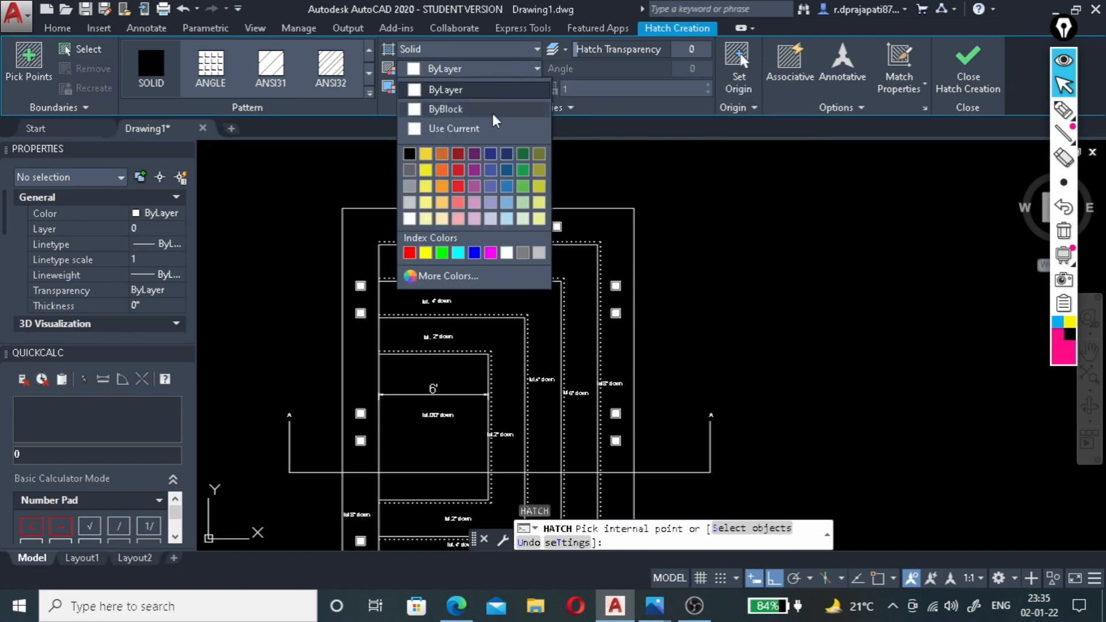
pyautogui.click(489, 205)
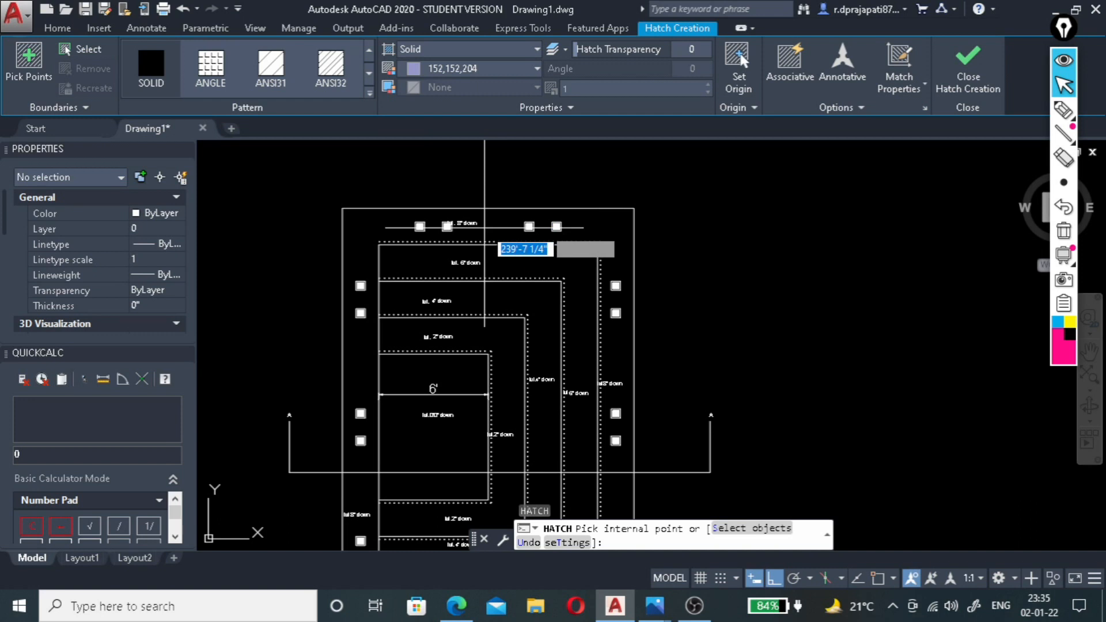
pyautogui.click(510, 233)
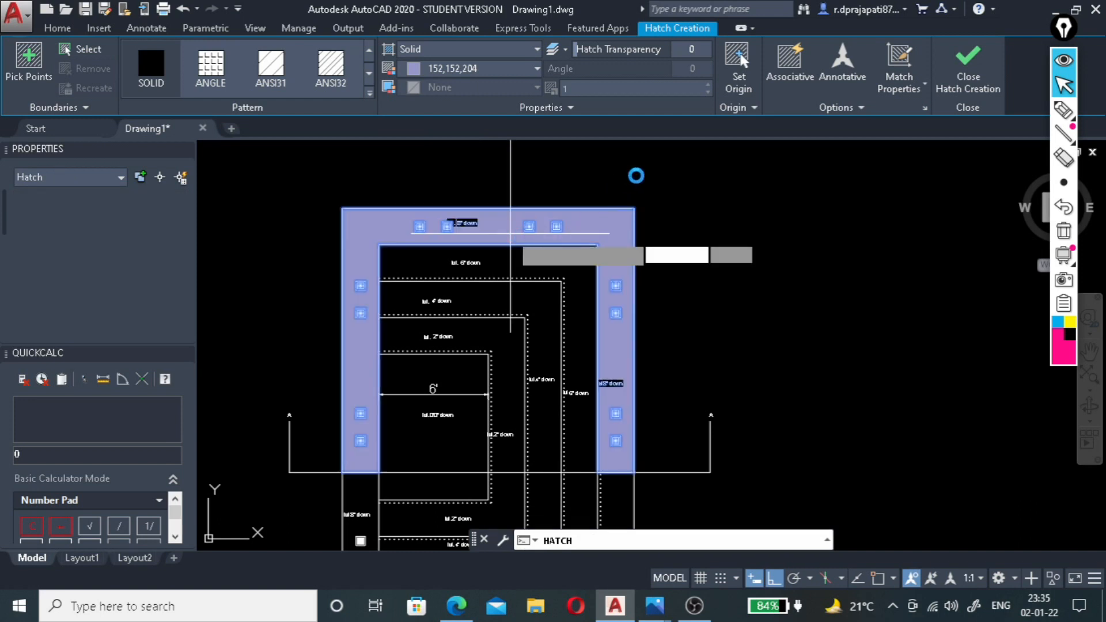
pyautogui.scroll(-2, 634, 179)
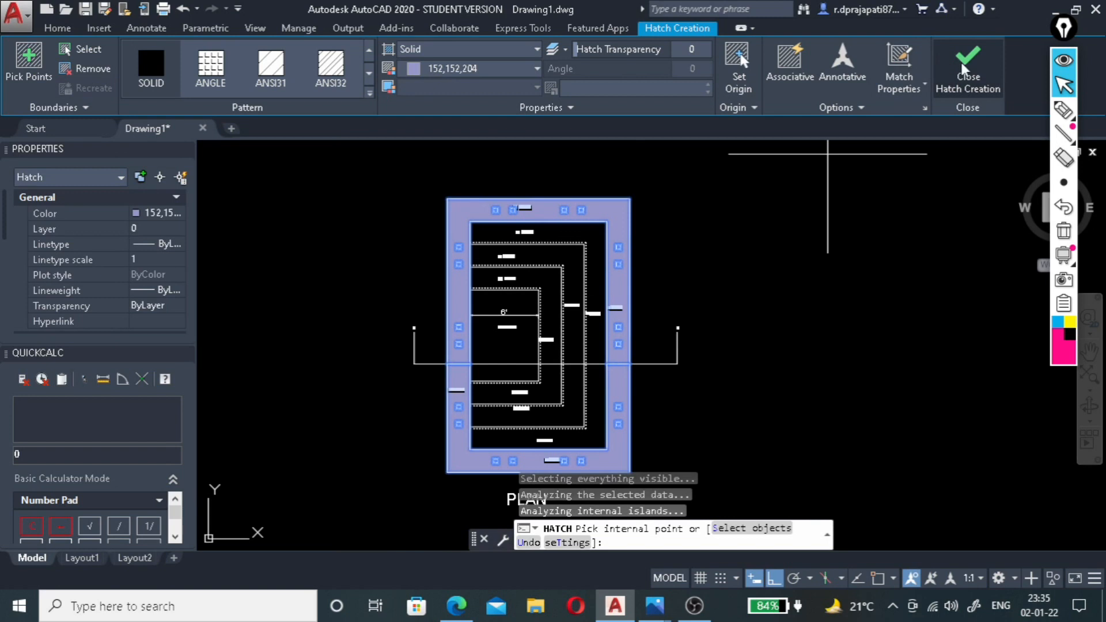
pyautogui.click(952, 86)
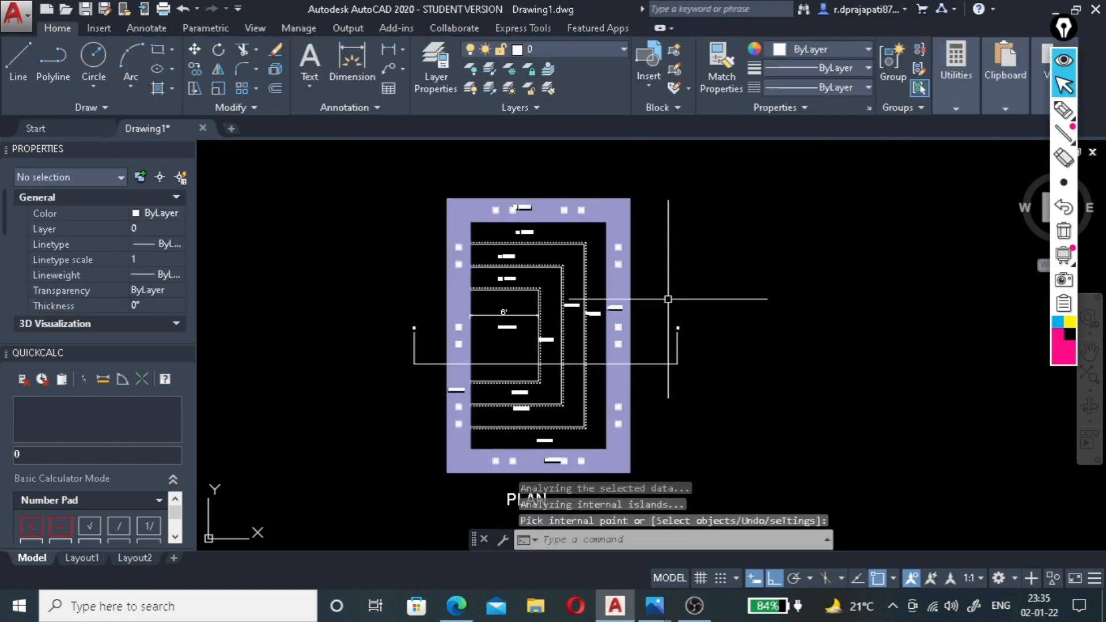
# Set the outer border hatch's transparency to 51.
pyautogui.scroll(2, 575, 392)
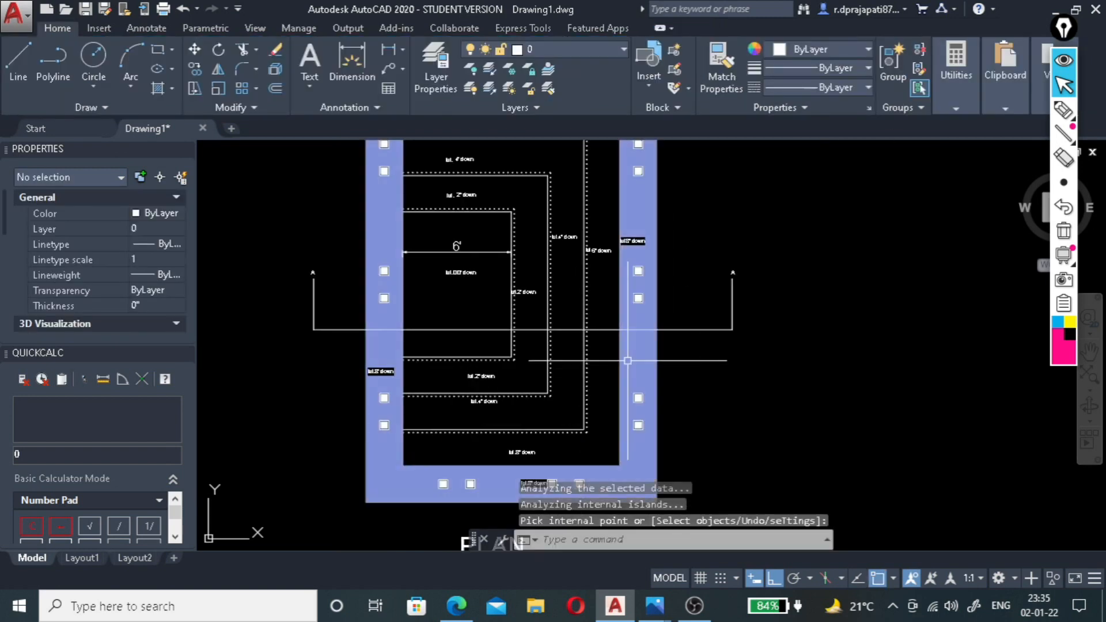
pyautogui.scroll(-2, 628, 361)
pyautogui.scroll(2, 559, 311)
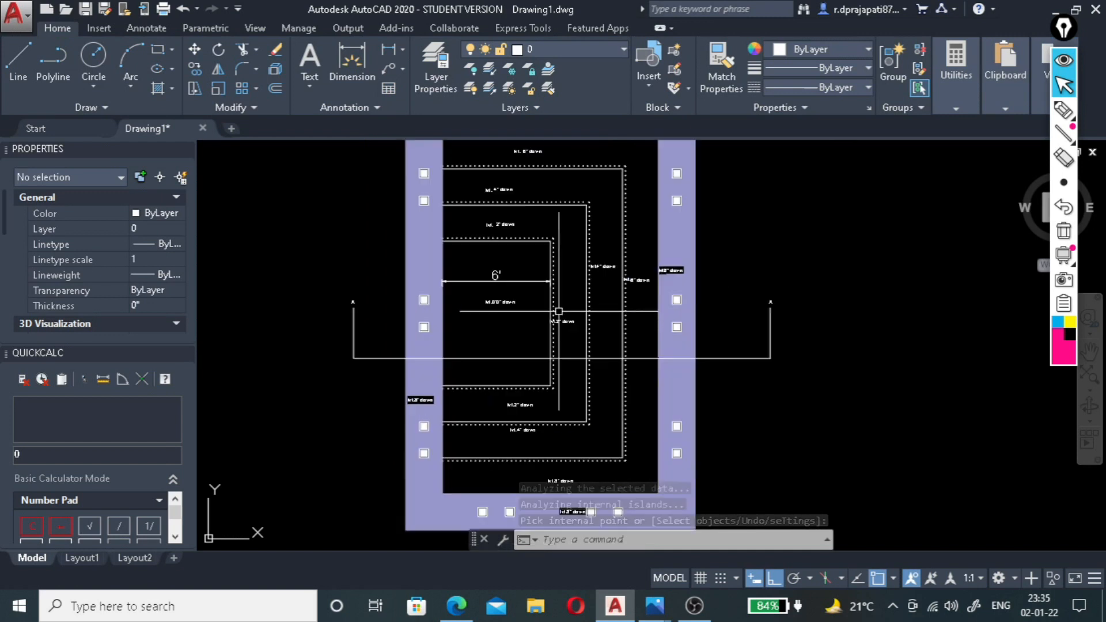
pyautogui.scroll(-2, 559, 311)
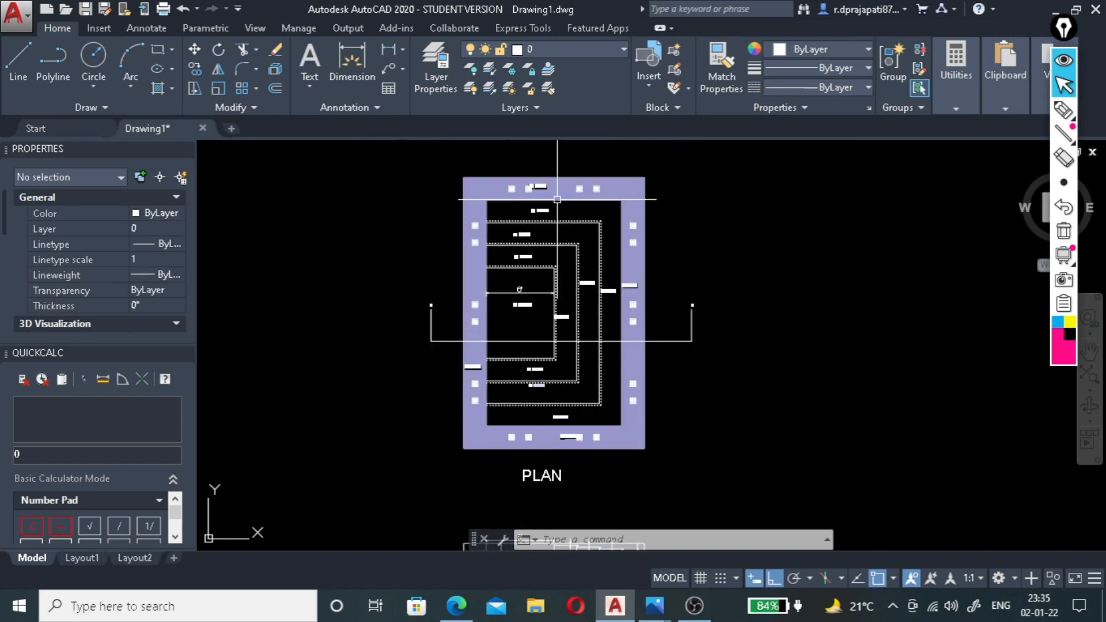
pyautogui.scroll(2, 557, 199)
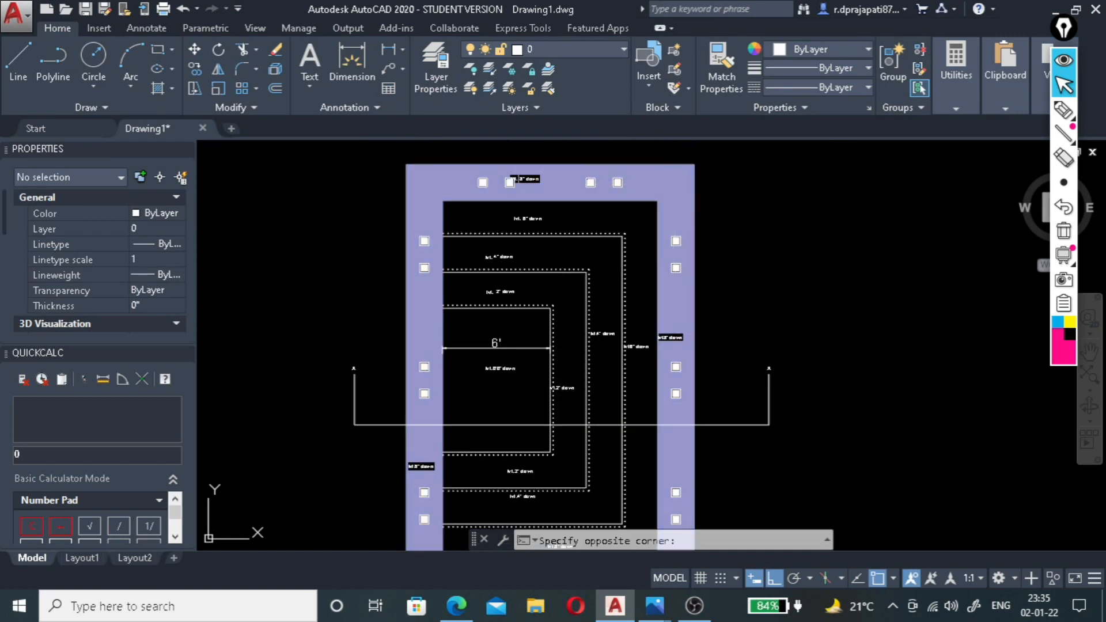
pyautogui.click(674, 184)
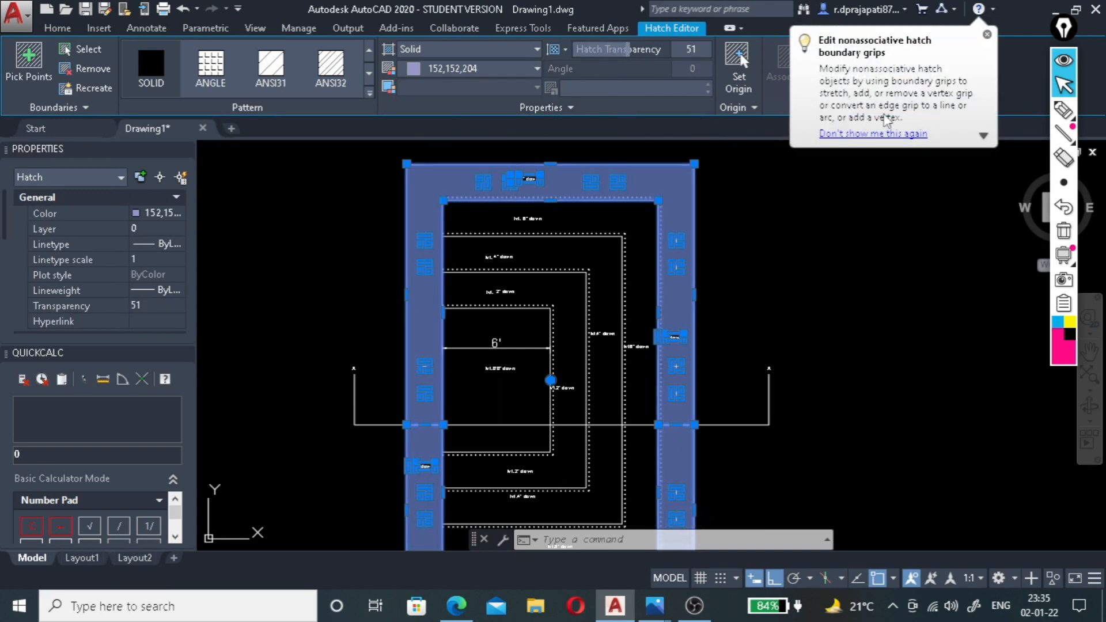
pyautogui.click(986, 38)
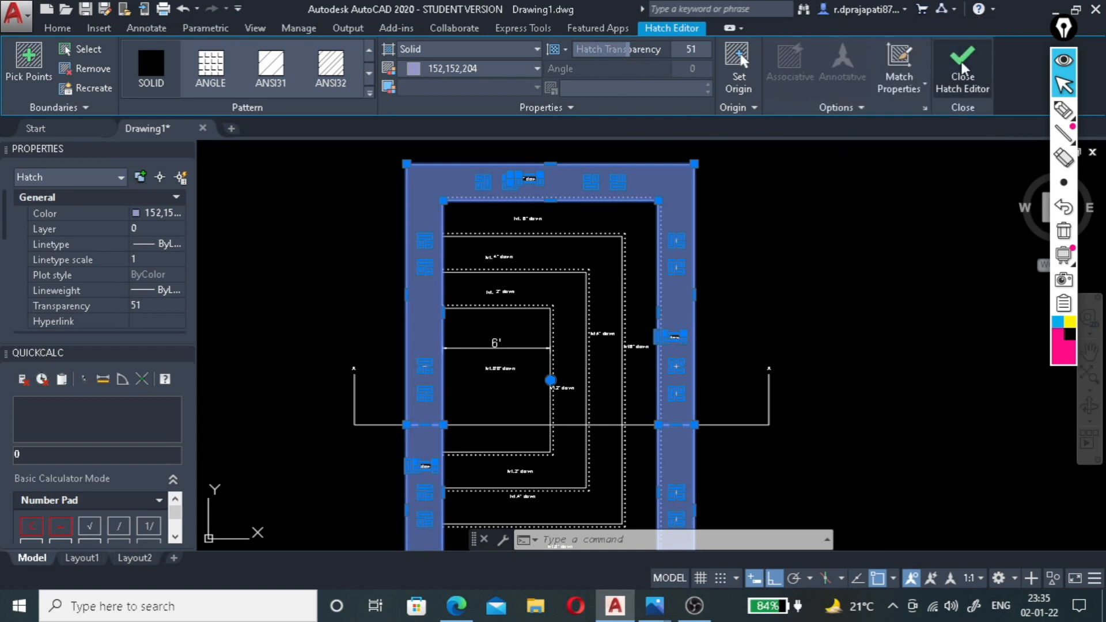
pyautogui.press('Escape')
# Fill the plan's 6" down band, just inside the outer border, with a solid hatch in colour 88,186,72.
pyautogui.scroll(-2, 753, 186)
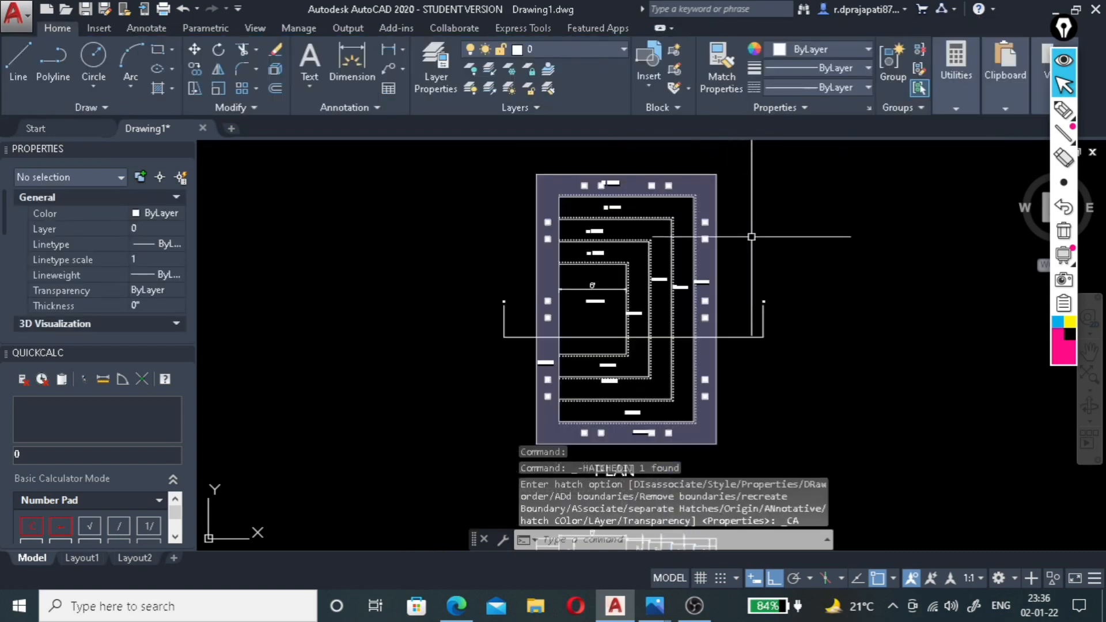
pyautogui.scroll(2, 741, 270)
pyautogui.scroll(-2, 741, 270)
pyautogui.scroll(2, 741, 270)
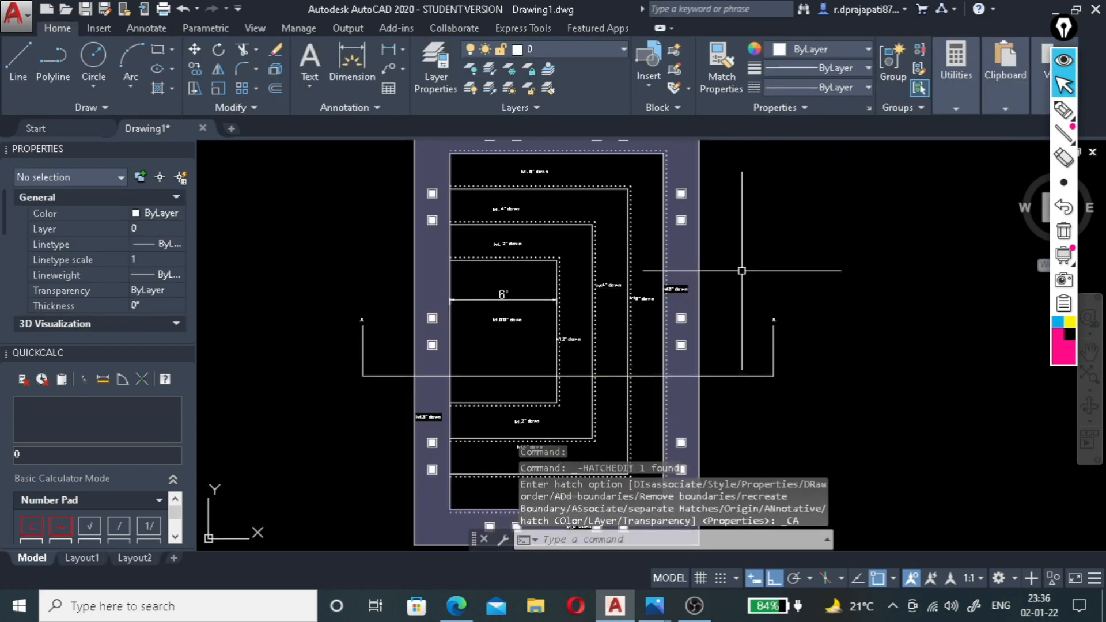
pyautogui.scroll(-2, 543, 296)
pyautogui.scroll(2, 603, 215)
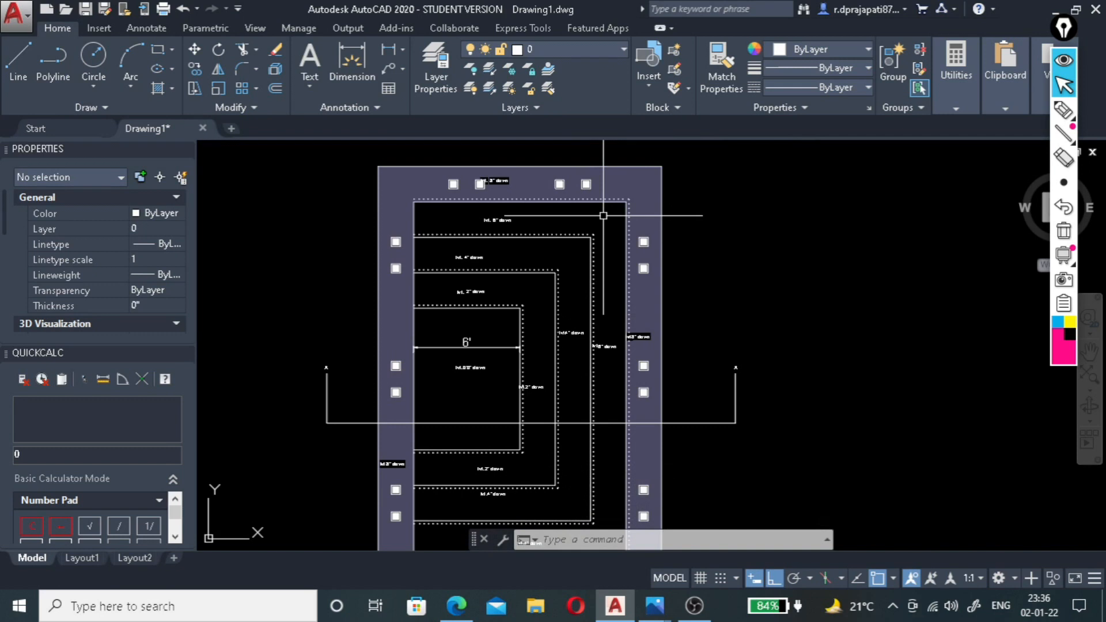
pyautogui.press('Return')
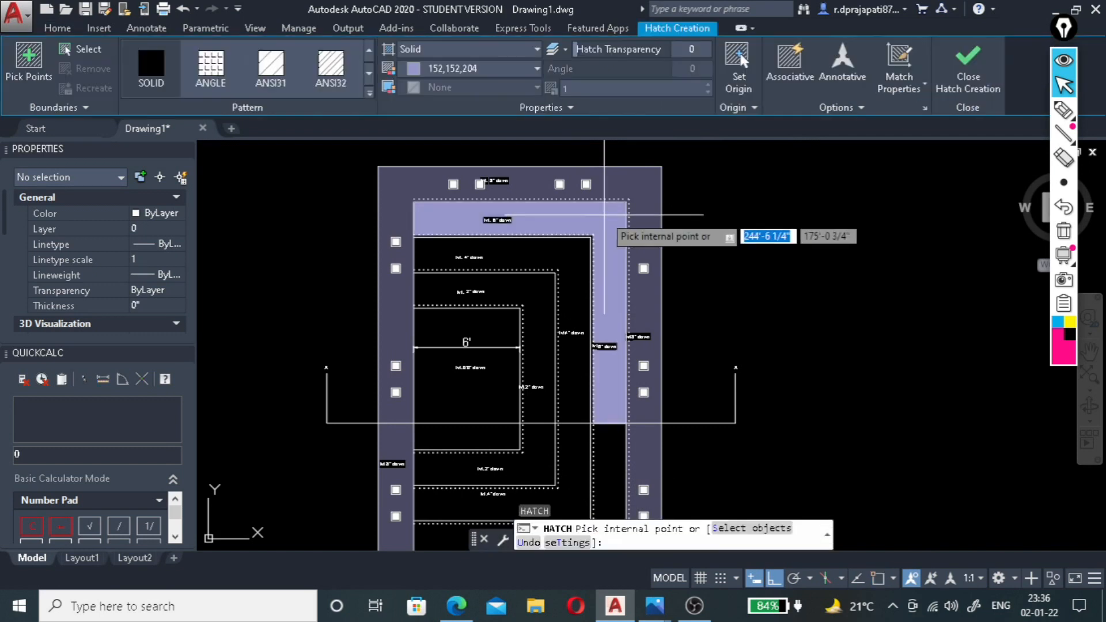
pyautogui.click(498, 69)
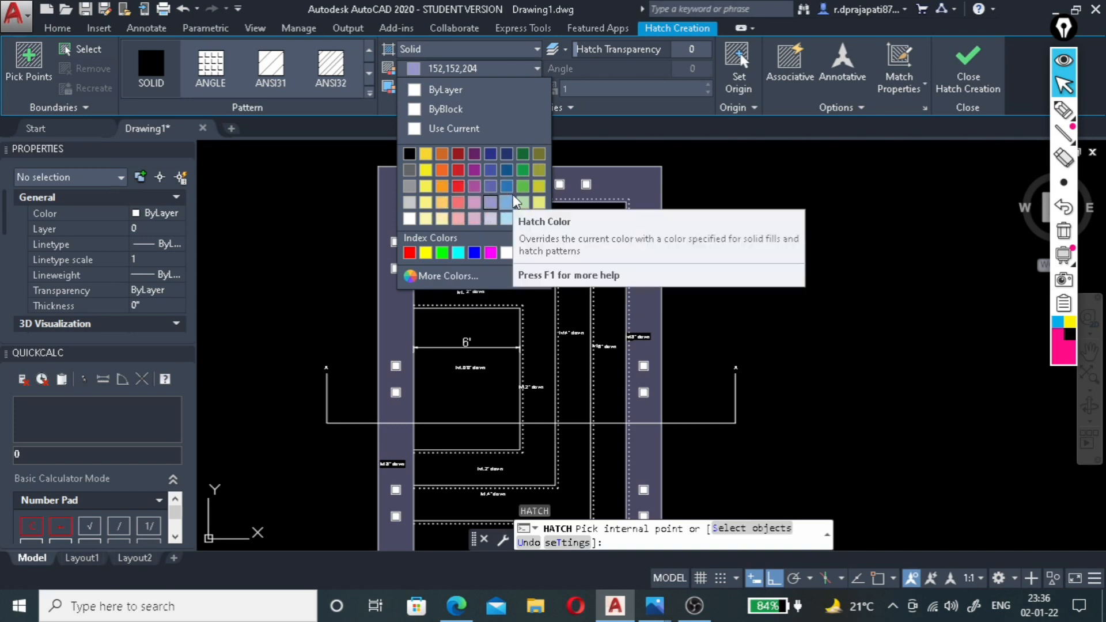
pyautogui.click(525, 187)
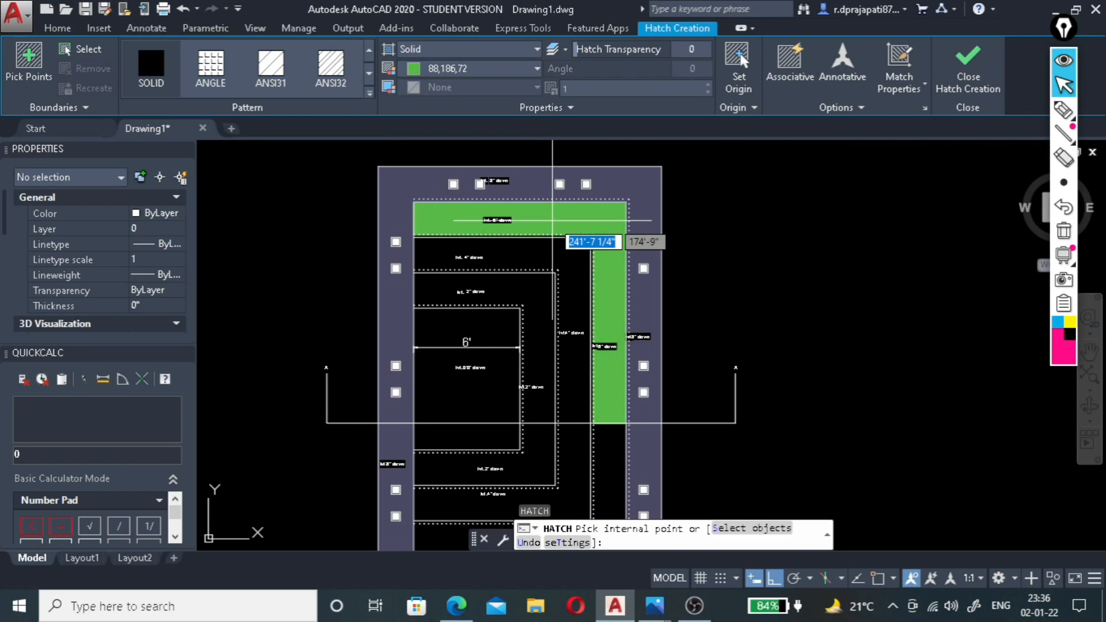
pyautogui.click(552, 219)
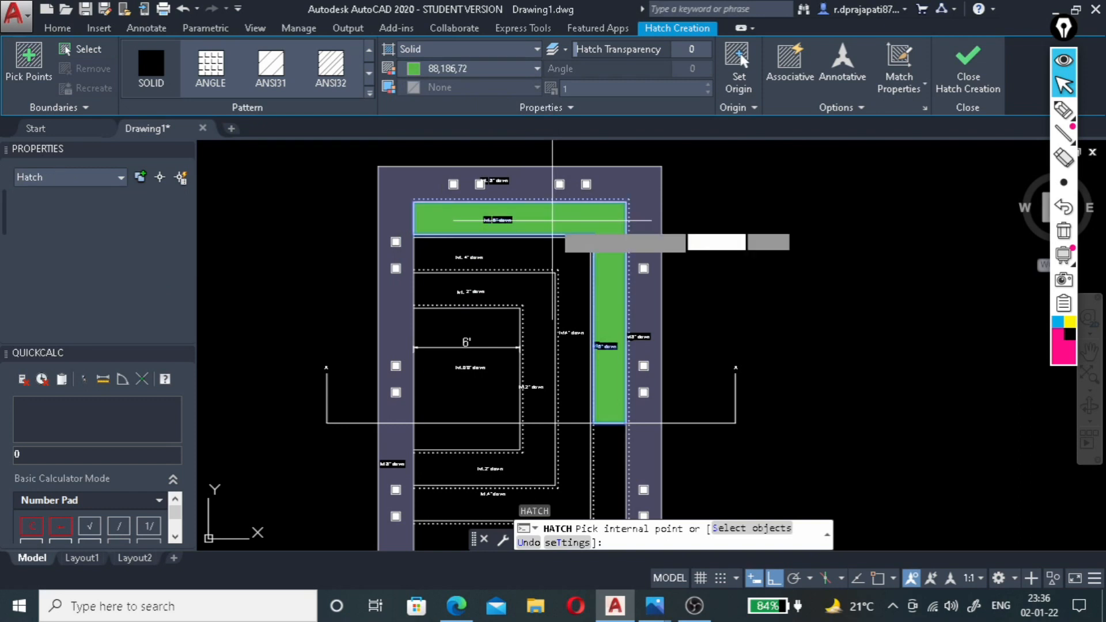
pyautogui.scroll(-2, 573, 247)
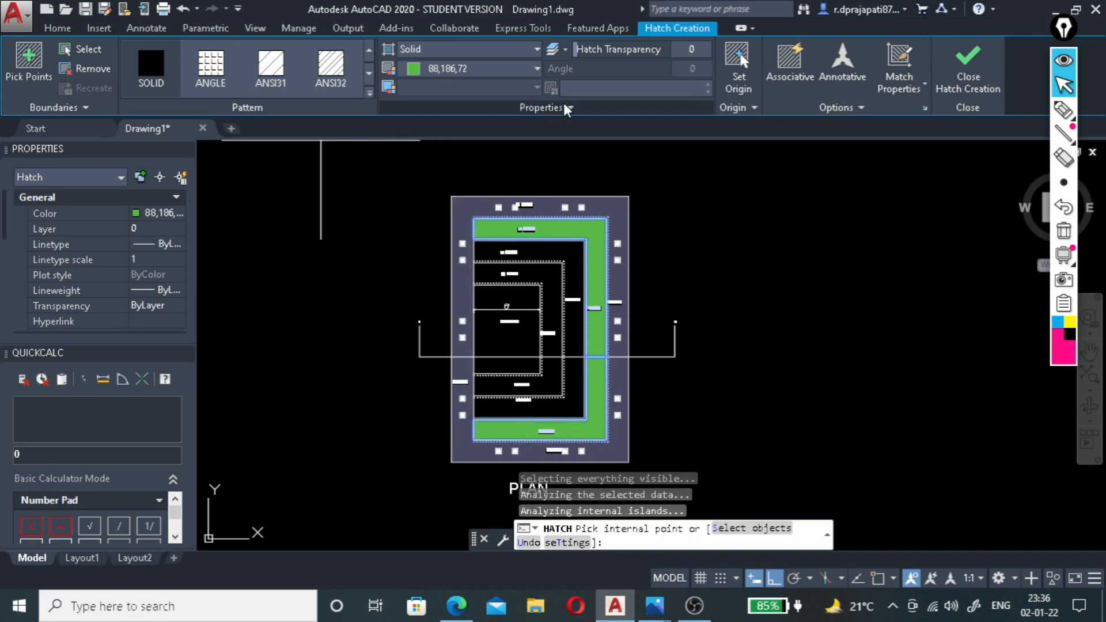
# Set the 6" down band hatch's transparency to 52 and finish the hatch.
pyautogui.moveTo(593, 49); pyautogui.dragTo(651, 50)
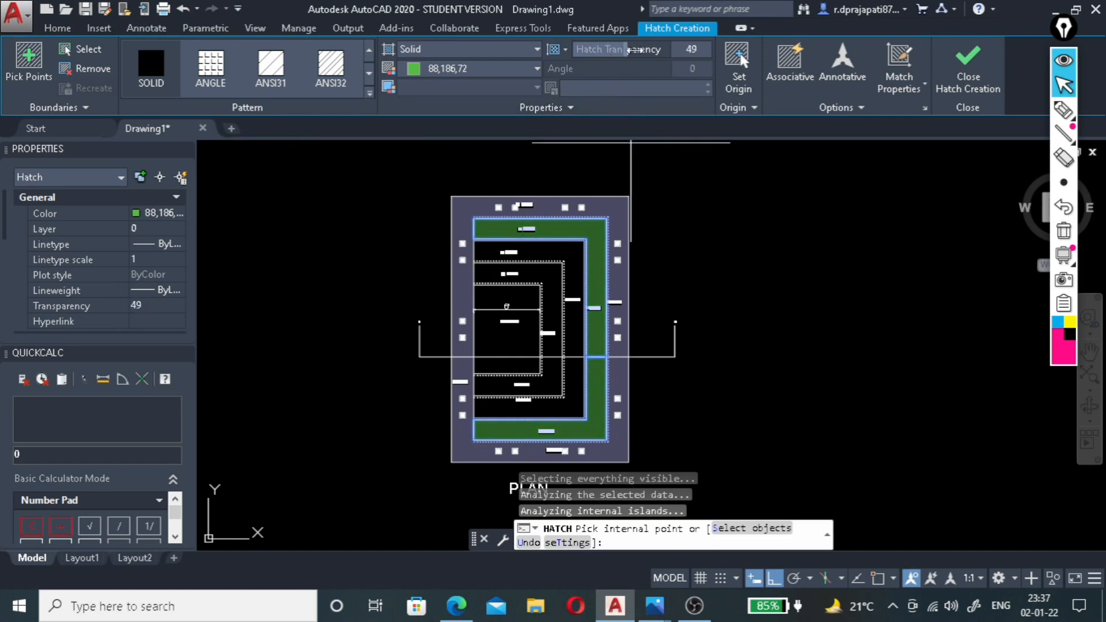
pyautogui.moveTo(630, 50); pyautogui.dragTo(639, 55)
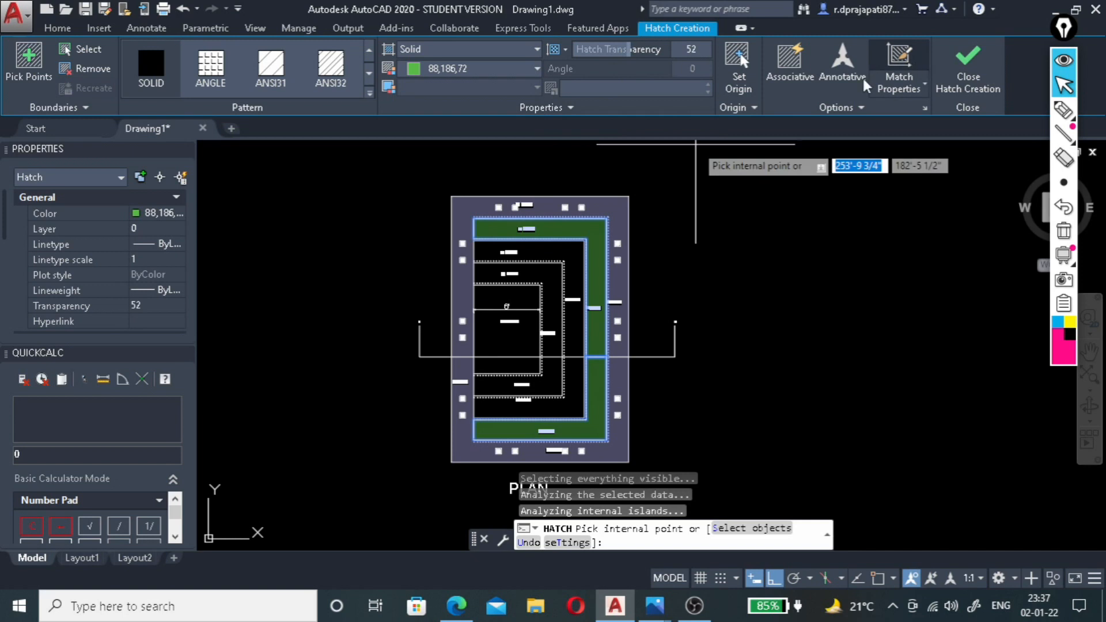
pyautogui.click(963, 77)
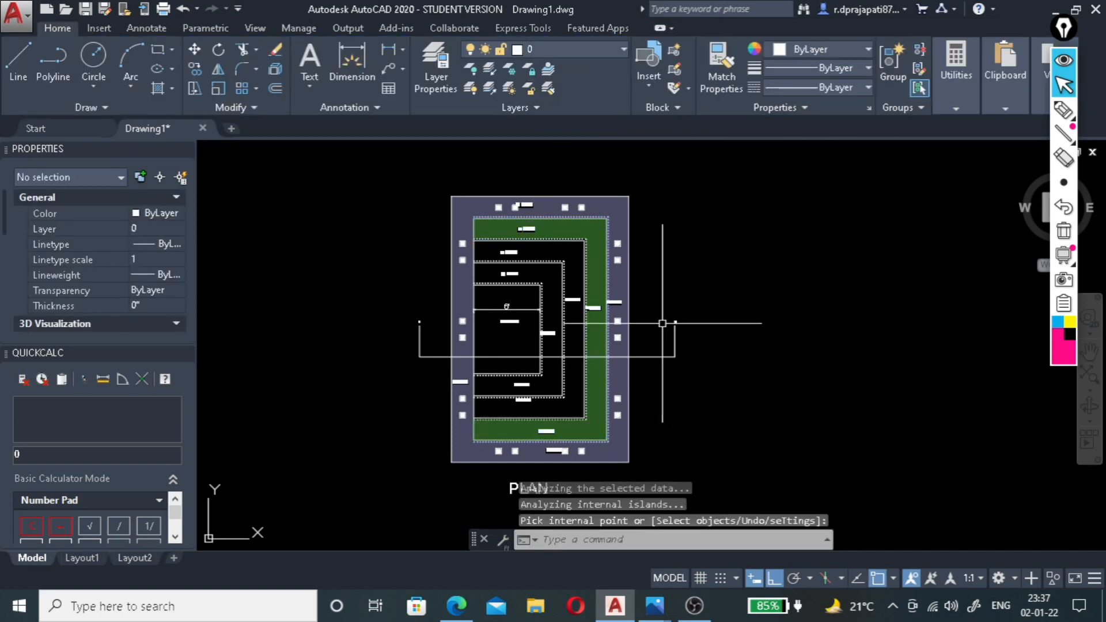
# Fill both parts of the plan's 4" down band with a solid hatch in colour 242,113,114 at transparency 66.
pyautogui.scroll(2, 590, 345)
pyautogui.scroll(-2, 715, 350)
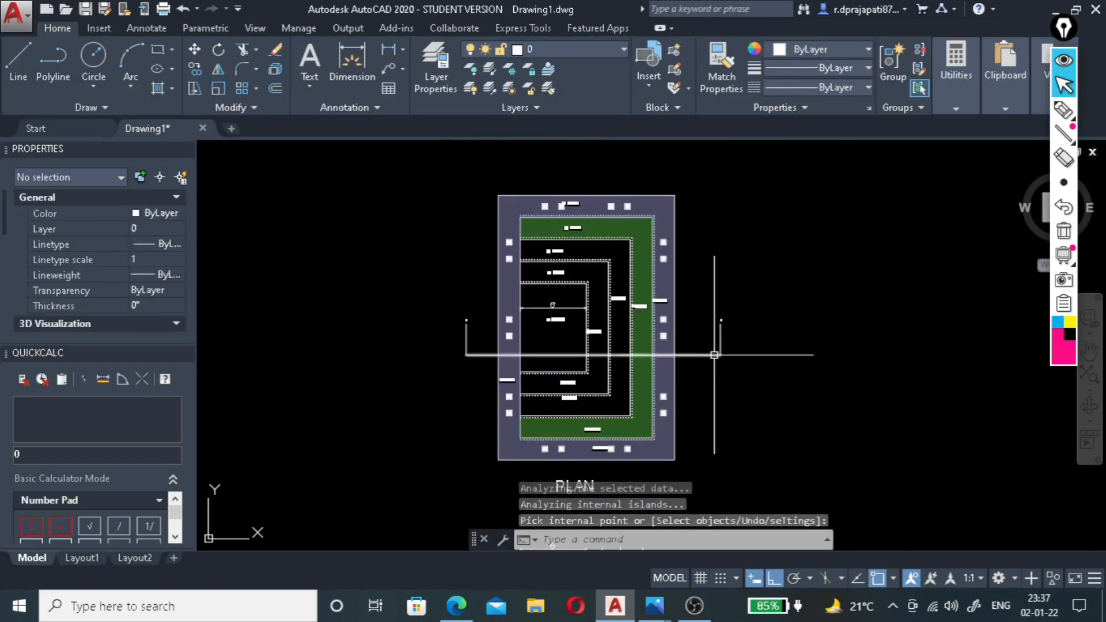
pyautogui.scroll(2, 645, 340)
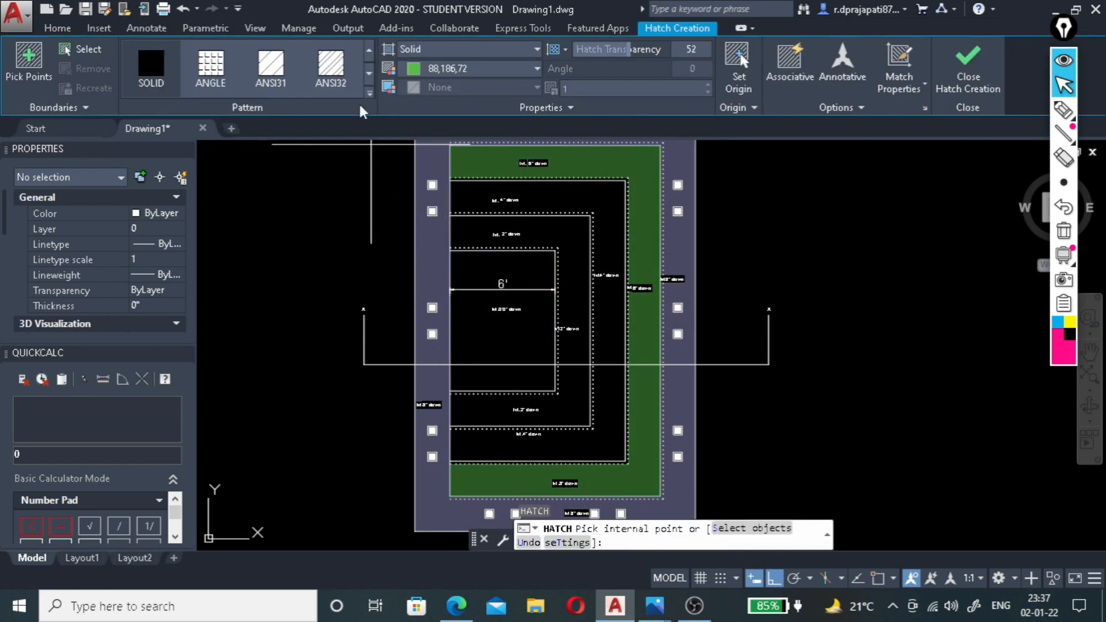
pyautogui.click(481, 70)
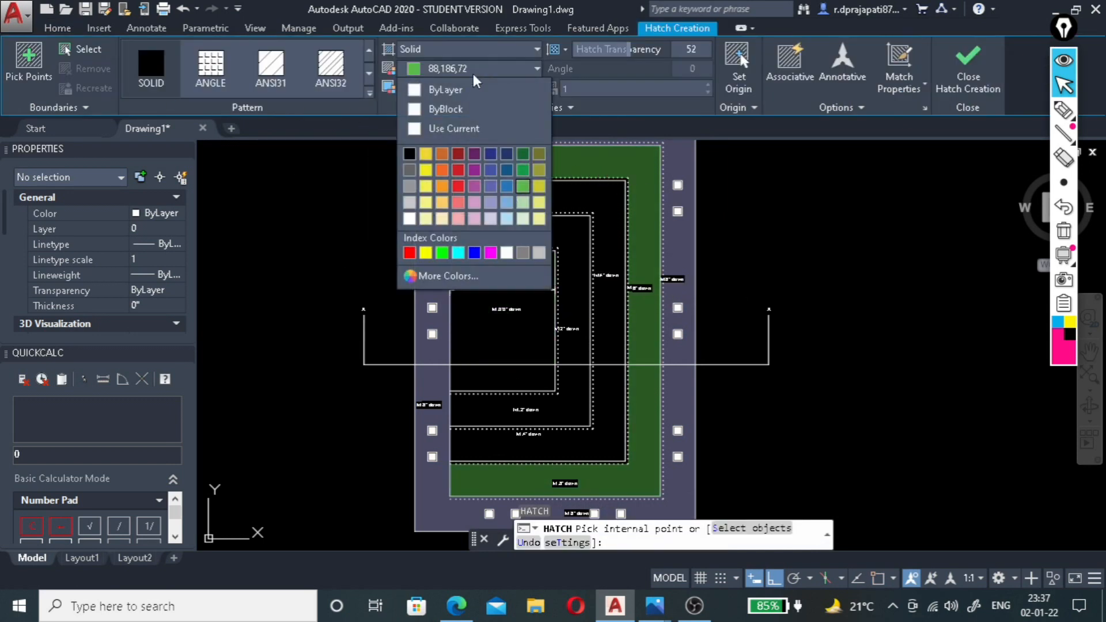
pyautogui.click(458, 202)
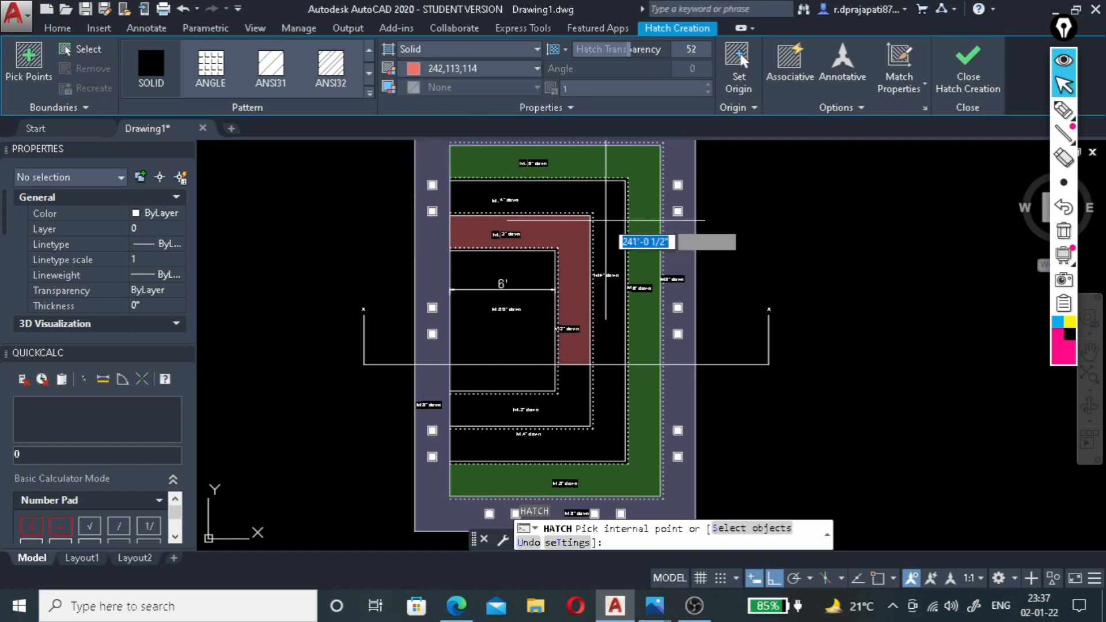
pyautogui.click(602, 239)
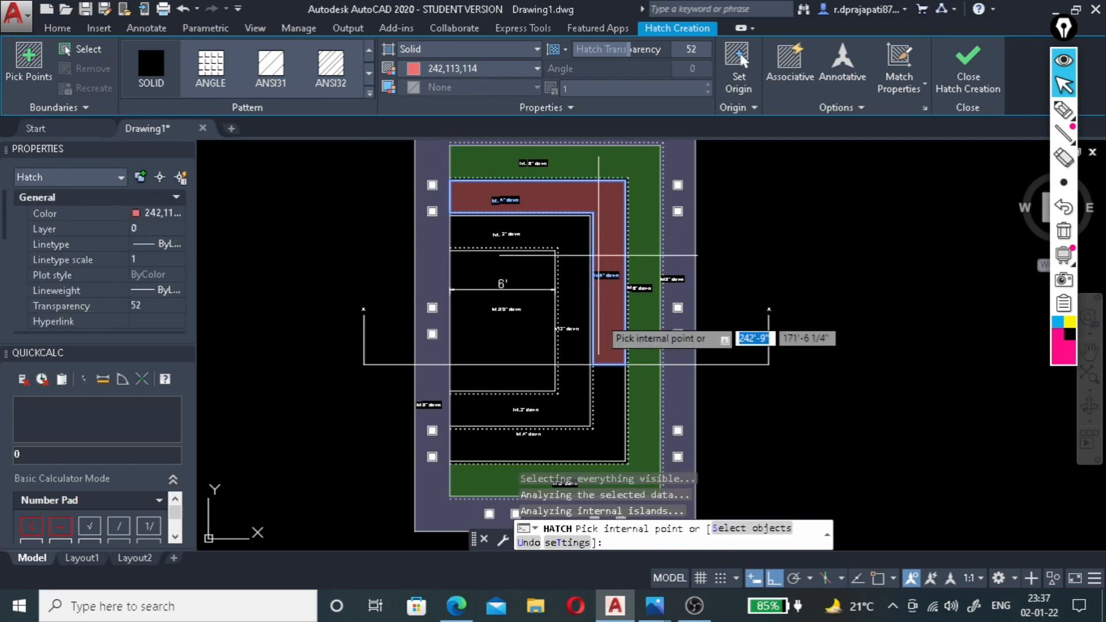
pyautogui.click(607, 371)
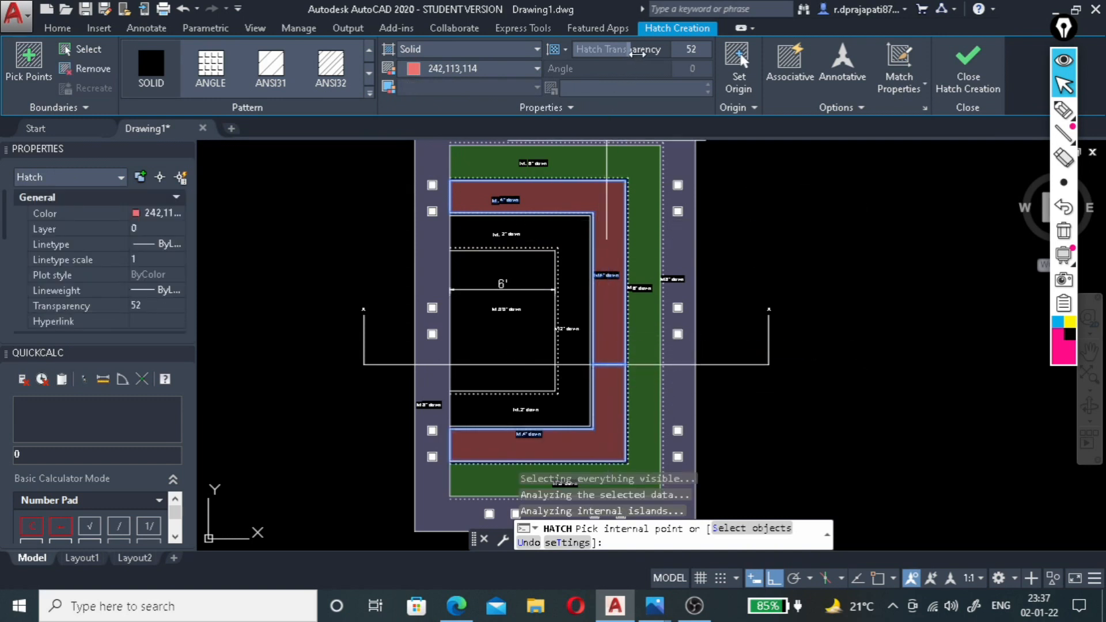
pyautogui.moveTo(639, 50); pyautogui.dragTo(654, 51)
pyautogui.click(965, 80)
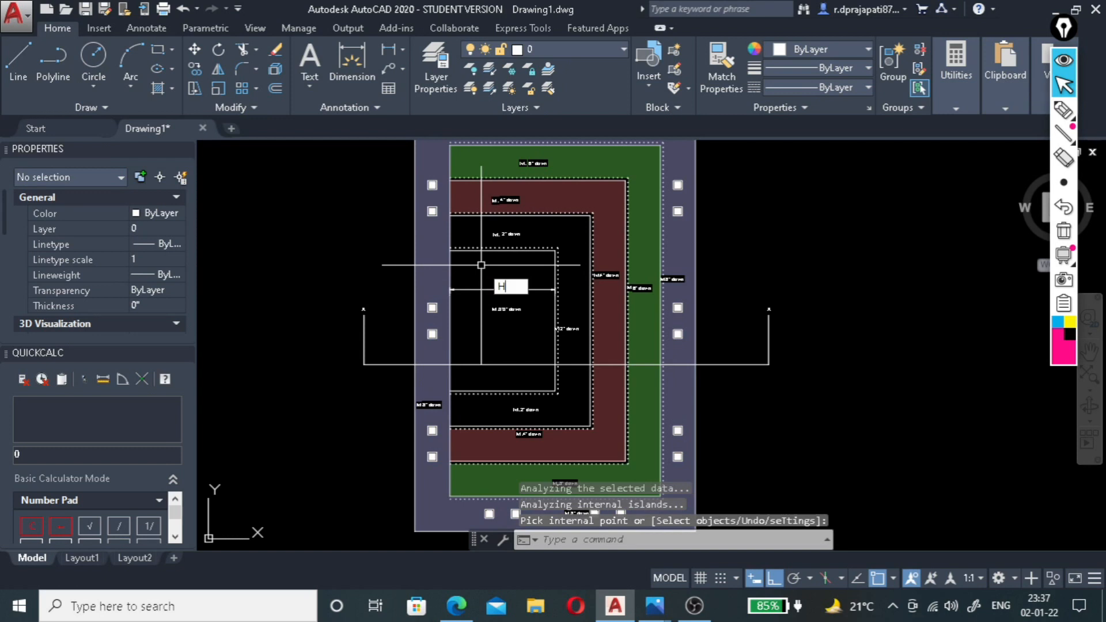
# Fill the plan's 2" down band with a solid hatch in colour 147,39,143 at transparency 72.
pyautogui.write('H')
pyautogui.press('Return')
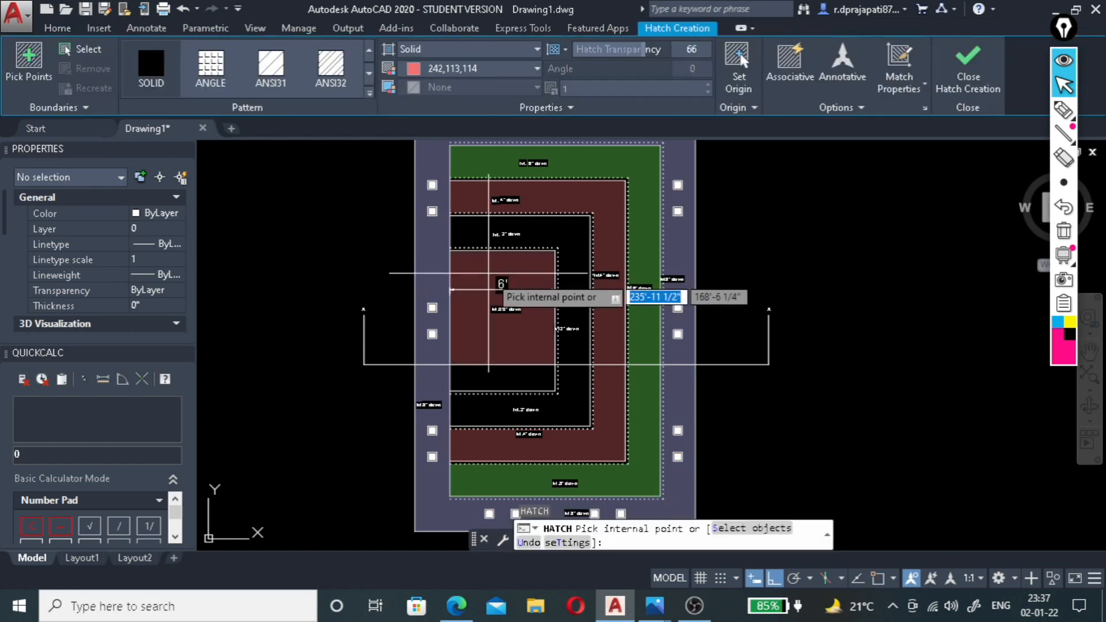
pyautogui.click(537, 69)
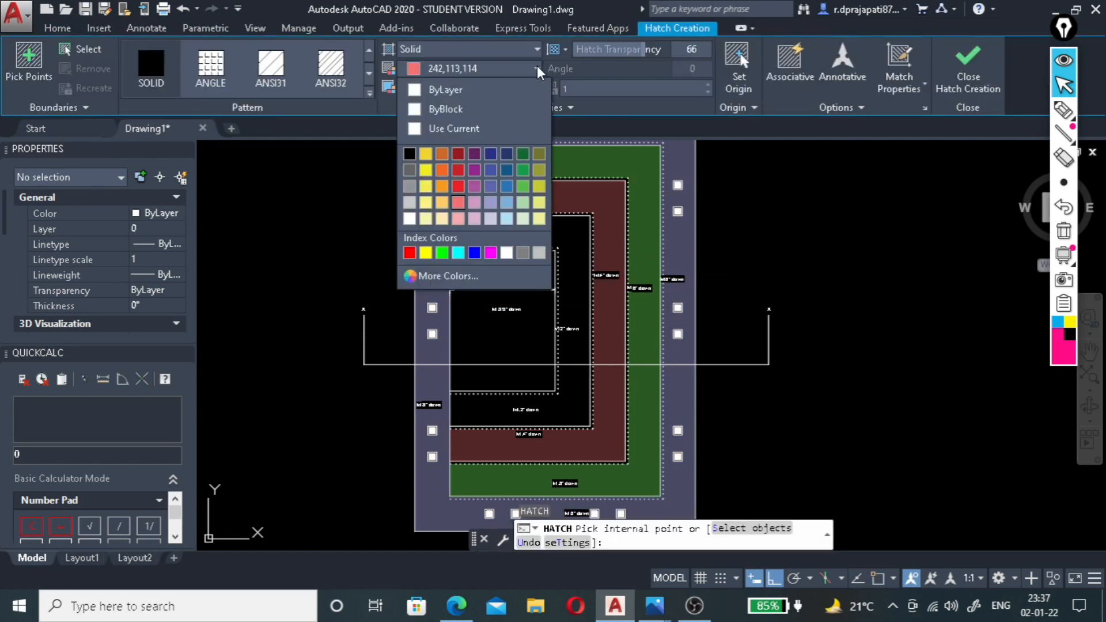
pyautogui.click(474, 170)
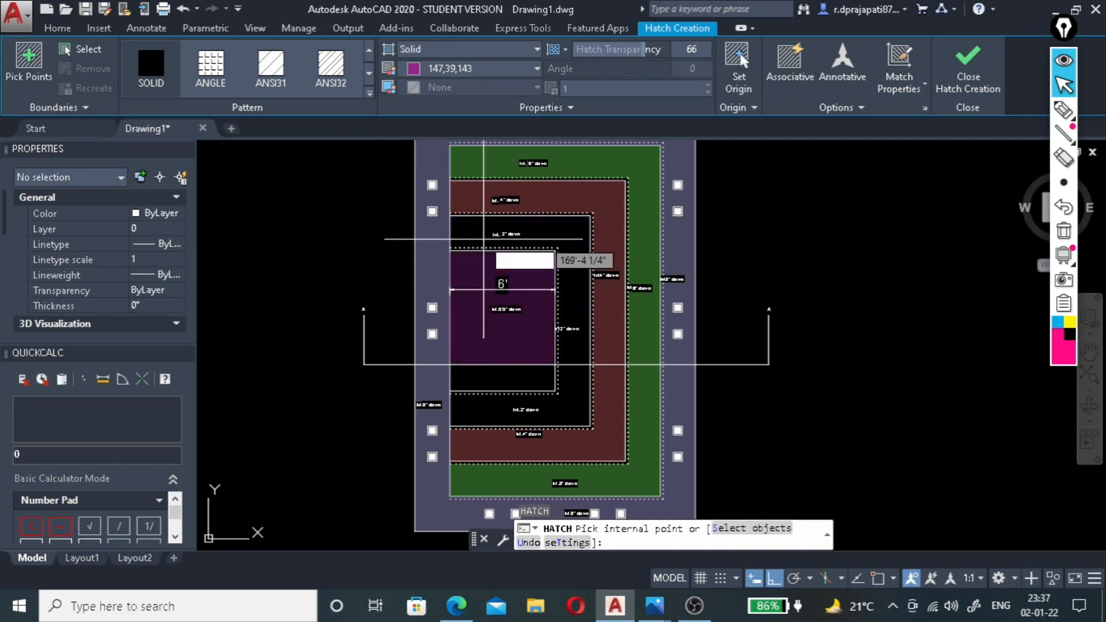
pyautogui.click(481, 219)
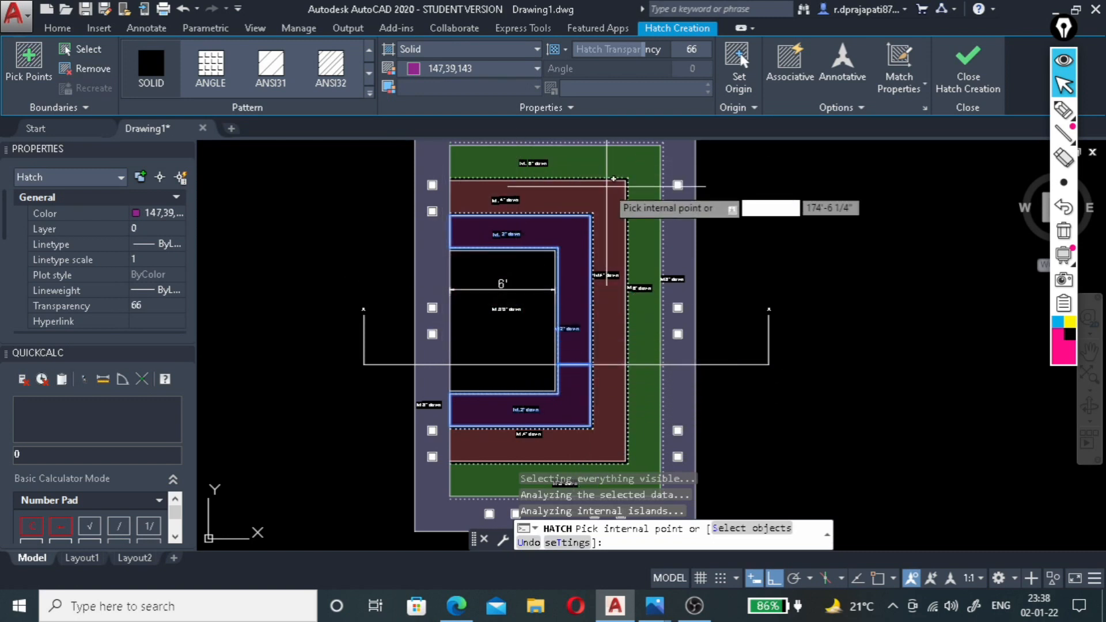
pyautogui.click(613, 180)
pyautogui.moveTo(641, 50); pyautogui.dragTo(649, 50)
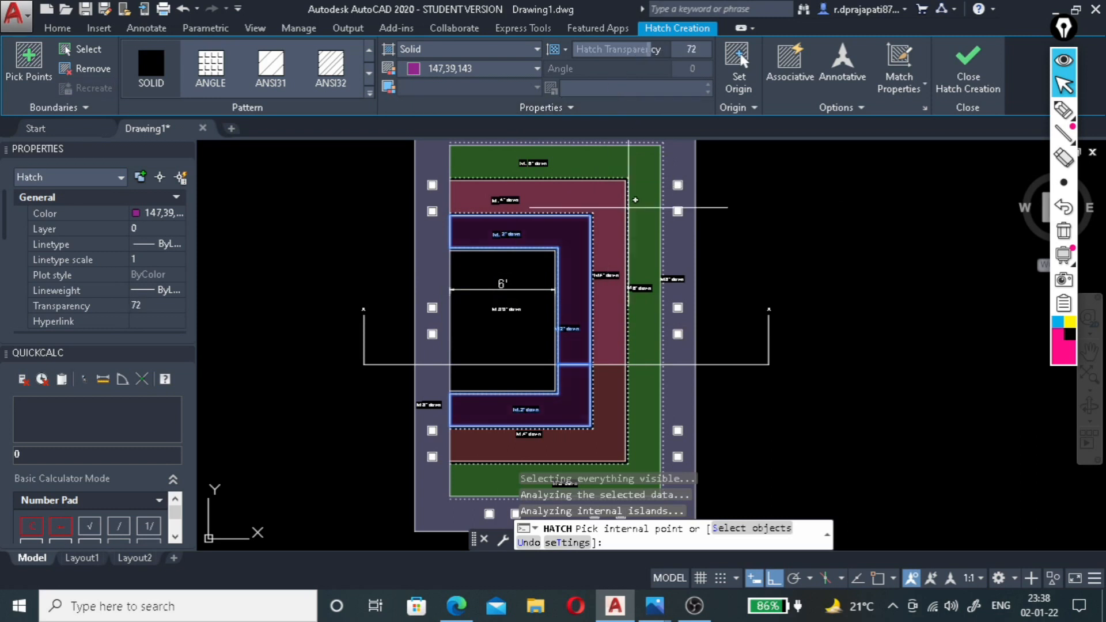
pyautogui.click(967, 63)
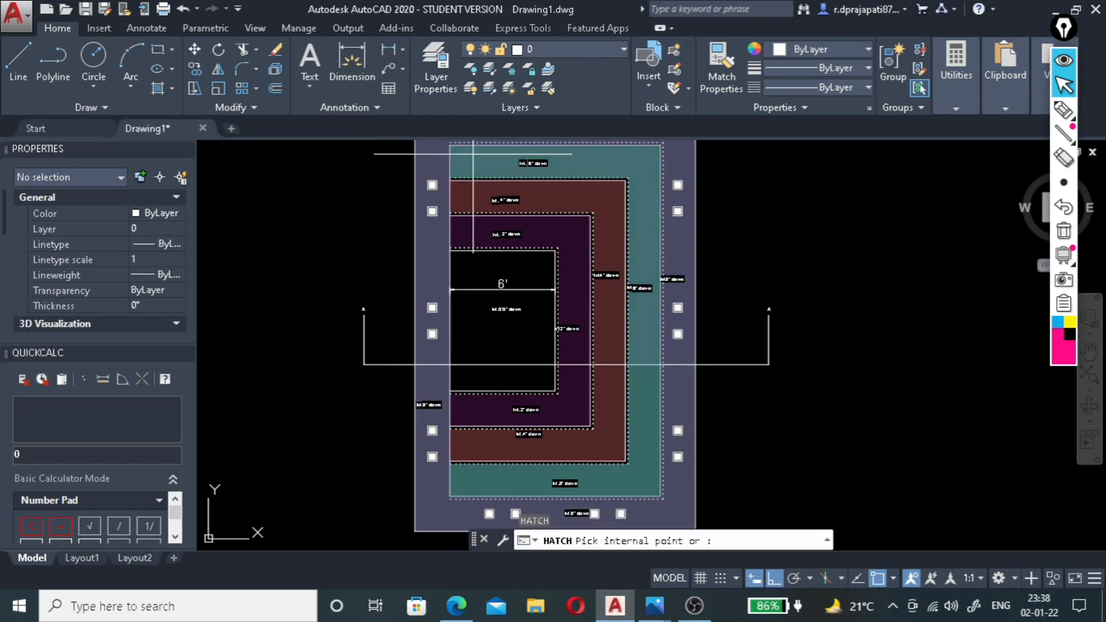
# Fill both parts of the plan's innermost 6' wide panel with a solid hatch in colour 205,32,39 at transparency 80.
pyautogui.click(501, 68)
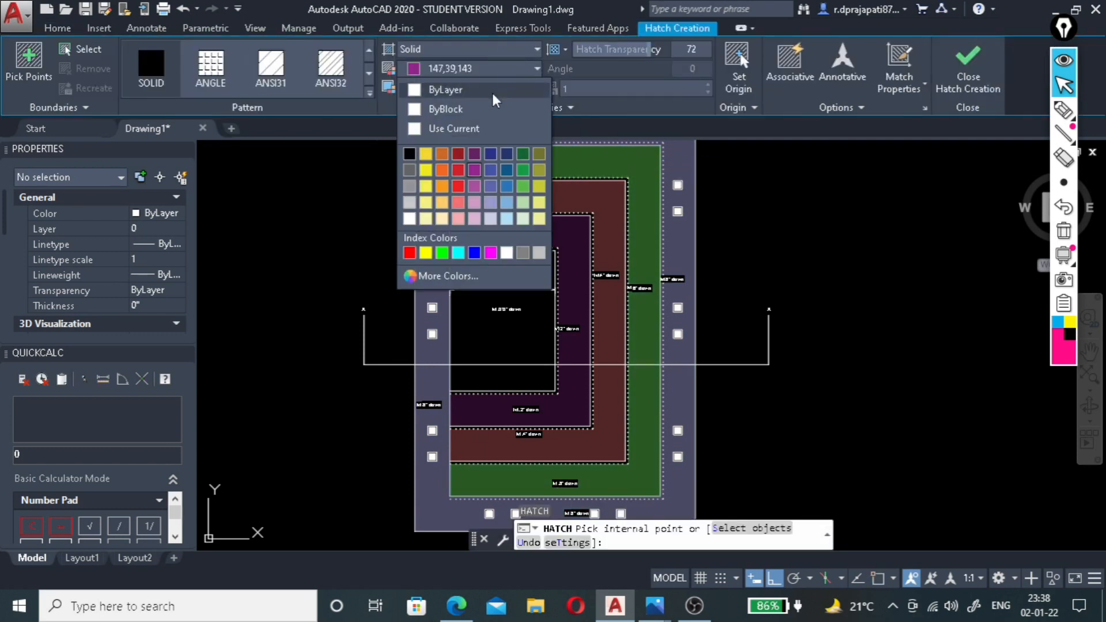
pyautogui.click(458, 171)
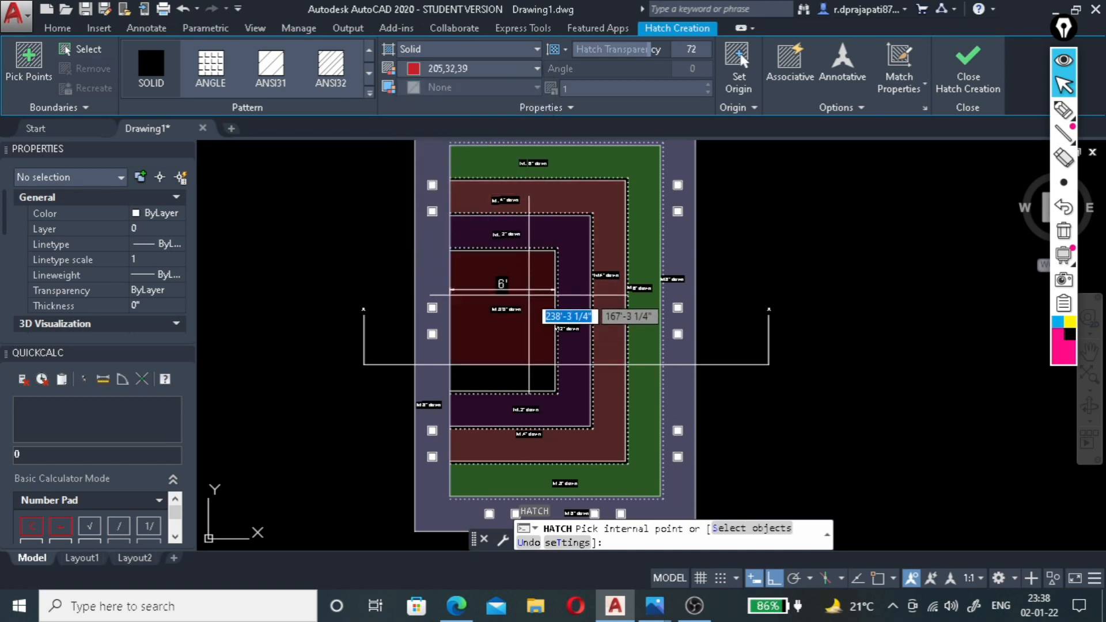
pyautogui.click(527, 298)
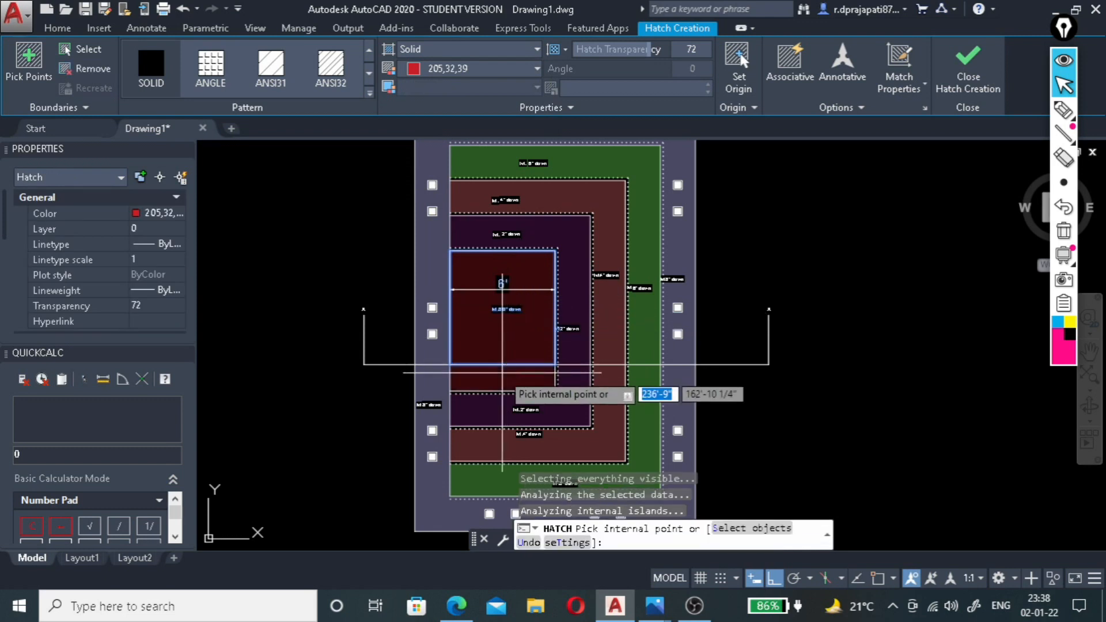
pyautogui.click(502, 371)
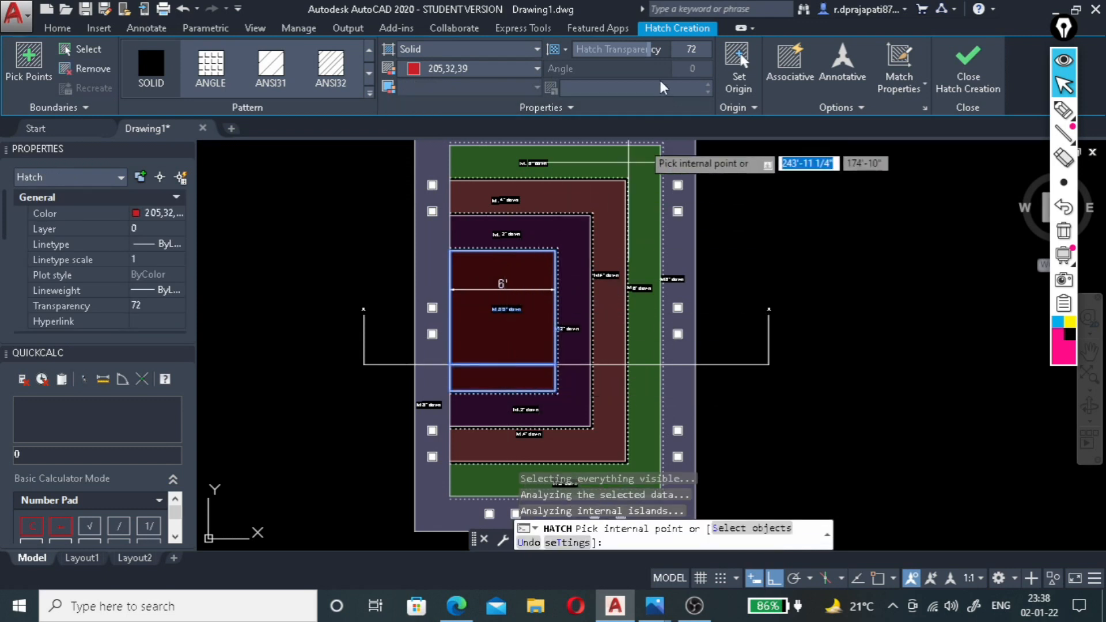
pyautogui.moveTo(662, 50); pyautogui.dragTo(671, 50)
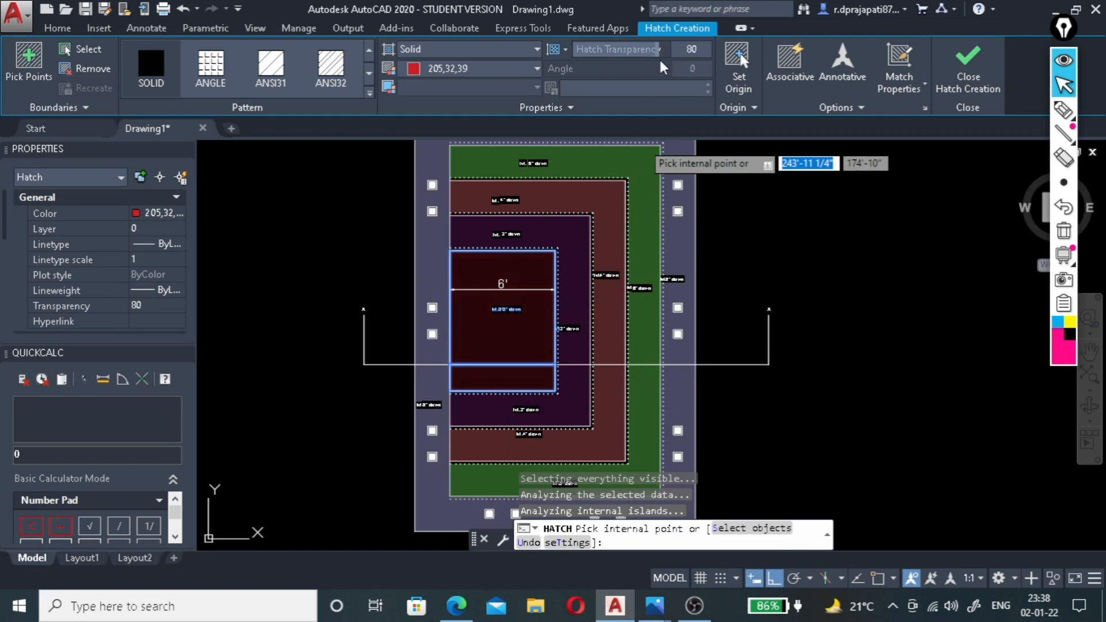
pyautogui.click(967, 72)
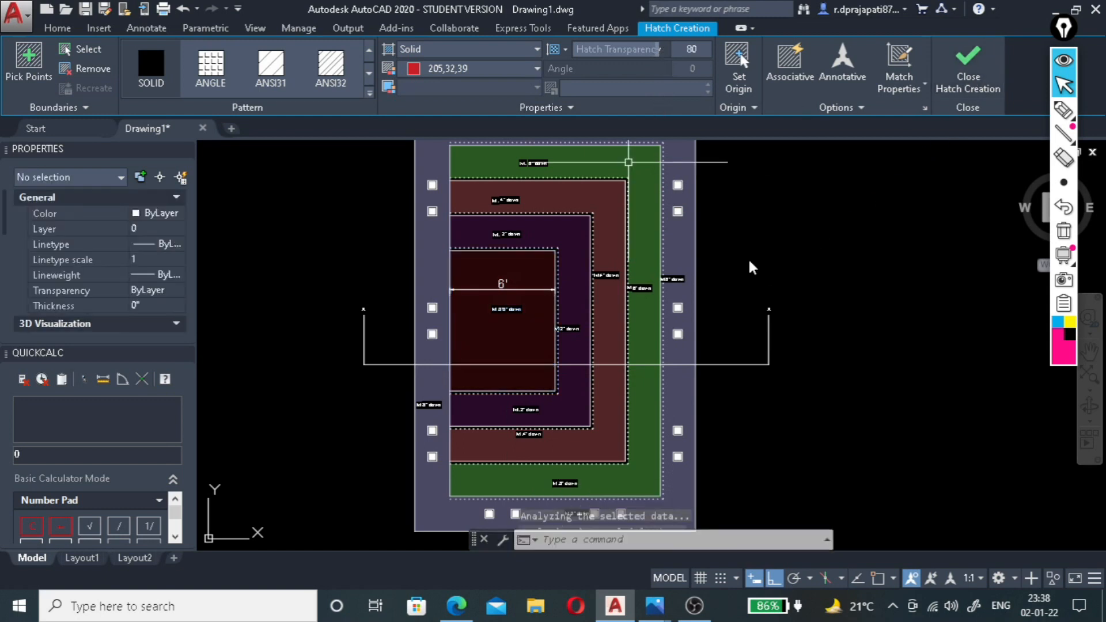
# Examine the colour-hatched plan and the dimensioned ceiling steps in the section below it.
pyautogui.scroll(-2, 750, 267)
pyautogui.scroll(3, 691, 399)
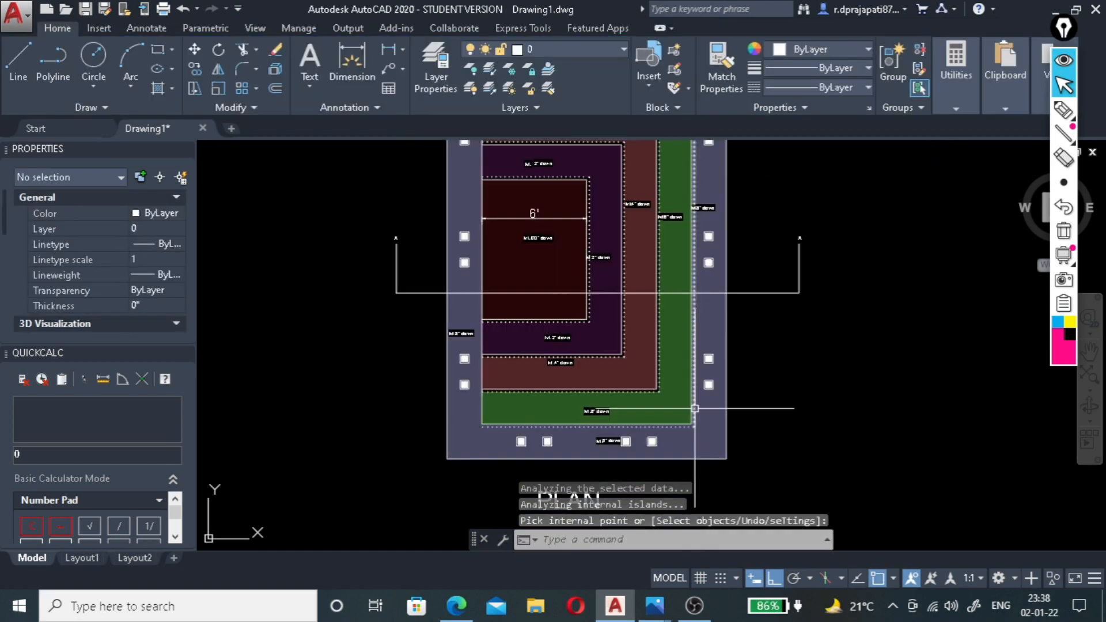
pyautogui.scroll(-3, 651, 410)
pyautogui.scroll(2, 651, 410)
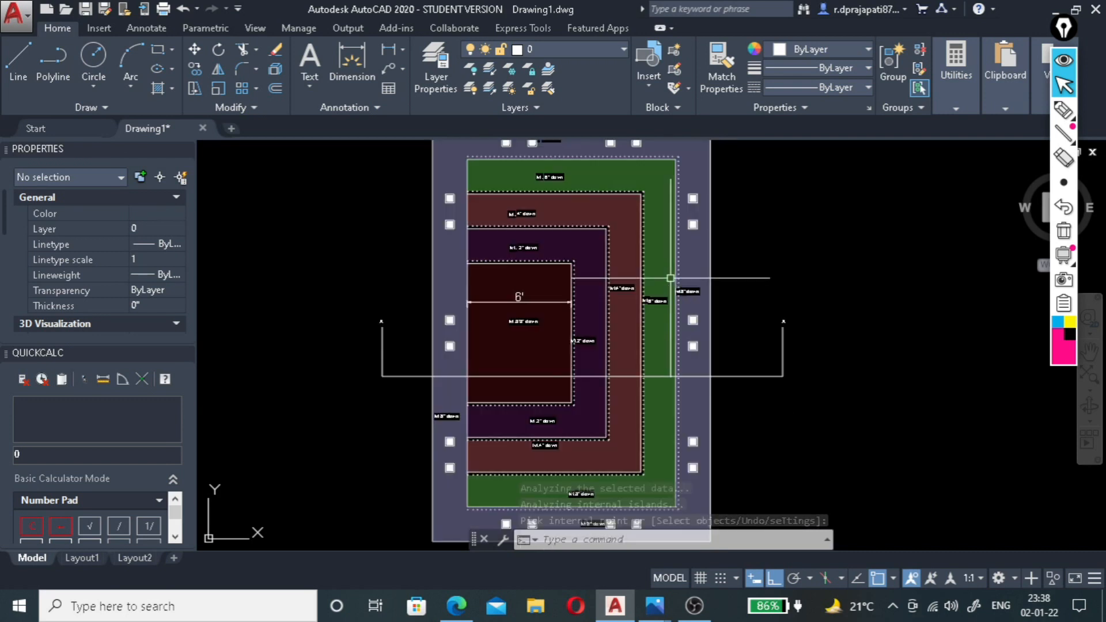
pyautogui.scroll(-2, 838, 196)
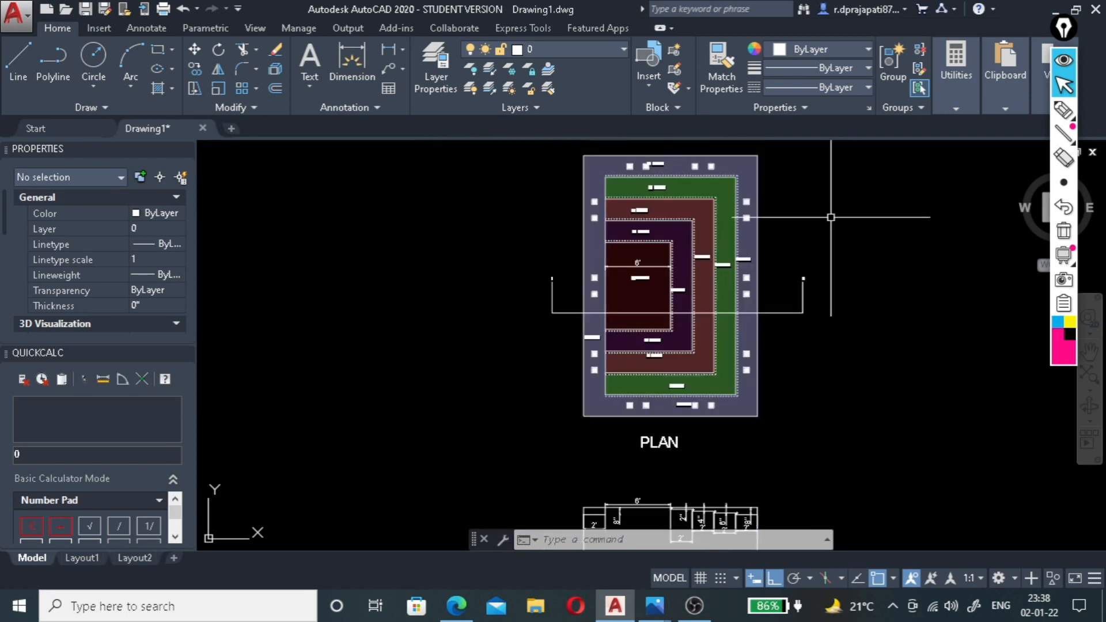
pyautogui.scroll(-3, 795, 264)
pyautogui.scroll(6, 760, 415)
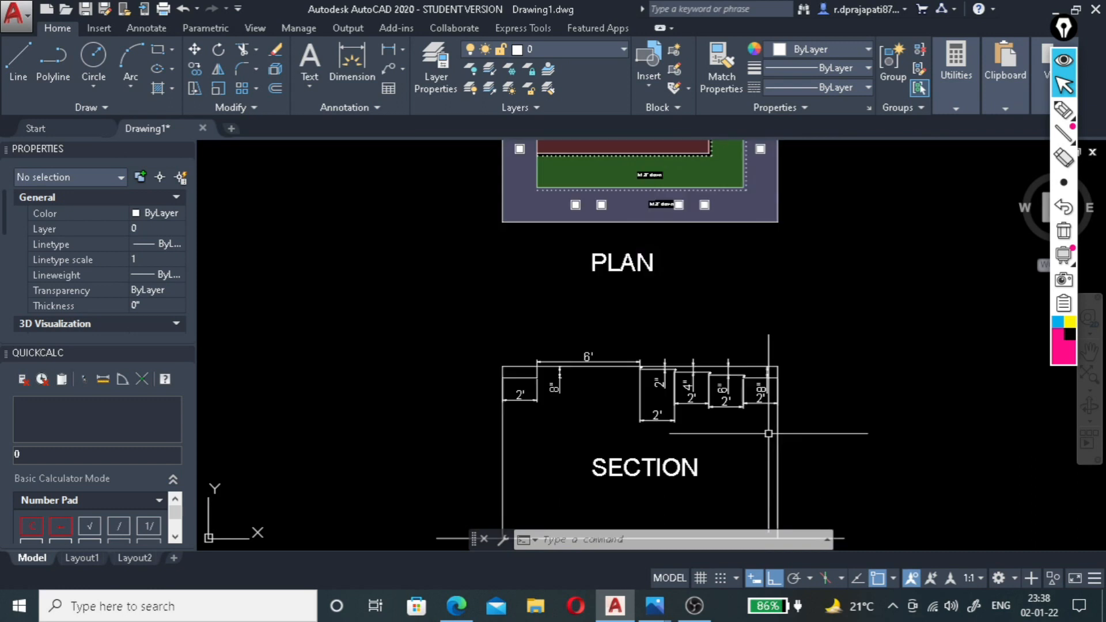
pyautogui.scroll(2, 451, 354)
pyautogui.scroll(-4, 460, 349)
pyautogui.scroll(5, 513, 350)
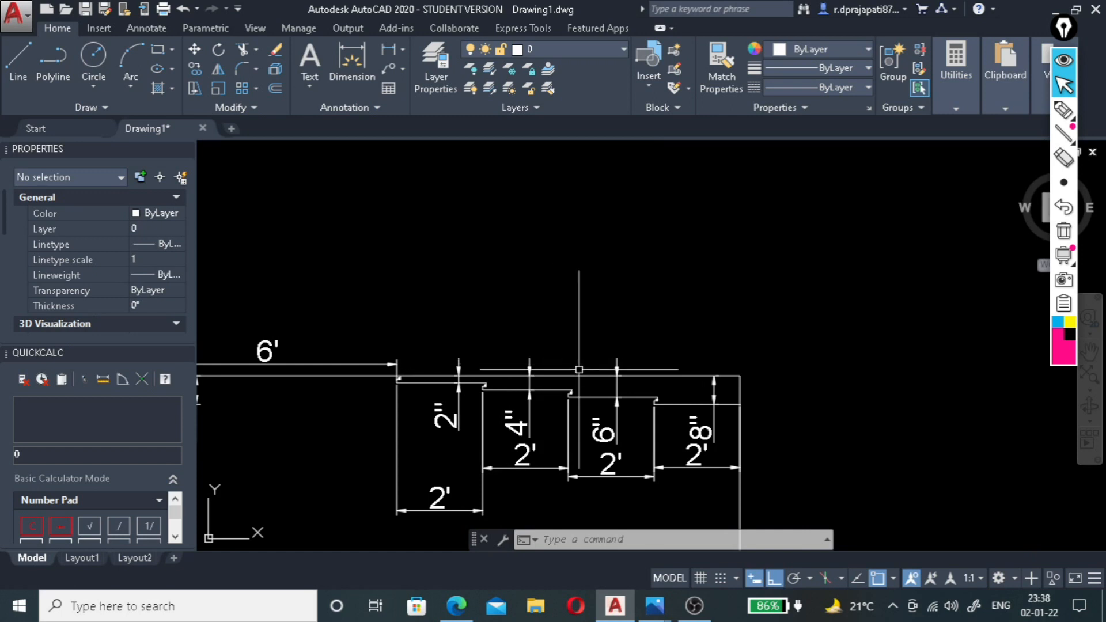
# Examine the section's 2", 4", 6" and 8" ceiling drops and their widths against the plan above.
pyautogui.scroll(-2, 706, 311)
pyautogui.scroll(-1, 707, 308)
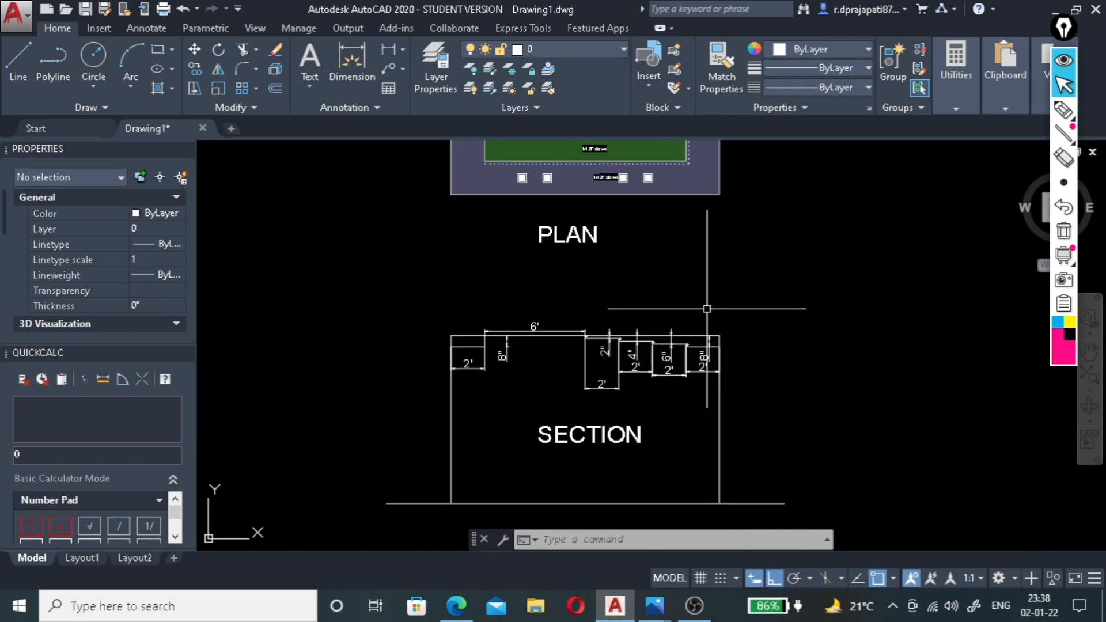
pyautogui.scroll(3, 593, 346)
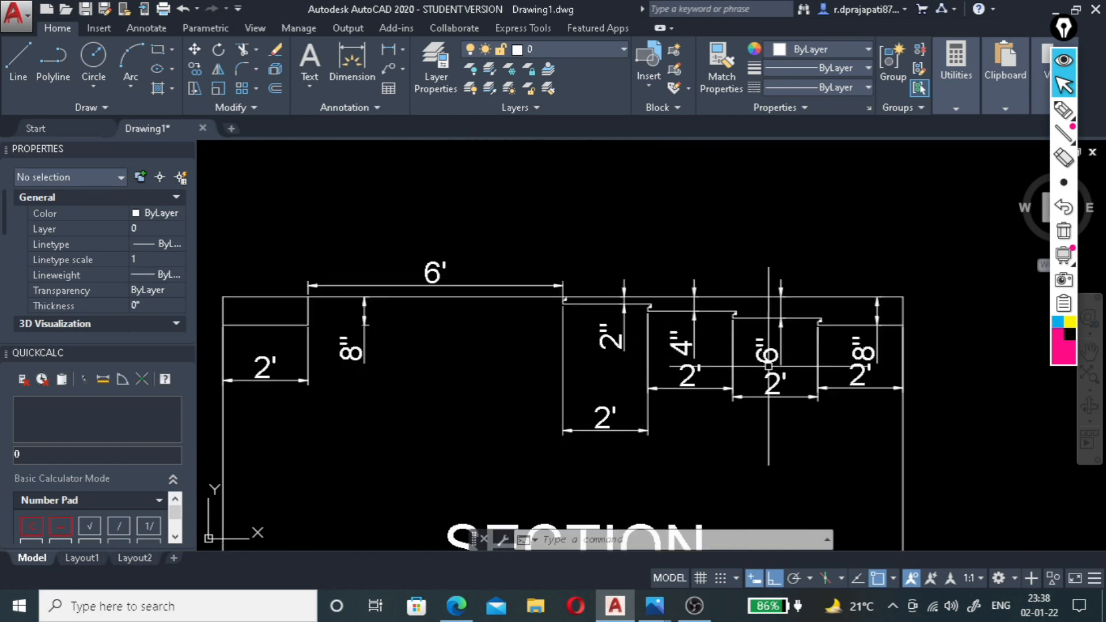
pyautogui.scroll(2, 800, 339)
pyautogui.scroll(-6, 804, 338)
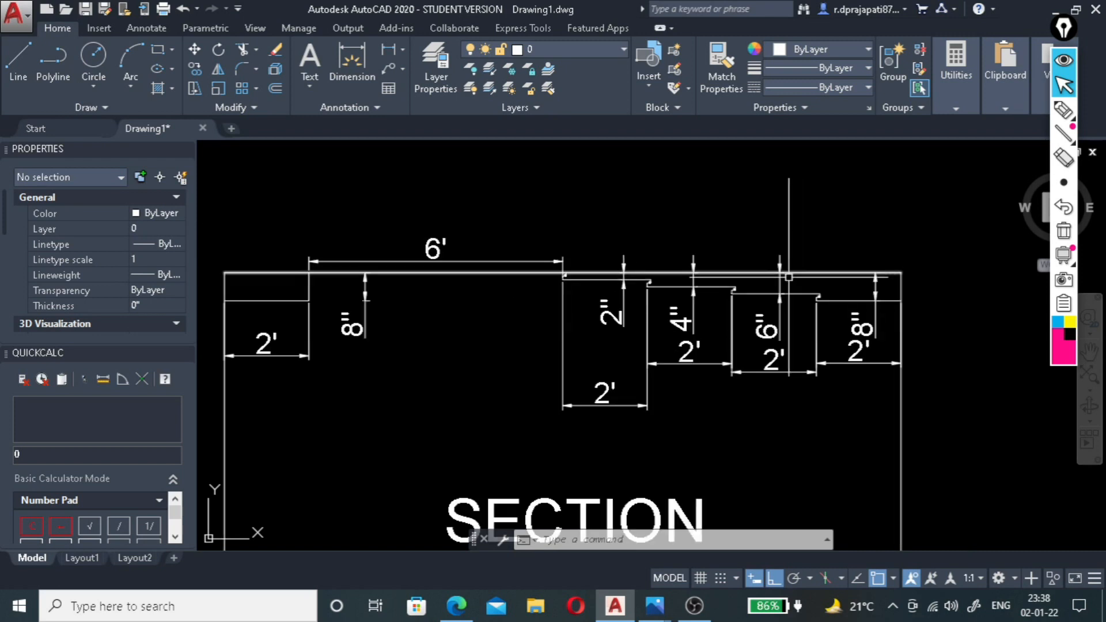
pyautogui.scroll(-5, 570, 397)
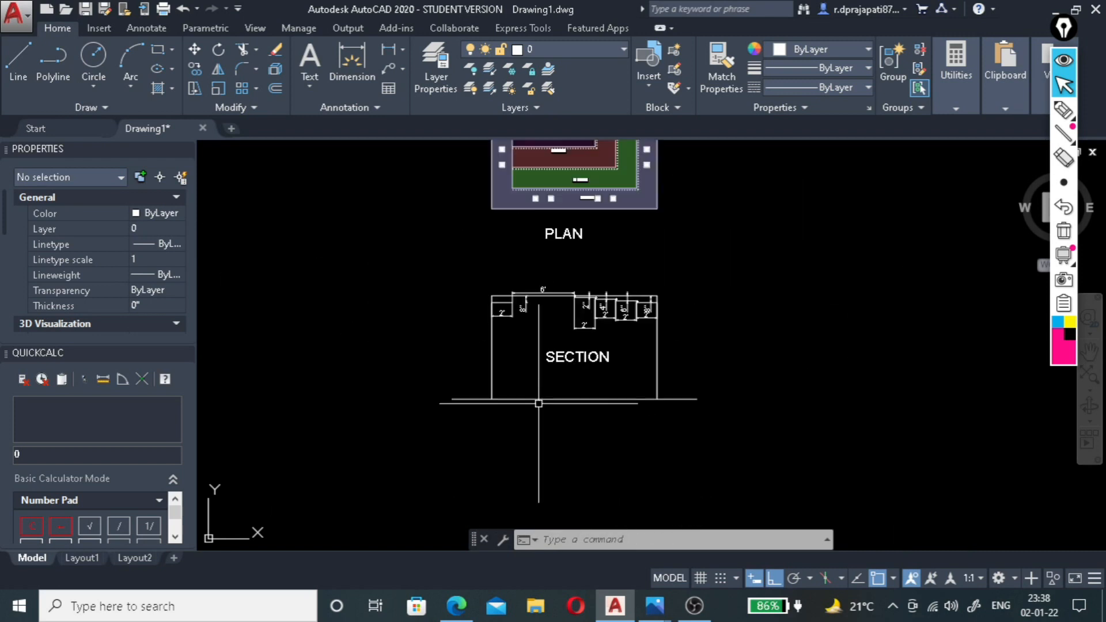
pyautogui.scroll(4, 562, 243)
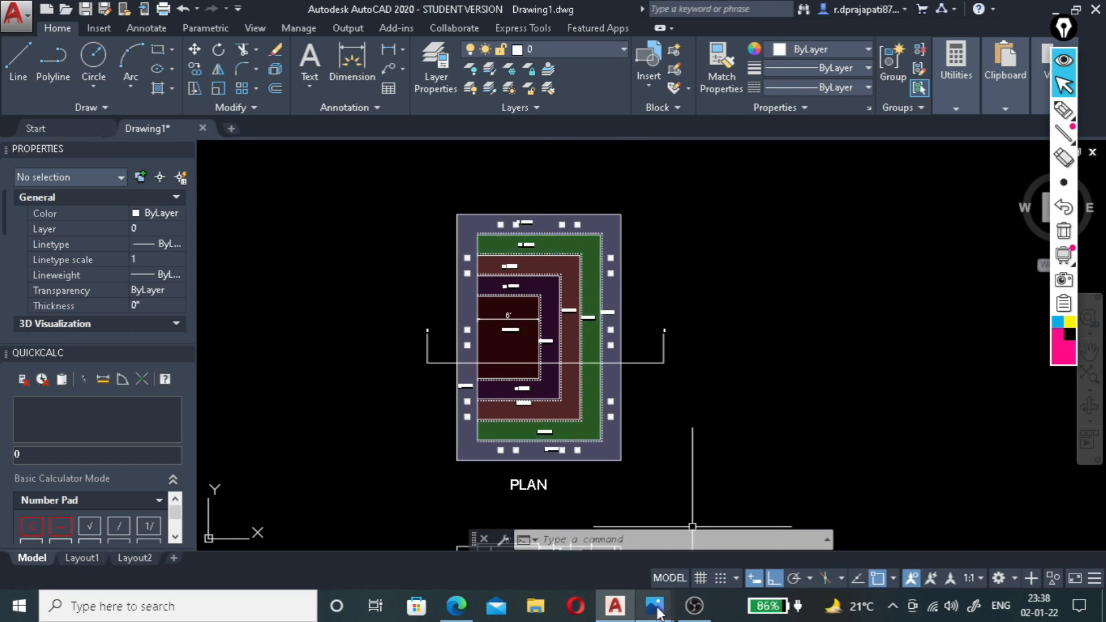
# Switch to Photos to view the living room reference image 2.1.22.jpg, and return to the AutoCAD drawing.
pyautogui.moveTo(657, 611)
pyautogui.click(749, 518)
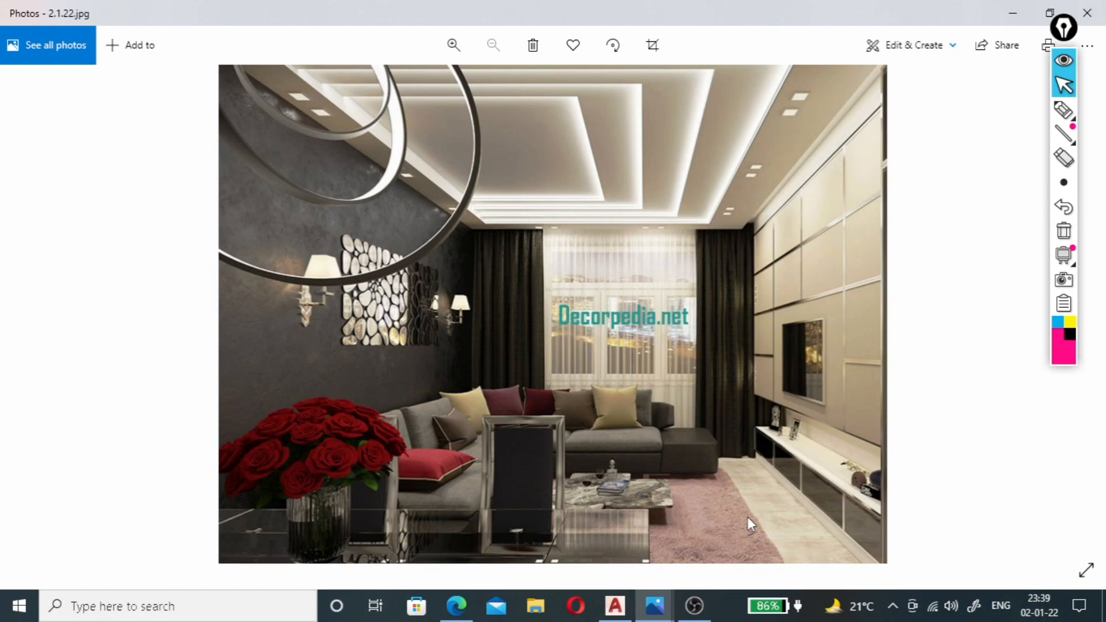
pyautogui.click(615, 606)
# Review the hatched ceiling levels in the plan together with the section layout as a whole.
pyautogui.scroll(2, 537, 515)
pyautogui.scroll(-2, 587, 362)
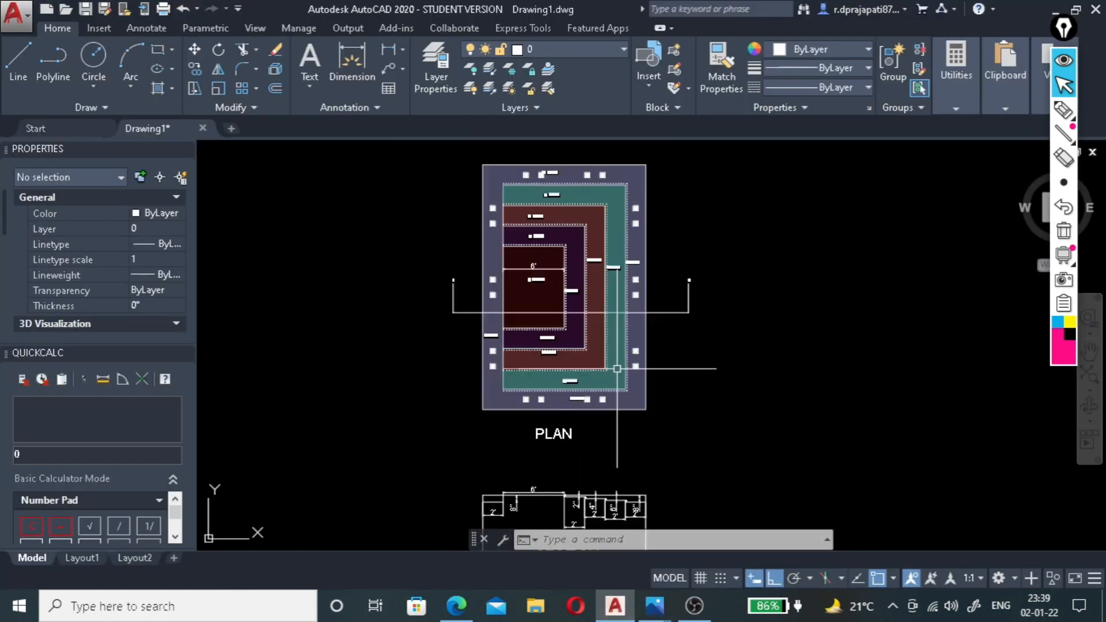
pyautogui.scroll(-3, 588, 369)
pyautogui.scroll(3, 582, 414)
pyautogui.scroll(-3, 581, 420)
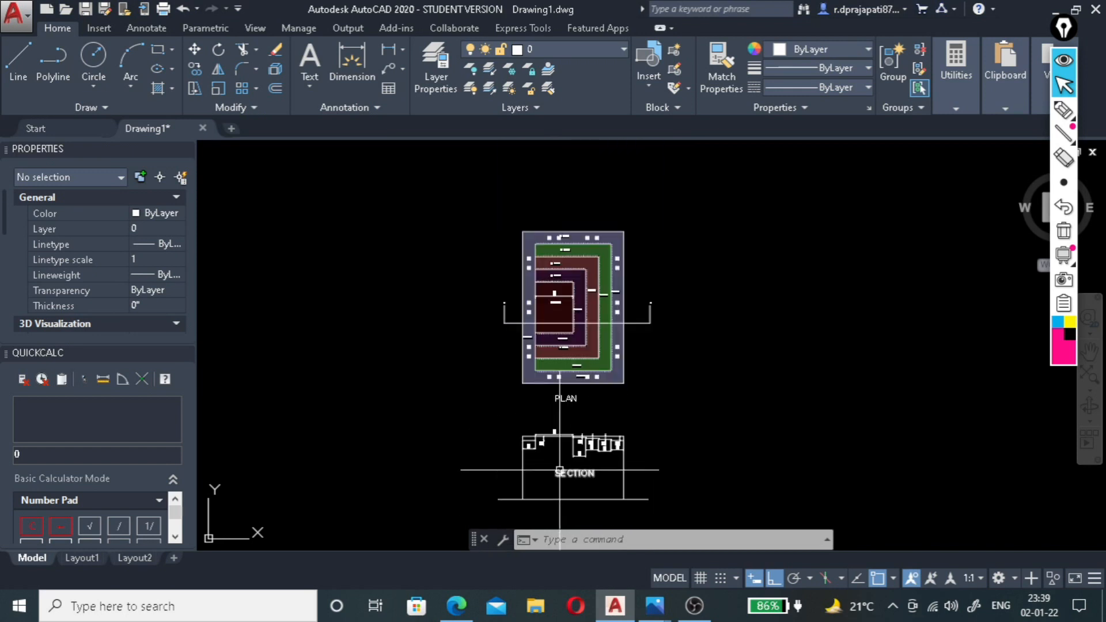
pyautogui.scroll(5, 575, 317)
pyautogui.scroll(-2, 560, 373)
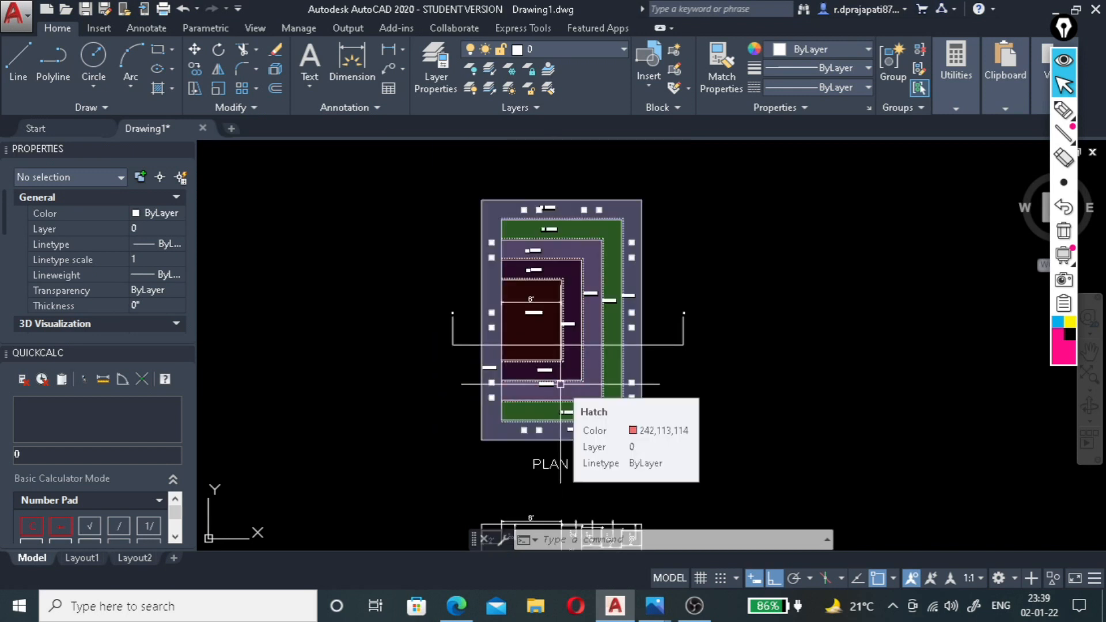